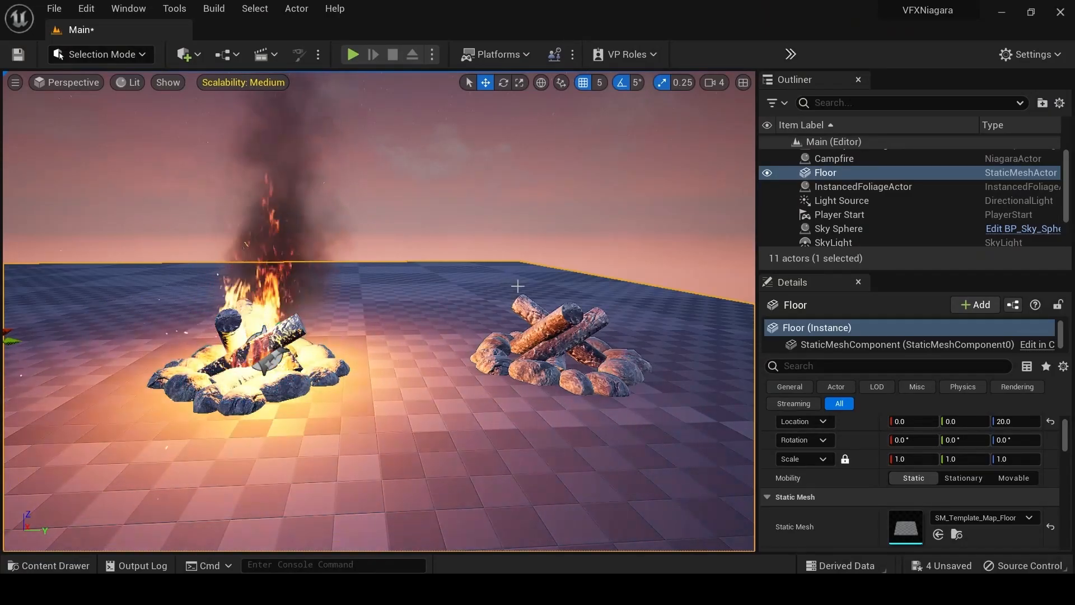
Select the burning campfire and open its CampFiree Niagara system in a maximized editor window.
click(268, 353)
middle_drag(268, 352, 74, 263)
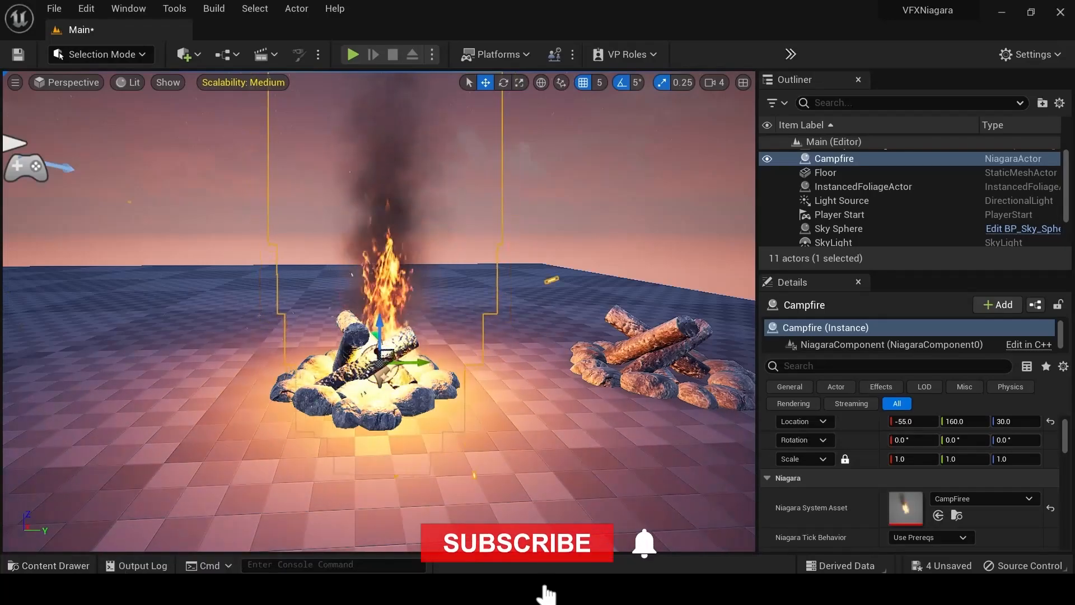
mouse_move(324, 588)
click(393, 536)
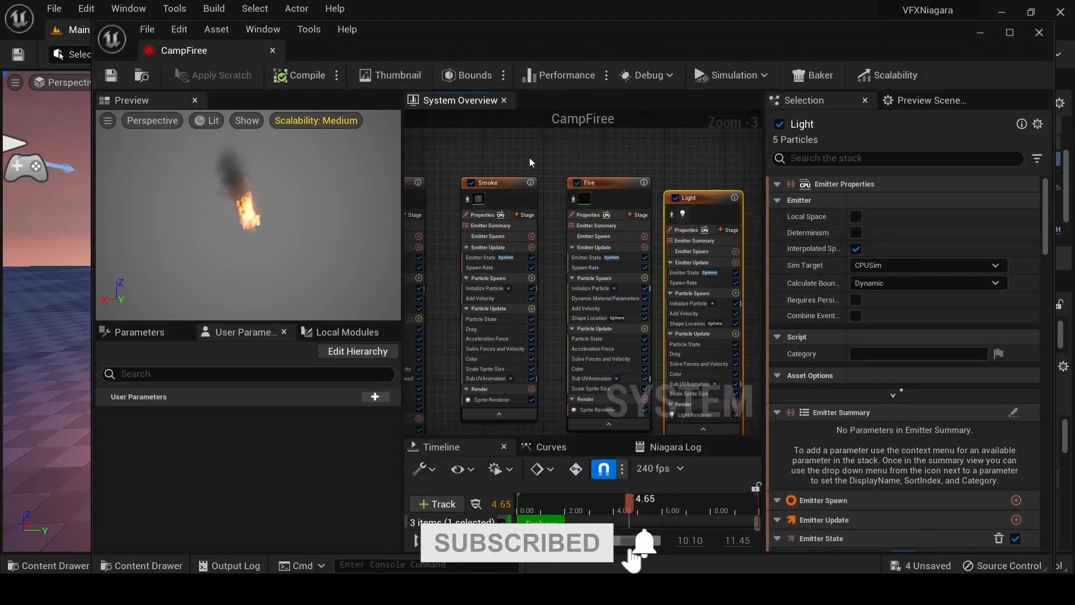
click(1009, 32)
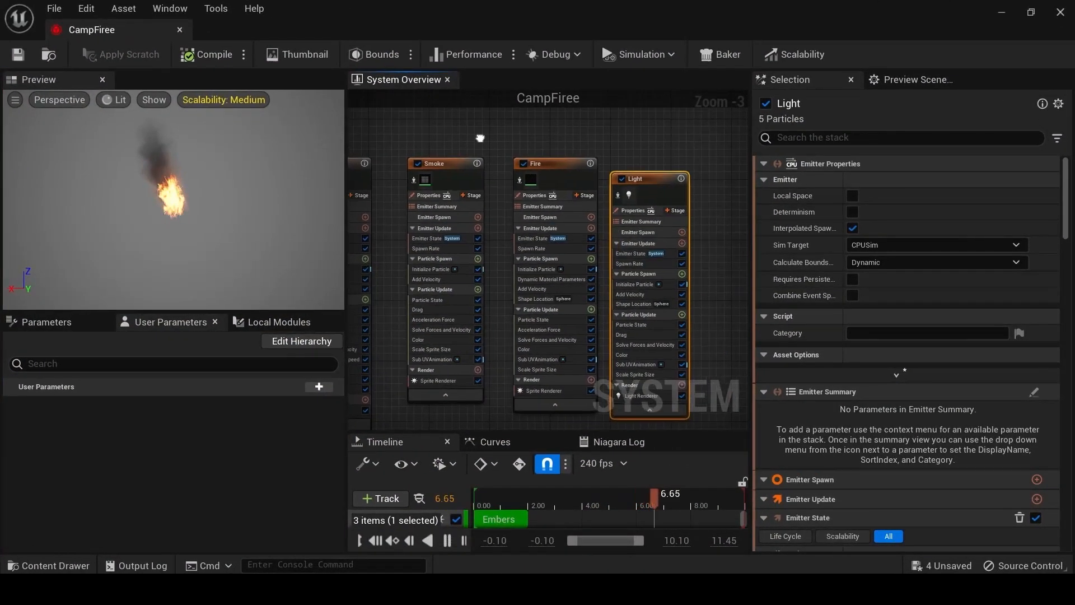
Examine the Embers, Smoke, Fire and Light emitters that make up the CampFiree system.
scroll(221, 218, up, 5)
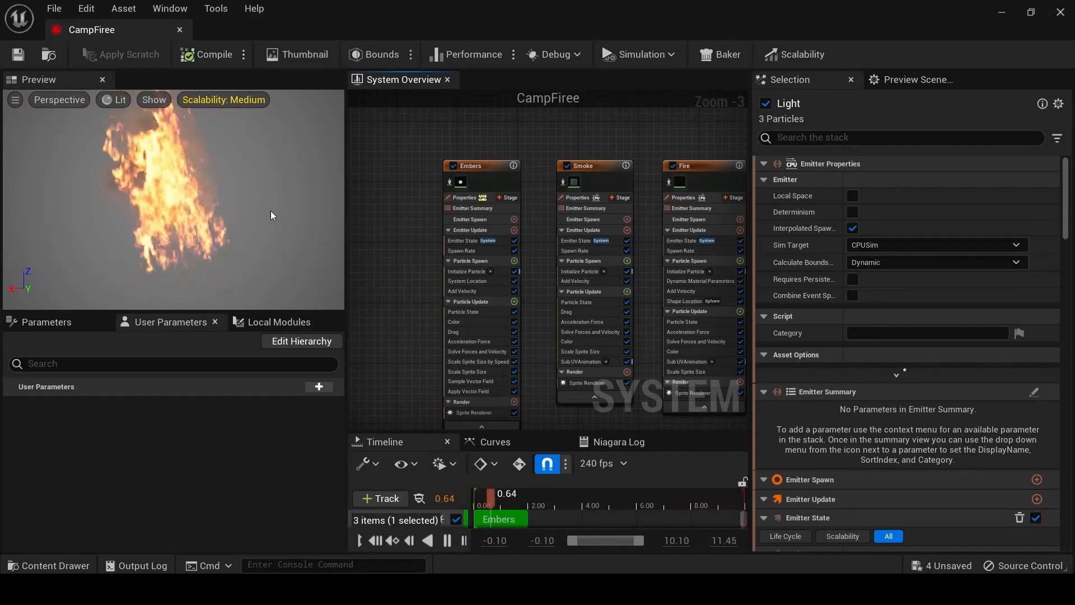
right_drag(398, 219, 338, 238)
scroll(588, 146, down, 1)
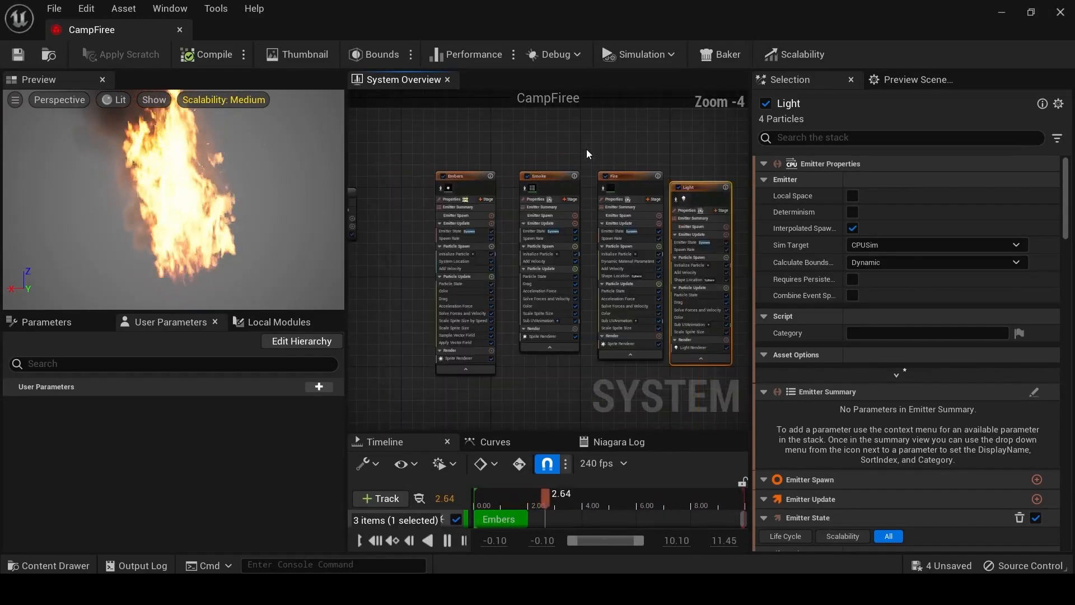
scroll(589, 144, up, 2)
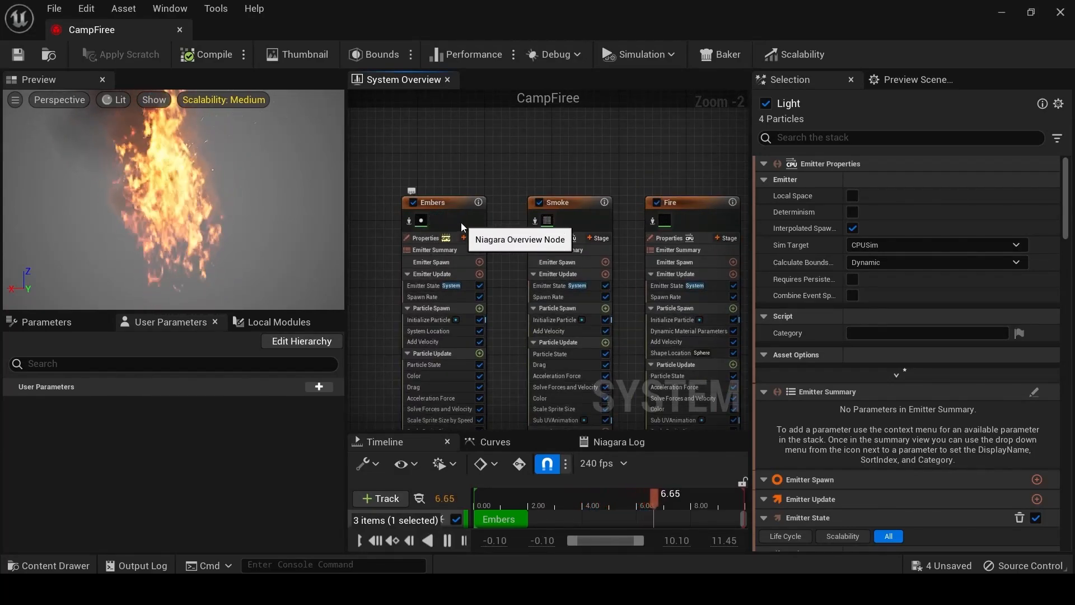
right_drag(599, 170, 410, 165)
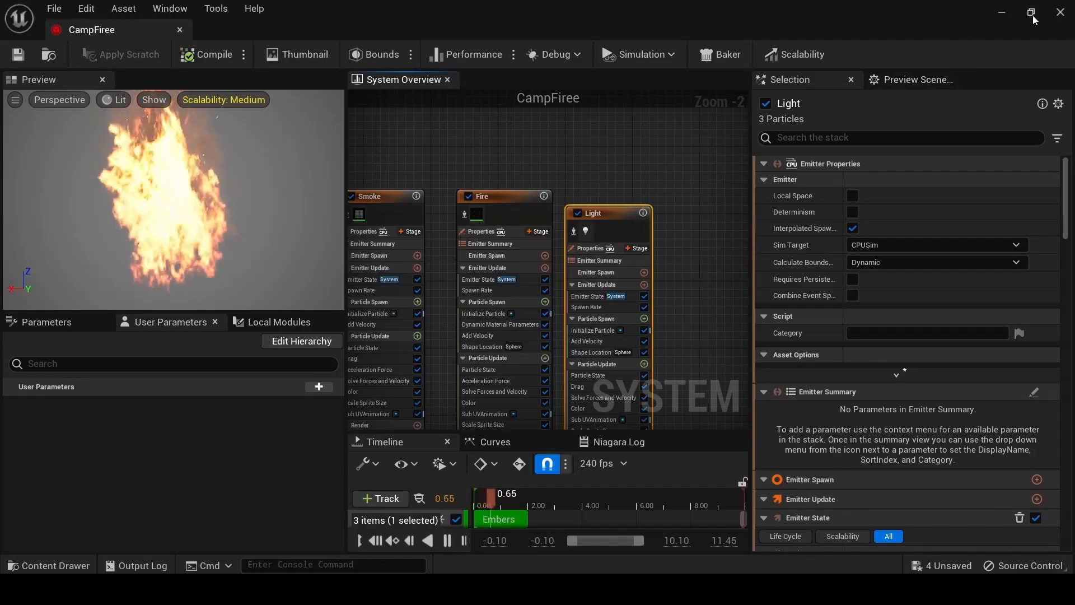
right_drag(464, 183, 667, 136)
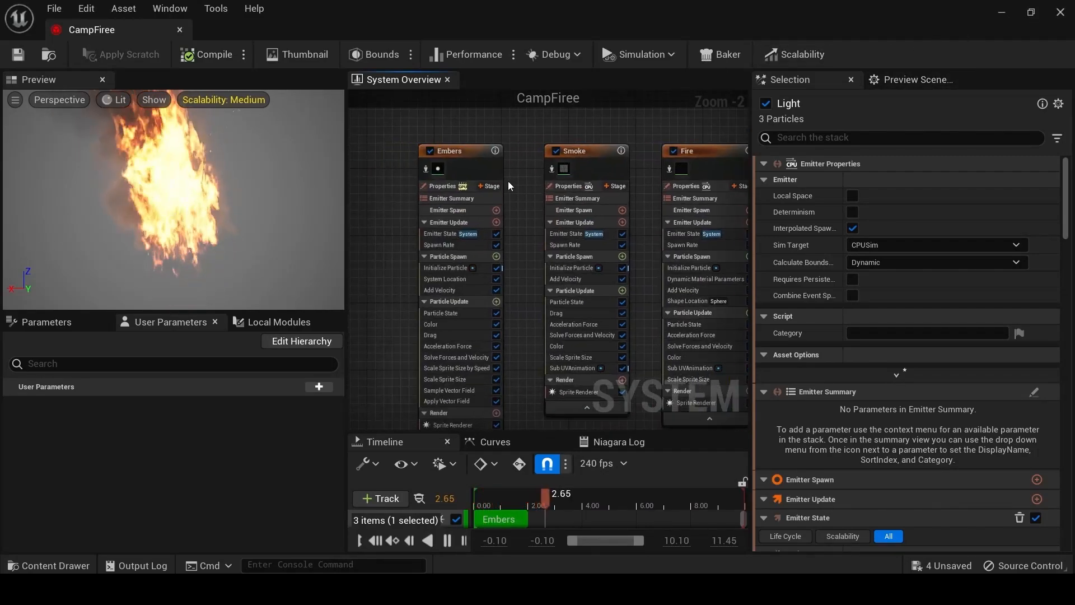
scroll(456, 210, down, 2)
scroll(456, 209, down, 3)
scroll(439, 273, up, 2)
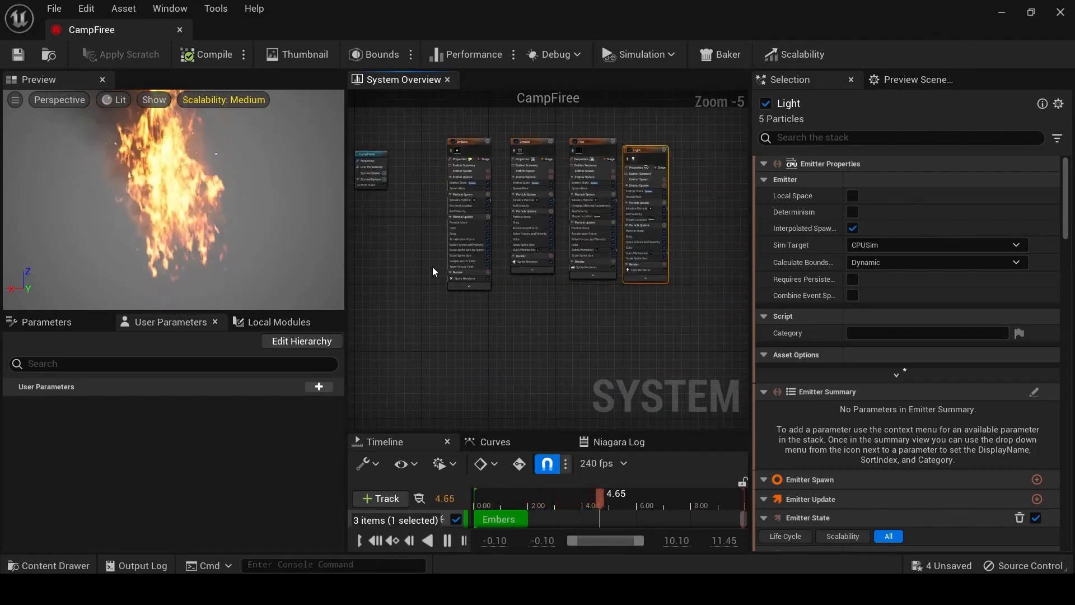
right_drag(412, 240, 418, 277)
scroll(438, 254, up, 1)
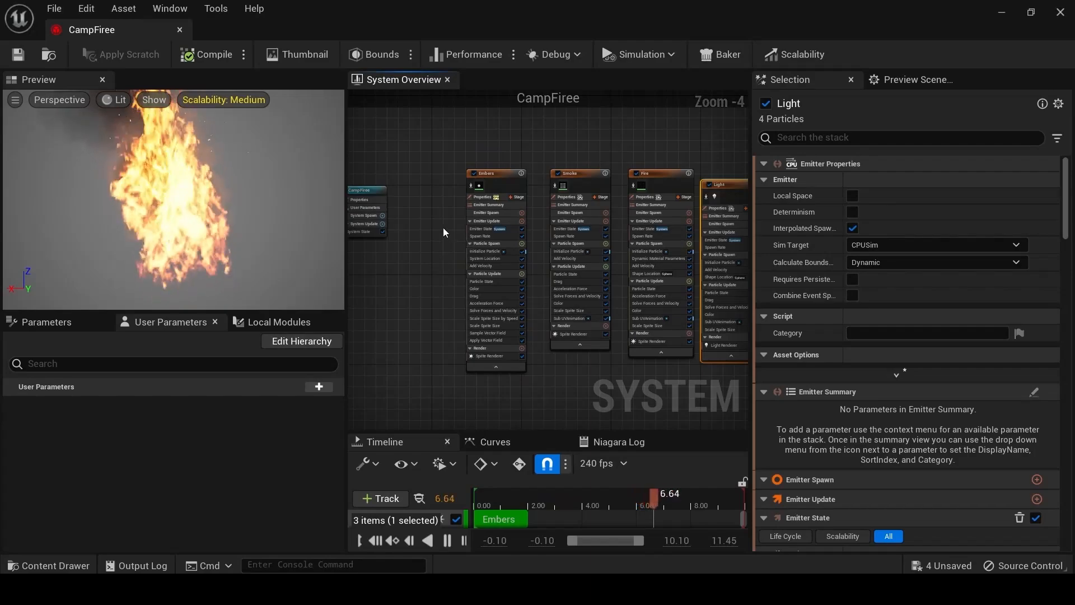
Add an emitter from the Fountain template and place its node above the Smoke emitter.
right_drag(449, 175, 410, 315)
scroll(436, 234, up, 2)
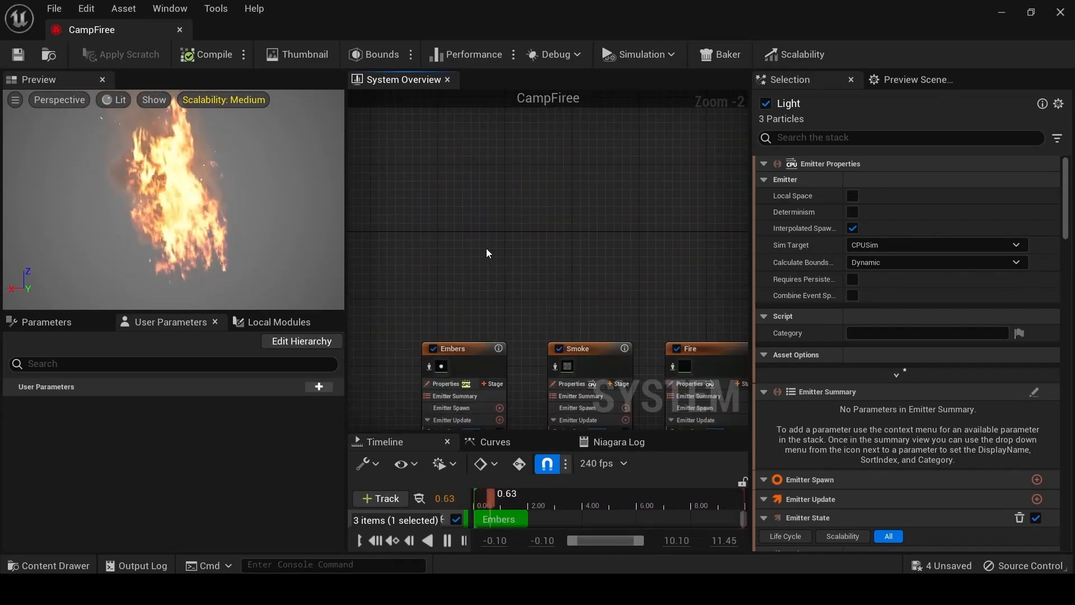
right_click(448, 193)
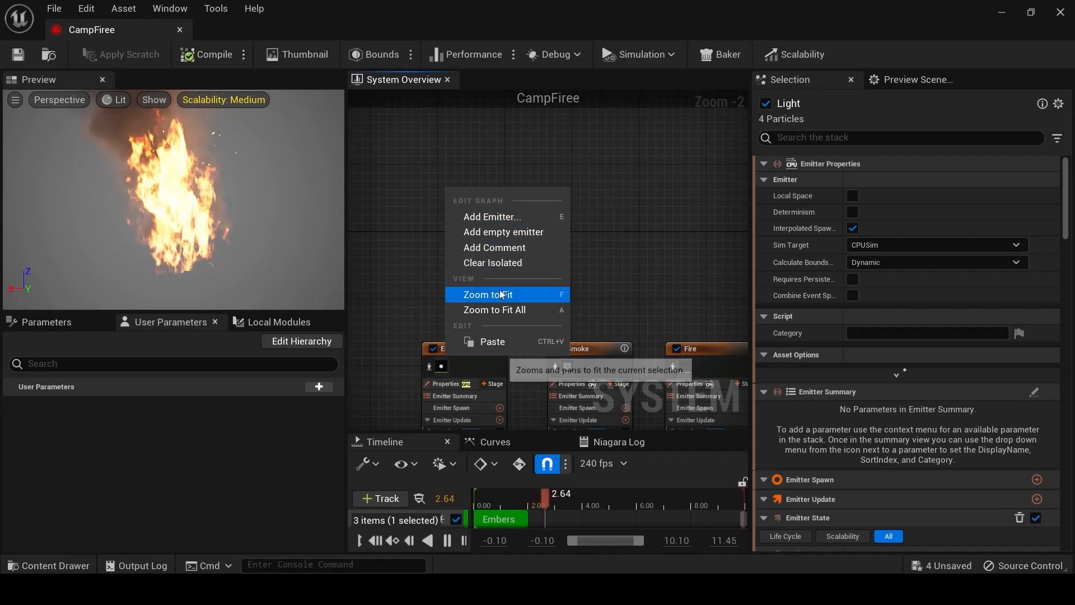
click(491, 217)
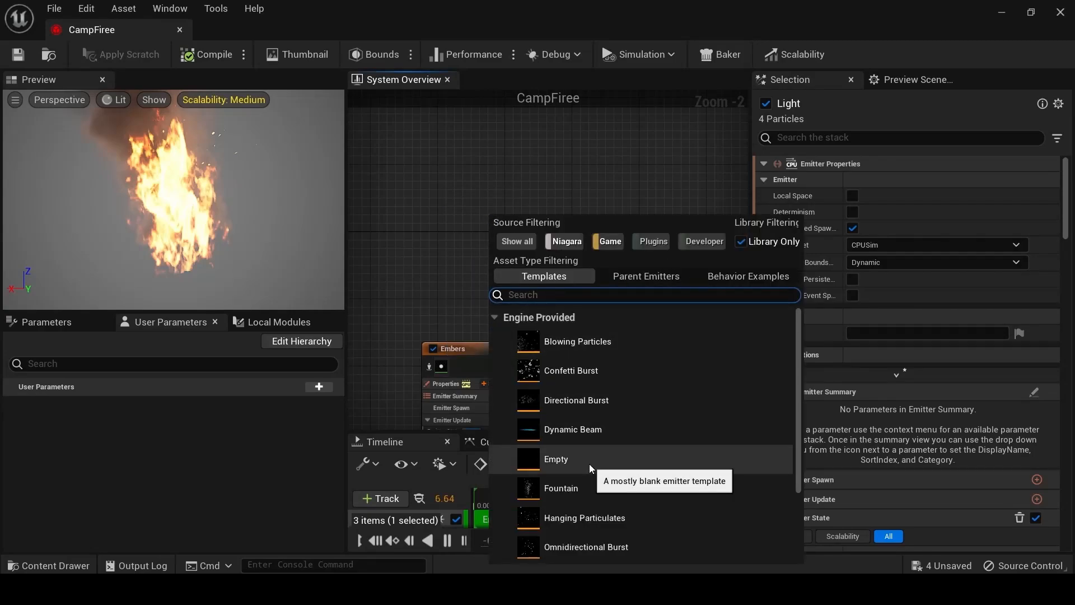
double_click(575, 490)
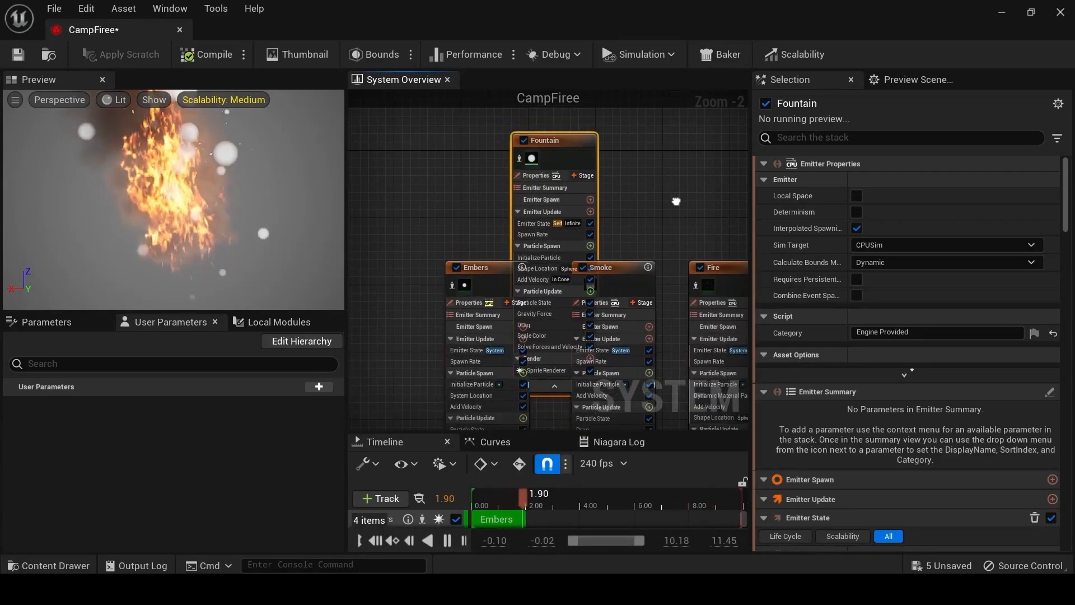
right_drag(676, 201, 717, 343)
drag(603, 279, 662, 145)
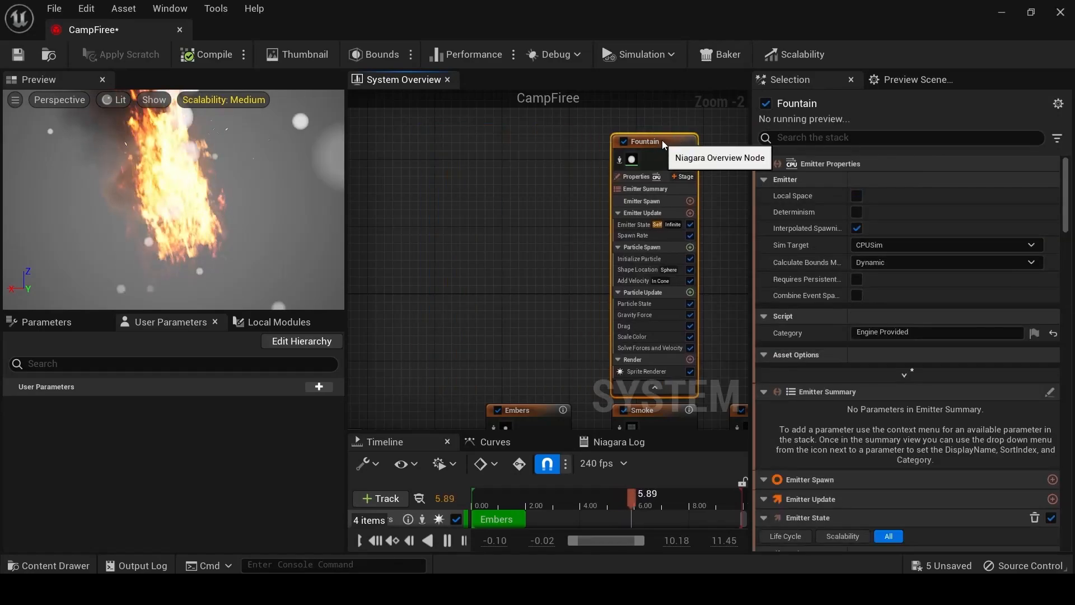
Move the Fire and Light emitter nodes together away from Smoke to free up space beside it.
right_drag(535, 252, 349, 129)
scroll(588, 275, down, 2)
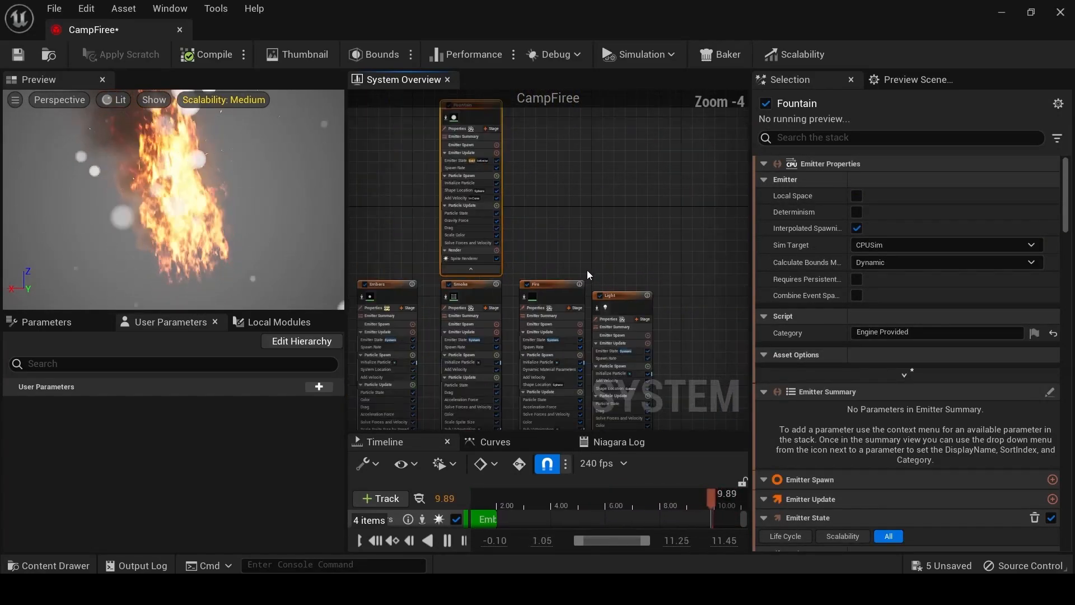
scroll(619, 227, down, 1)
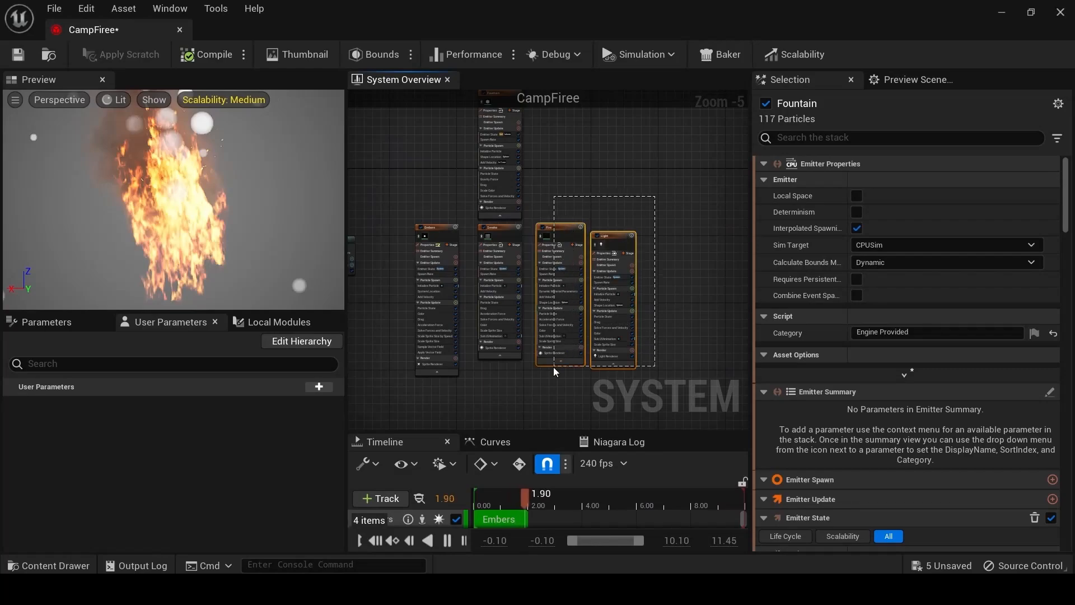
drag(556, 371, 556, 371)
drag(565, 224, 669, 272)
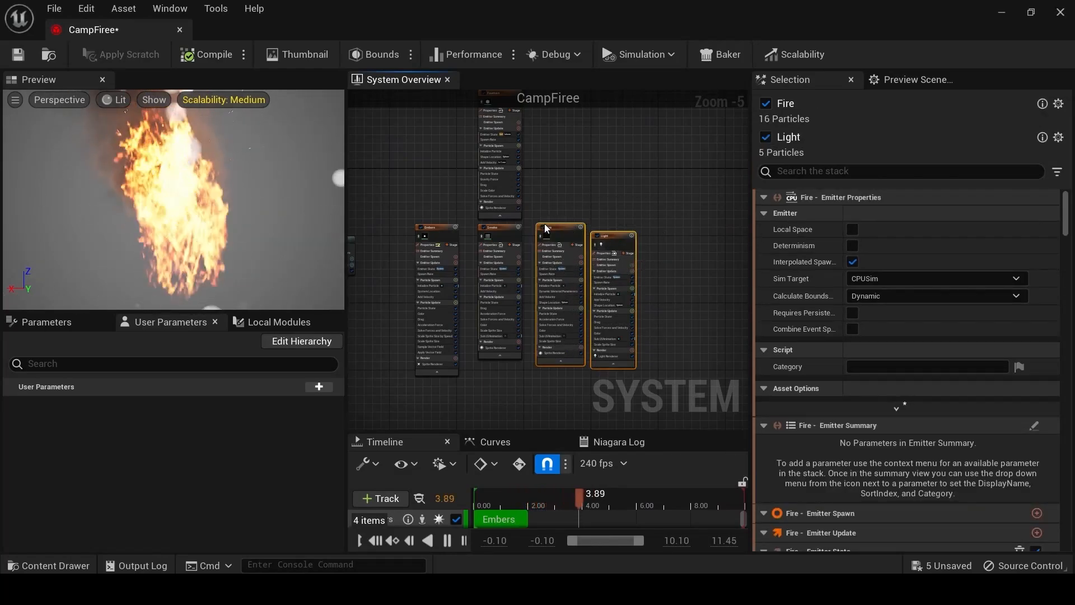
drag(546, 228, 676, 296)
right_drag(521, 191, 521, 244)
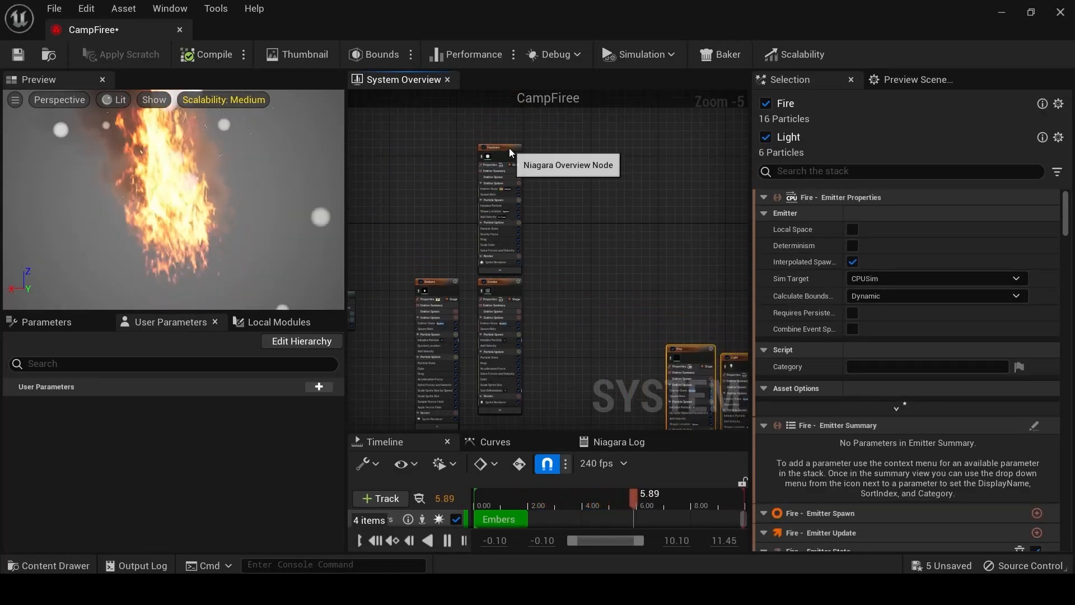
Place the Fountain emitter node beside Smoke and move the Embers node next to Fire.
drag(510, 153, 569, 289)
right_drag(613, 303, 590, 201)
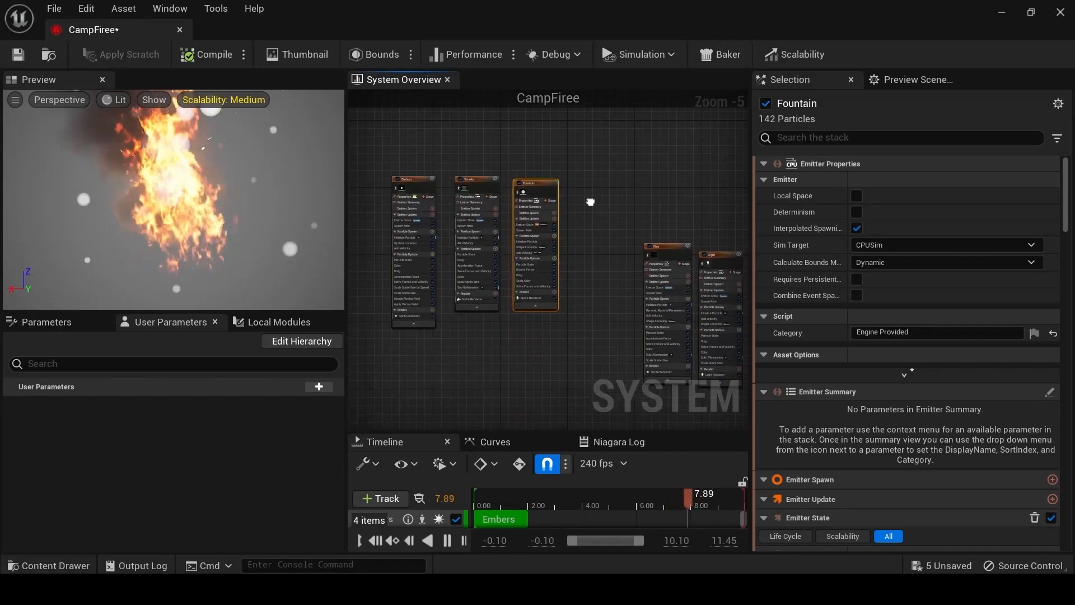
drag(411, 185, 613, 238)
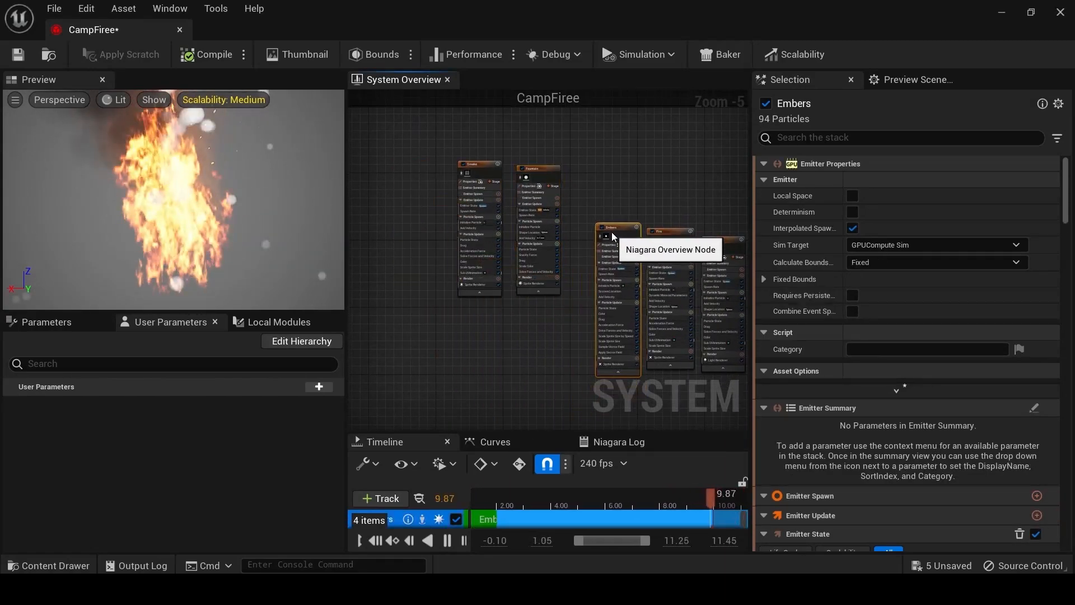
Set the Fountain emitter's sprite renderer material to SmokeMaterial and its sub image size to 8 by 8.
scroll(442, 193, up, 5)
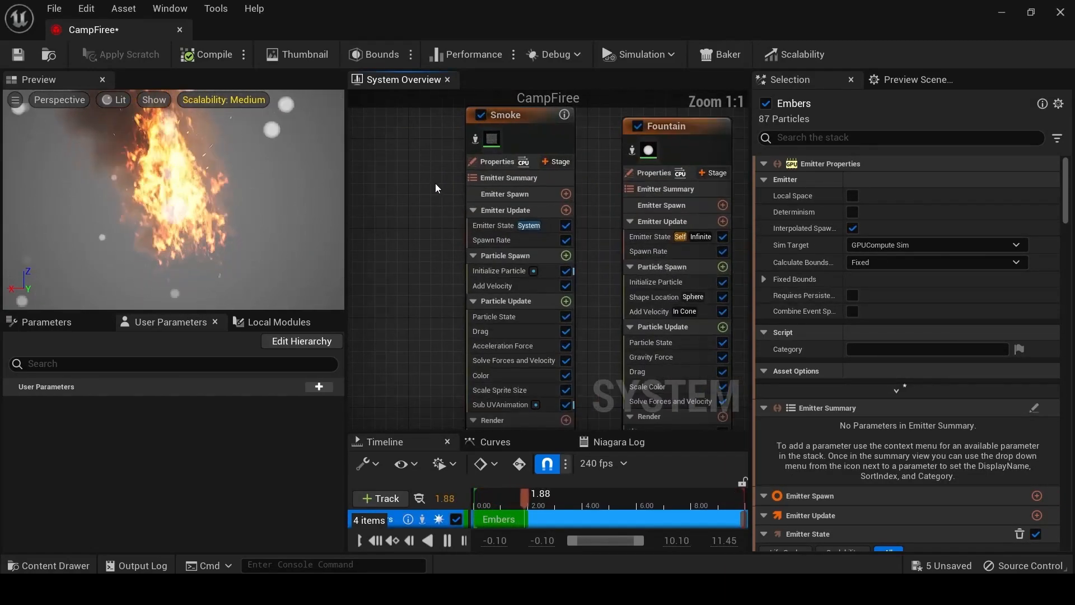
right_drag(438, 188, 383, 212)
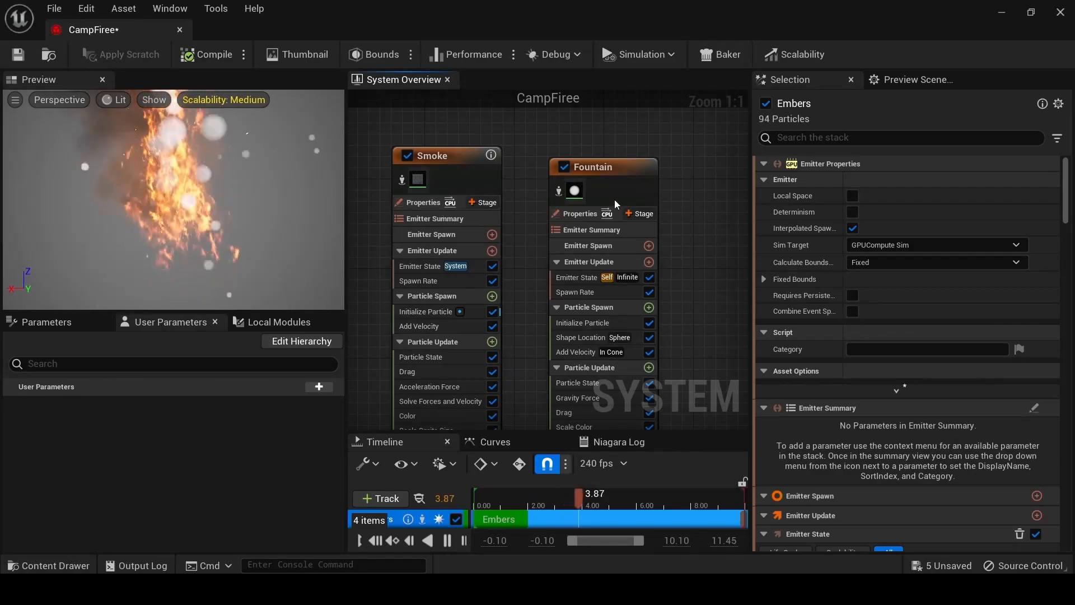
click(402, 187)
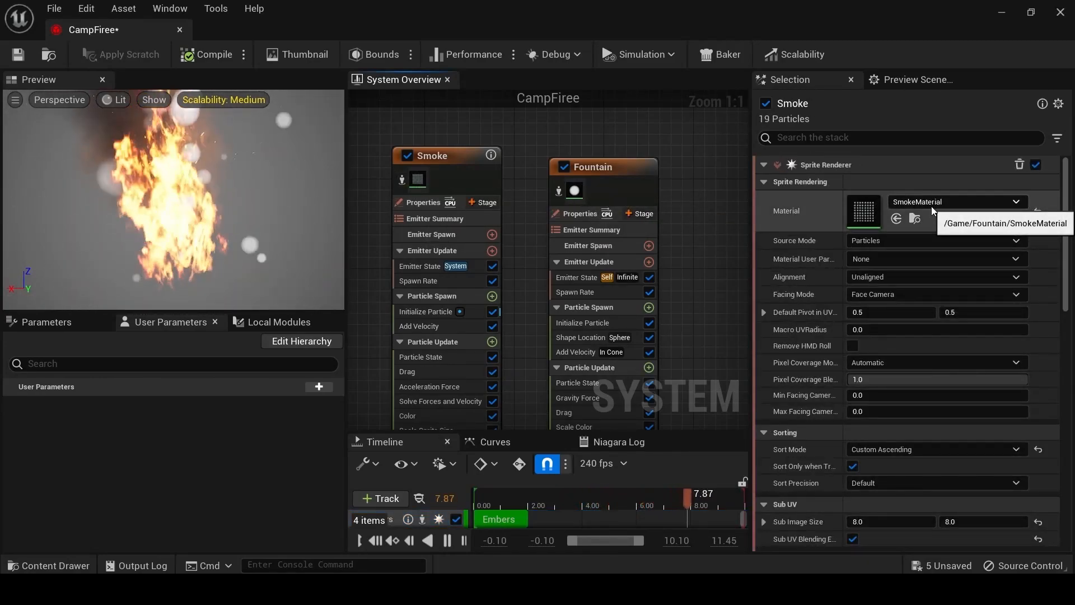
click(576, 193)
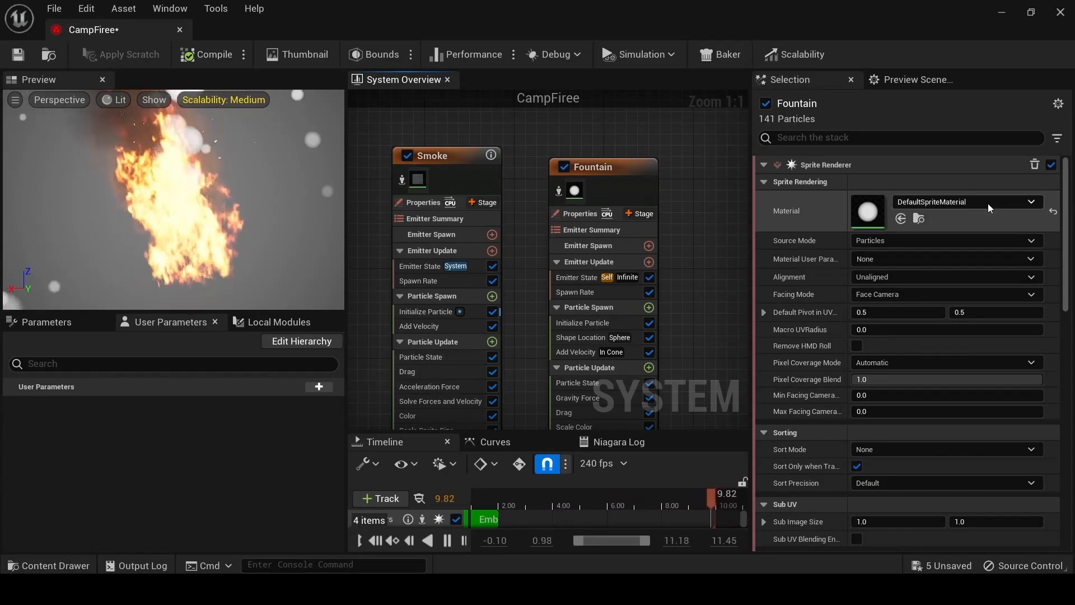
click(989, 208)
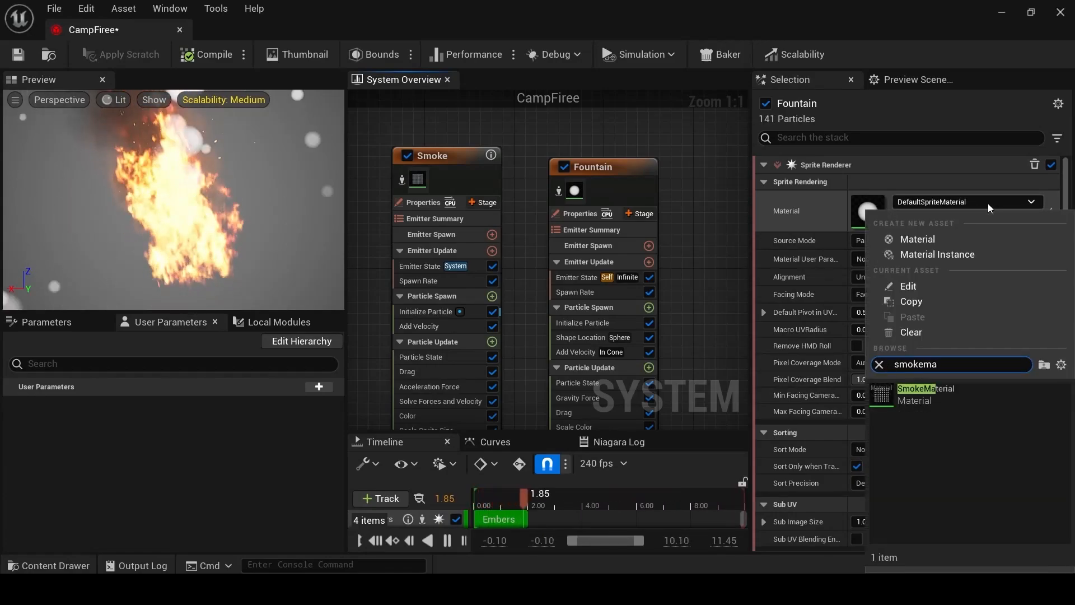
click(934, 392)
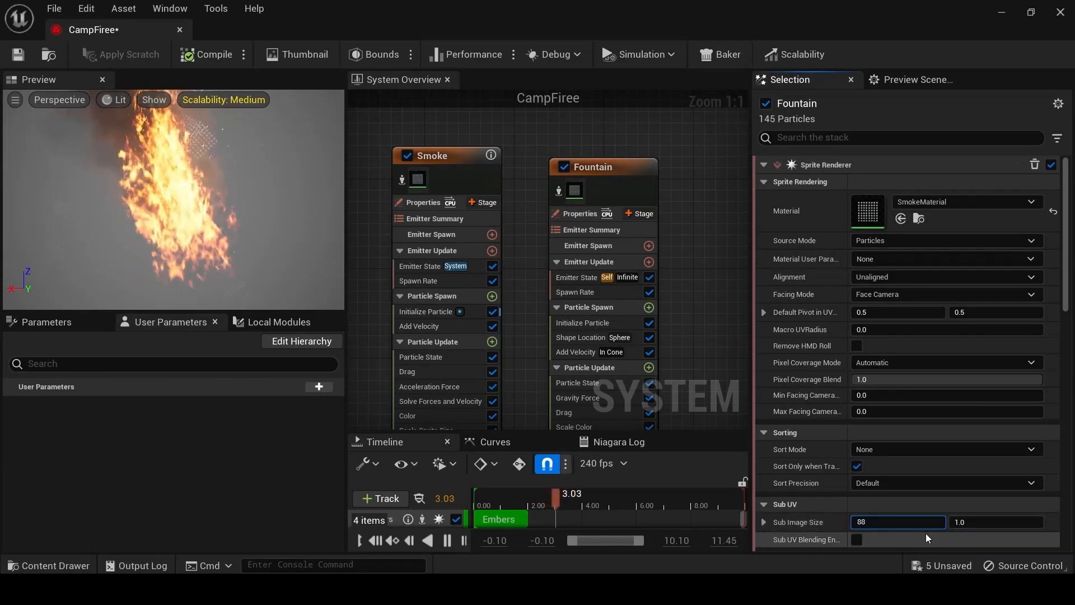
key(BackSpace)
key(Return)
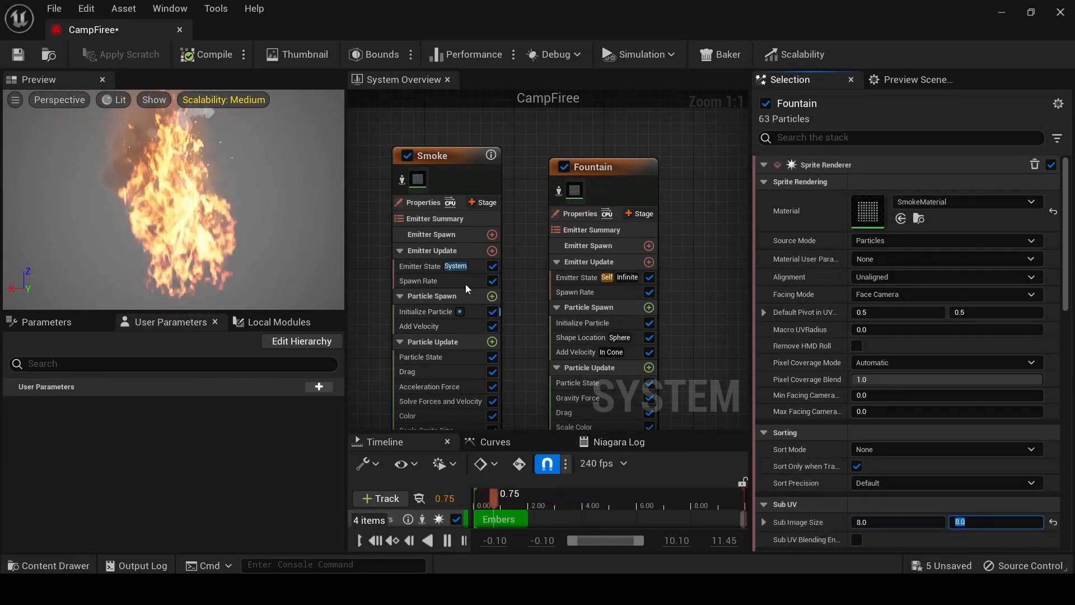
Disable the Embers, Fire and Light emitters so only Smoke and Fountain stay enabled.
scroll(584, 252, down, 2)
right_drag(718, 311, 569, 225)
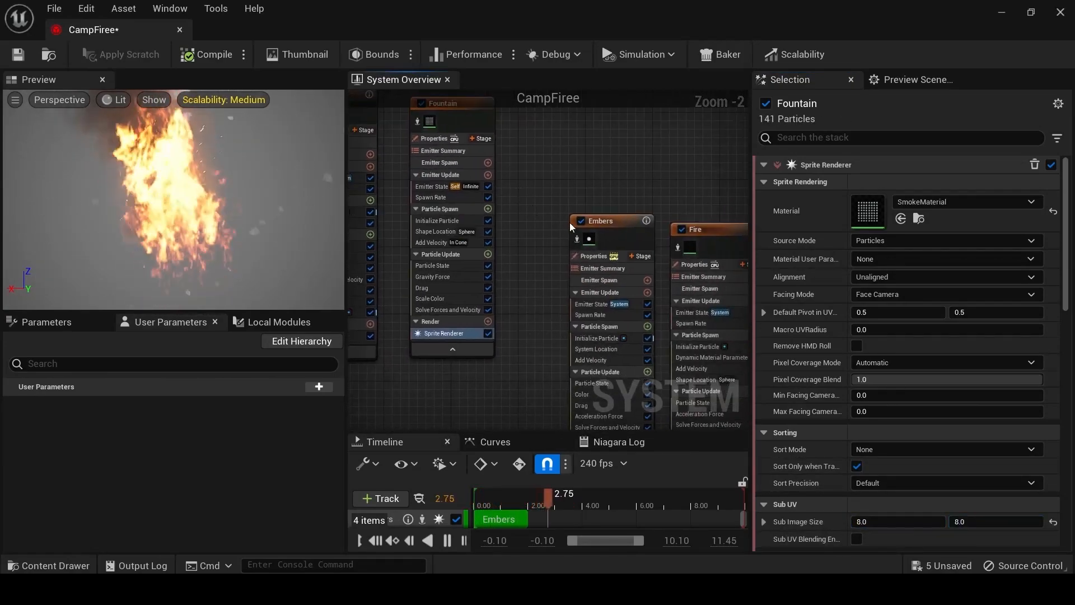
click(580, 221)
right_drag(625, 194, 700, 236)
click(552, 198)
click(660, 214)
right_drag(504, 112, 560, 186)
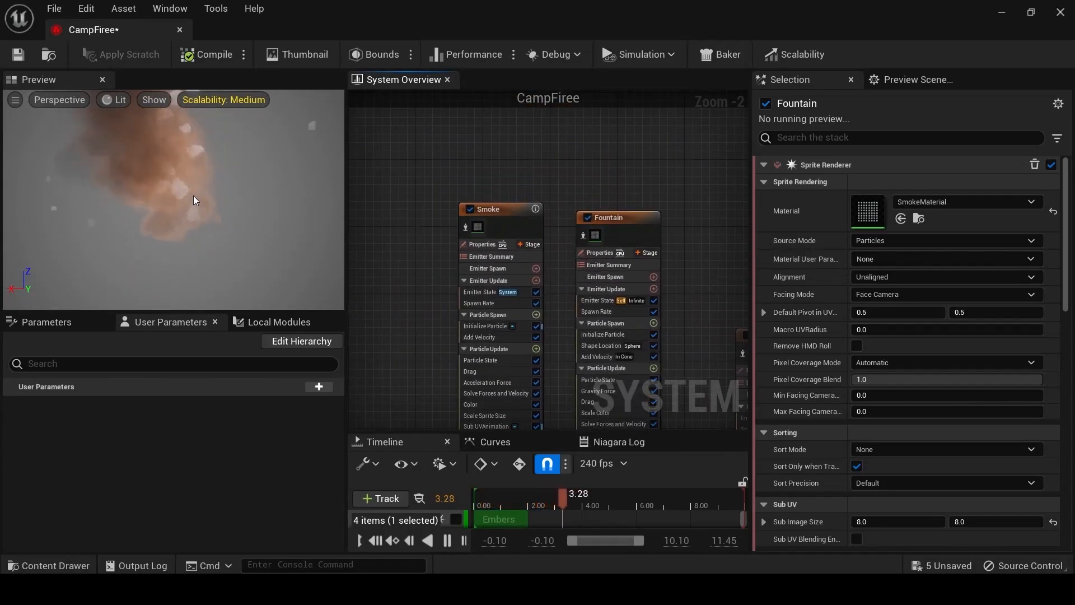
Compare the Emitter State of Smoke and Fountain and set Fountain's life cycle mode to System.
scroll(546, 260, up, 2)
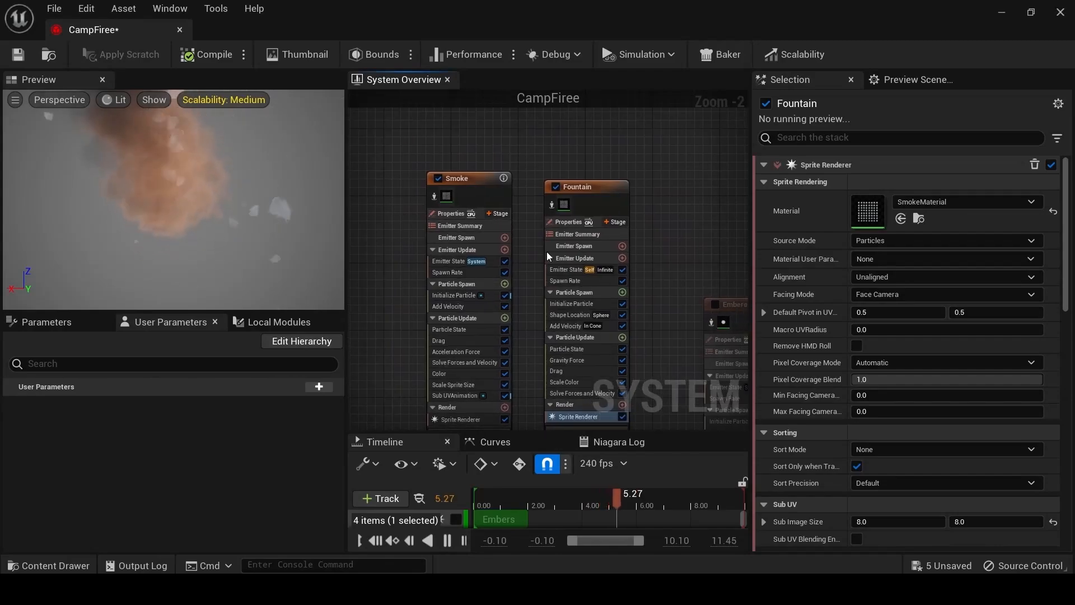
right_drag(540, 211, 538, 170)
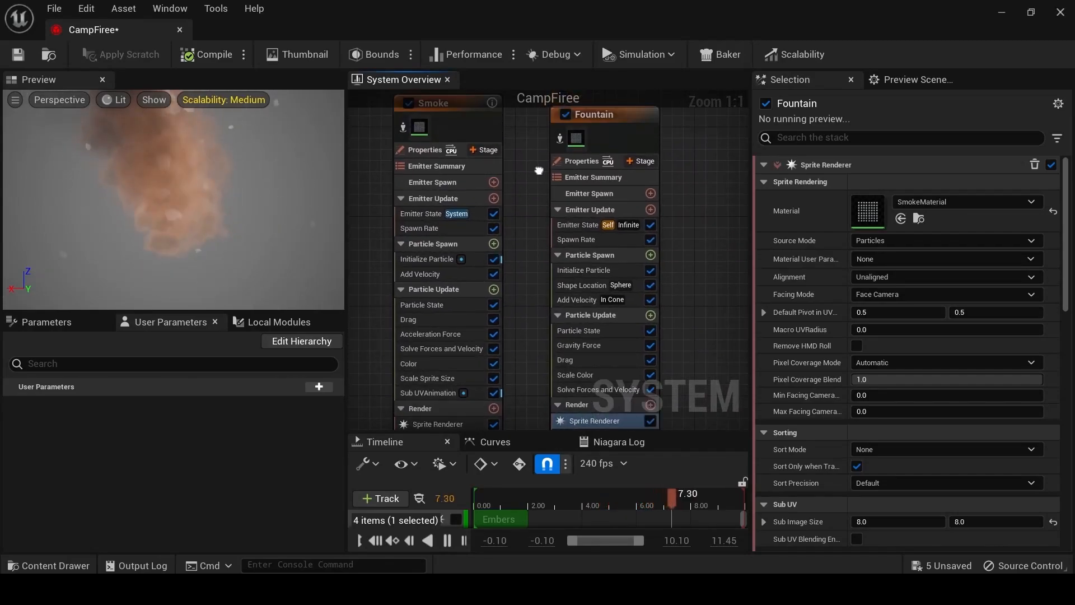
click(426, 218)
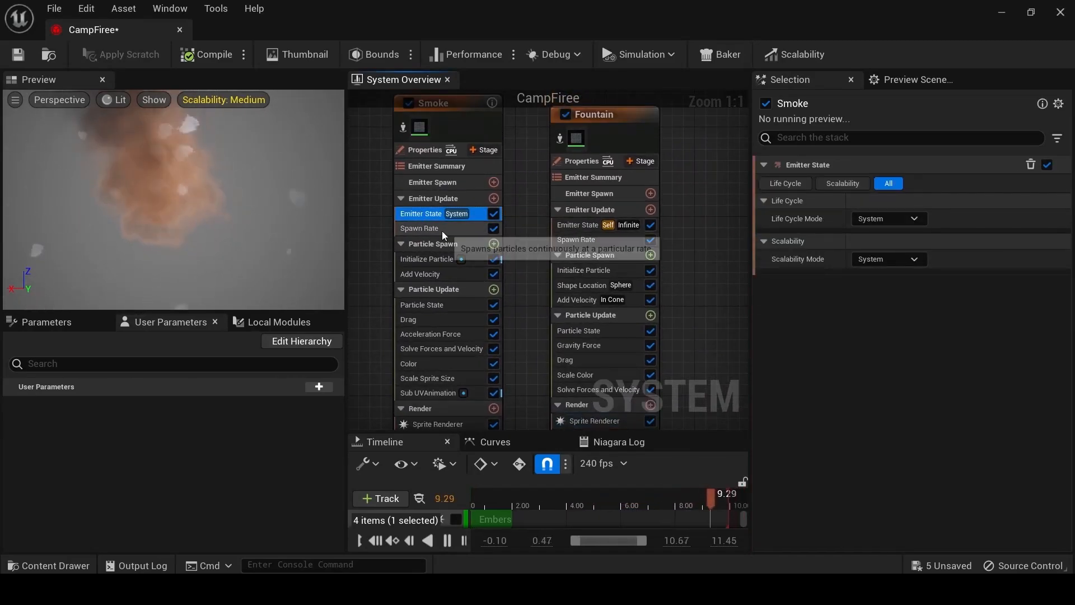
click(579, 225)
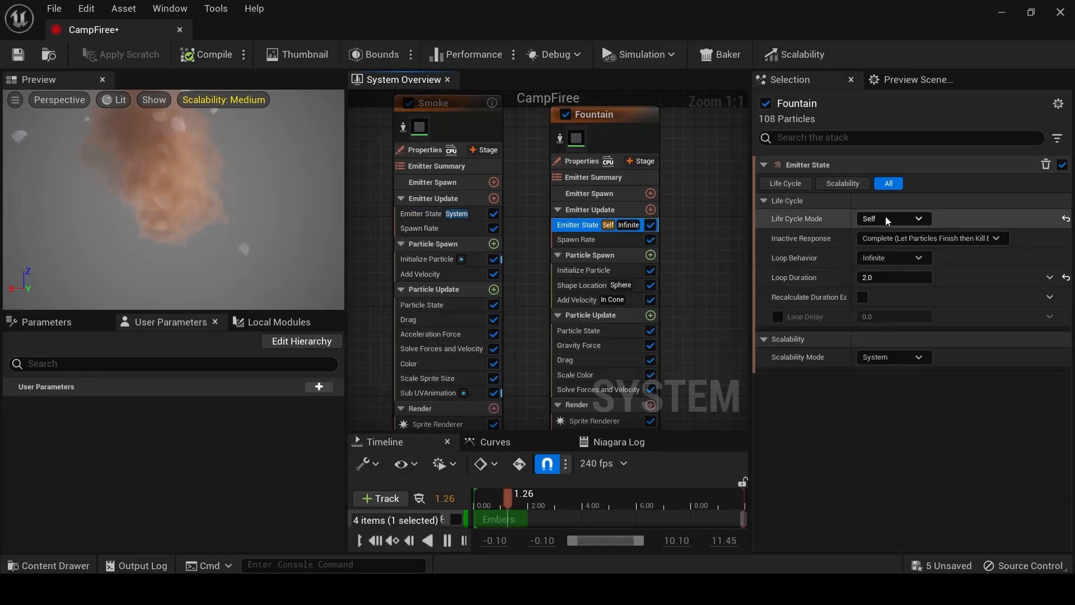
click(890, 218)
click(889, 240)
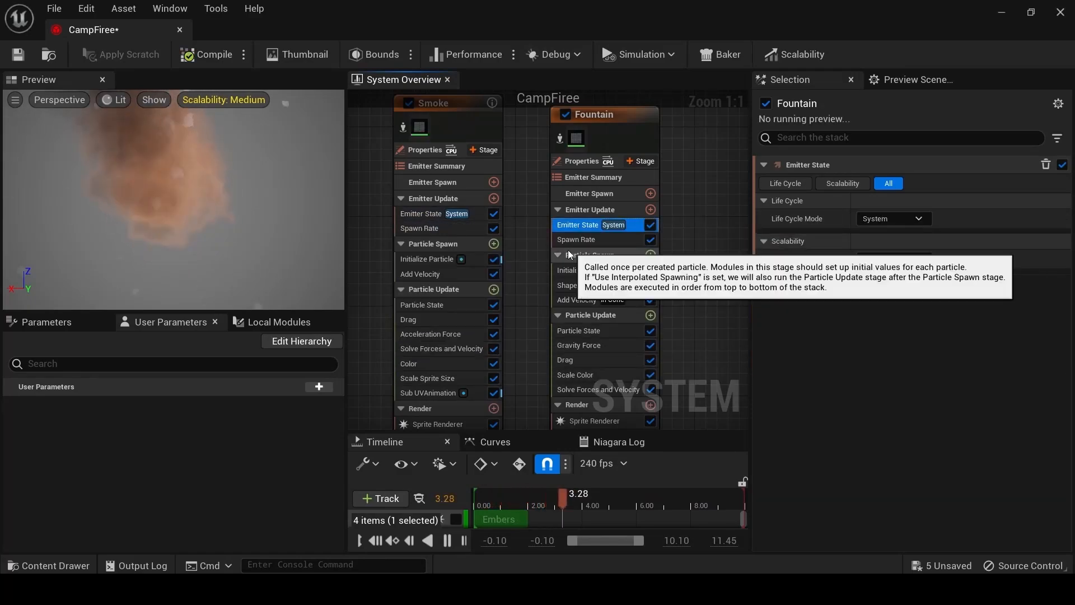
Check the Smoke emitter's spawn rate and set the Fountain emitter's Spawn Rate to 8.
click(430, 230)
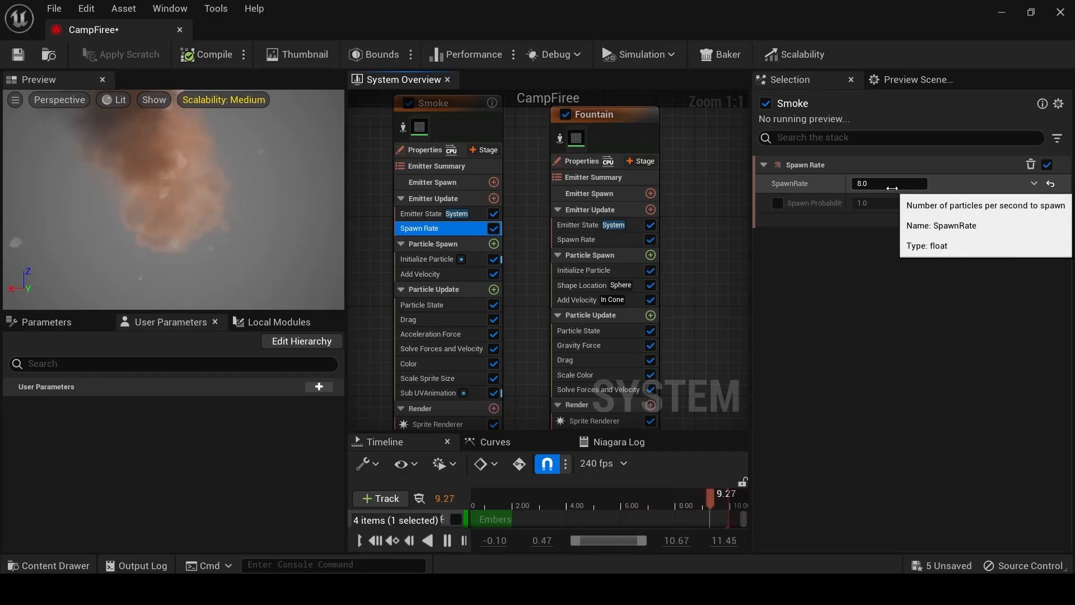
click(577, 240)
click(884, 183)
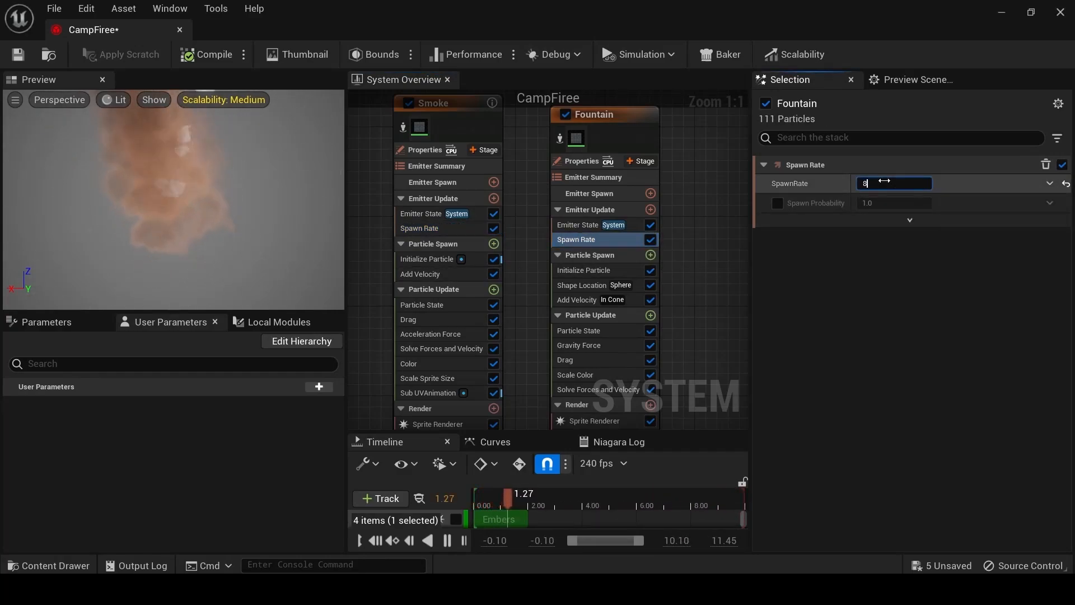
text(8)
key(Return)
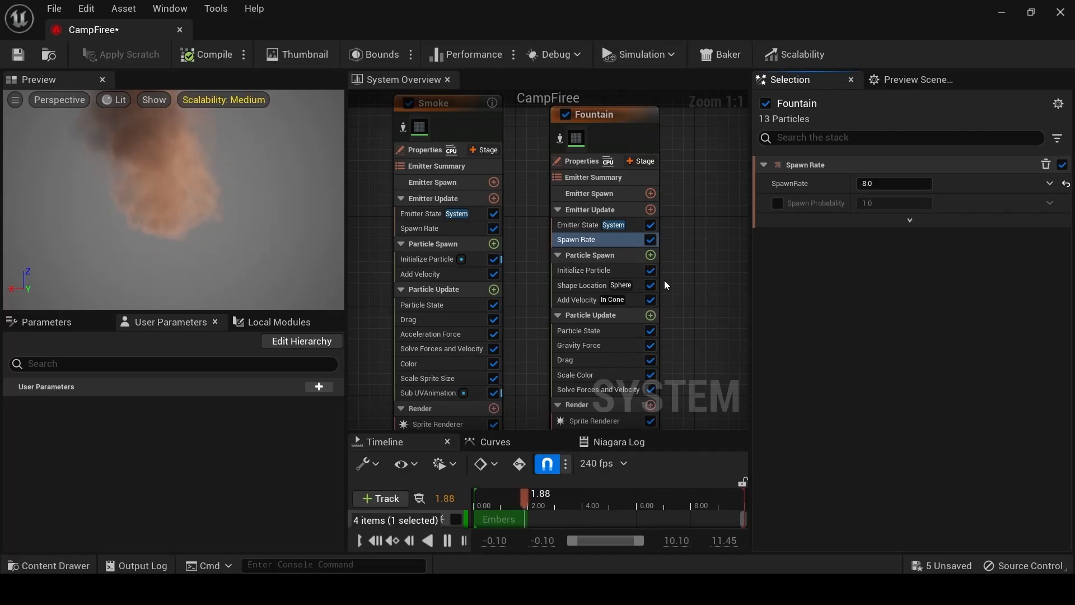
In Fountain's Initialize Particle, reset the lifetime mode to Direct Set and make Lifetime a Random Range Float from 2 to 3, as in Smoke.
click(436, 263)
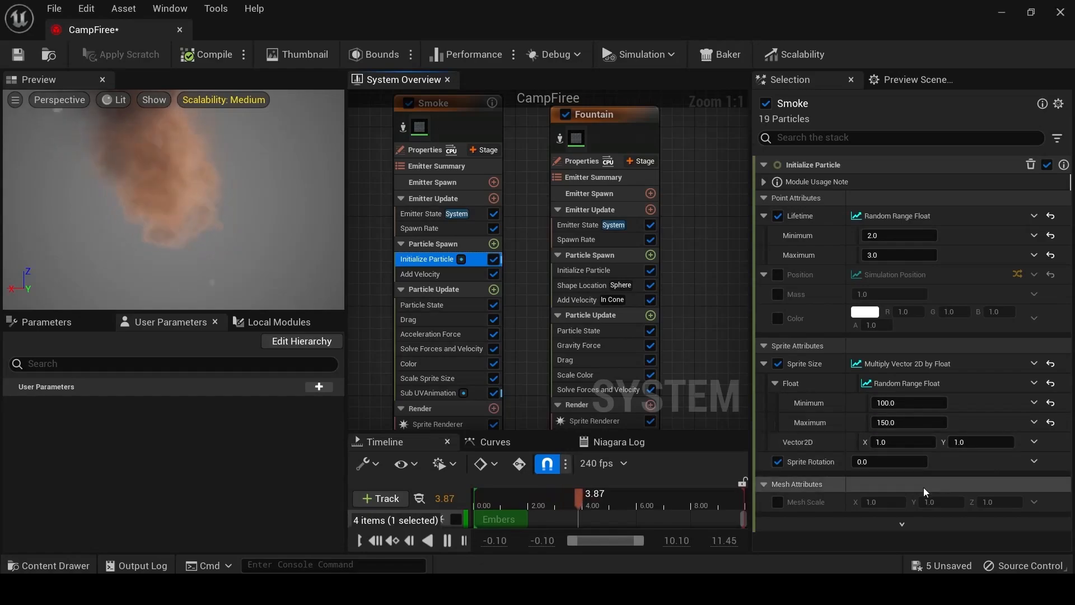
click(587, 271)
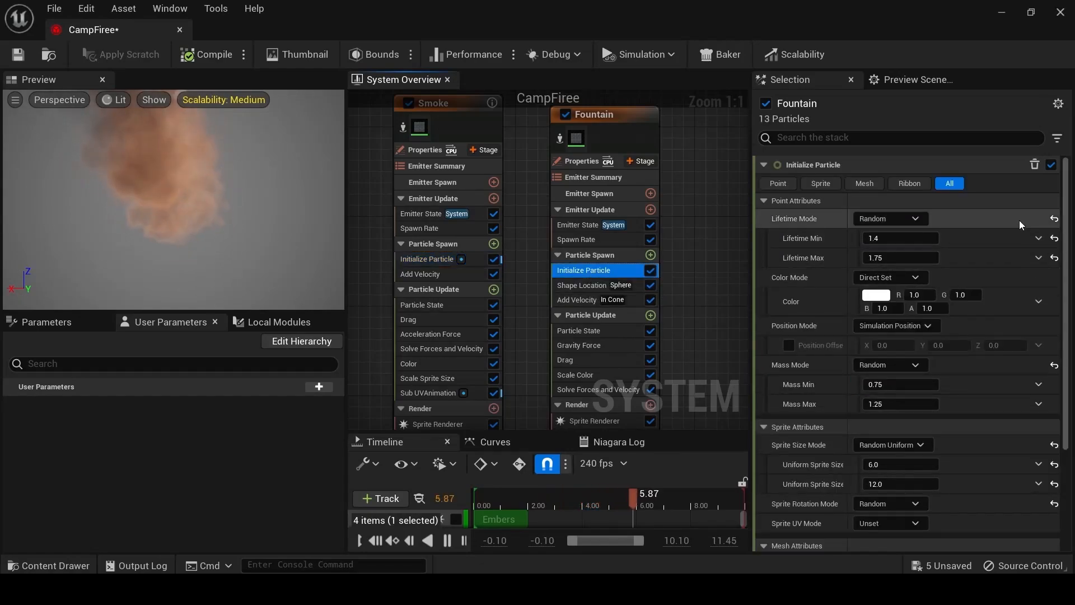
click(1054, 219)
click(1039, 238)
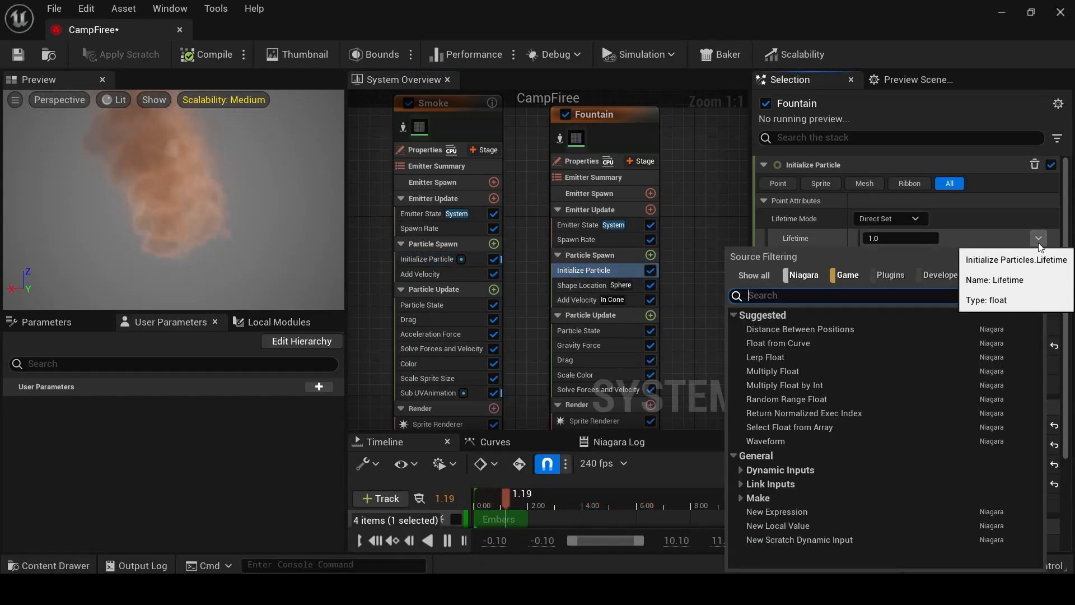
click(787, 399)
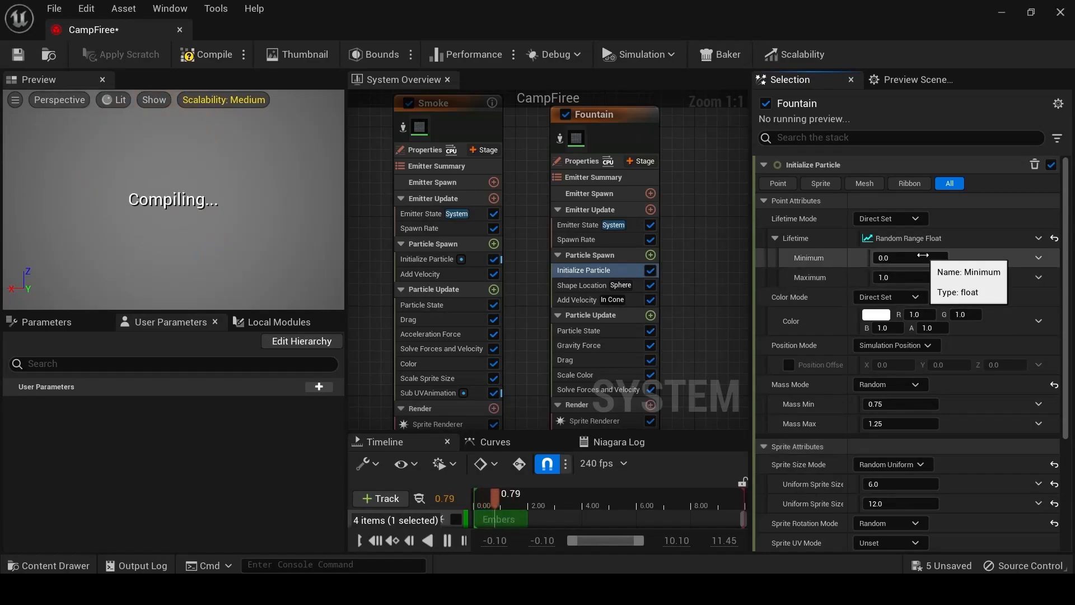
text(2)
key(Tab)
text(3)
click(973, 297)
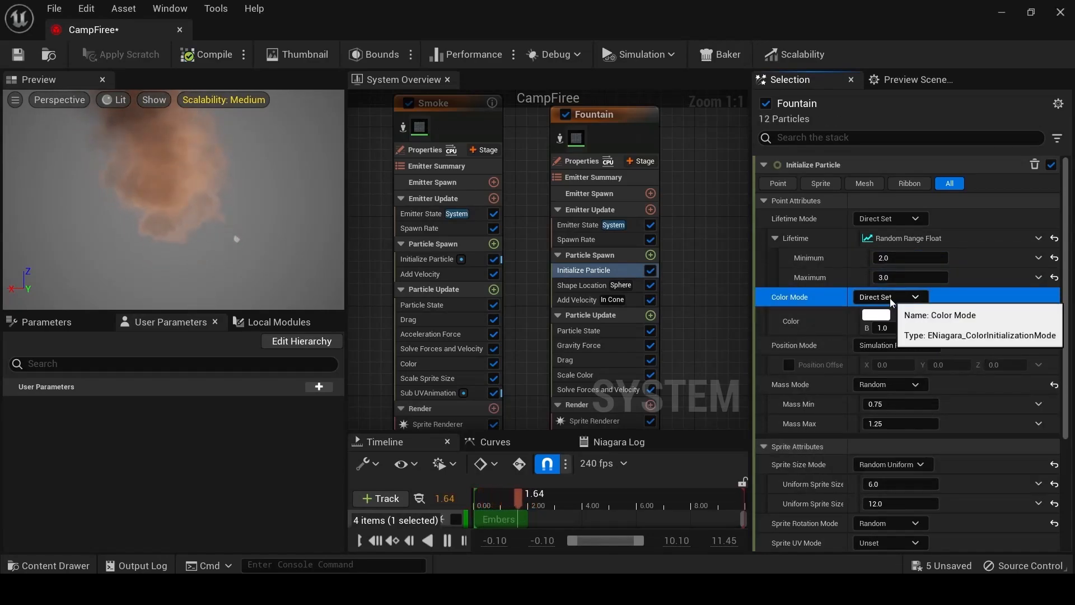
Compare with Smoke's Initialize Particle and set Fountain's Color Mode to Unset and Mass Mode to Unset / (Mass of 1).
click(443, 258)
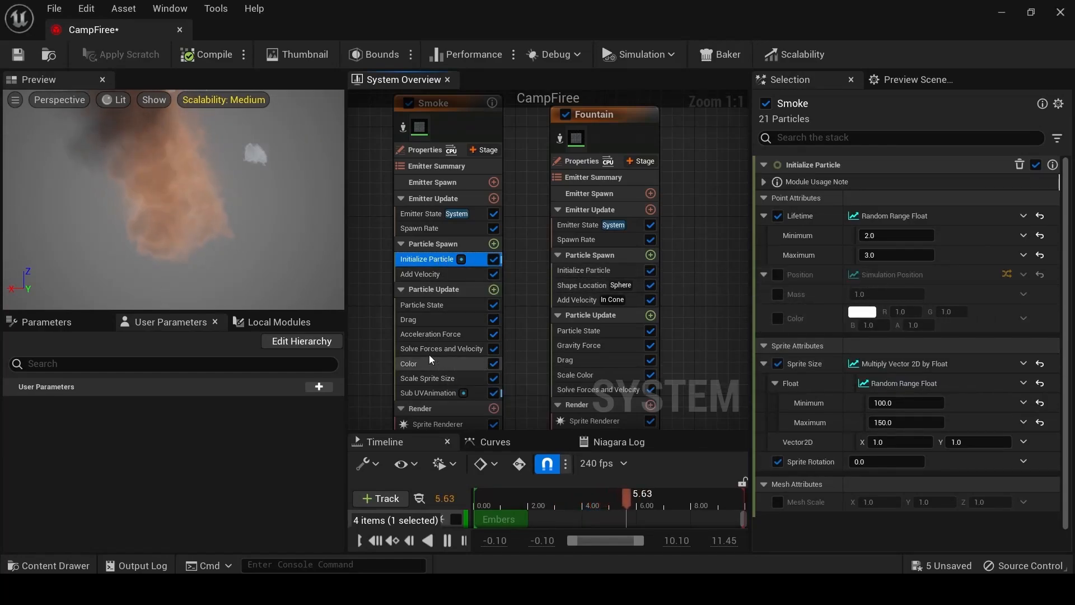
click(585, 271)
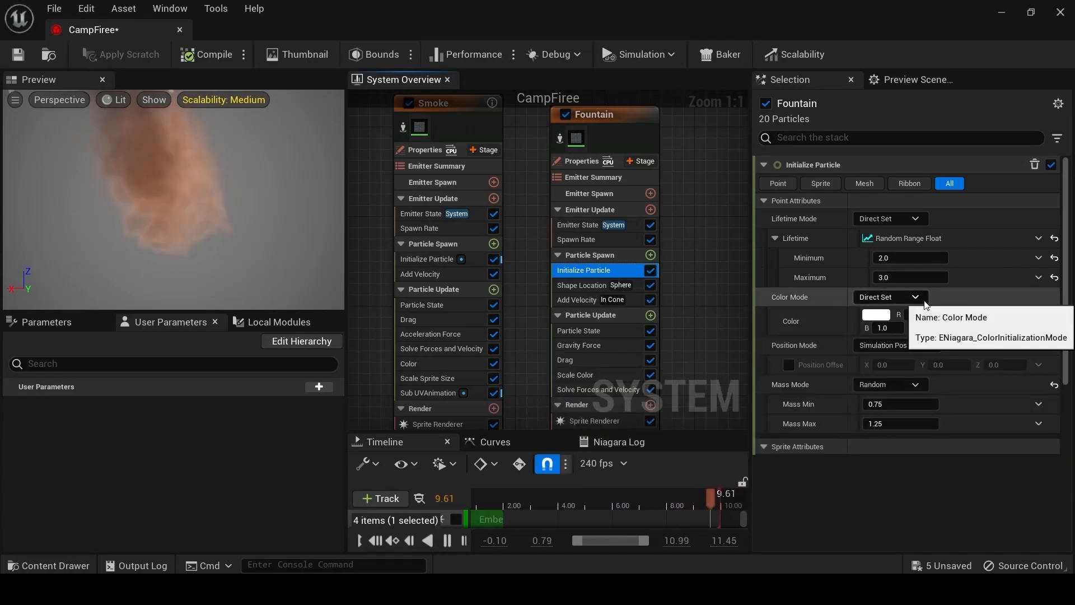
click(914, 297)
click(906, 316)
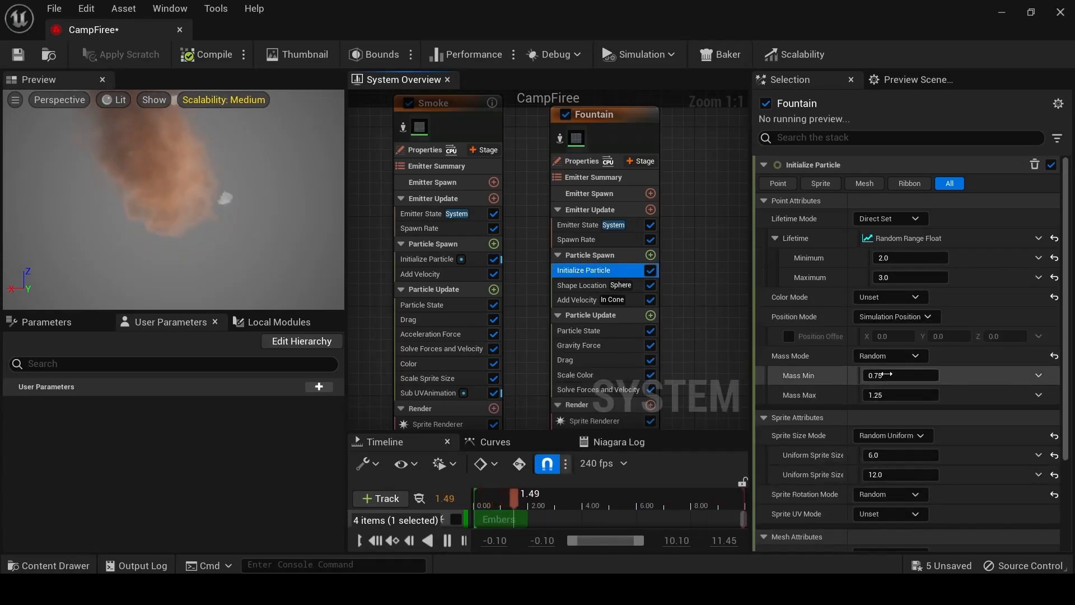
click(891, 355)
click(881, 379)
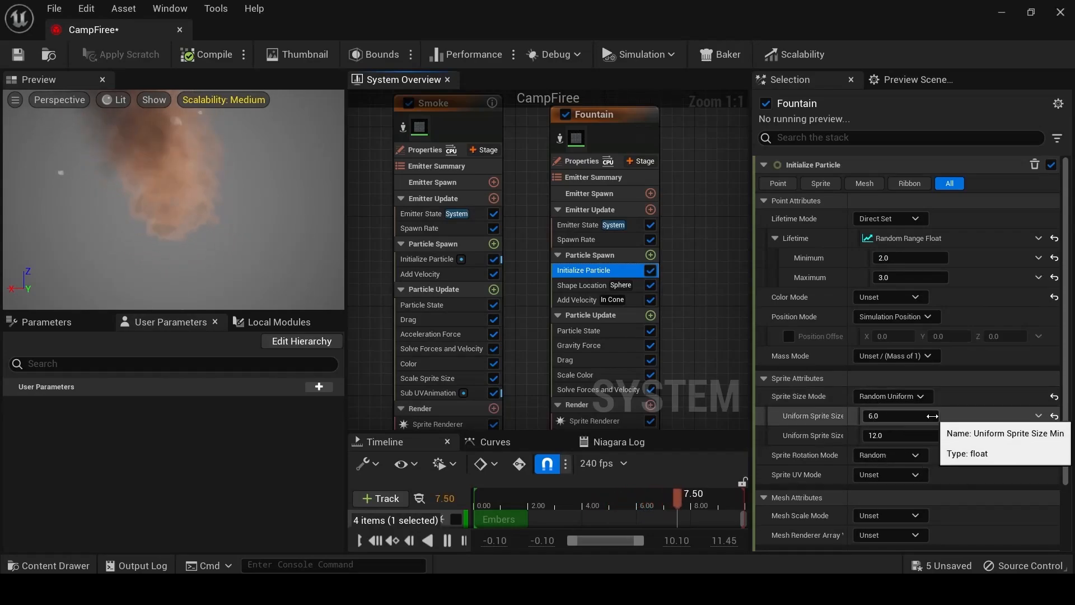
Change Fountain's Sprite Size Mode to Non-Uniform and drive the sprite size with Multiply Vector 2D by Float, matching Smoke.
click(439, 260)
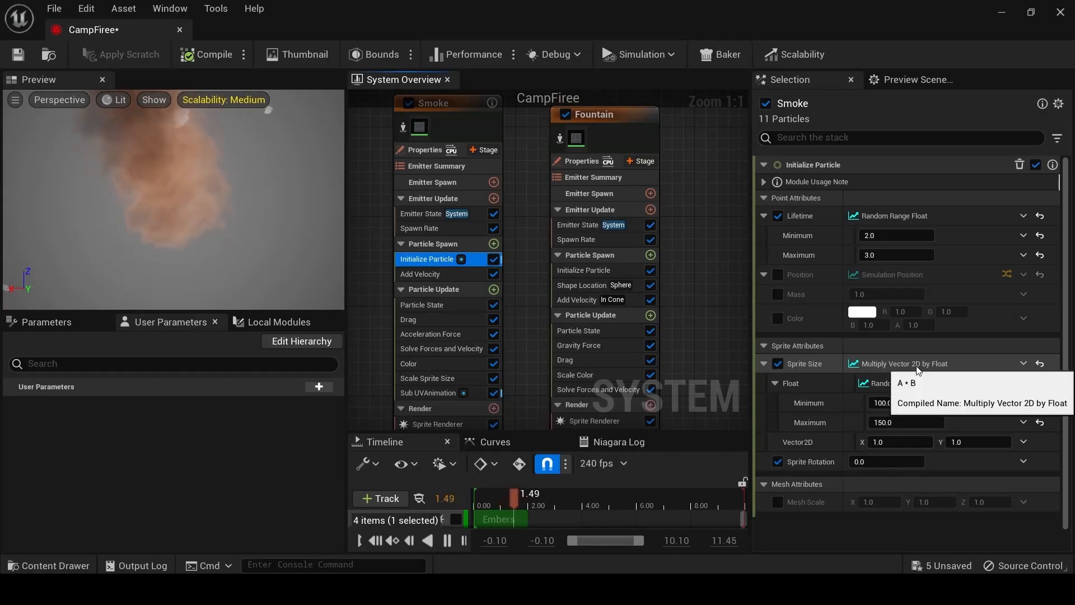
click(600, 271)
click(921, 397)
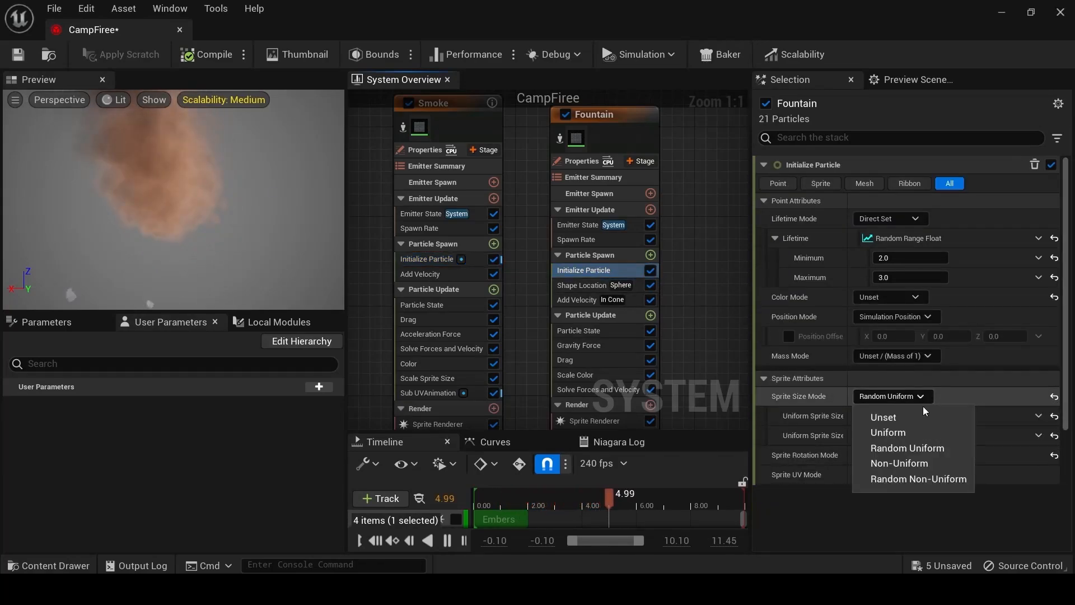
click(930, 462)
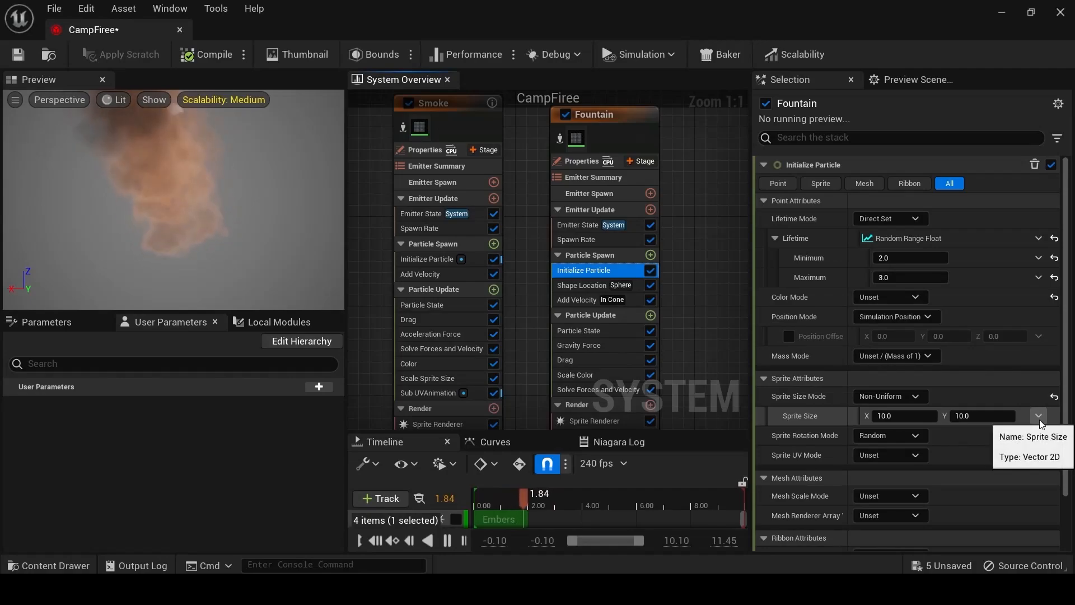
click(868, 398)
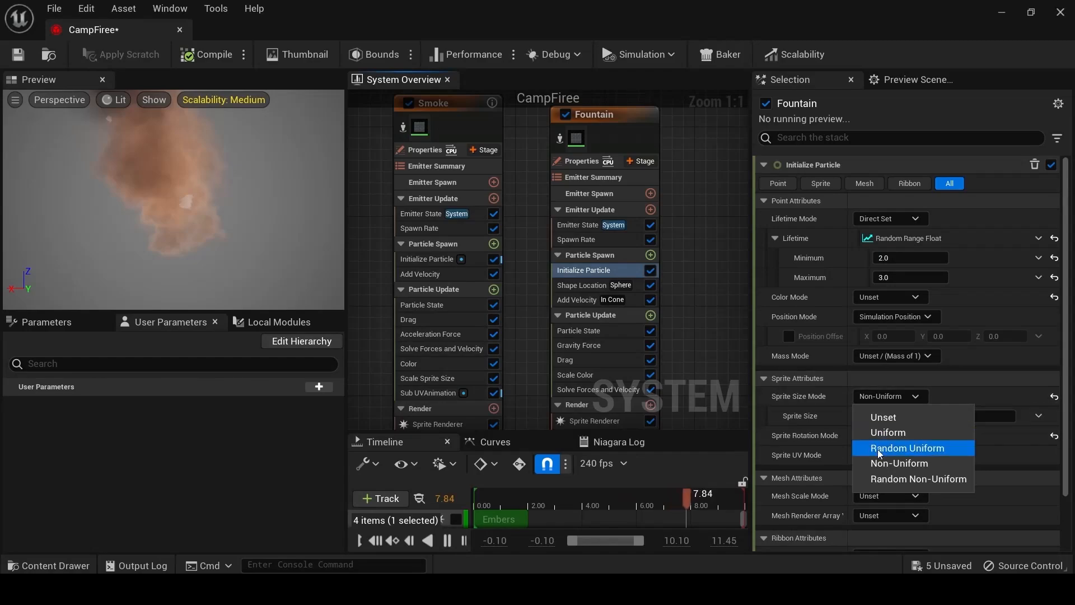
click(928, 463)
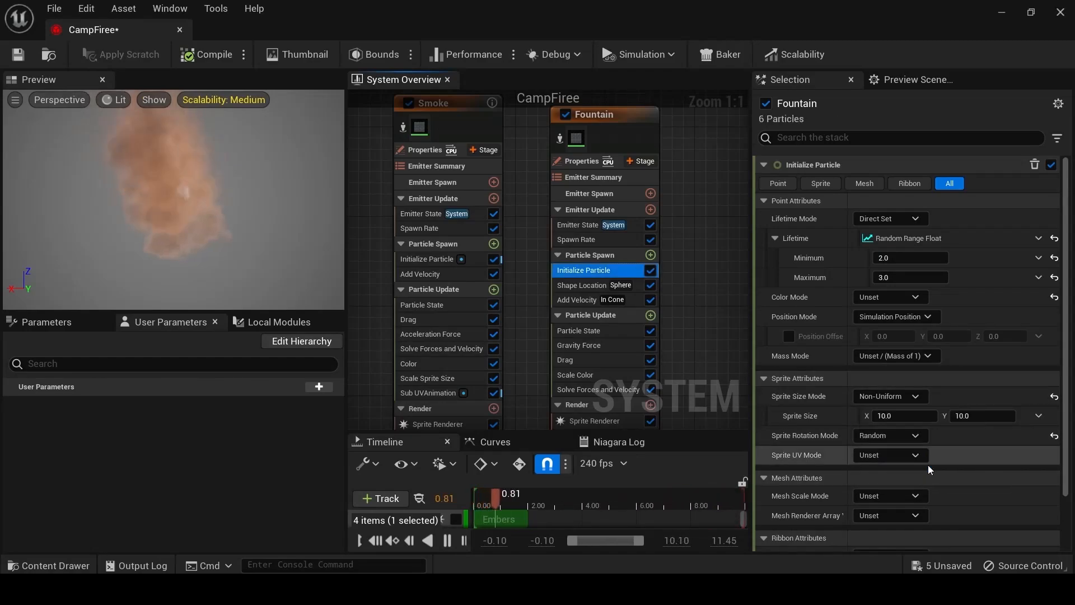
click(1039, 416)
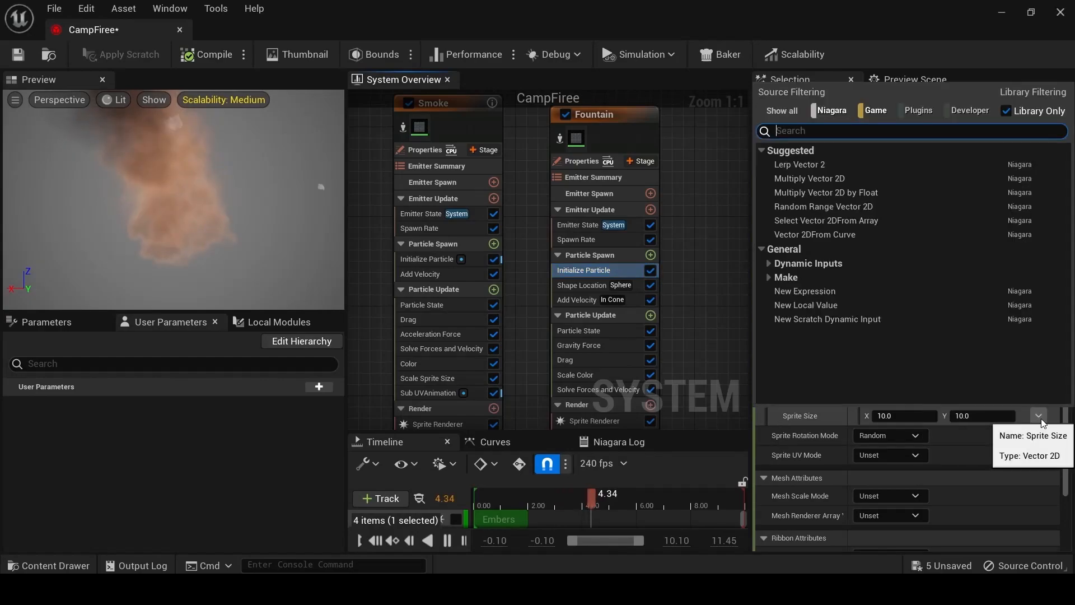
click(818, 192)
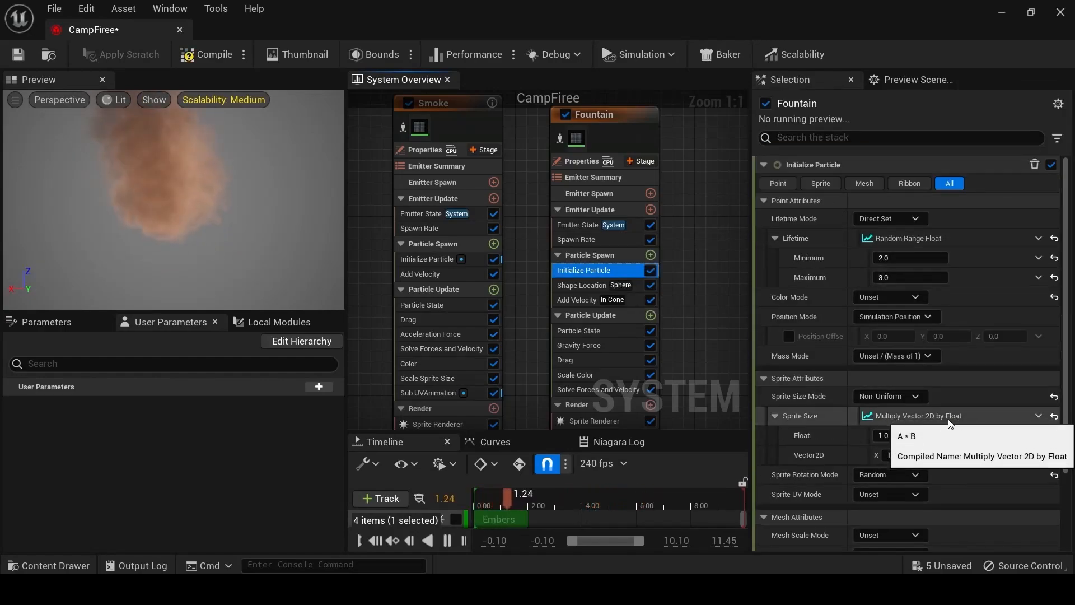
Check Smoke's sprite size inputs and assign Random Range Float to the Float input of Fountain's sprite size.
click(442, 260)
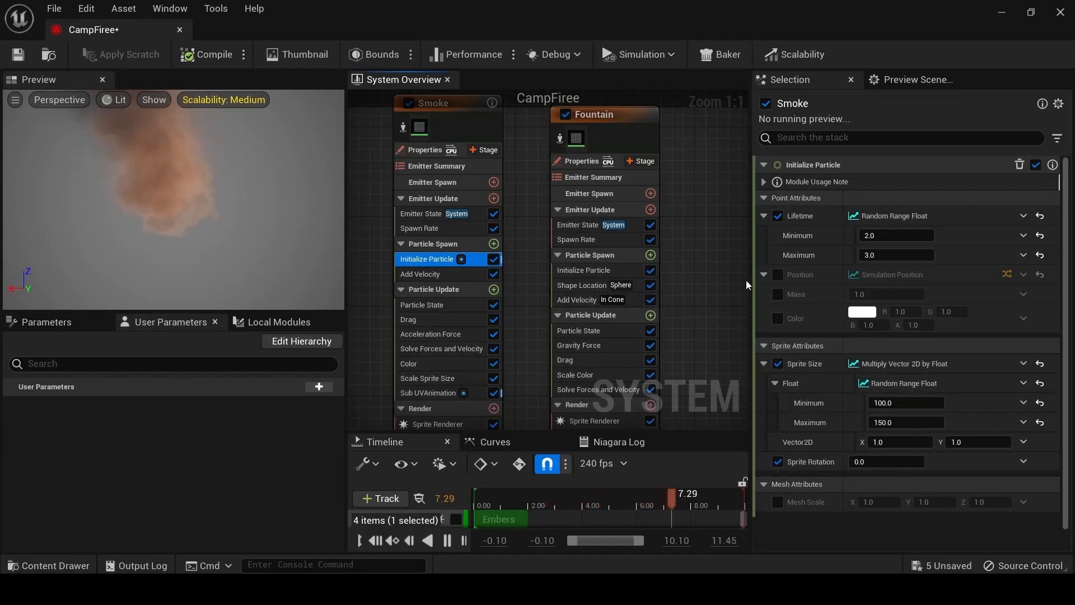
click(615, 272)
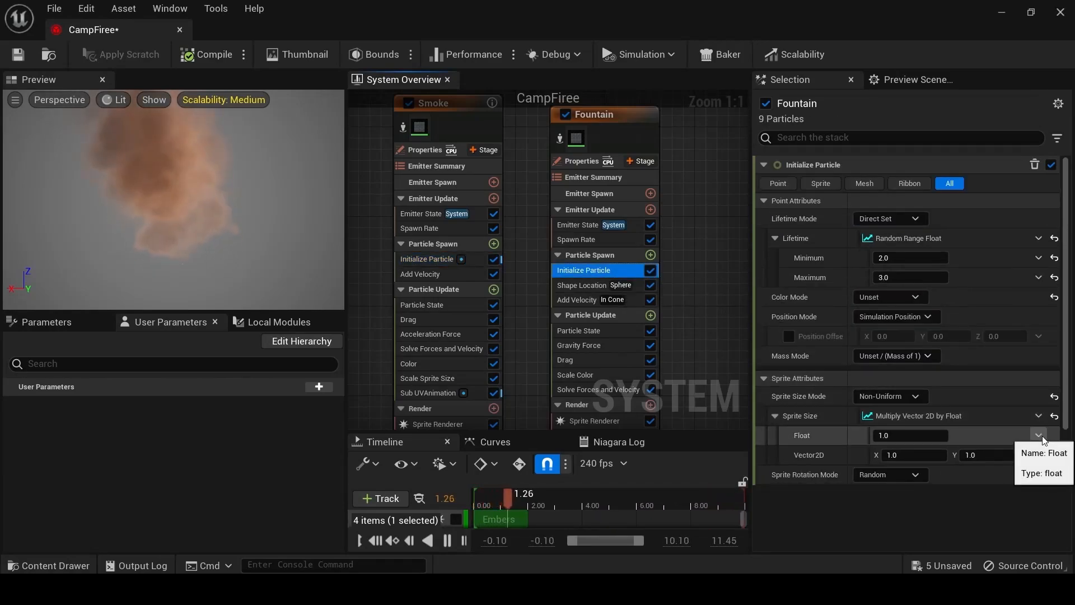
click(1039, 436)
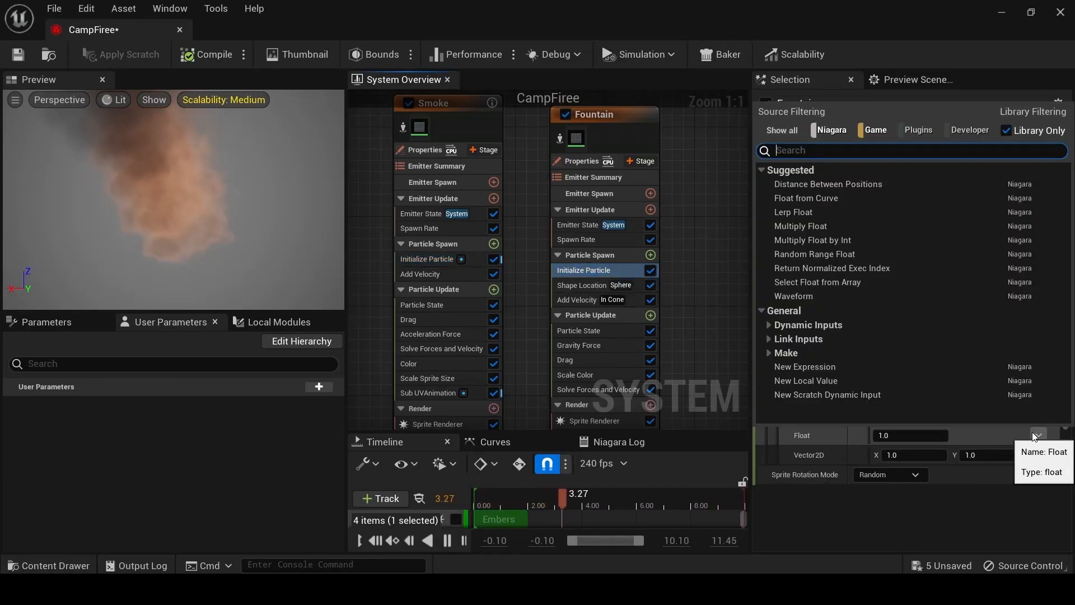
click(815, 253)
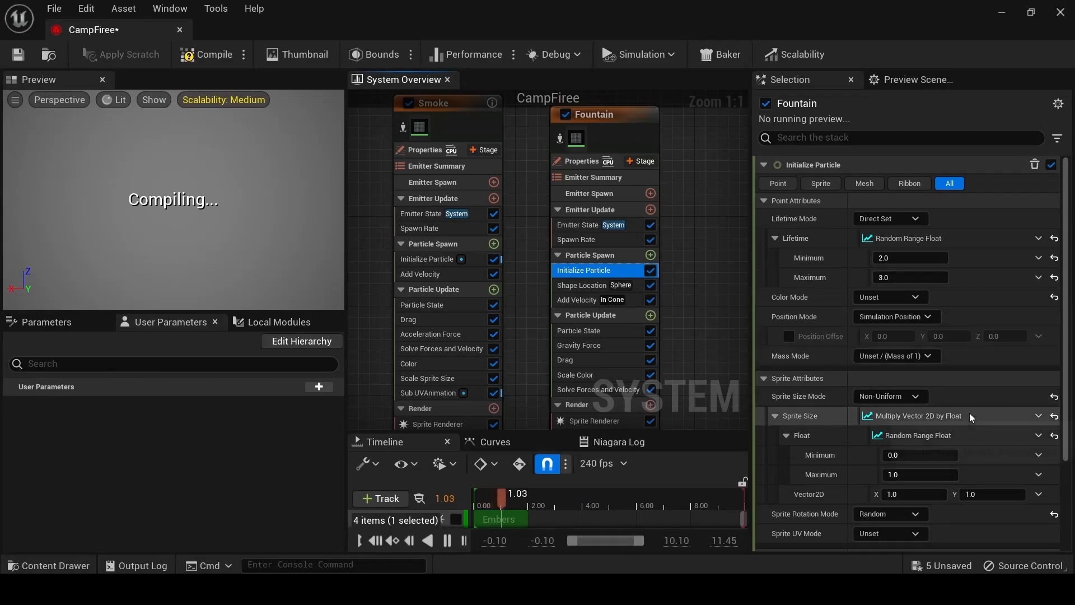
Set the random range of Fountain's sprite size to minimum 100 and maximum 150 as in Smoke, then collapse the Sprite Attributes section.
click(428, 258)
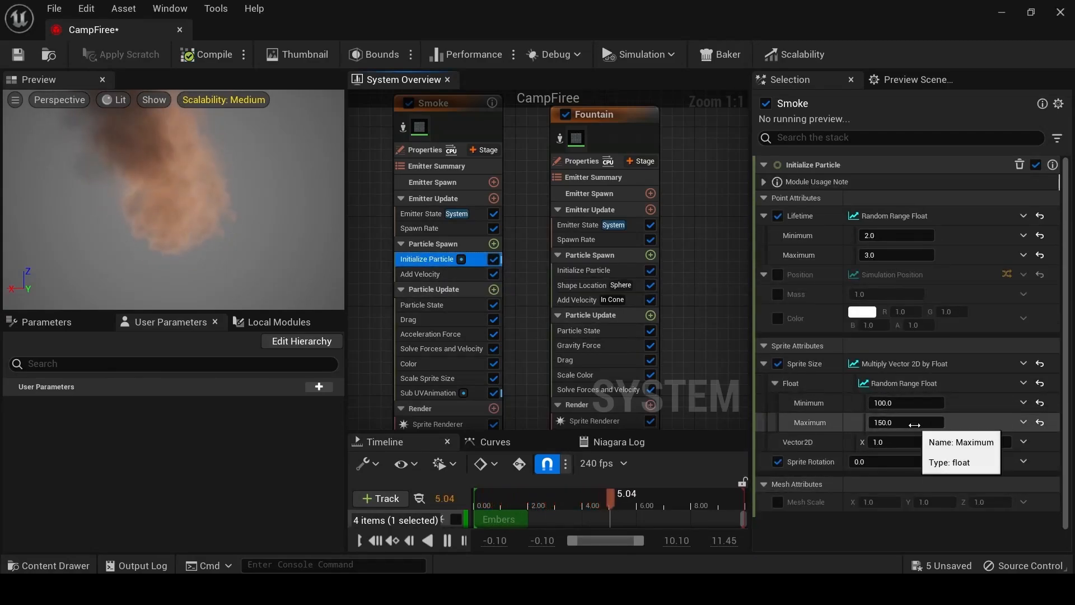
click(577, 270)
click(939, 455)
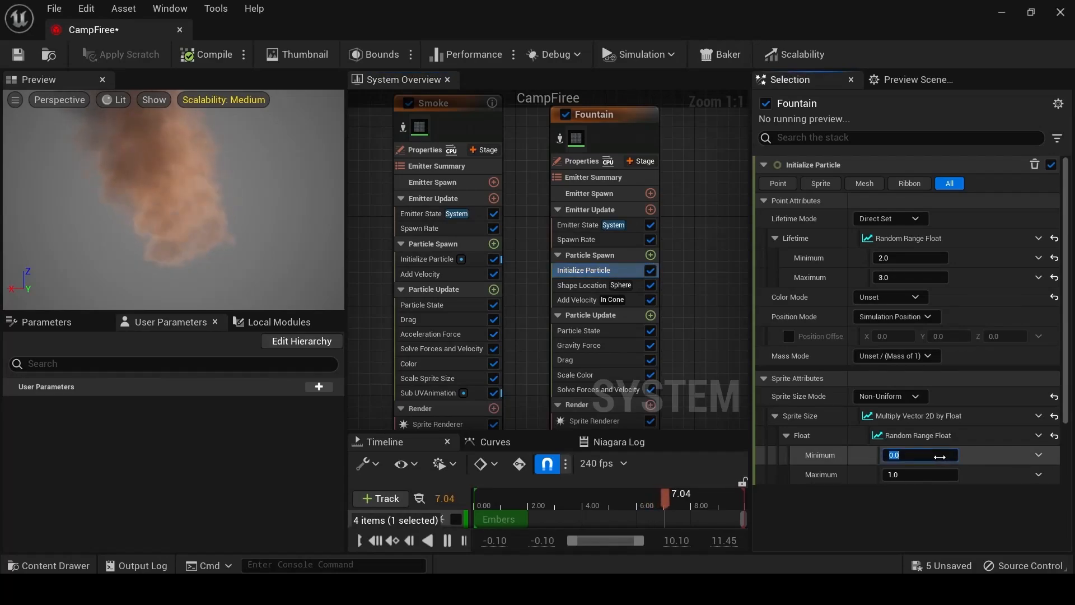
text(1--)
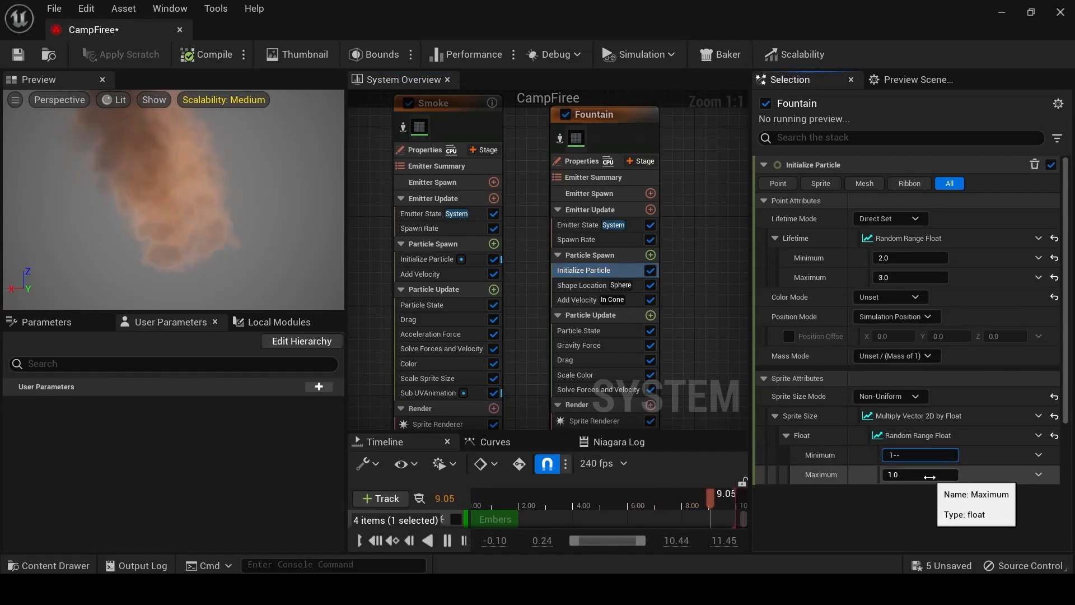
key(BackSpace)
key(BackSpace)
text(00)
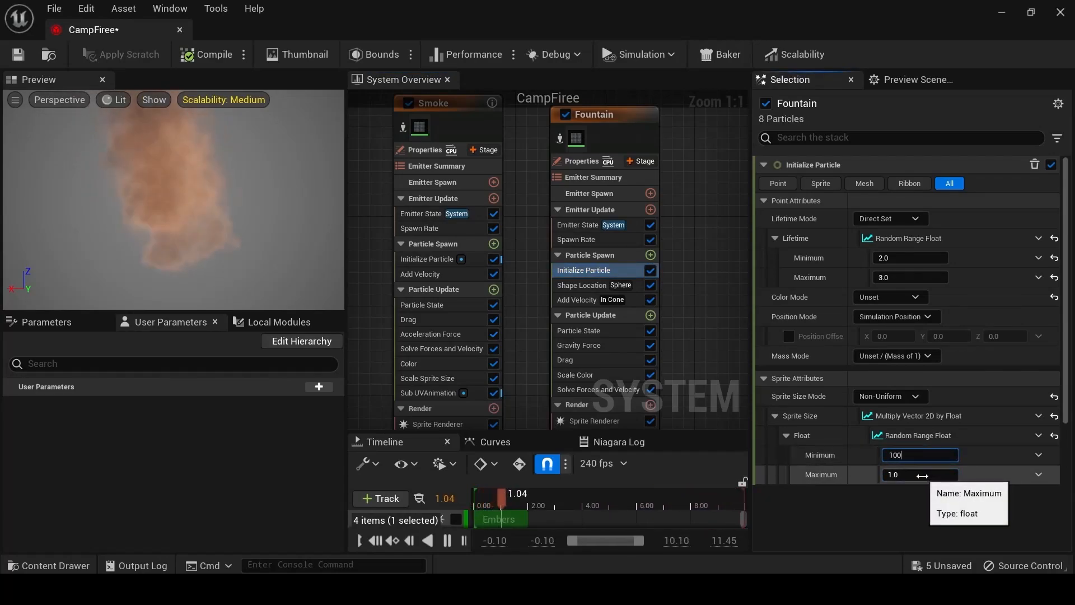
click(923, 475)
text(150)
key(Return)
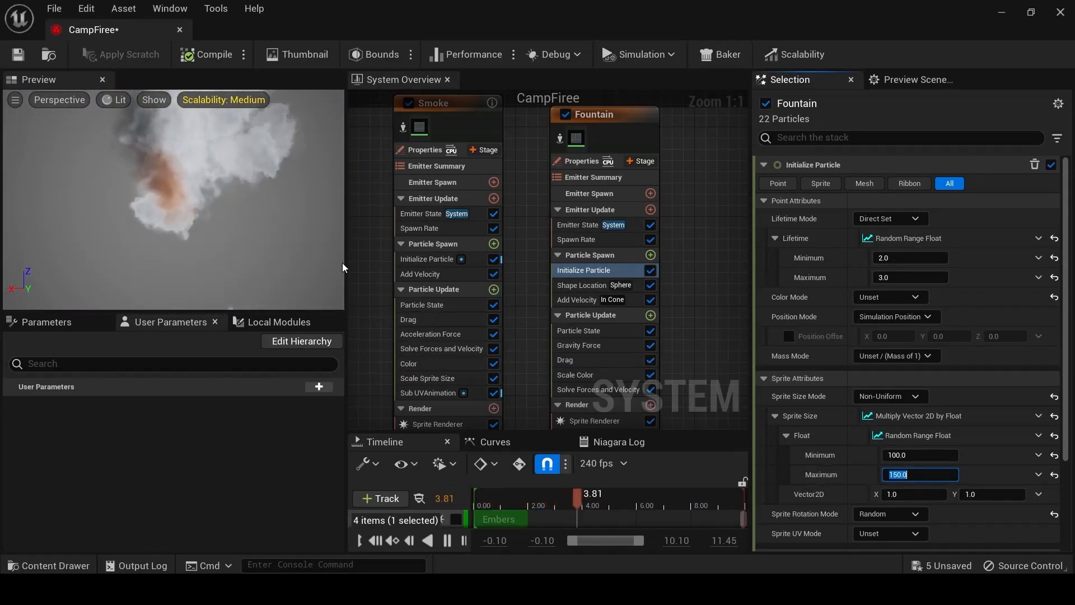
click(767, 381)
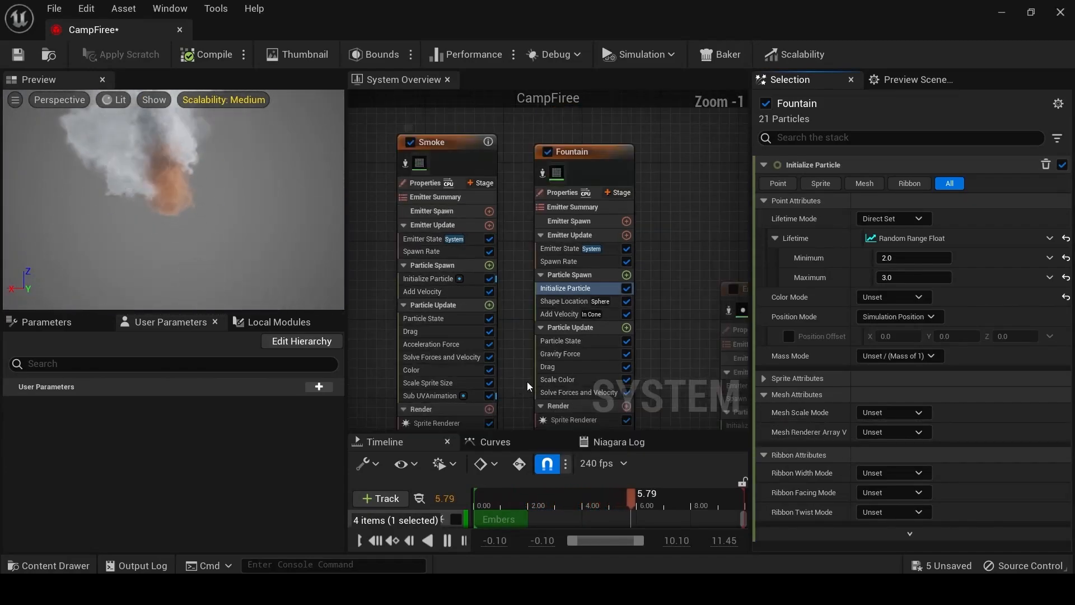
click(492, 333)
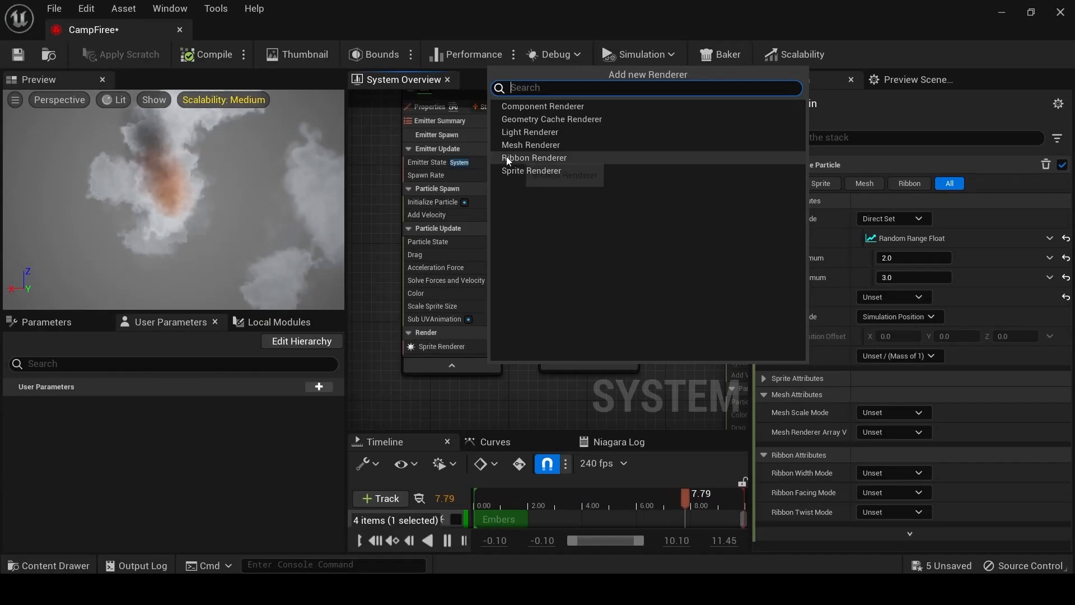
click(369, 224)
right_drag(380, 198, 388, 270)
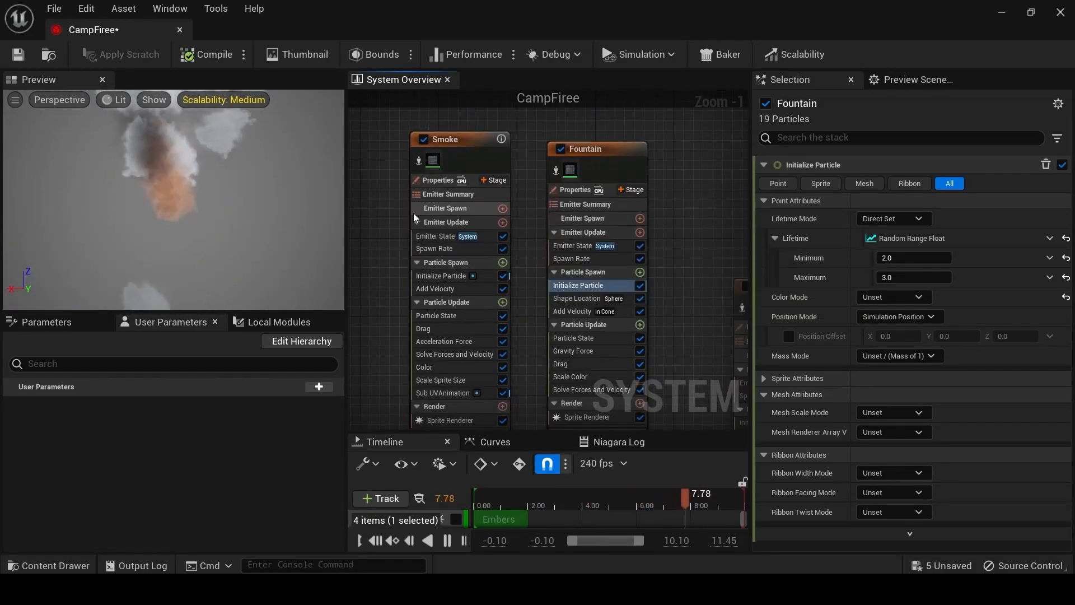
Delete the Shape Location and Add Velocity modules from the Fountain emitter's Particle Spawn stage.
mouse_move(413, 206)
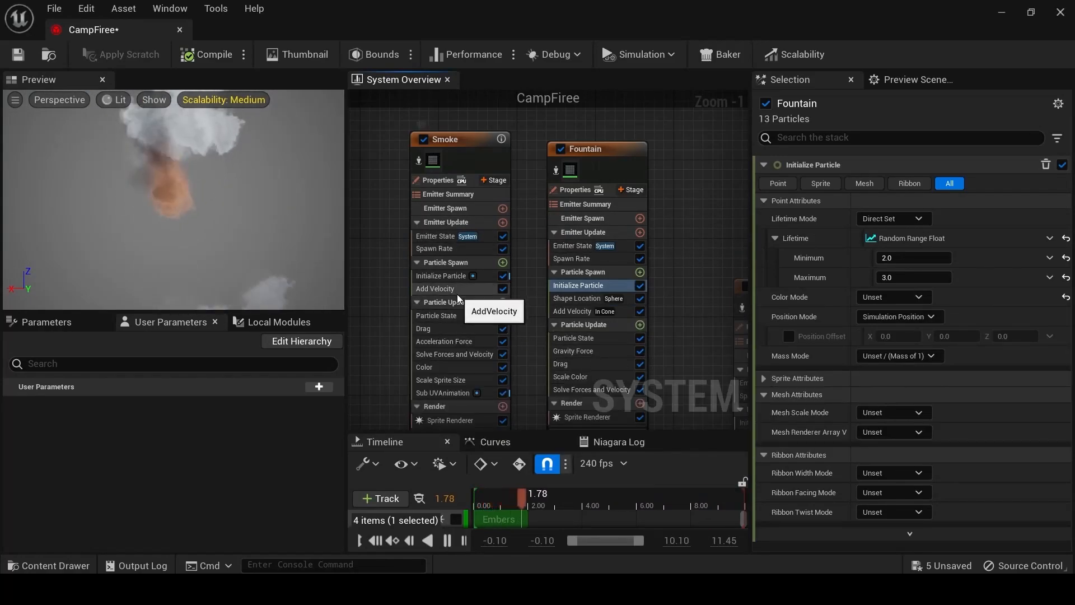
scroll(640, 330, up, 1)
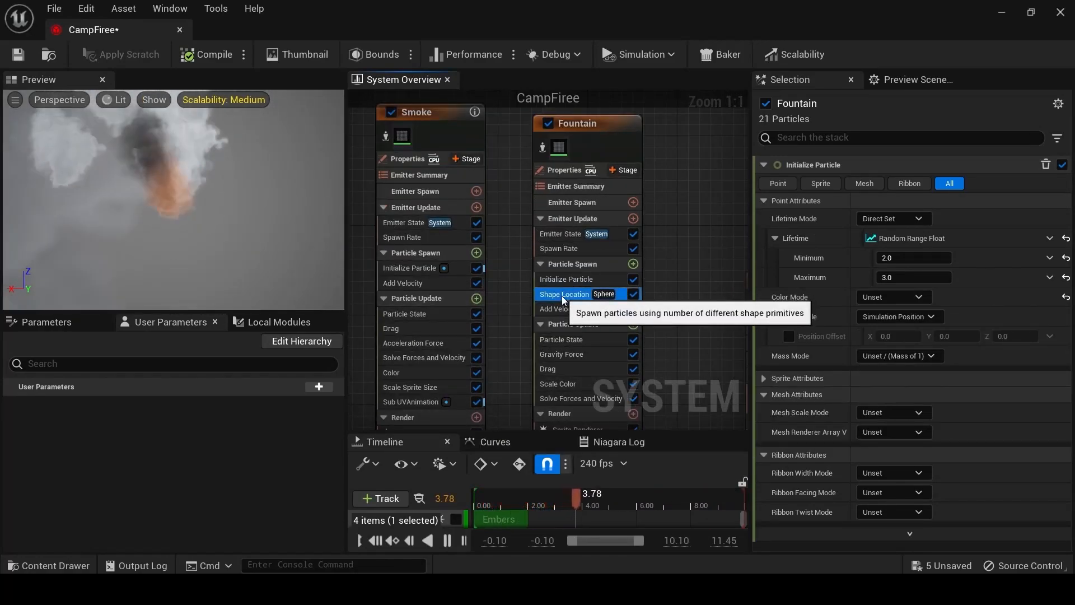
click(583, 294)
key(Delete)
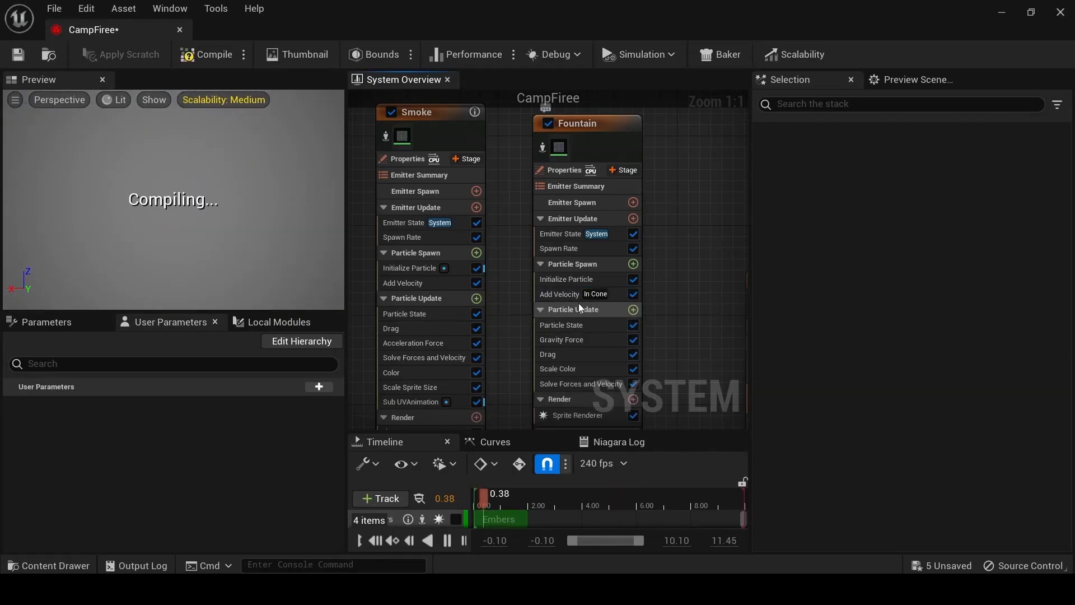
click(571, 297)
key(Delete)
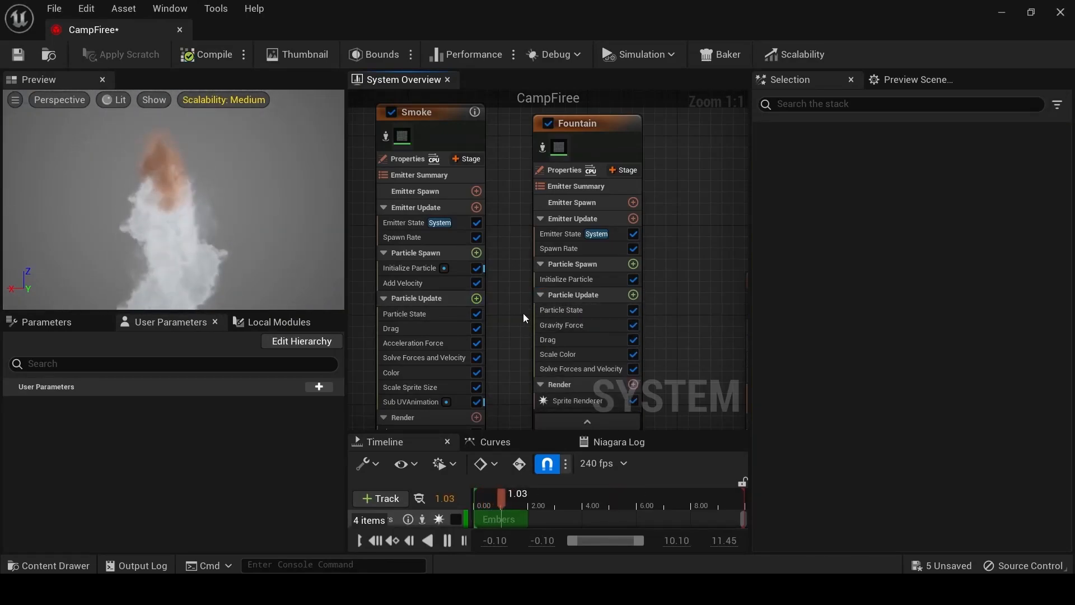
Check Smoke's Add Velocity settings and add an Add Velocity module to Fountain's Particle Spawn stage.
click(411, 291)
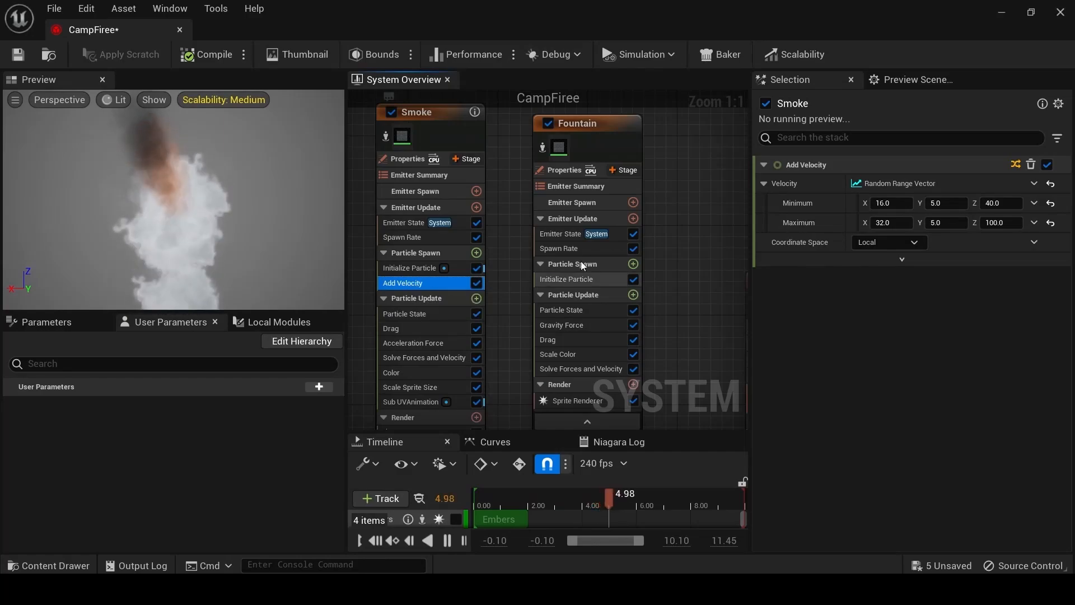
click(634, 266)
text(add)
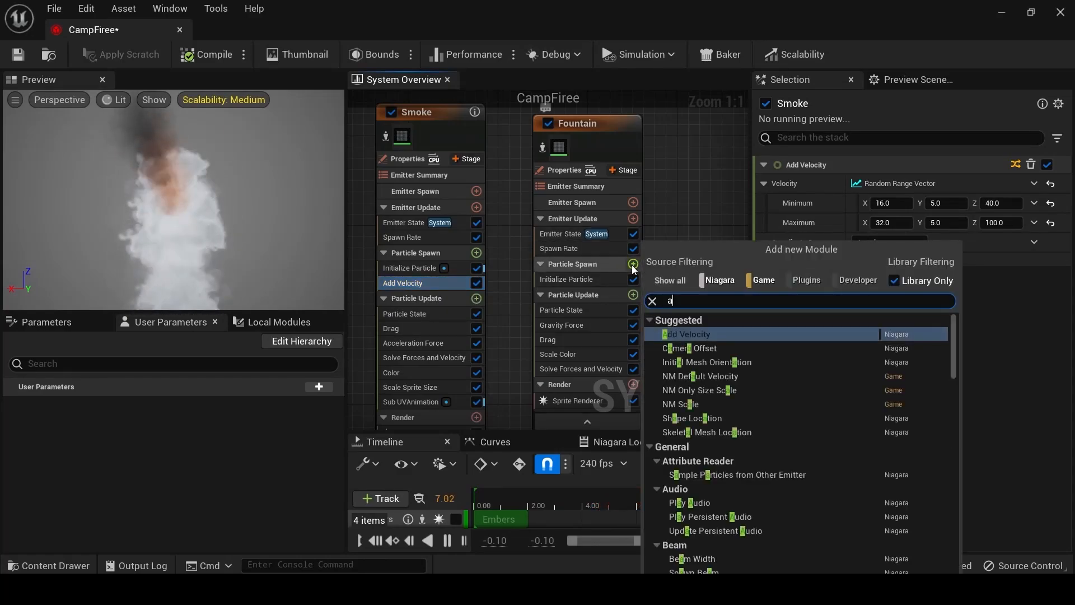
click(717, 333)
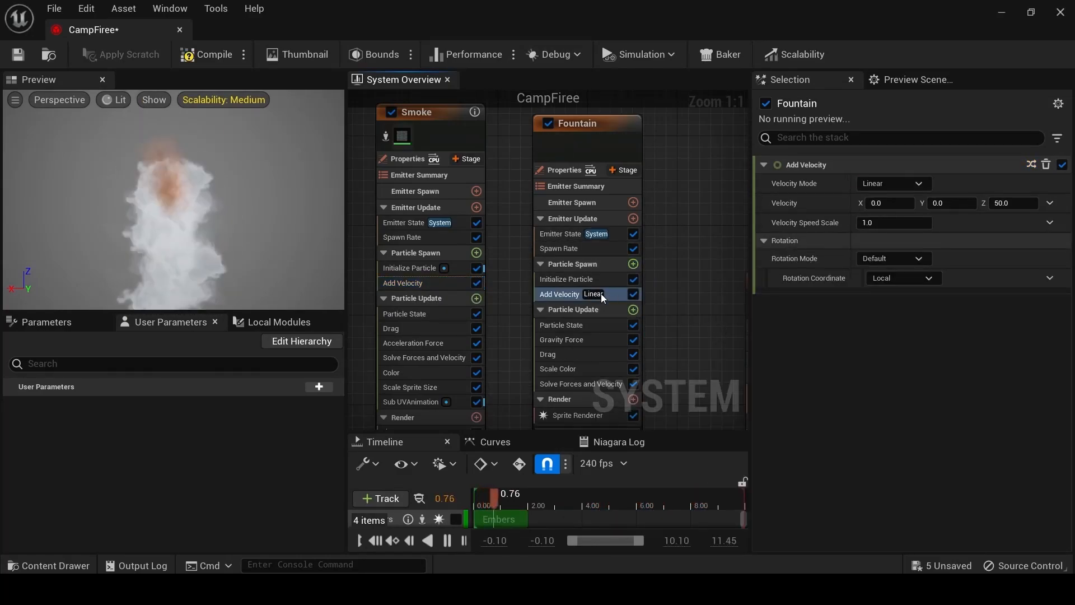
Drive the Velocity input of Fountain's Add Velocity module with Random Range Vector, as in Smoke.
click(440, 284)
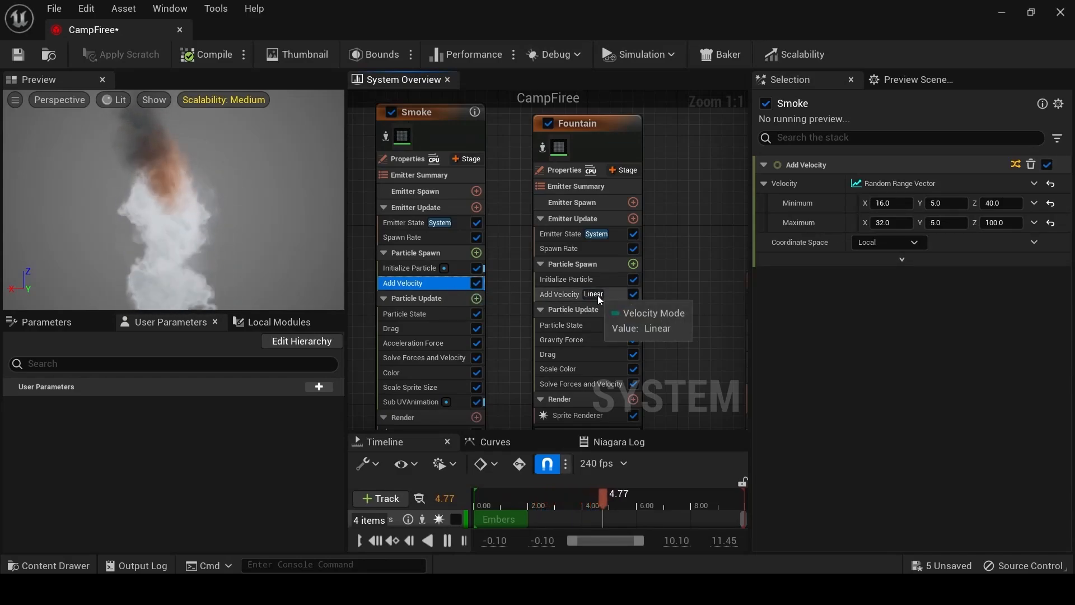
click(573, 295)
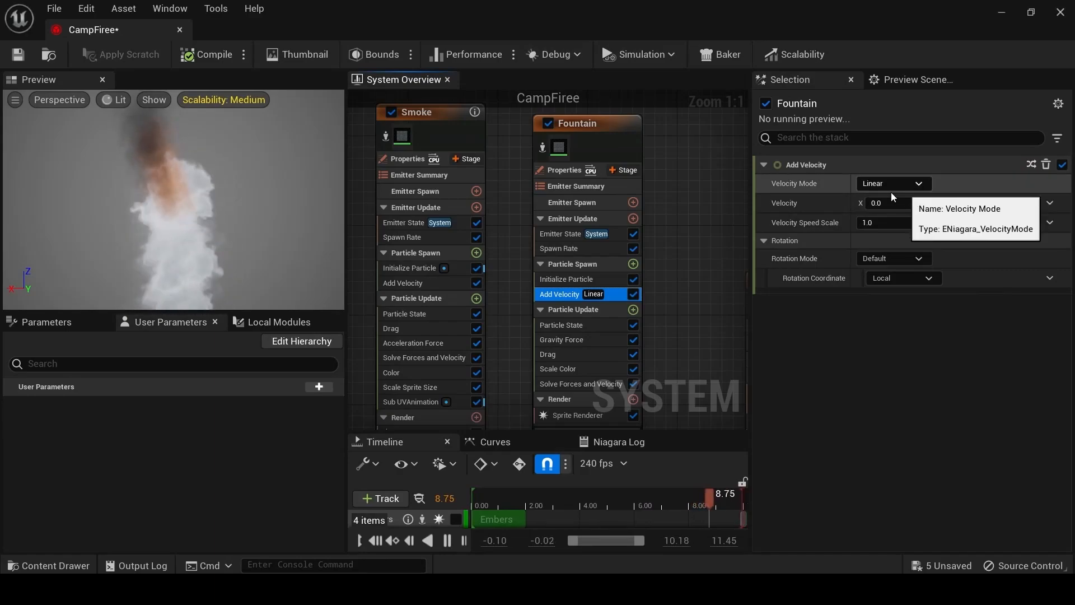
click(1049, 204)
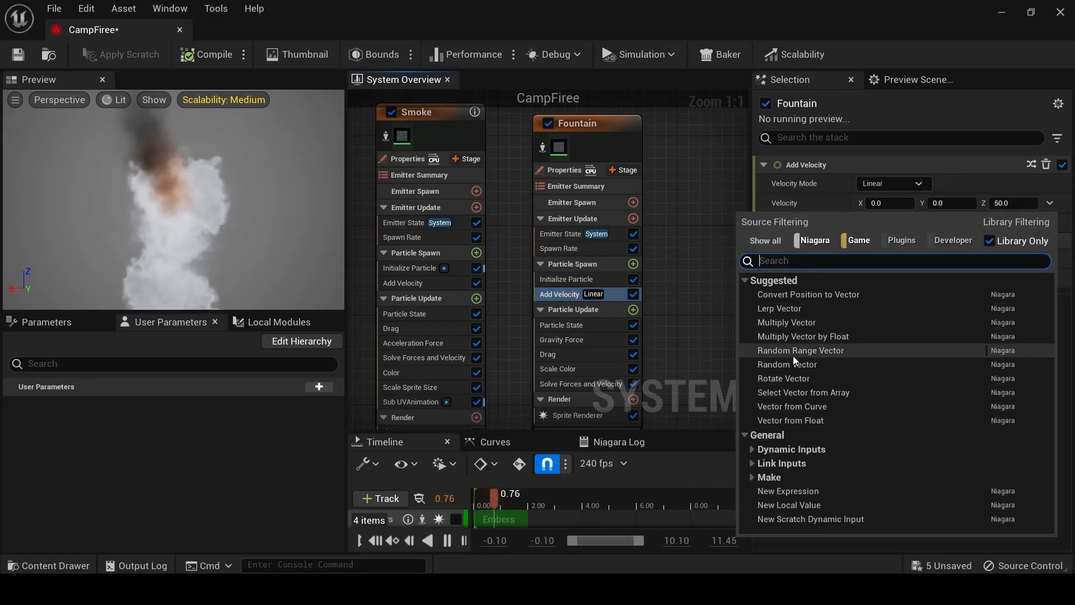
click(794, 355)
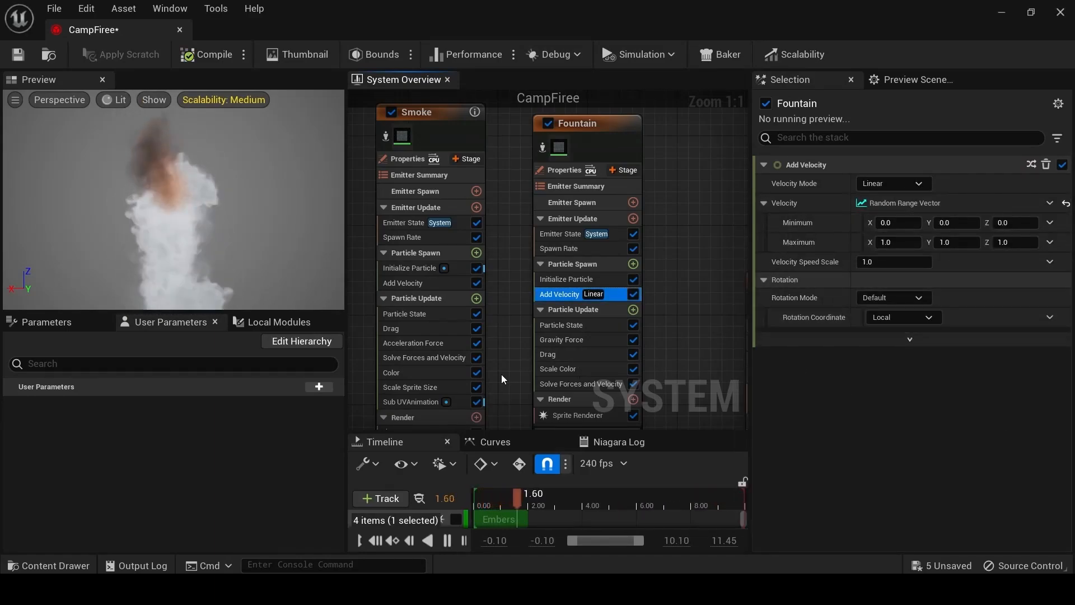
Compare the Add Velocity settings of the Smoke and Fountain emitters.
click(415, 284)
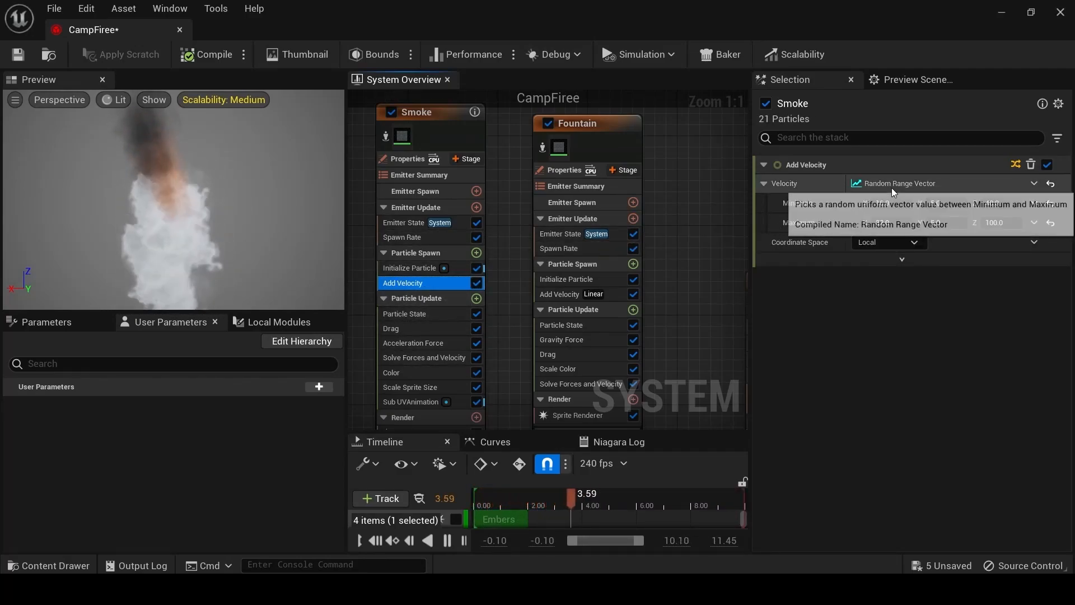
click(558, 293)
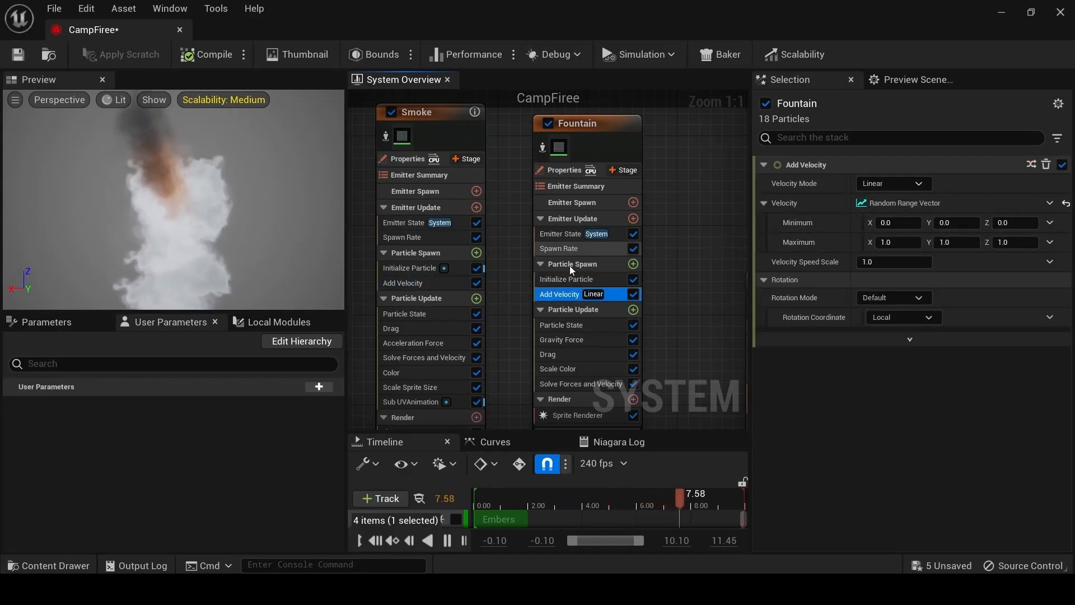
click(414, 284)
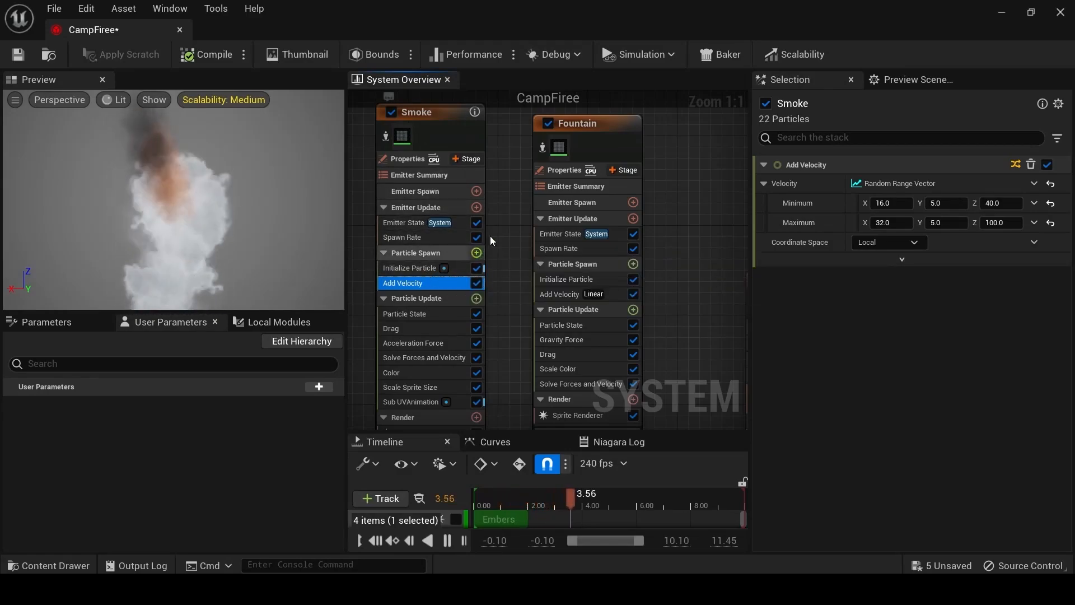
click(566, 122)
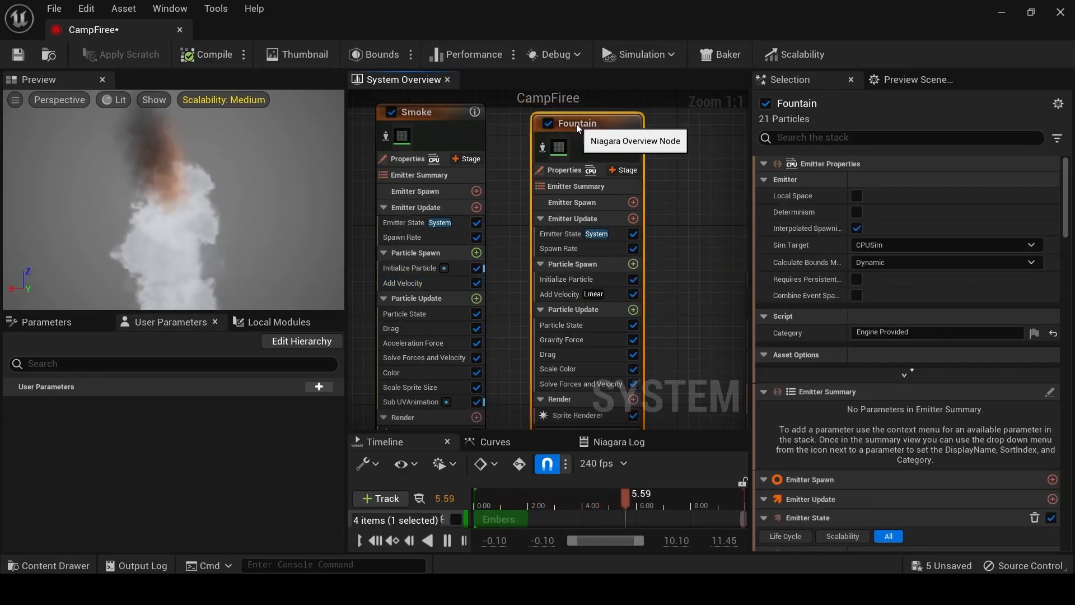
click(550, 295)
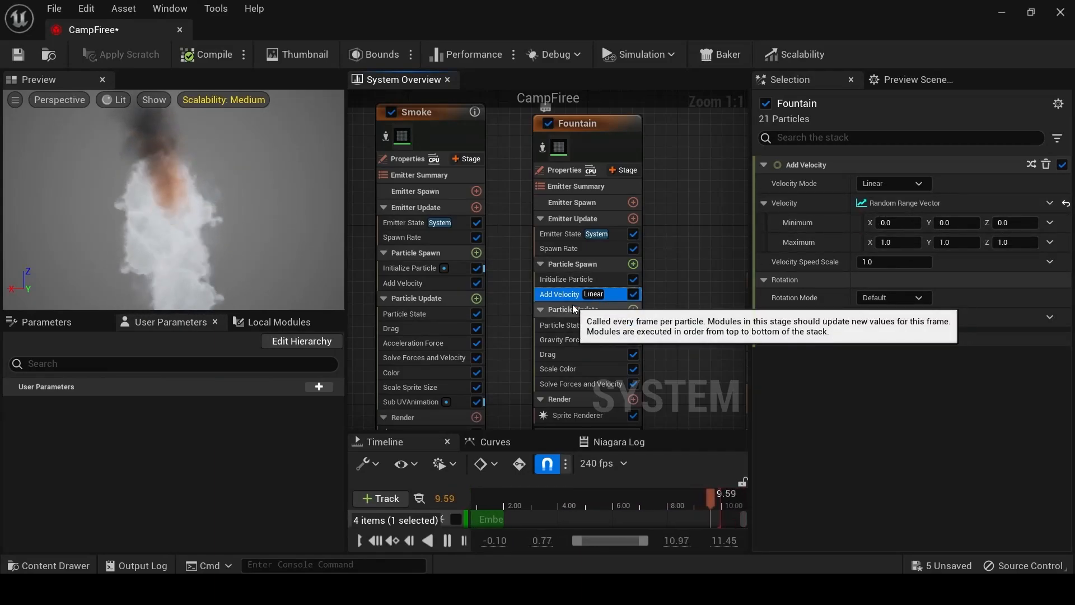
click(431, 283)
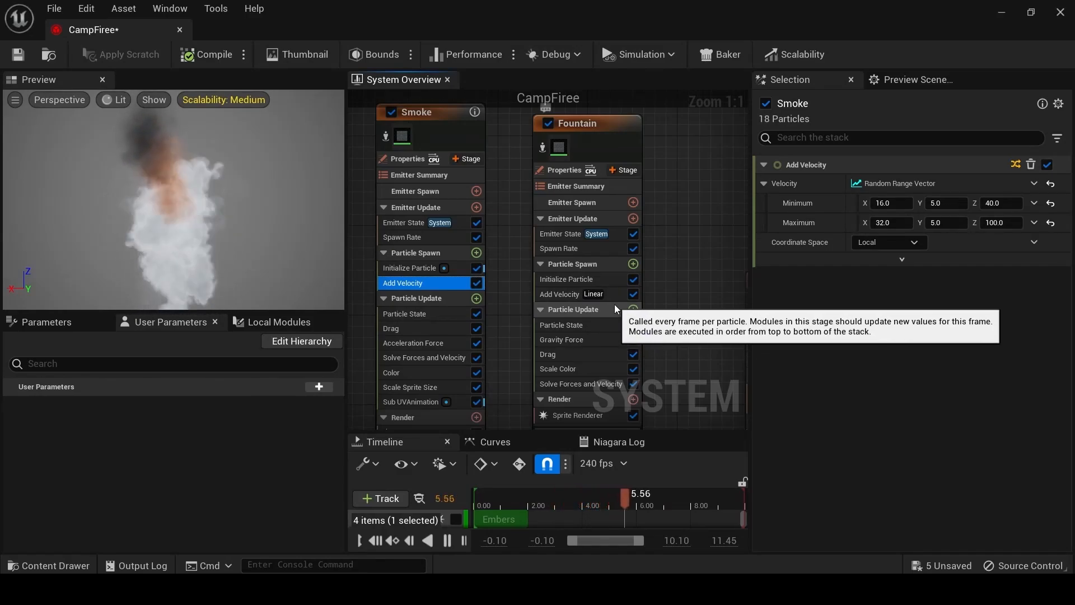
click(549, 298)
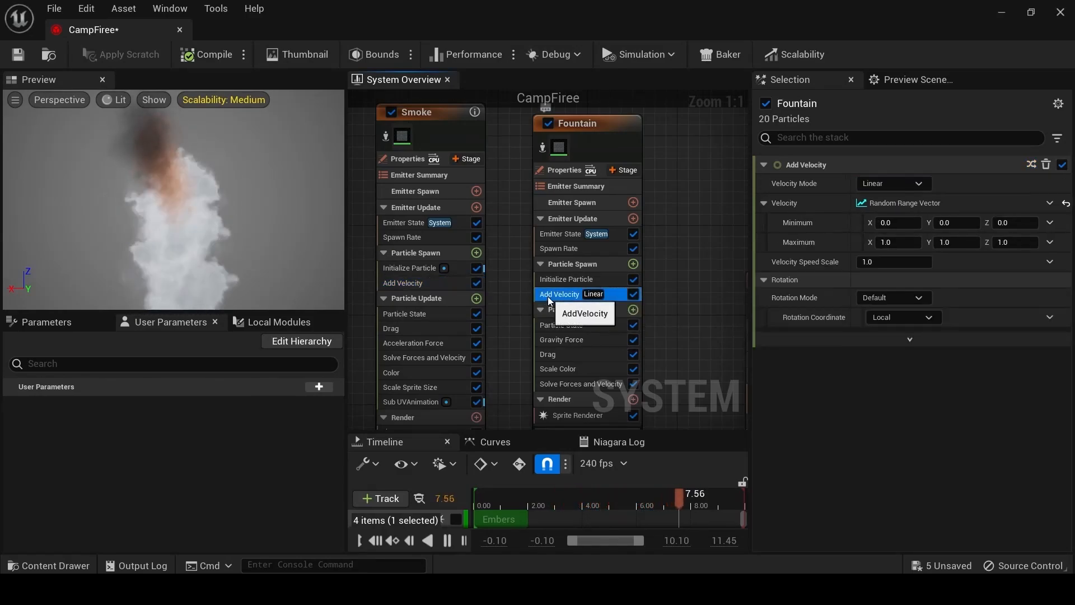
click(402, 283)
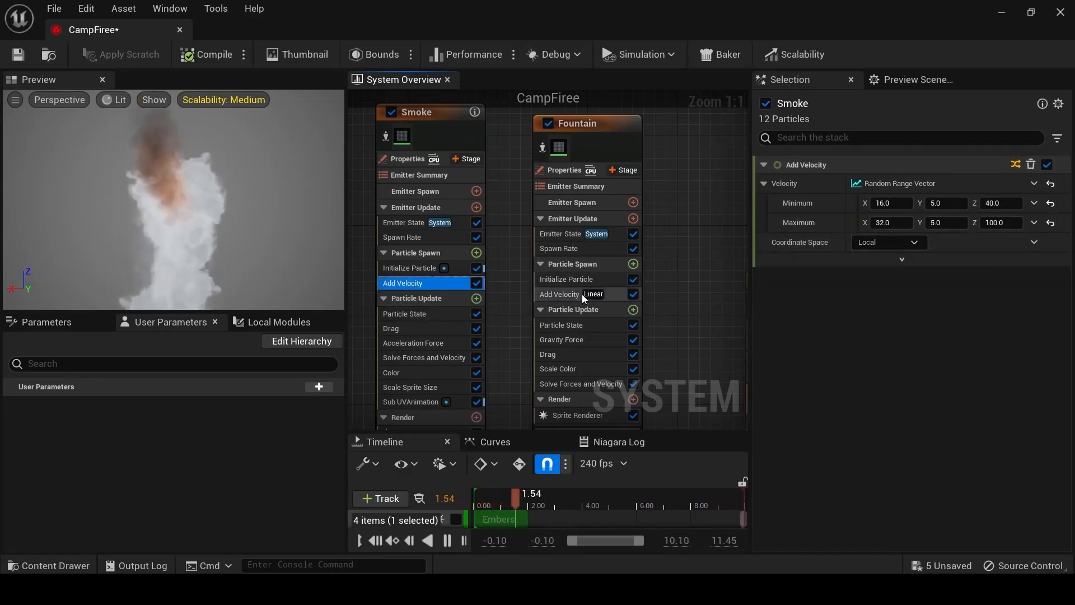
Set the X velocity range of Fountain's Add Velocity module to minimum 16 and maximum 32.
click(559, 294)
click(895, 222)
text(16)
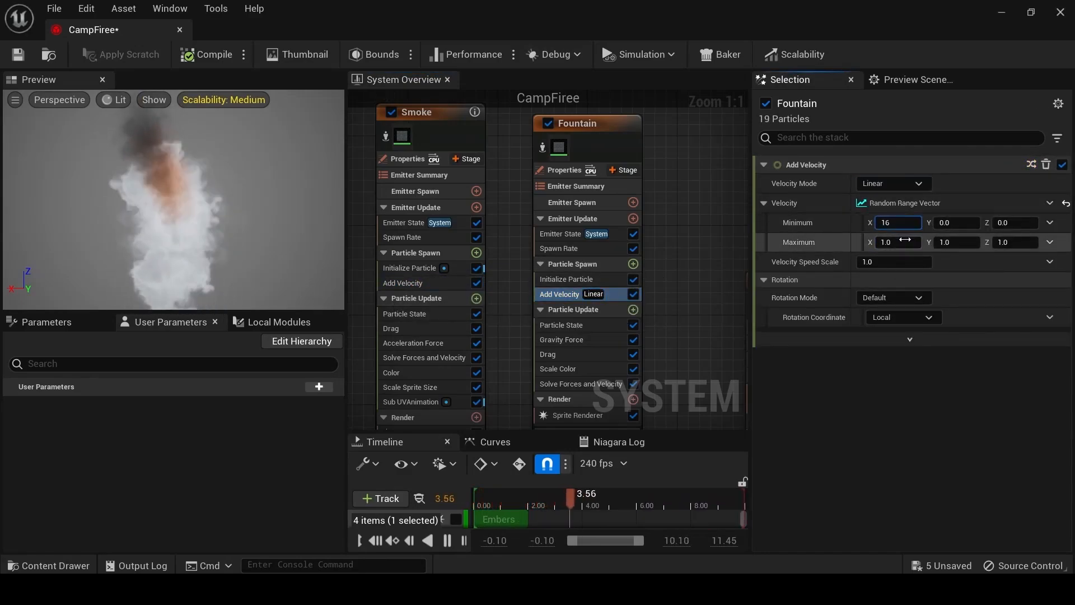
click(900, 243)
text(32)
click(959, 404)
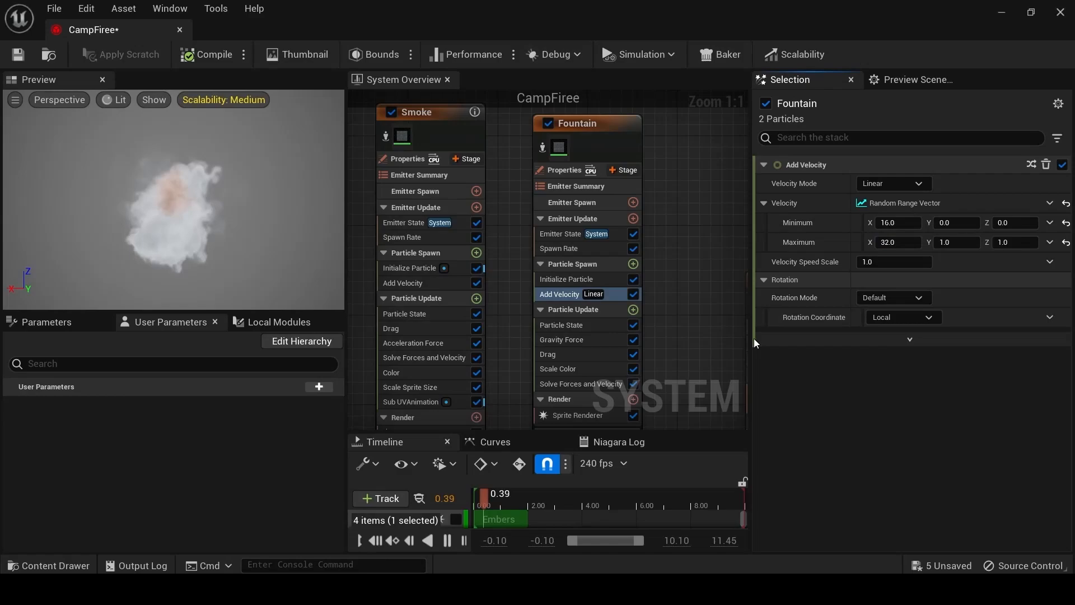
Check Smoke's velocity range and set both the minimum and maximum Y velocity of Fountain's Add Velocity module to 5.
click(407, 284)
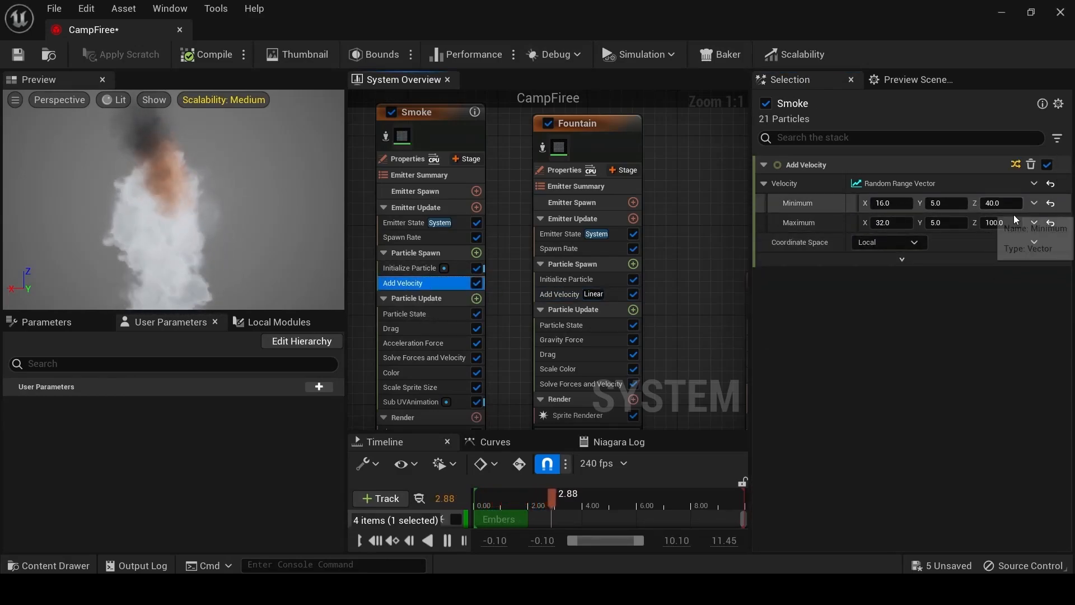
click(608, 292)
click(956, 225)
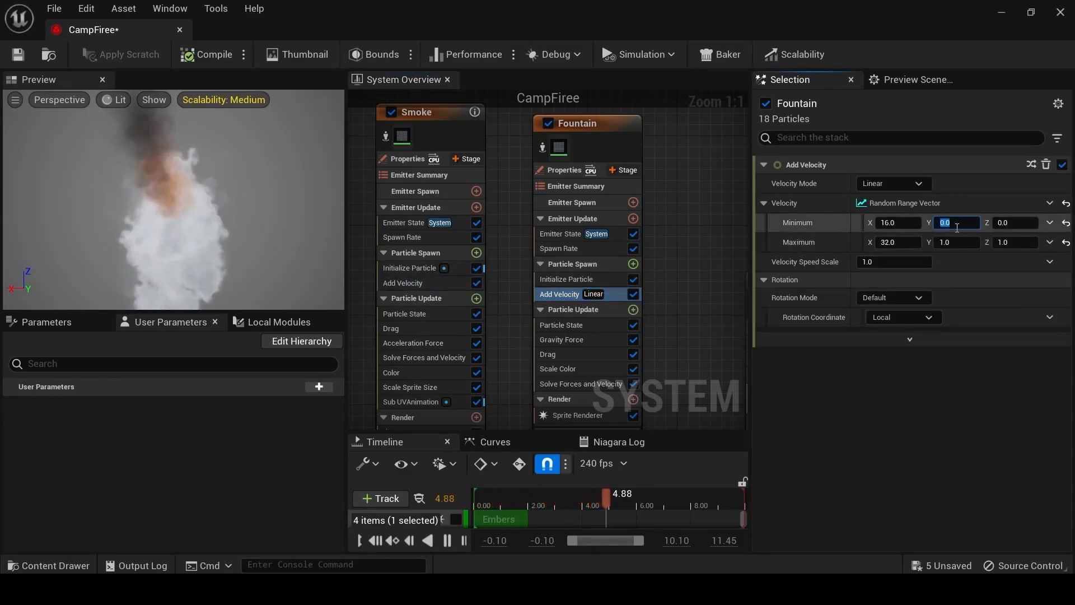
text(5)
click(955, 244)
text(5)
Set the Z velocity range of Fountain's Add Velocity module to minimum 40 and maximum 100.
click(1010, 224)
text(40)
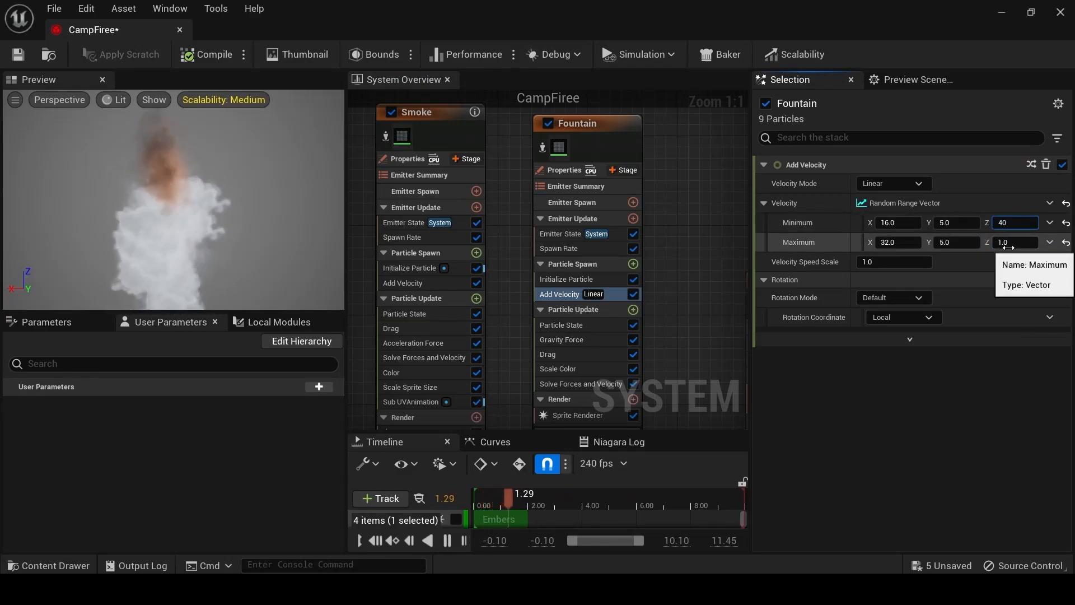
click(1008, 243)
text(100)
key(Return)
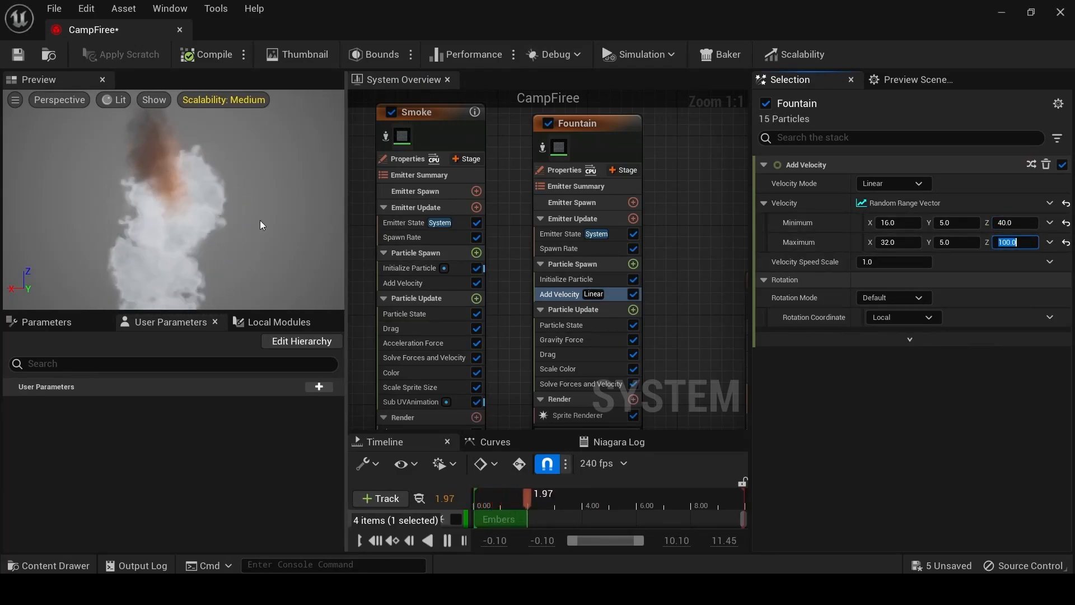
click(837, 409)
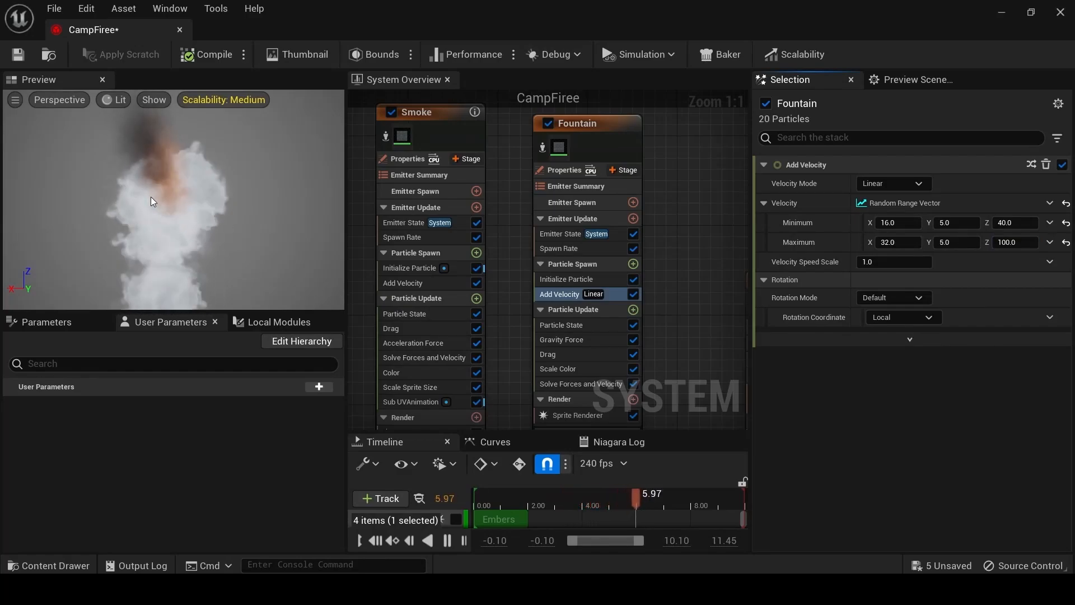
Delete the Gravity Force module from Fountain's Particle Update stage and save the Niagara system.
right_drag(522, 306, 519, 291)
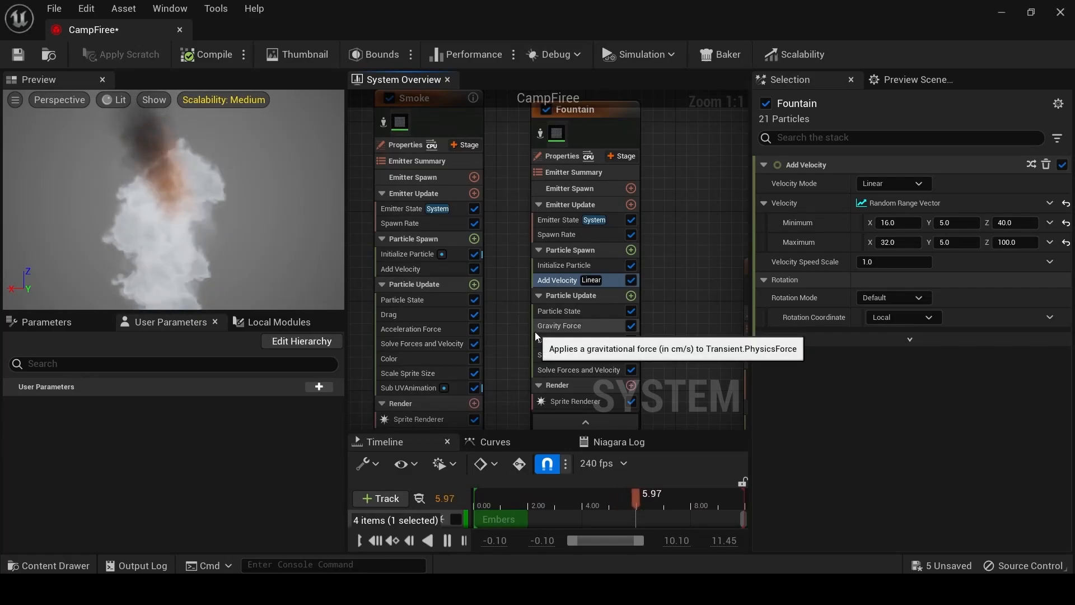
click(579, 333)
key(Delete)
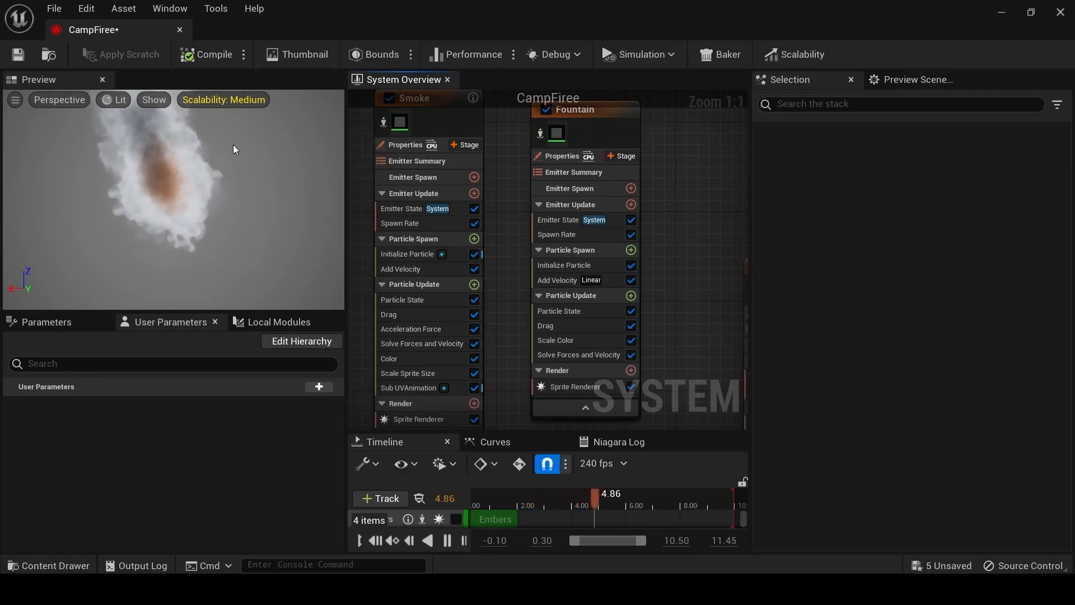
click(18, 56)
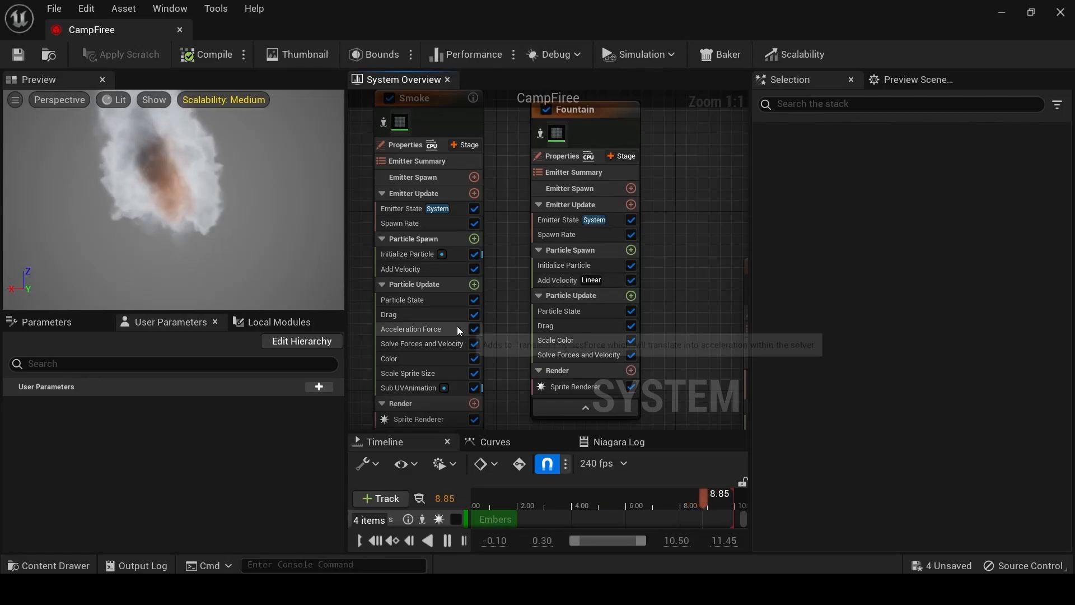
Compare the Drag modules of Smoke and Fountain and inspect Smoke's Acceleration Force settings.
click(440, 327)
click(437, 317)
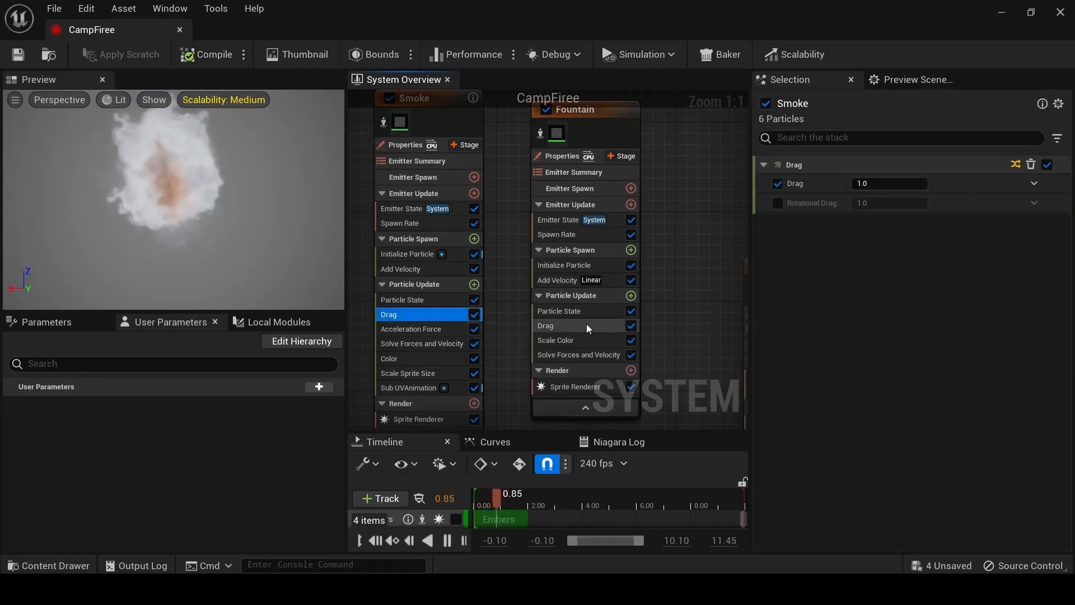
click(580, 327)
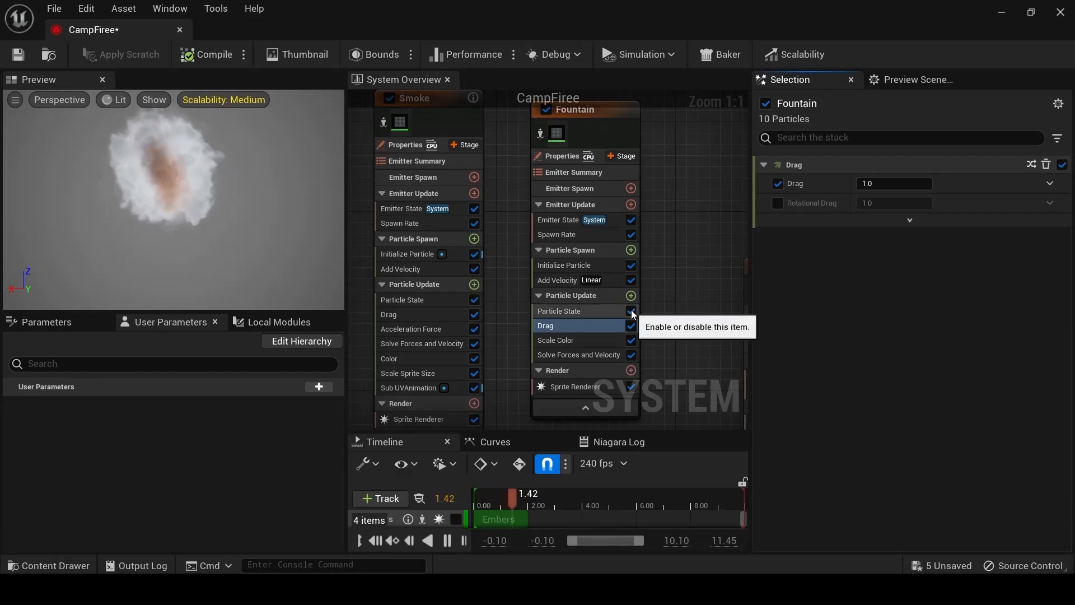
click(427, 330)
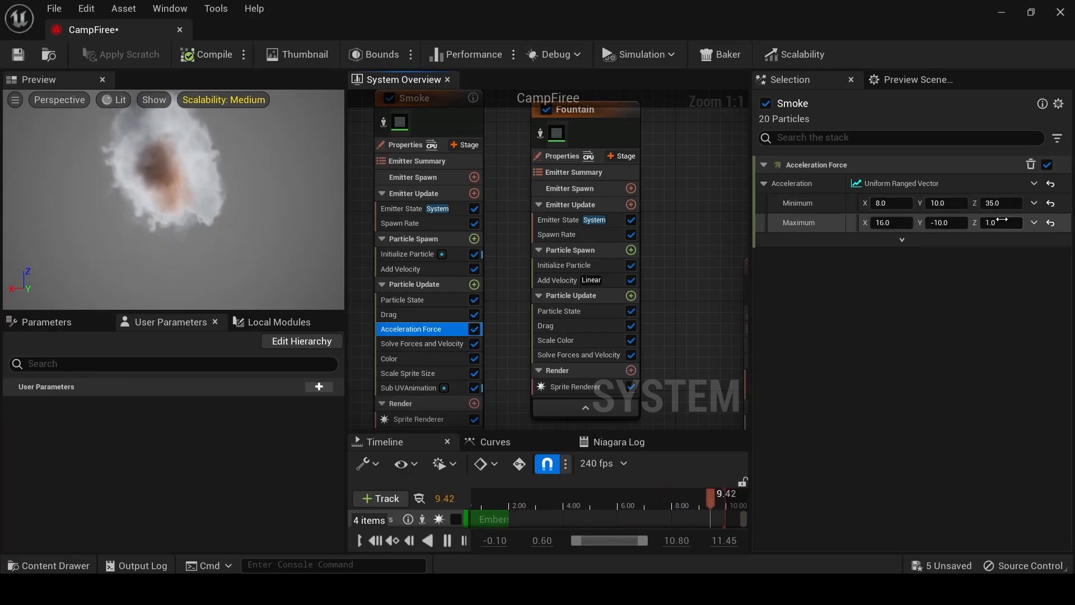
click(633, 300)
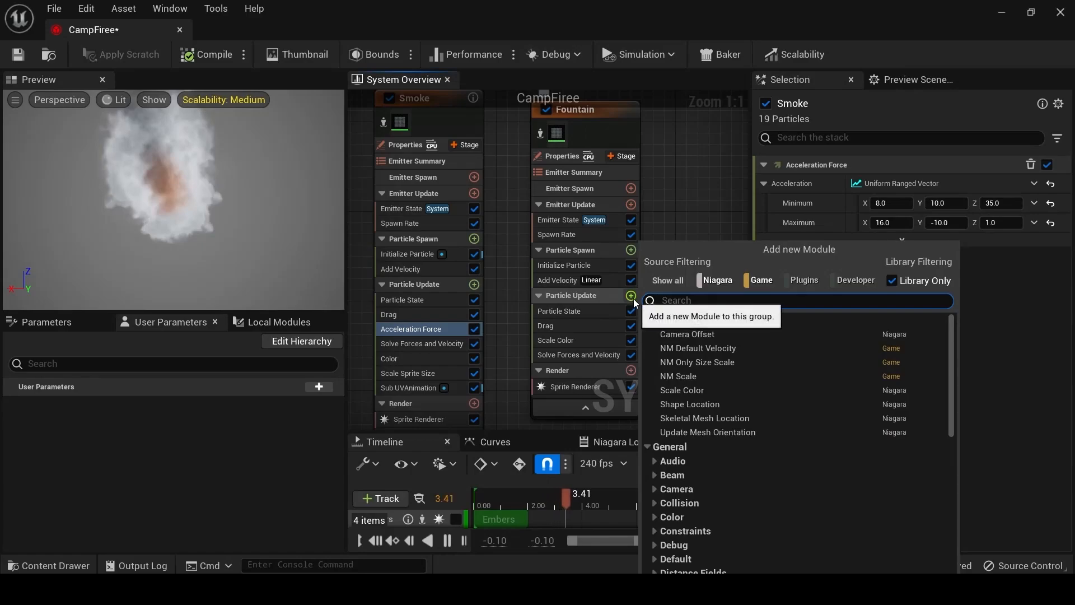
text(acce)
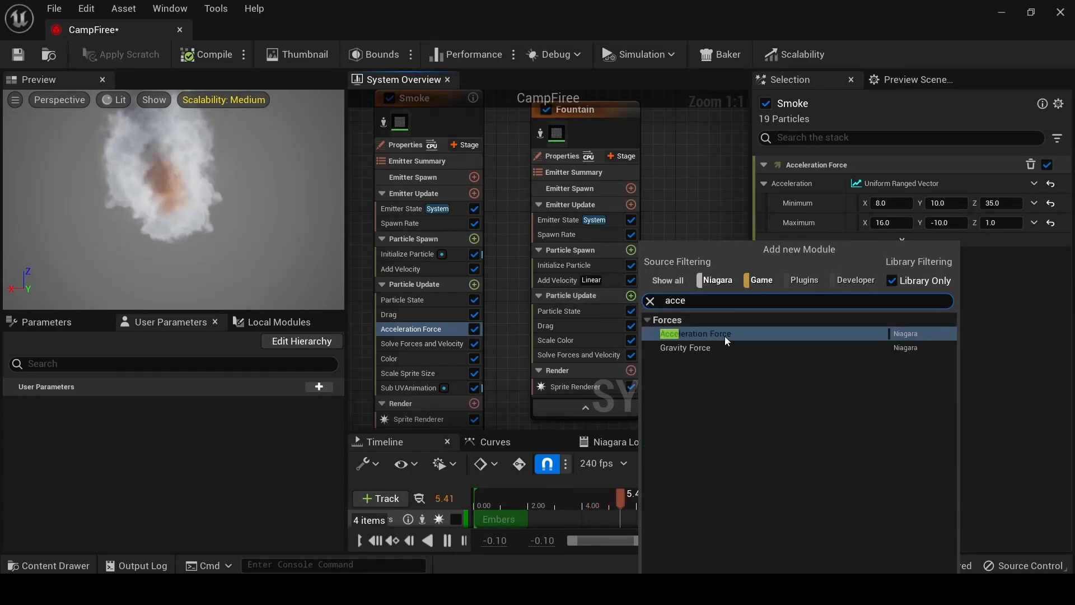
click(697, 237)
Copy Smoke's Acceleration Force module into Fountain's Particle Update stage and open the pasted module's settings.
click(416, 315)
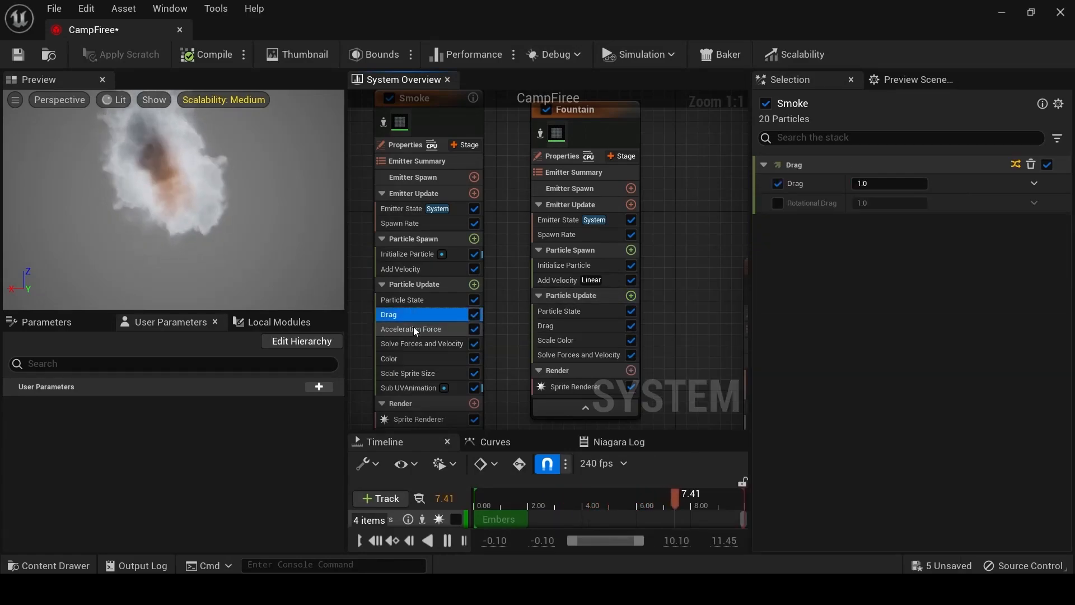
click(413, 329)
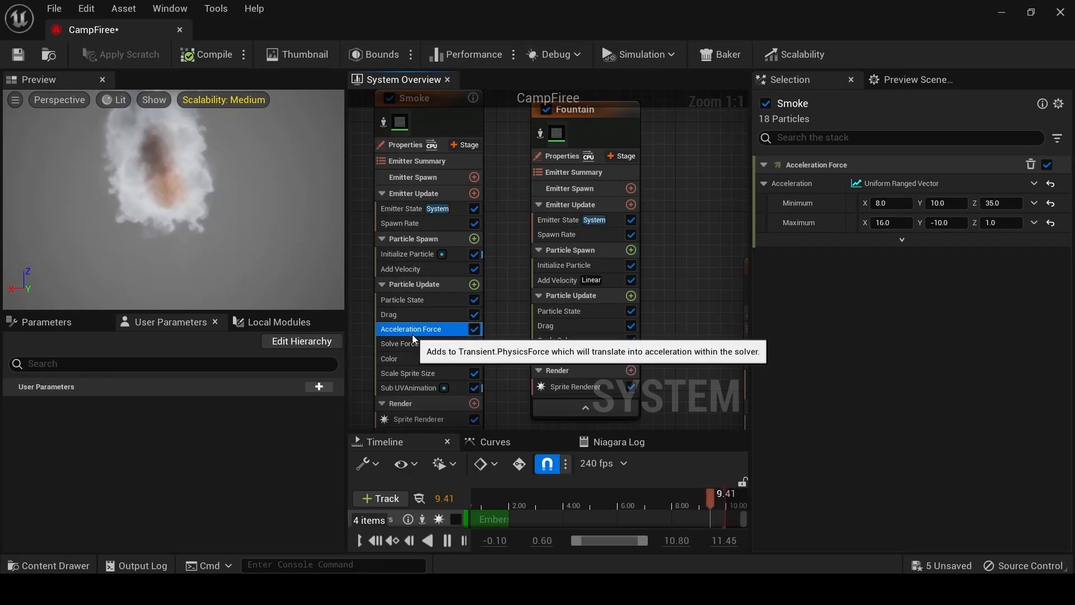
click(597, 295)
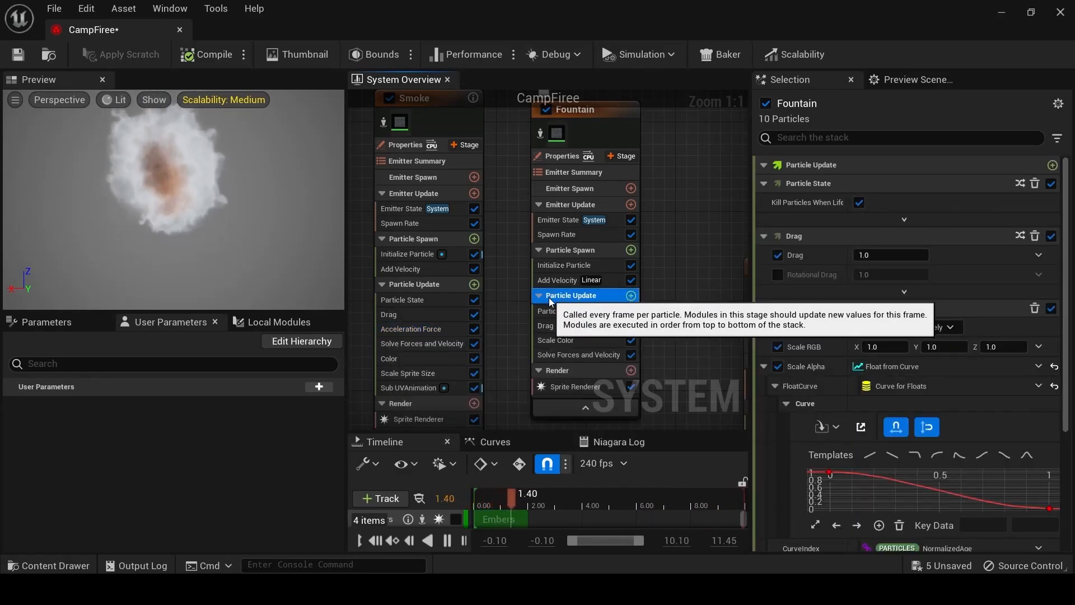
key(ctrl+v)
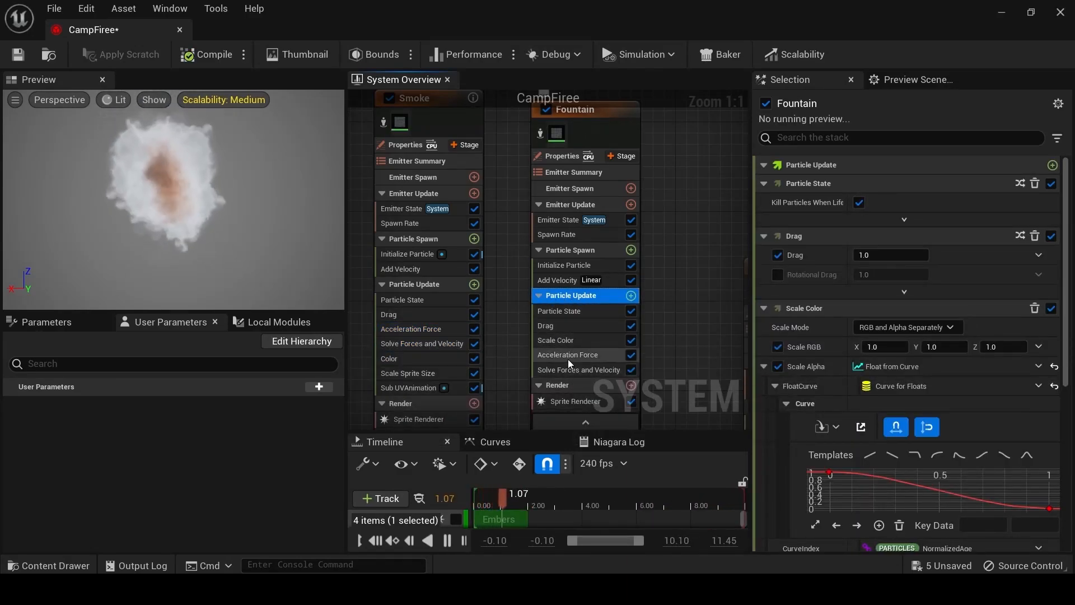
click(567, 357)
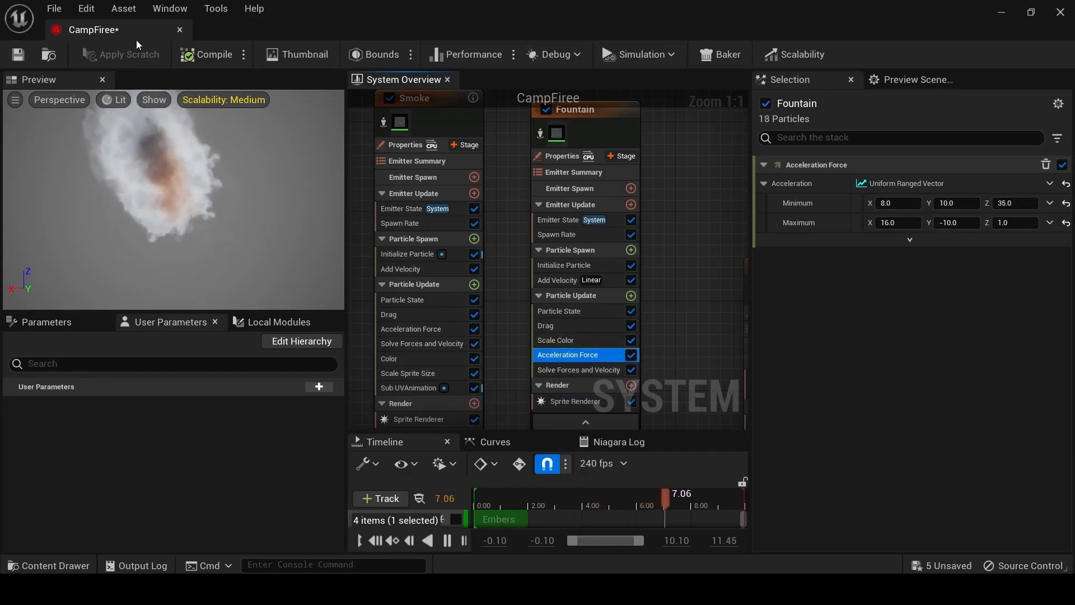
Save the Niagara system and compare the Acceleration Force settings of Smoke and Fountain.
click(20, 54)
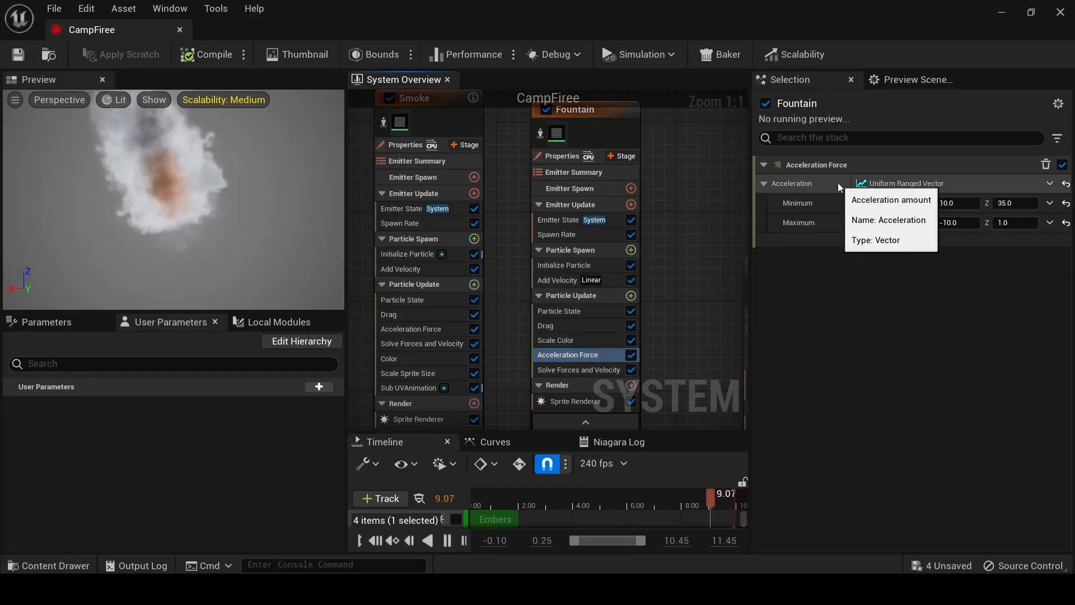
click(409, 330)
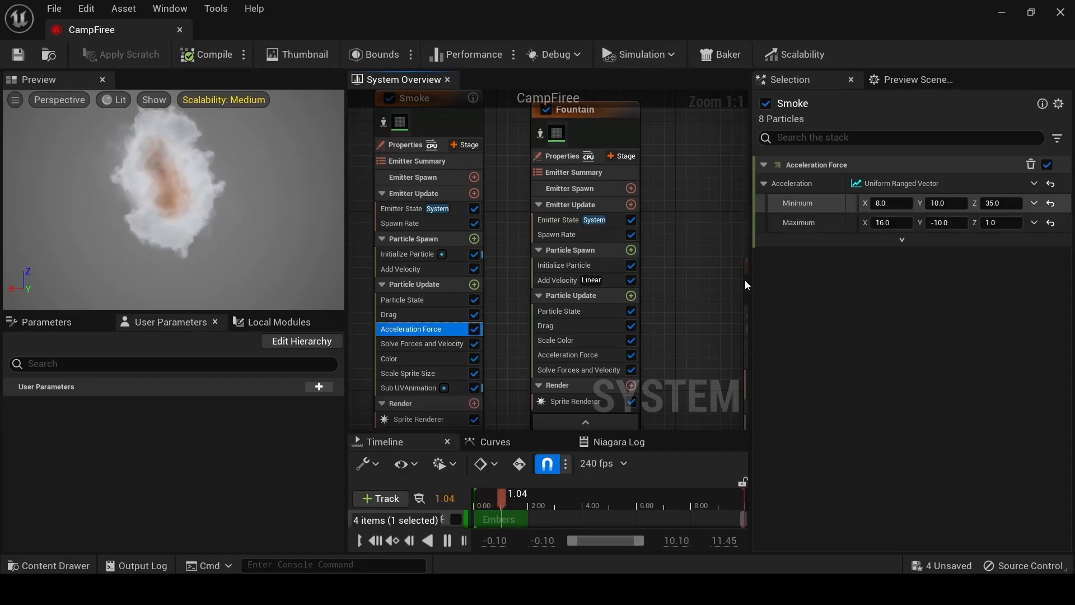
click(576, 355)
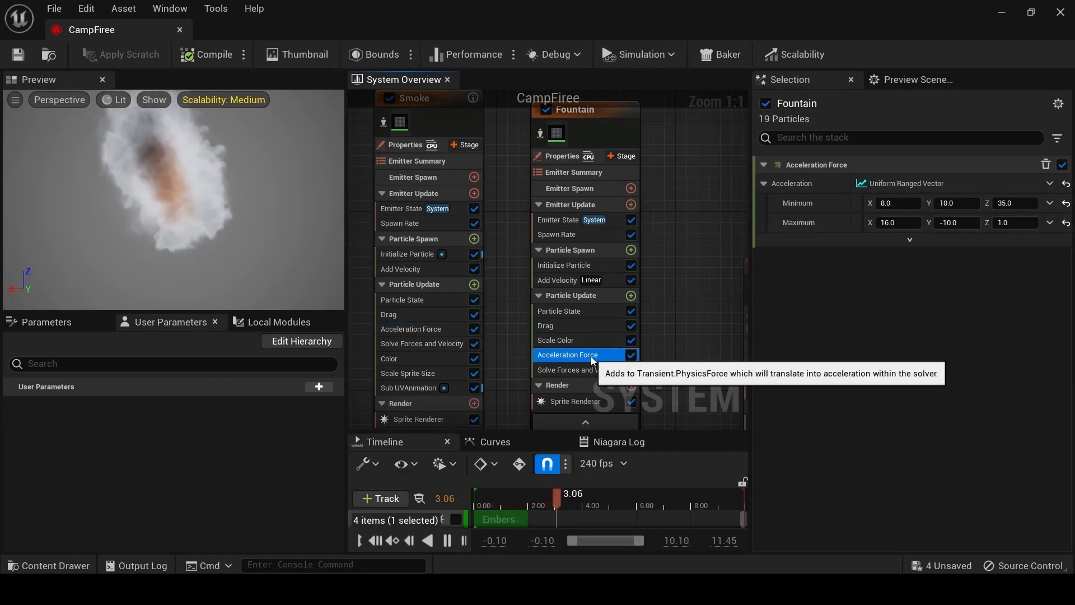
Move Fountain's Acceleration Force module directly below Drag and delete the Scale Color module.
mouse_move(557, 352)
mouse_down()
mouse_move(558, 326)
mouse_move(558, 335)
mouse_up()
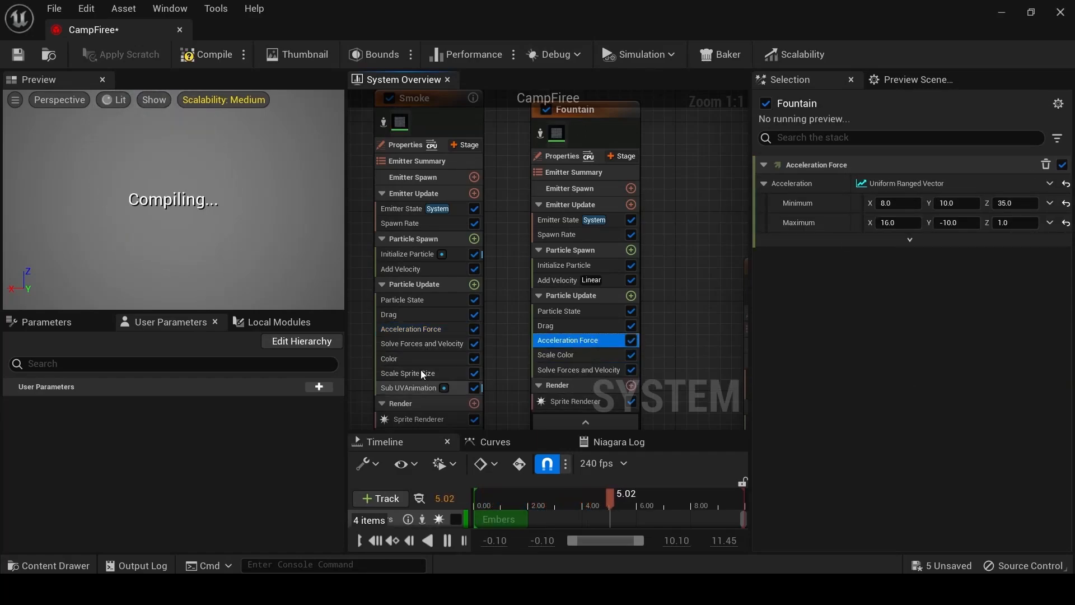
click(550, 356)
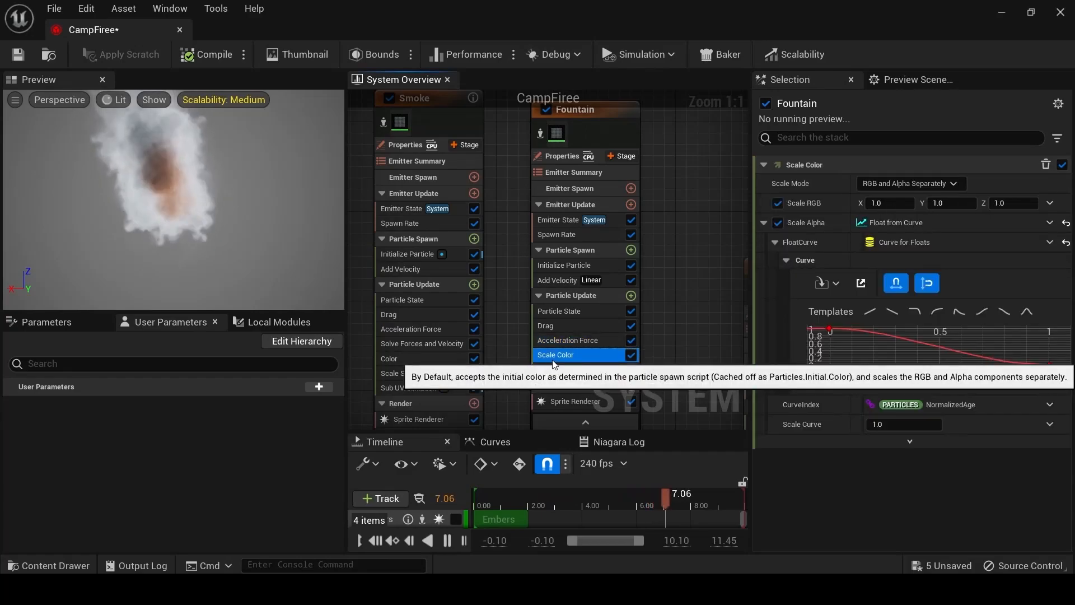
key(Delete)
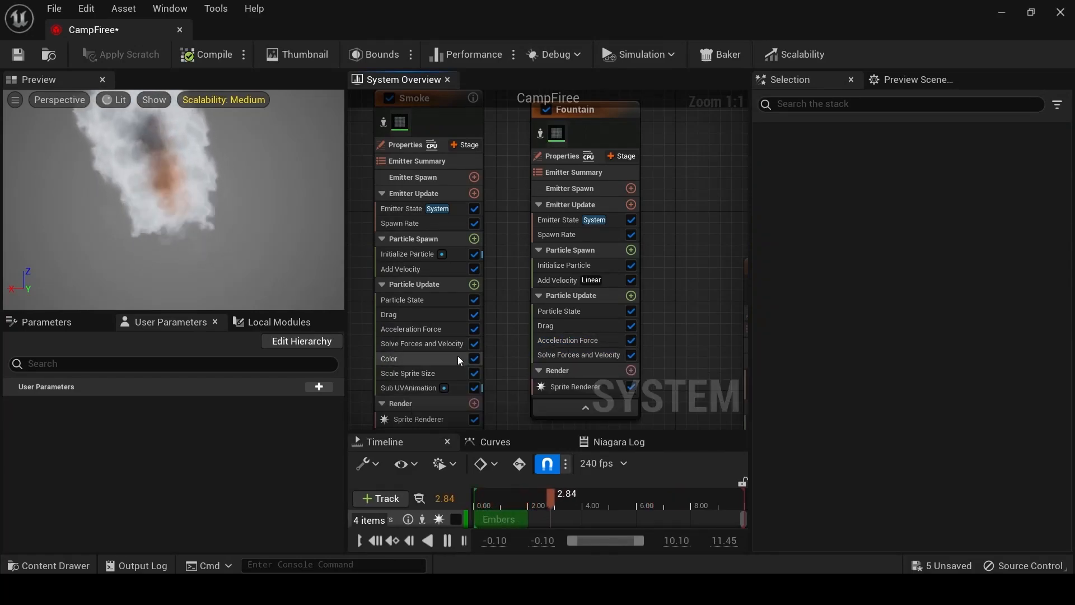
Check Smoke's Color module and add a Color module to Fountain's Particle Update stage.
click(418, 359)
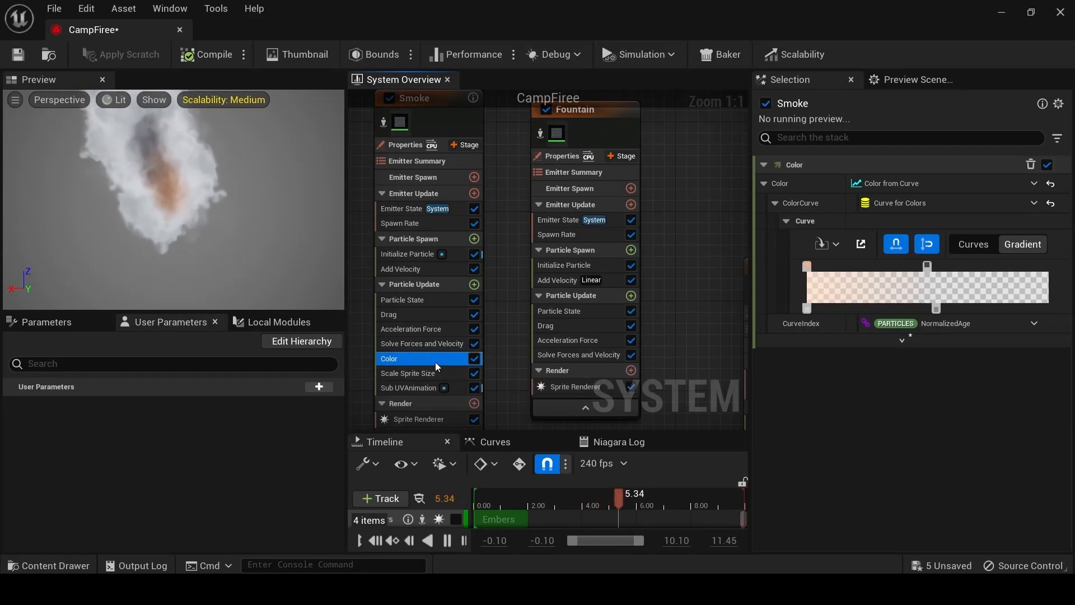
click(631, 295)
text(color)
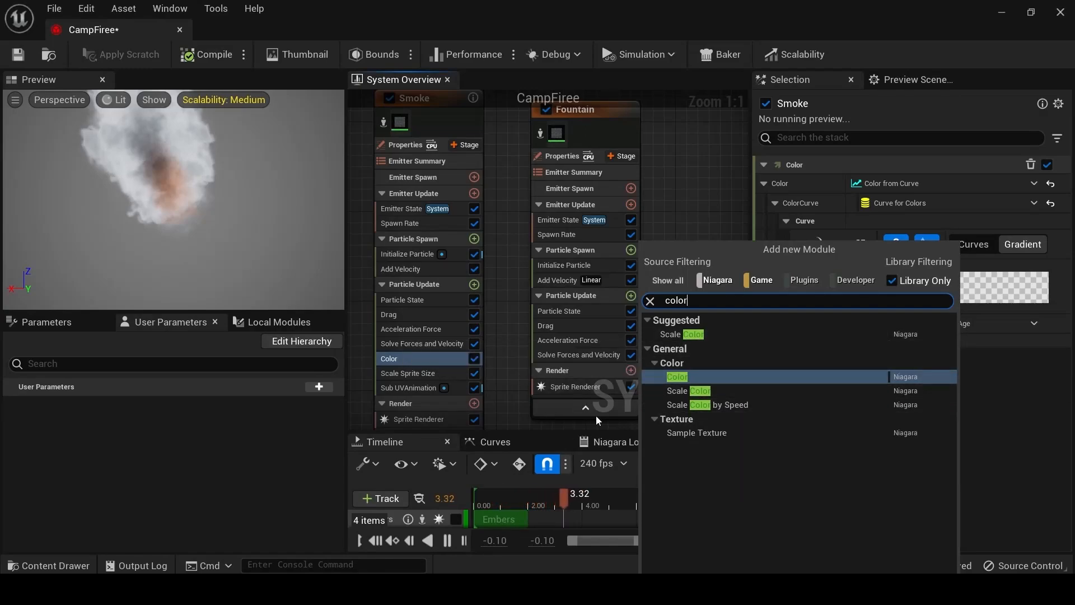
click(676, 377)
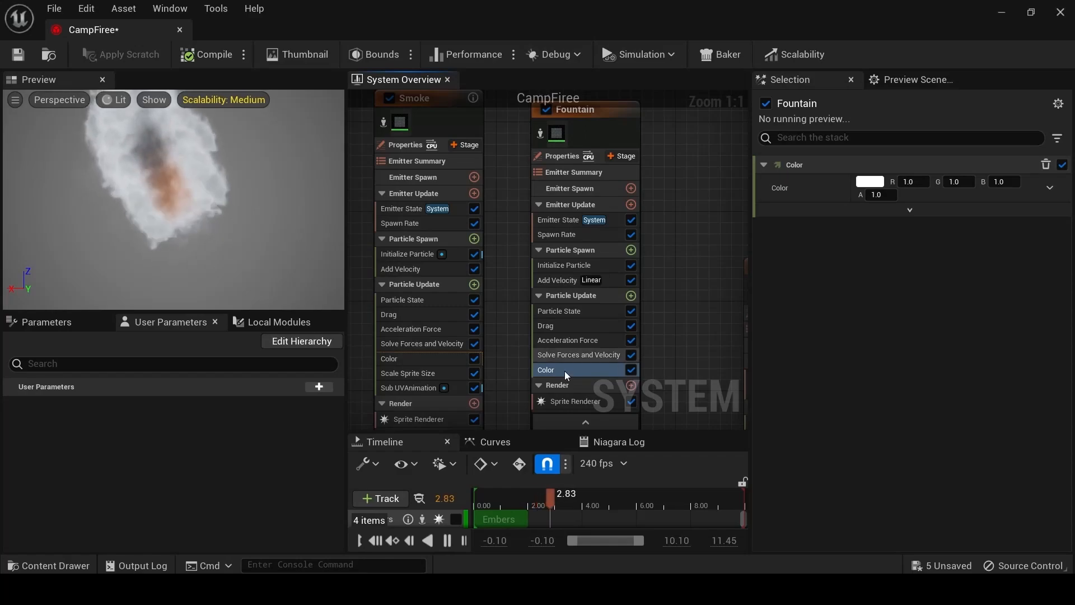
Drive the color of Fountain's Color module with Color from Curve, as in Smoke's Color module.
click(417, 359)
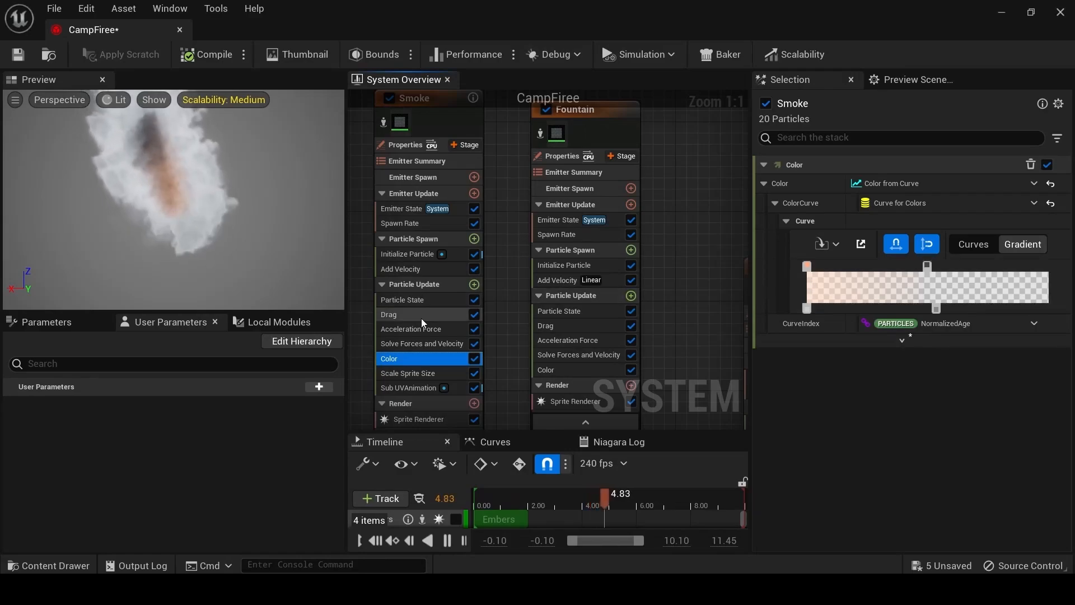
click(559, 368)
click(1049, 188)
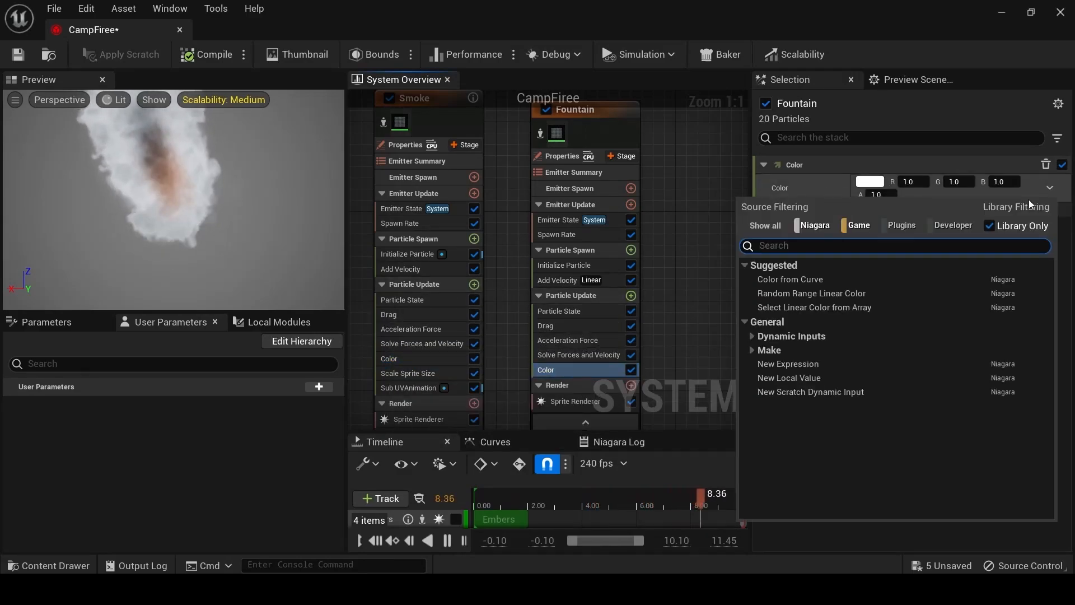
click(820, 280)
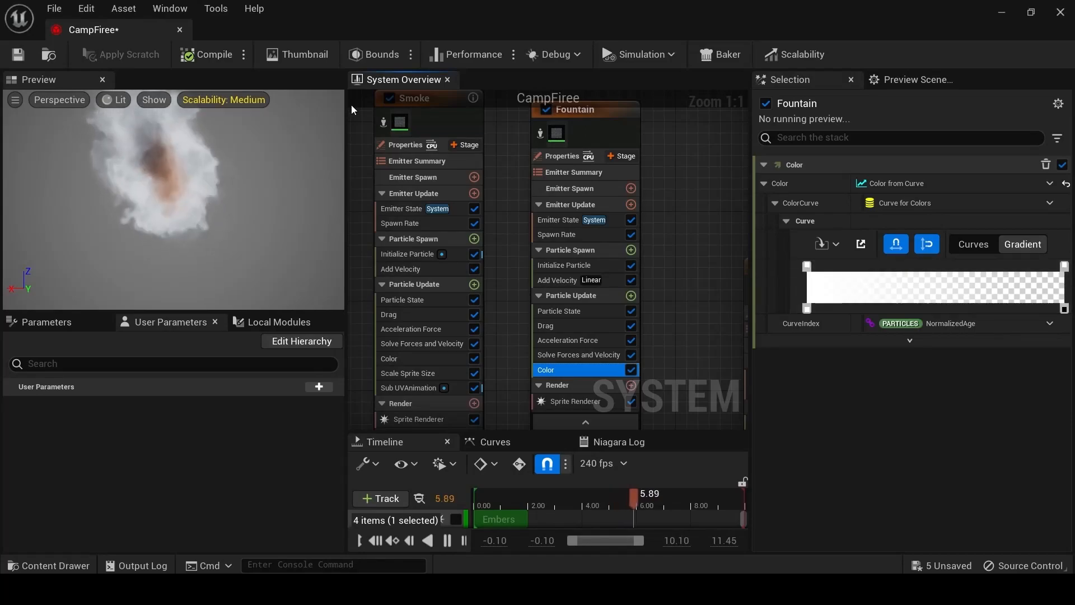
Disable the Smoke emitter and set the starting color of Fountain's color gradient to blue.
right_drag(378, 112, 383, 131)
click(393, 116)
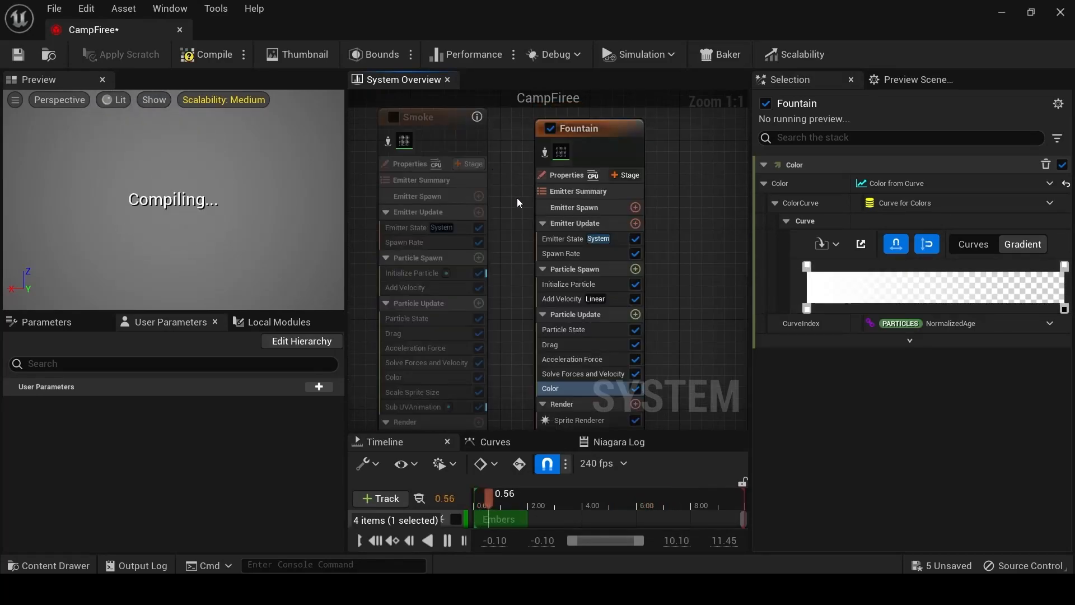
double_click(811, 266)
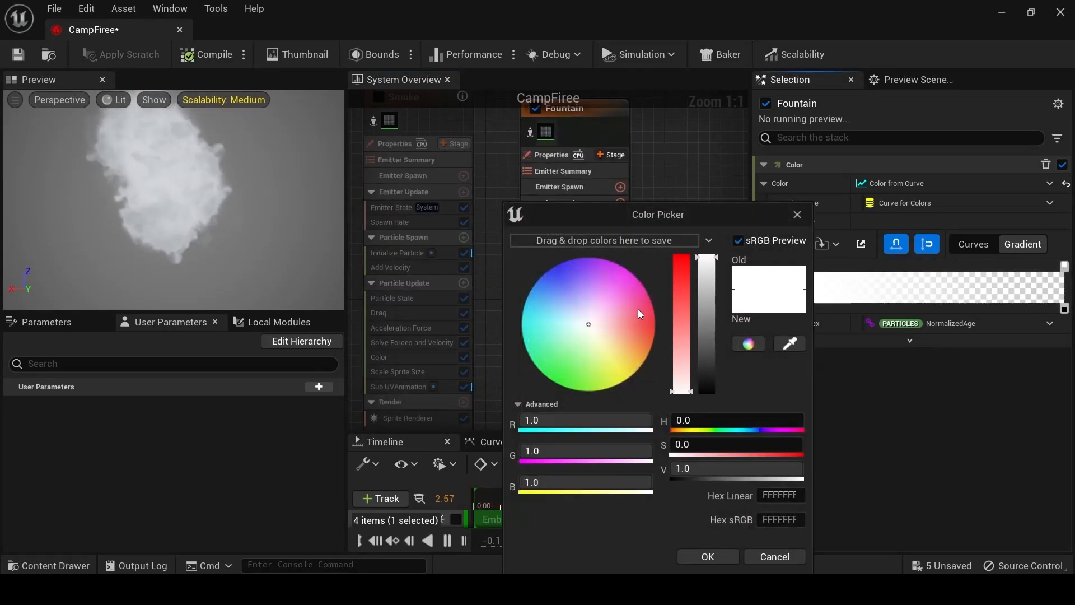
click(542, 275)
click(707, 557)
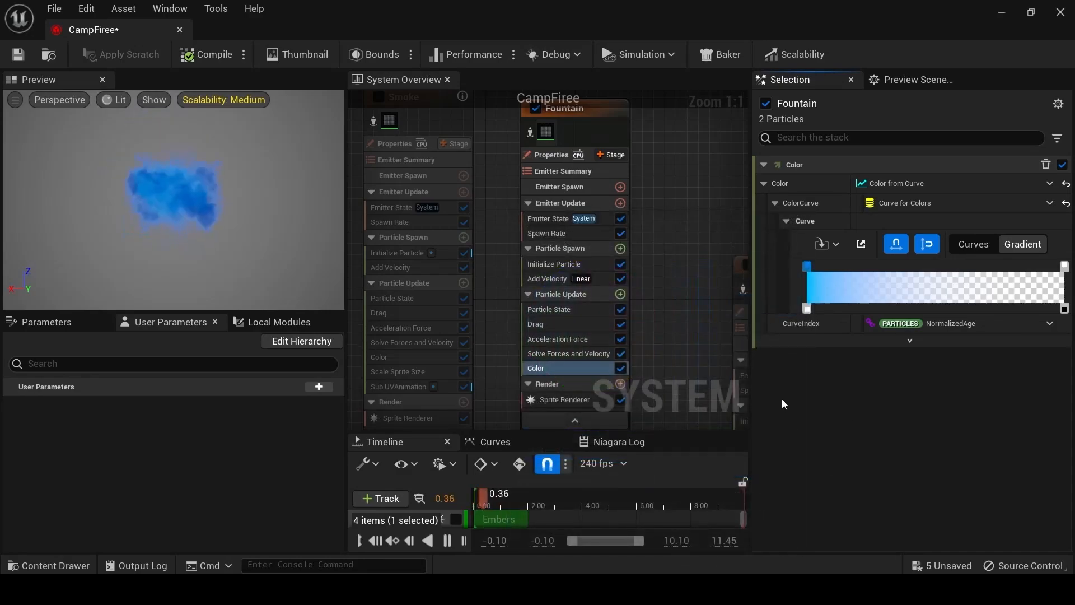
Set the end color of Fountain's color gradient to pinkish red with R 1.0, G 0.0, B 0.142698.
double_click(1064, 268)
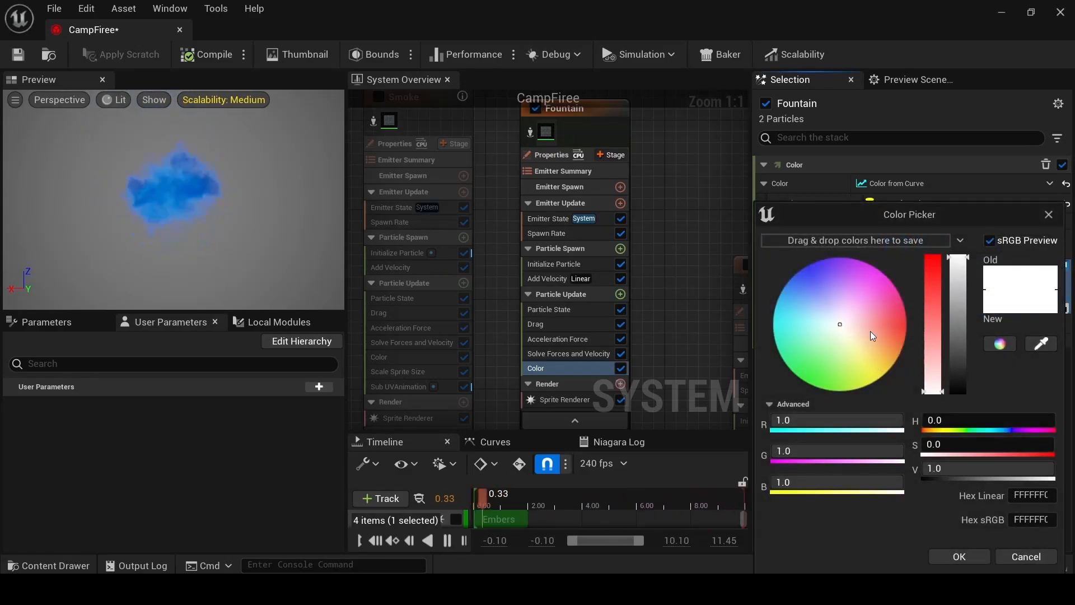
drag(873, 333, 908, 314)
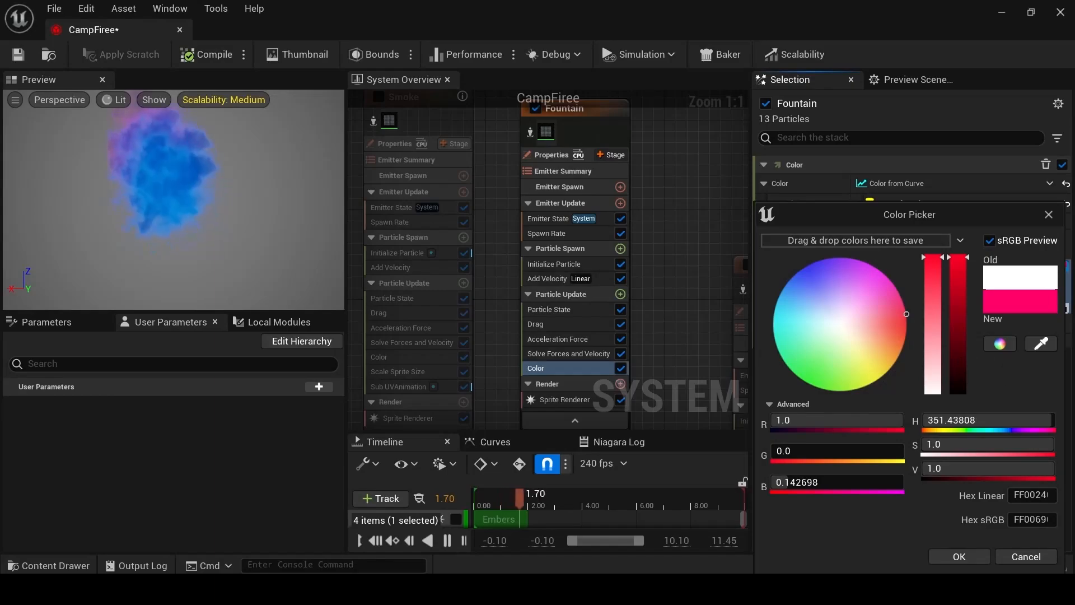
click(959, 556)
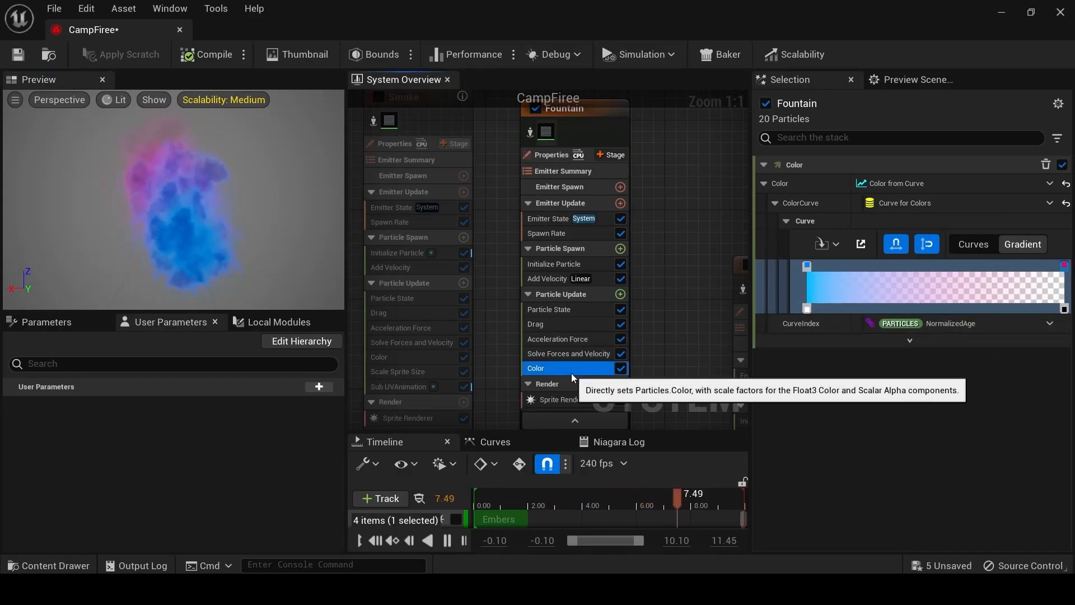
Delete the manually added Color module from Fountain and re-enable the Smoke emitter.
key(Delete)
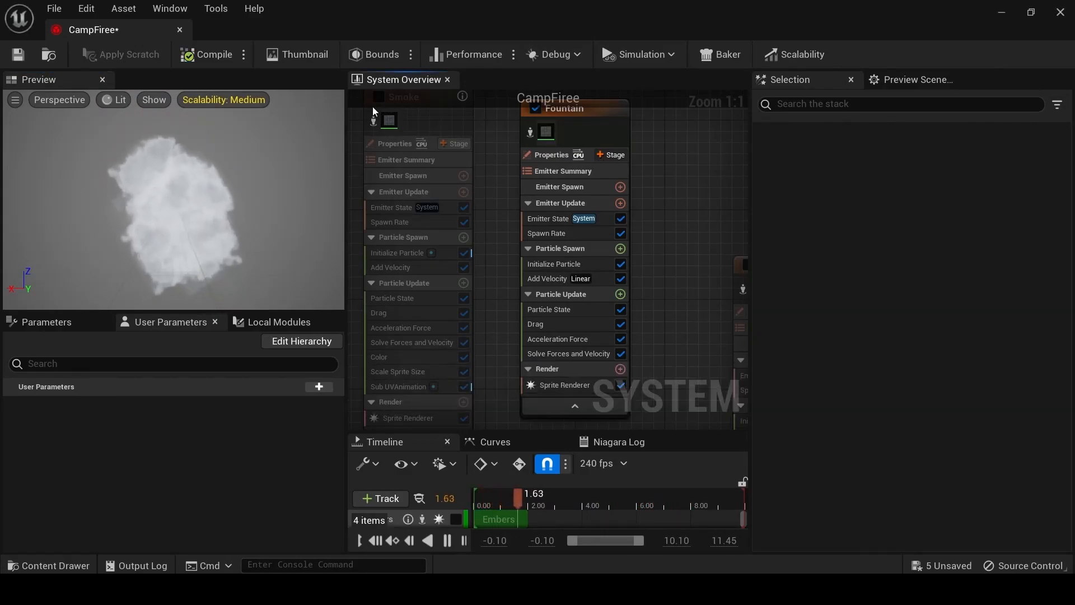
right_drag(358, 126, 371, 148)
click(393, 119)
right_drag(536, 287, 542, 204)
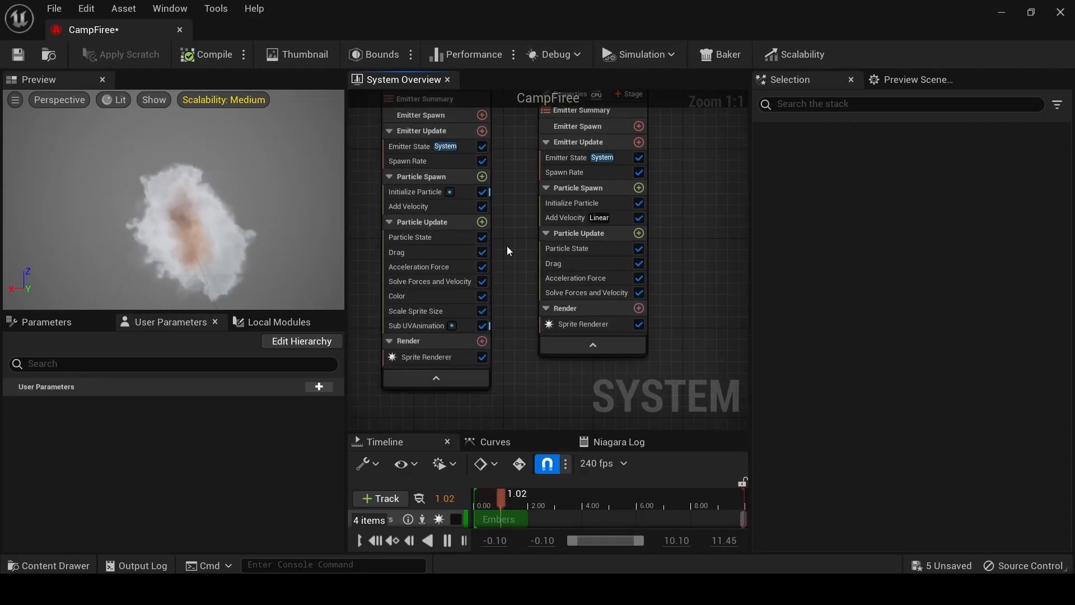
Copy Smoke's Color module into Fountain's Particle Update stage.
click(415, 300)
click(569, 234)
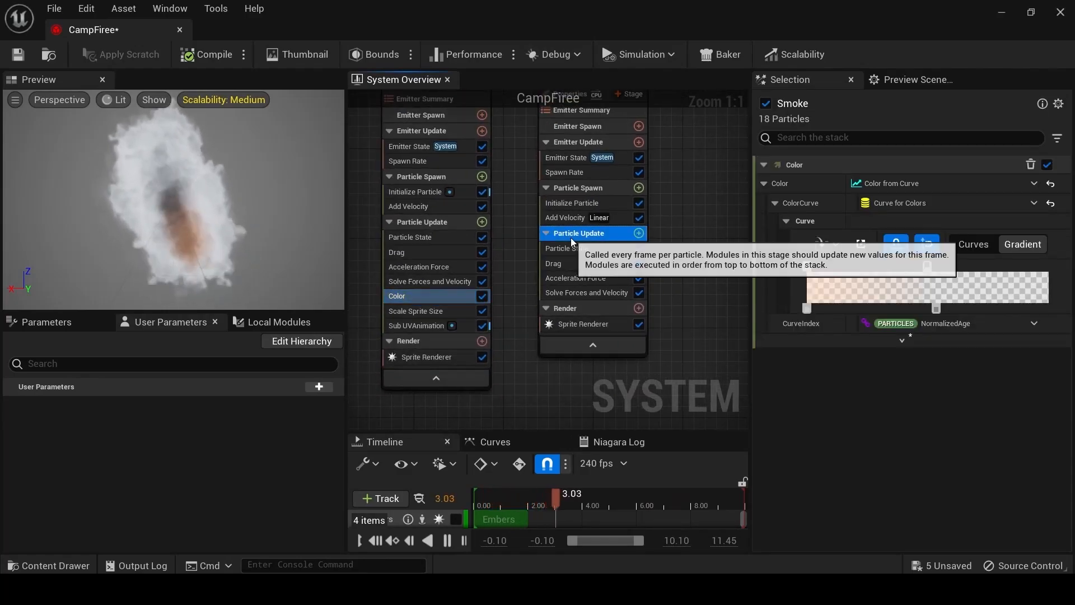
key(ctrl+v)
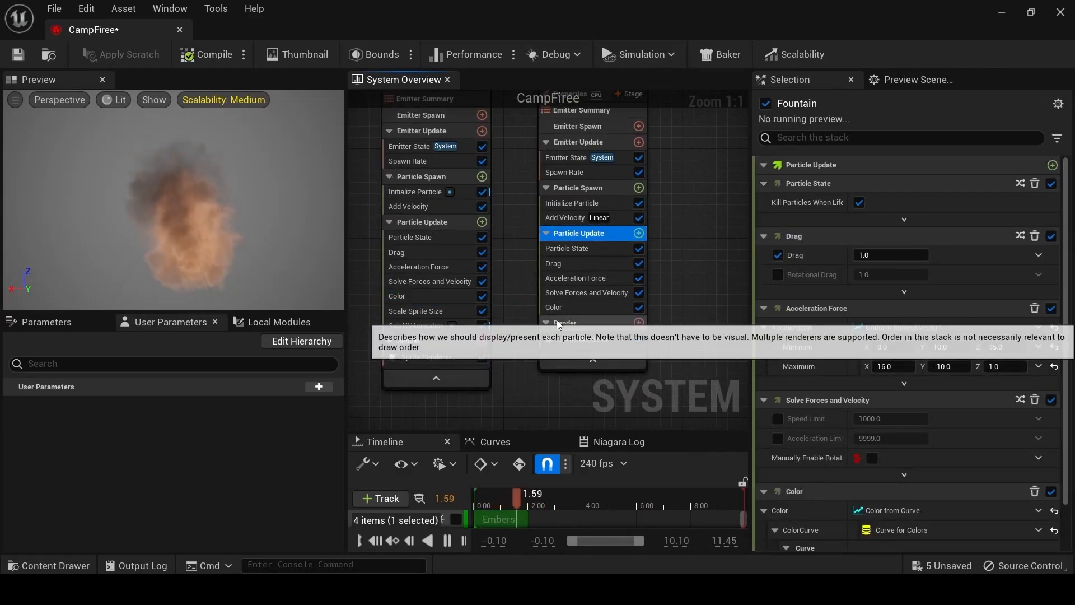
Inspect the starting gradient color of Fountain's pasted Color module and keep it.
click(573, 308)
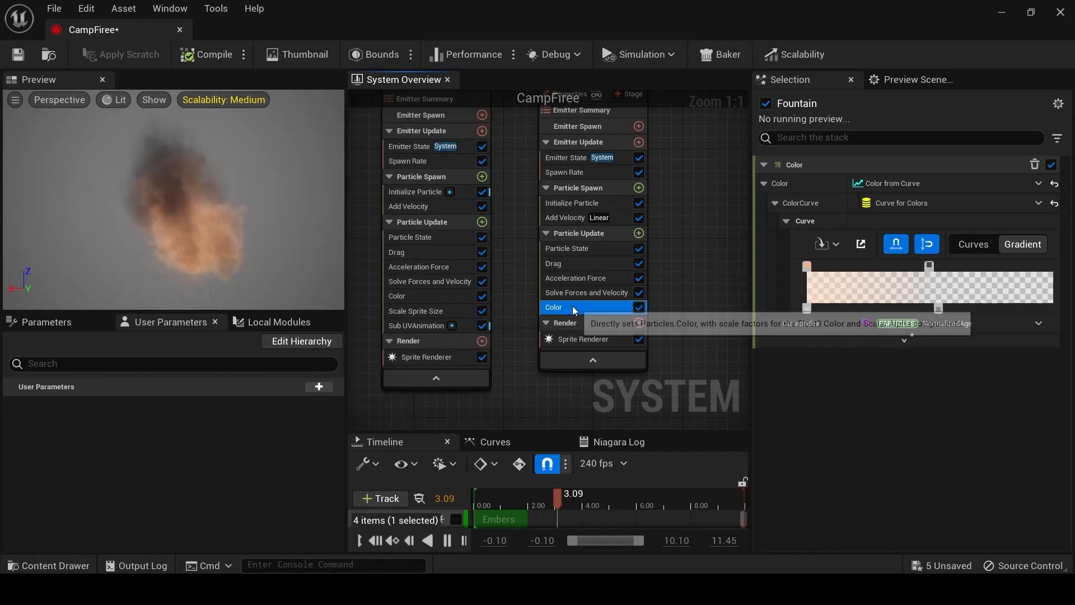
double_click(808, 269)
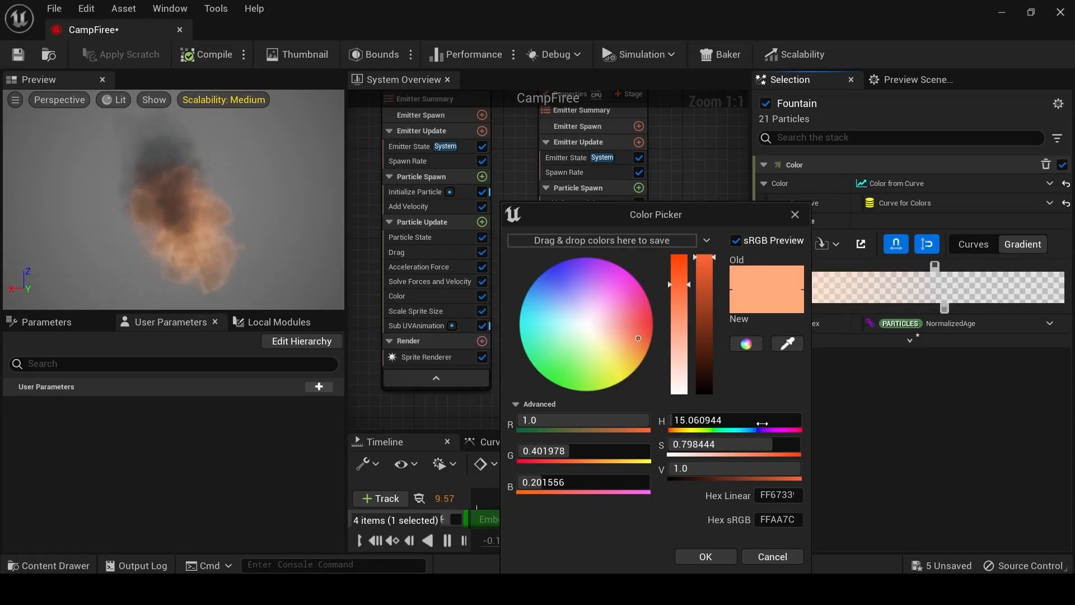
click(704, 556)
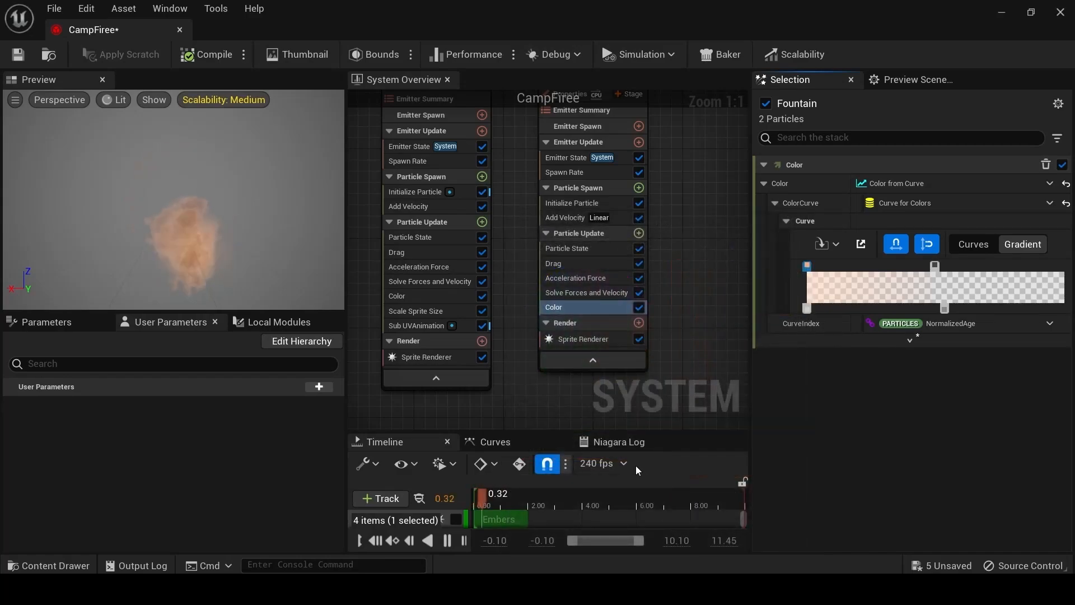
Inspect the first and last keys of the scale curve in Smoke's Scale Sprite Size module.
click(434, 312)
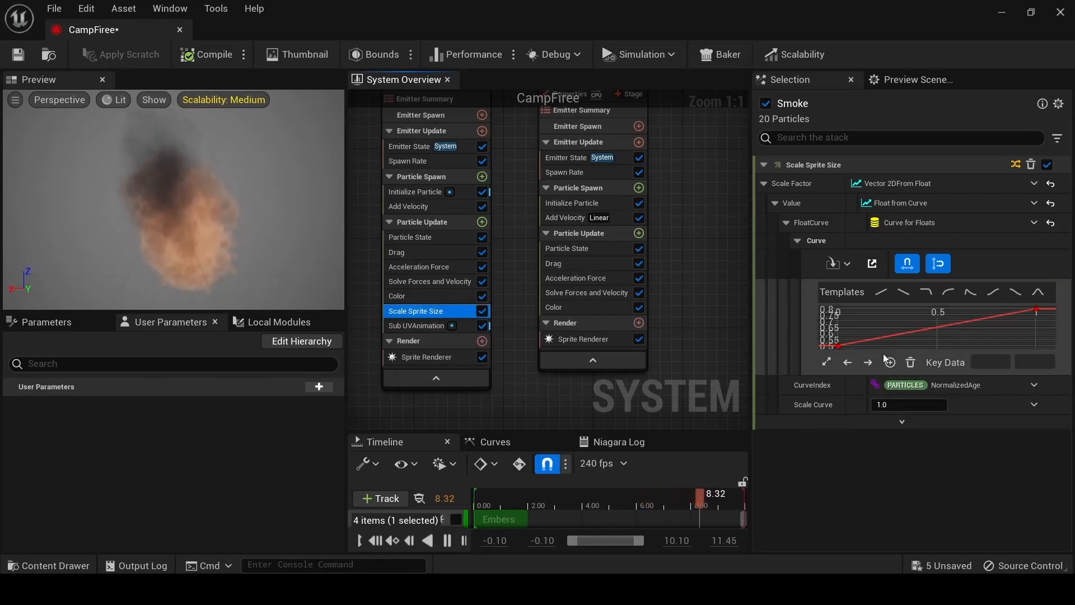
click(838, 344)
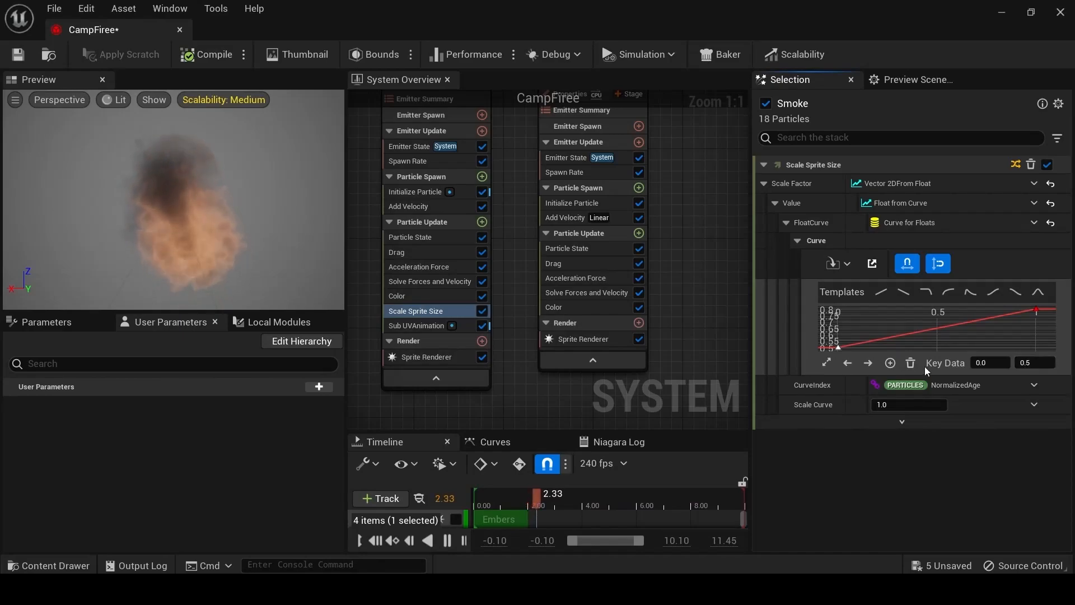
click(1035, 310)
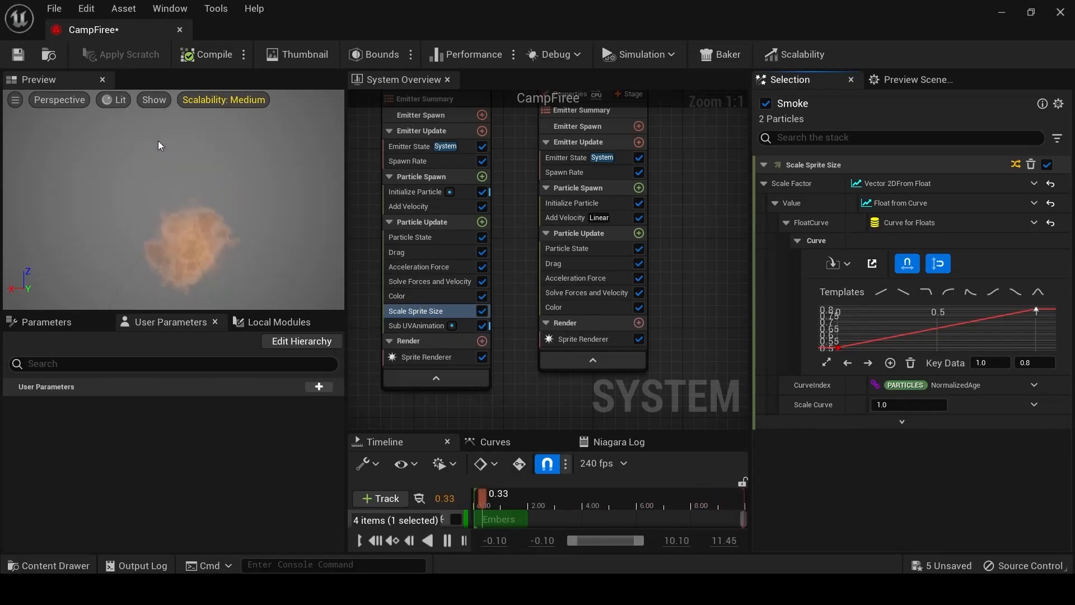
Copy Smoke's Scale Sprite Size module into Fountain's Particle Update stage and place it below Color.
click(418, 283)
click(413, 312)
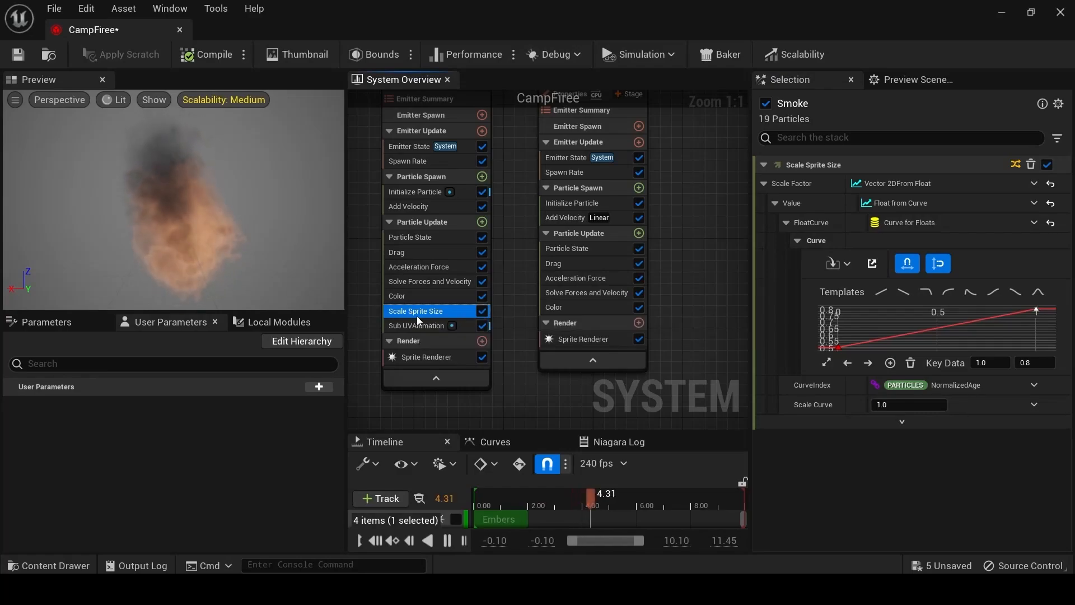
click(579, 233)
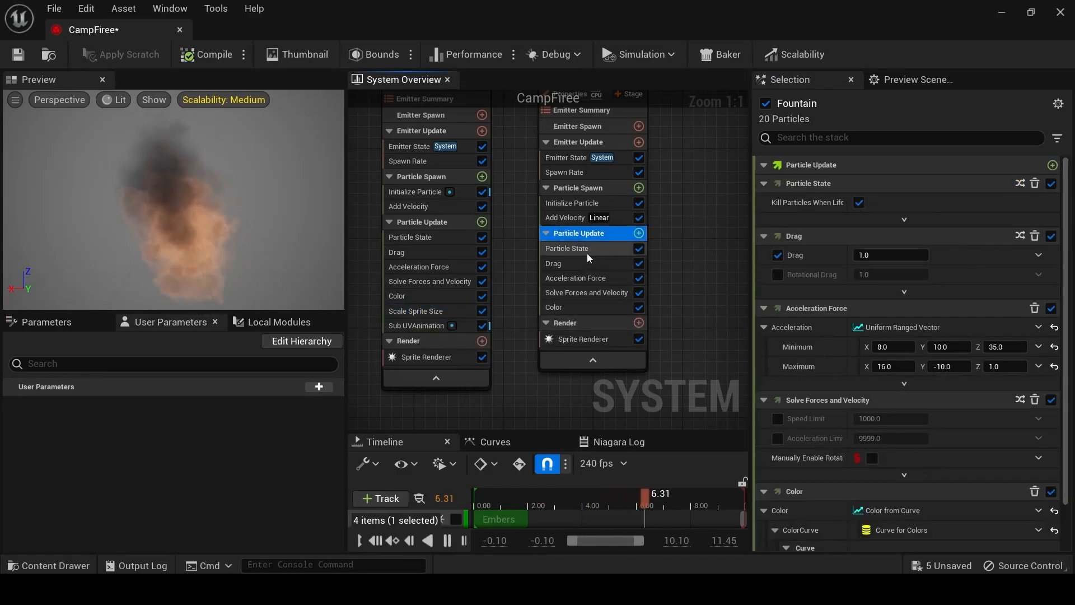
key(ctrl+v)
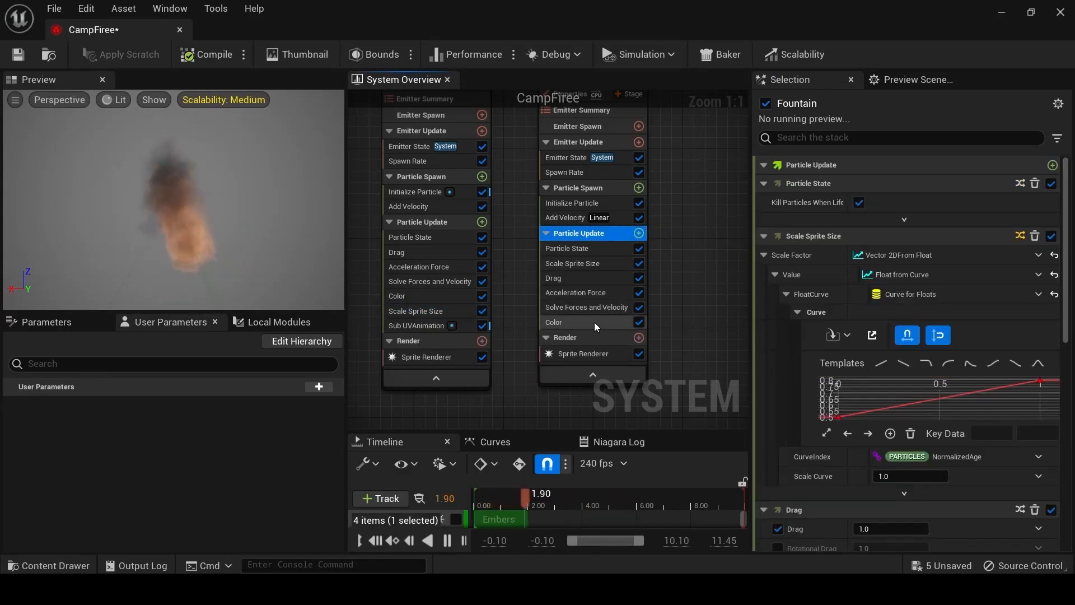
click(575, 262)
drag(588, 276, 566, 333)
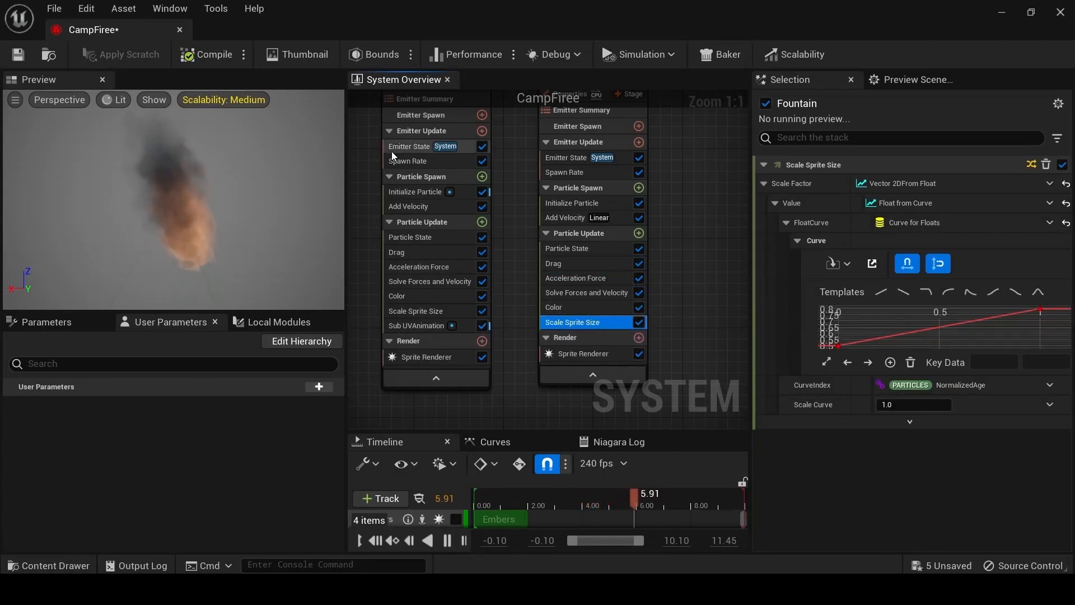
Disable the Smoke emitter and open the settings of its Sub UVAnimation module.
right_drag(360, 157, 351, 200)
click(398, 116)
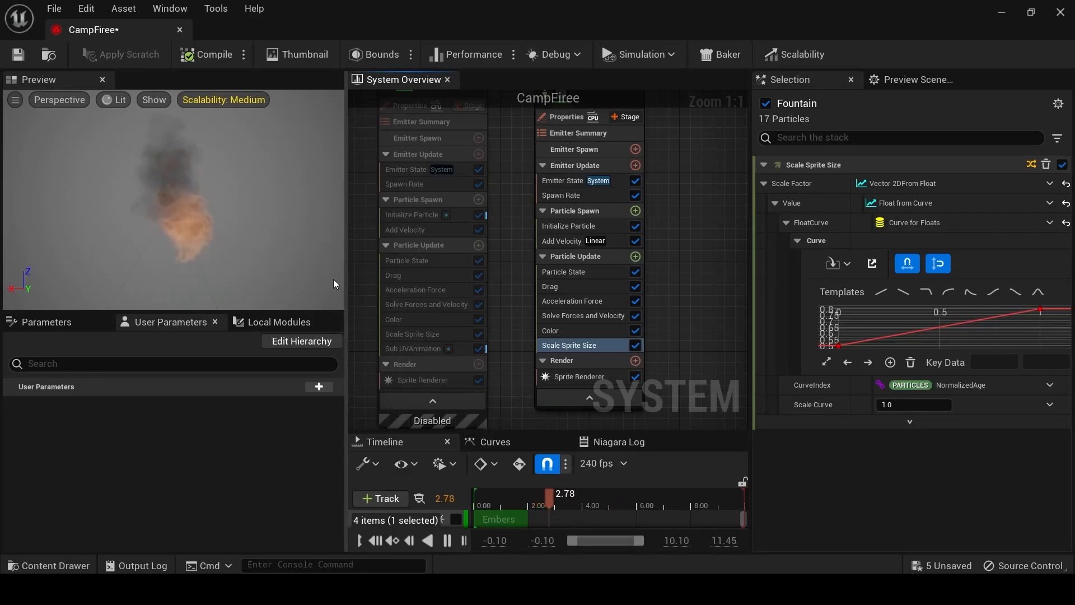
right_drag(362, 281, 351, 241)
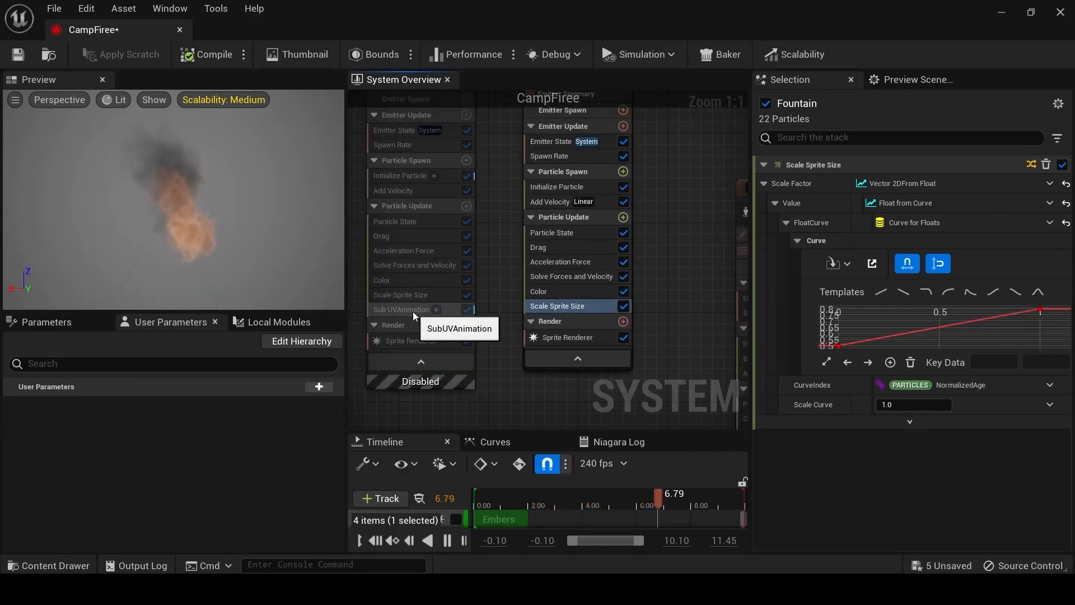
click(412, 310)
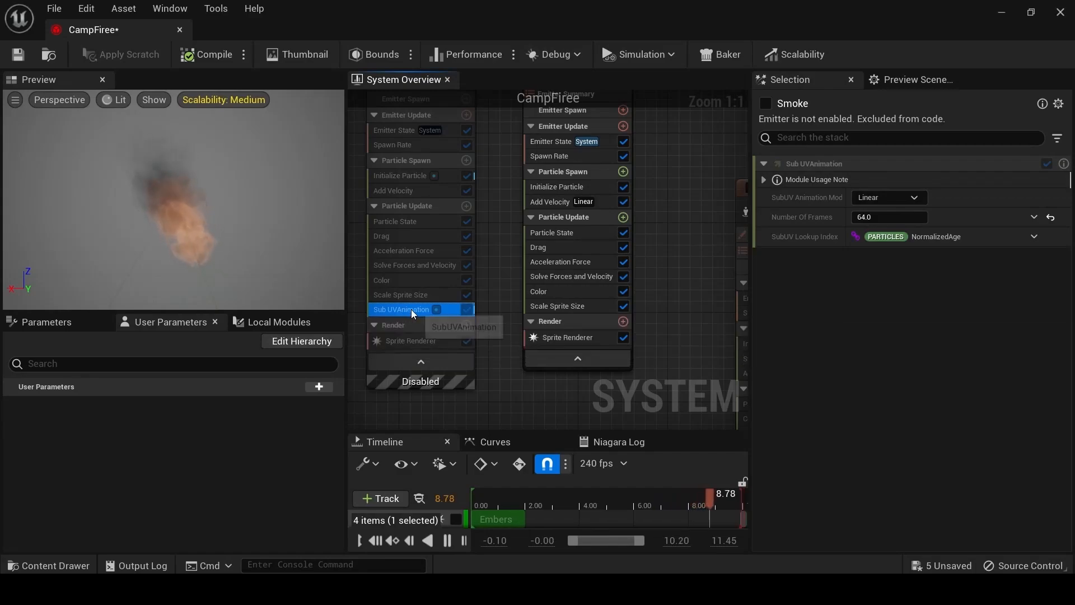
Add a Sub UVAnimation module to the Fountain emitter's Particle Update stage.
mouse_move(433, 315)
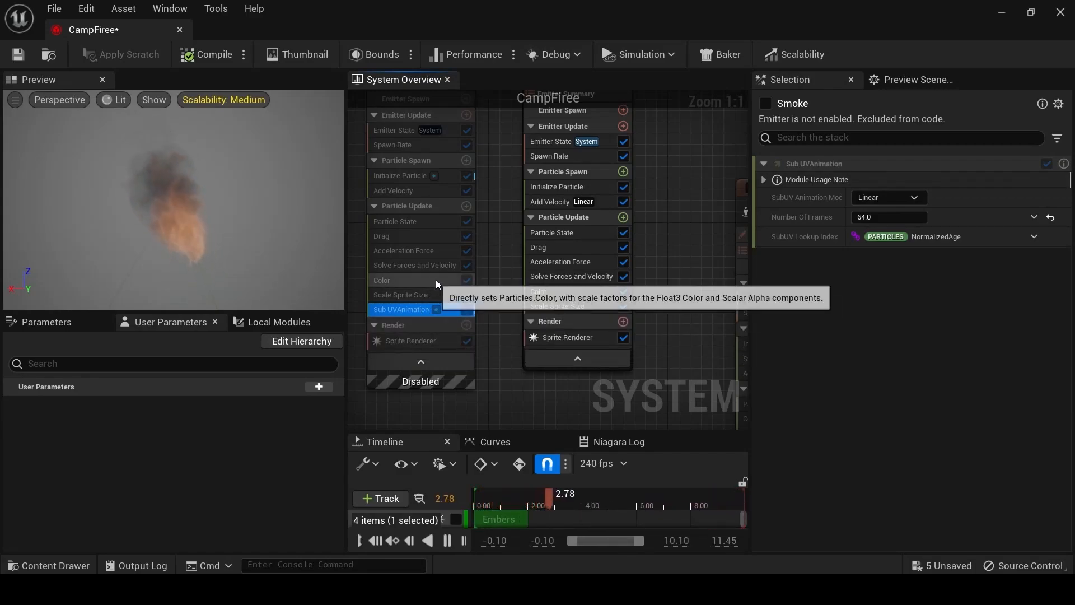
click(629, 220)
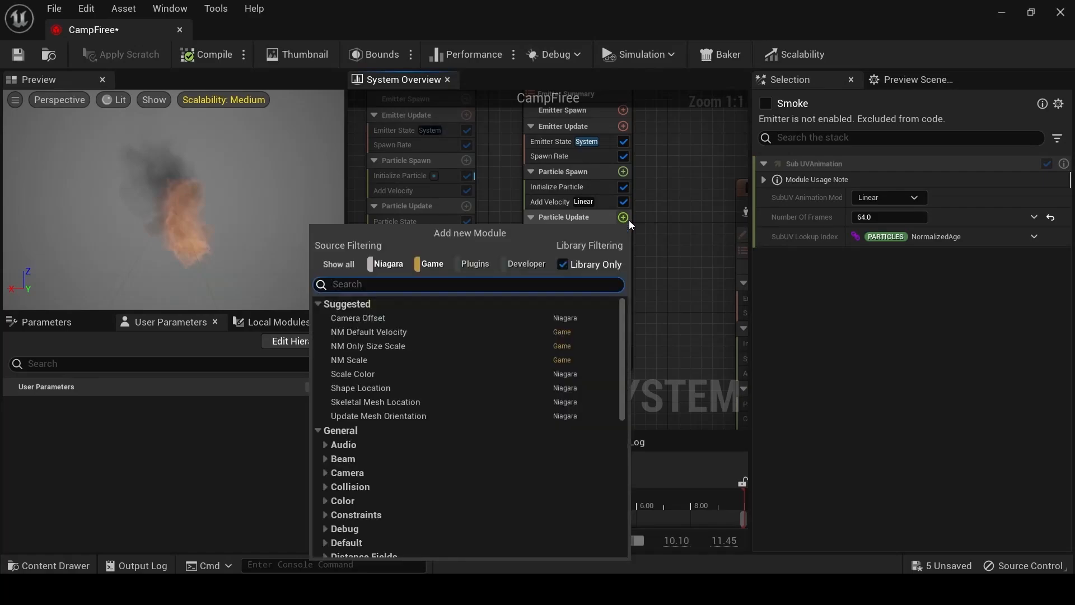
text(subuv)
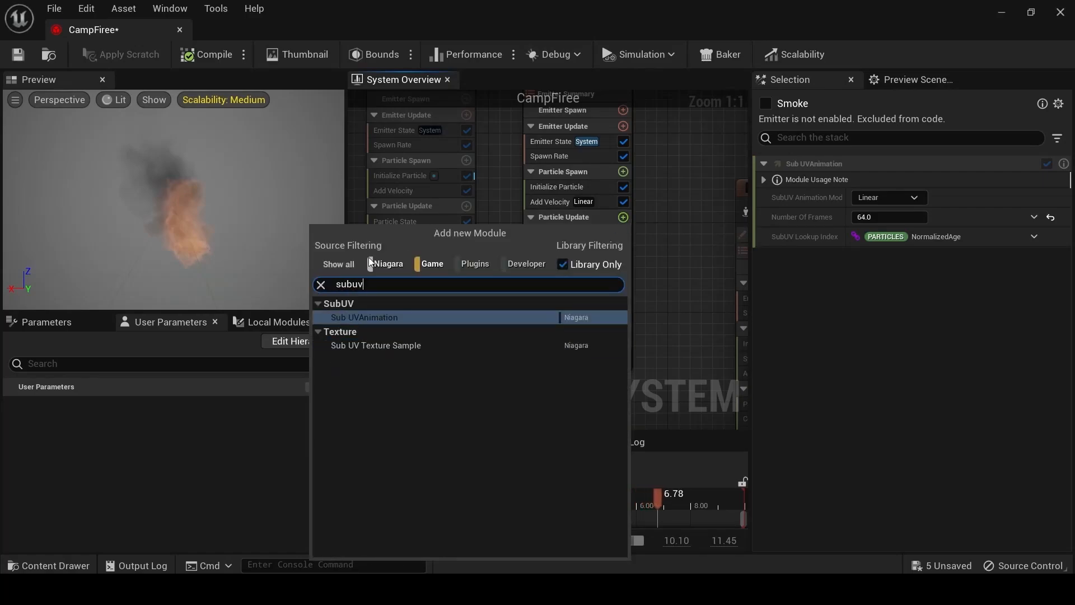
click(338, 316)
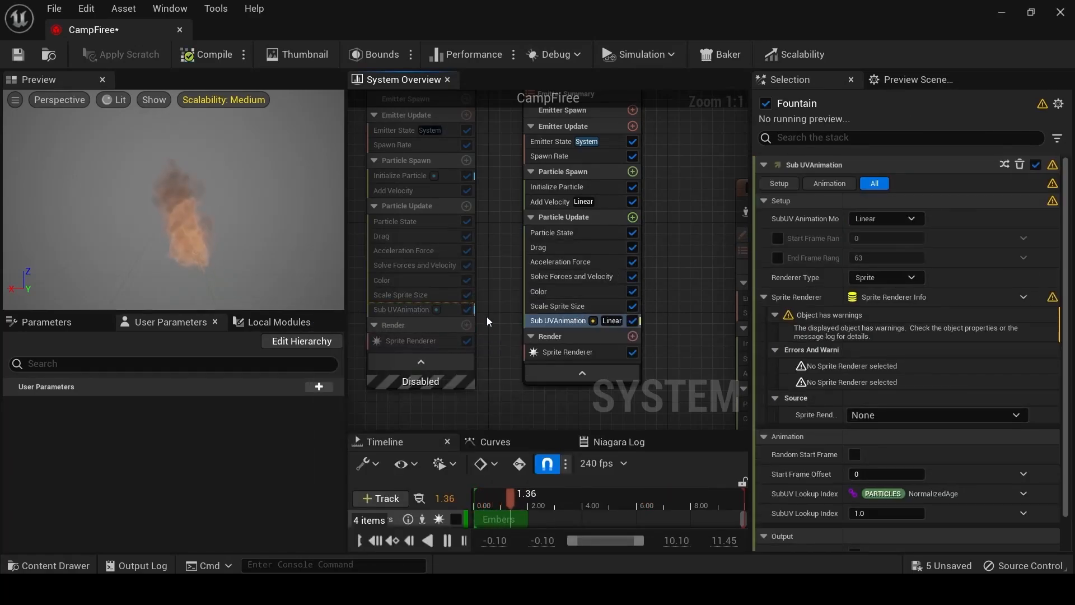
Enable the start and end frame range overrides in Fountain's Sub UVAnimation, set the end frame to 64, and save the system.
click(777, 239)
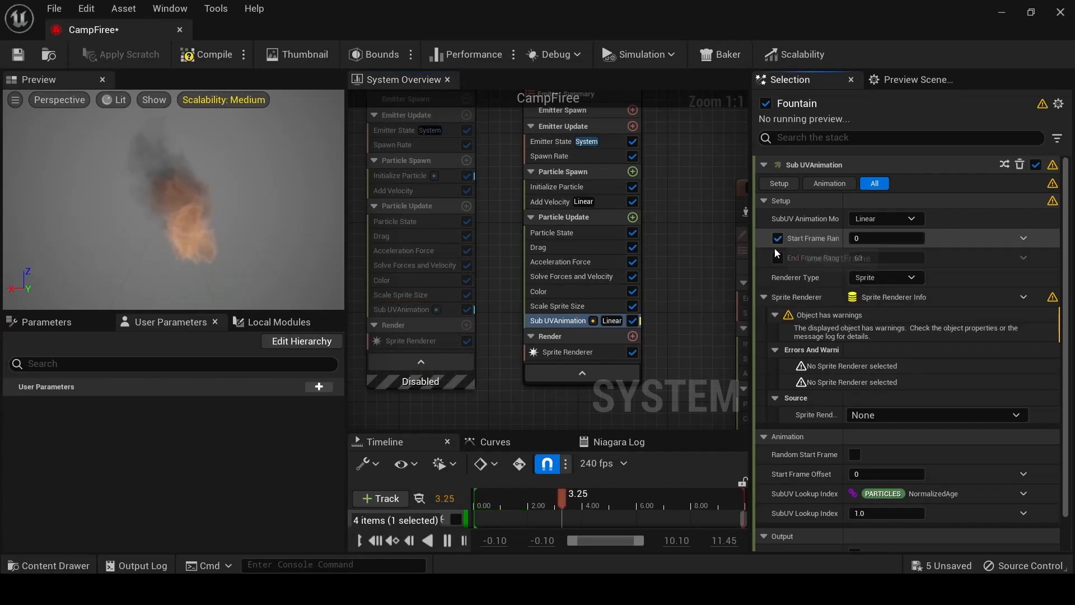
click(777, 258)
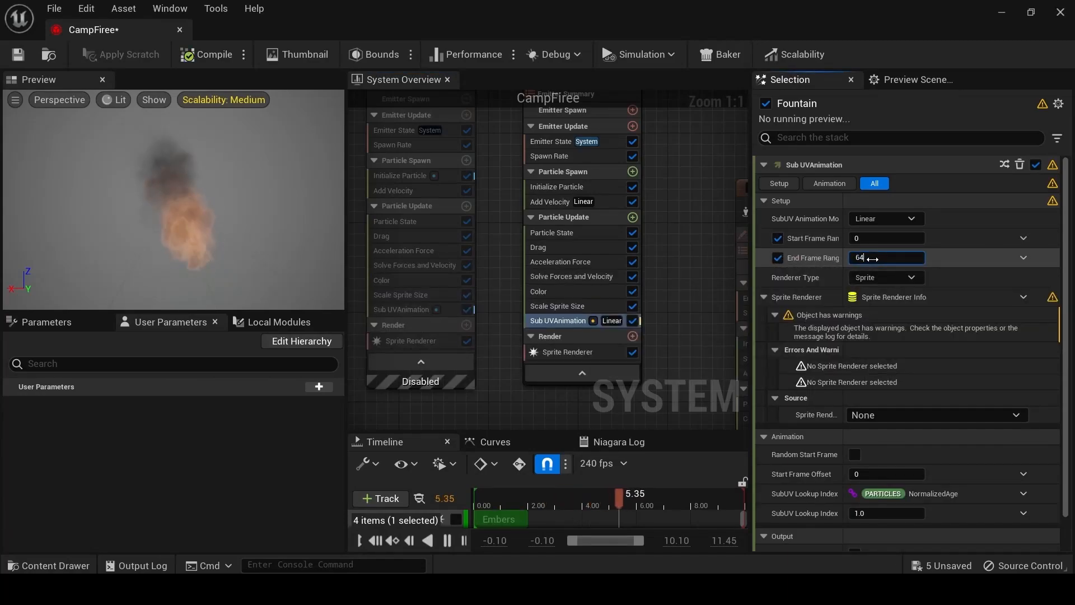
key(Return)
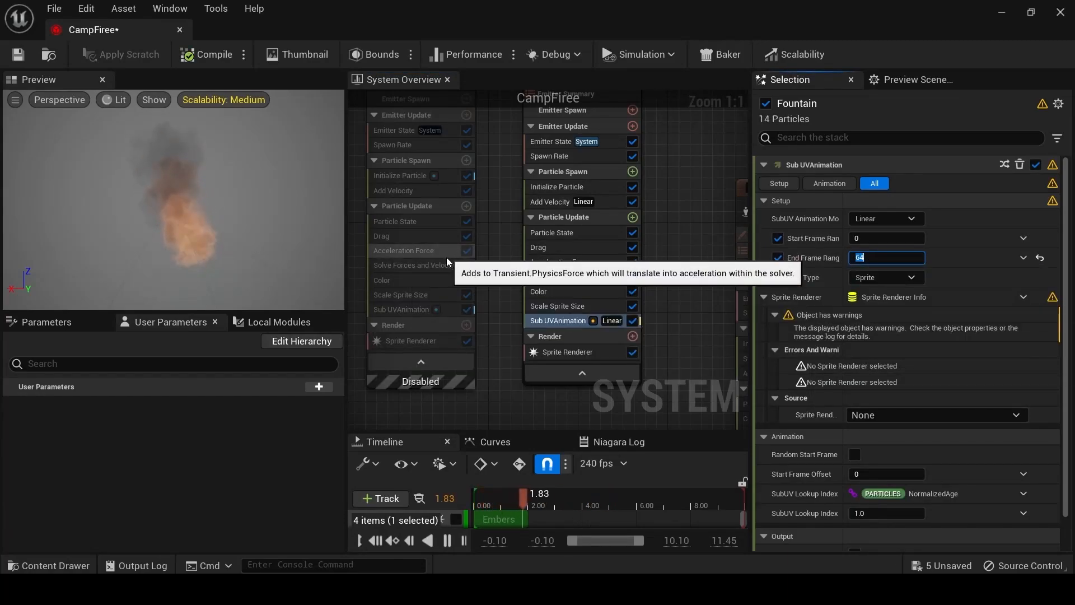
click(17, 55)
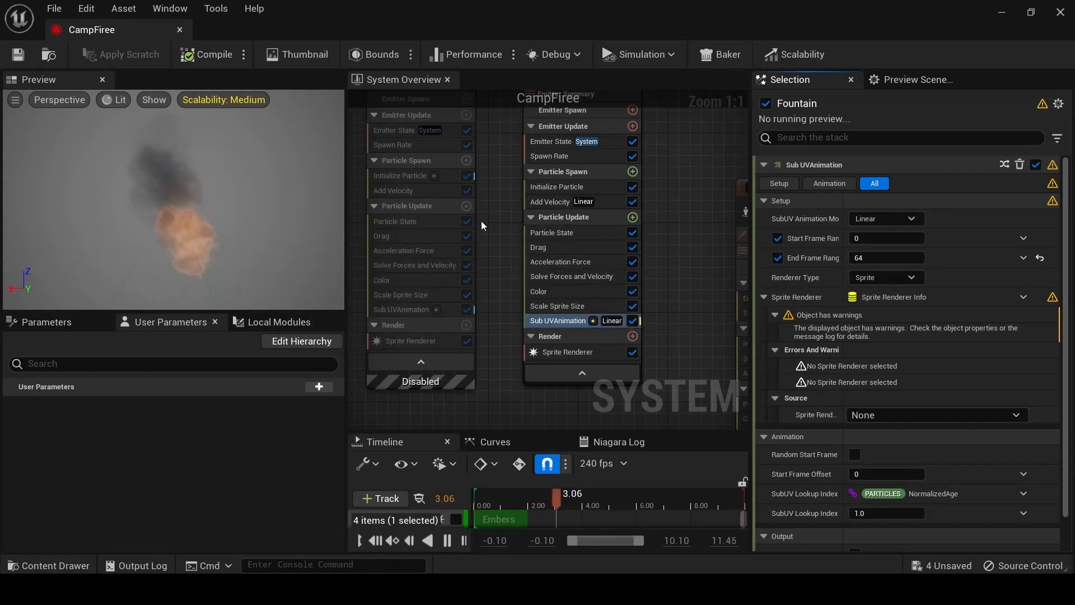
Compare the Smoke and Fountain emitters in the preview by enabling each one alone and both together.
right_drag(481, 221, 524, 299)
click(582, 110)
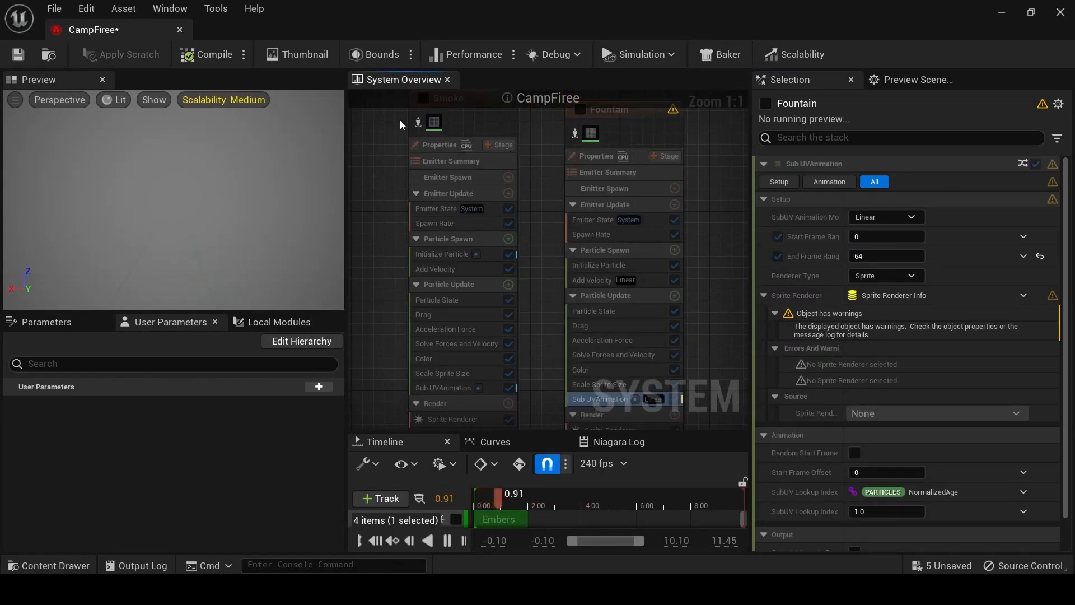
right_drag(400, 120, 403, 162)
click(427, 140)
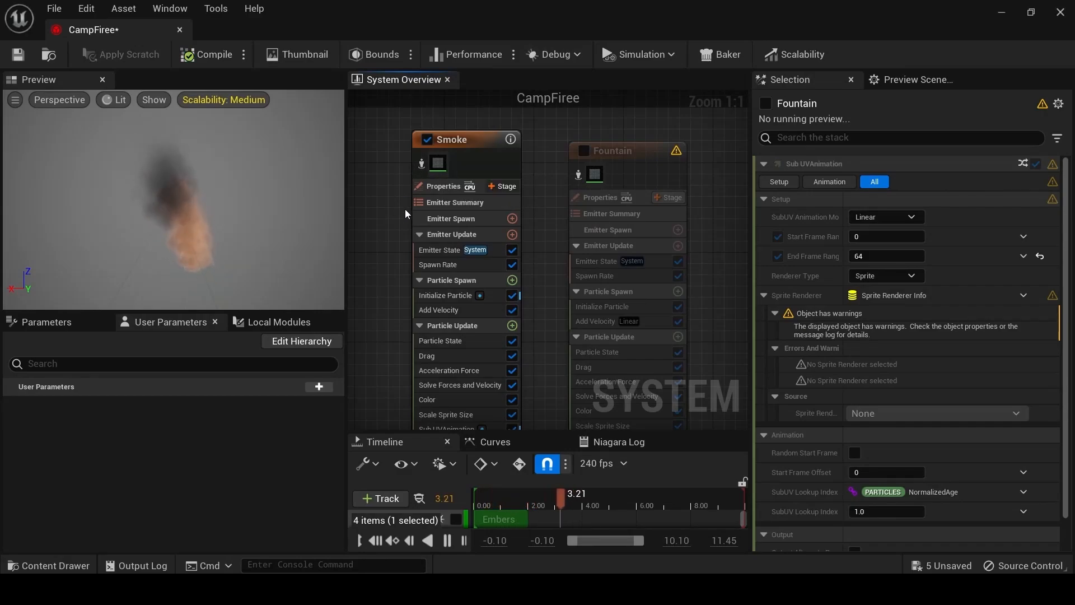
click(427, 140)
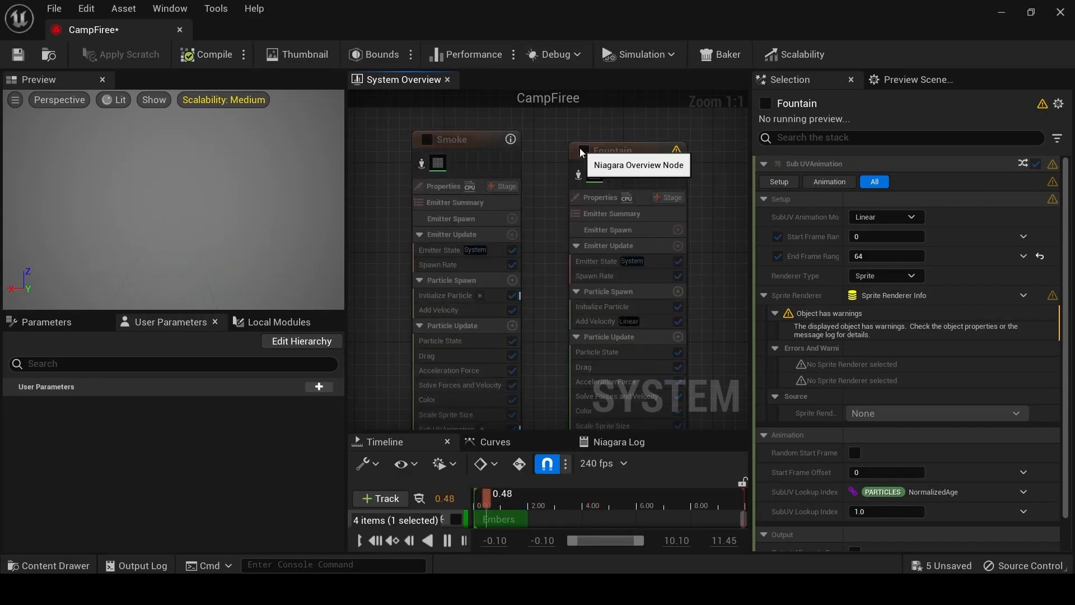
click(582, 151)
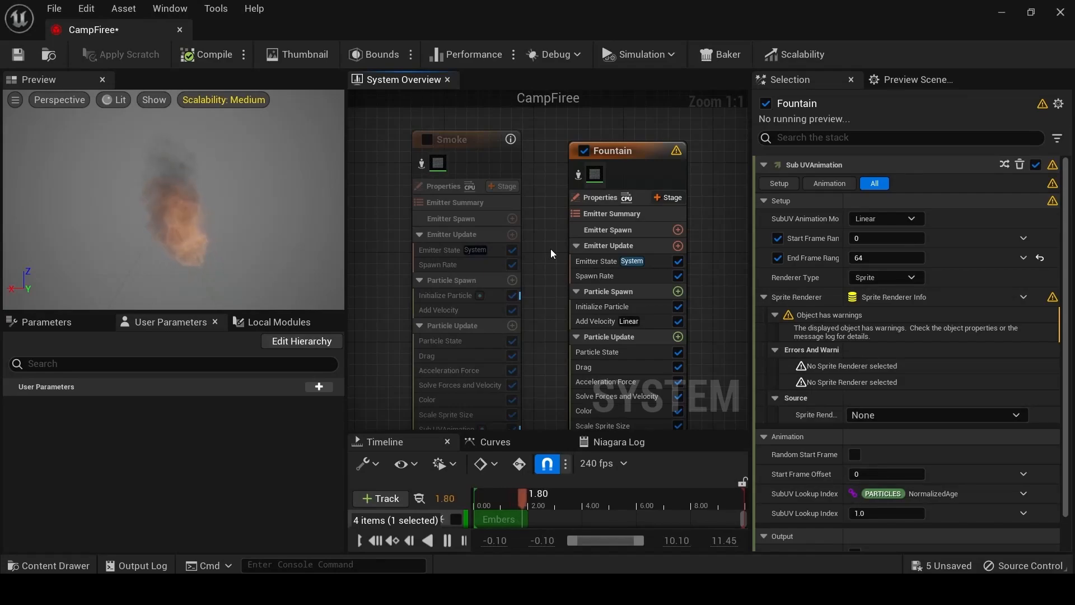
click(428, 141)
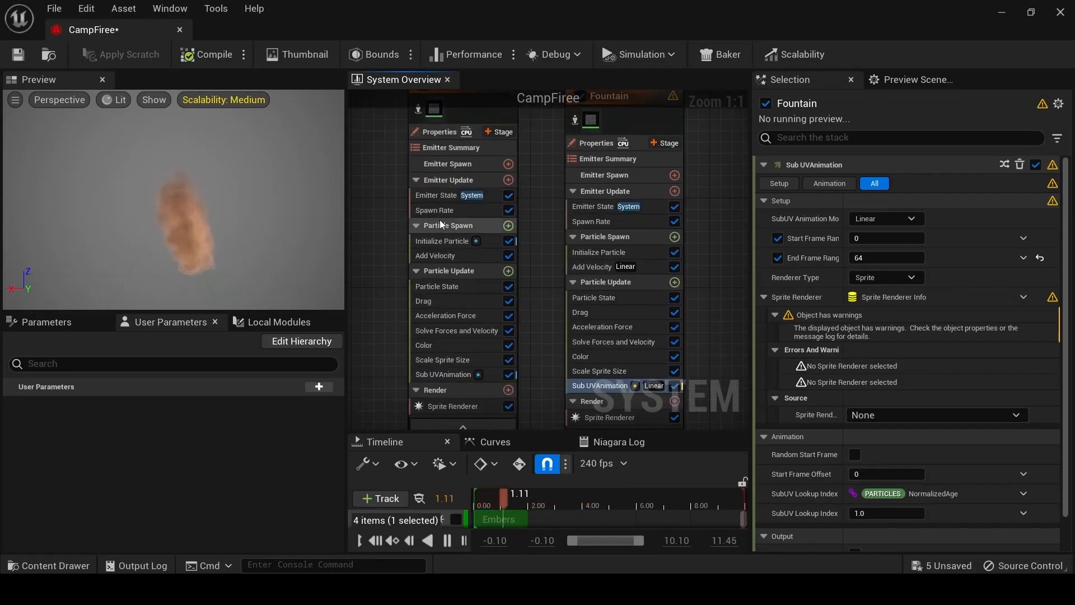
Compare the Initialize Particle settings of Smoke and Fountain, including Fountain's Sprite Attributes, and disable the Smoke emitter.
click(442, 240)
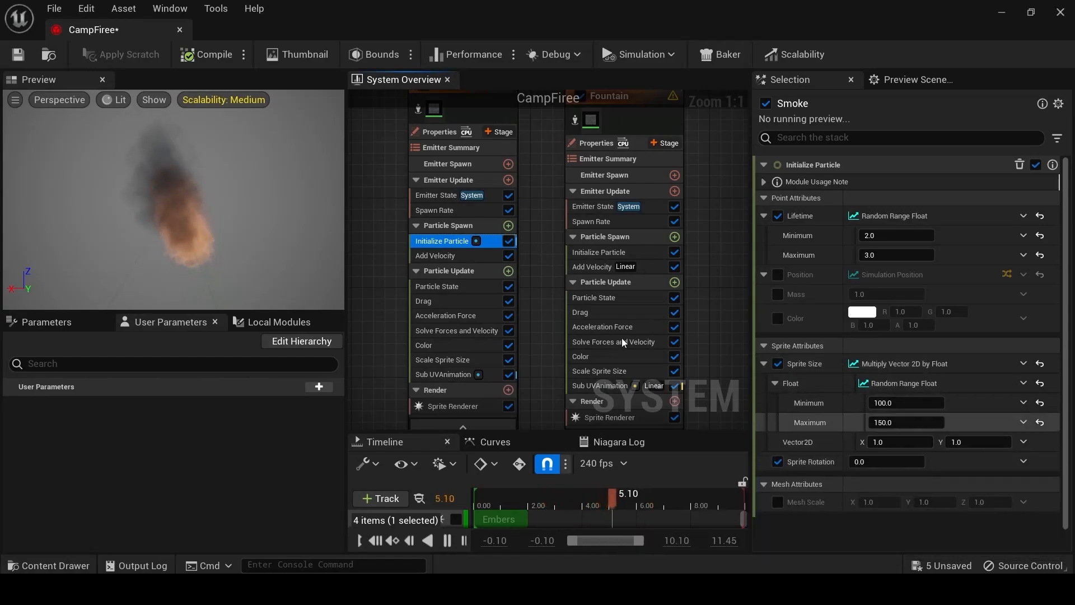
click(599, 252)
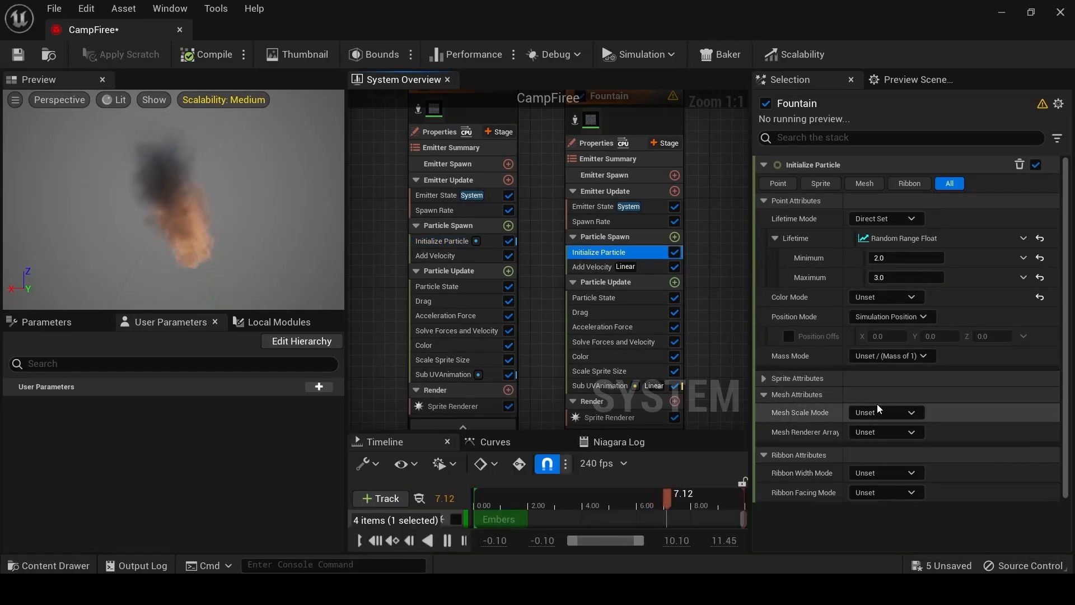
click(765, 378)
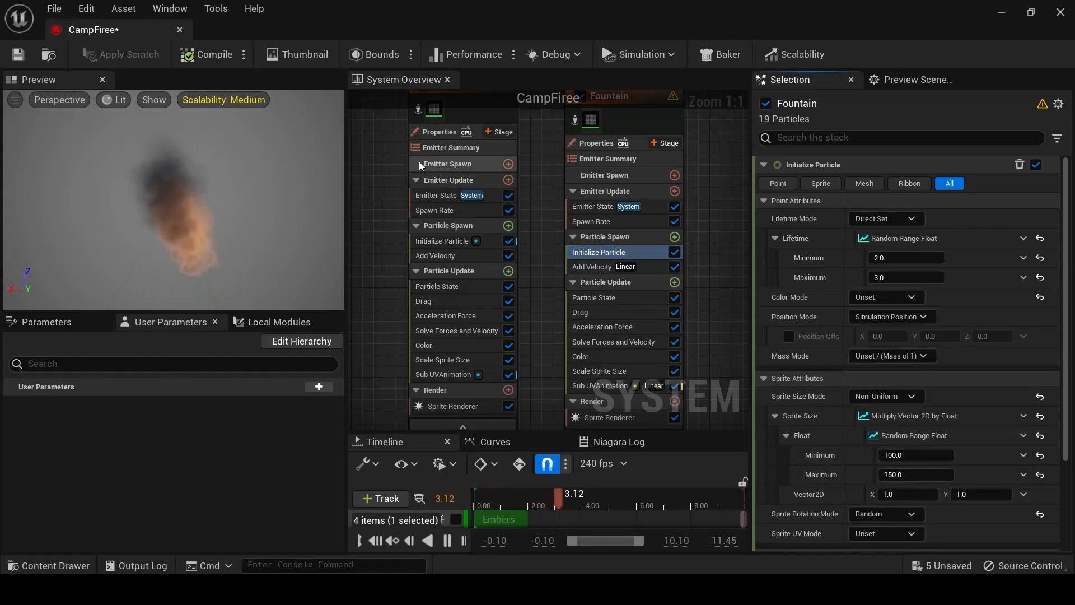
click(411, 131)
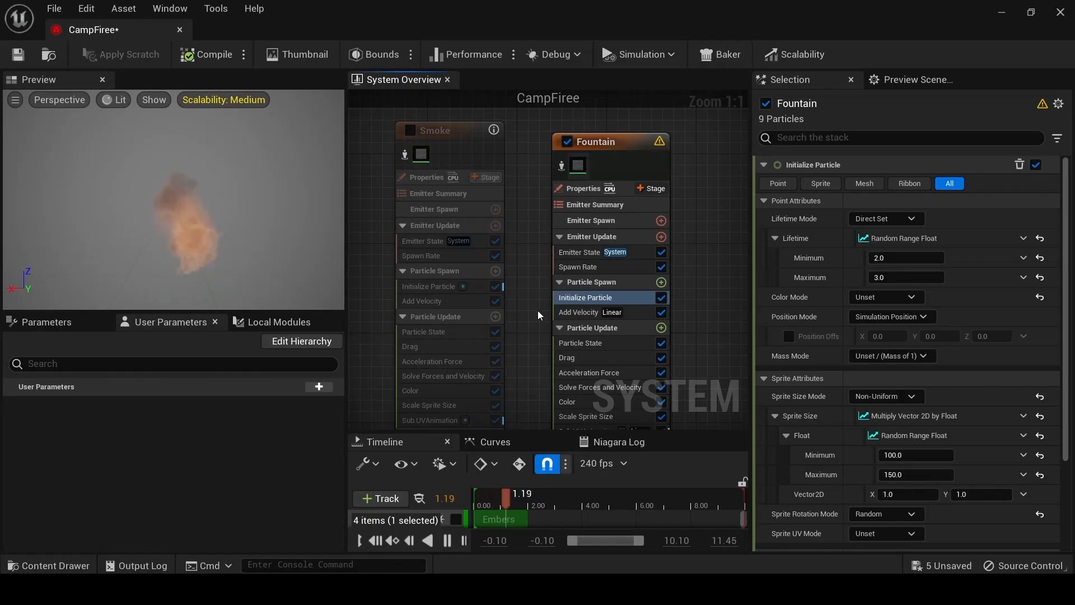
right_drag(537, 315, 542, 203)
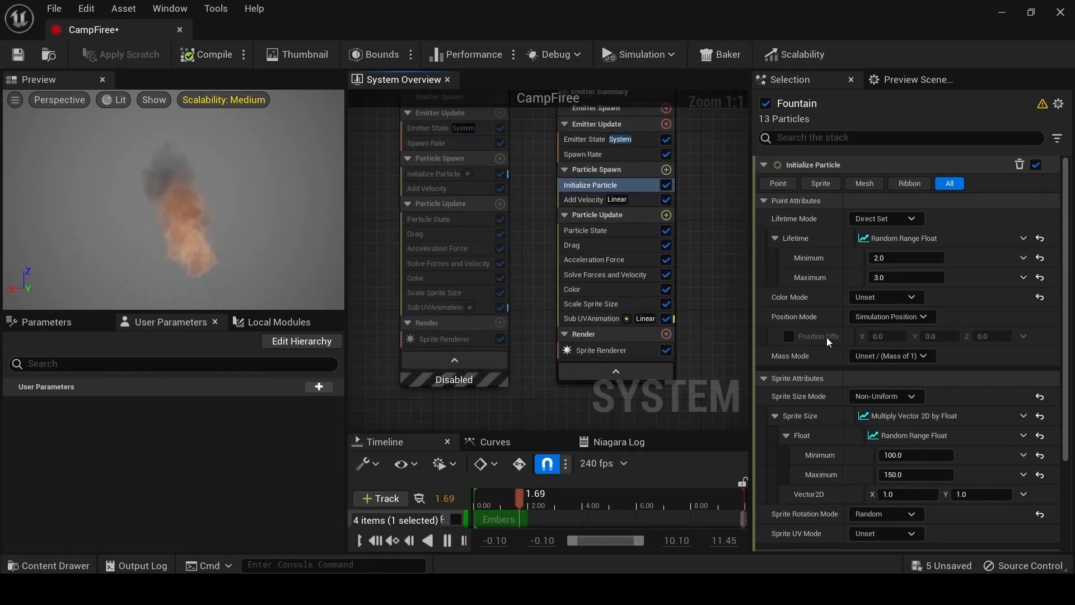
Set Sprite Rotation Mode in Fountain's Initialize Particle module to Direct Angle (Degrees) and save the system.
click(1042, 402)
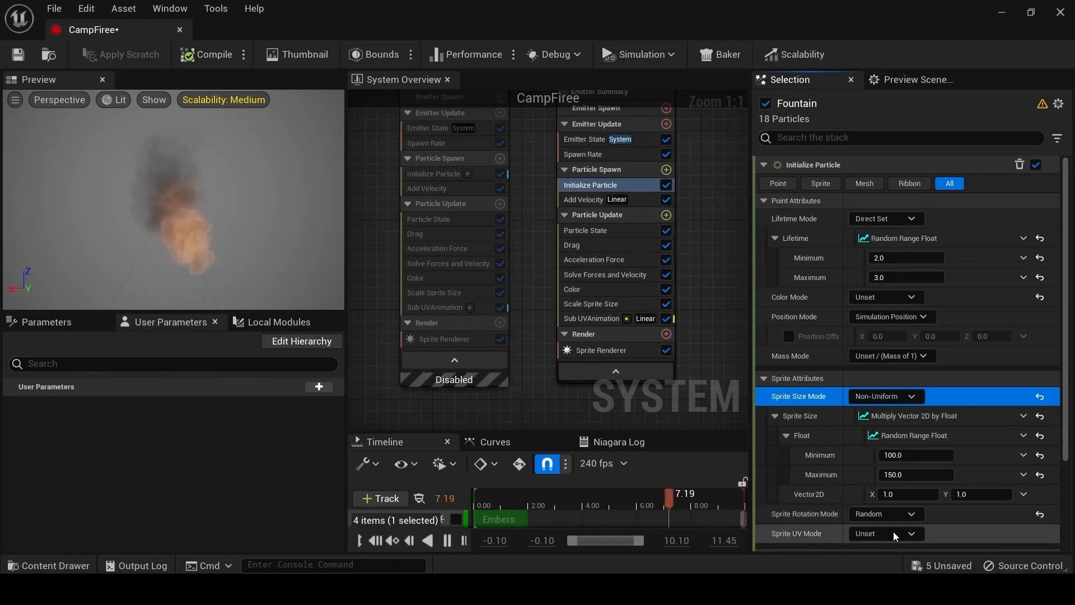
scroll(926, 520, down, 3)
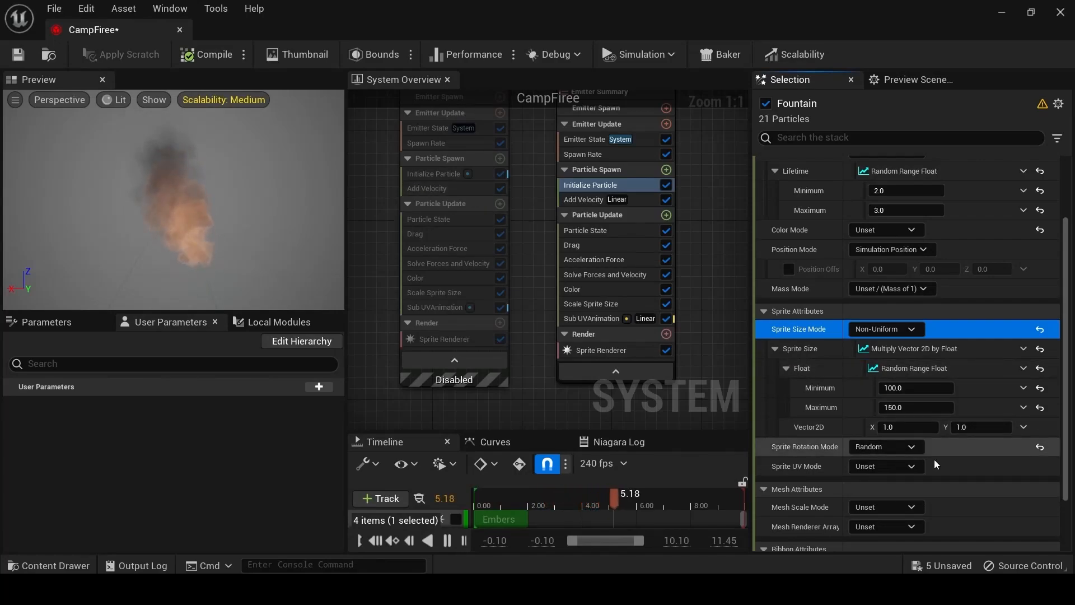
click(903, 448)
click(914, 498)
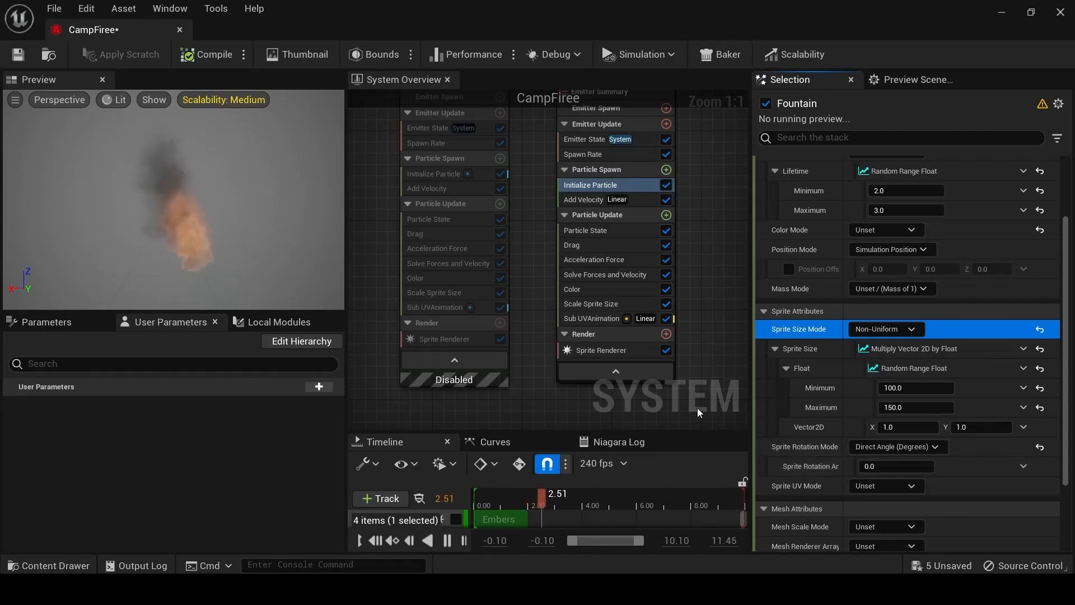
click(18, 54)
Enable the Smoke emitter briefly to check both emitters together in the preview, and disable it again.
right_drag(356, 165, 352, 284)
click(412, 136)
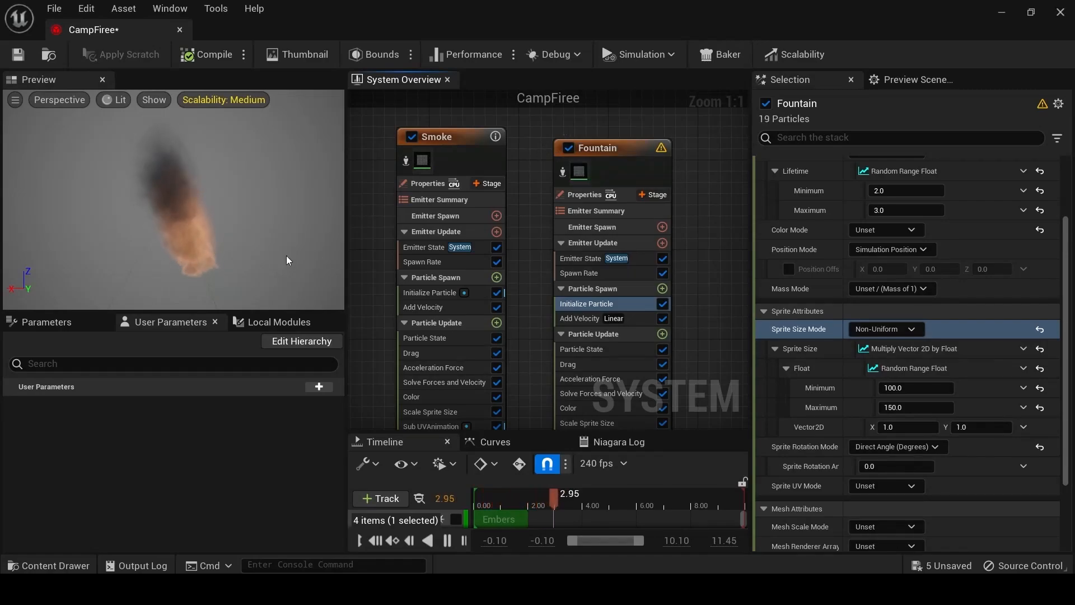
click(412, 137)
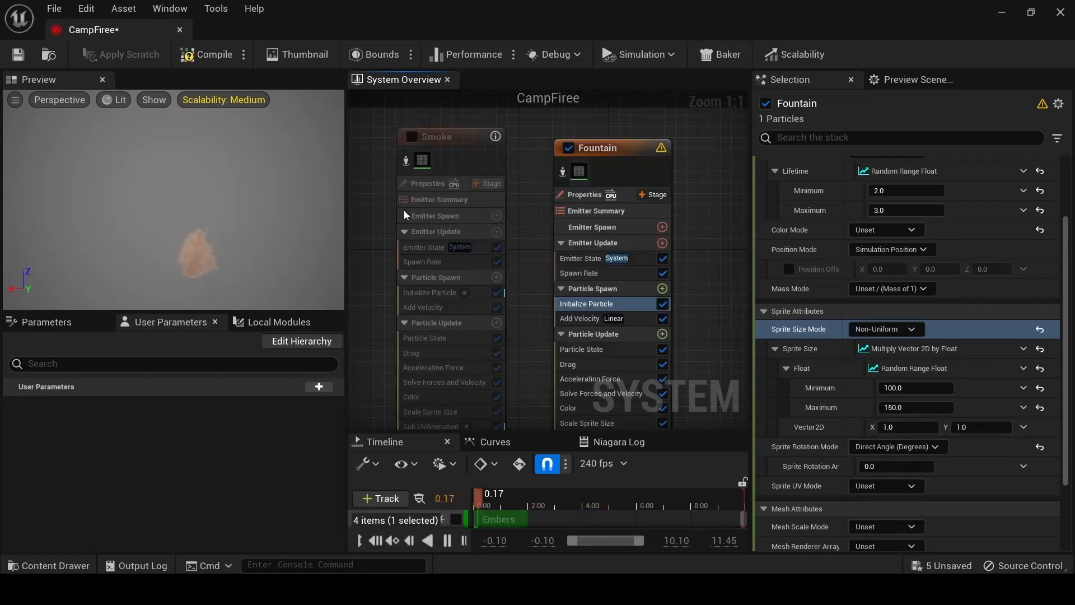
Set the opacity of the first stop in Fountain's Color gradient to 0.6 and save the system.
right_drag(372, 290, 368, 251)
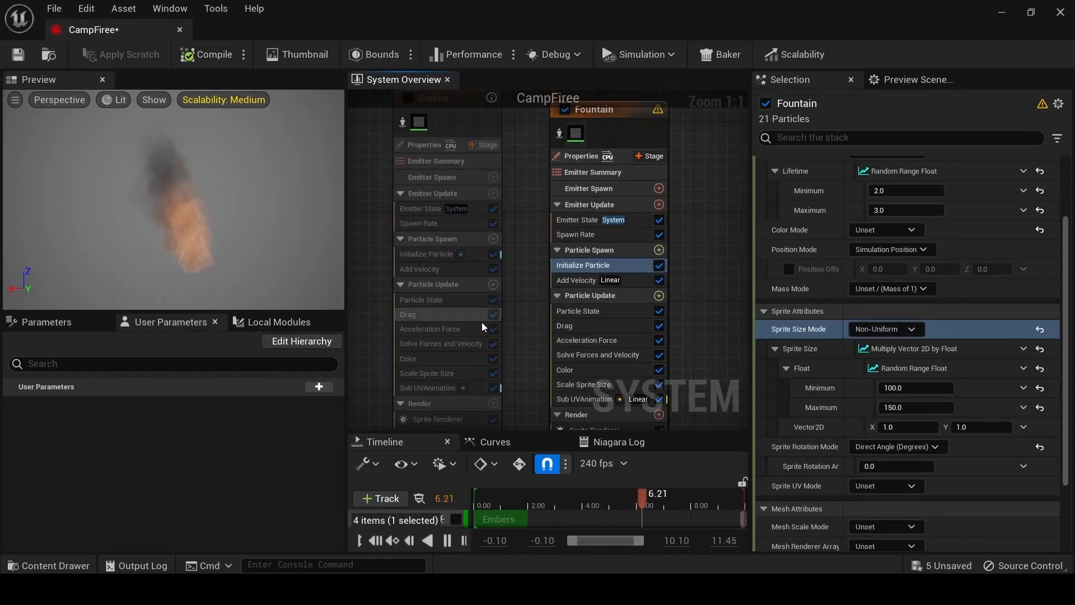
right_drag(515, 328, 520, 210)
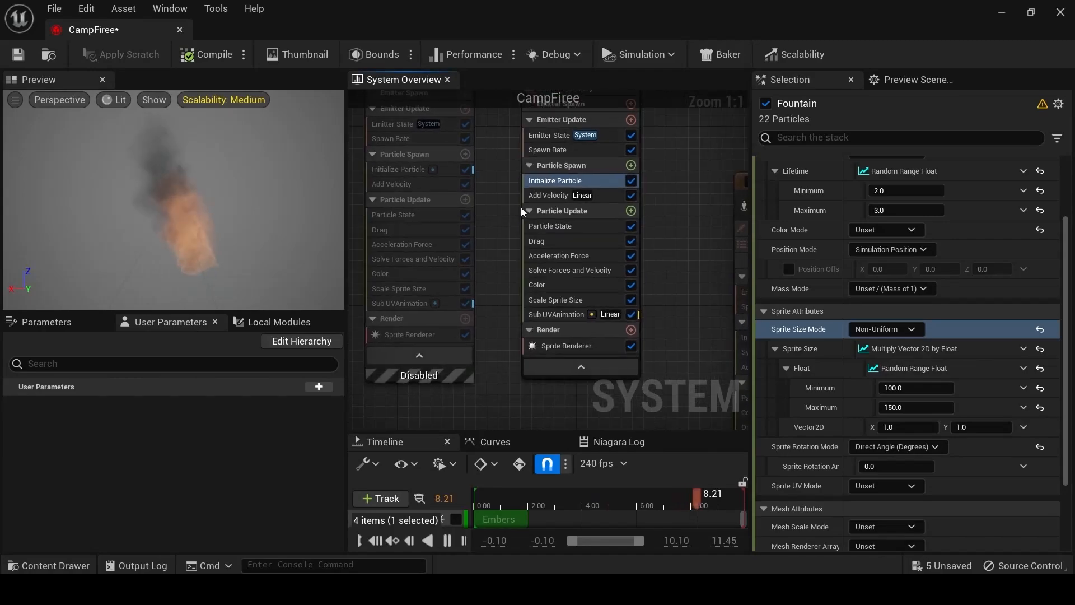
click(578, 289)
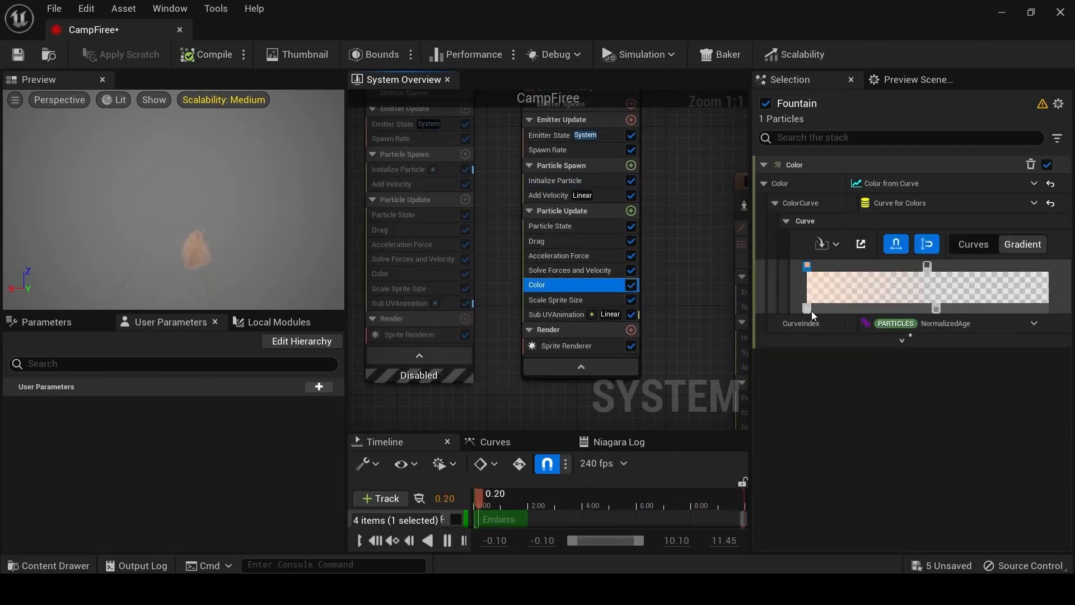
click(807, 310)
double_click(806, 311)
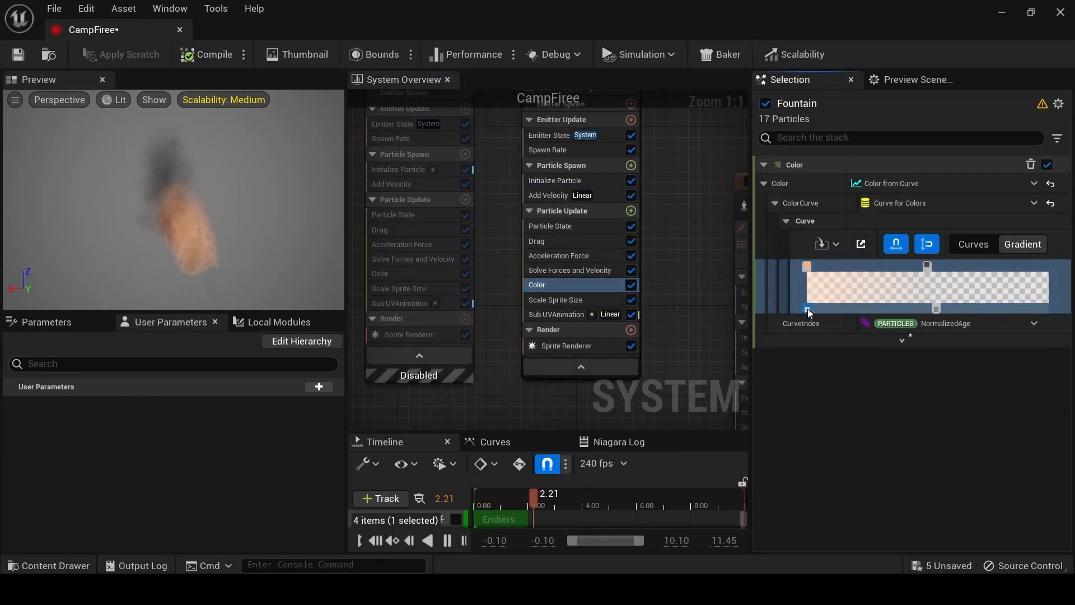
double_click(807, 309)
text(0.6)
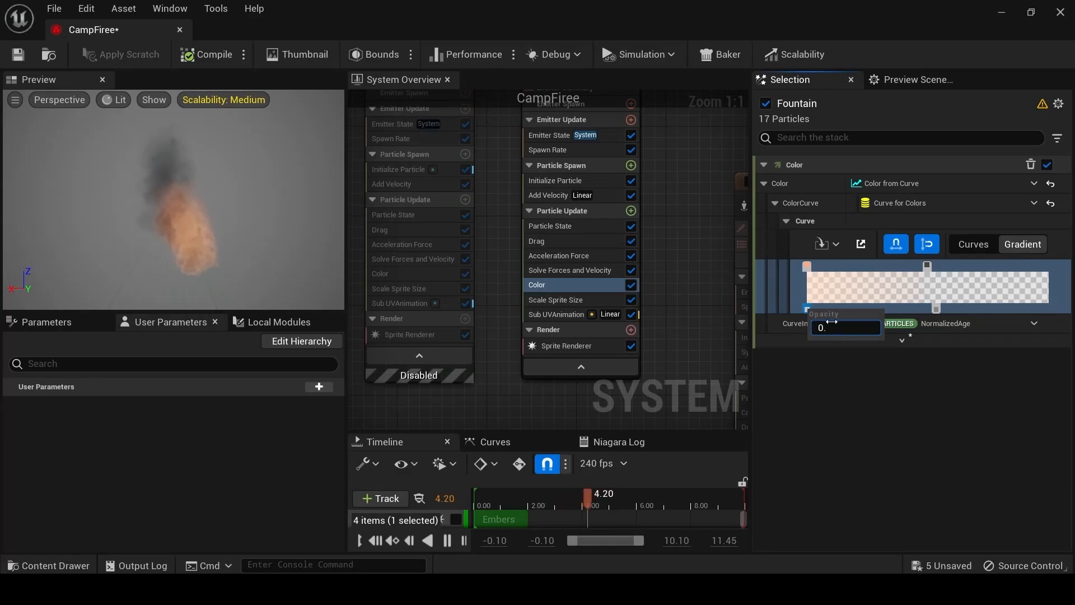
click(843, 386)
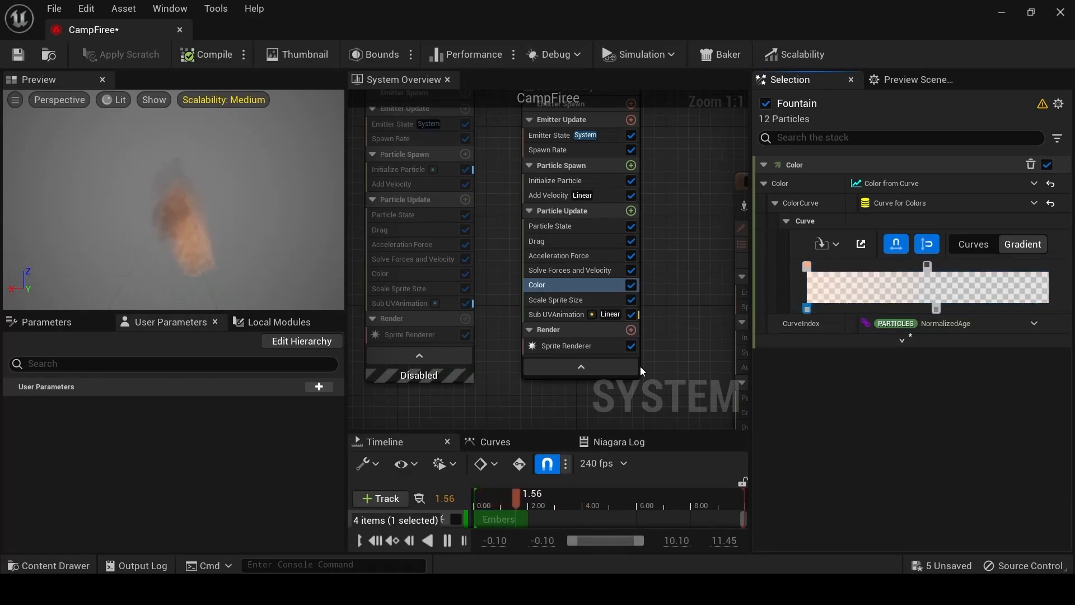
double_click(935, 308)
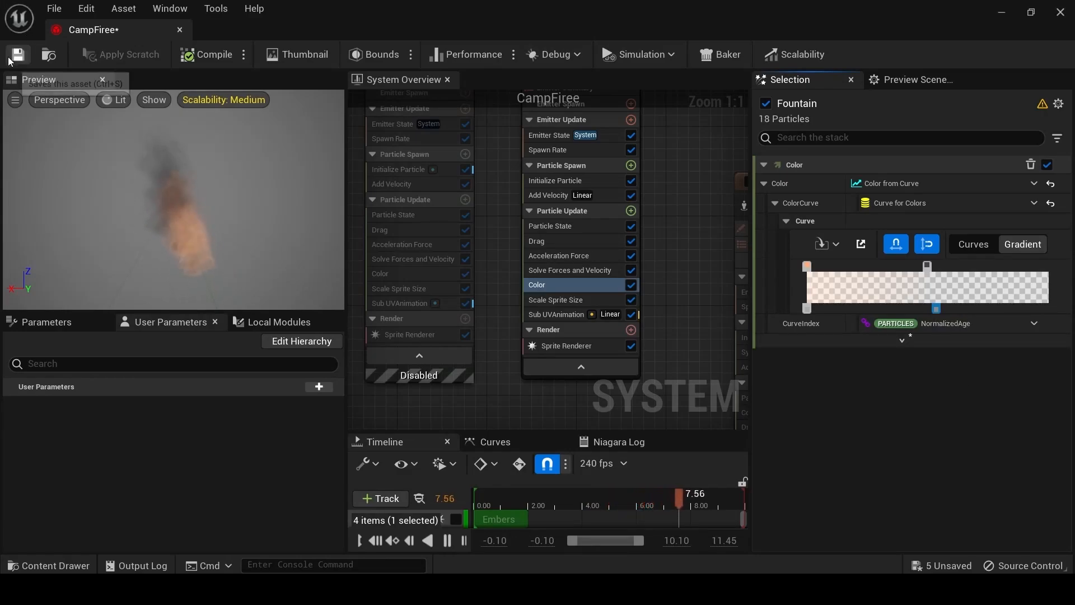
key(ctrl+s)
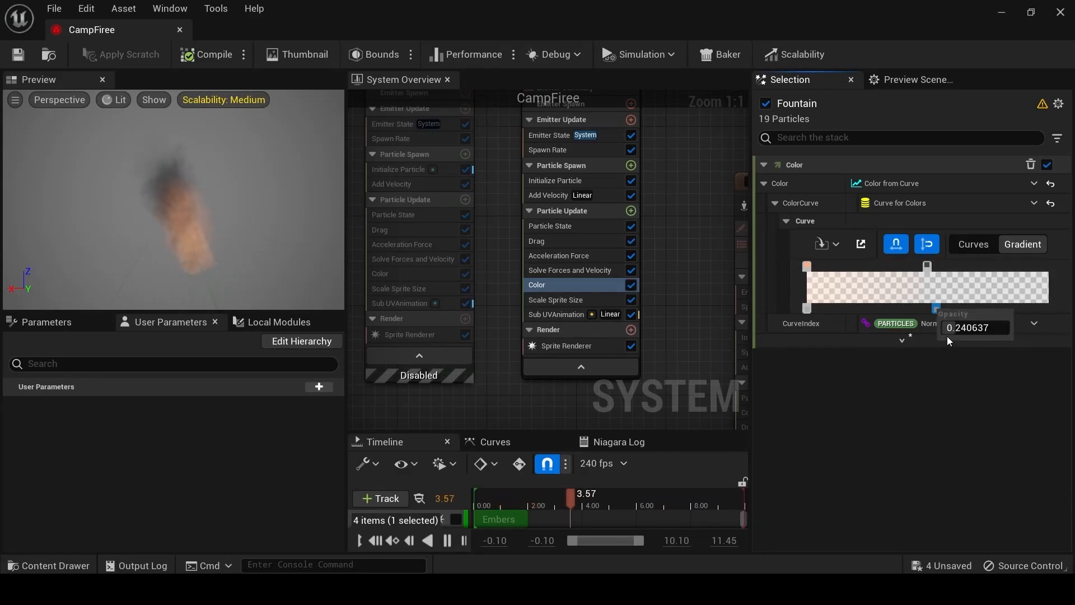
Move the Niagara editor window aside to examine the campfire smoke in the level viewport, and bring the window back.
click(1037, 11)
drag(508, 53, 883, 65)
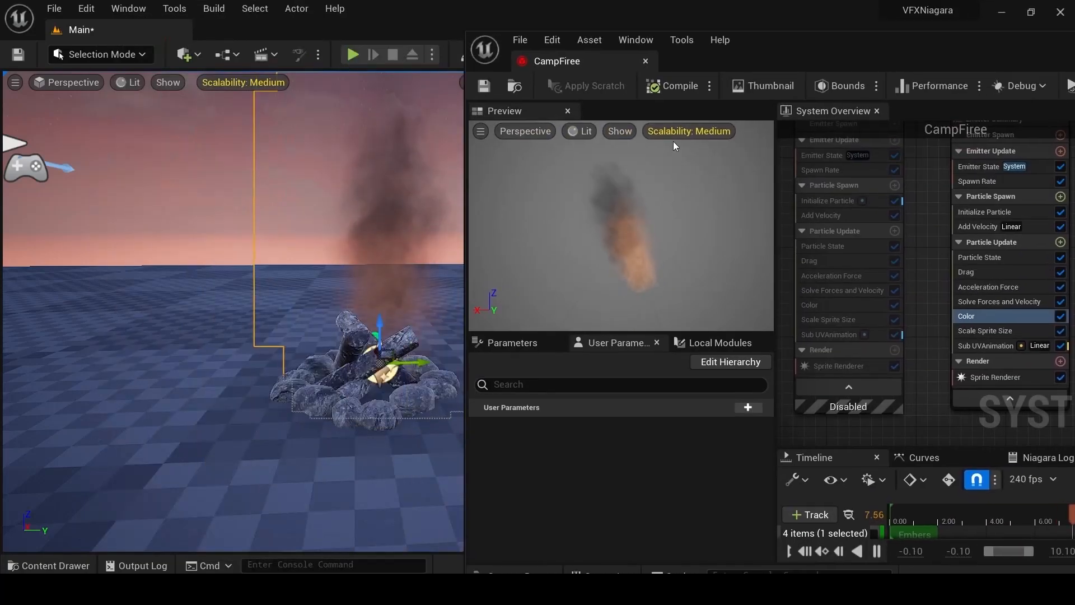
right_drag(186, 303, 123, 302)
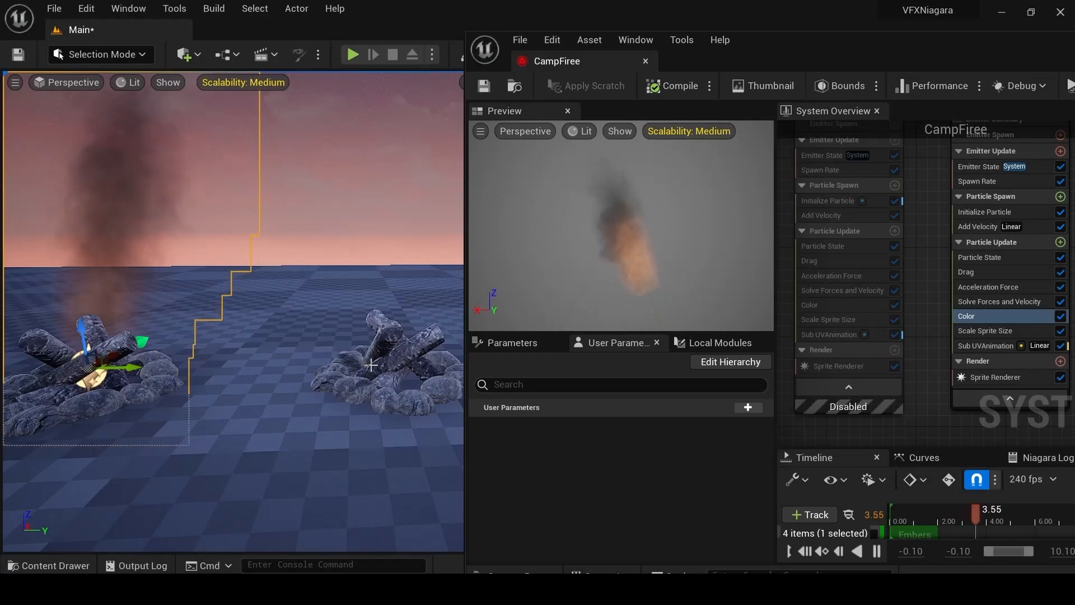
key(f)
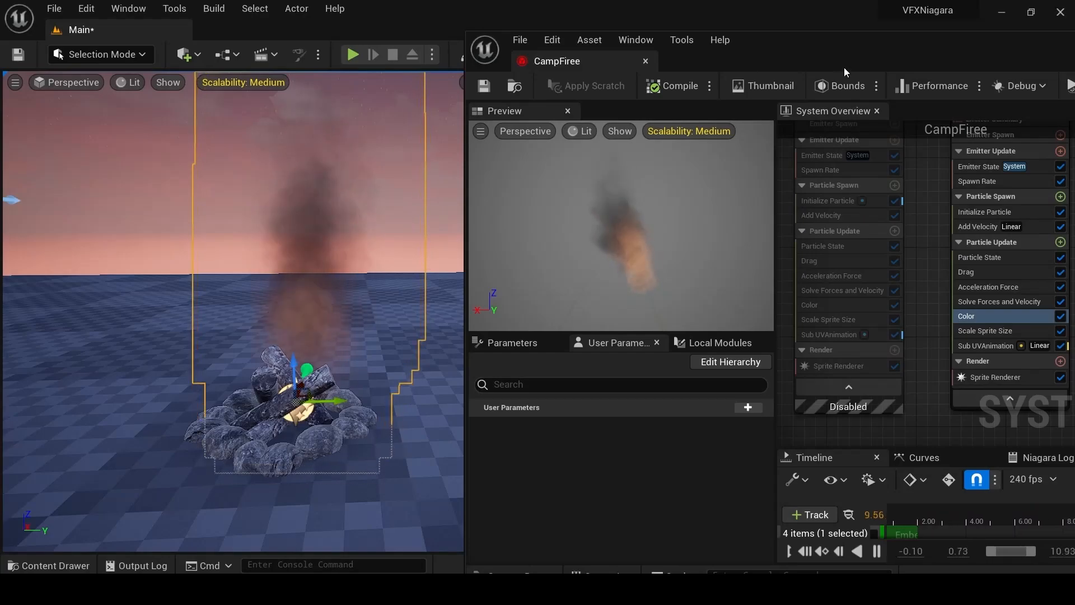
drag(847, 52, 623, 45)
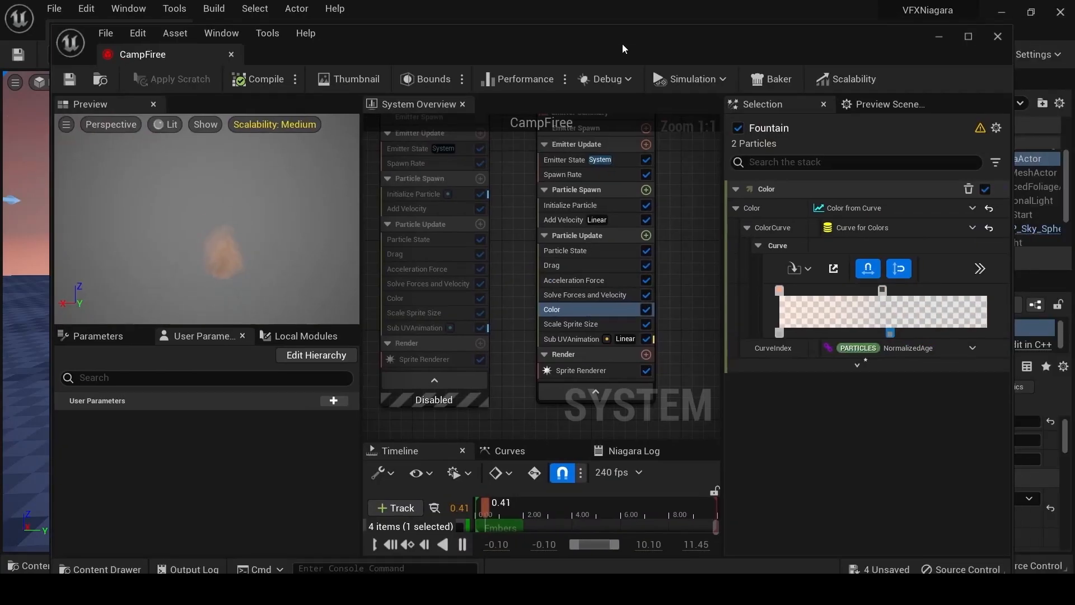
Maximize the Niagara editor window and rename the Fountain emitter as Smoke1.
click(968, 37)
right_drag(502, 206, 543, 351)
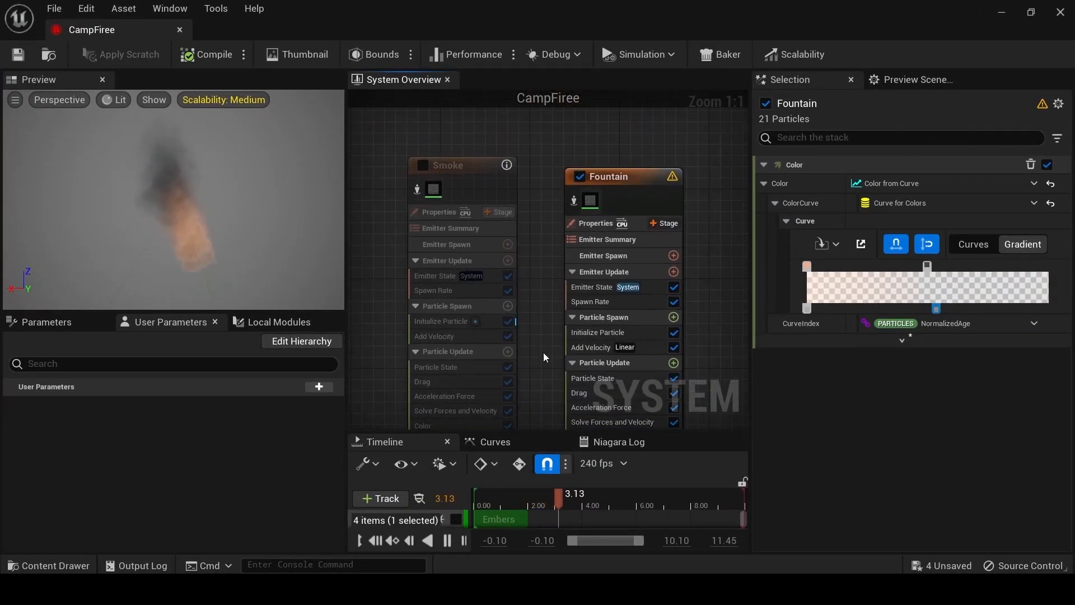
right_click(588, 190)
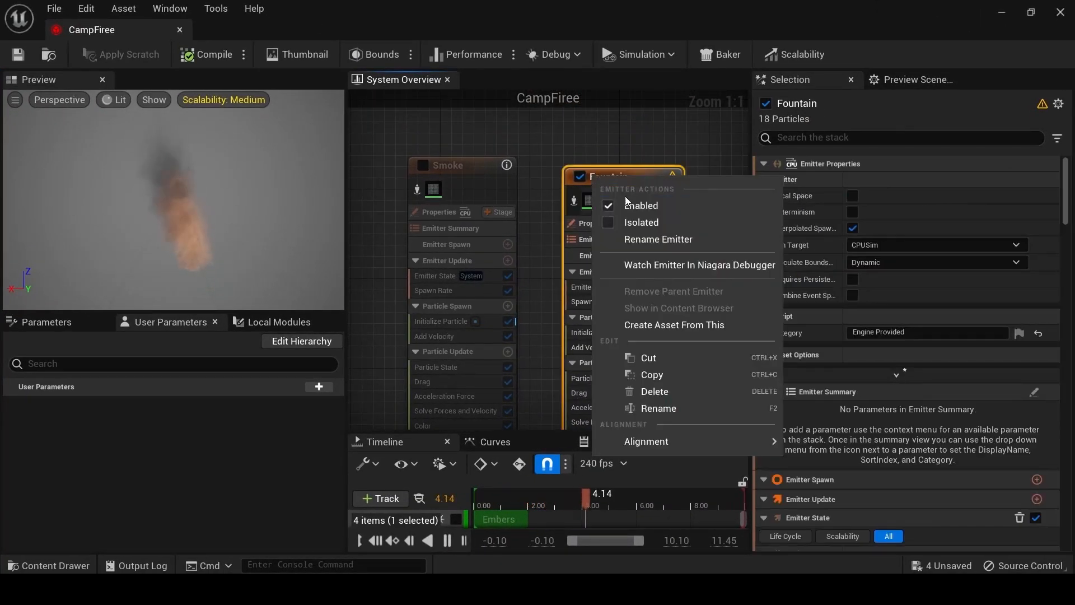
click(653, 408)
text(Smoke1)
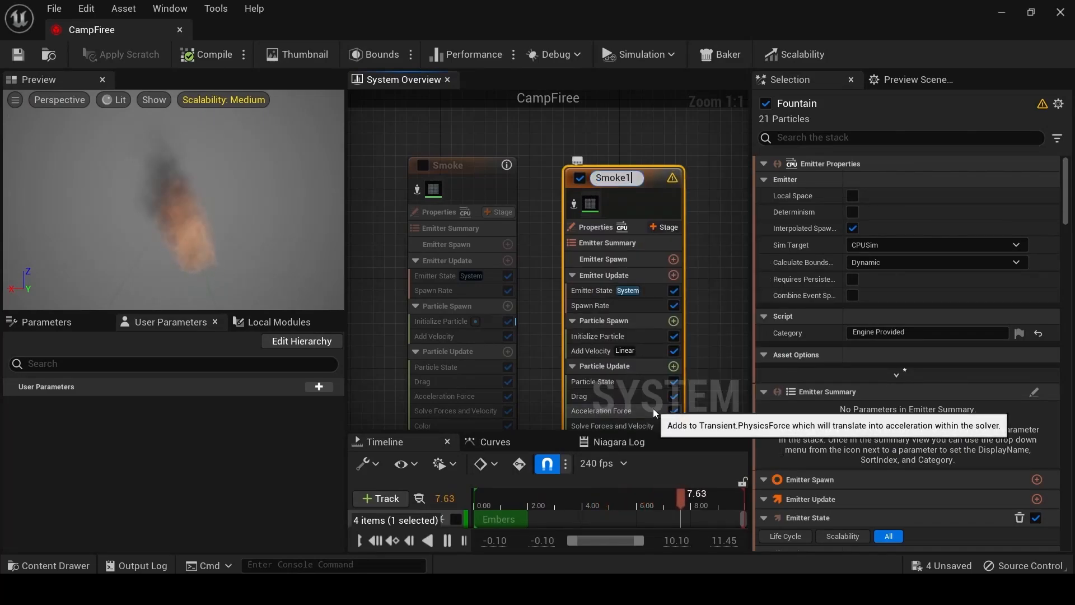
key(Return)
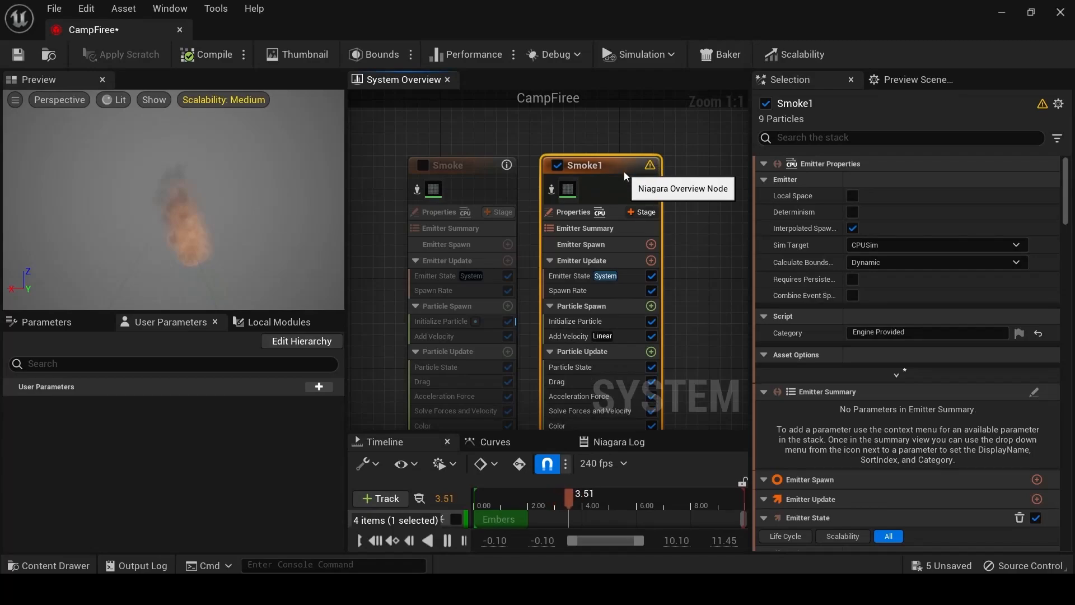
Move the Embers emitter node lower and the Fire emitter node higher in the system overview to separate them.
scroll(623, 171, down, 5)
right_drag(692, 227, 607, 235)
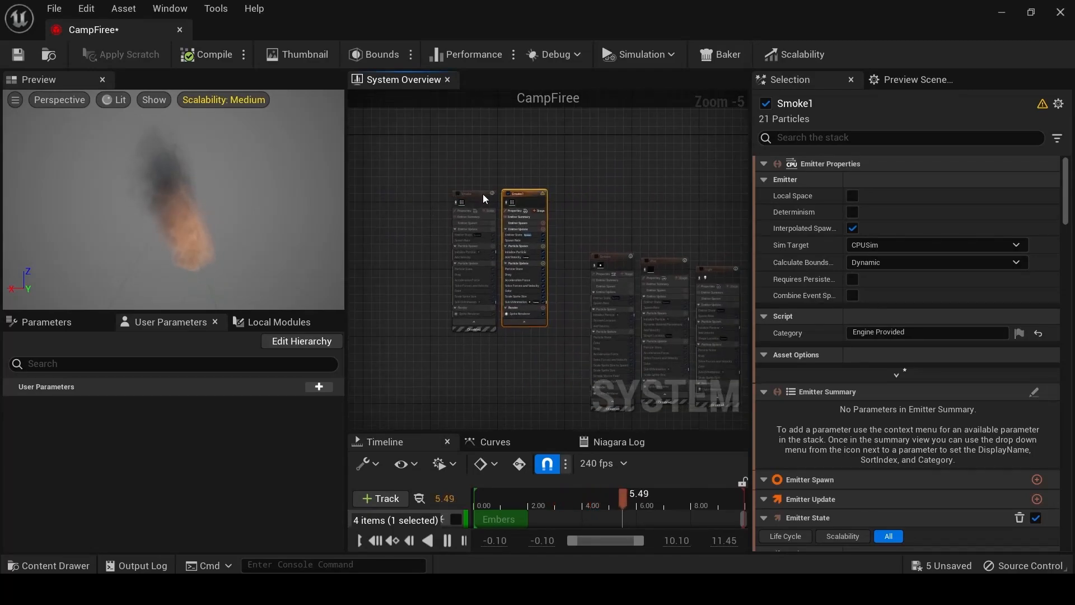
scroll(615, 240, up, 1)
drag(613, 257, 616, 328)
drag(667, 267, 606, 115)
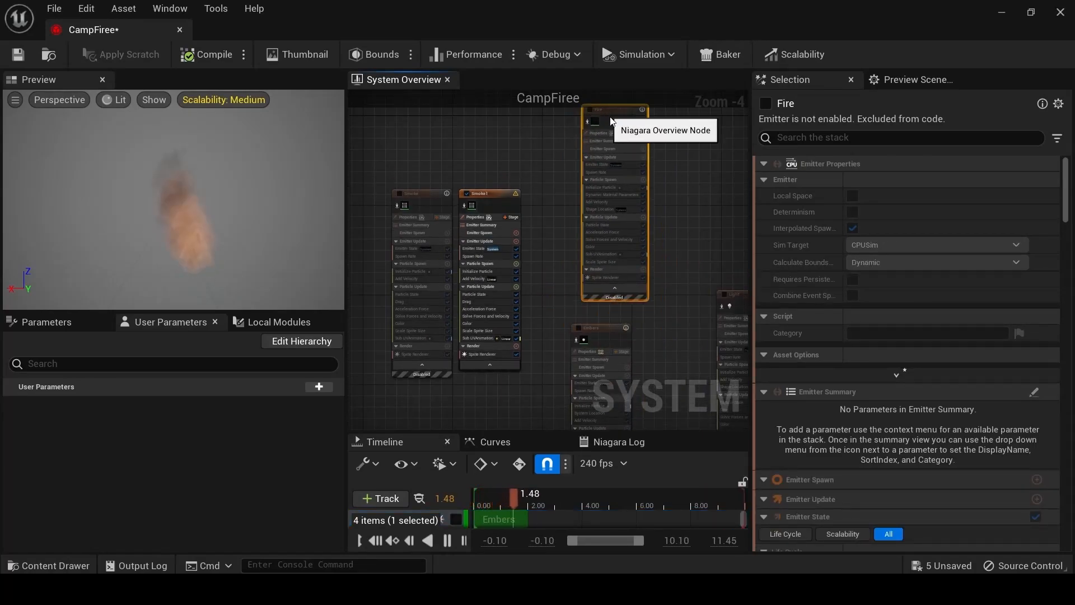
right_drag(705, 154, 636, 179)
scroll(635, 196, up, 2)
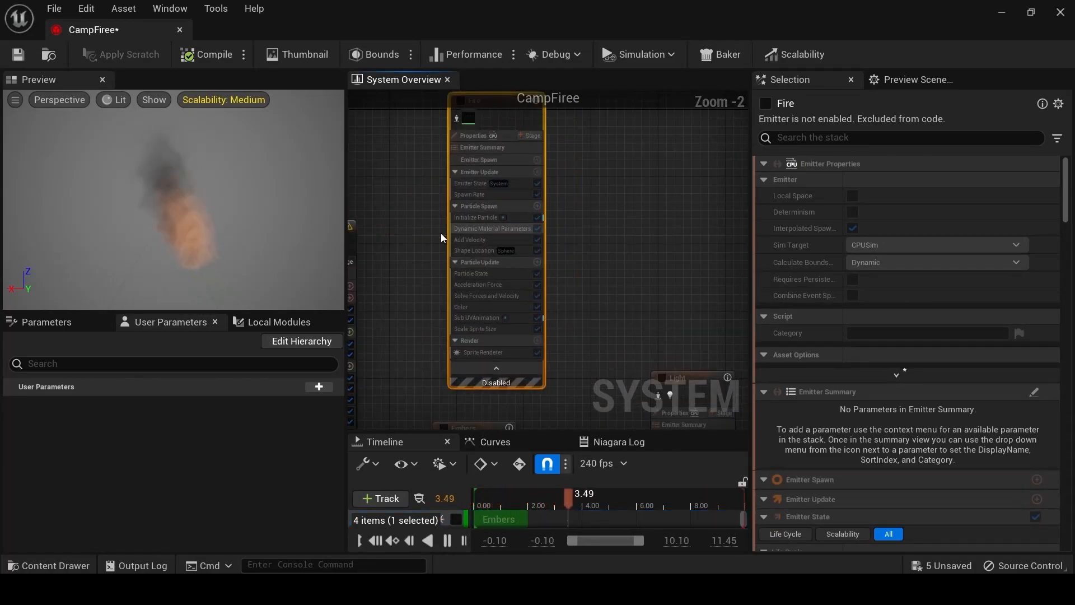
right_drag(442, 234, 531, 210)
Duplicate the Smoke1 emitter and place the copy directly beside the Fire emitter.
click(419, 201)
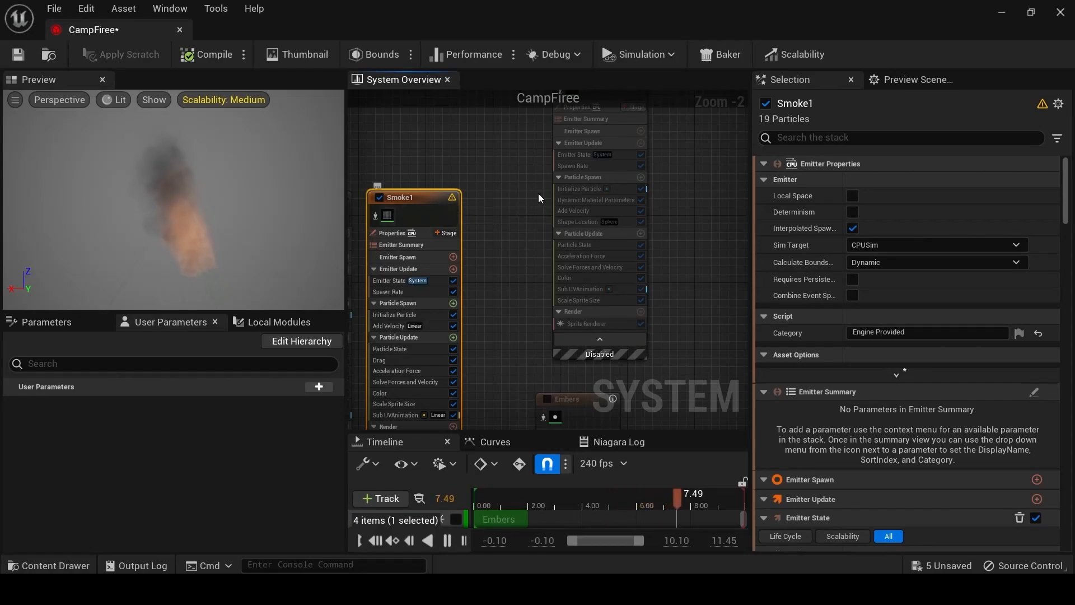
right_drag(700, 176, 546, 227)
click(585, 170)
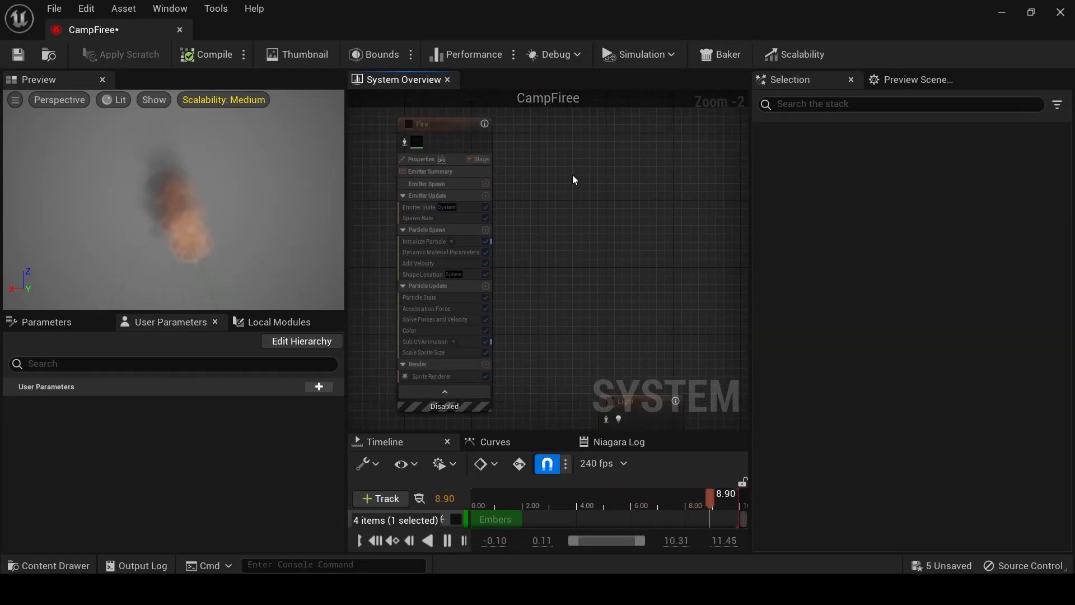
key(ctrl+v)
drag(608, 173, 543, 128)
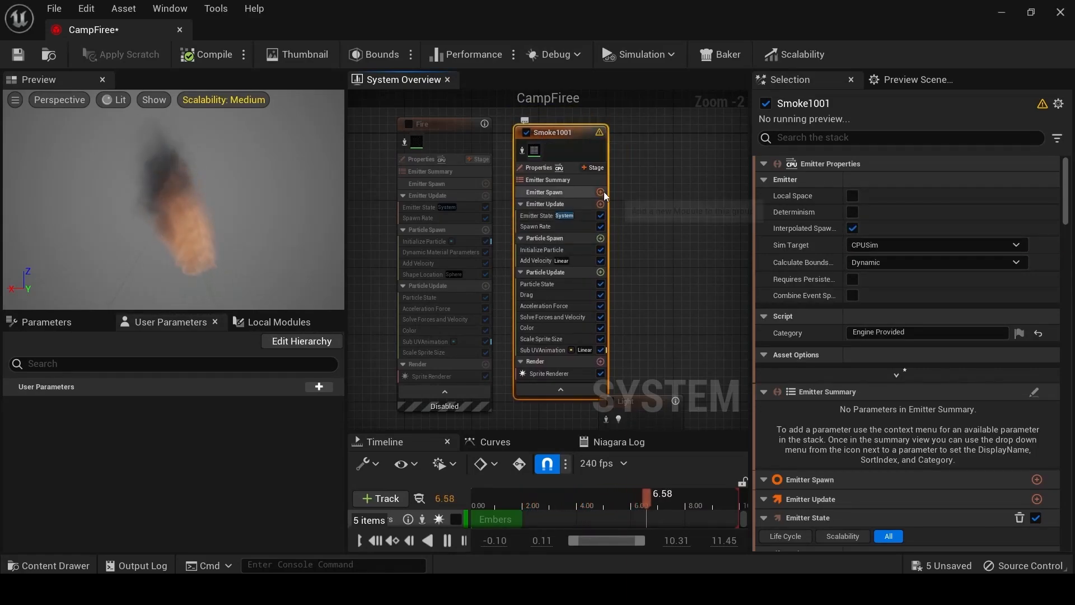
scroll(632, 204, up, 2)
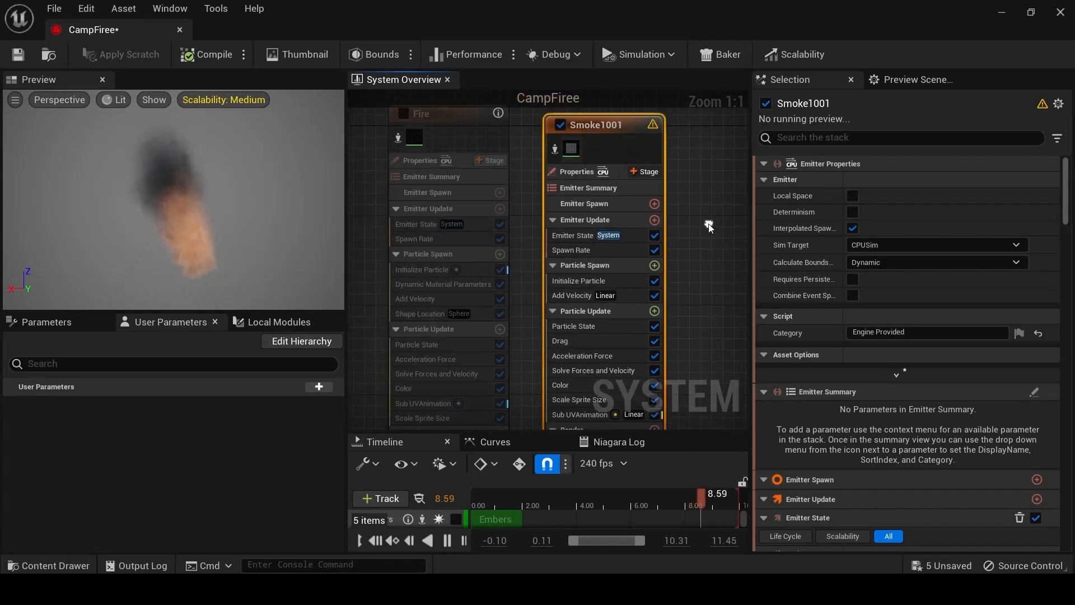
Show the Sprite Renderer settings of the Smoke1001 copy and disable the original Smoke1 emitter.
click(576, 152)
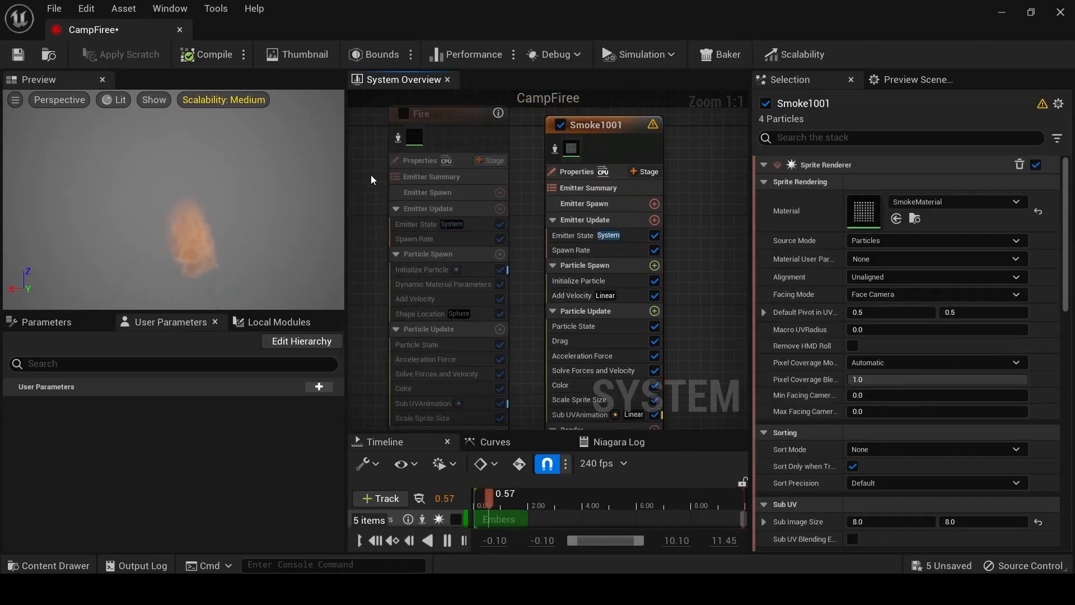
right_drag(370, 174, 587, 90)
right_drag(536, 243, 733, 264)
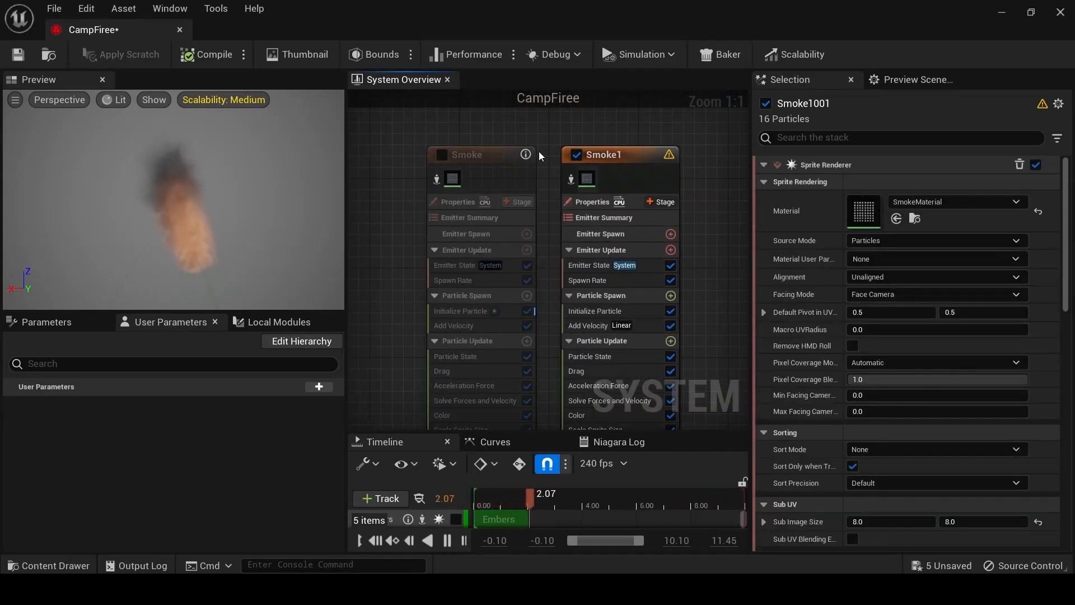
click(576, 157)
right_drag(718, 157, 662, 162)
right_drag(595, 297, 609, 144)
scroll(625, 245, down, 5)
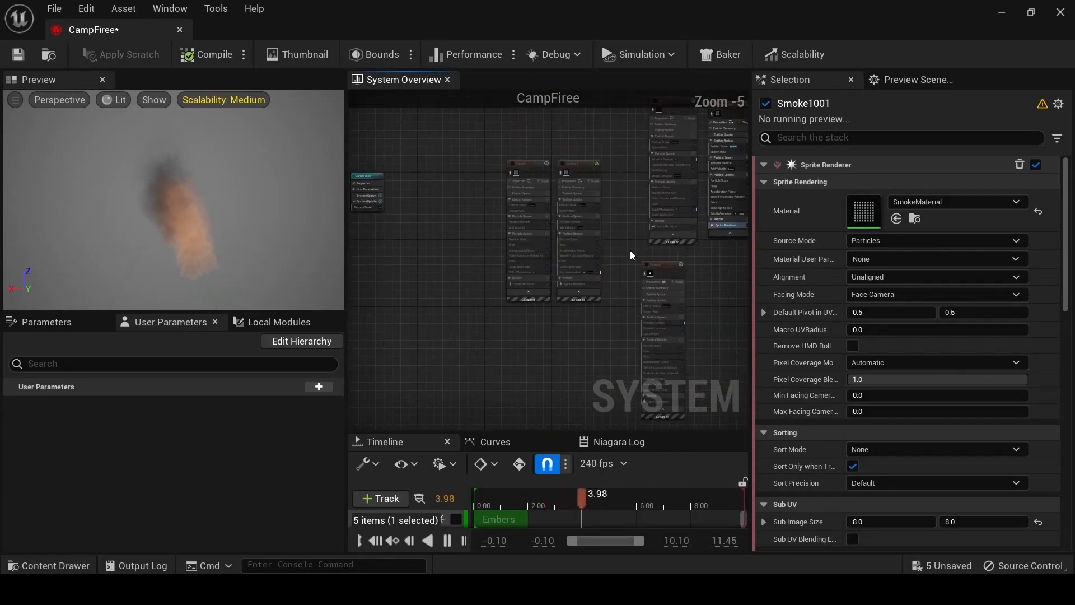
Set the material of Smoke1001's Sprite Renderer to FireMat.
right_drag(630, 251, 489, 284)
scroll(507, 175, up, 1)
right_drag(491, 157, 420, 192)
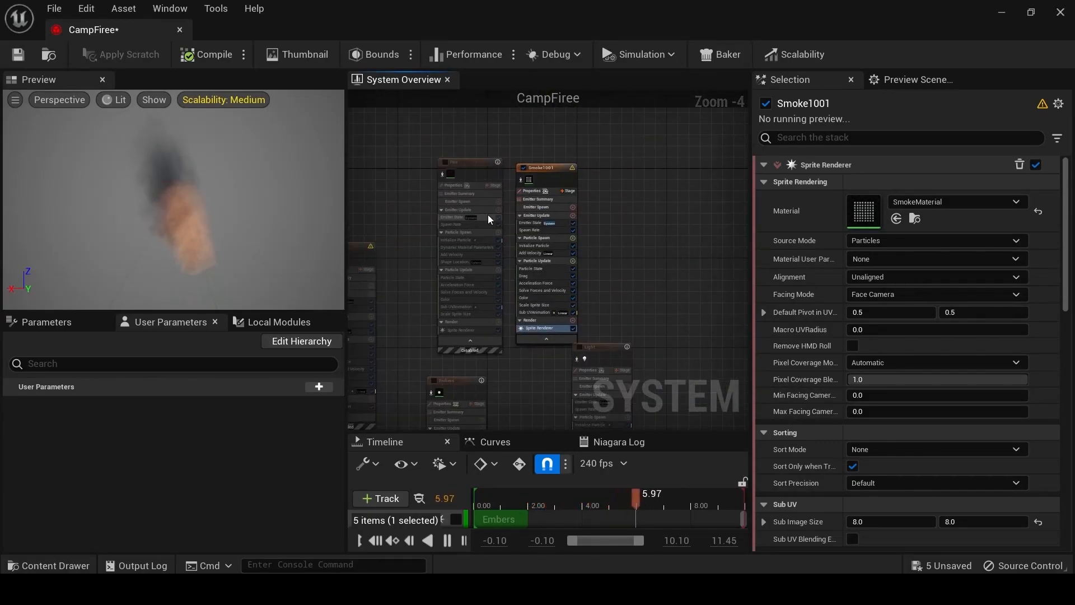
scroll(488, 214, up, 3)
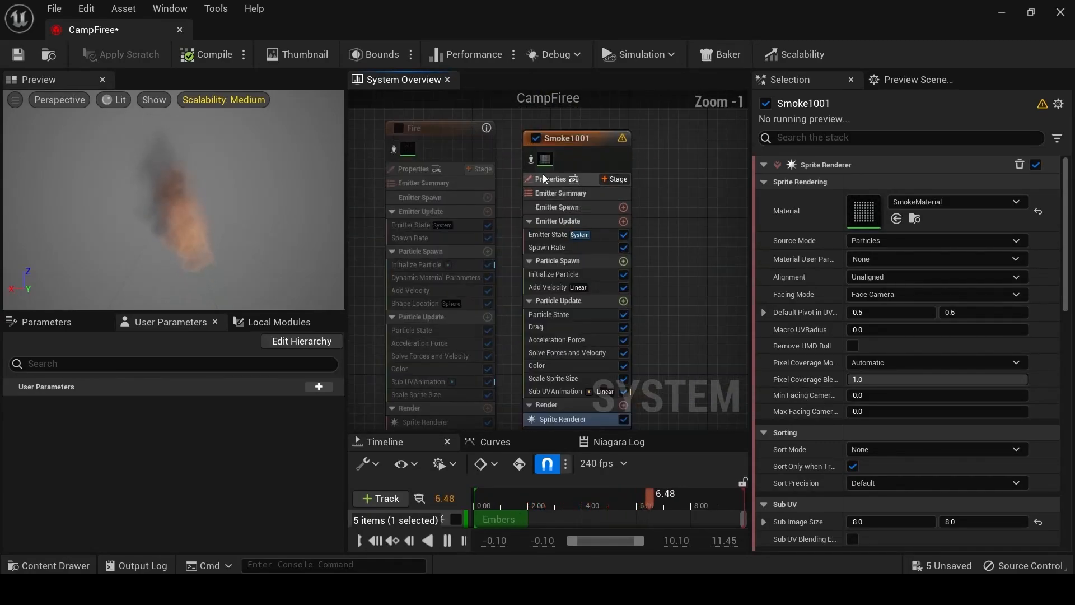
click(972, 208)
text(f)
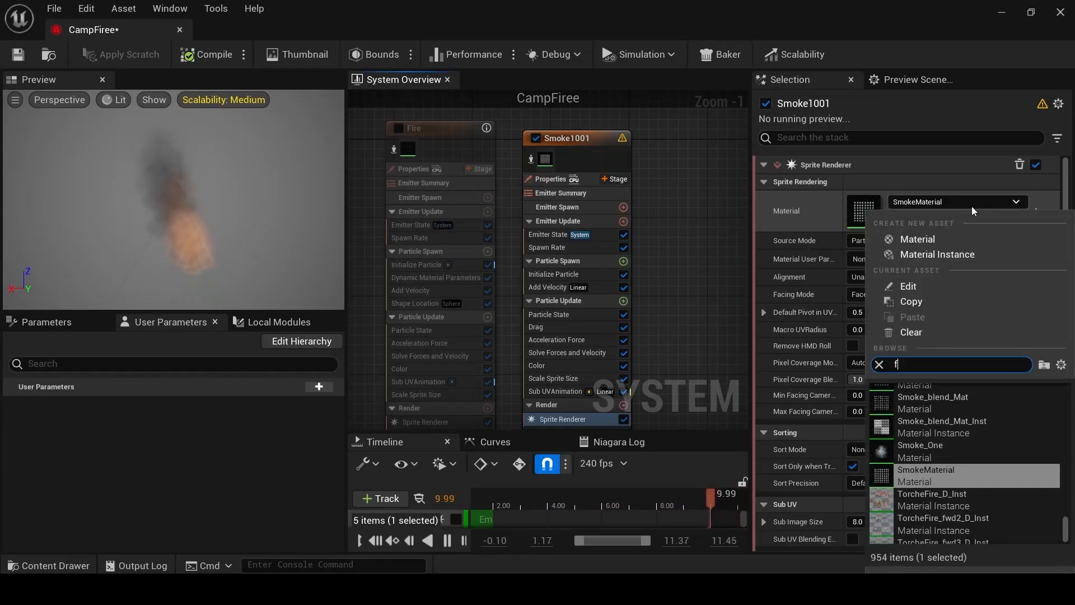
text(iremat)
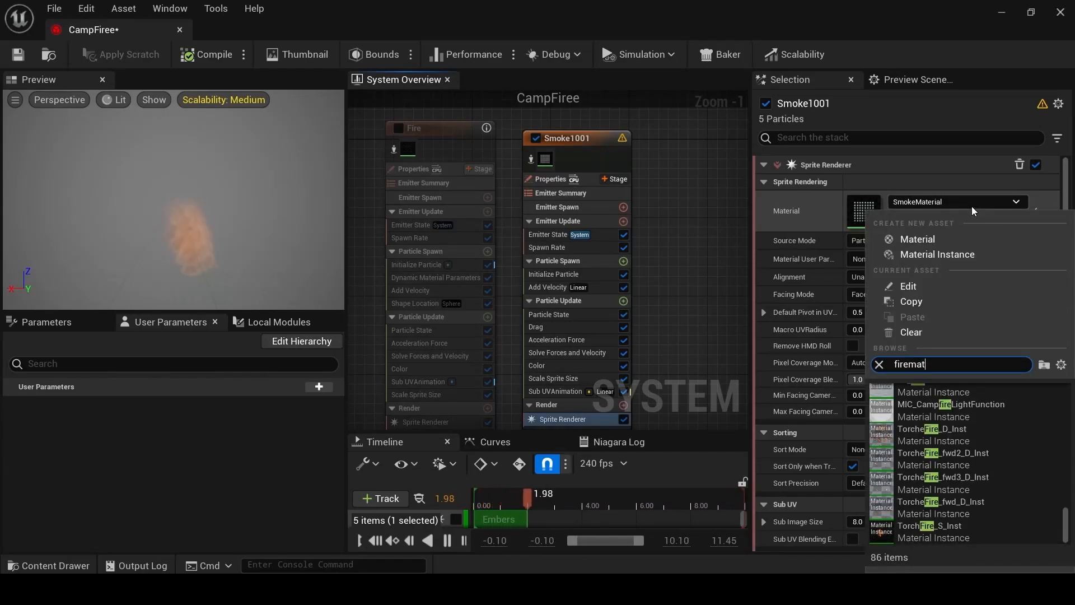
click(949, 401)
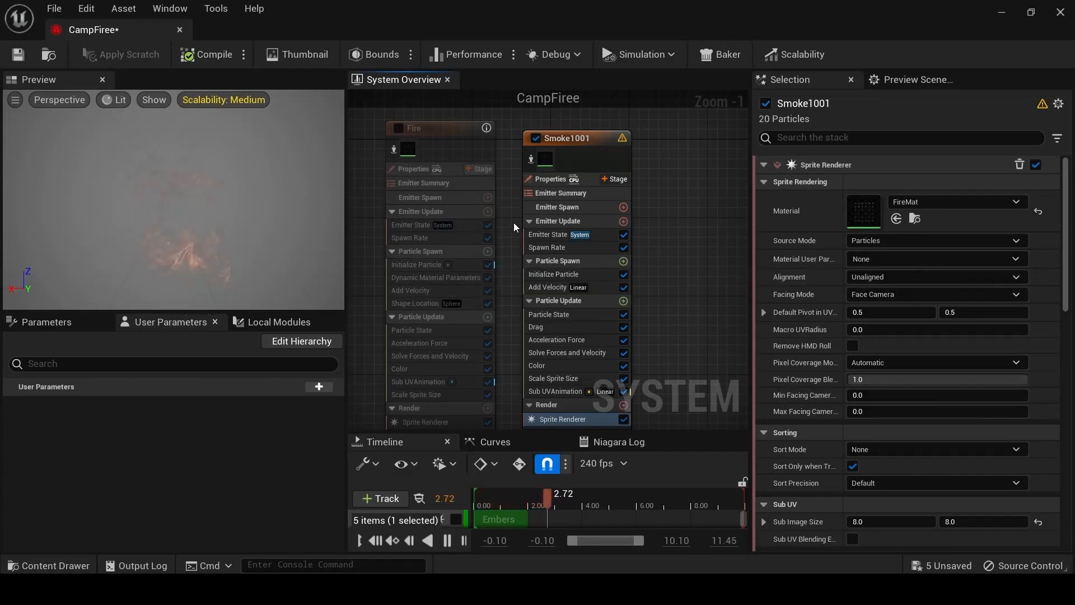
Examine FireMat's material graph, from its texture and Particle SubUV inputs to the Emissive Color and Opacity outputs, and close it.
double_click(854, 221)
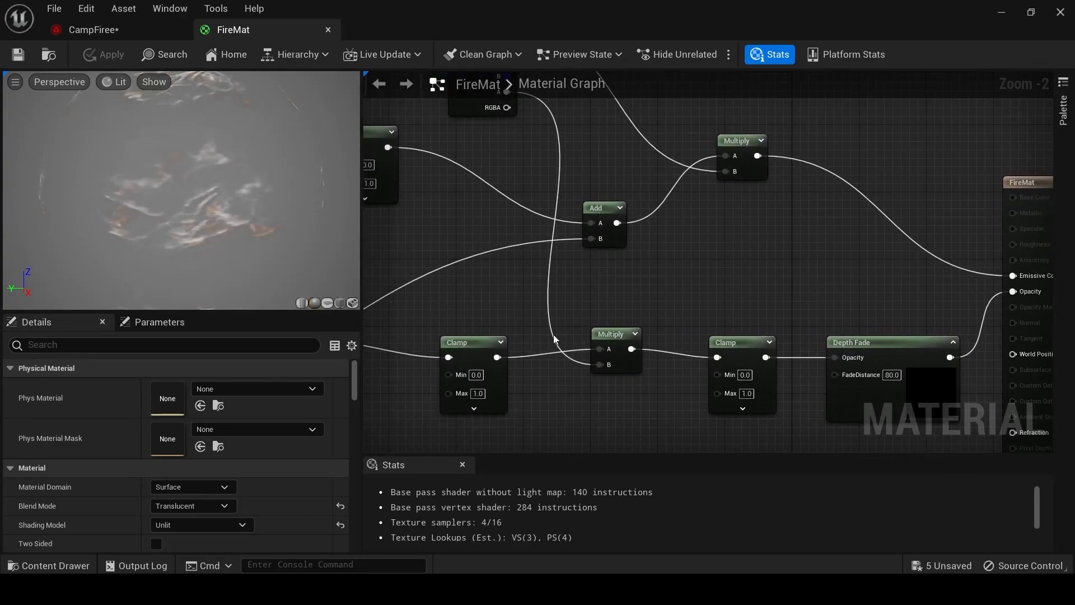
scroll(566, 320, down, 5)
scroll(612, 276, up, 3)
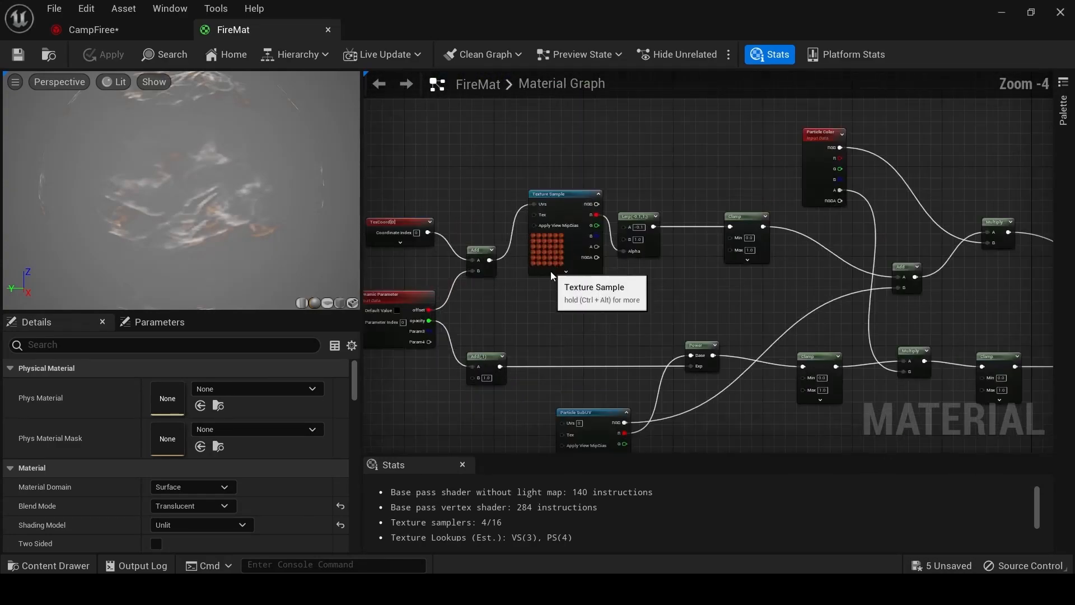
right_drag(570, 331, 559, 245)
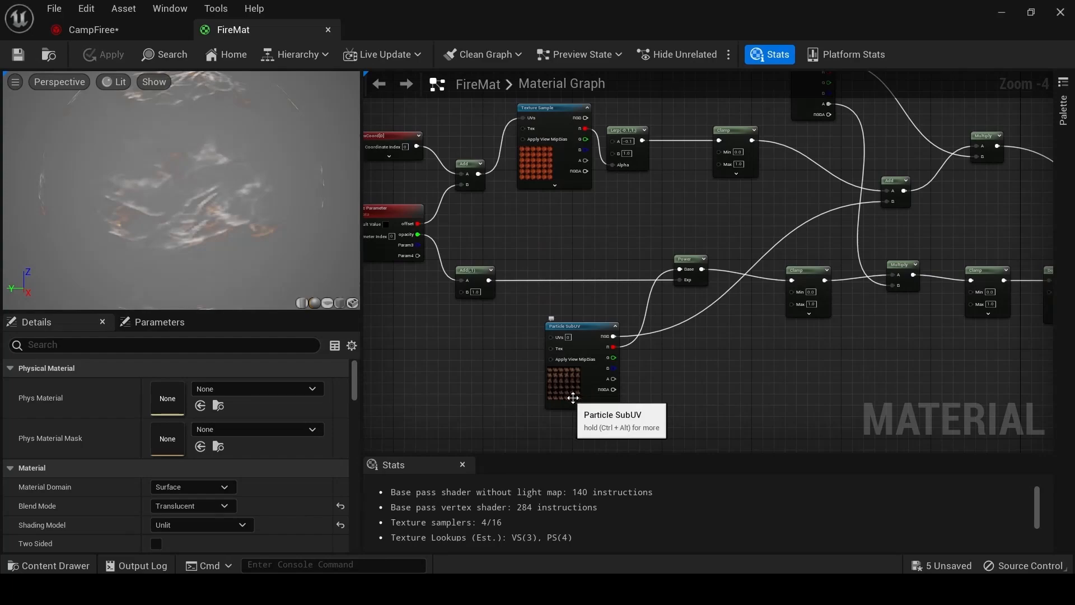
right_drag(567, 296, 664, 307)
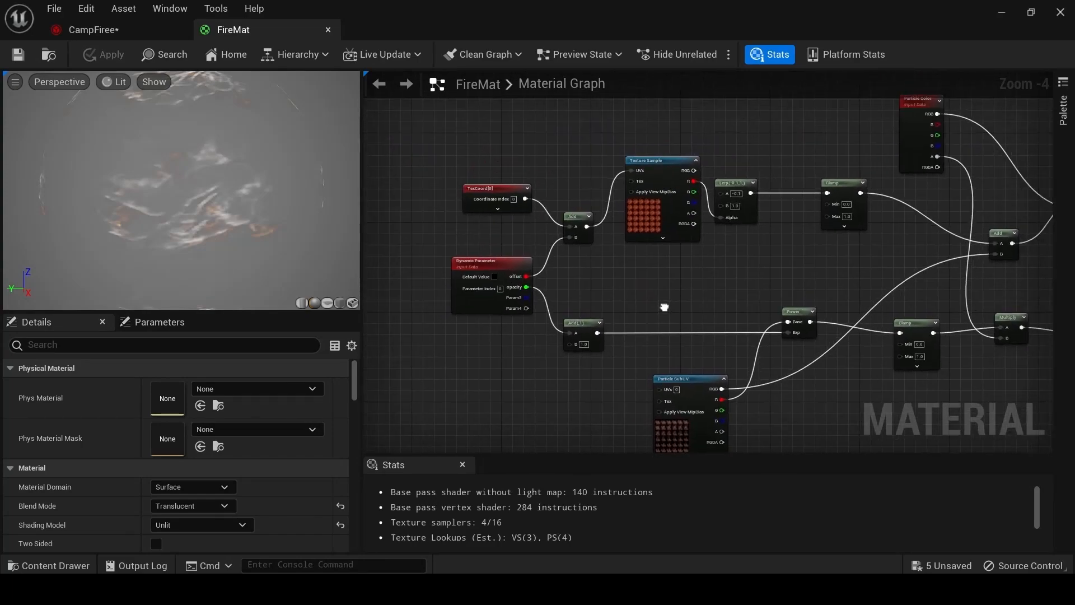
right_drag(829, 281, 369, 306)
right_drag(682, 325, 842, 238)
right_drag(578, 226, 649, 252)
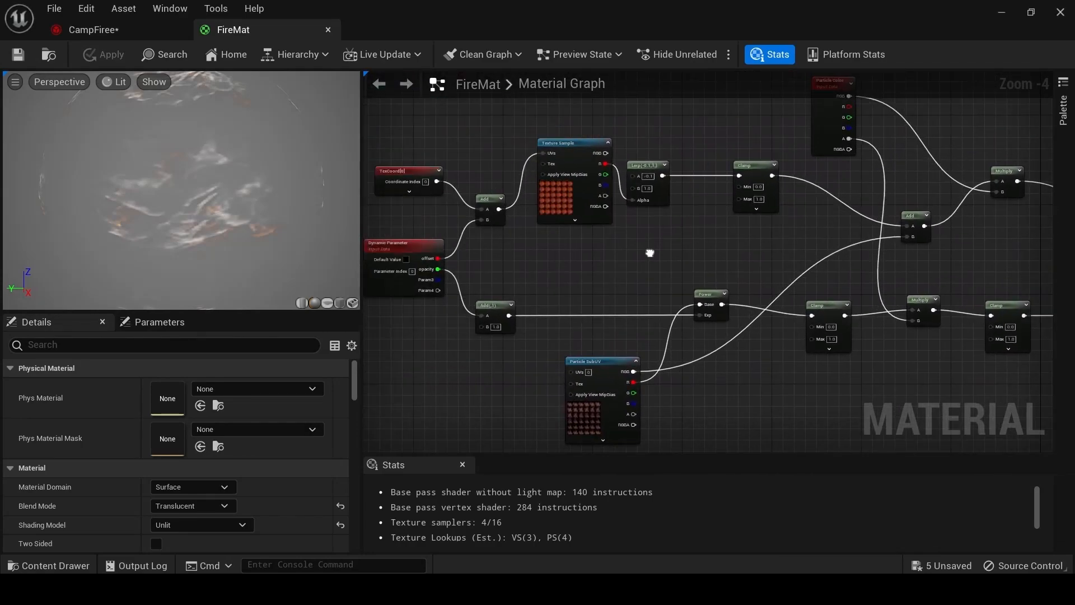
scroll(661, 227, up, 1)
right_drag(851, 300, 713, 270)
right_drag(950, 264, 640, 267)
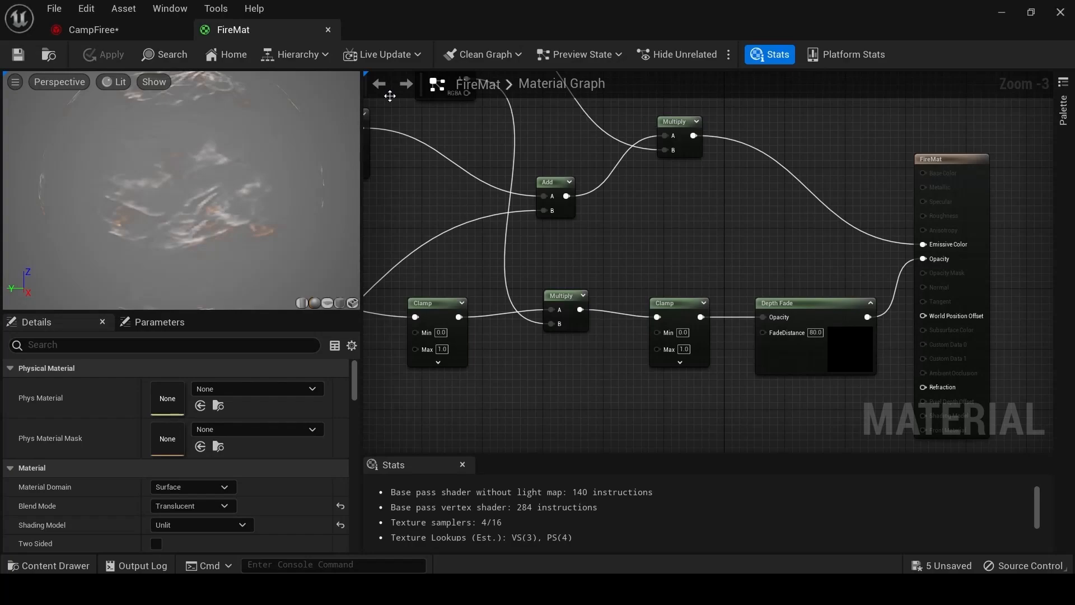
click(329, 30)
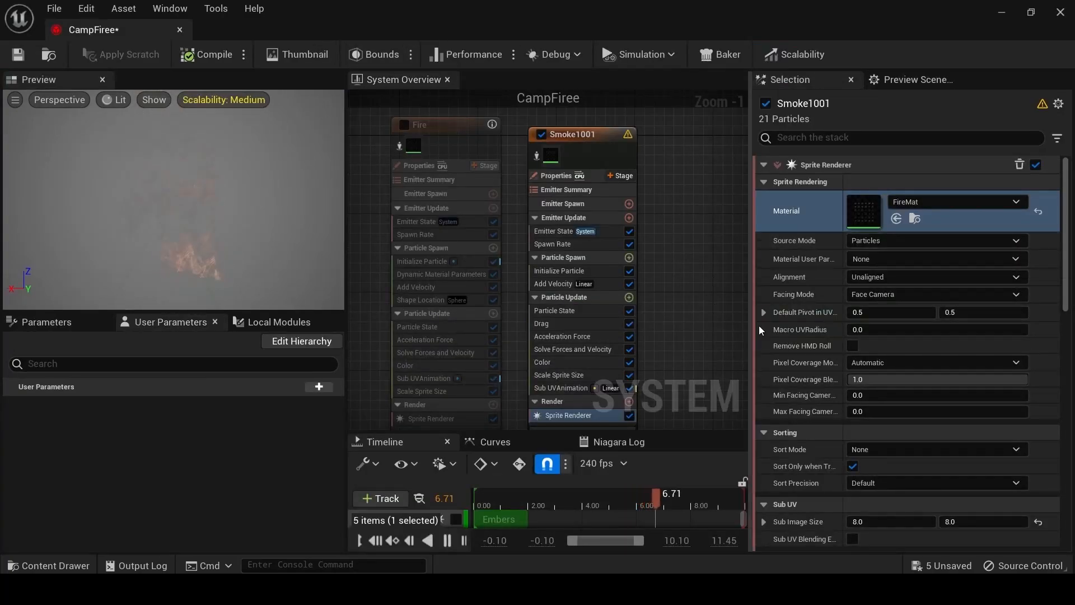
Check the Fire emitter's Sprite Renderer and set Smoke1001's Sub Image Size to 6 by 6.
right_drag(701, 306, 727, 295)
click(445, 139)
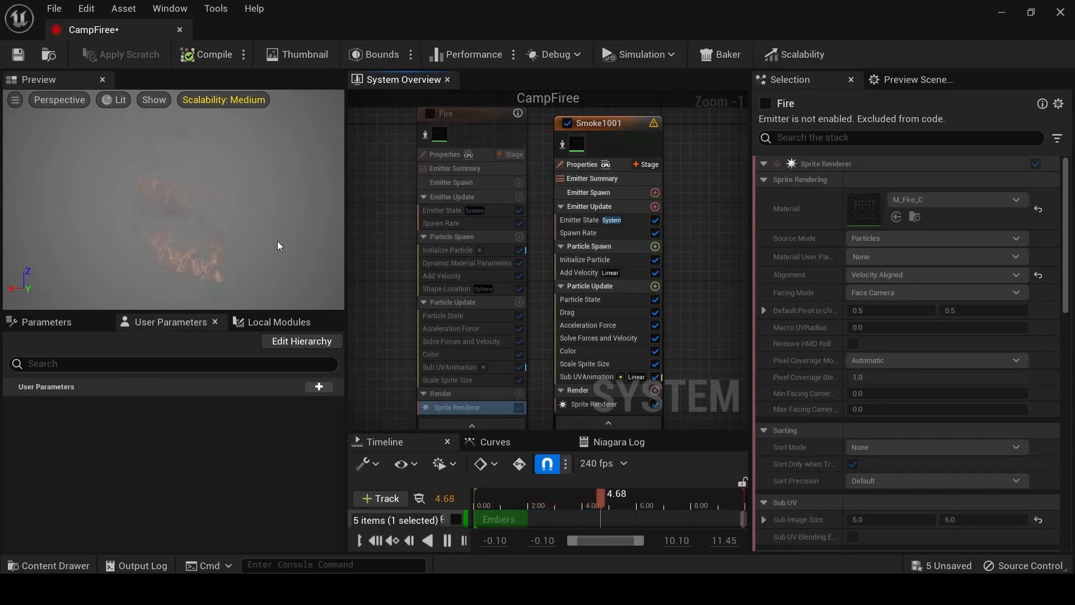
click(601, 151)
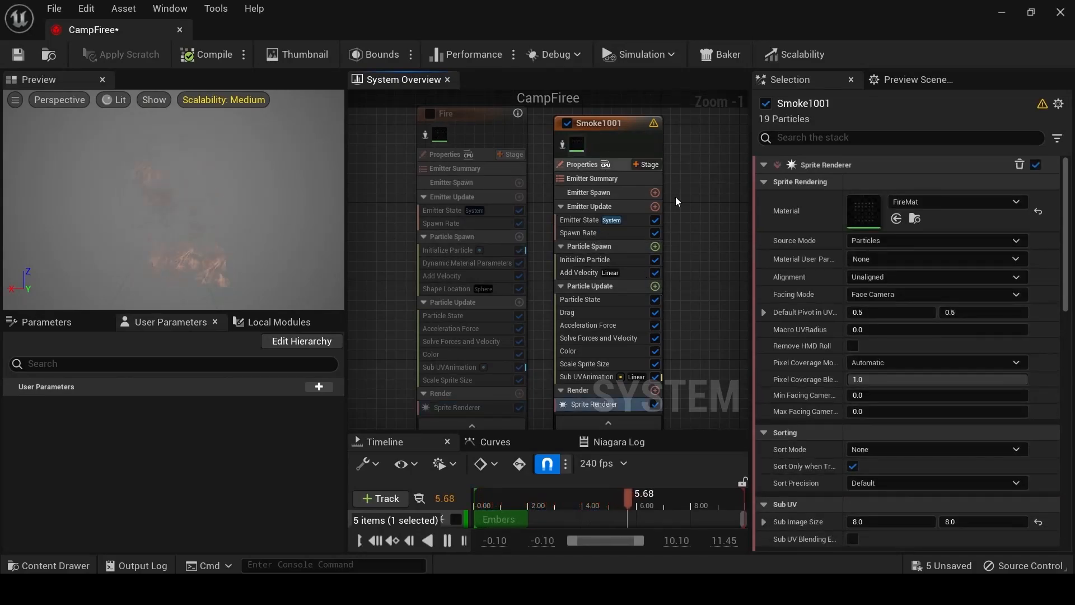
click(889, 521)
text(6)
click(975, 517)
text(6)
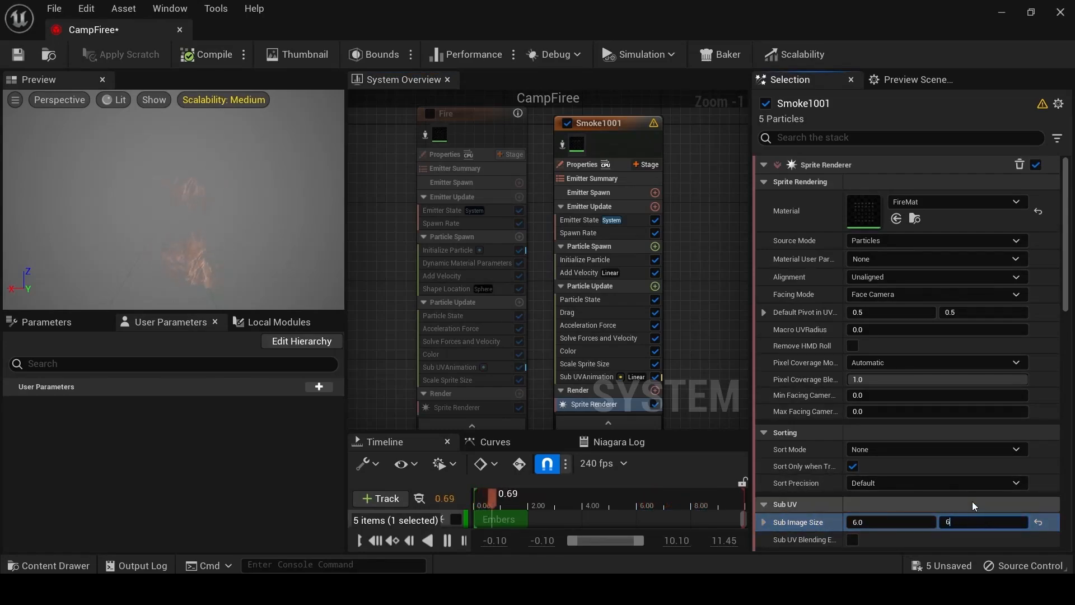
click(972, 503)
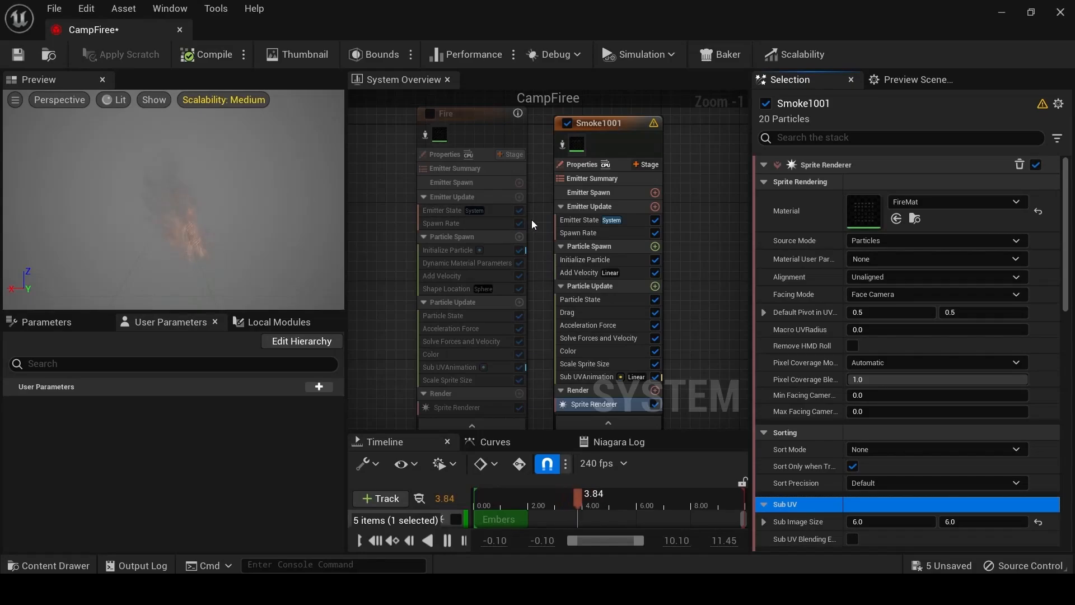
Compare the Emitter State and Spawn Rate modules with Fire's and set Smoke1001's SpawnRate to 15.
click(435, 213)
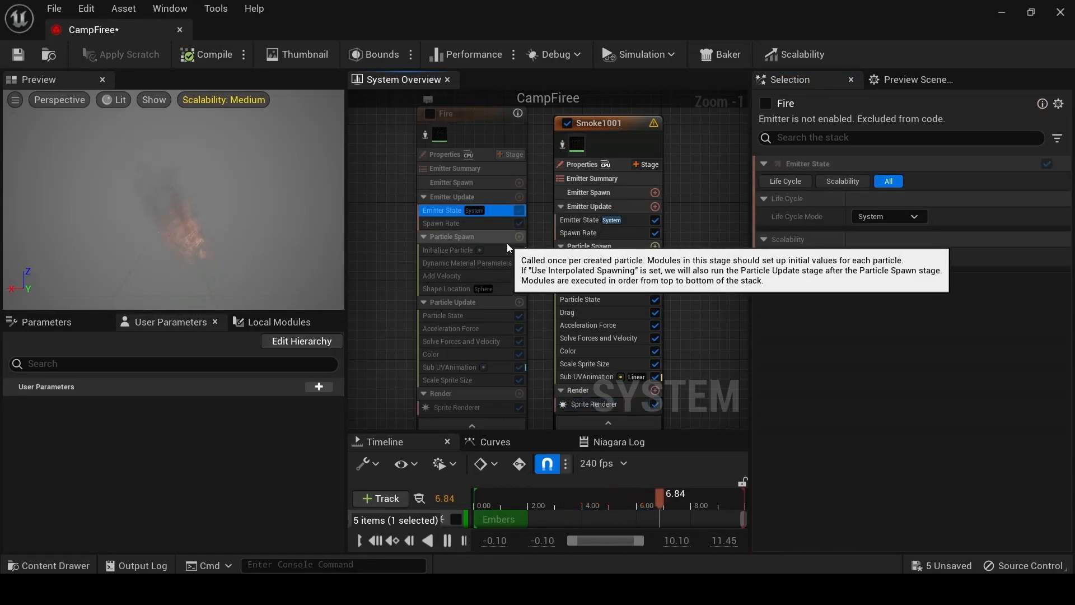
click(582, 220)
click(438, 225)
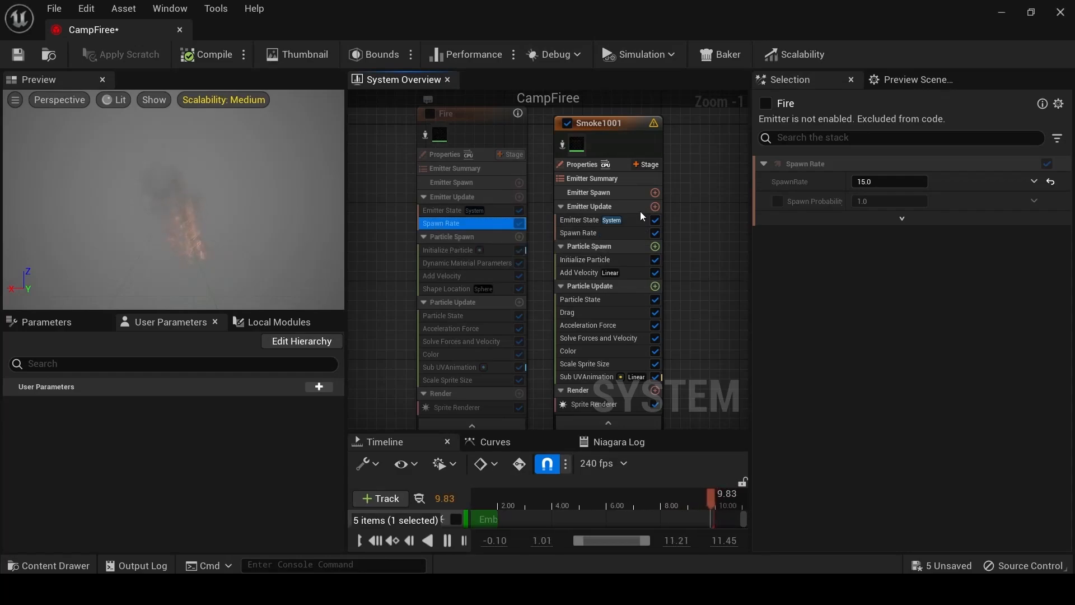
click(578, 232)
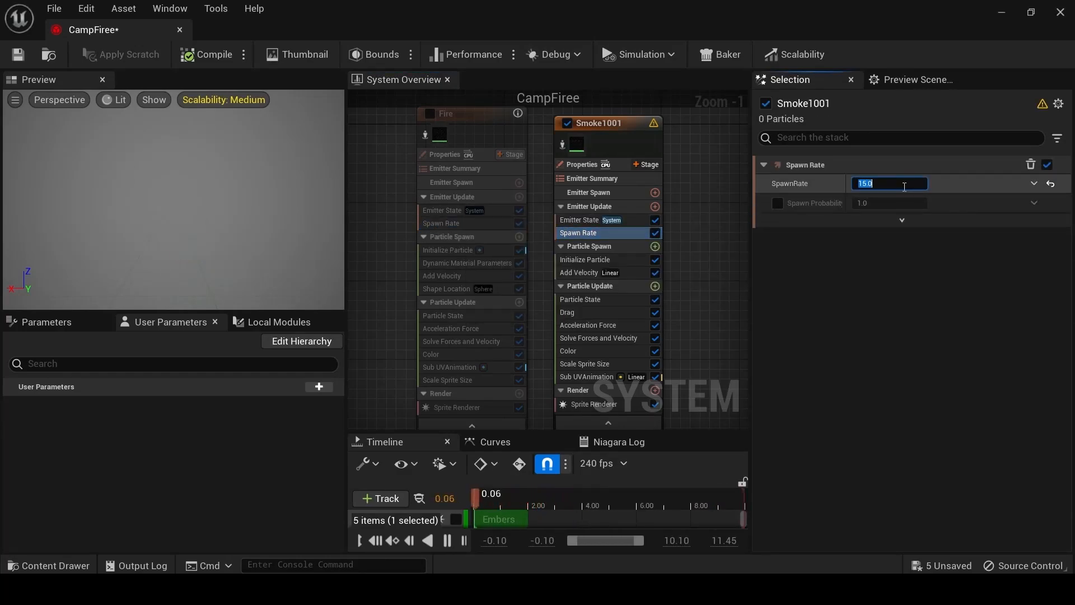
Check Fire's Initialize Particle module and set Smoke1001's Lifetime range to minimum 0.9 and maximum 1.2.
click(456, 255)
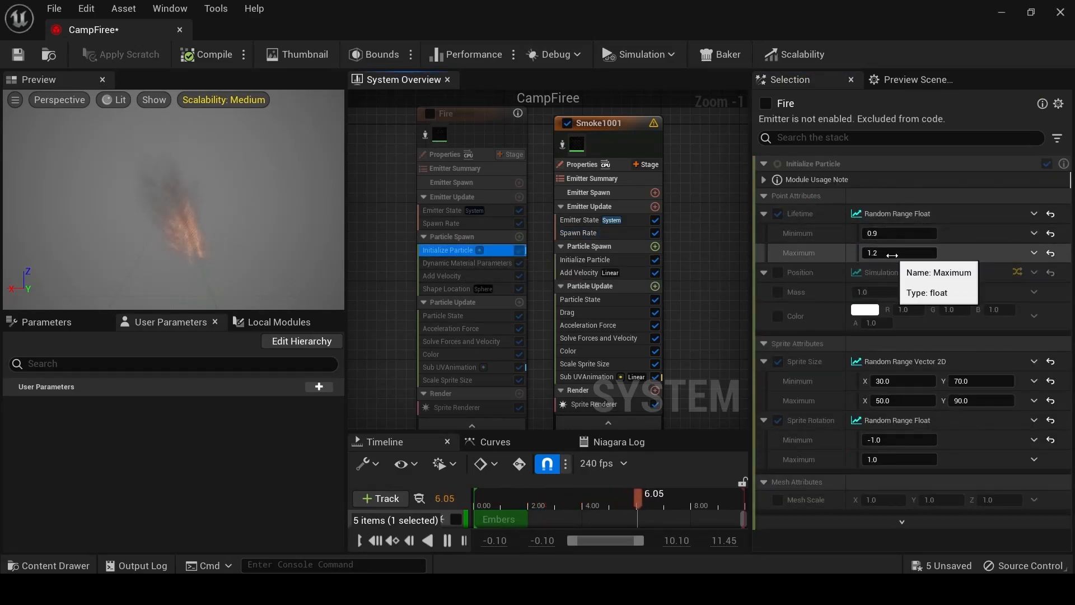
click(579, 261)
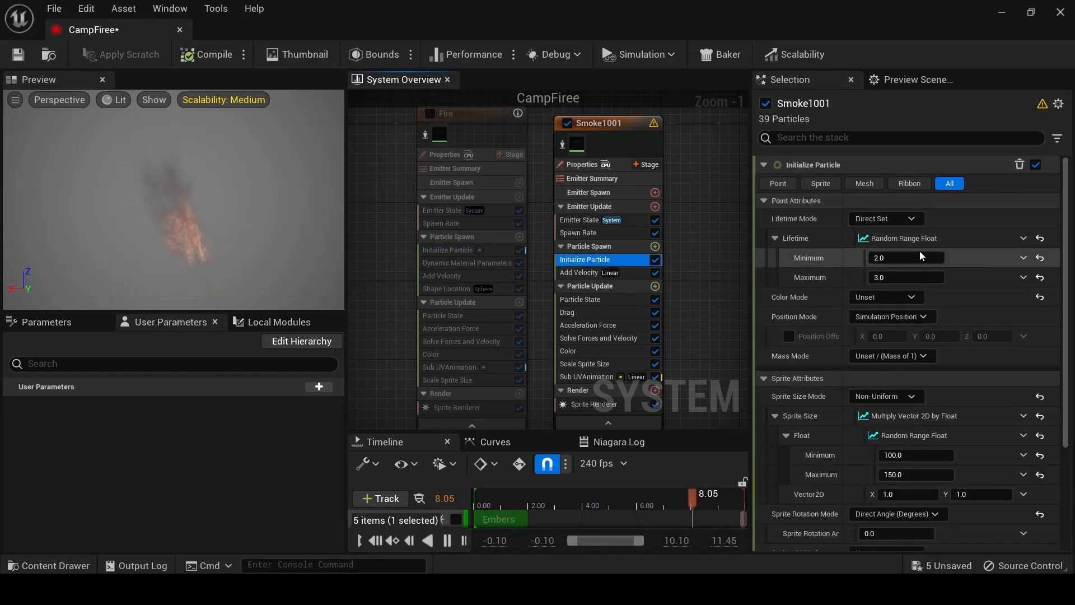
click(912, 257)
text(0)
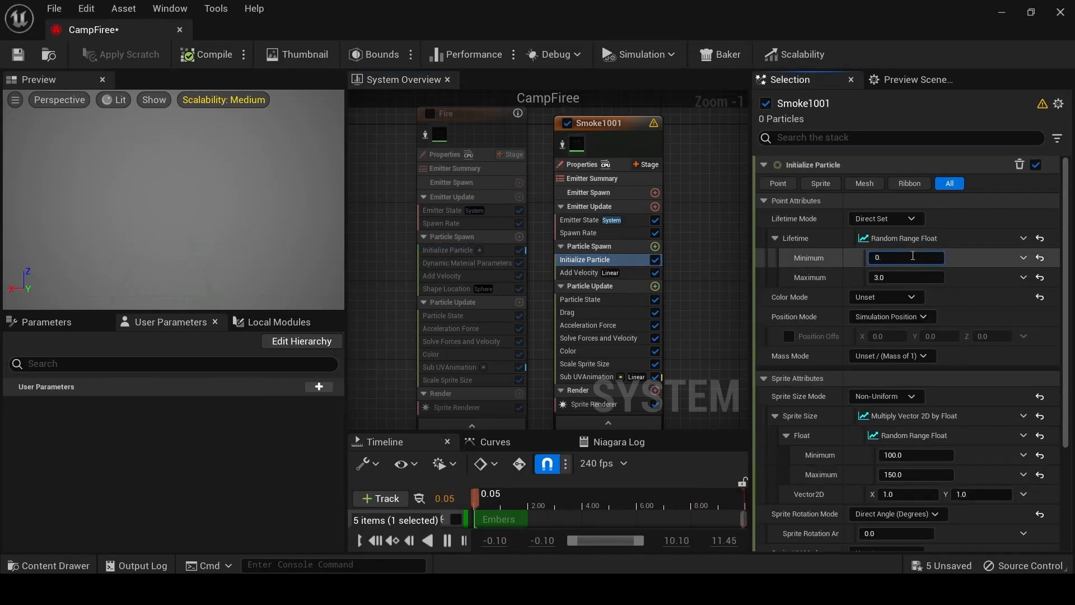
text(.9)
click(905, 277)
text(1.2)
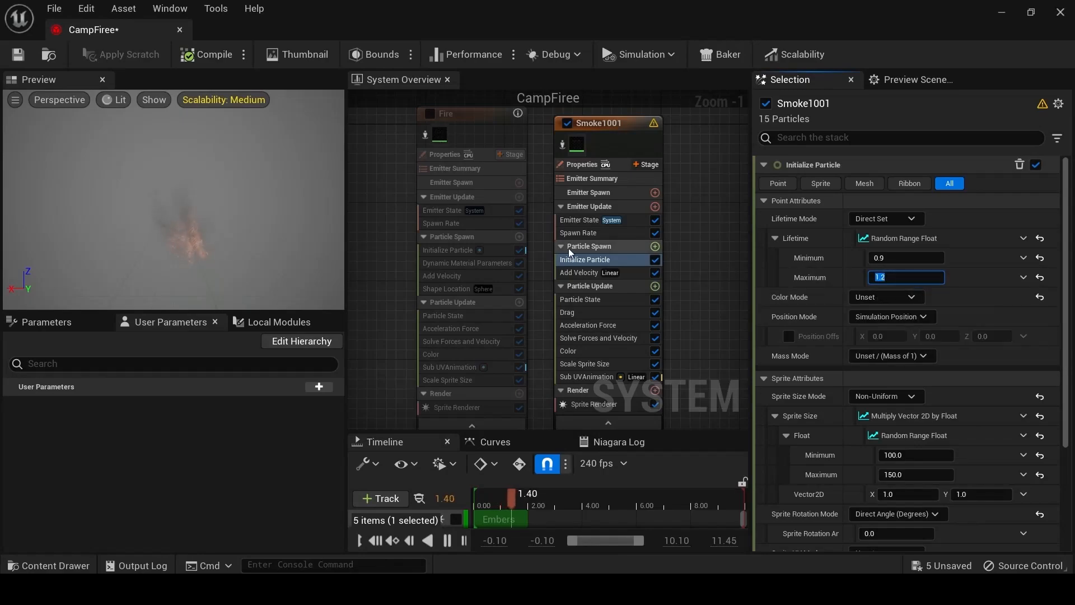
Compare Initialize Particle with Fire's and reset Smoke1001's Sprite Size input, removing its Random Range Float and Multiply Vector 2D by Float.
click(462, 251)
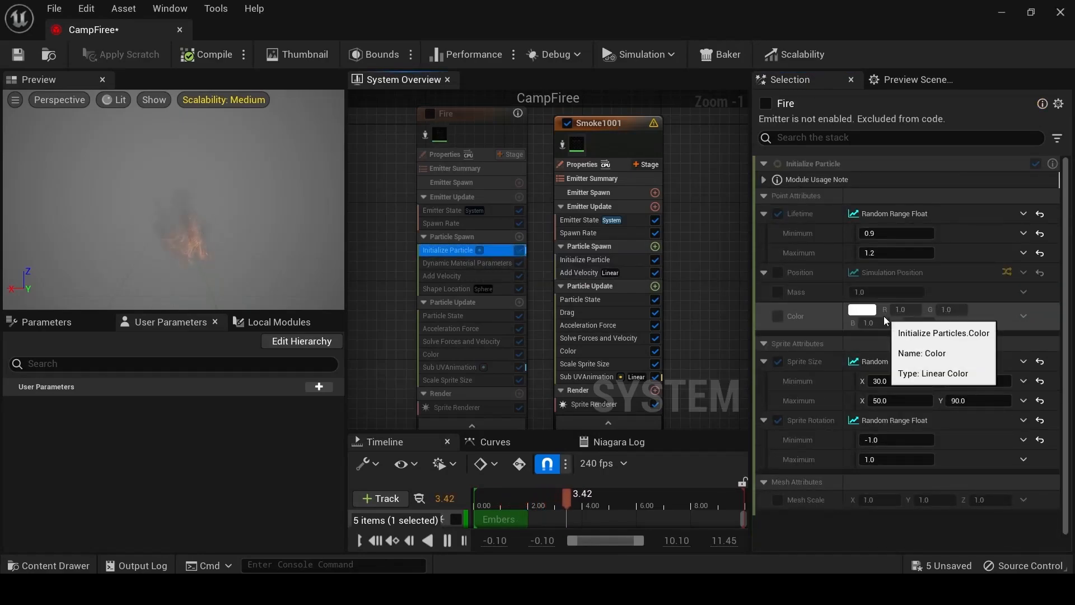
click(579, 260)
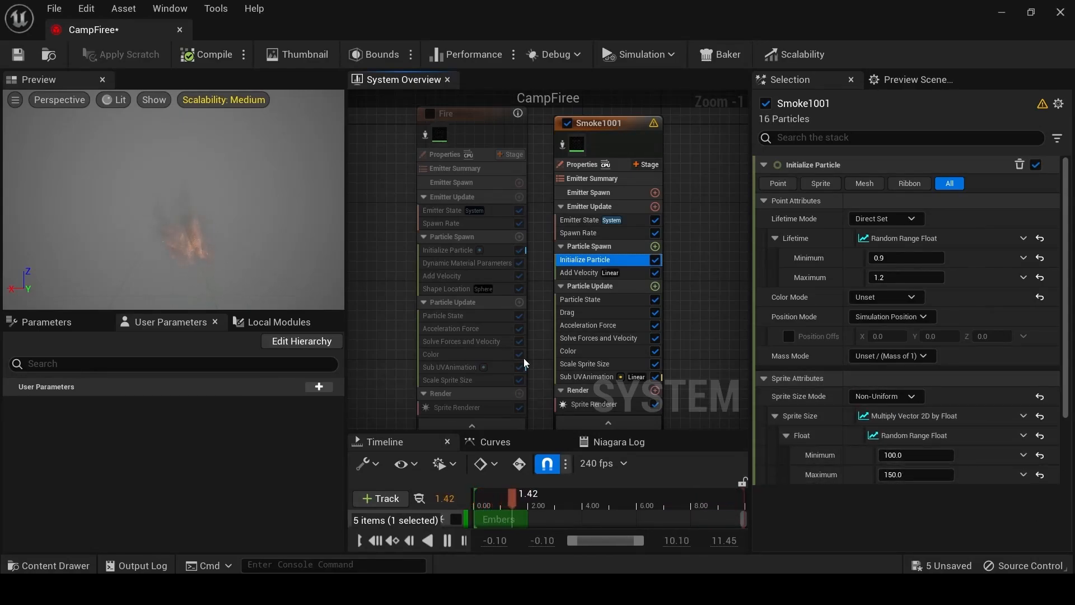
click(448, 251)
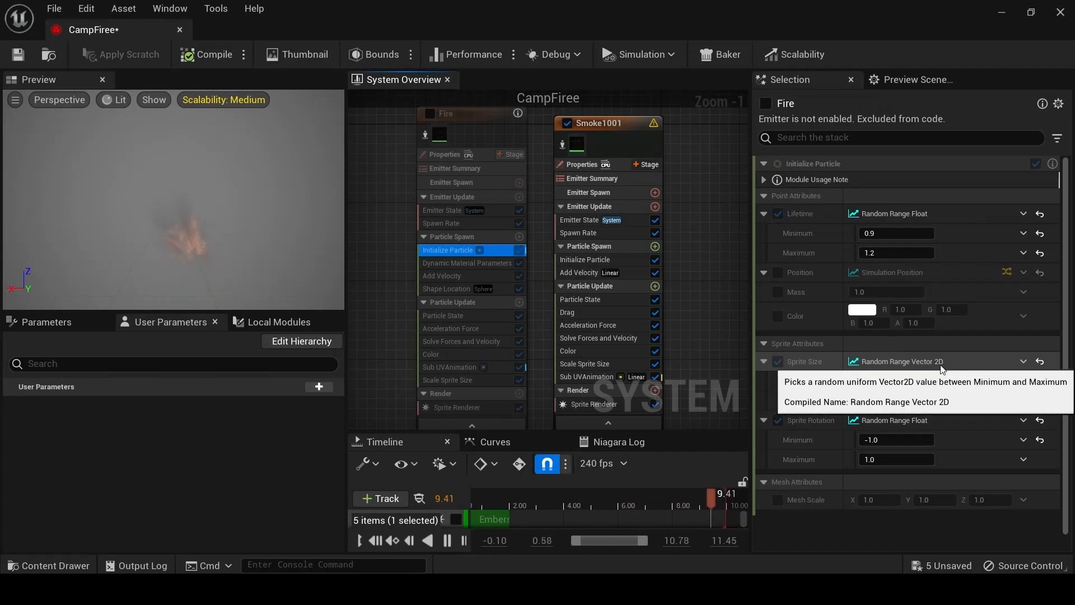
click(561, 258)
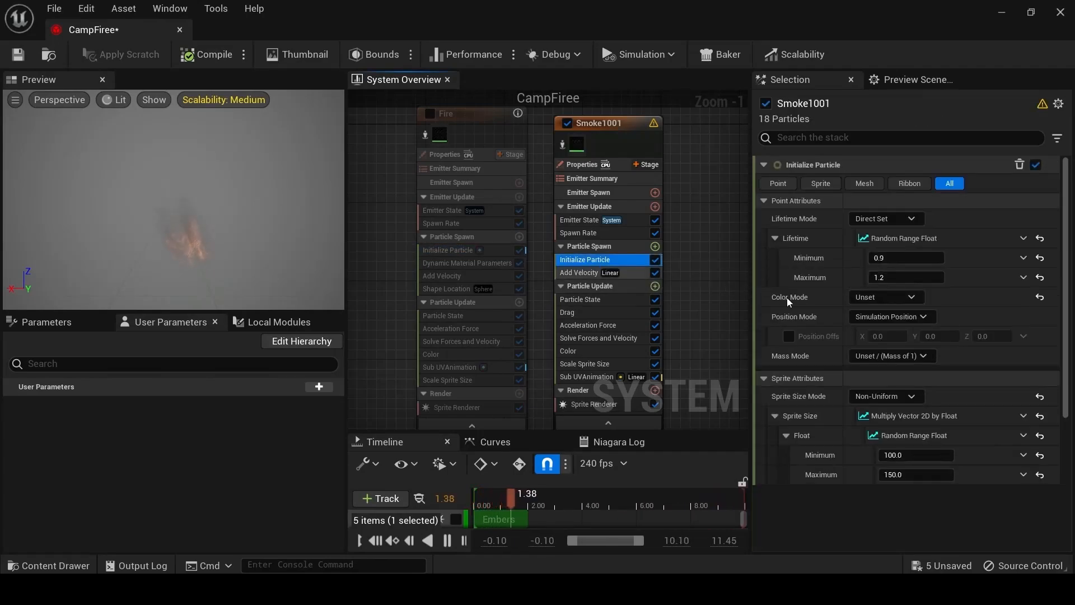
click(1040, 435)
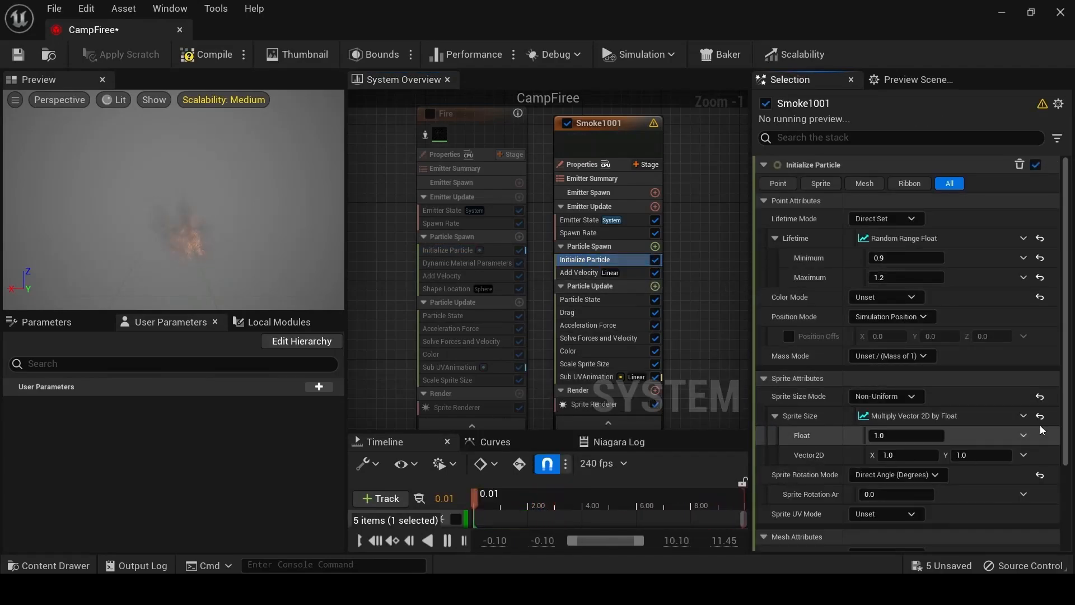
click(1040, 416)
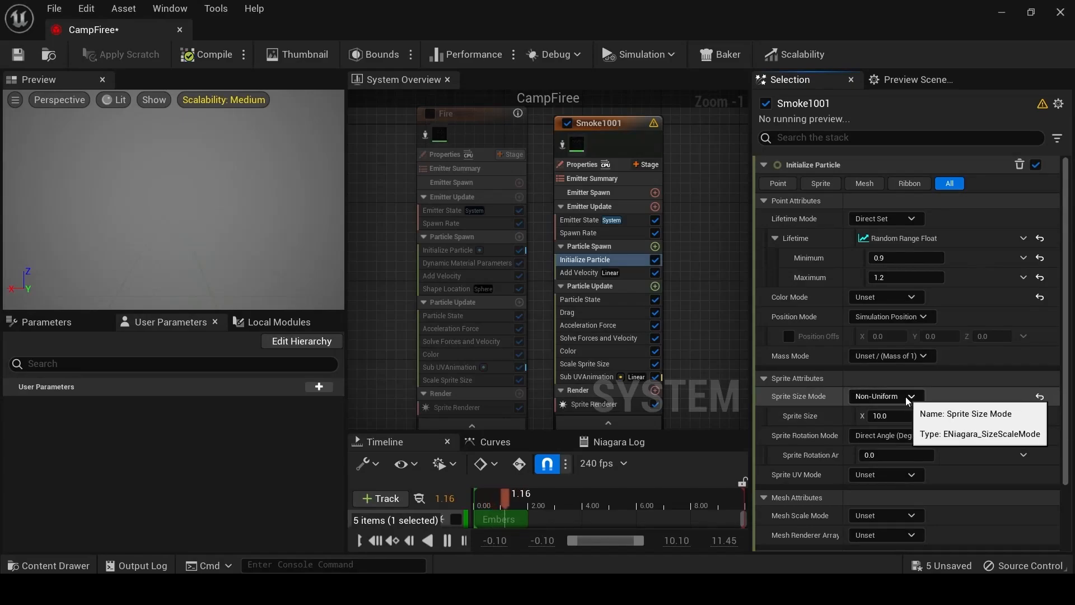
Try a Uniform sprite size driven by Random Range Float on Smoke1001, check it against Fire's and reset the input.
click(896, 396)
click(902, 428)
click(1023, 415)
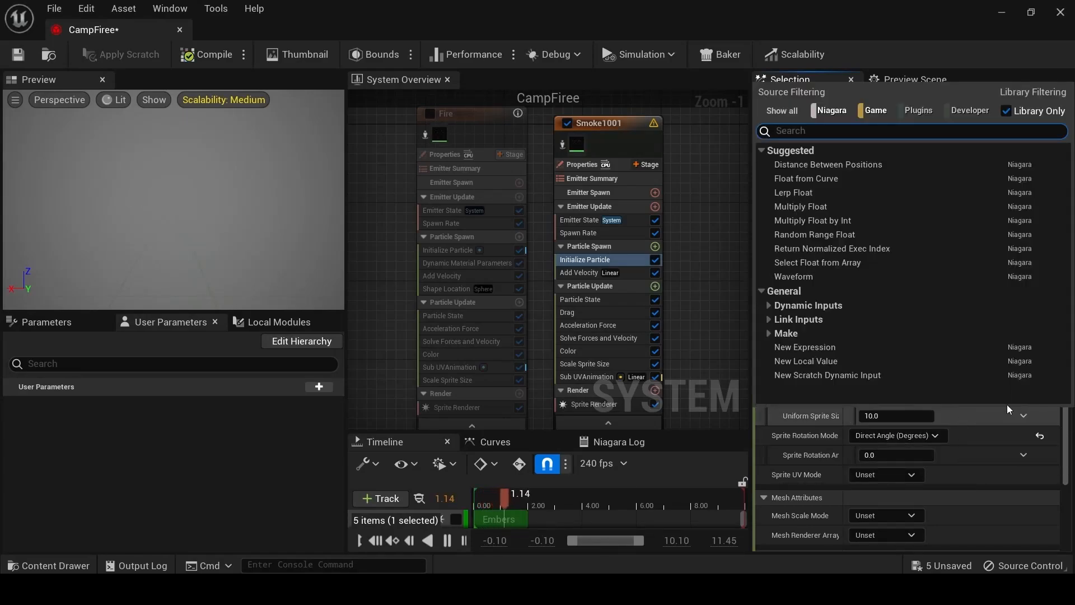
click(821, 234)
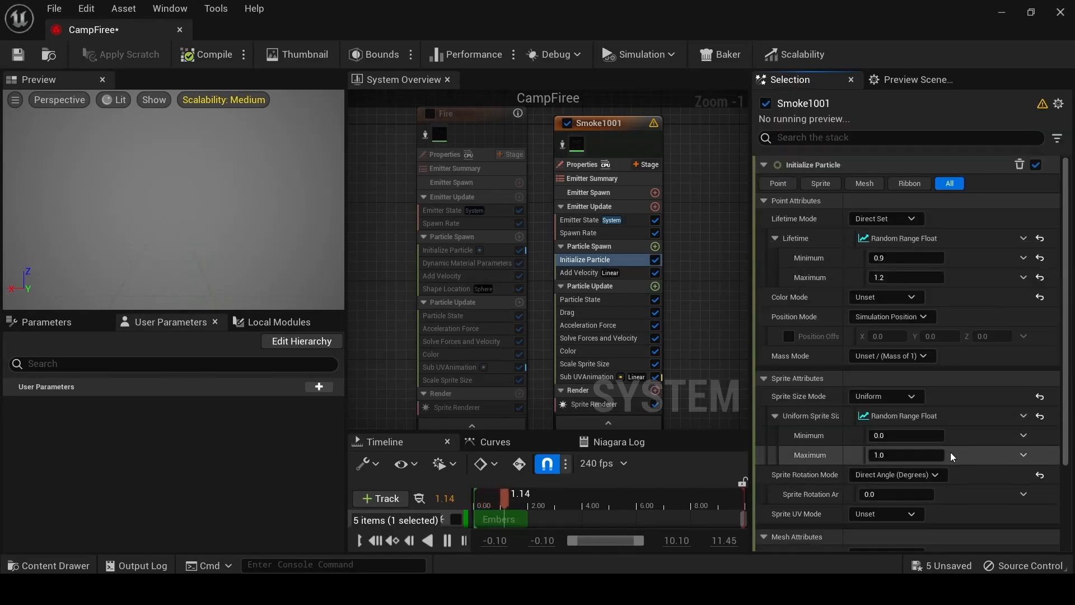
click(451, 251)
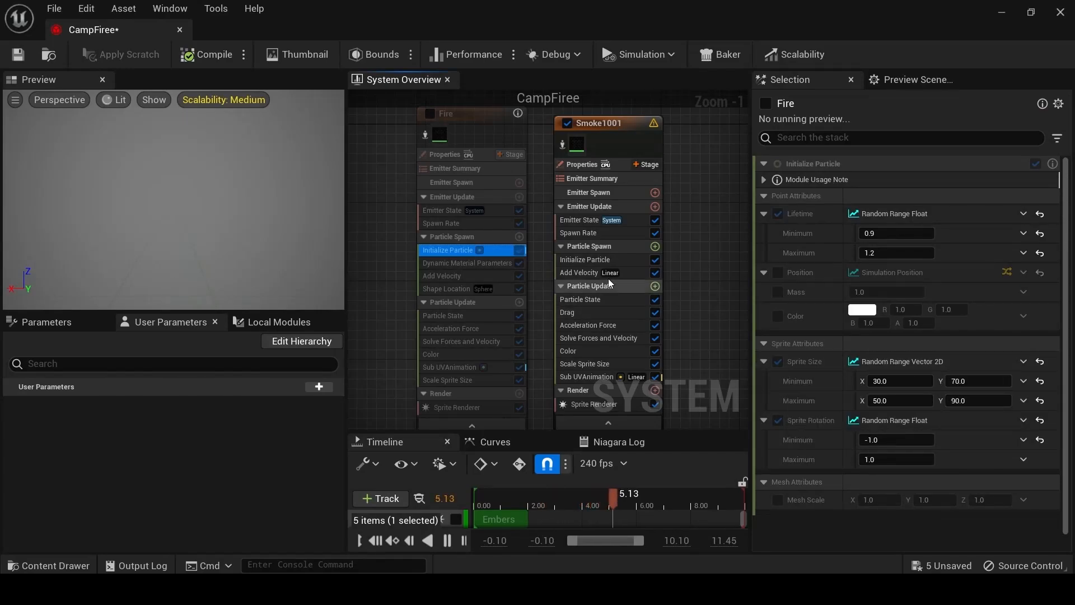
click(590, 258)
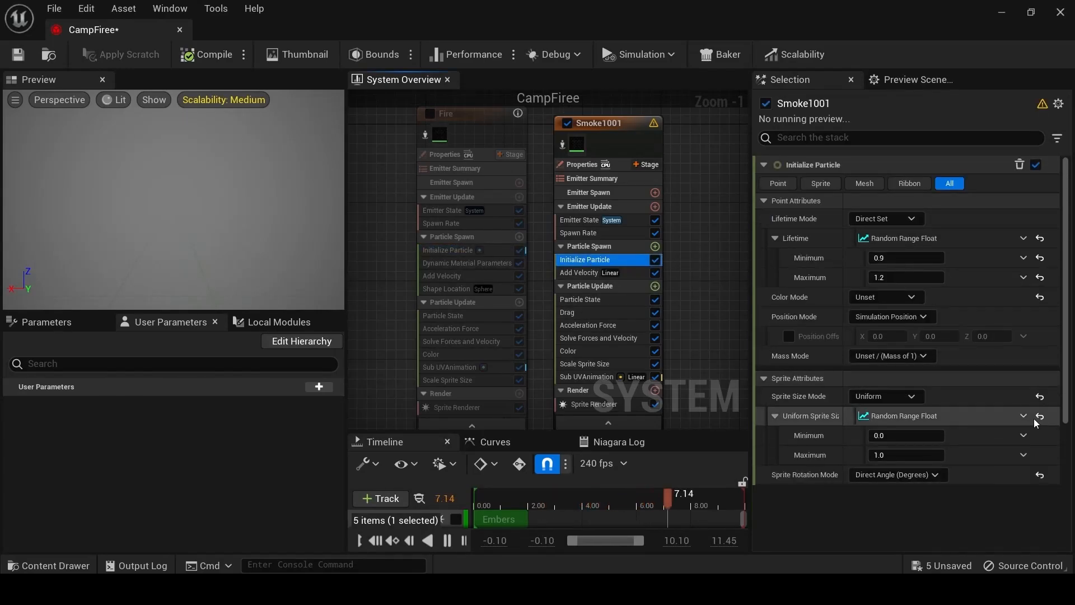
click(1039, 416)
click(1023, 415)
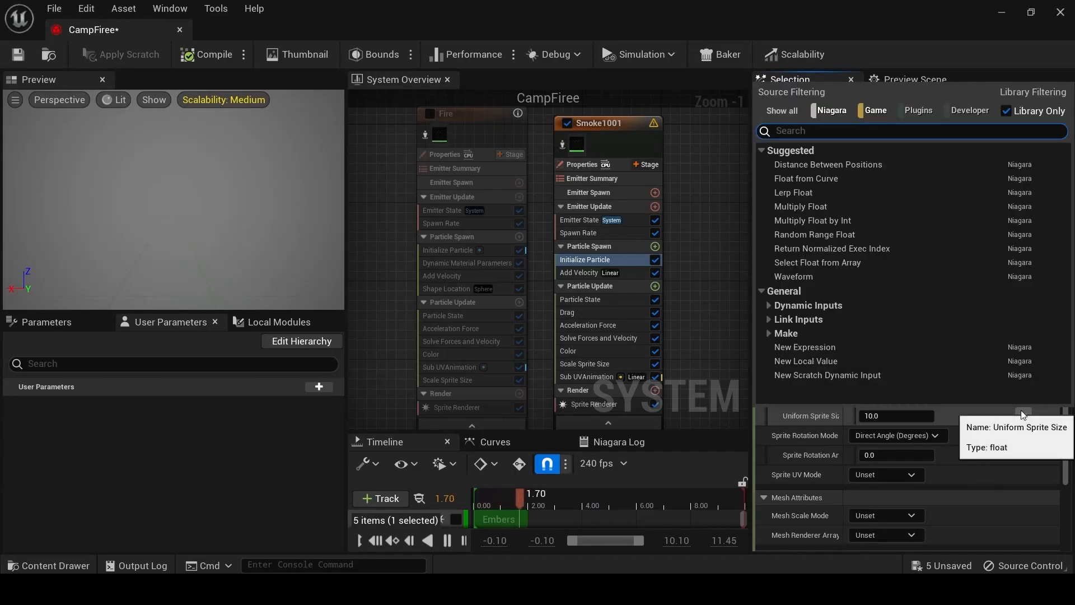
click(1021, 411)
Set Smoke1001's Sprite Size Mode to Non-Uniform and drive Sprite Size with Random Range Vector 2D.
click(895, 395)
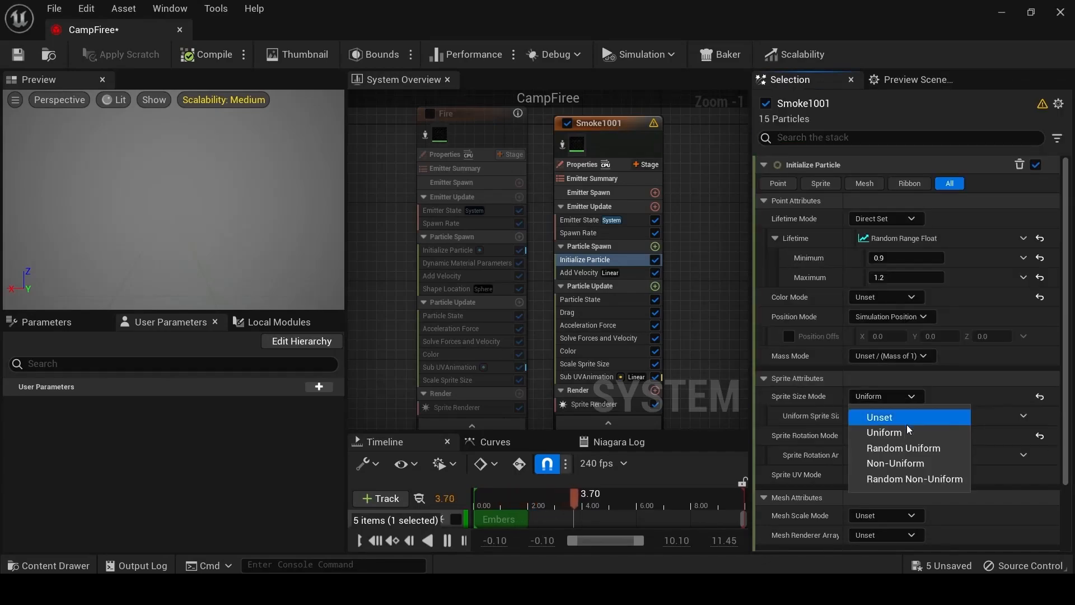
click(901, 463)
click(1023, 415)
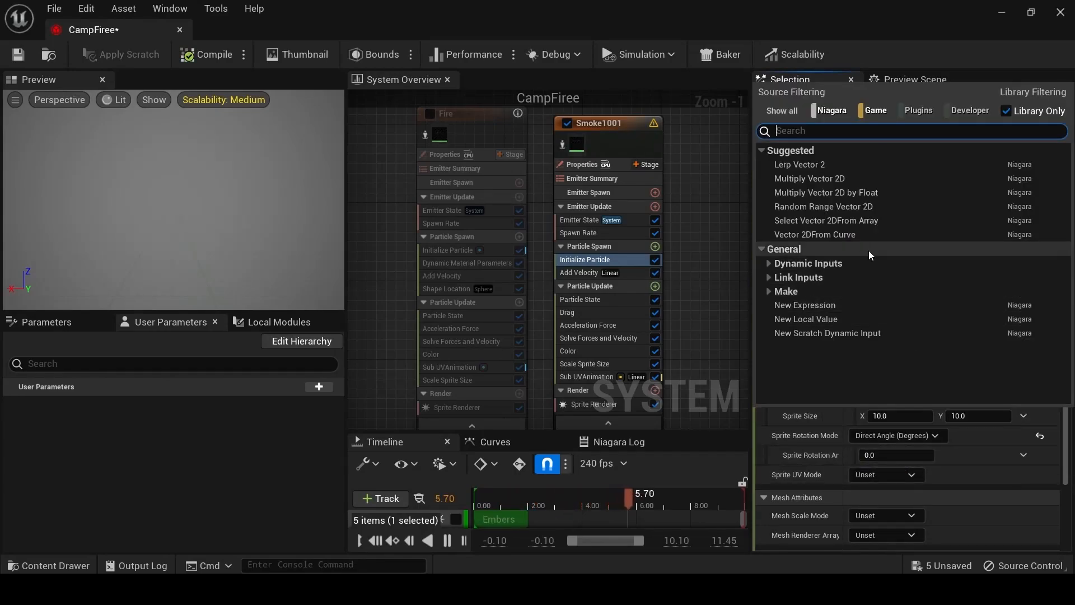
click(823, 206)
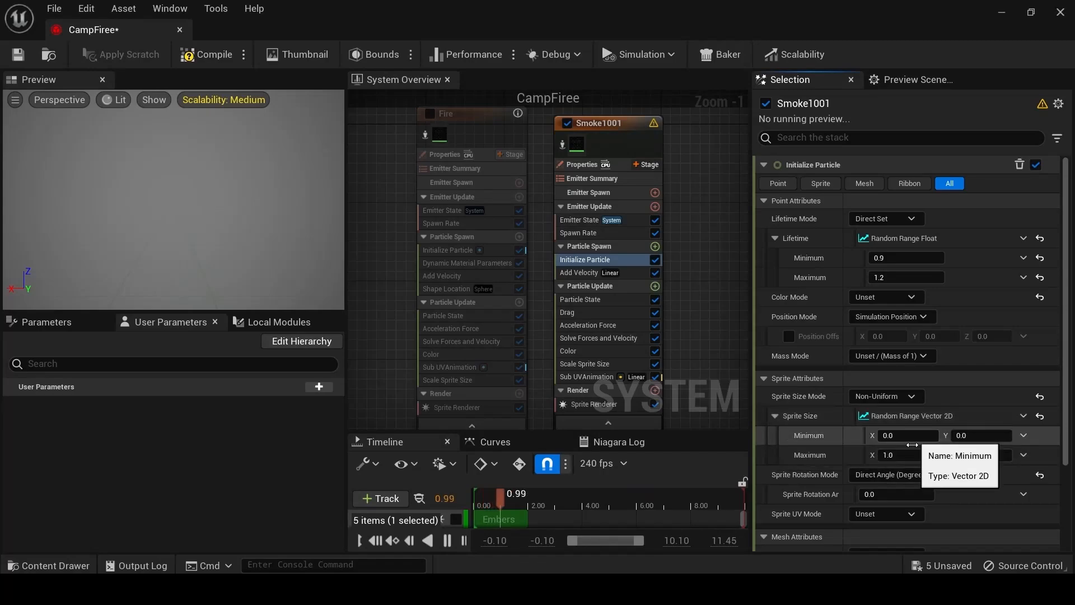
Following Fire's values, set Smoke1001's Sprite Size minimum to 30 by 70 and maximum to 50 by 90, and save the system.
click(445, 251)
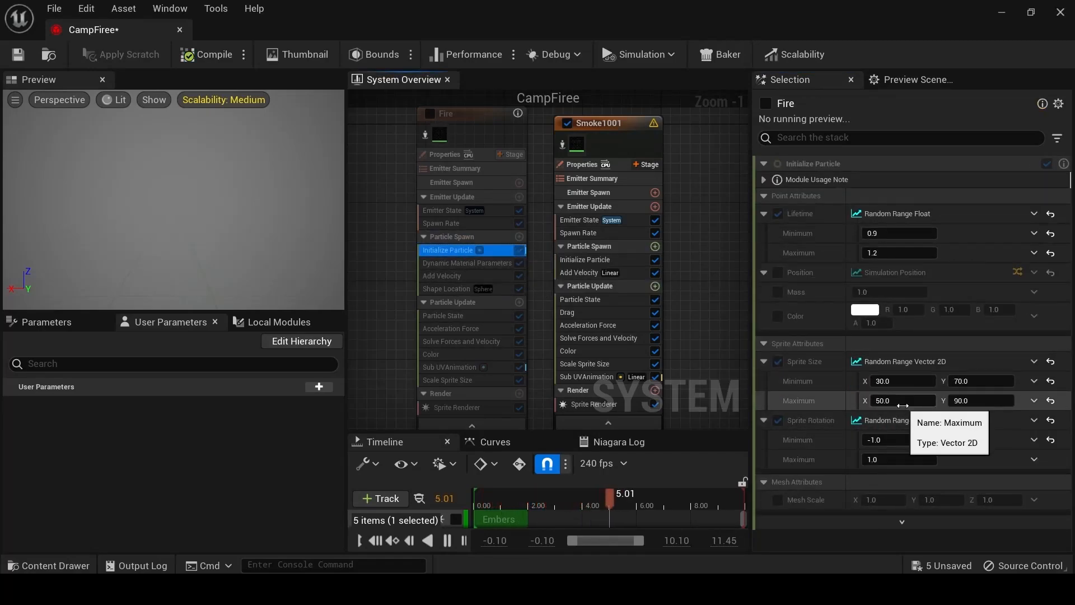
click(579, 260)
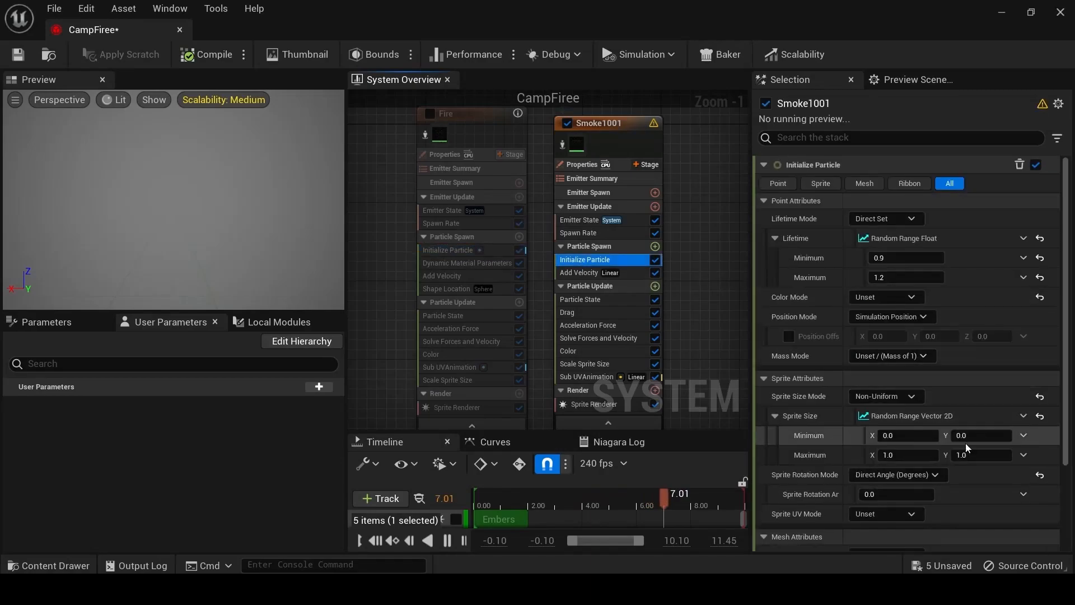
click(913, 436)
text(30)
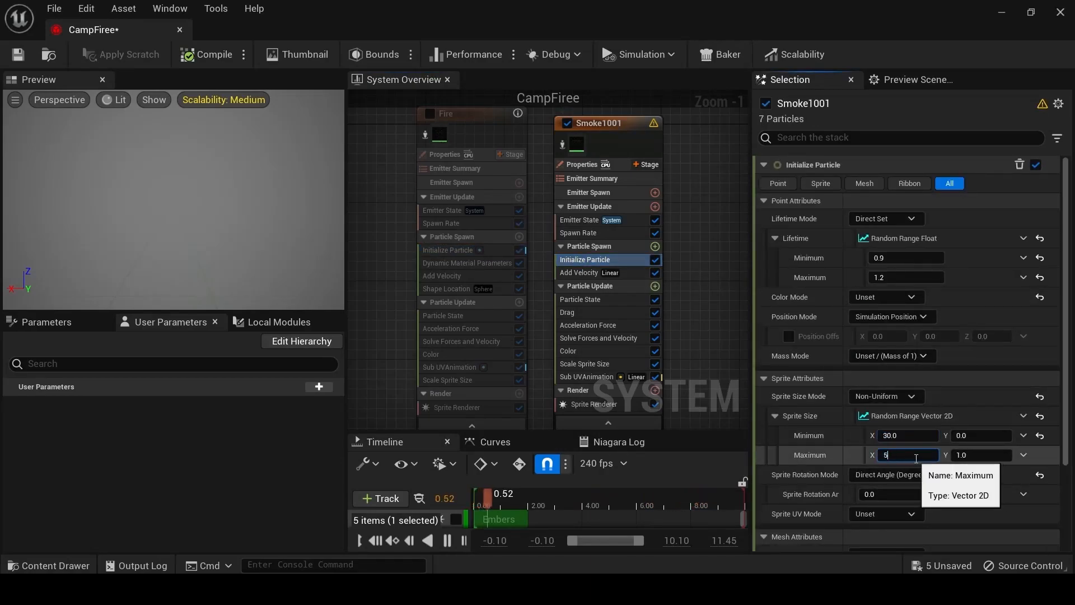
click(907, 454)
text(50)
click(975, 437)
text(70)
key(Return)
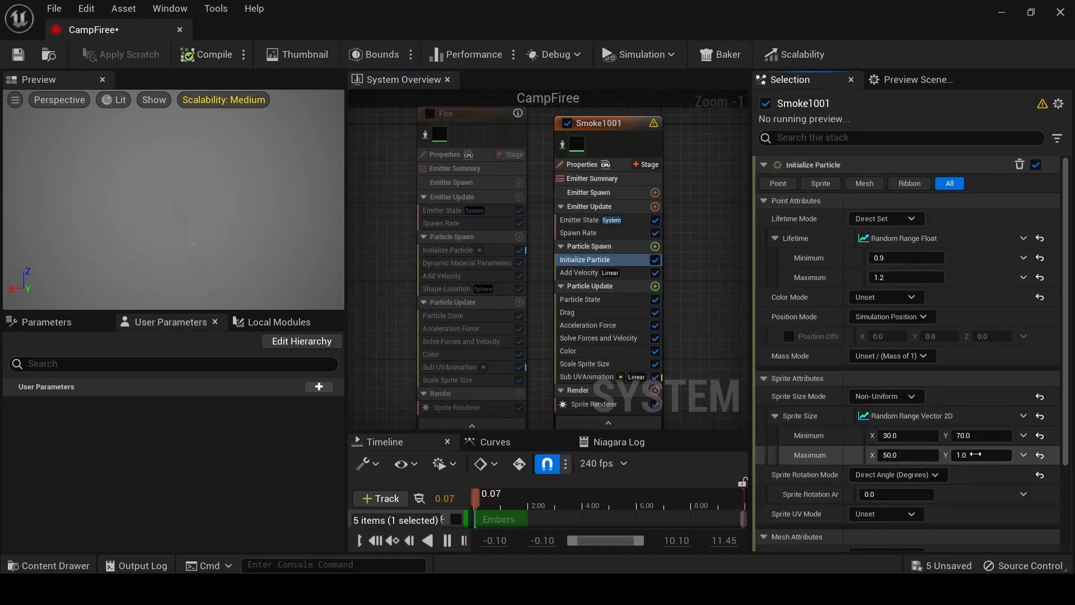
text(90)
key(Return)
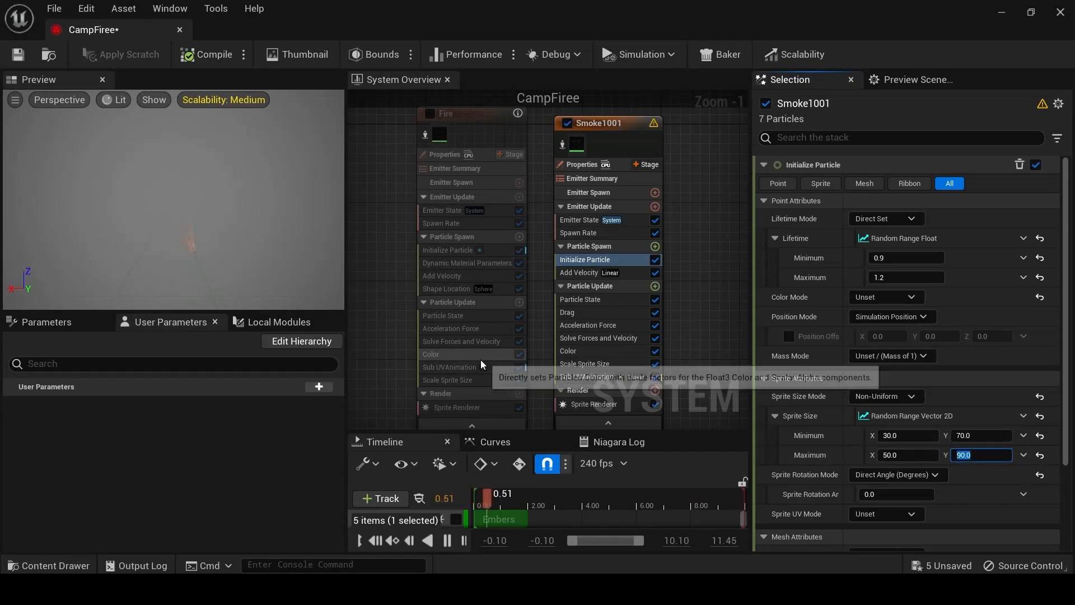
middle_drag(220, 240, 184, 185)
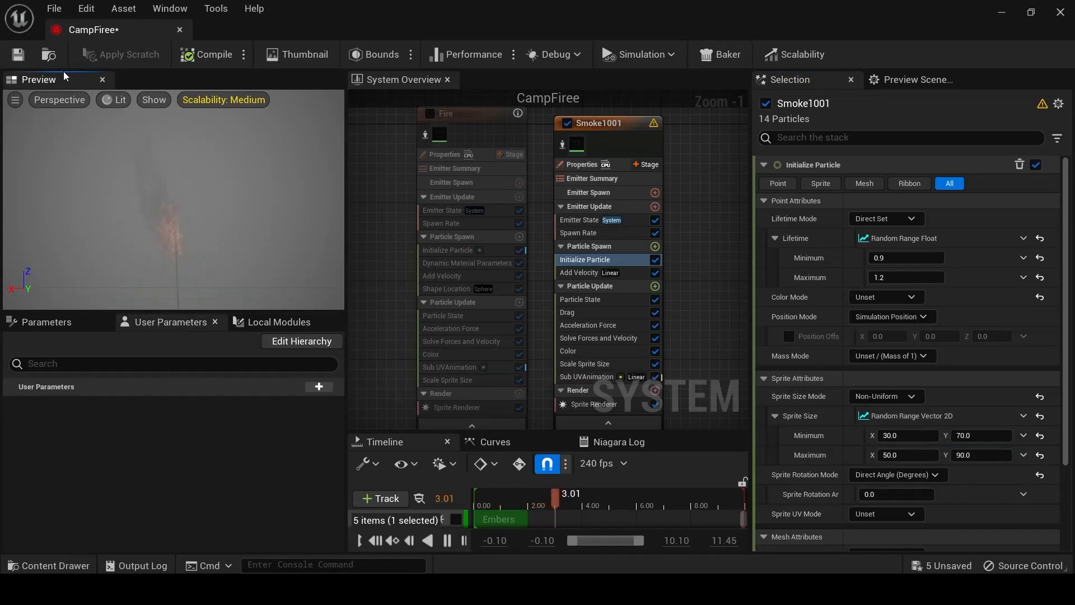
click(17, 55)
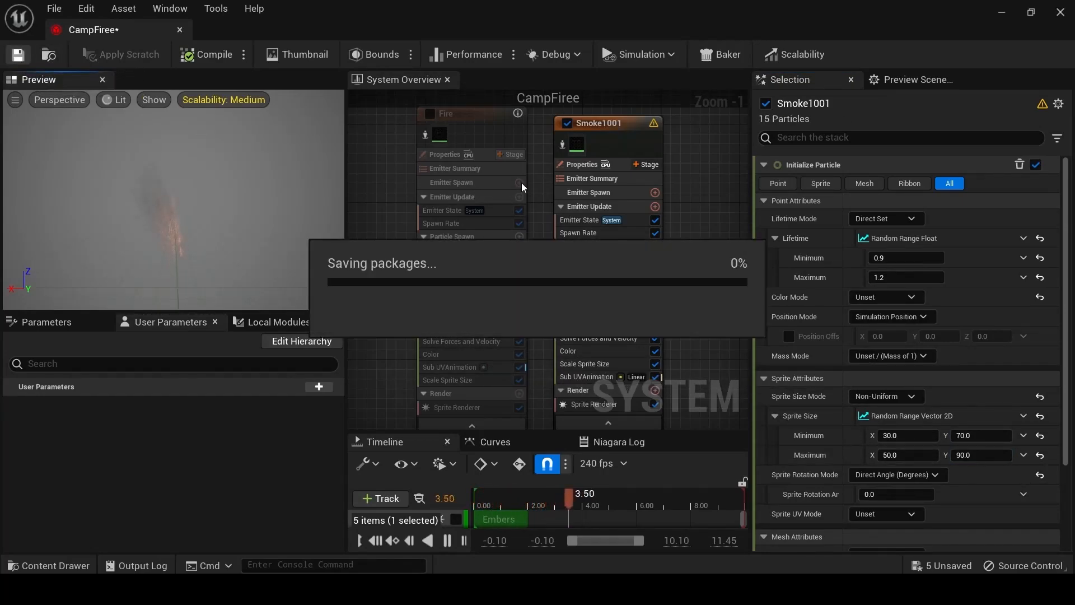
Matching Fire, drive Smoke1001's Sprite Rotation Angle with Random Range Float, set its minimum to -1, and save the system.
scroll(897, 387, down, 2)
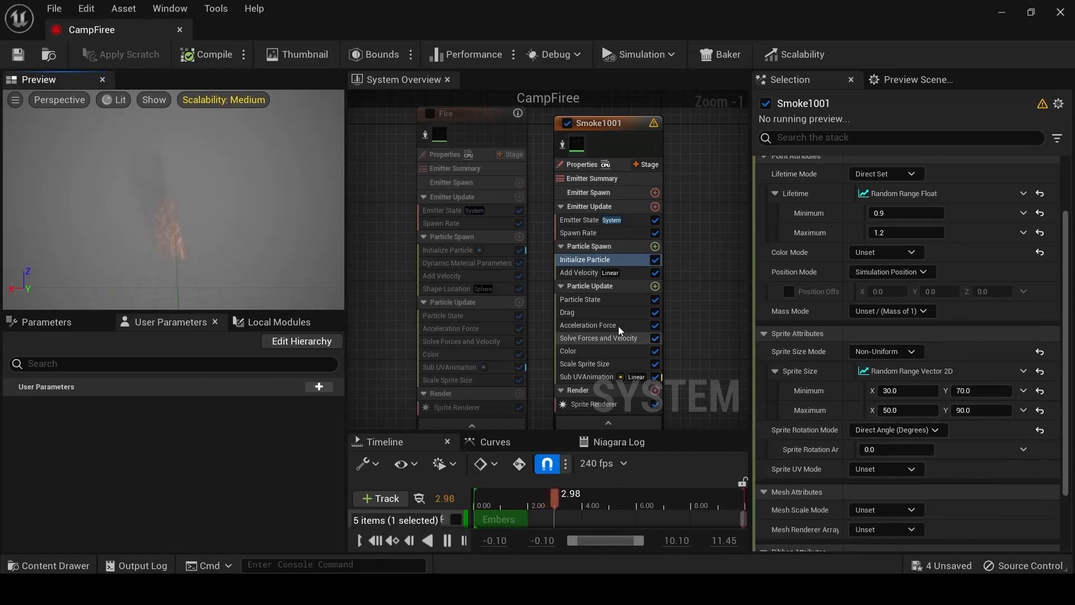
click(469, 252)
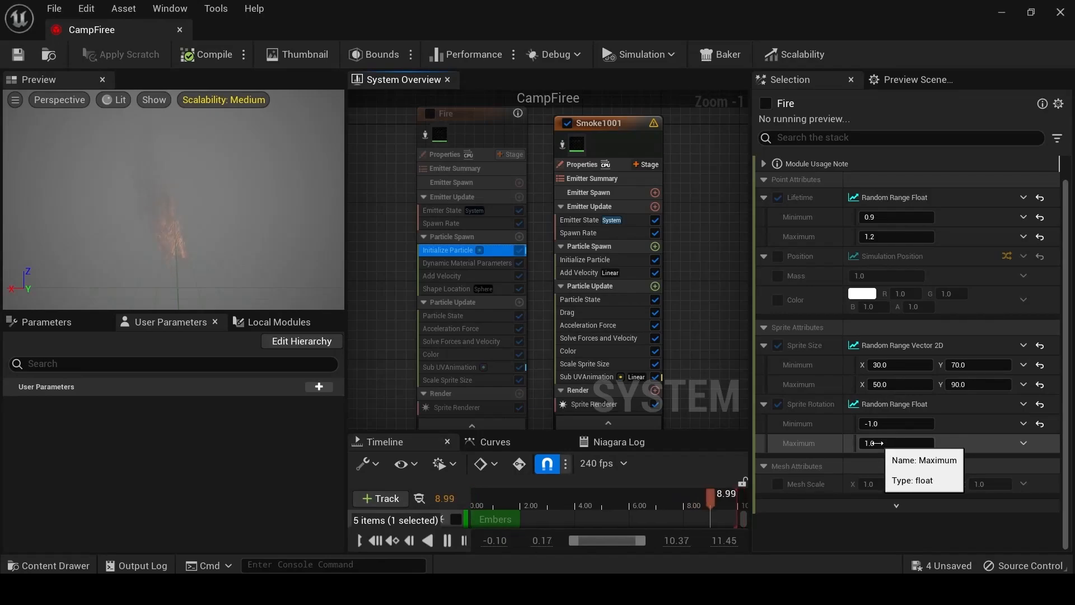
click(577, 259)
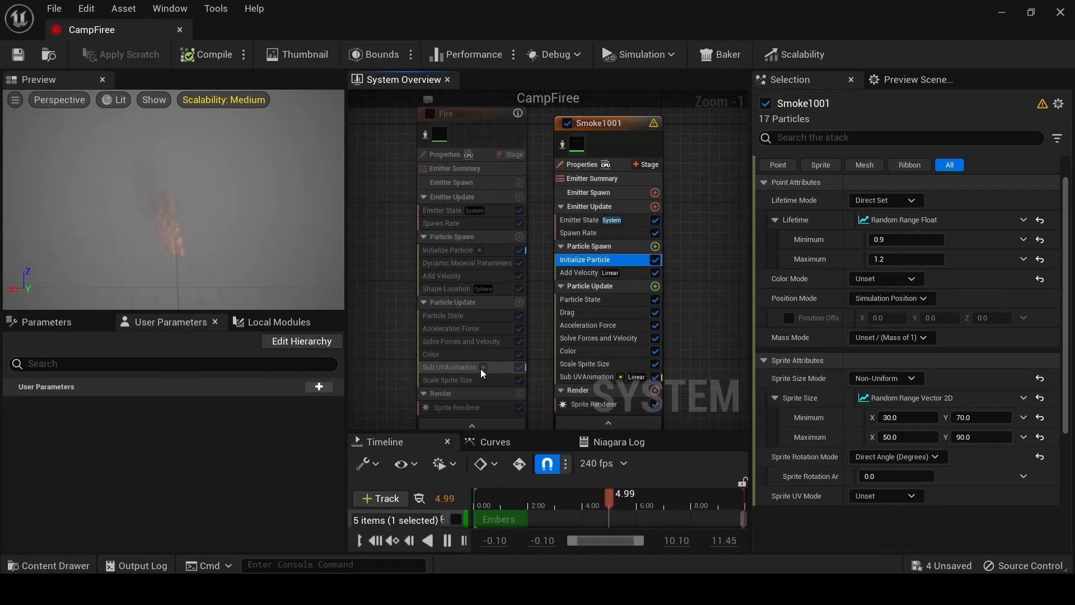
click(1023, 475)
click(833, 296)
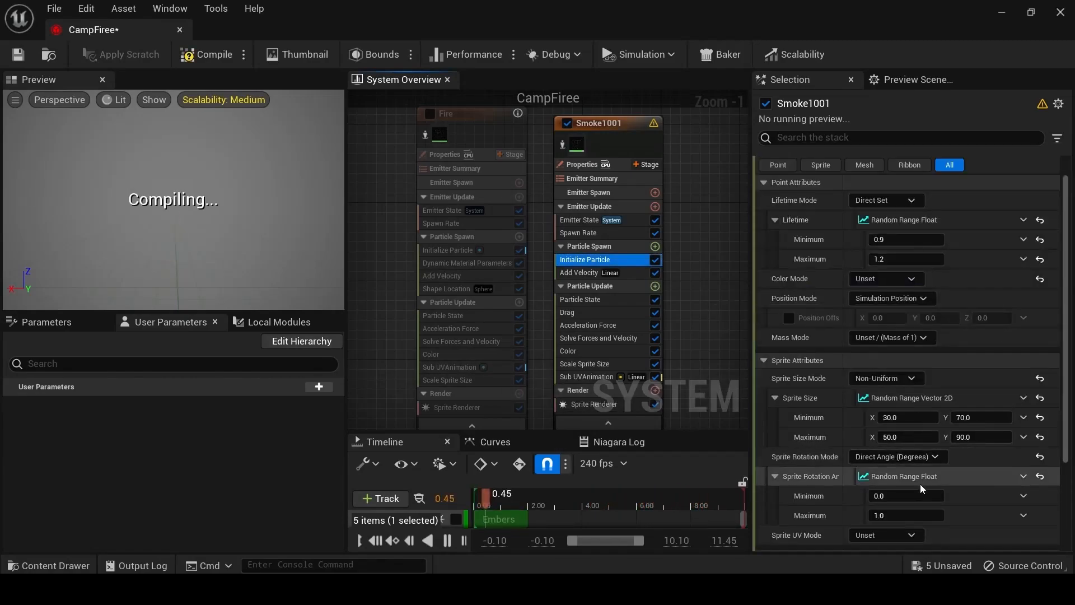
click(911, 496)
text(-1)
key(Return)
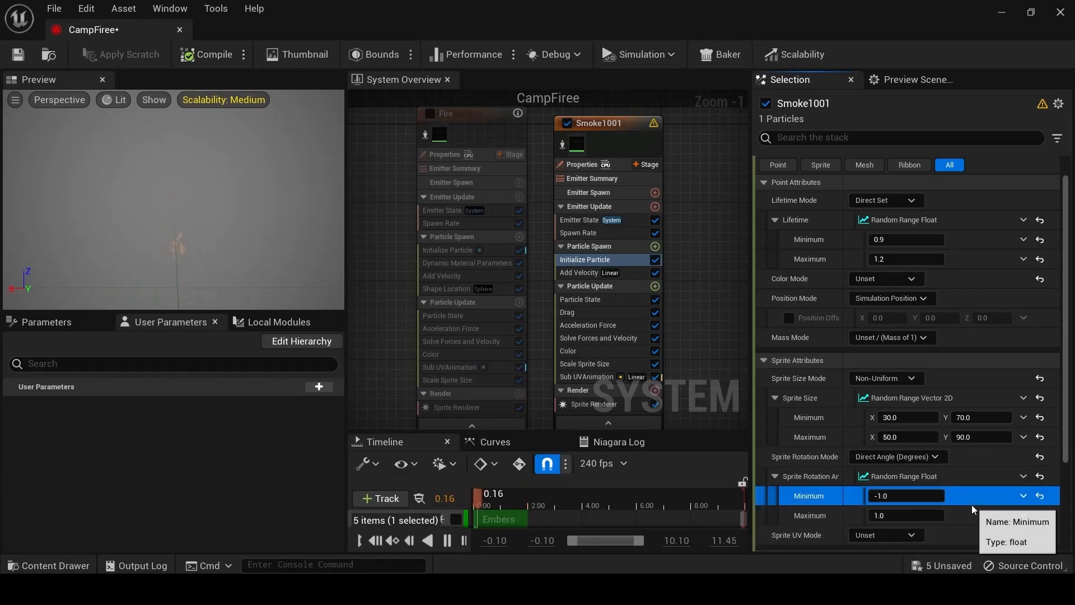
click(18, 54)
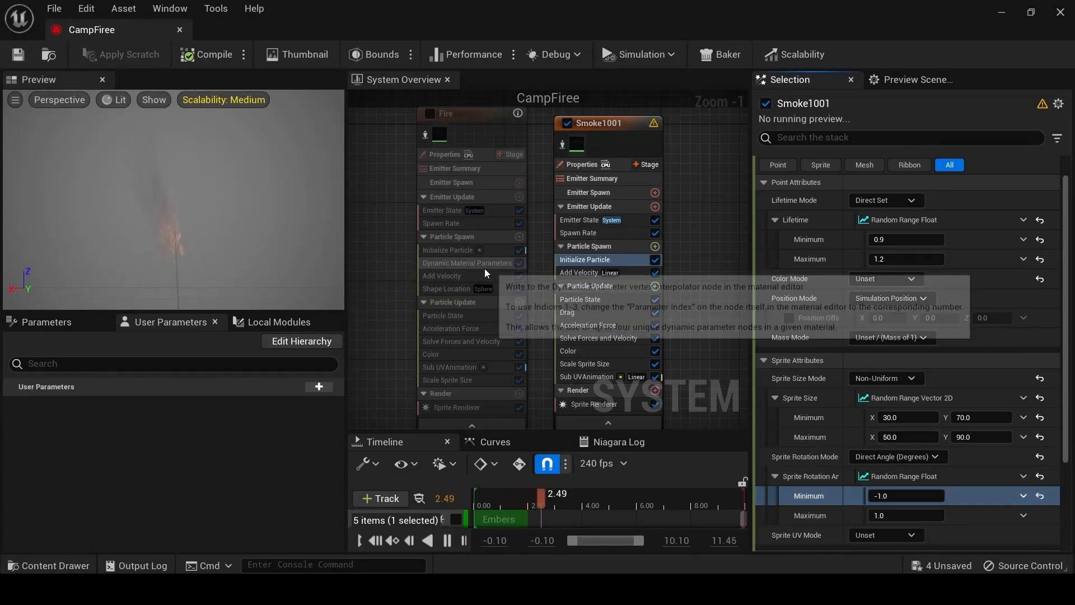
Enable the Fire emitter and add Dynamic Material Parameters to Smoke1001's Particle Spawn, placing it directly above Add Velocity.
click(485, 266)
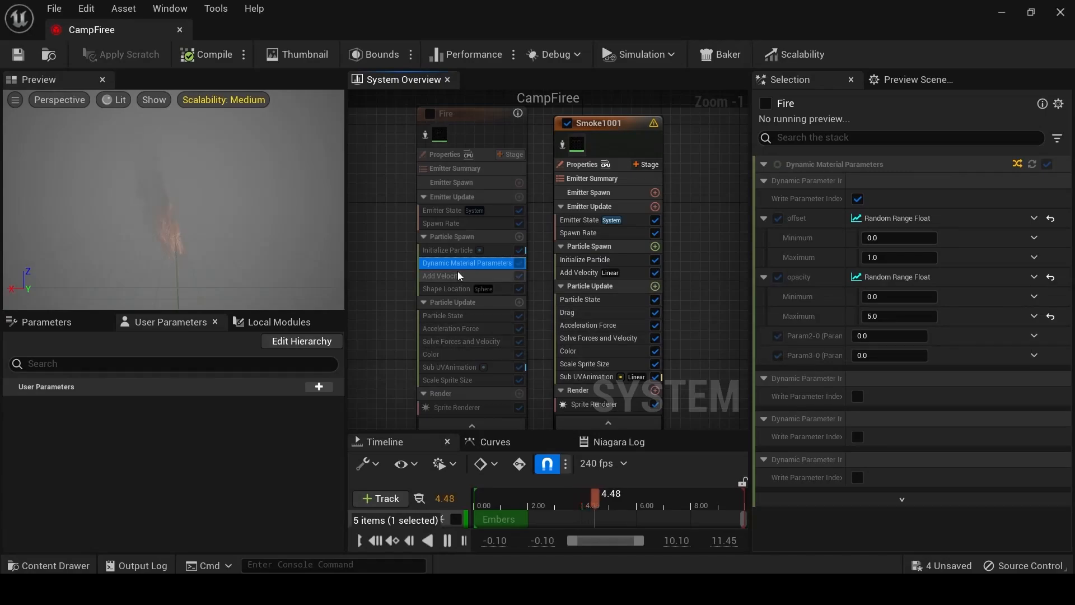
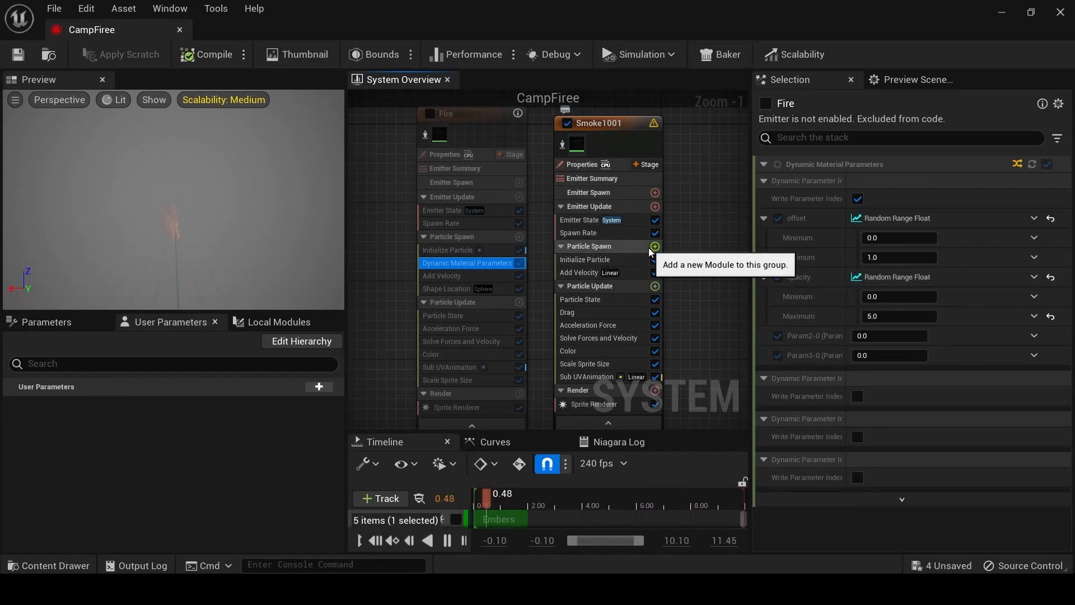
click(429, 113)
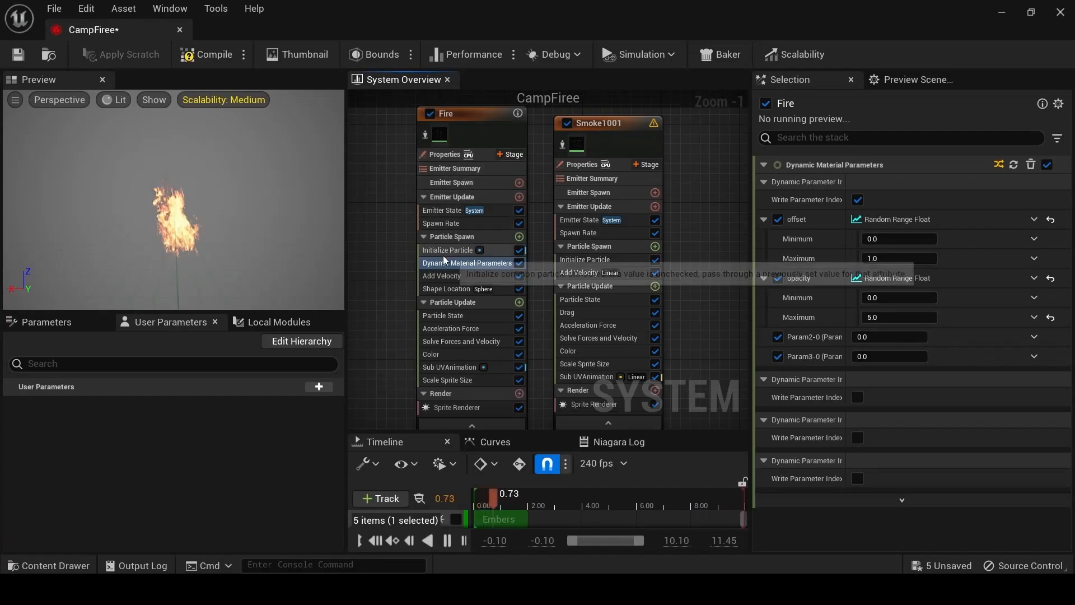
click(654, 247)
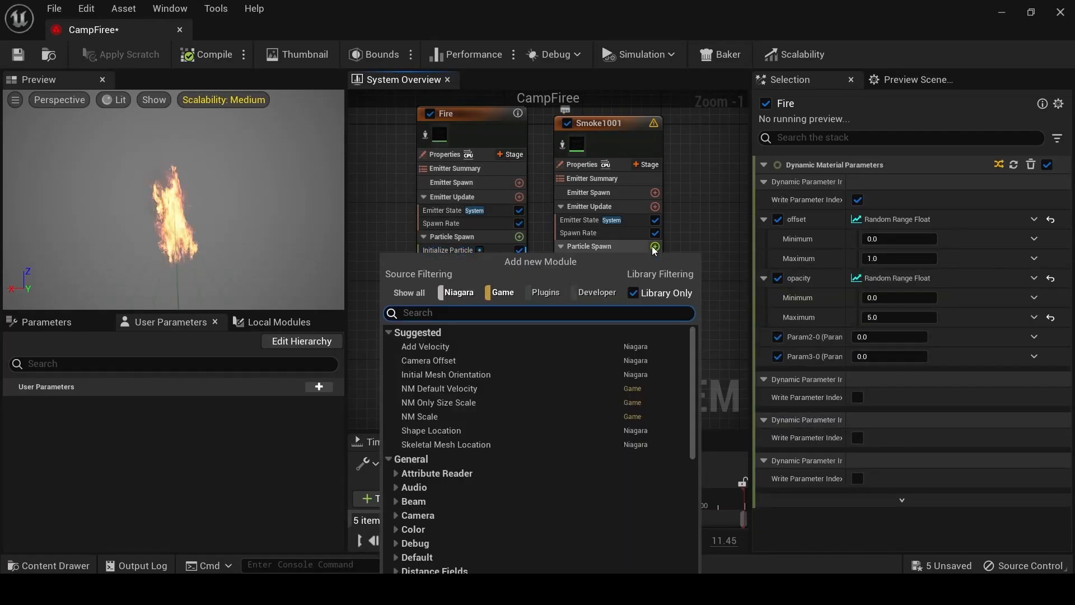
text(dyna)
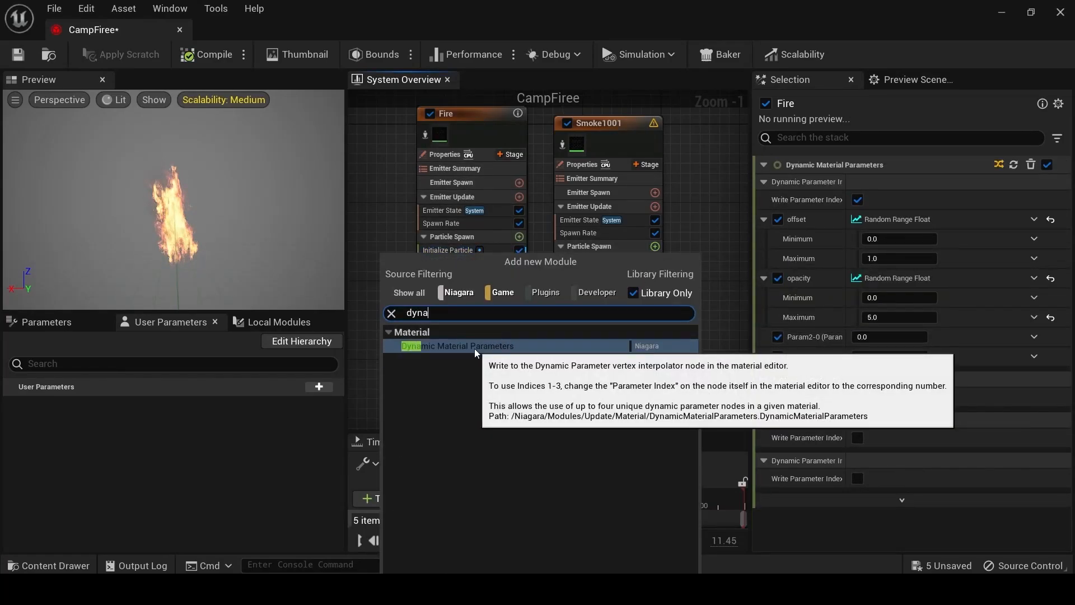
click(475, 348)
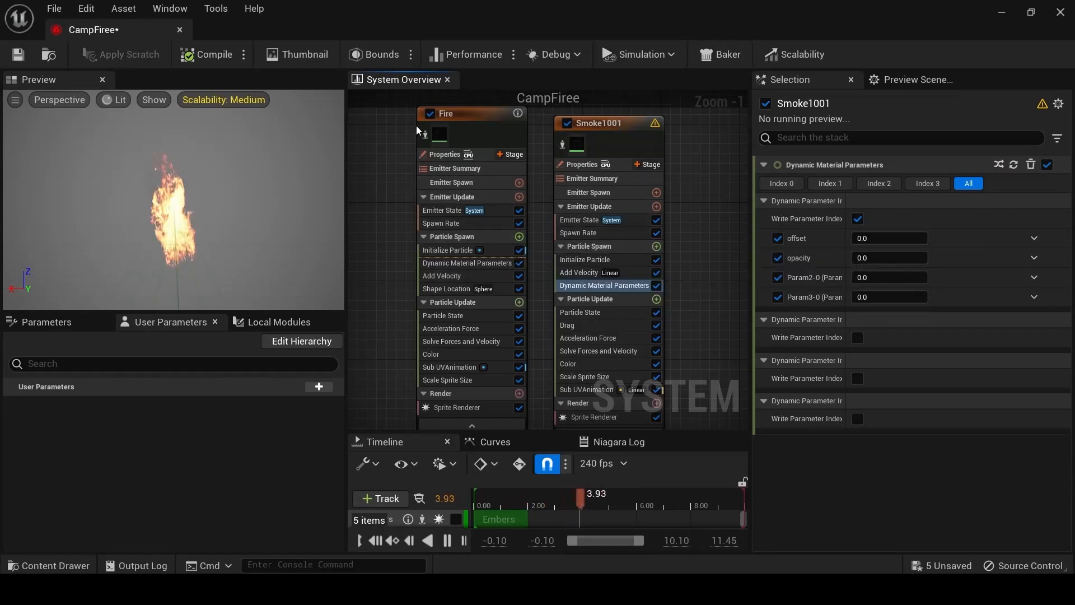
click(448, 263)
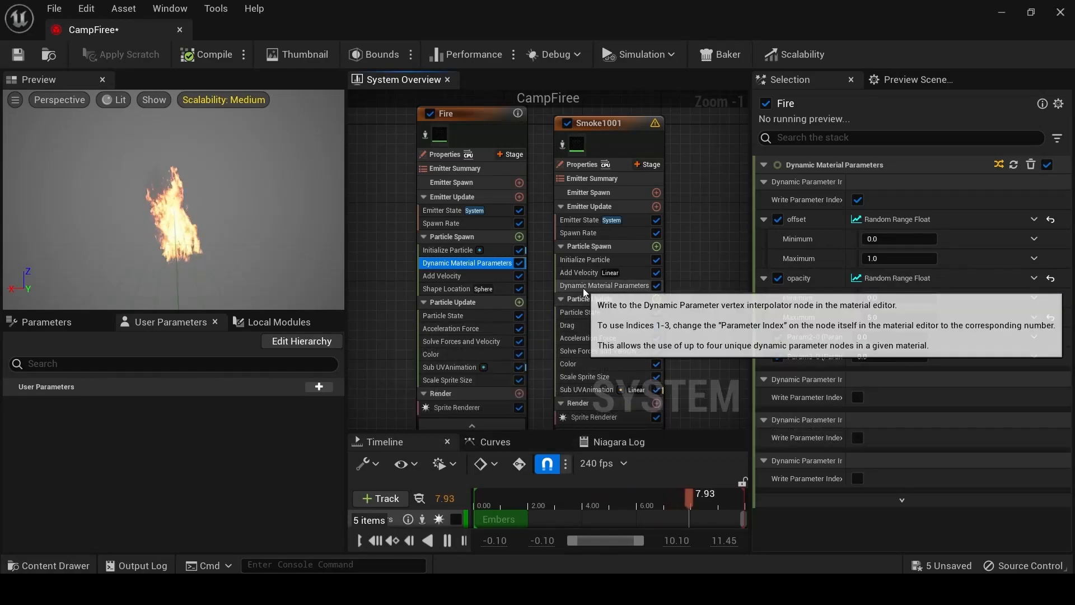
drag(582, 285, 586, 264)
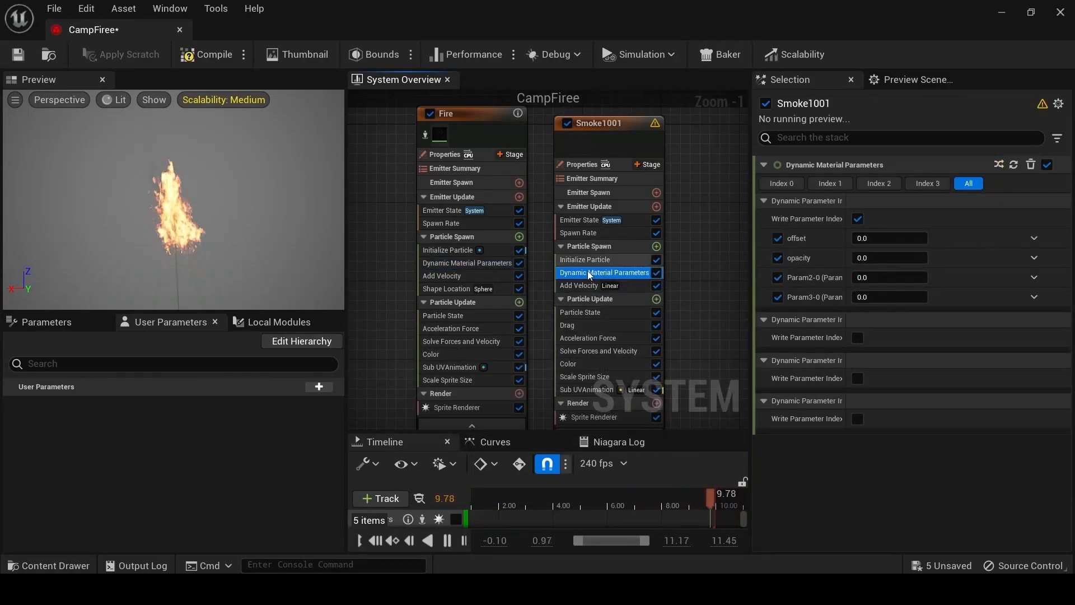
Check the offset and opacity settings of Fire's Dynamic Material Parameters and drive Smoke1001's offset with Random Range Float.
click(453, 263)
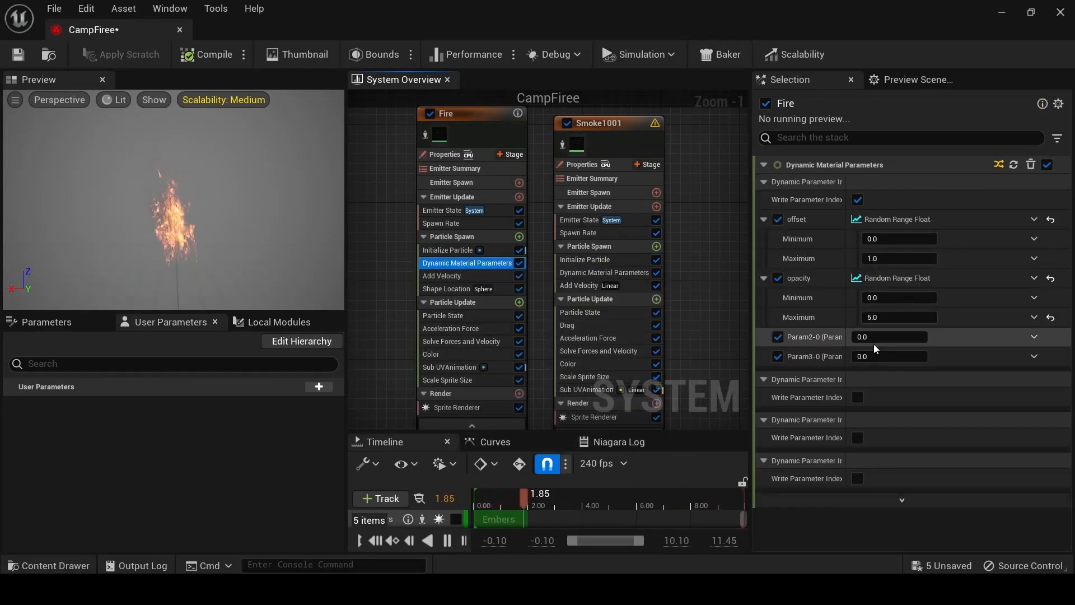
click(764, 279)
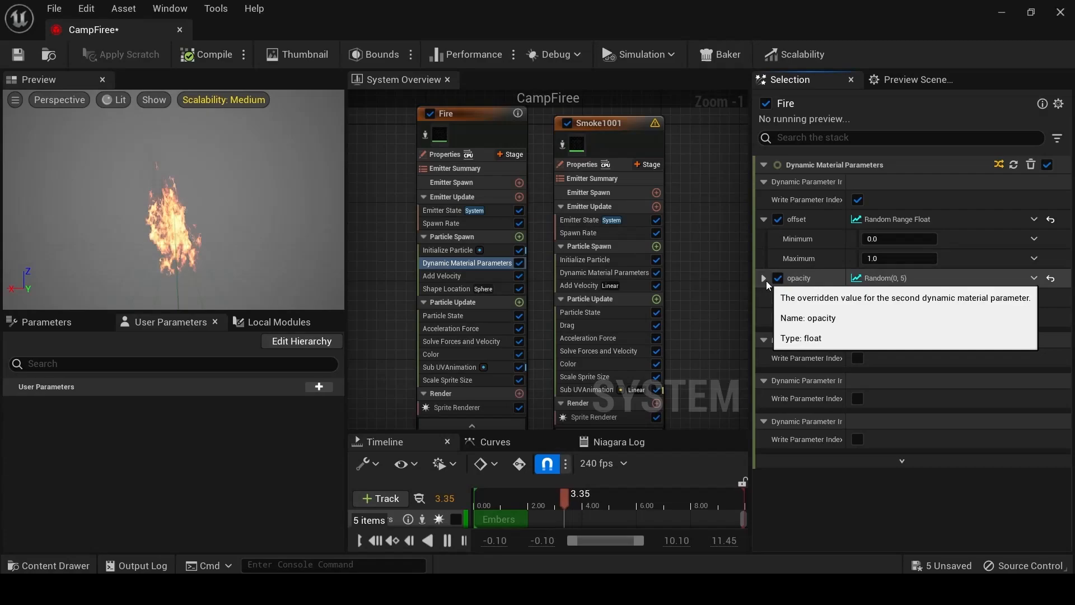
click(763, 219)
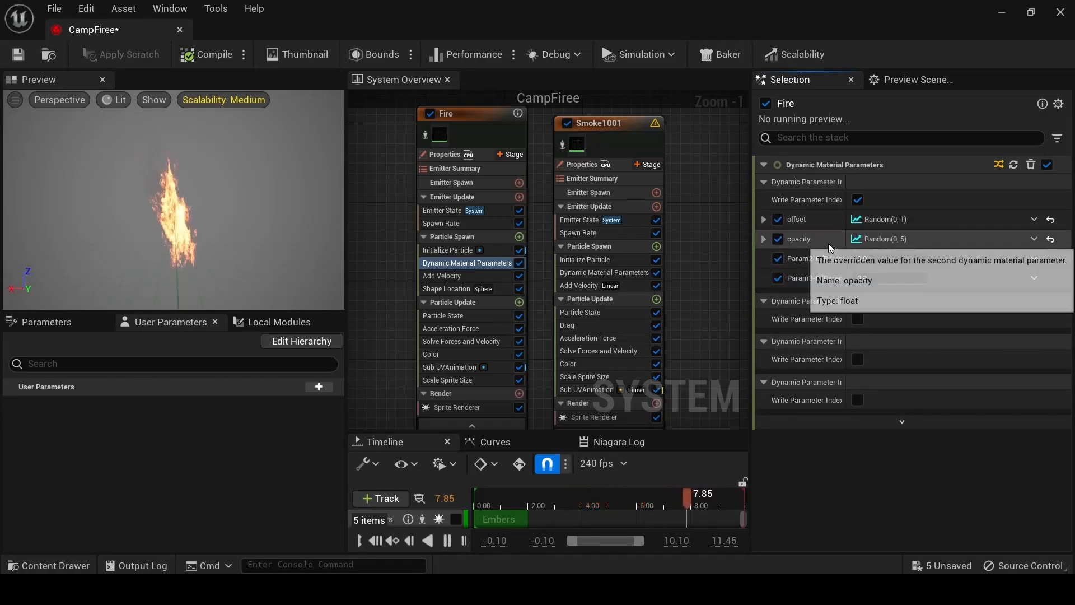
click(763, 239)
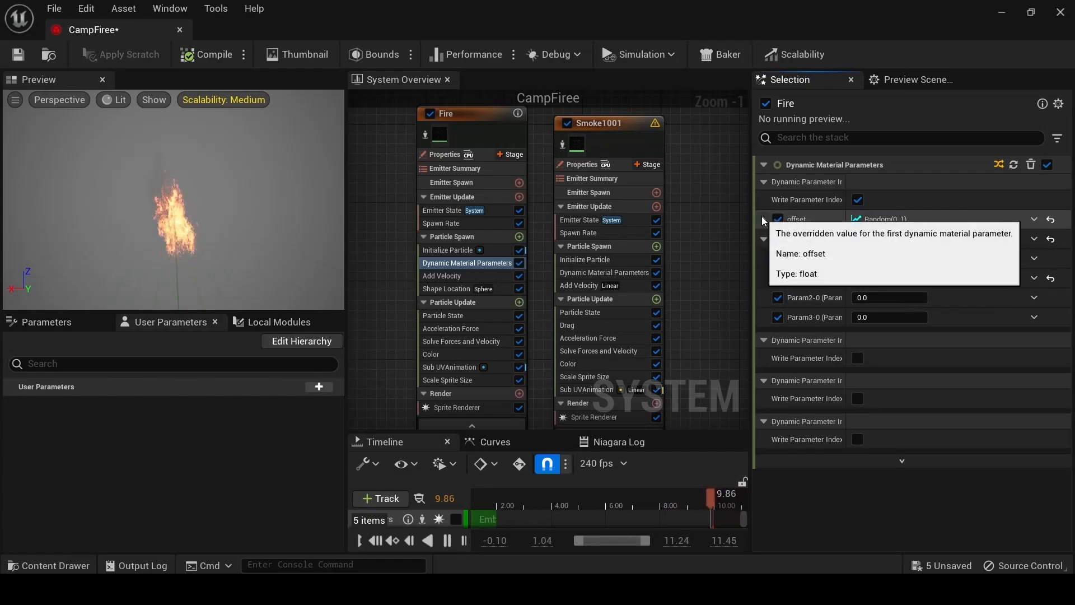
click(763, 219)
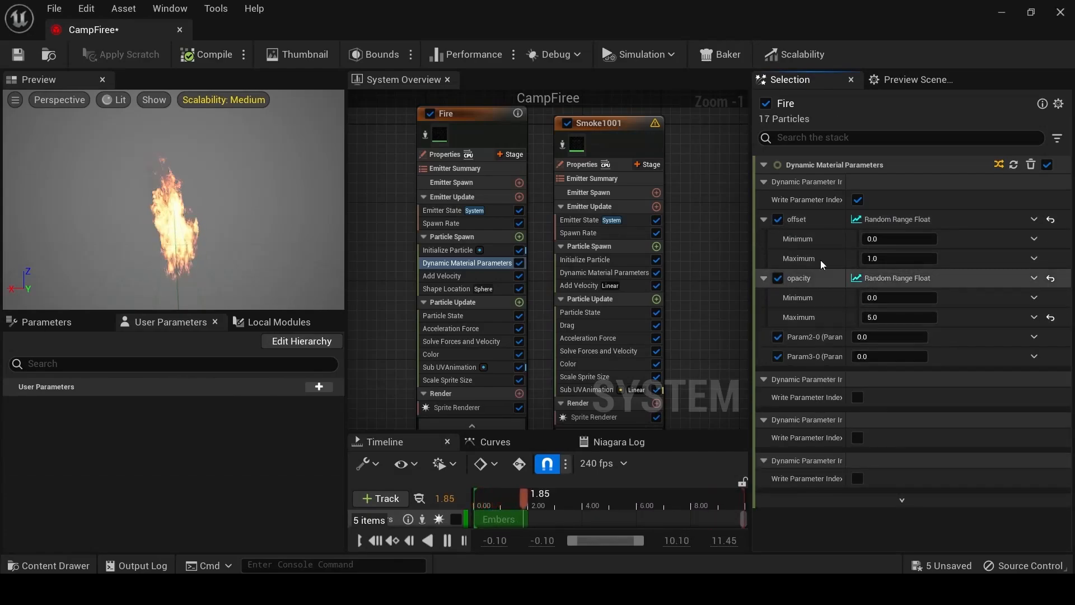
click(593, 274)
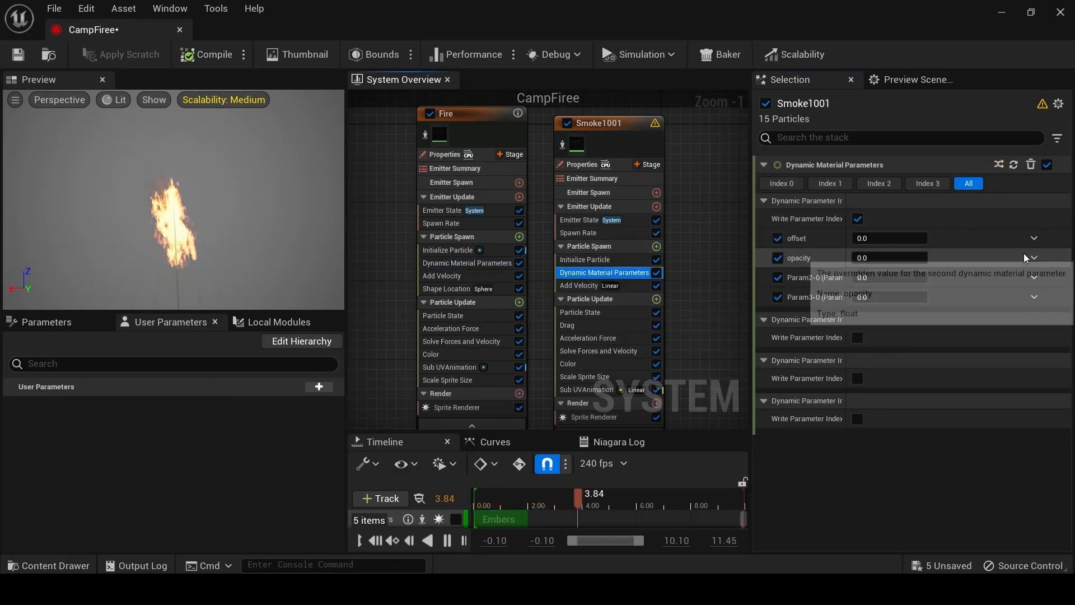
click(1034, 238)
click(783, 398)
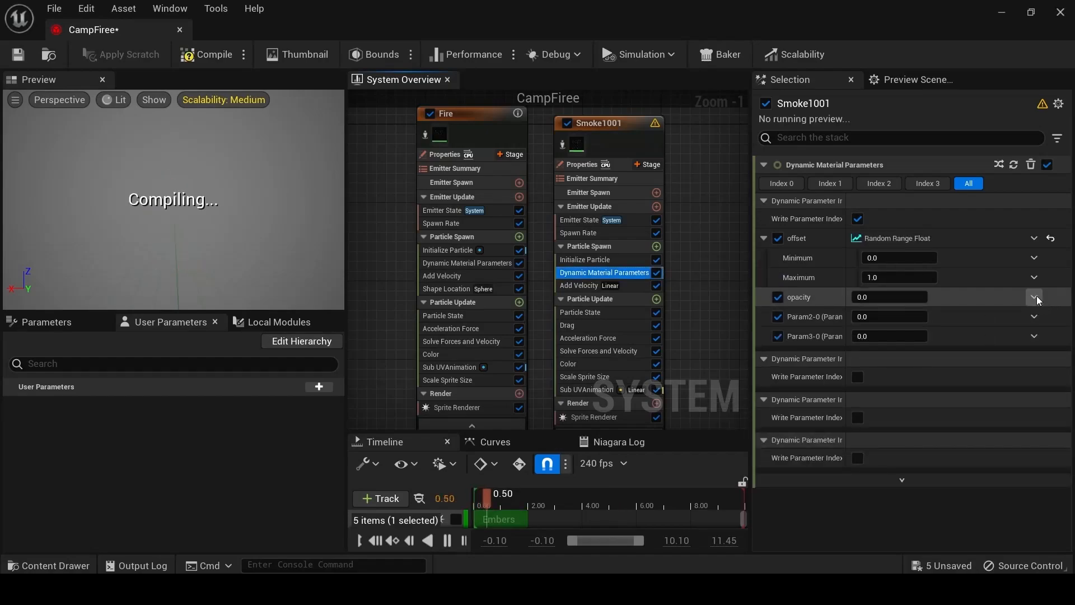
Drive Smoke1001's opacity parameter with Random Range Float and set its maximum to 5.
click(1032, 297)
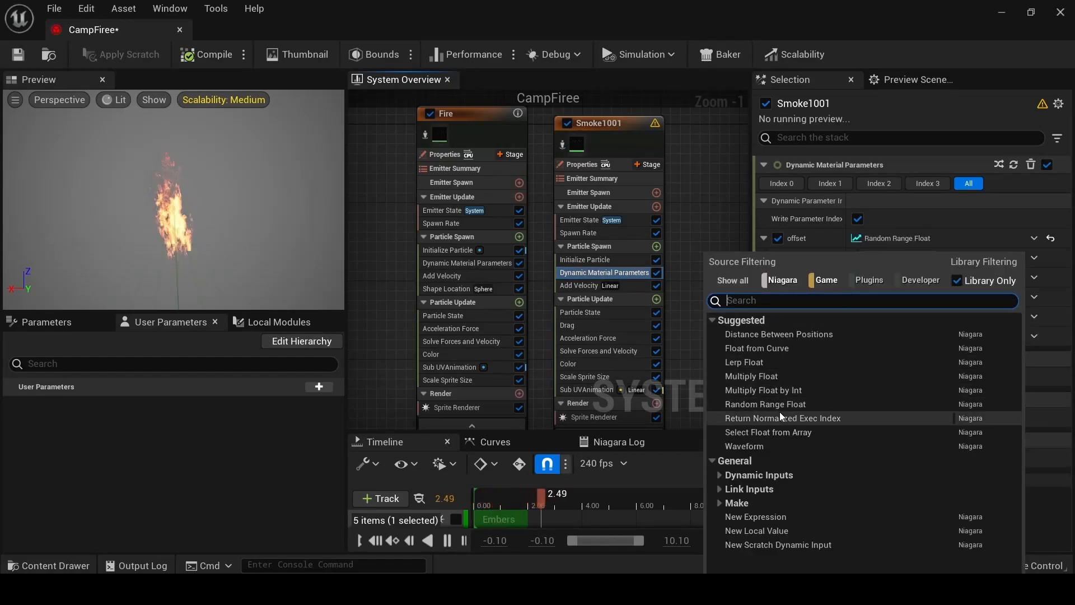
click(781, 400)
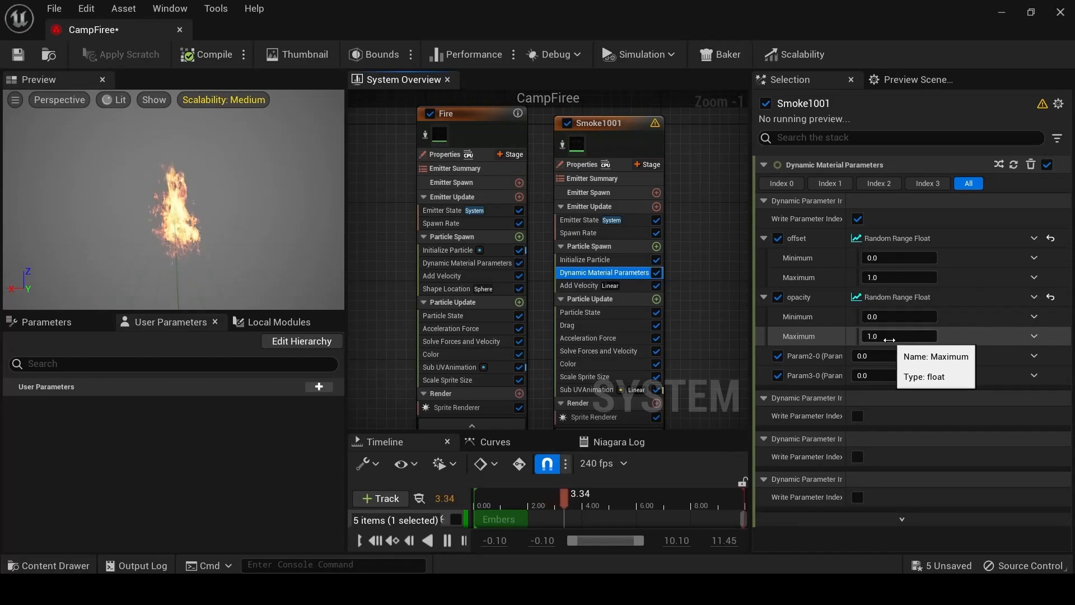
click(889, 335)
text(5)
key(Return)
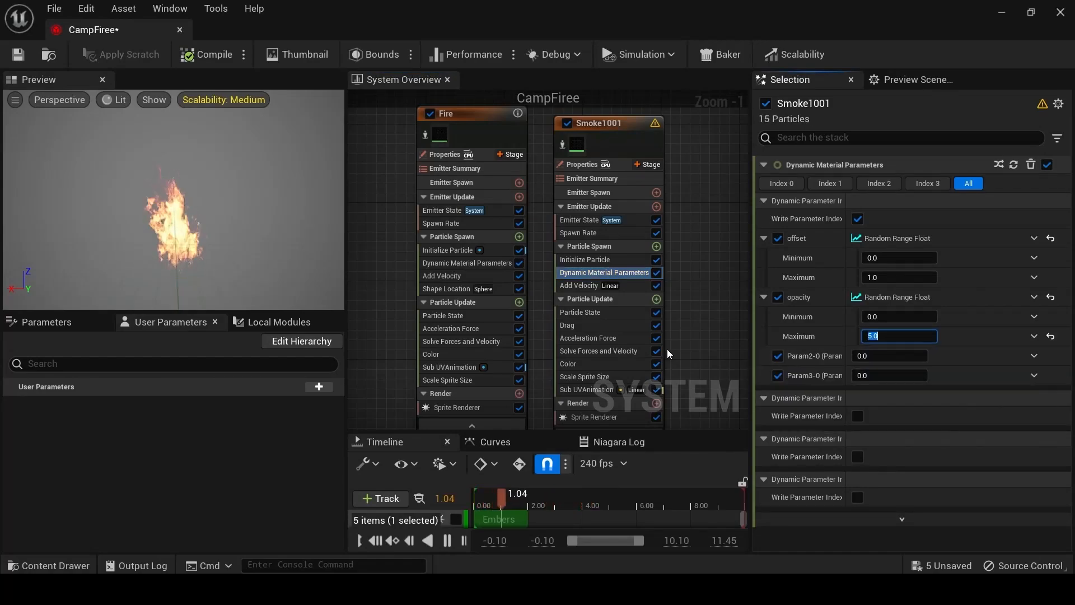
Compare the Dynamic Material Parameters of Fire and Smoke1001, and disable the Fire emitter.
click(464, 264)
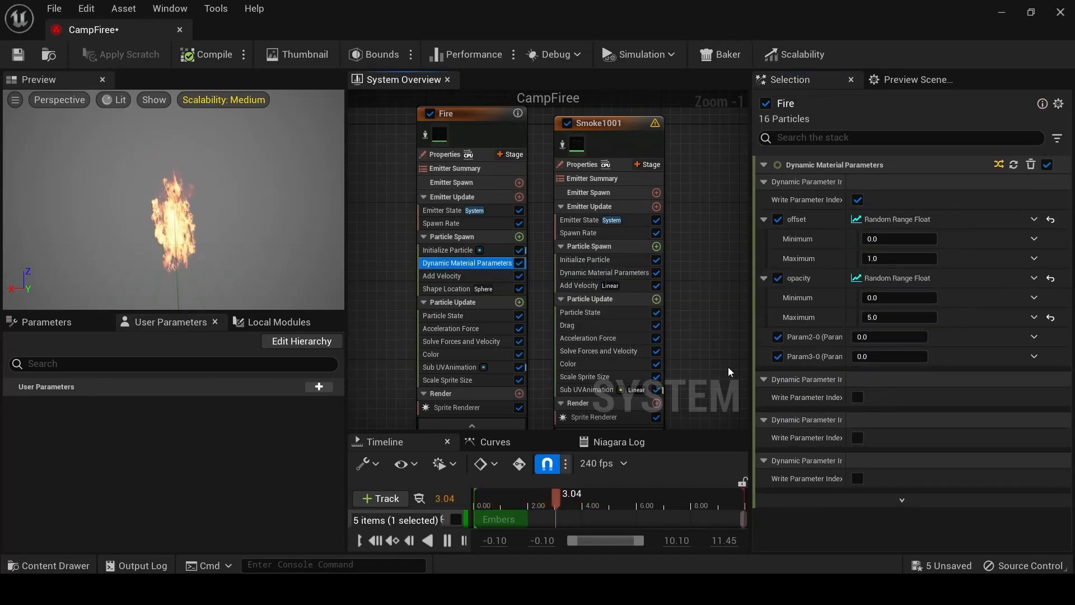
click(604, 272)
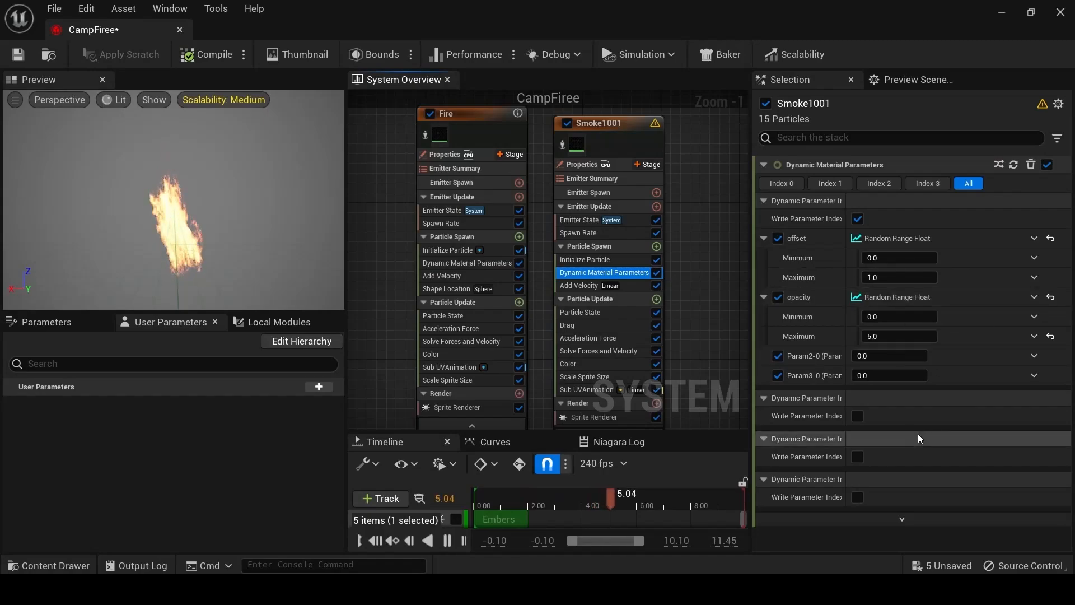
click(491, 264)
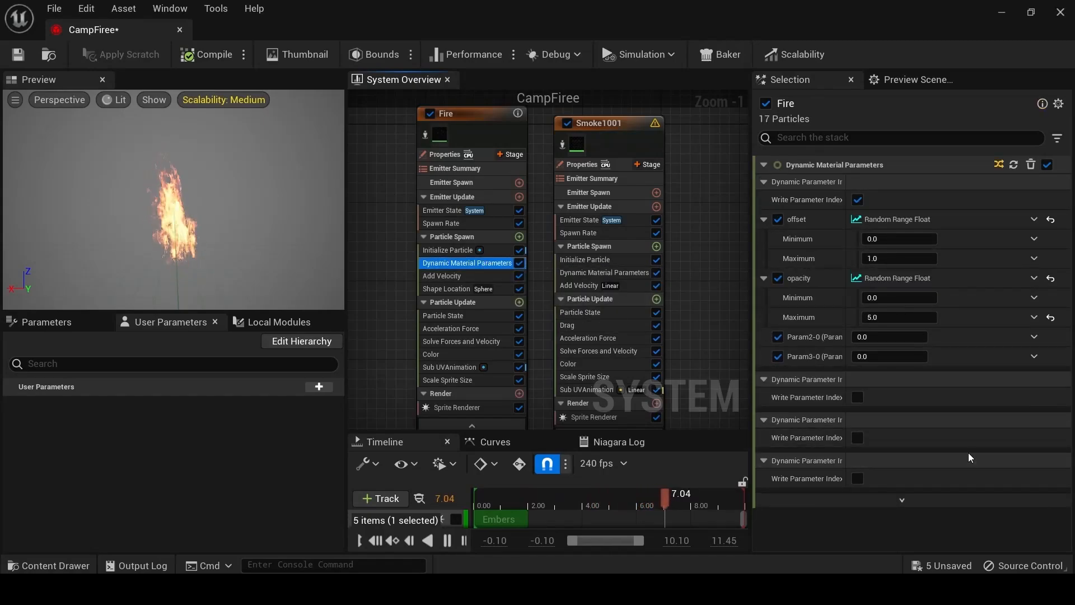
click(429, 113)
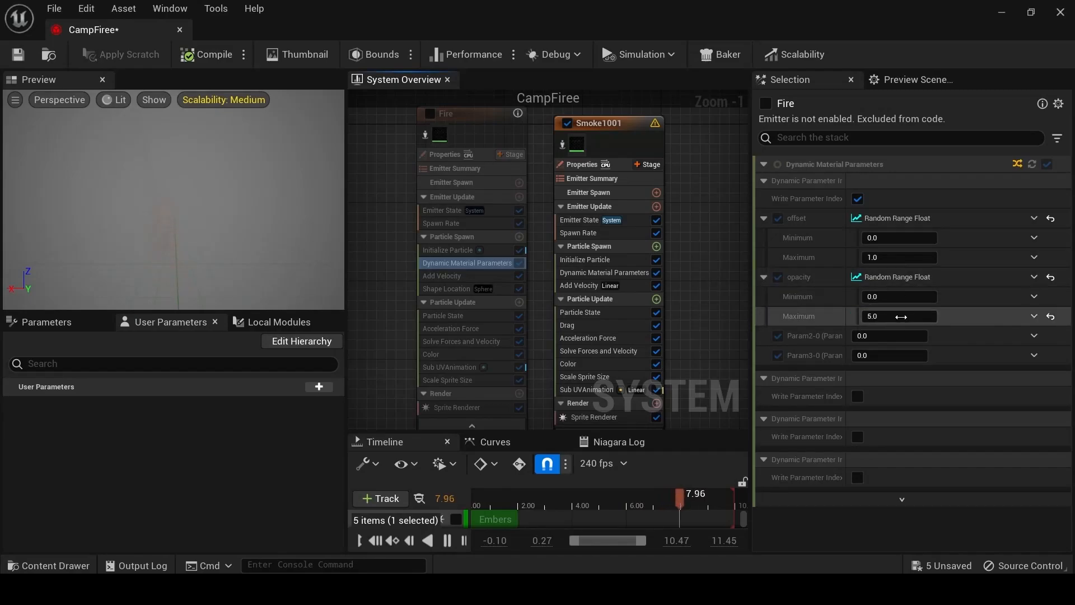
drag(892, 317, 887, 317)
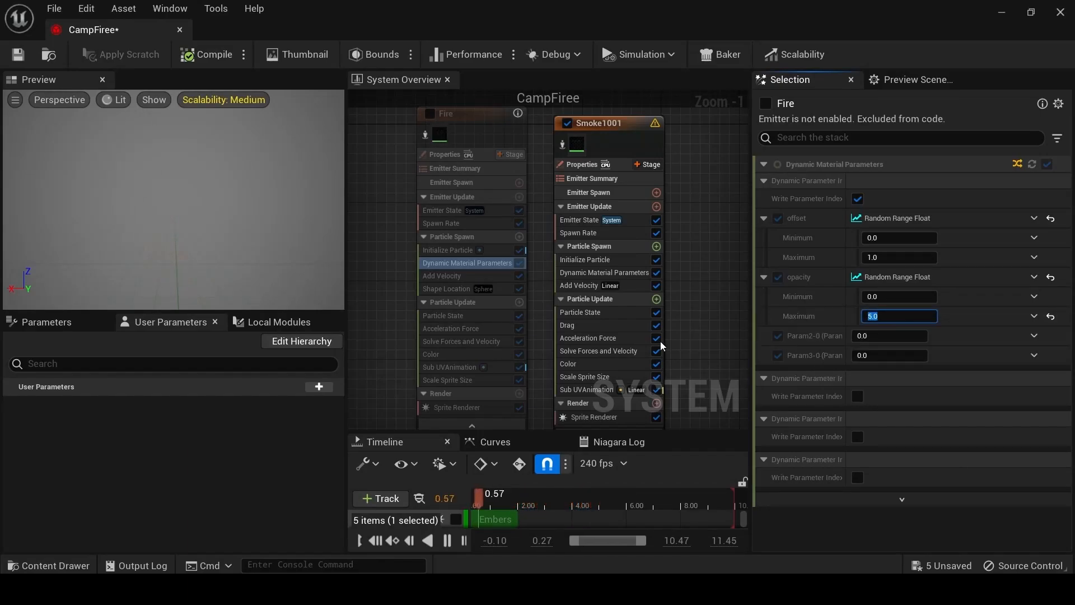
Check Fire's Add Velocity and replace Smoke1001's Add Velocity module with a fresh one in Particle Spawn.
click(452, 277)
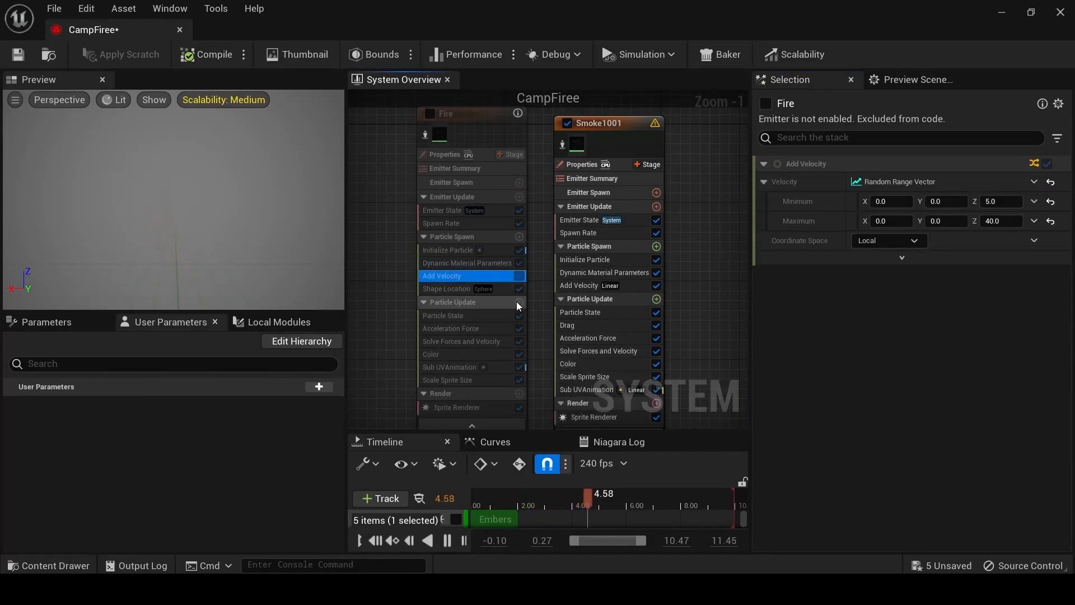
click(587, 286)
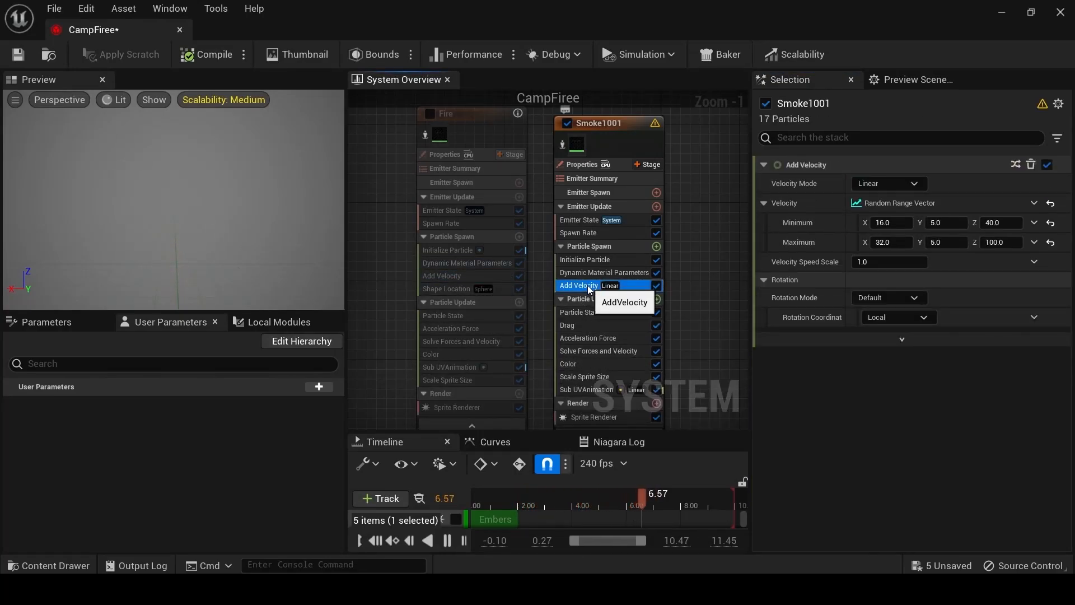
key(Delete)
click(656, 247)
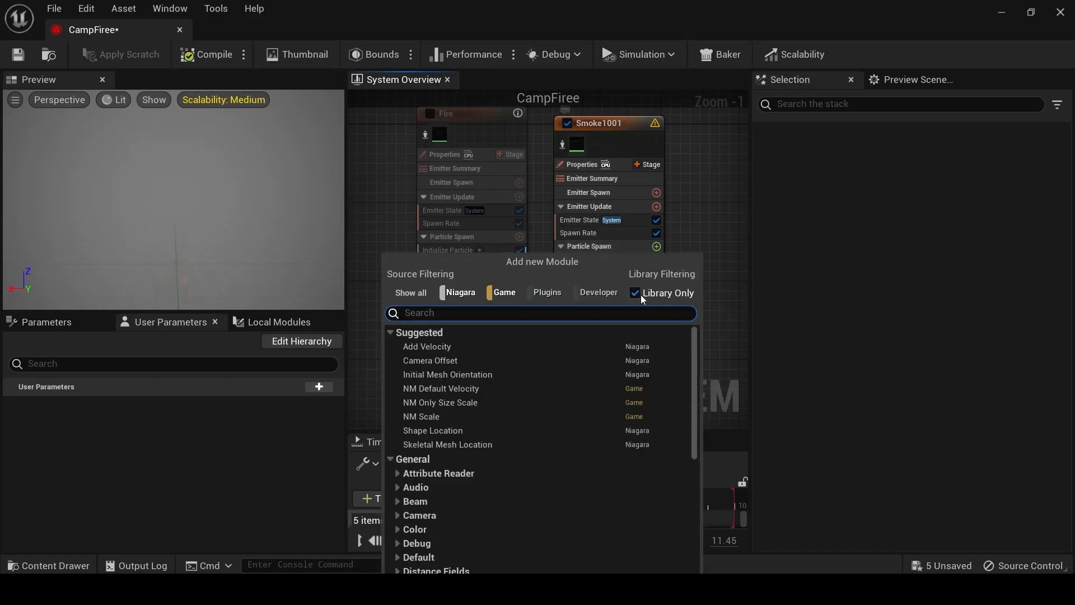
text(add)
click(440, 344)
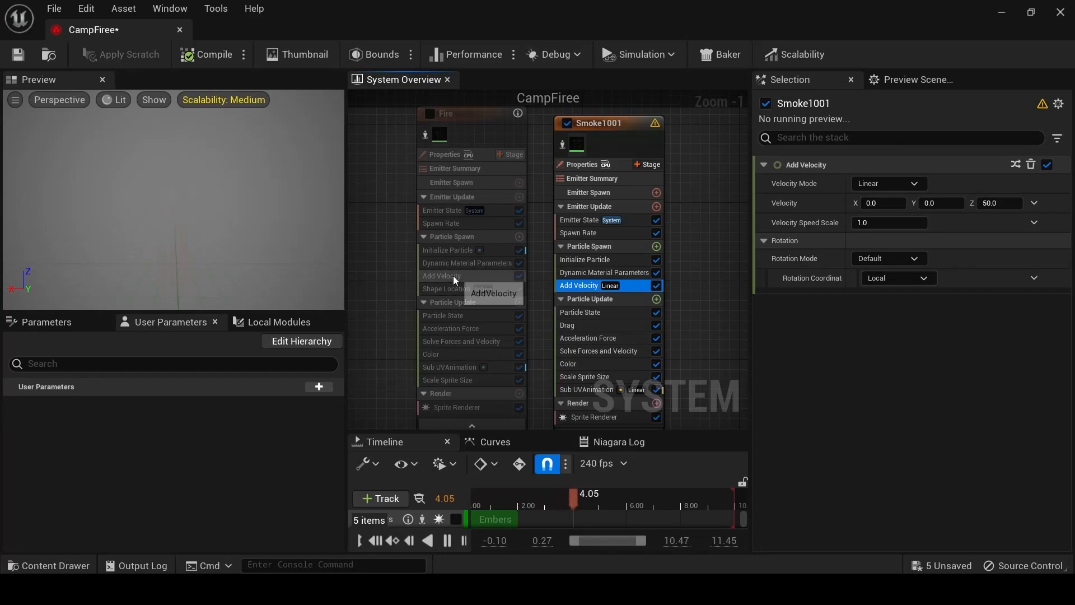
Following Fire's Add Velocity, drive the velocity of Smoke1001's new module with Random Range Vector.
click(452, 275)
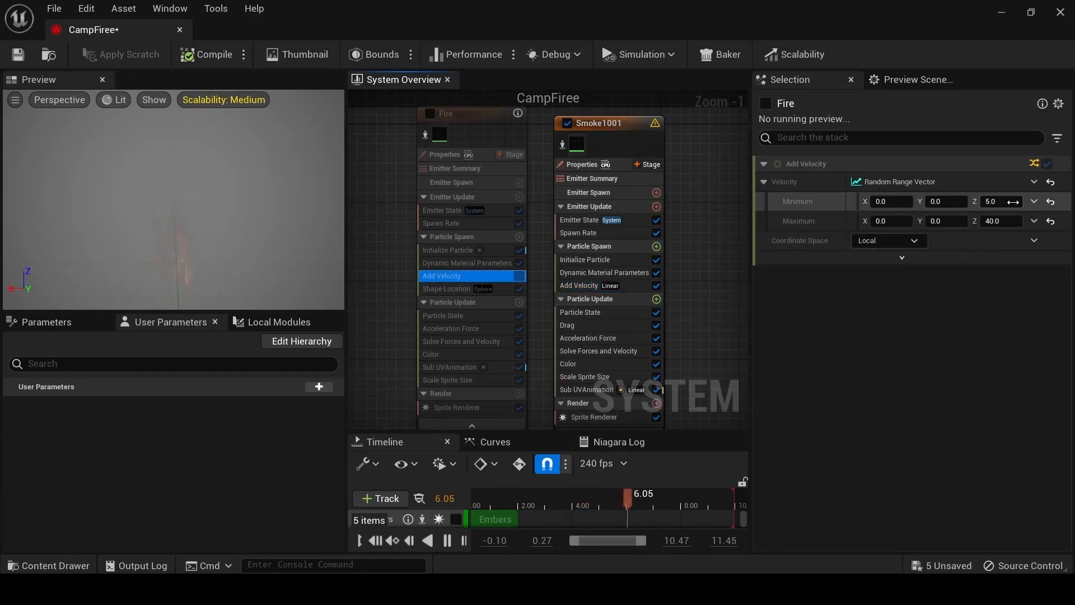
click(591, 288)
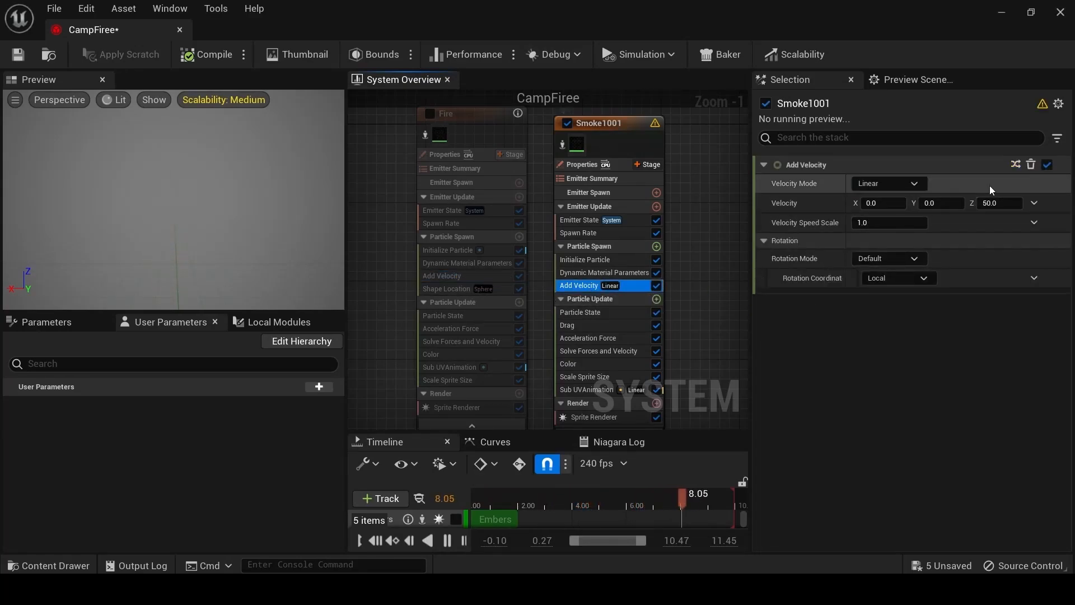
click(1034, 203)
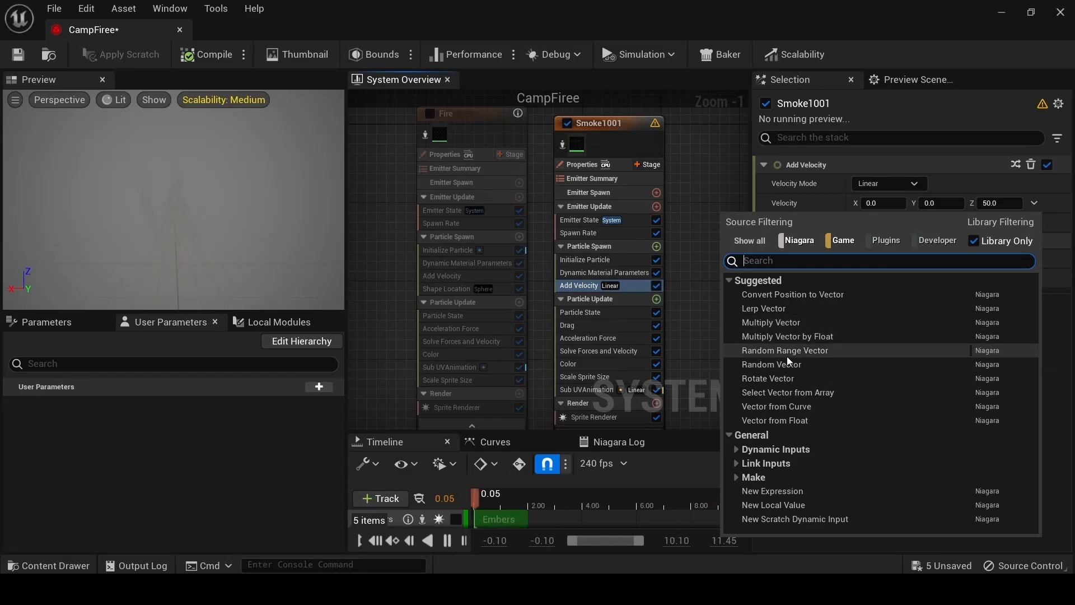
click(820, 350)
Set Smoke1001's velocity minimum Z to 5 and maximum to 5, 5, 40, and recheck Fire's Add Velocity values.
text(0)
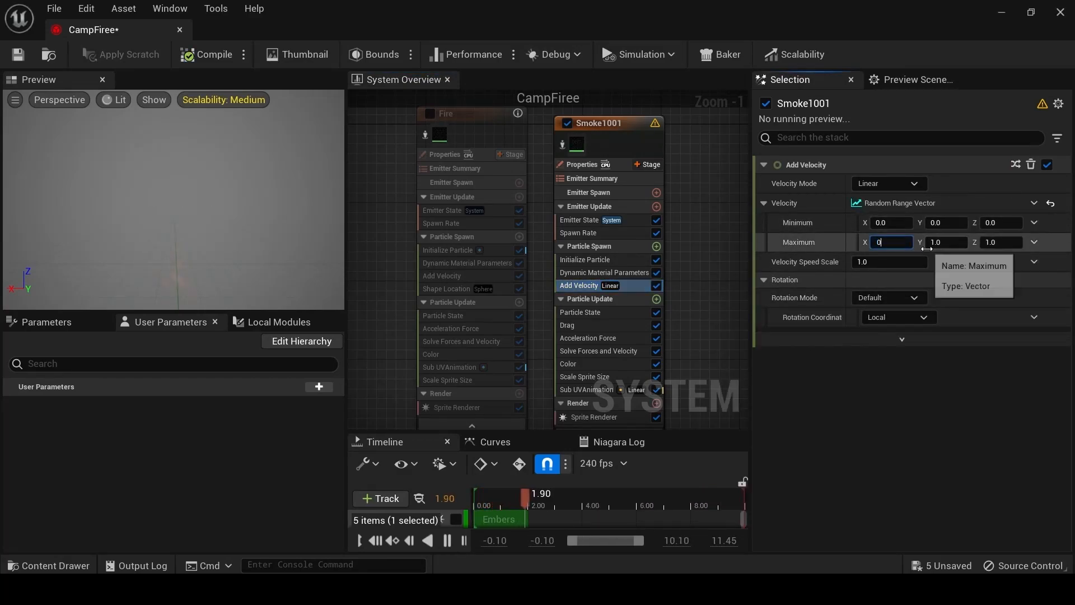
key(Tab)
text(0)
text(5)
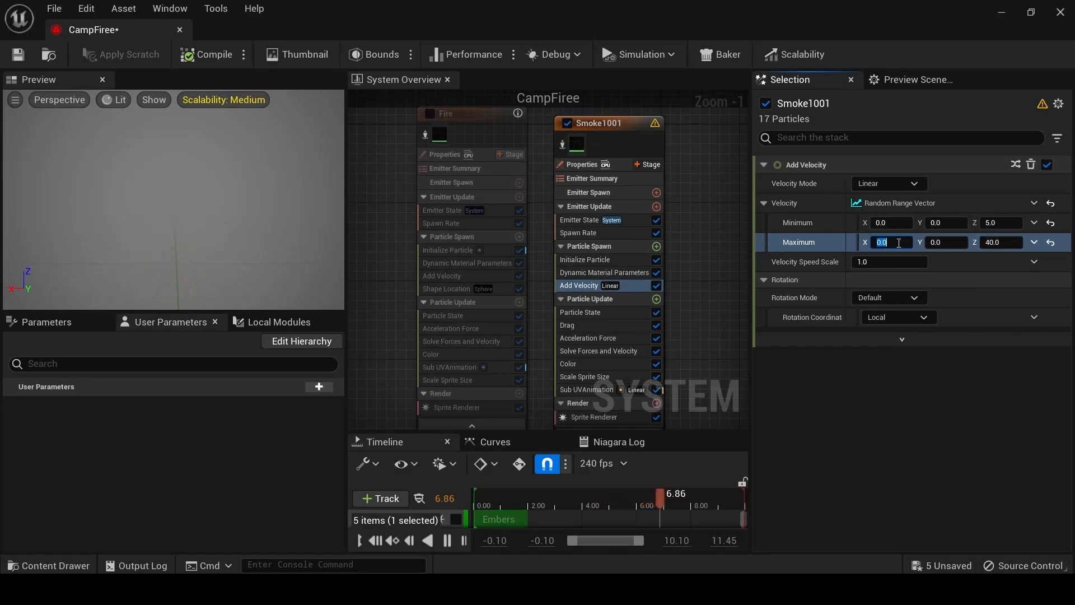
key(Return)
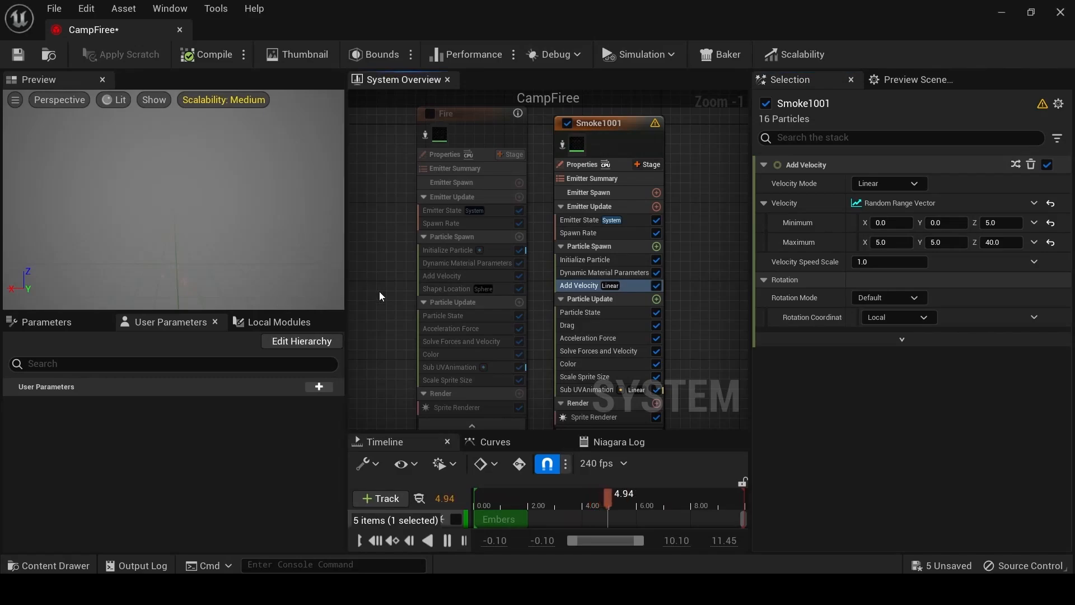
right_drag(379, 296, 380, 283)
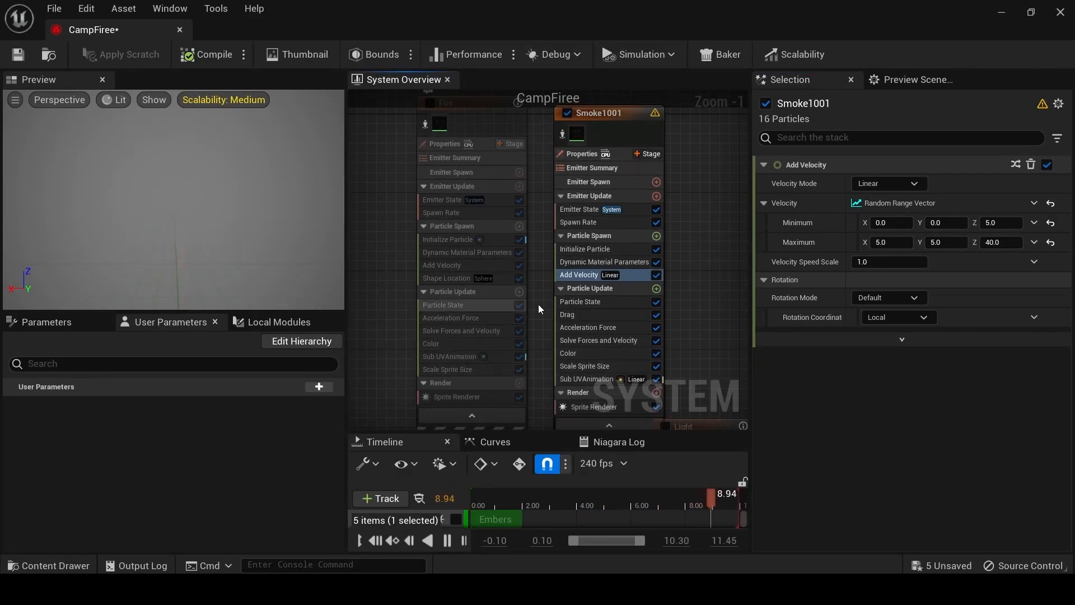
click(449, 266)
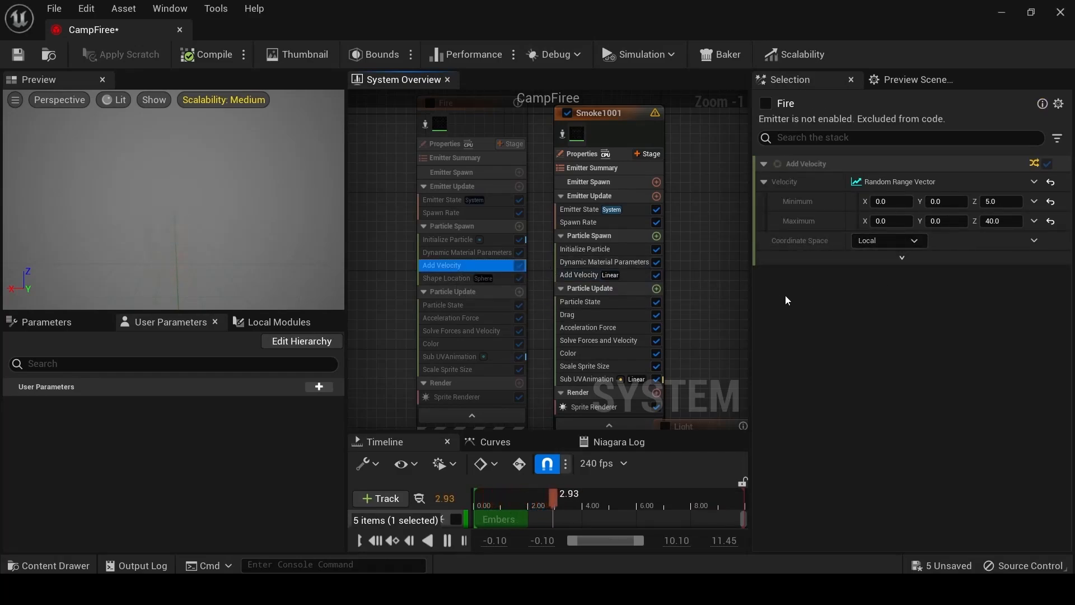
Check Fire's Shape Location, enable the Fire emitter, and copy its Shape Location module into Smoke1001's Particle Spawn.
click(580, 275)
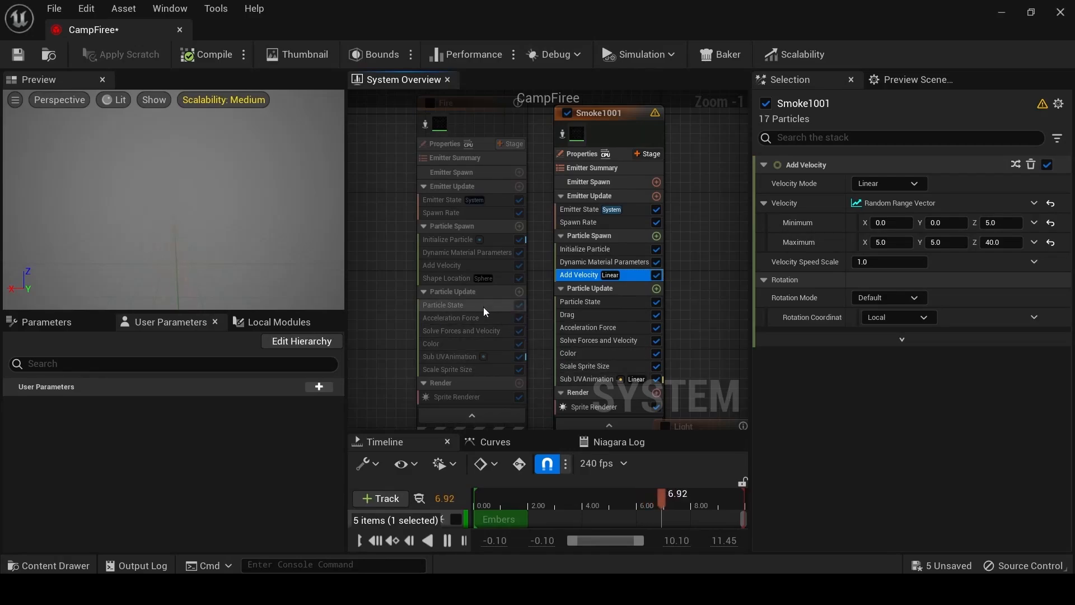
click(450, 278)
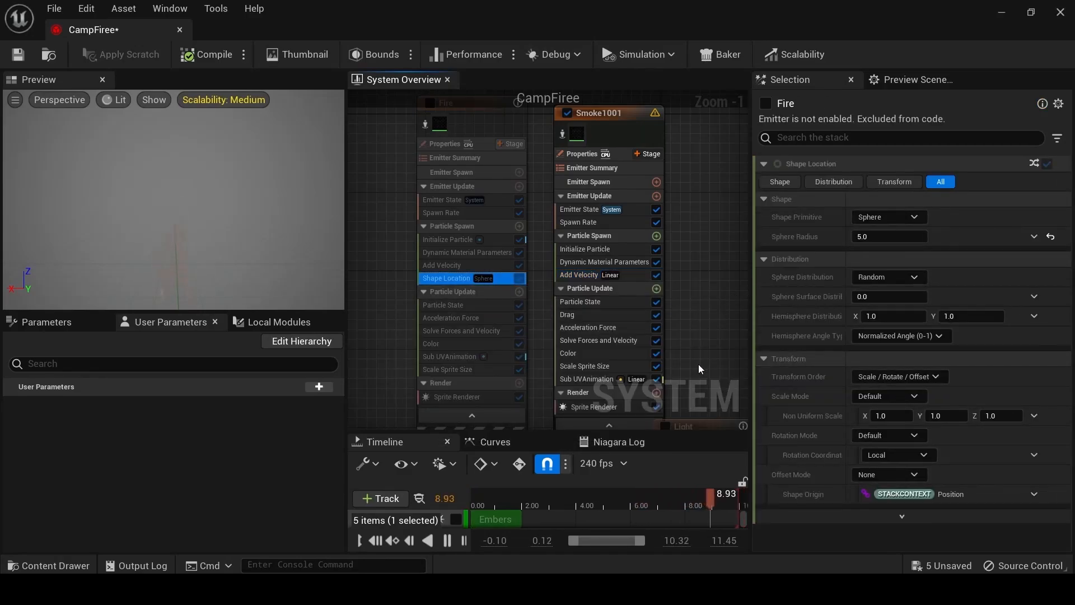
right_drag(387, 214, 393, 264)
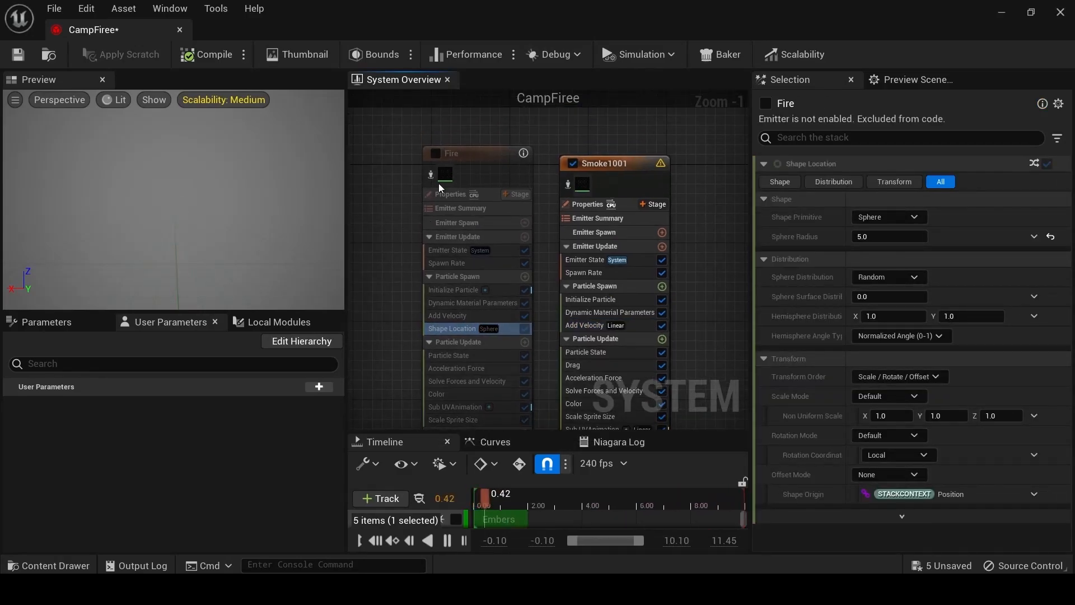
click(436, 153)
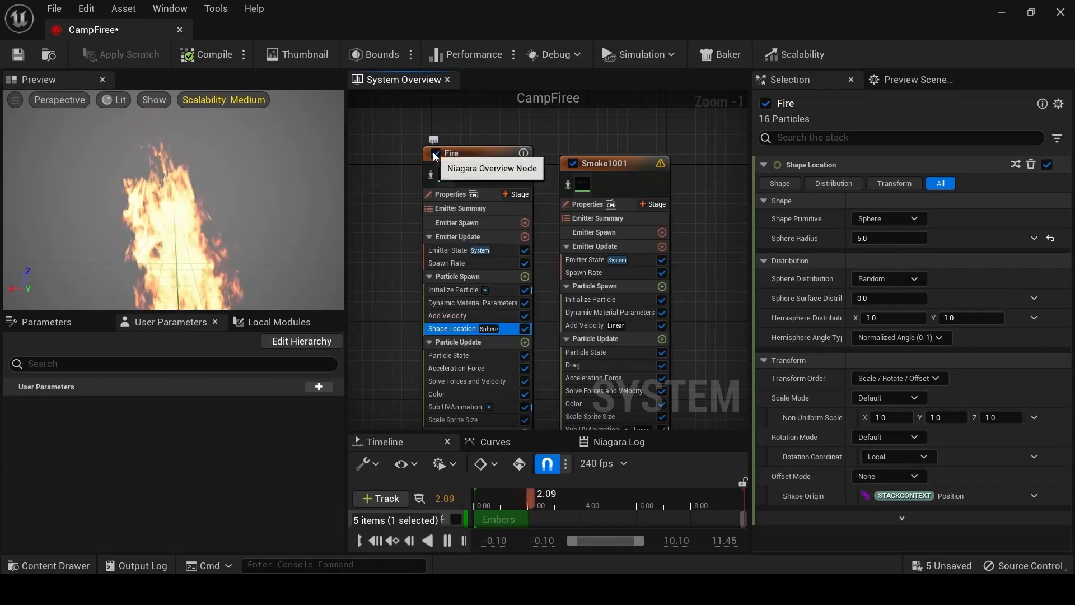
drag(616, 334, 615, 335)
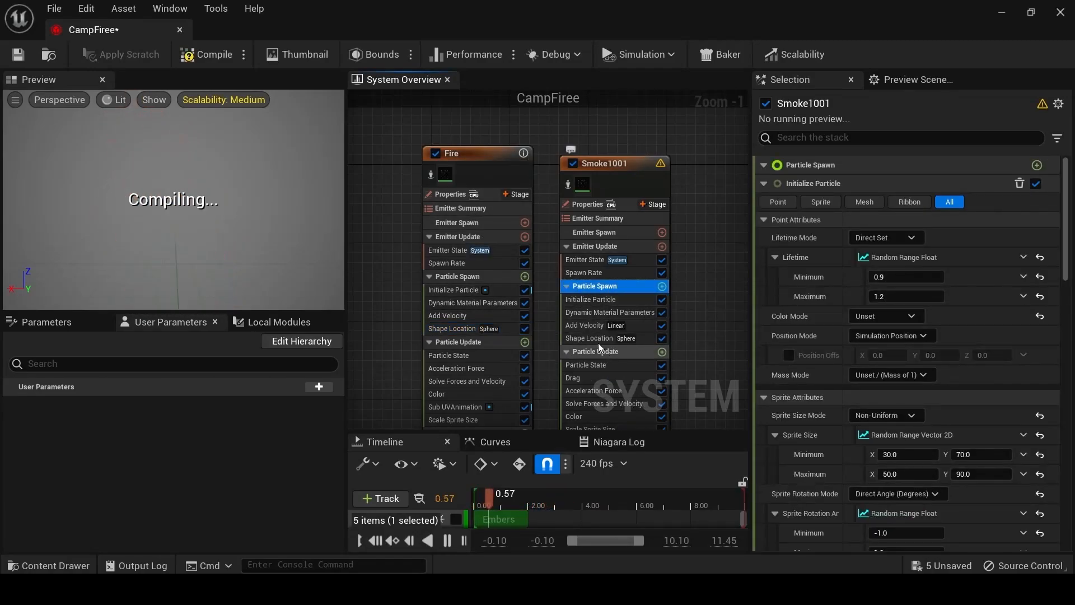
click(457, 329)
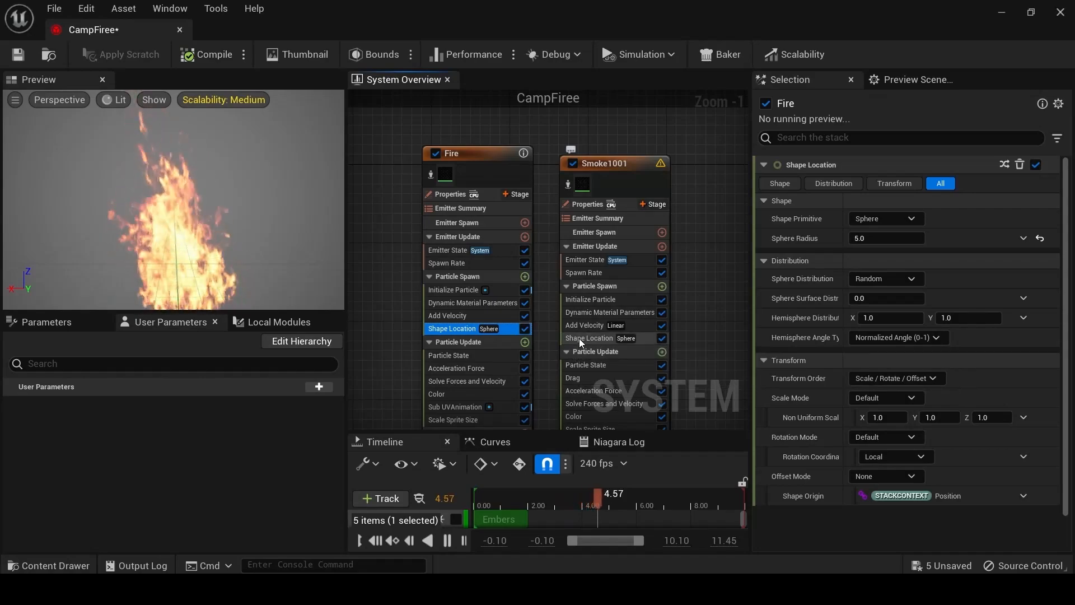
click(662, 287)
click(662, 291)
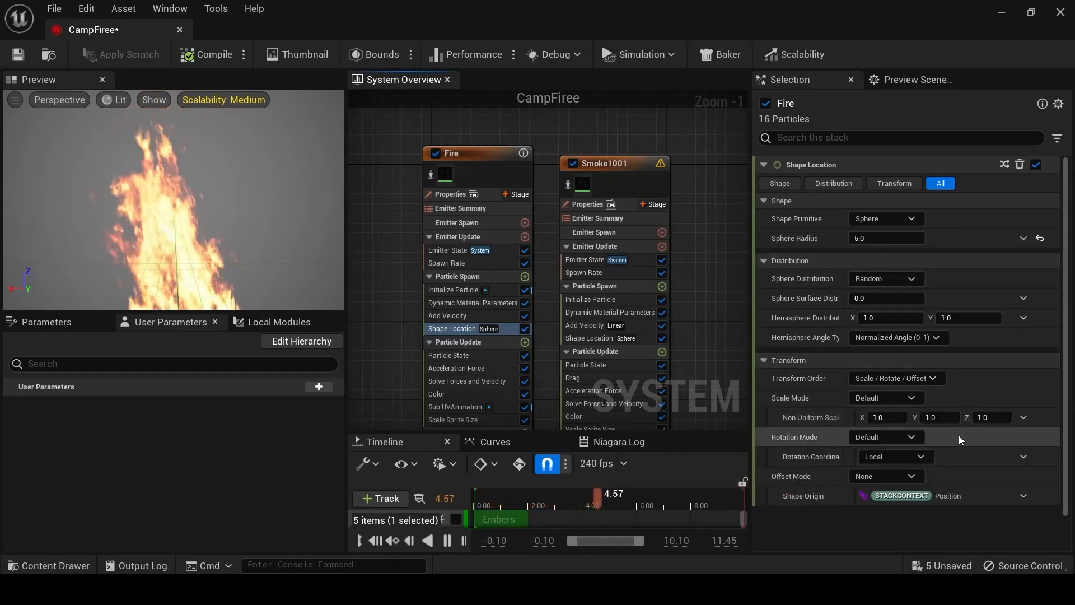
Disable the Fire emitter and compare the Particle State modules of Fire and Smoke1001.
right_drag(544, 318, 554, 239)
right_drag(365, 153, 349, 222)
click(429, 144)
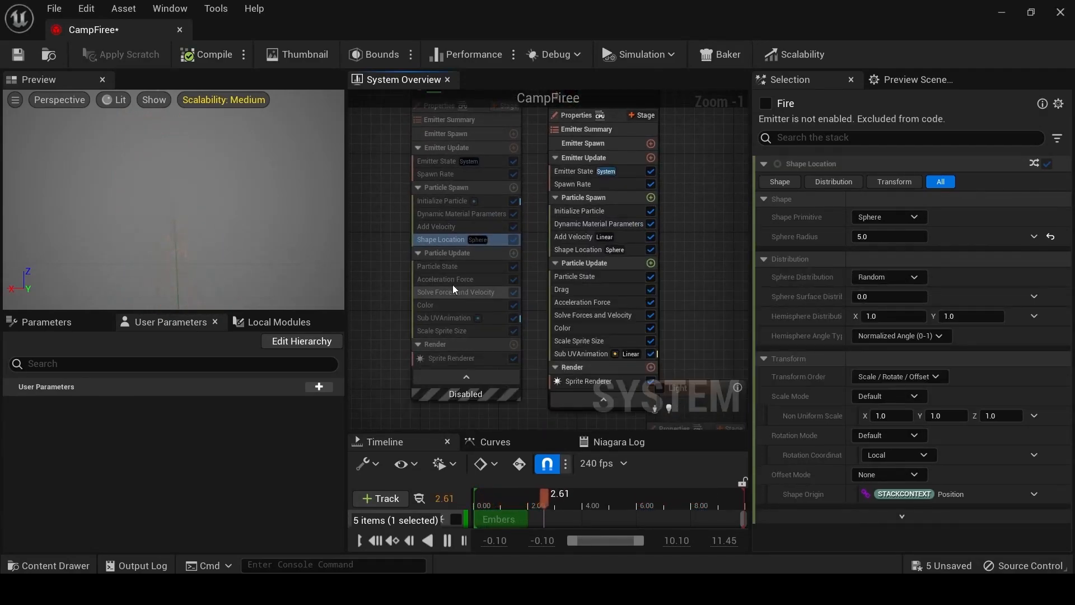
click(442, 266)
click(592, 277)
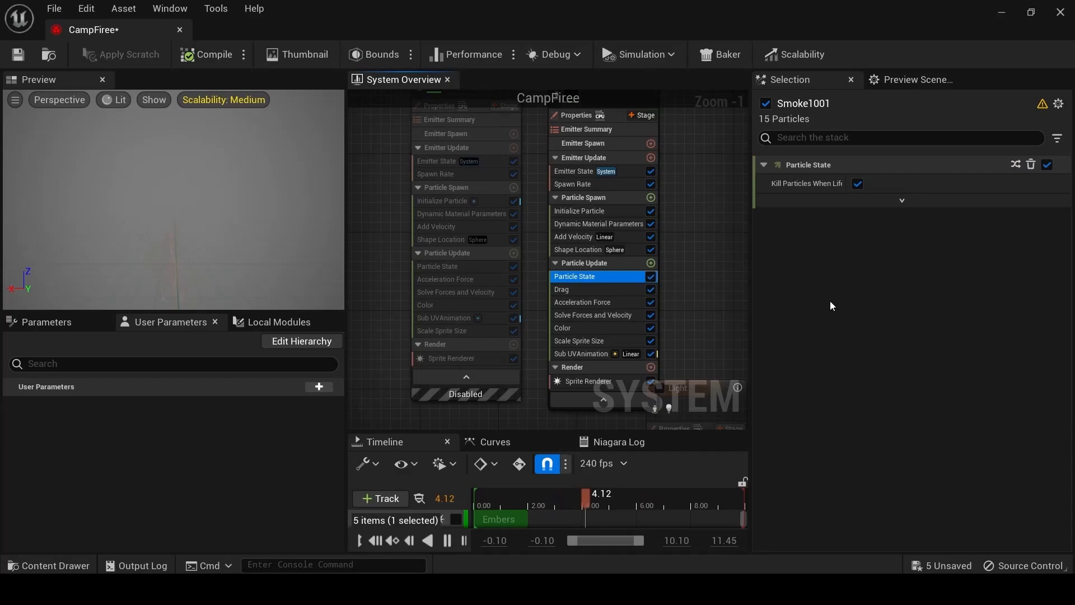
Move Smoke1001's Acceleration Force directly below Particle State and delete its Drag module.
click(449, 280)
drag(600, 305, 593, 283)
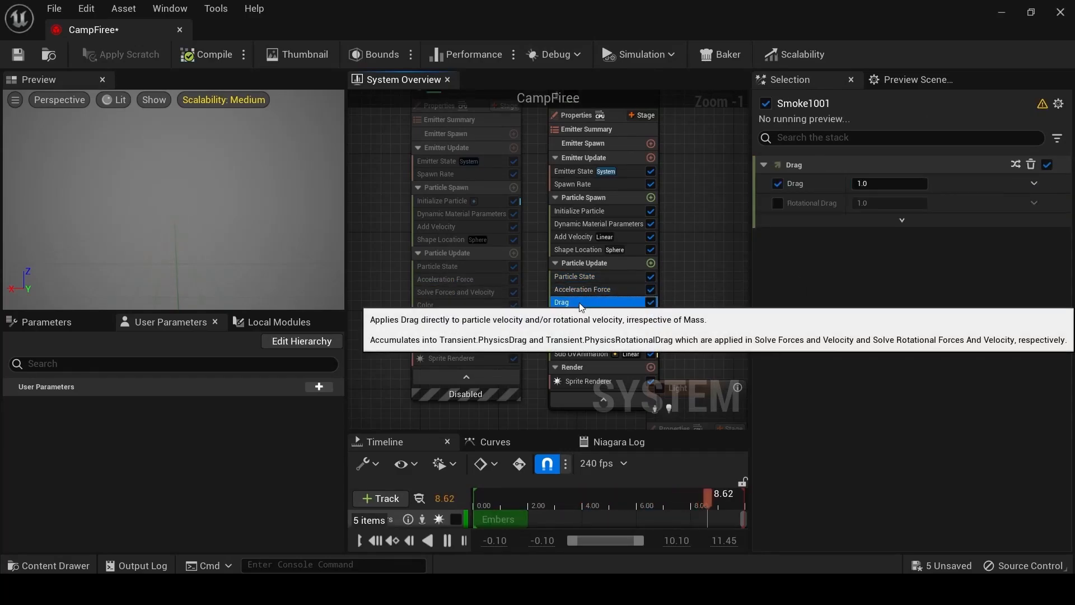
click(577, 302)
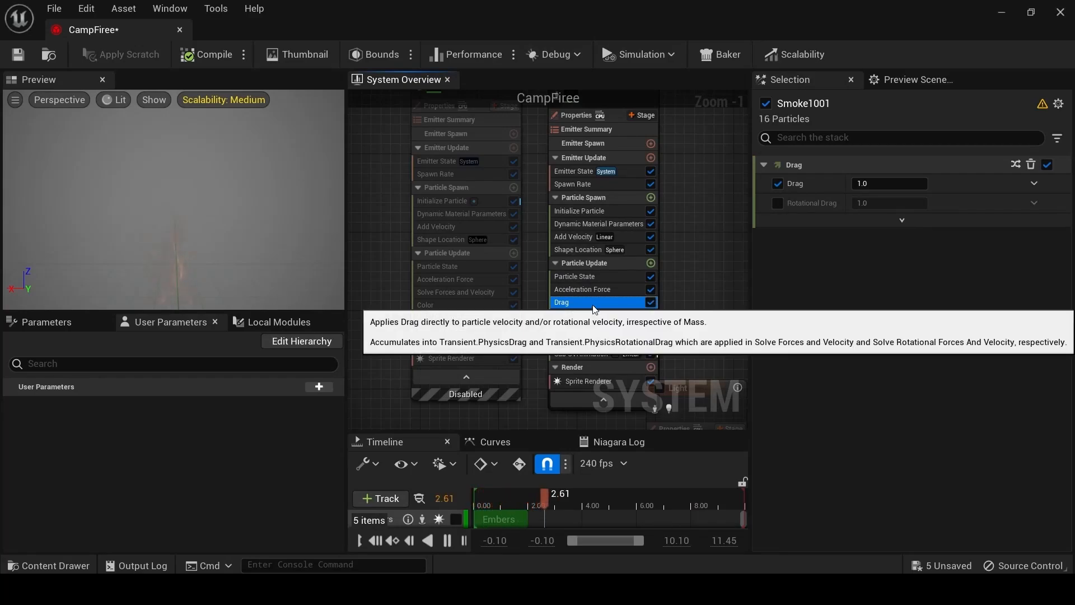
key(Delete)
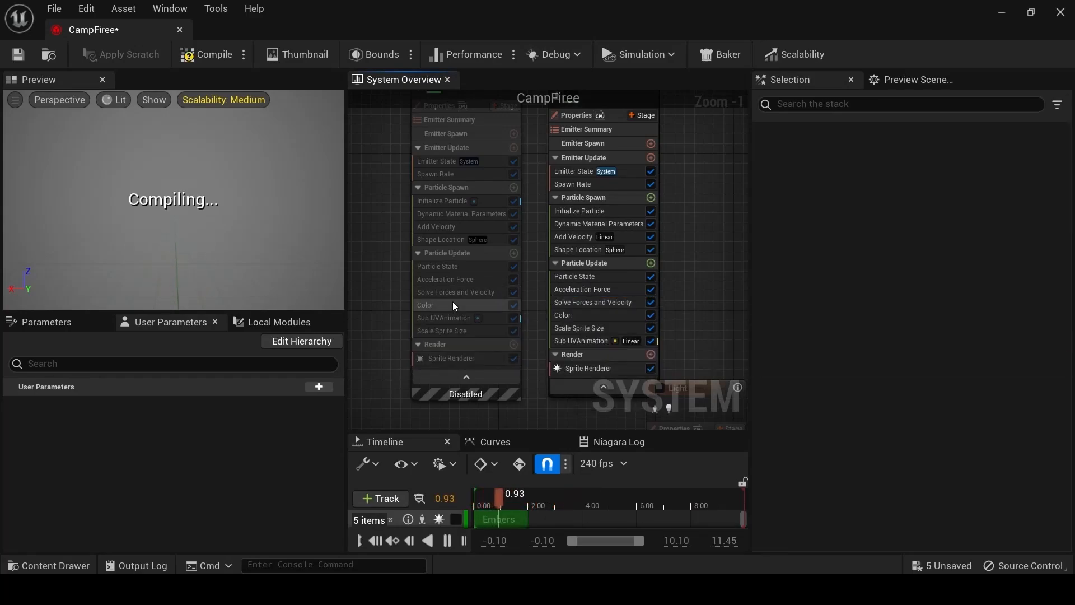
Following Fire's Acceleration Force, set Smoke1001's acceleration to X 25 and Z 60, and recheck both modules.
click(445, 280)
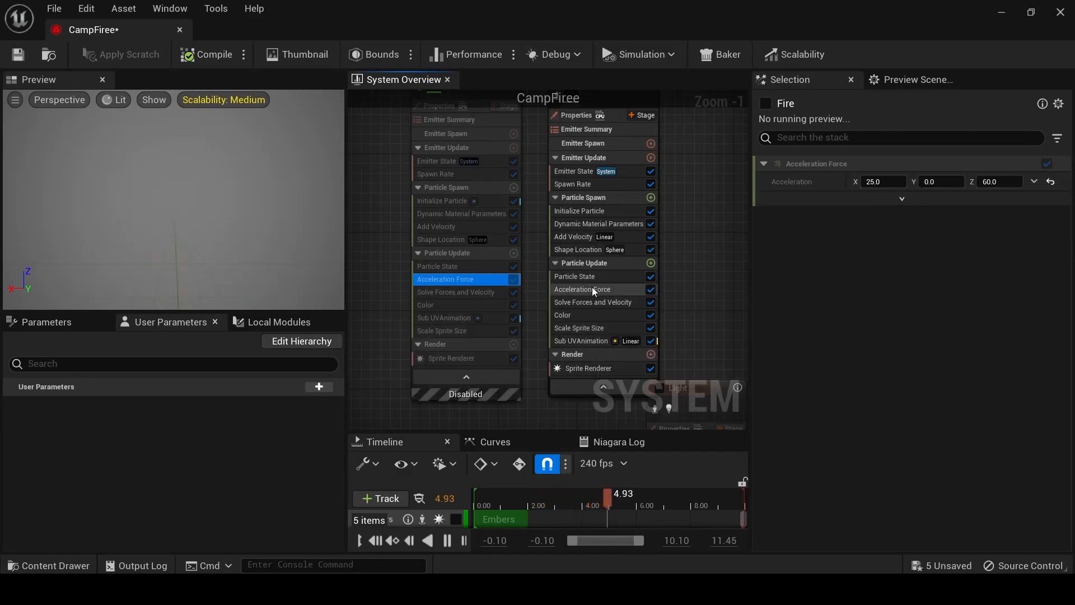
click(592, 288)
click(455, 281)
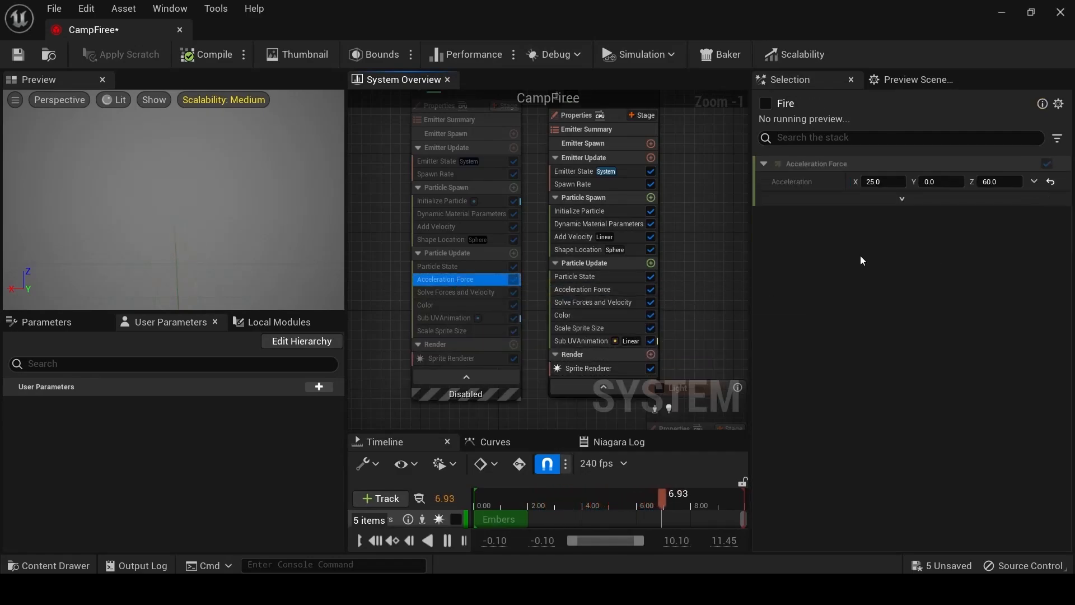
click(594, 289)
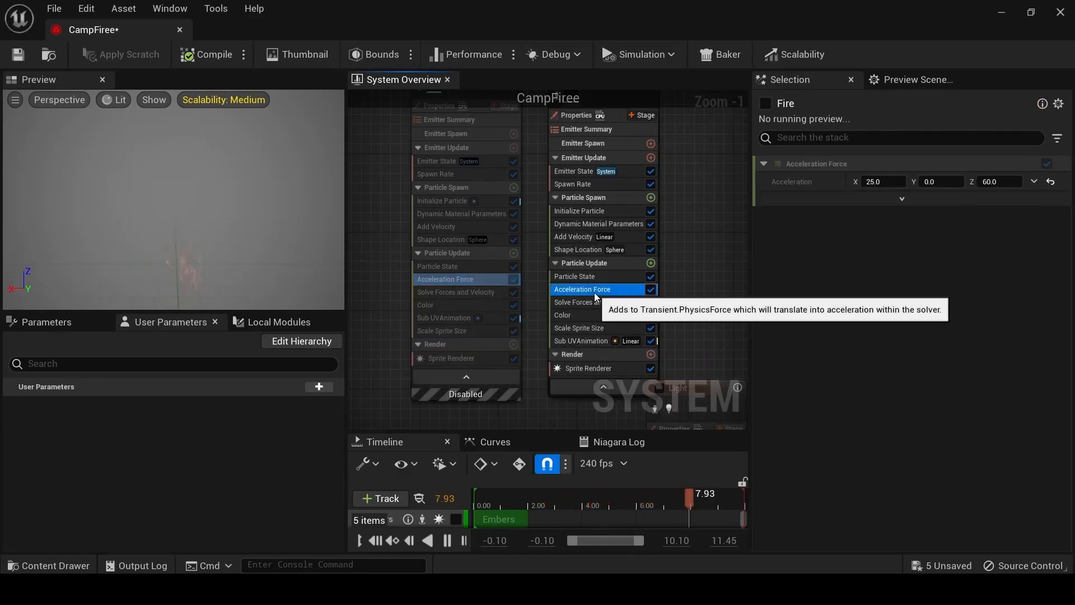
click(1050, 183)
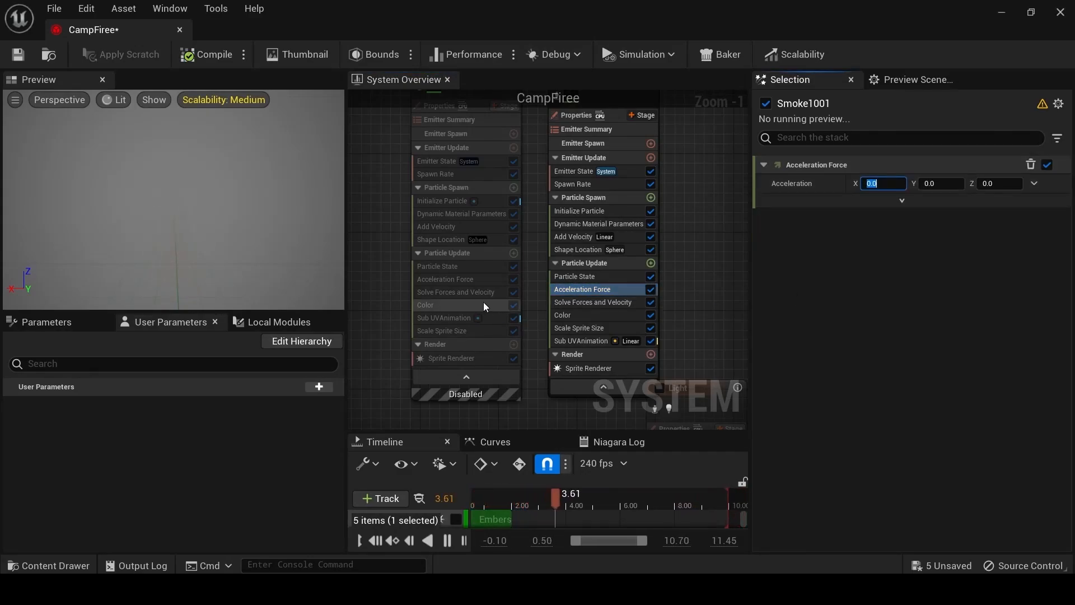
text(25)
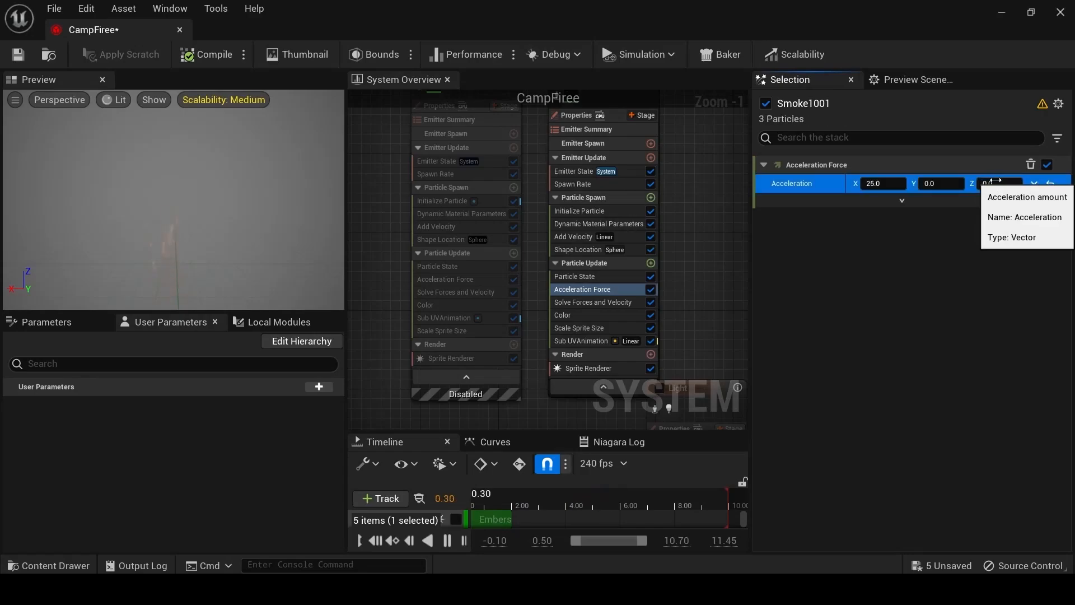
click(994, 180)
text(6)
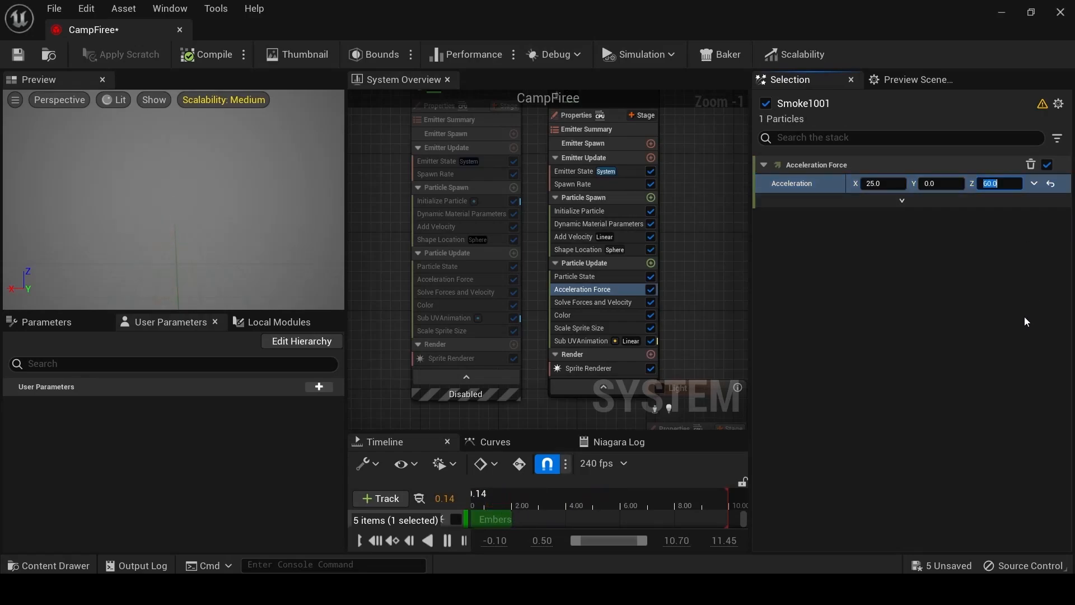
click(468, 280)
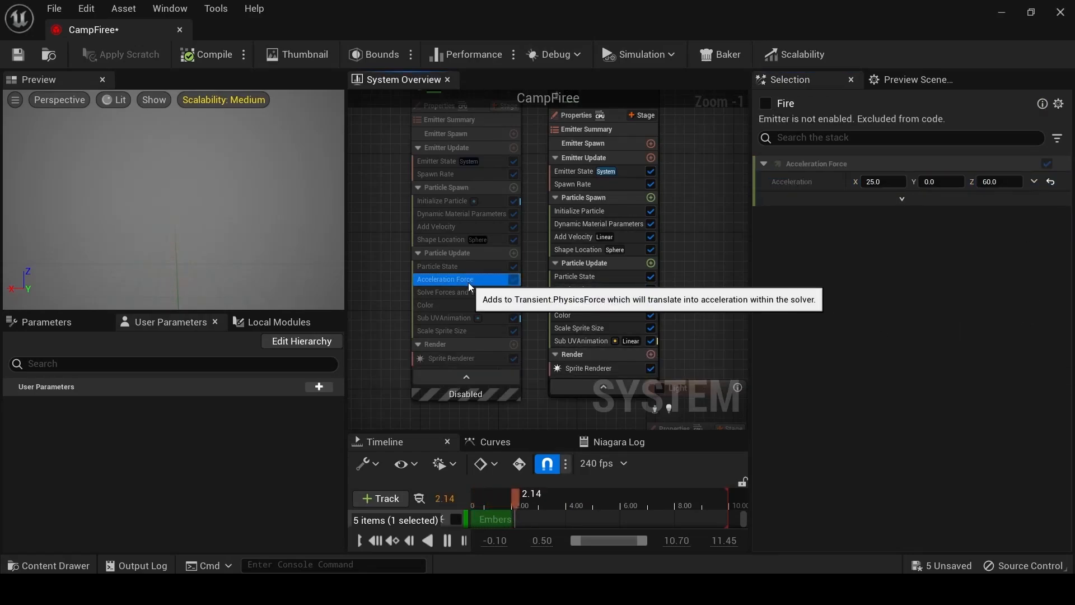
click(596, 288)
Check Fire's Solve Forces and Velocity and Color modules, and delete Smoke1001's Color module.
click(459, 293)
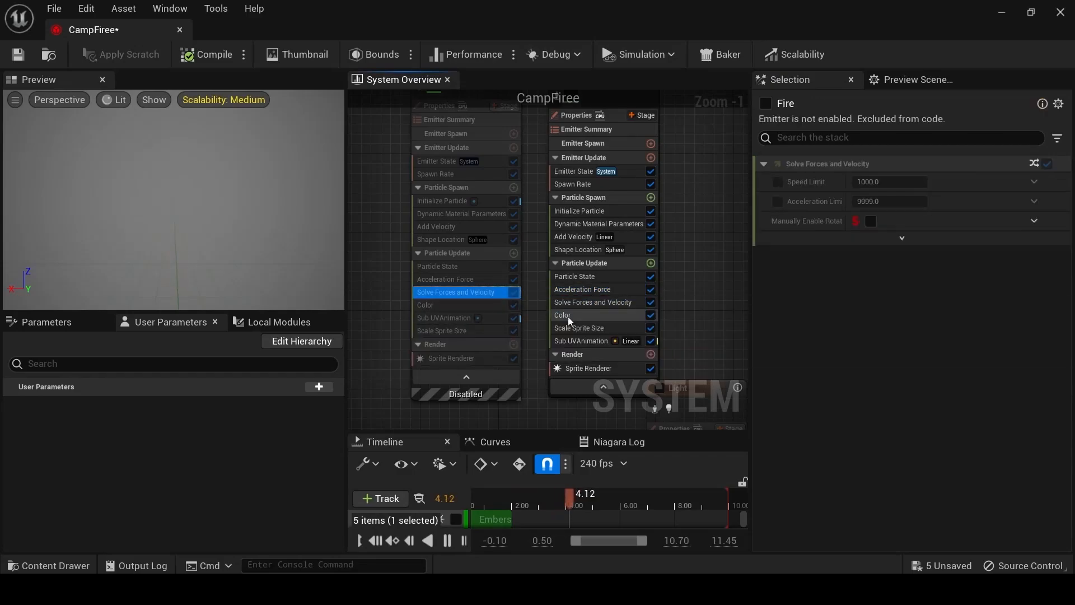
click(435, 306)
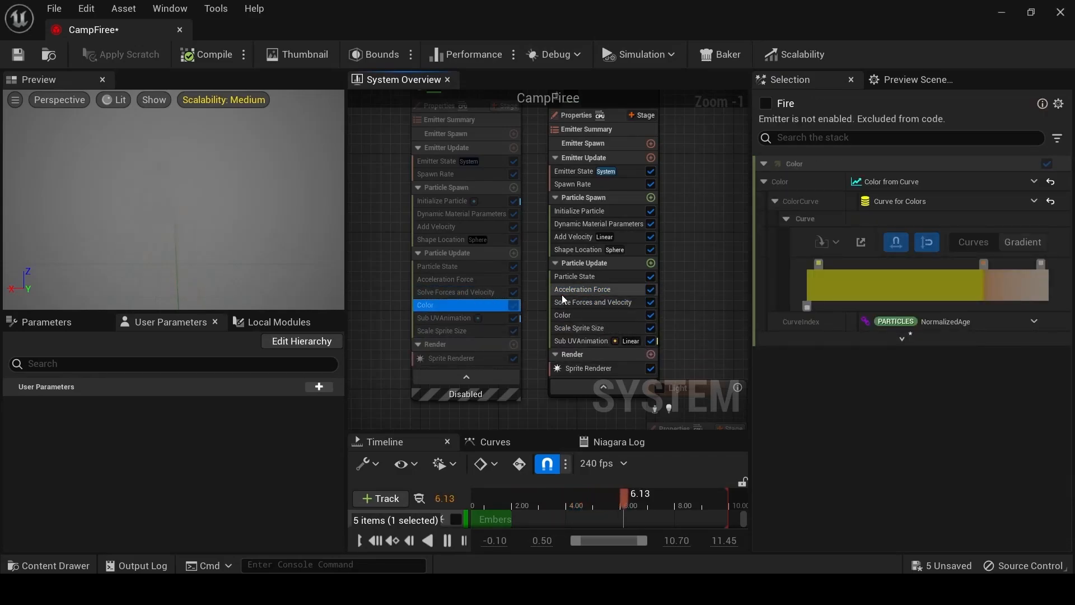
click(579, 316)
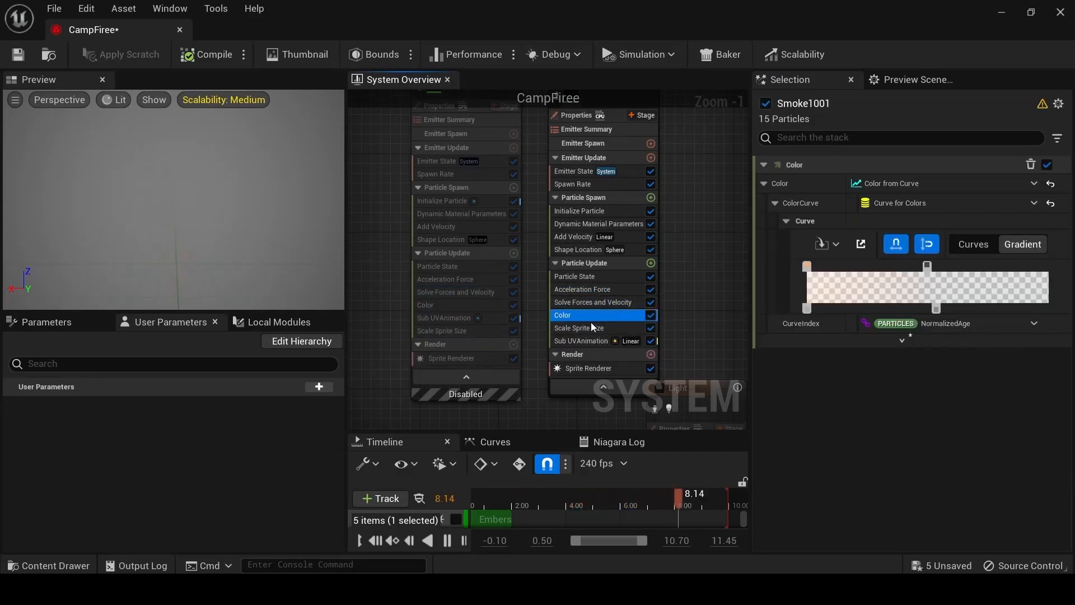
key(Delete)
Enable the Fire emitter, copy its Color module into Smoke1001's Particle Update, and place it directly below Solve Forces and Velocity.
click(475, 121)
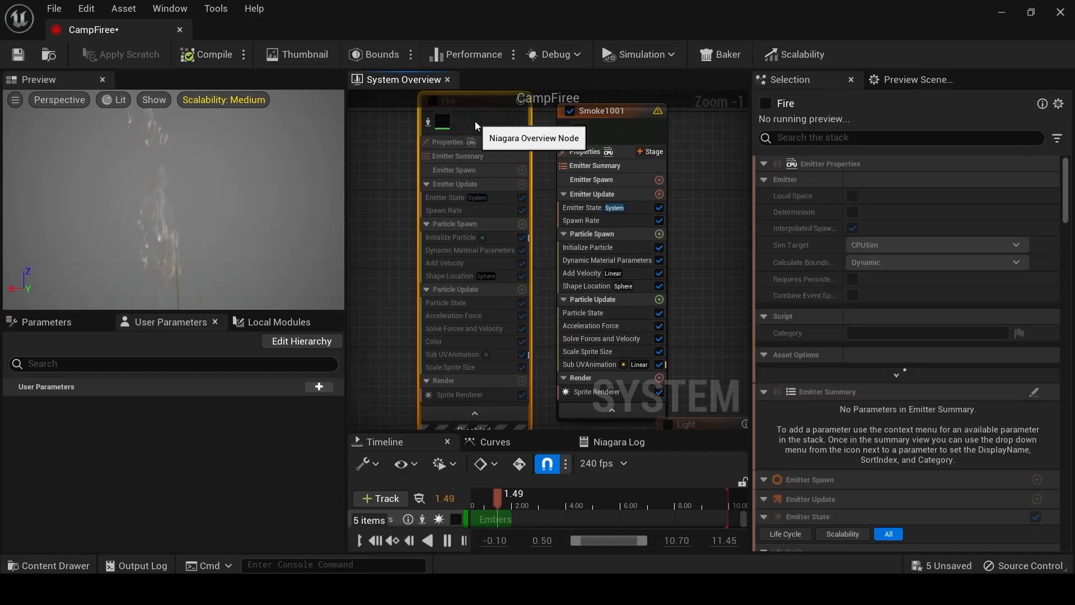
right_drag(422, 346, 429, 271)
right_drag(393, 149, 356, 305)
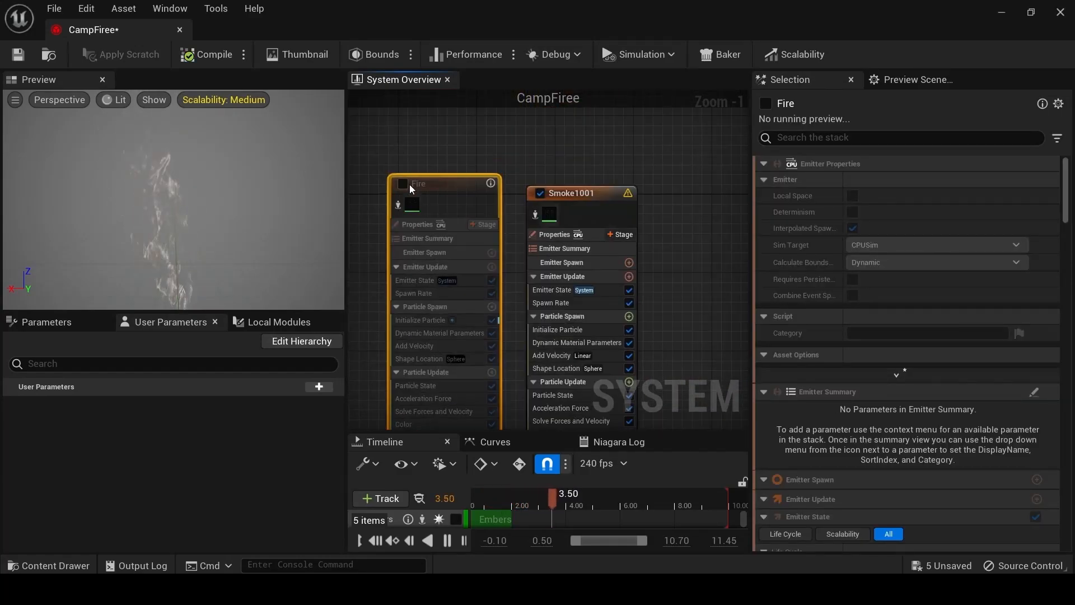
click(402, 183)
right_drag(425, 429, 459, 293)
click(456, 290)
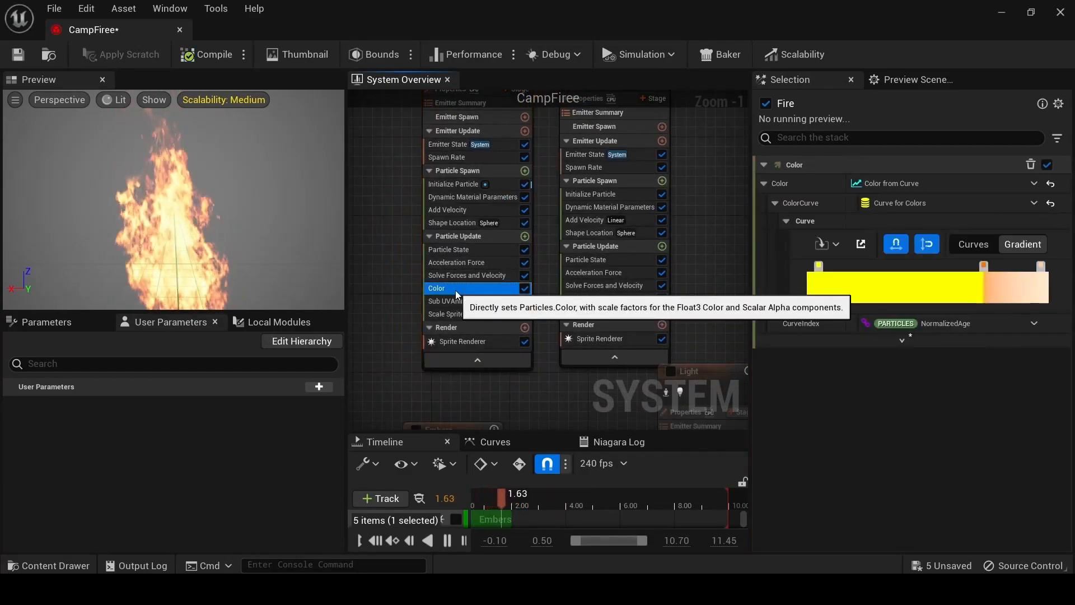
key(ctrl+c)
click(619, 246)
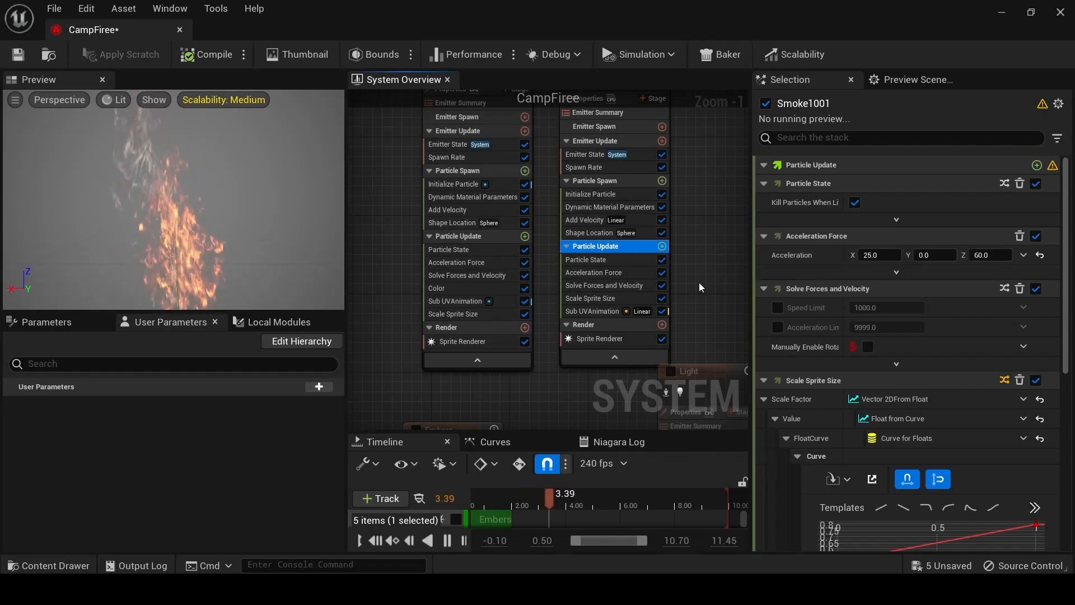
key(ctrl+v)
drag(579, 325, 591, 292)
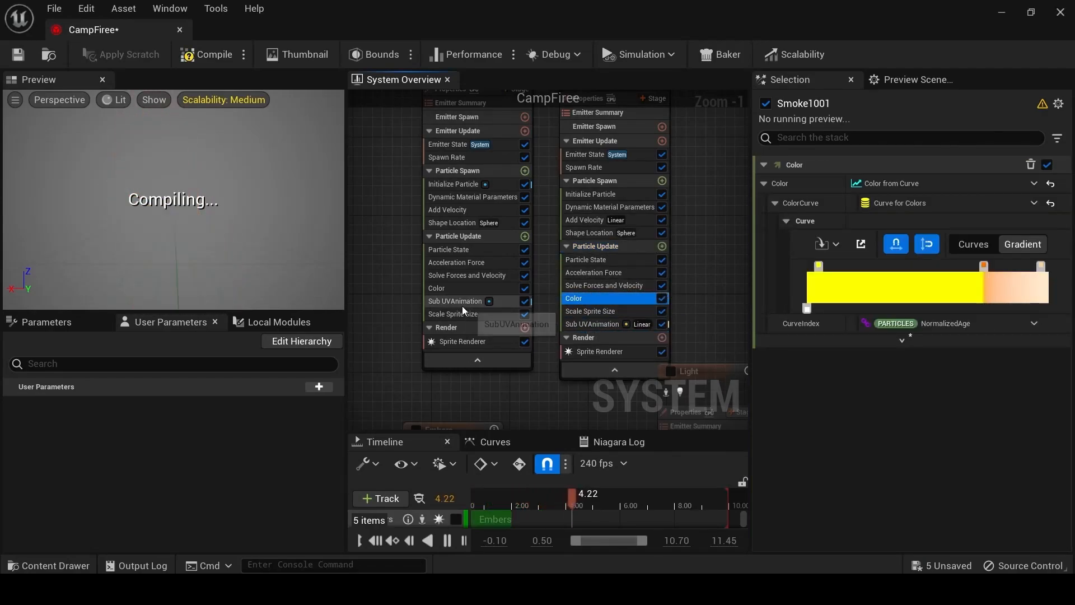
Move Smoke1001's Sub UVAnimation directly below Color and delete its Scale Sprite Size module.
drag(602, 328, 607, 303)
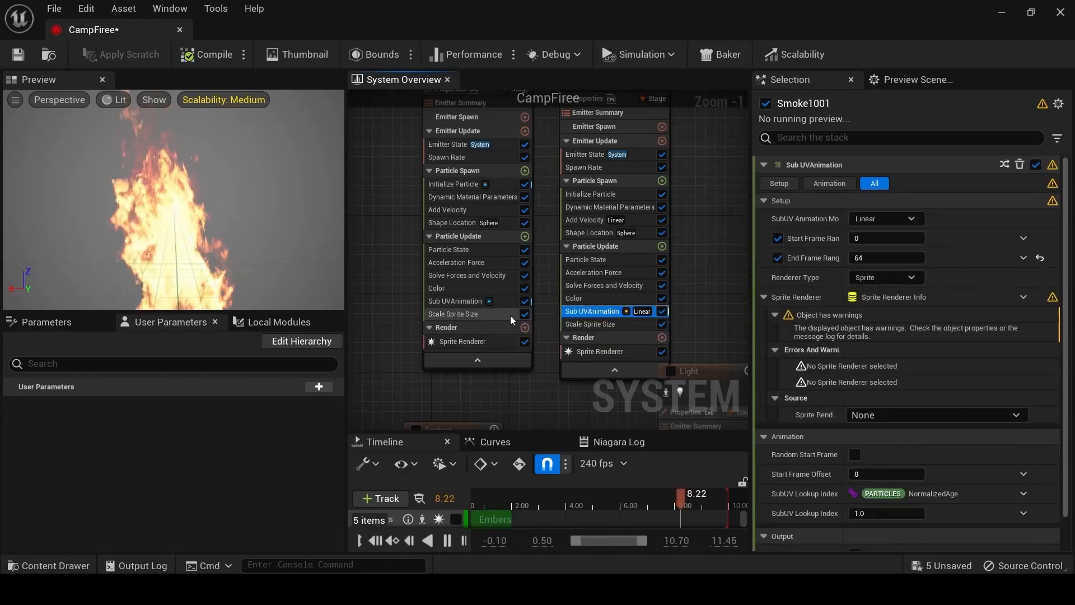
click(593, 325)
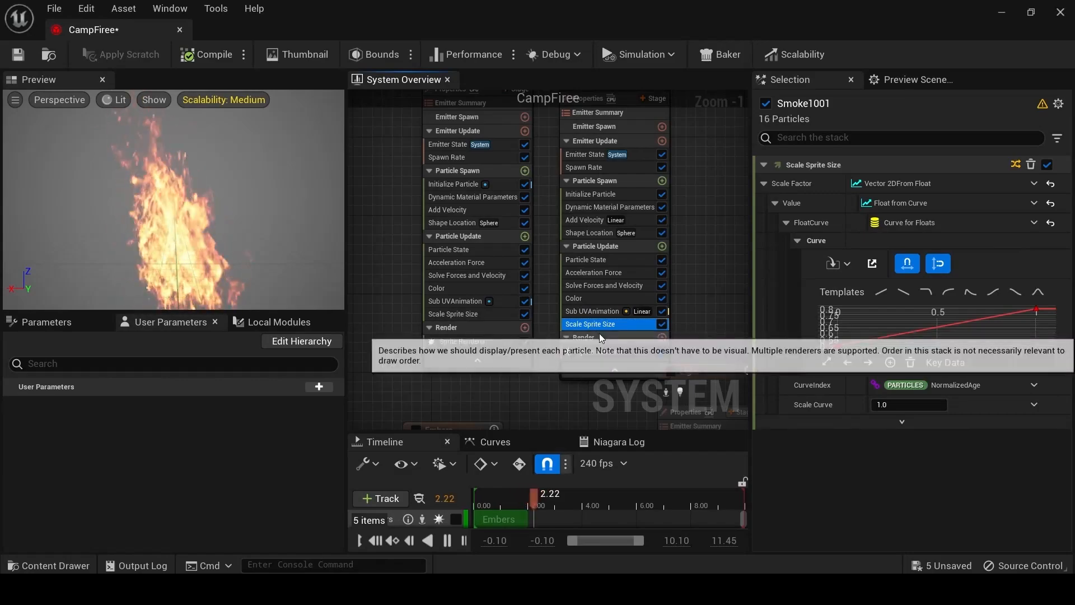
key(Delete)
Check Fire's Sub UVAnimation and Smoke1001's Sprite Renderer, and set the end frame of Smoke1001's Sub UVAnimation to 36.
click(599, 311)
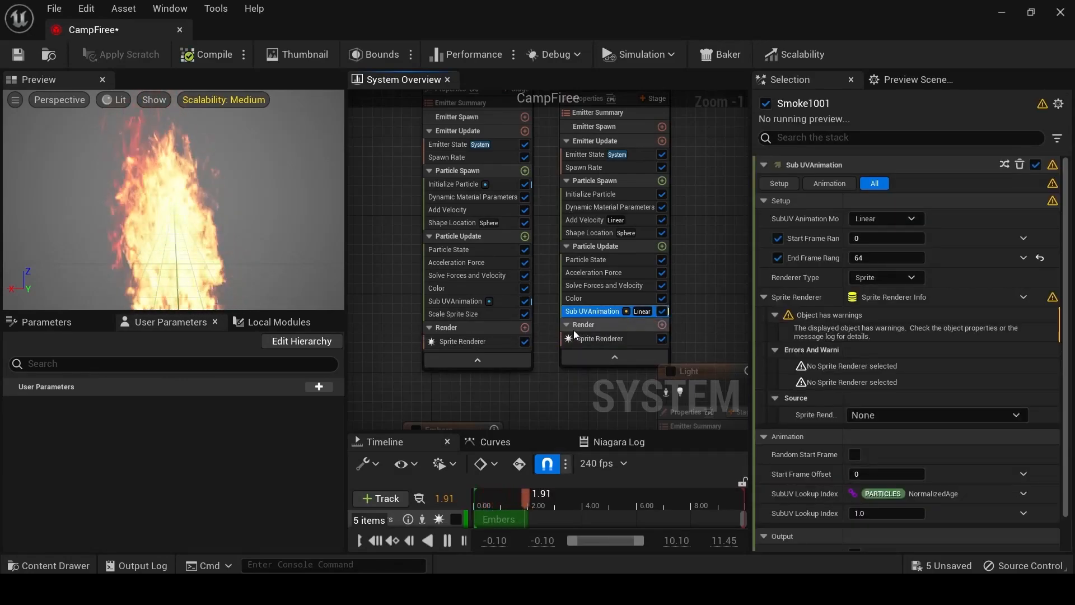
click(452, 303)
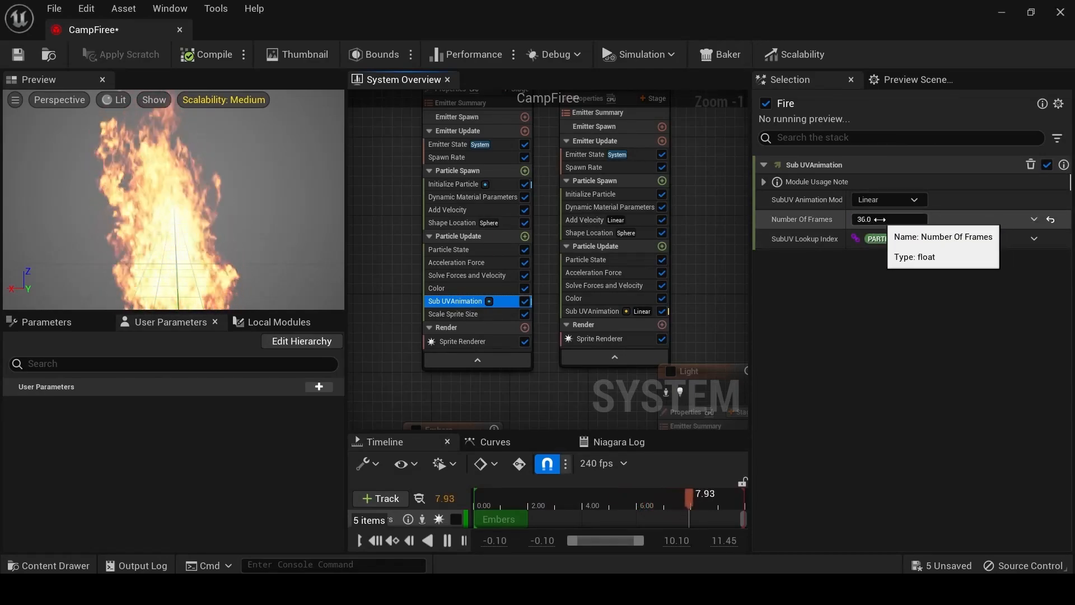
right_drag(690, 223, 672, 300)
click(581, 415)
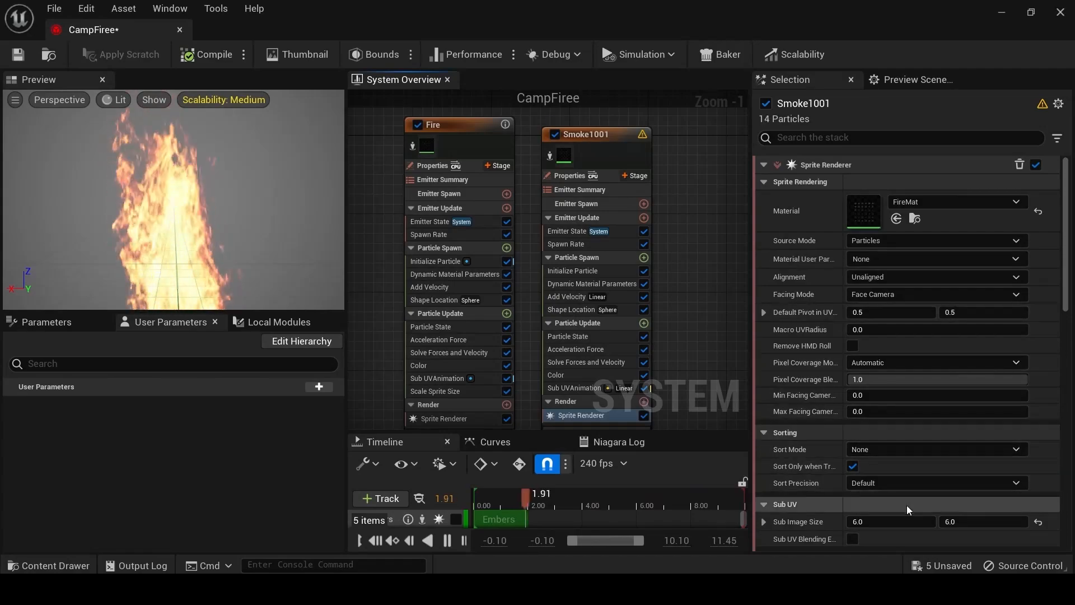
right_drag(688, 285, 684, 190)
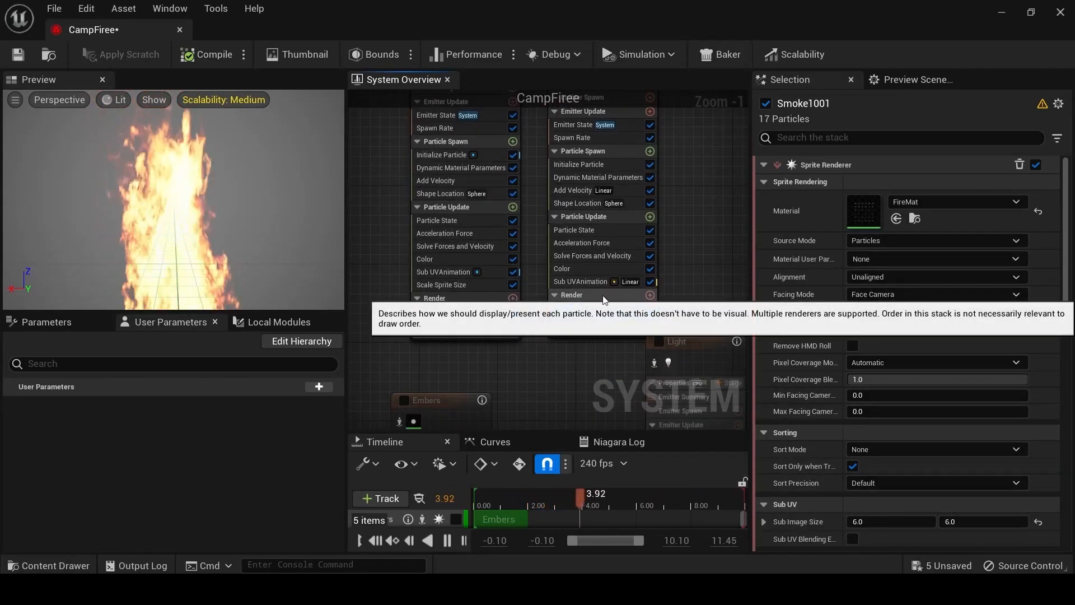
click(572, 281)
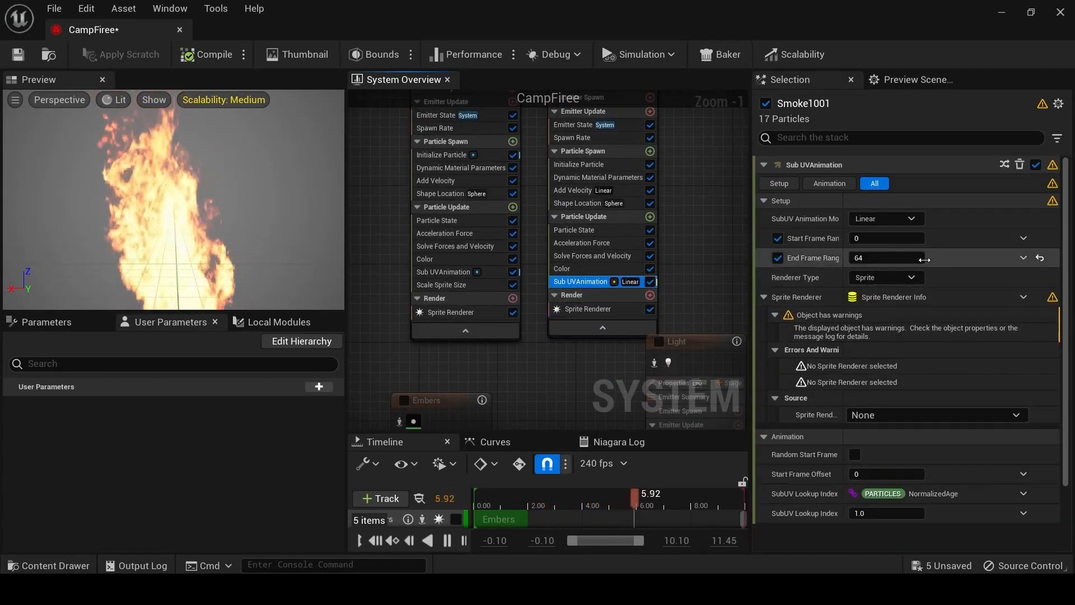
click(905, 258)
text(30)
key(Return)
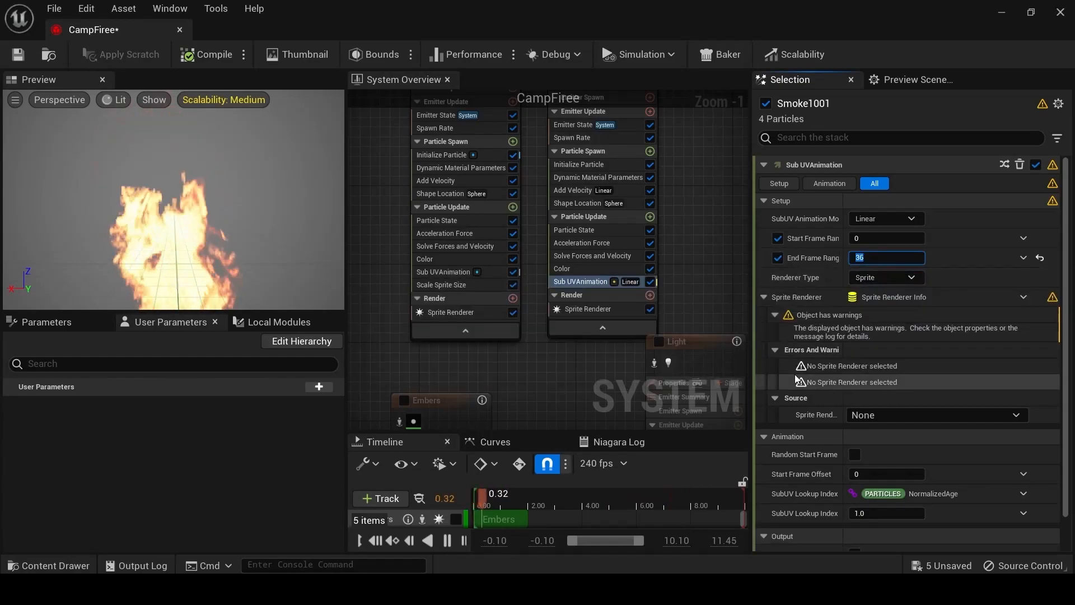
Compare the Sub UVAnimation modules of Fire and Smoke1001 and check Fire's Scale Sprite Size module.
click(450, 273)
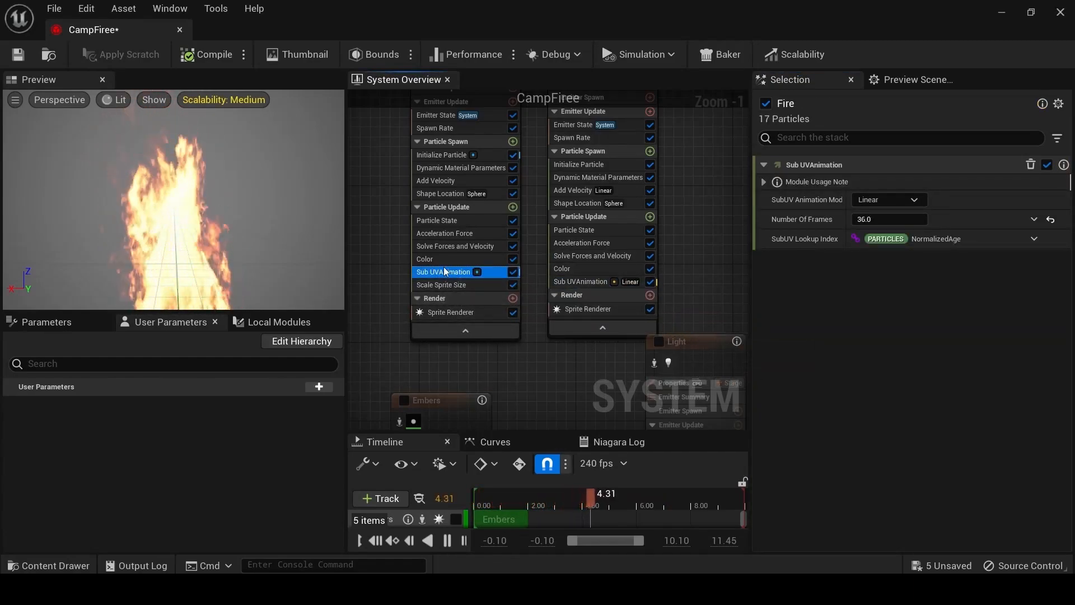
click(564, 281)
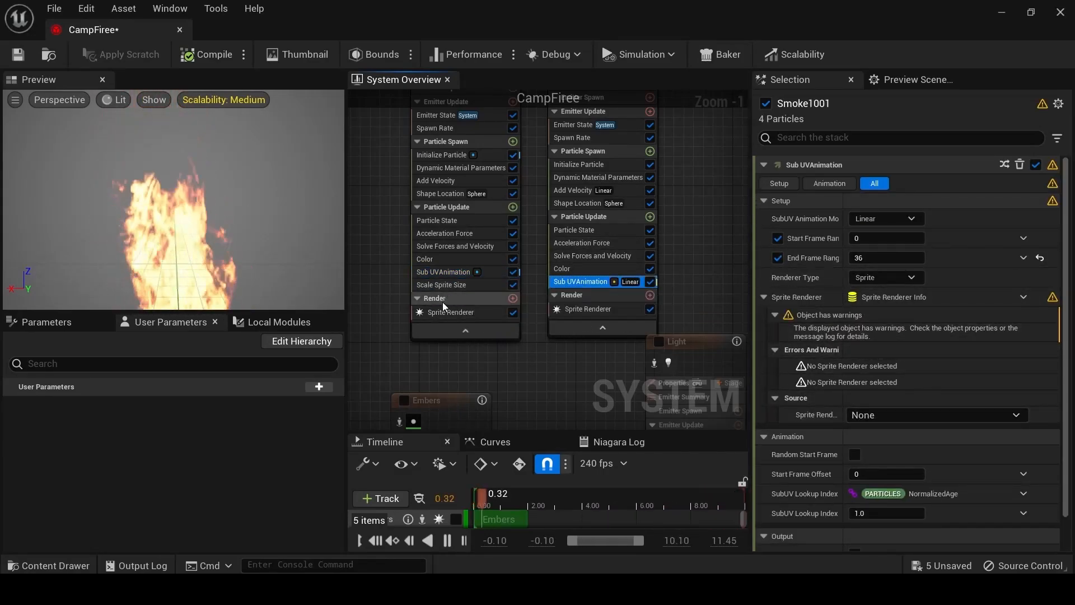
click(441, 287)
Disable the Fire emitter so that the preview plays without it.
right_drag(357, 193, 379, 253)
click(424, 163)
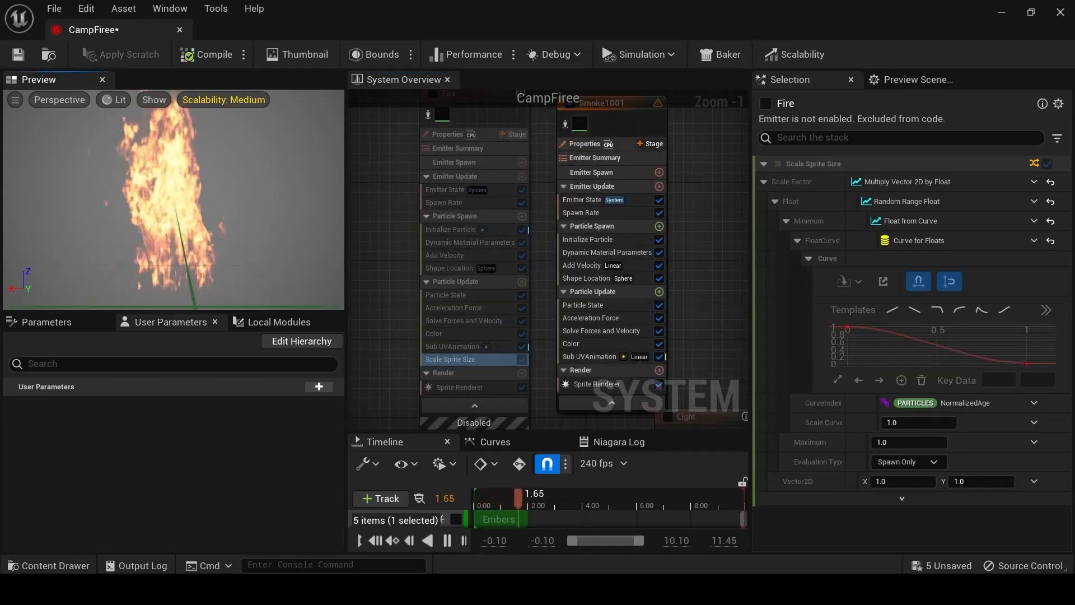
middle_drag(265, 259, 265, 207)
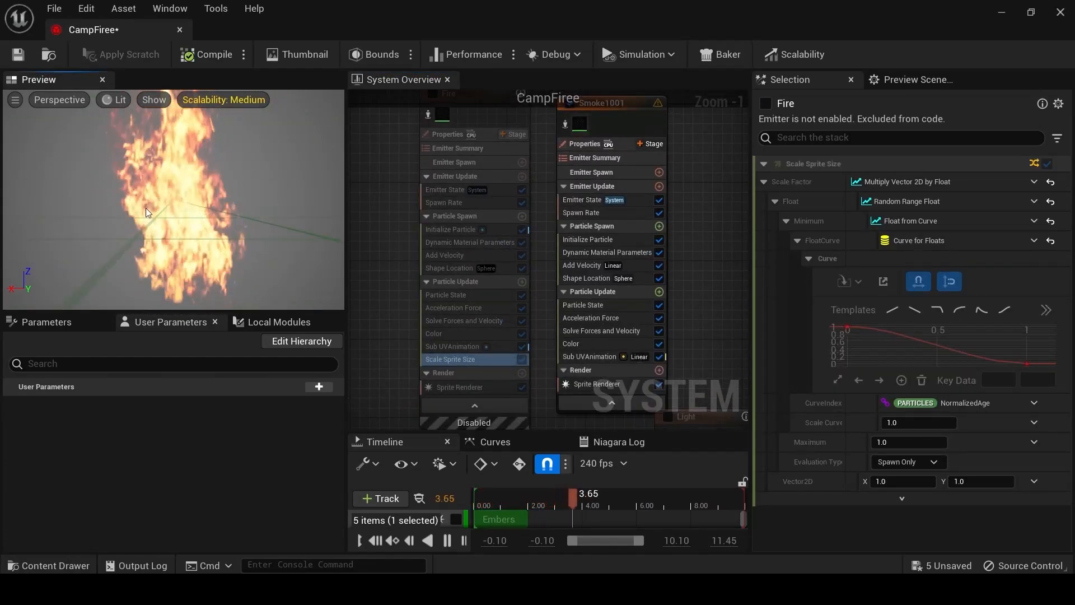
Copy Fire's Scale Sprite Size module into Smoke1001's Particle Update and place it directly below Sub UVAnimation.
click(451, 360)
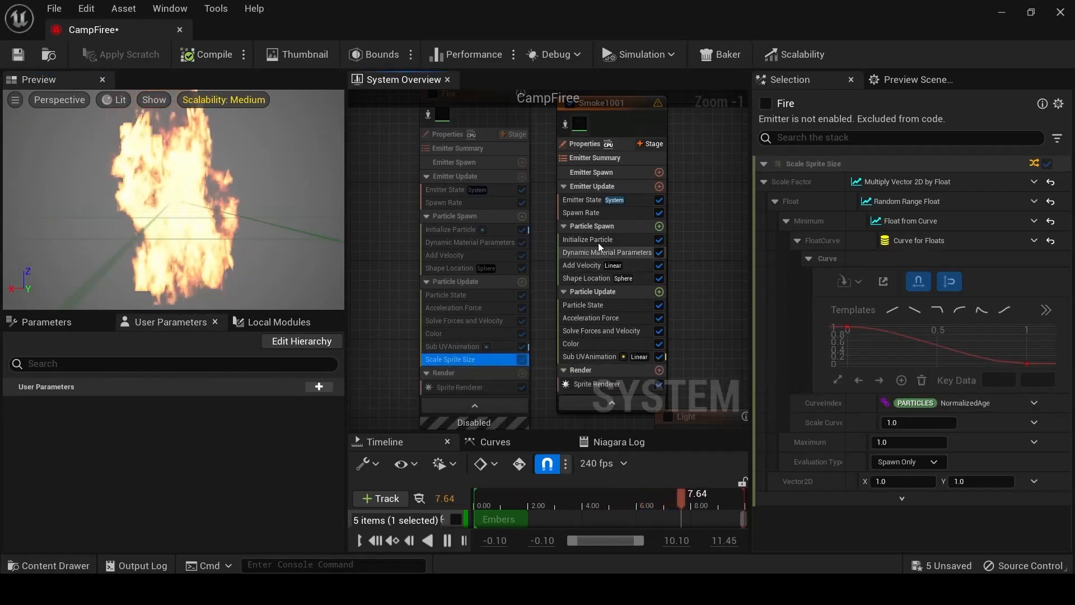
click(595, 290)
key(ctrl+v)
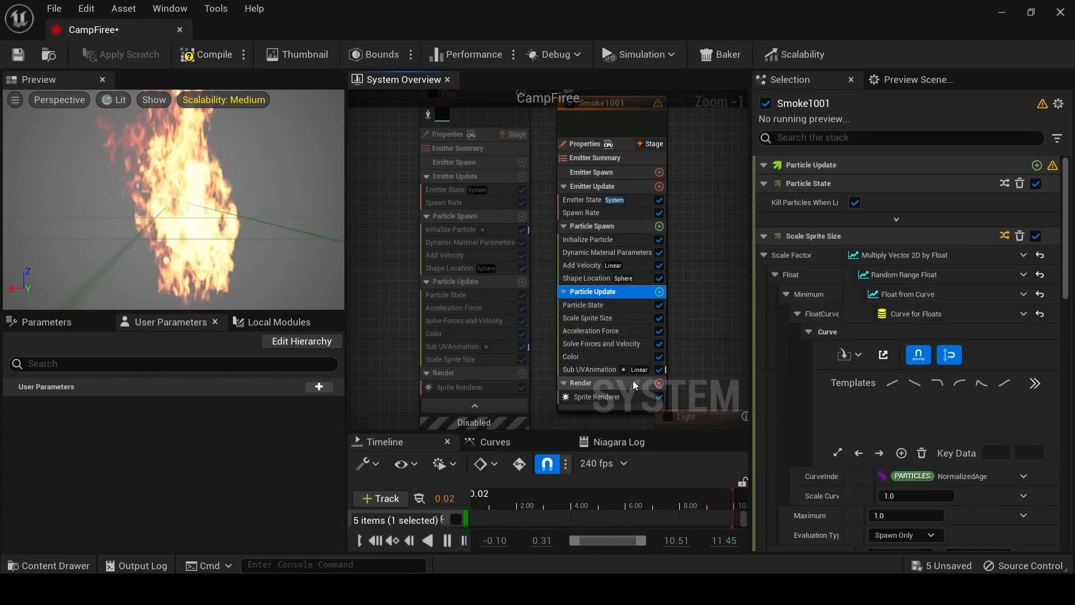
drag(604, 320, 593, 376)
drag(595, 326, 613, 371)
Check the first and last keys of the scale curve in Smoke1001's Scale Sprite Size module.
click(848, 328)
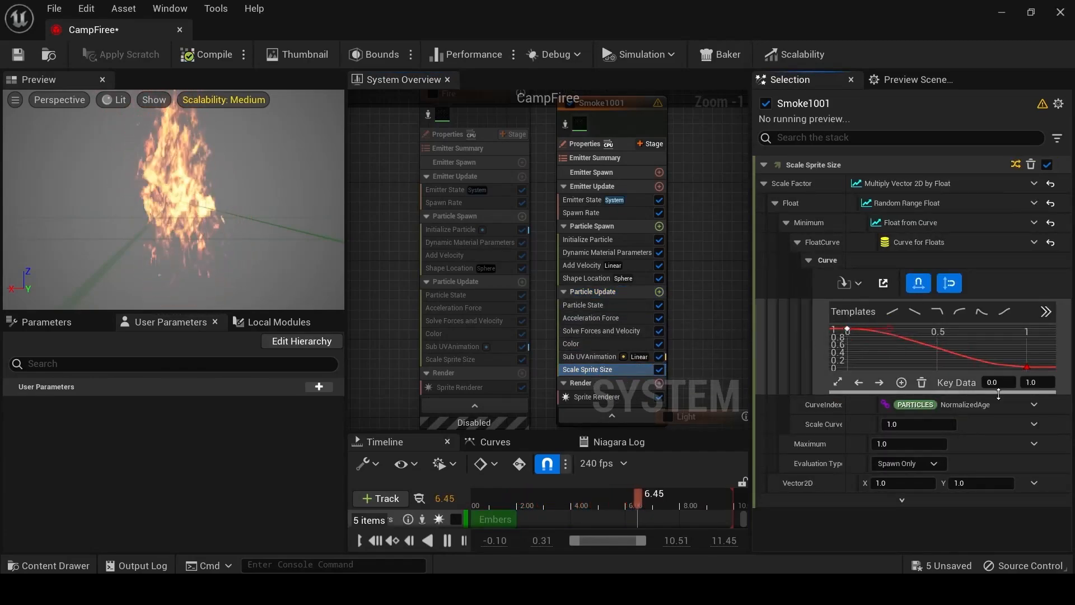
click(1028, 366)
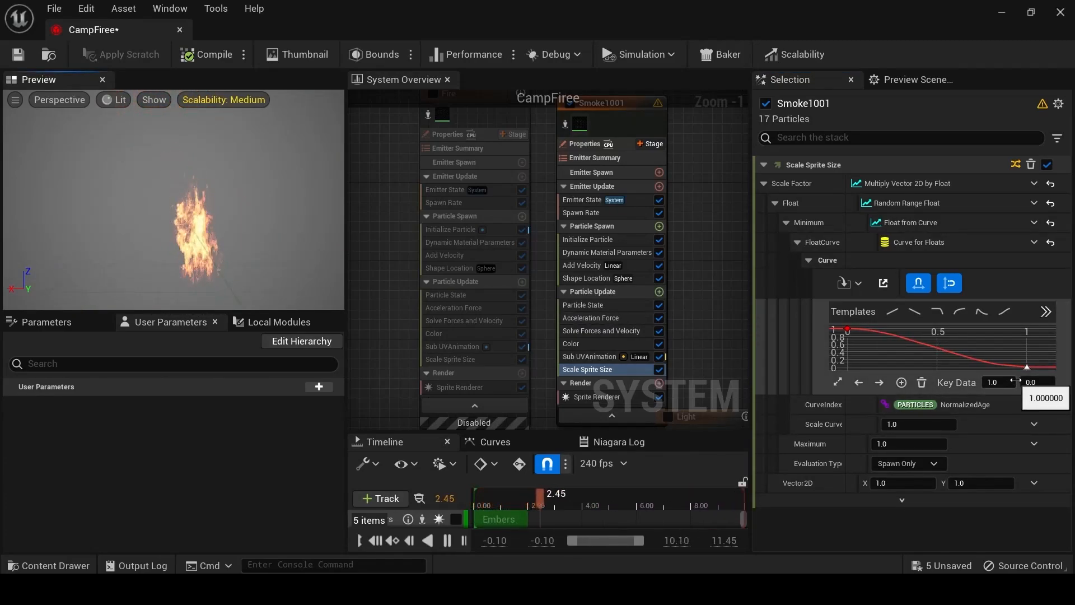
Try moving the end key of the sprite scale curve to time 0.3, undo the move and save the system.
drag(1027, 367, 883, 365)
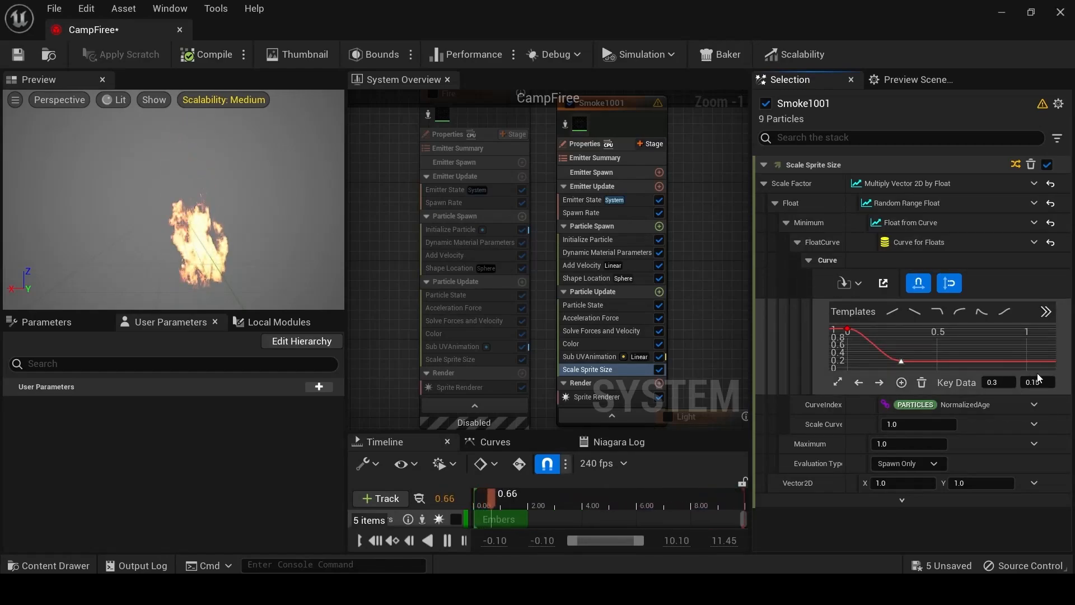
key(ctrl+z)
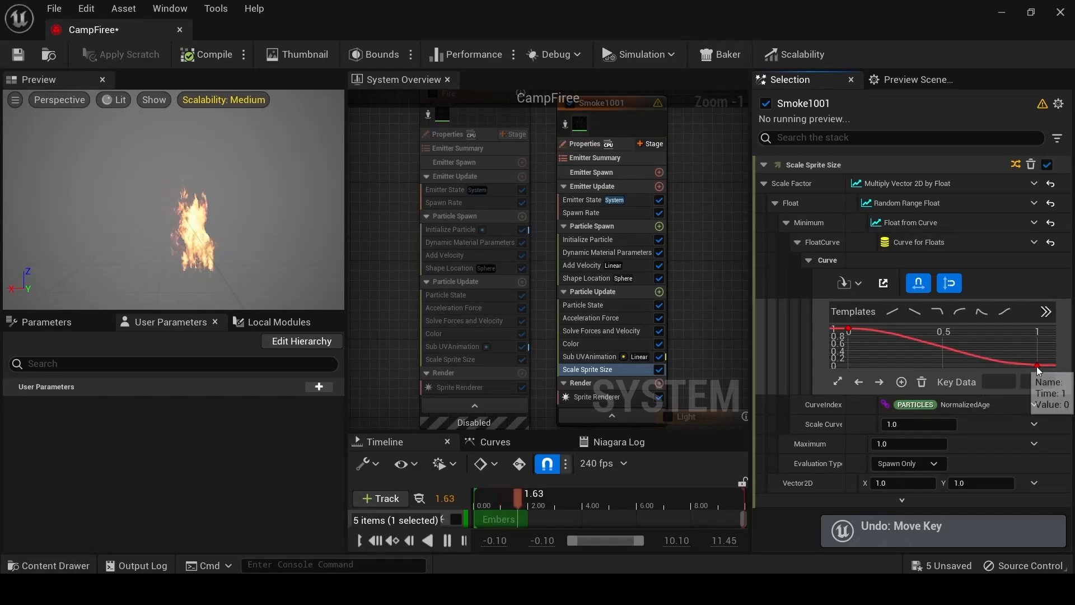
key(ctrl+s)
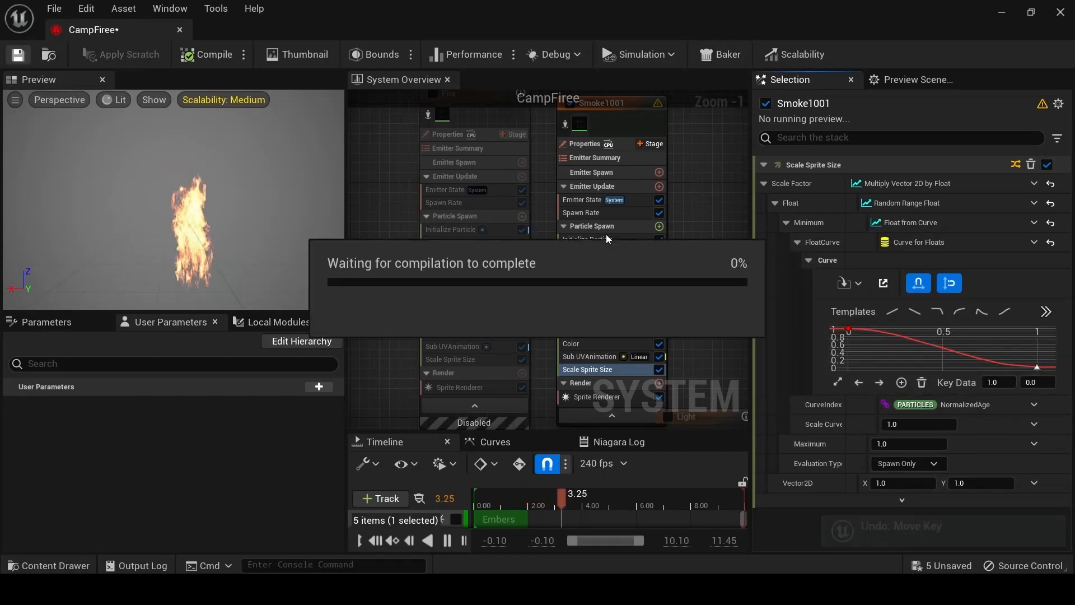
Rename the Smoke1001 emitter to Fire1.
right_drag(380, 185, 375, 141)
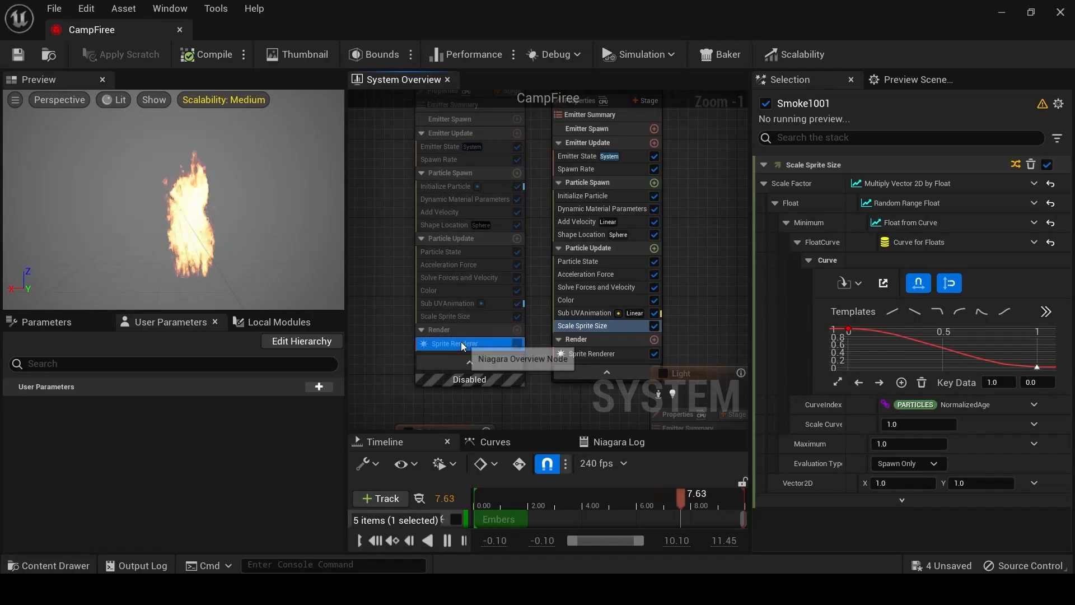
click(595, 355)
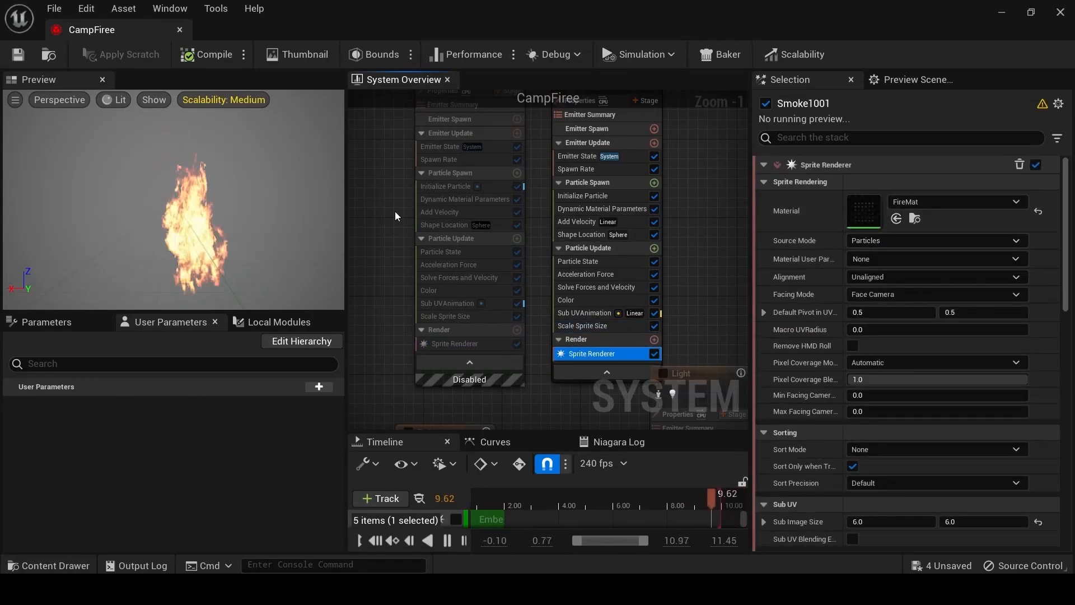
right_drag(392, 180, 362, 294)
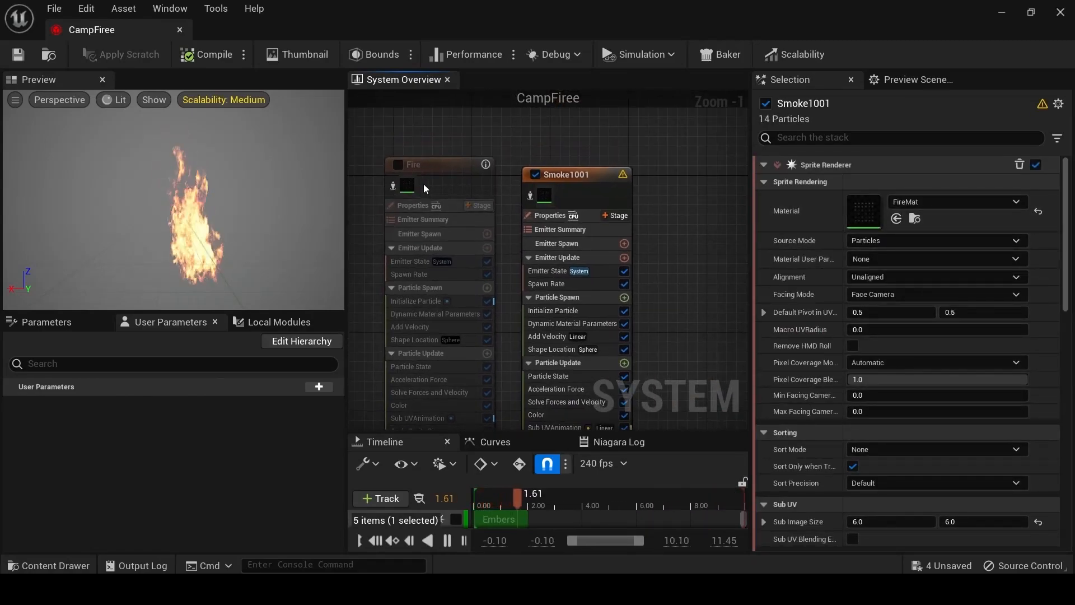
right_click(563, 177)
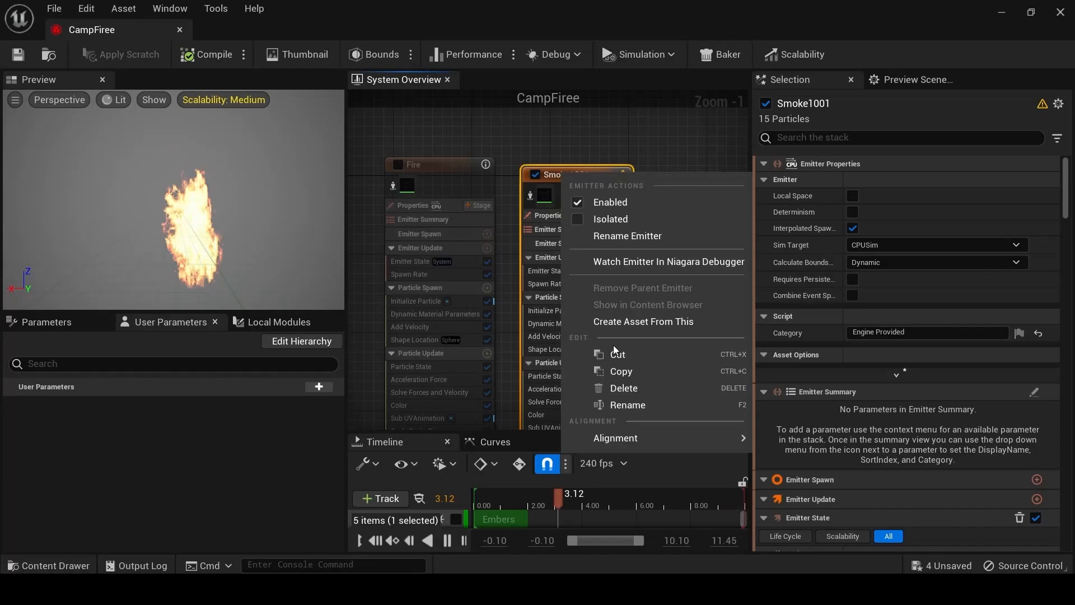
click(629, 409)
text(Fire)
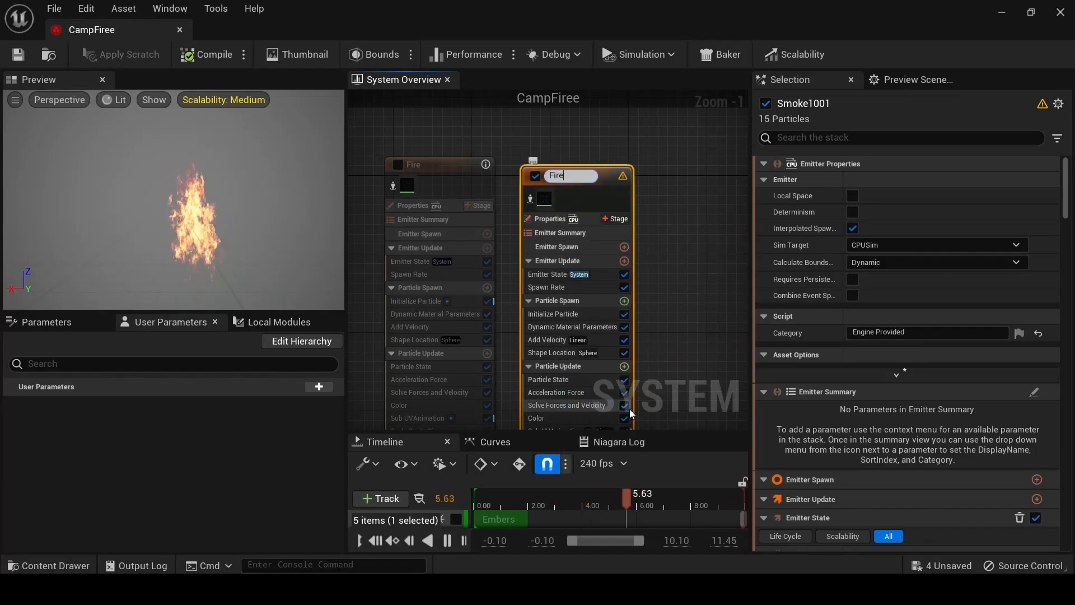
text(1)
key(Return)
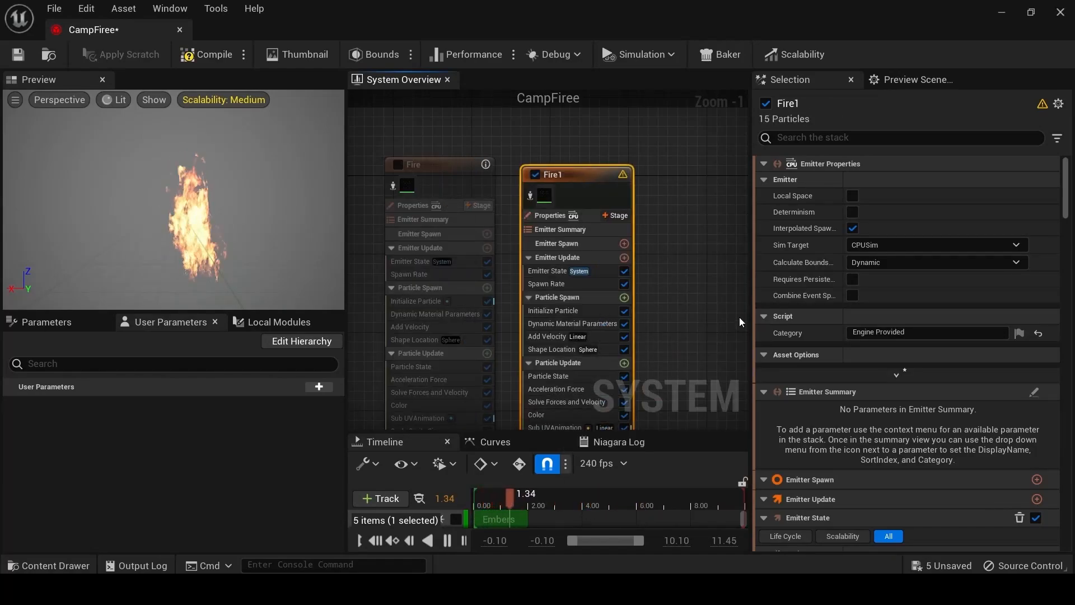
Rearrange the system overview with the Embers emitter beside Fire1 and the Light emitter below the fire emitters.
scroll(684, 319, down, 5)
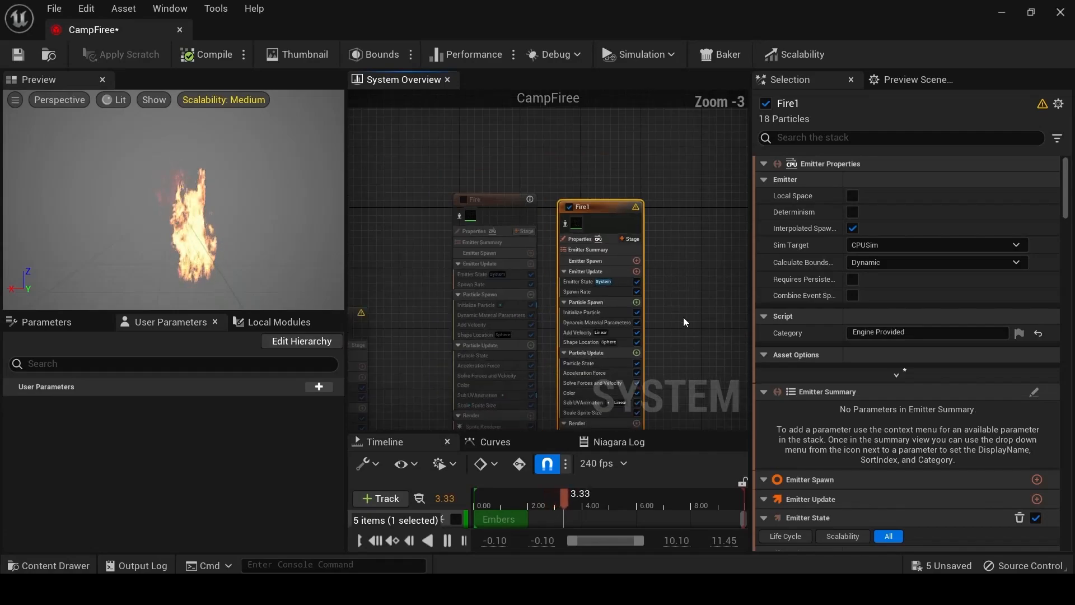
right_drag(687, 346, 597, 249)
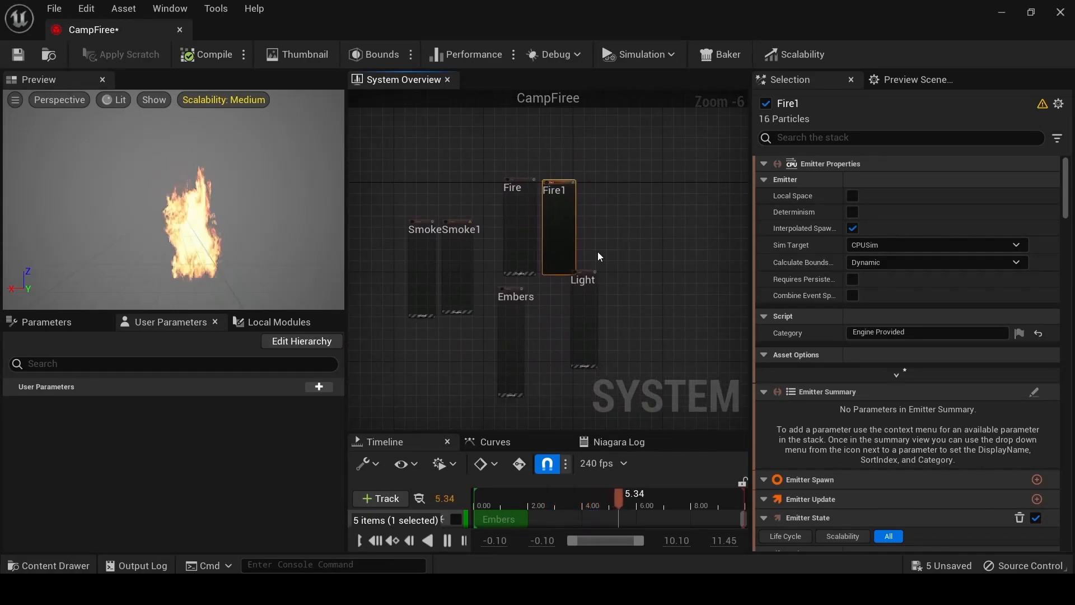
drag(524, 288, 641, 183)
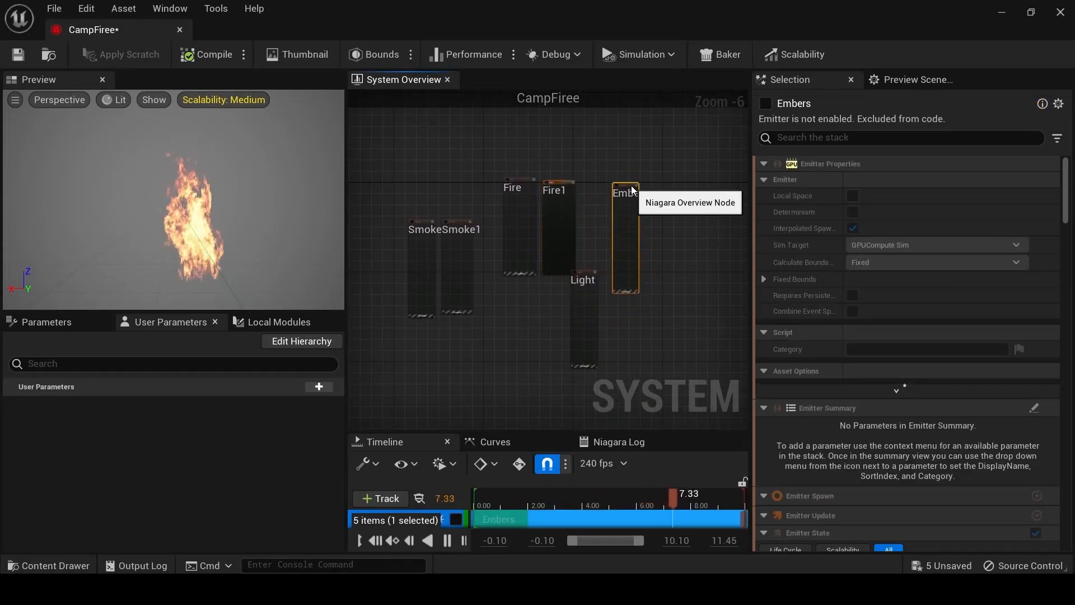
drag(589, 284, 539, 348)
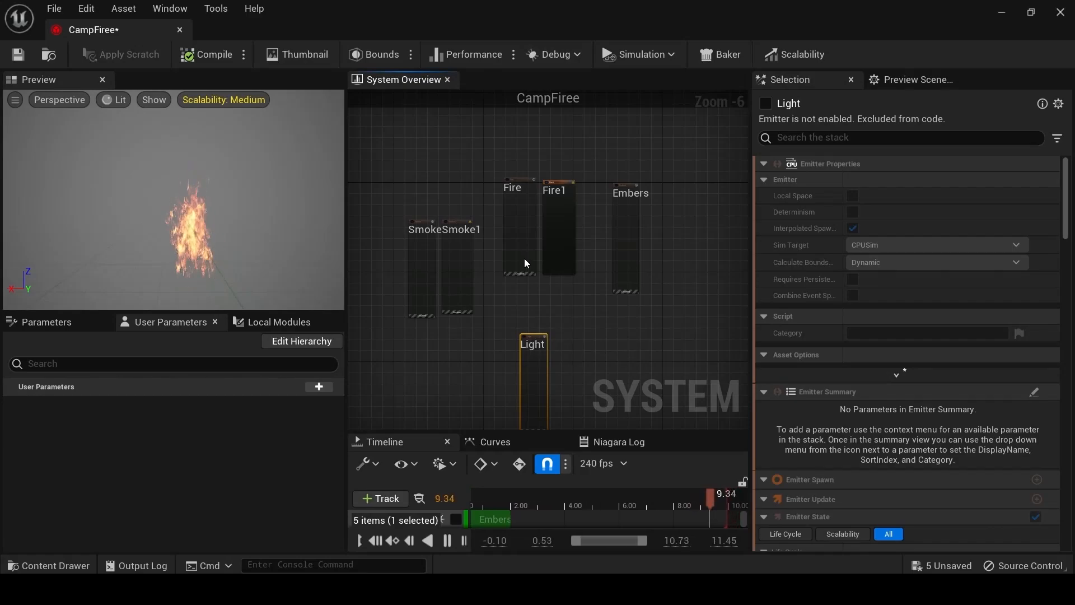
Enable the Smoke1 emitter to preview it together with the fire, and disable it again.
scroll(486, 210, up, 2)
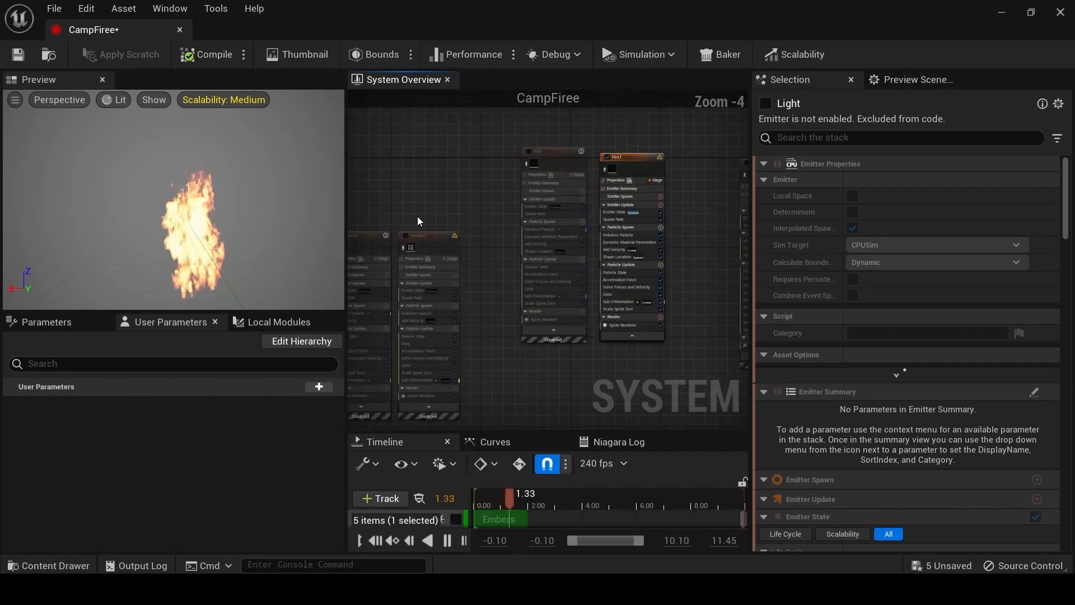
right_drag(422, 214, 570, 182)
scroll(553, 229, up, 3)
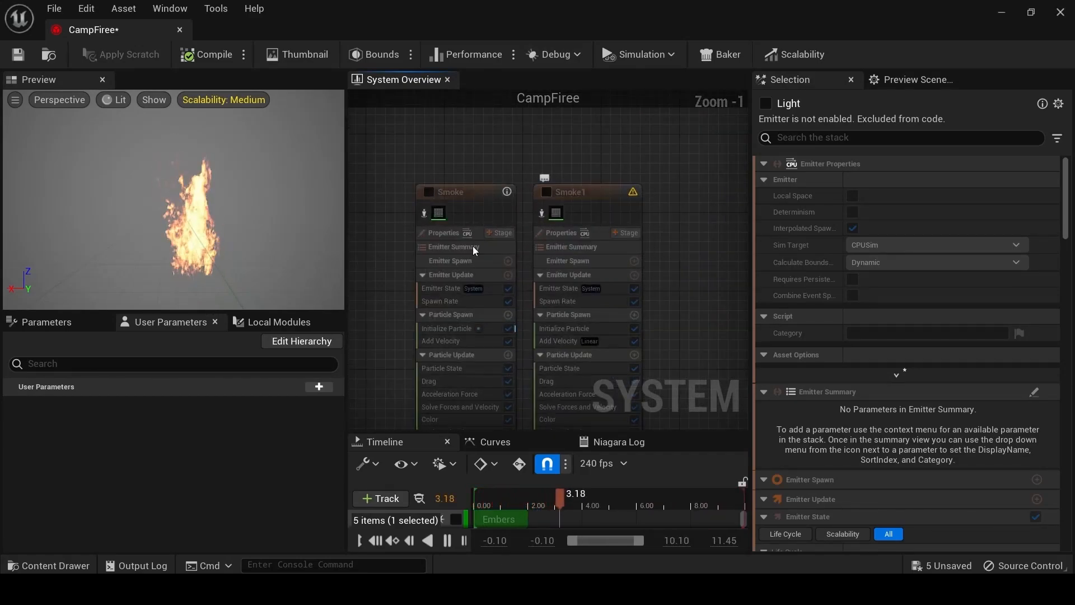
click(546, 191)
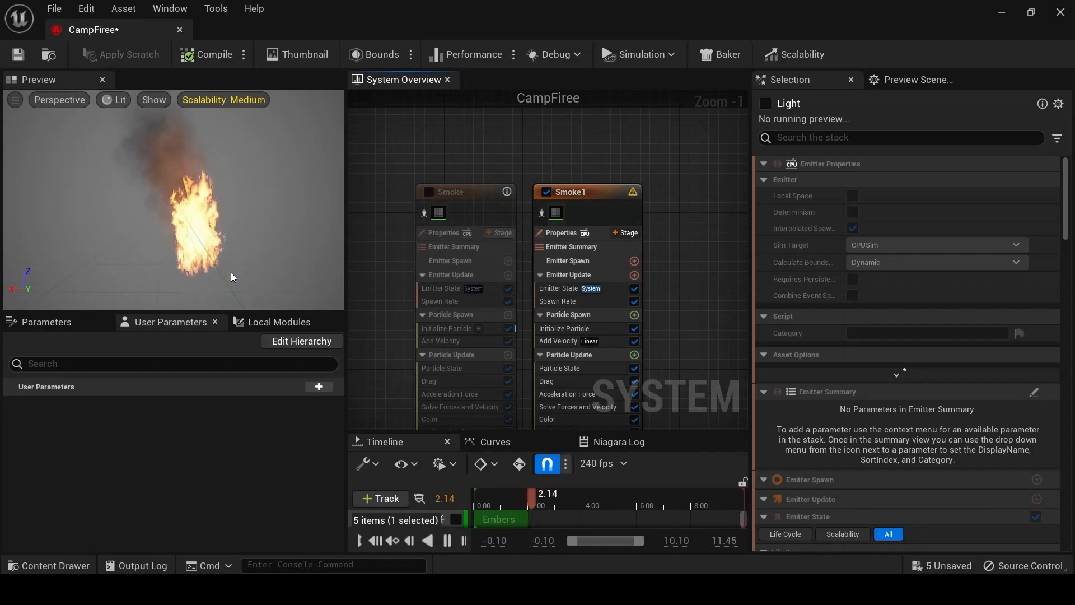
click(547, 192)
Disable the Fire1 emitter and paste an enabled copy of it beside the Embers emitter.
right_drag(679, 157, 254, 276)
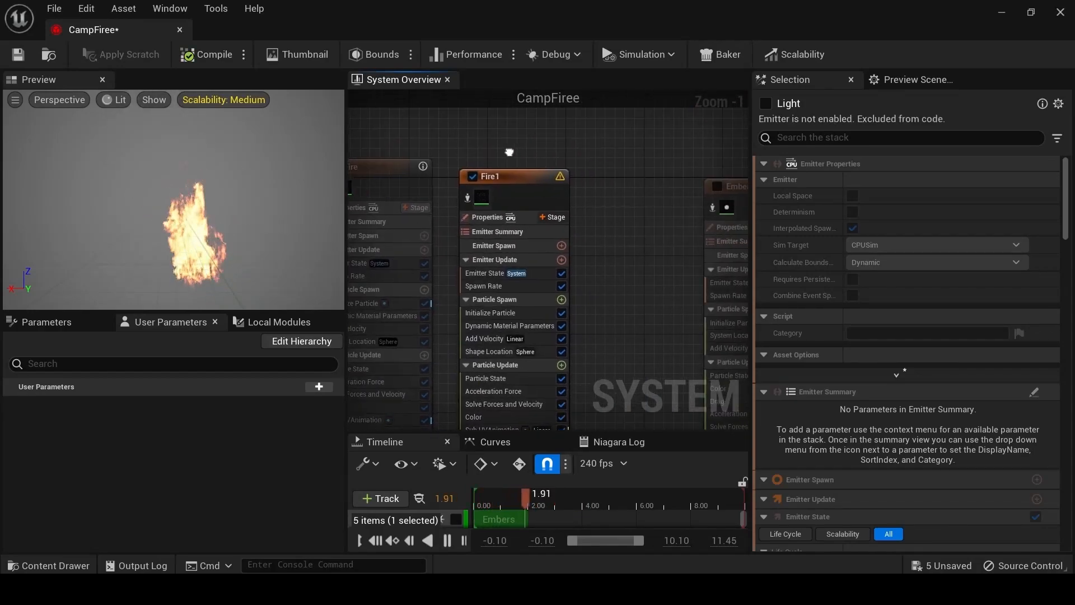
click(472, 176)
right_drag(627, 179, 413, 173)
click(565, 162)
click(483, 175)
click(619, 171)
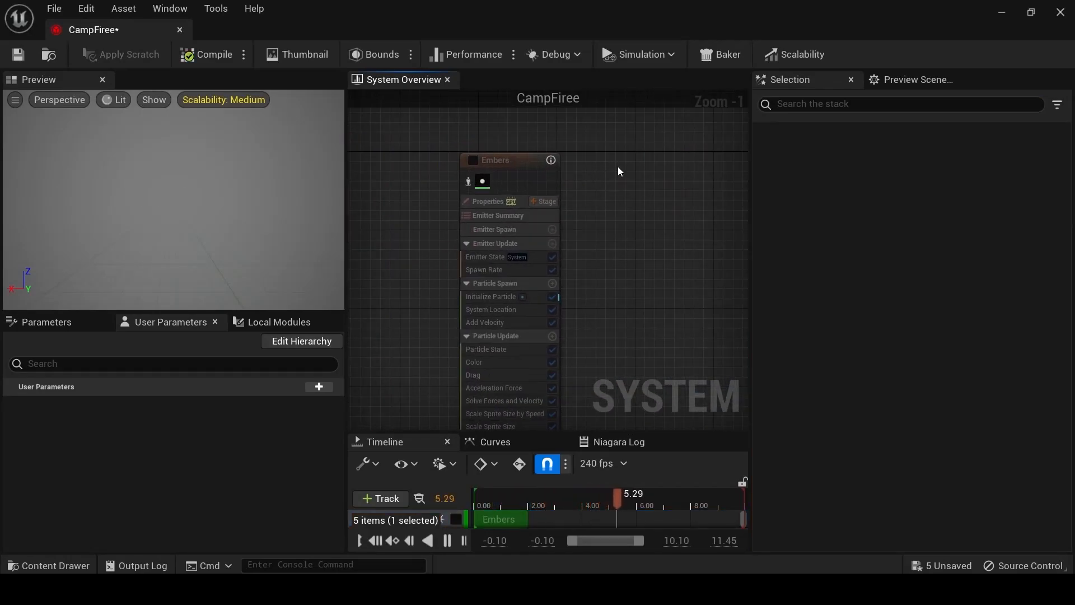
key(ctrl+v)
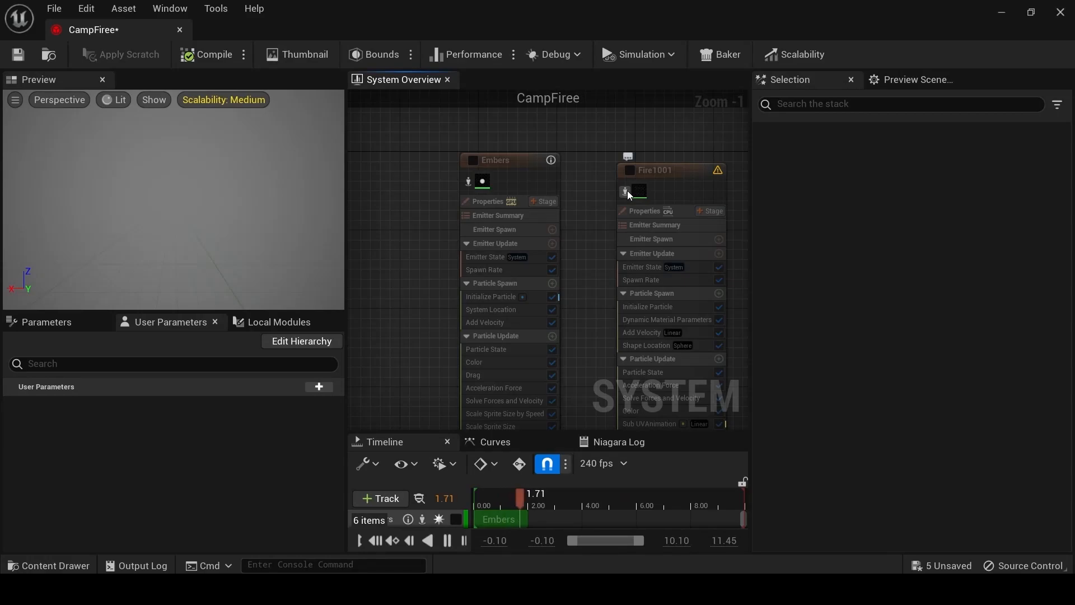
click(637, 193)
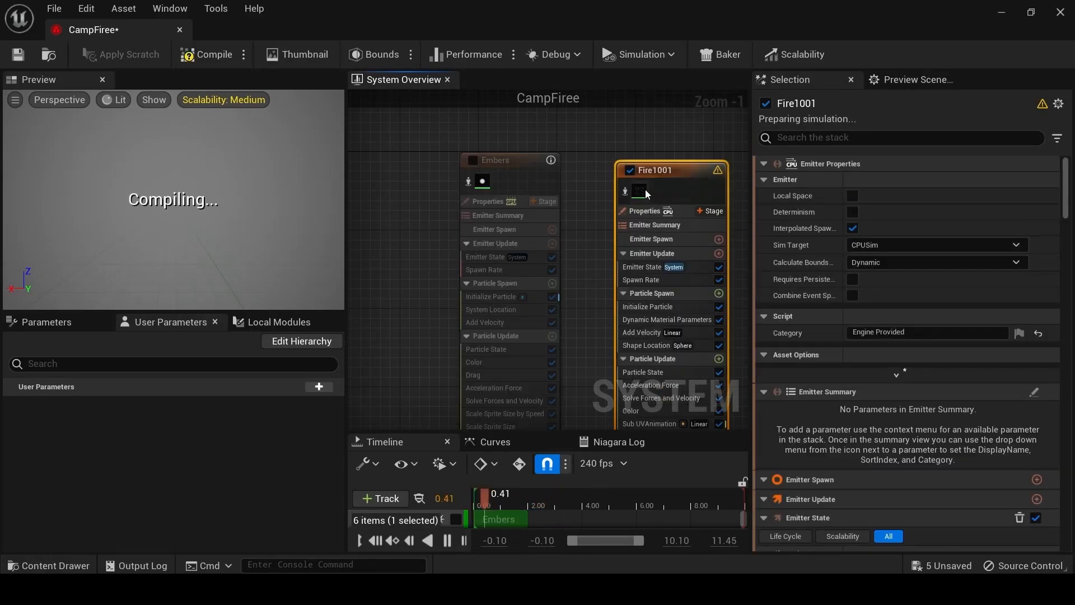
Show the Embers emitter's Sprite Renderer settings and enable the emitter to preview the embers up close.
click(493, 194)
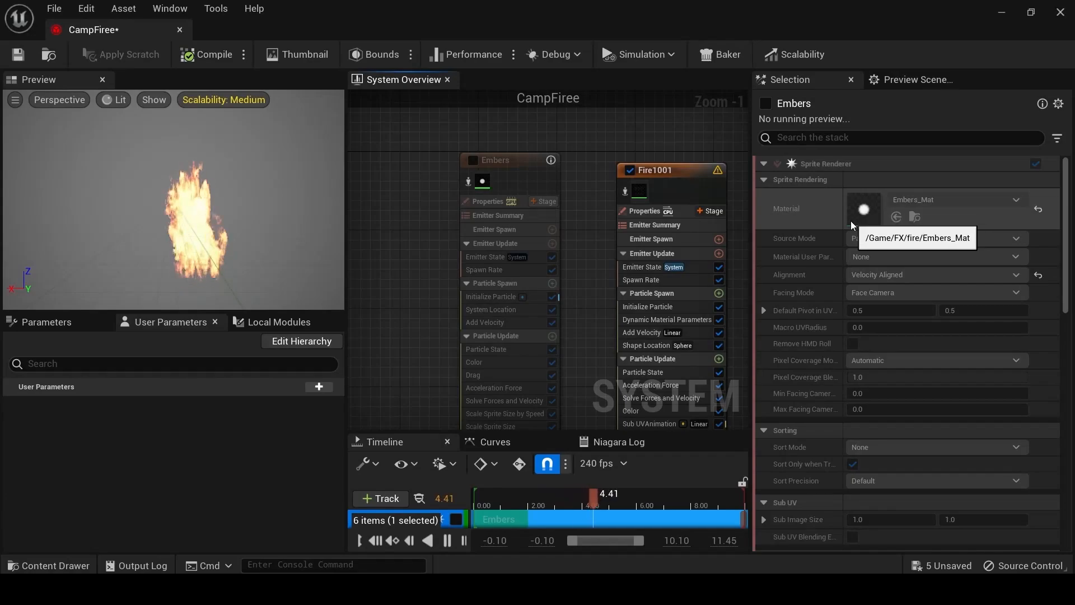
click(473, 160)
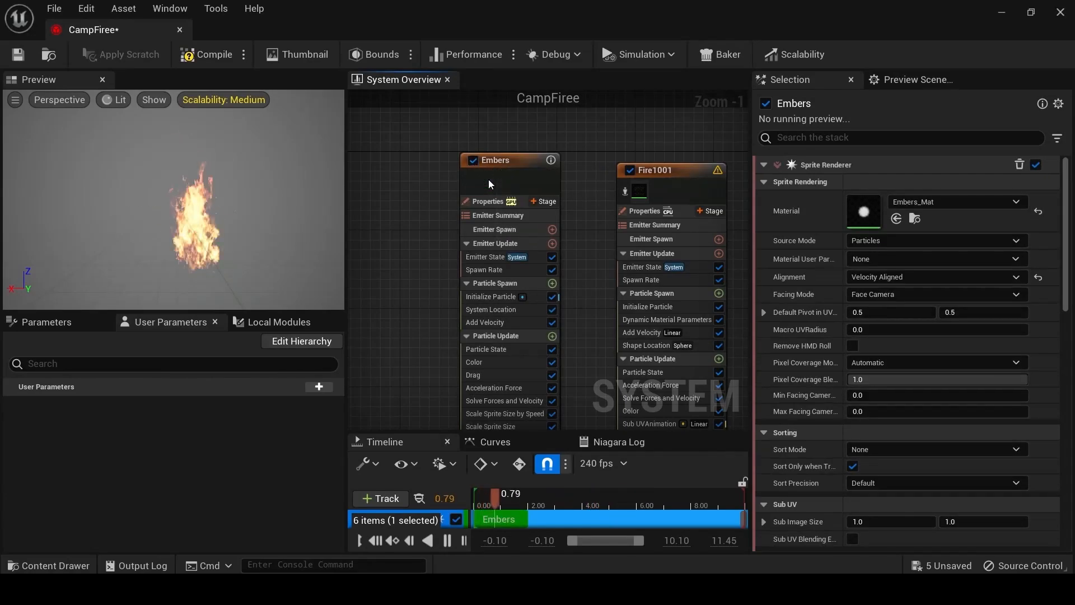
scroll(202, 225, up, 5)
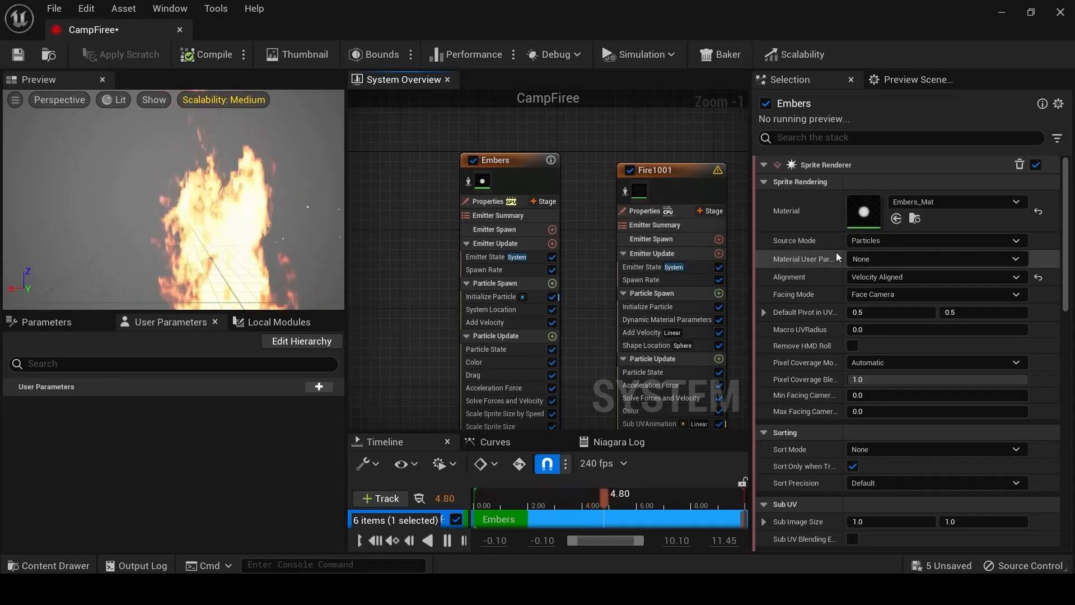
Open the Embers_Mat material and examine how its Particle Color, Texture Sample and Multiply nodes are wired.
double_click(862, 211)
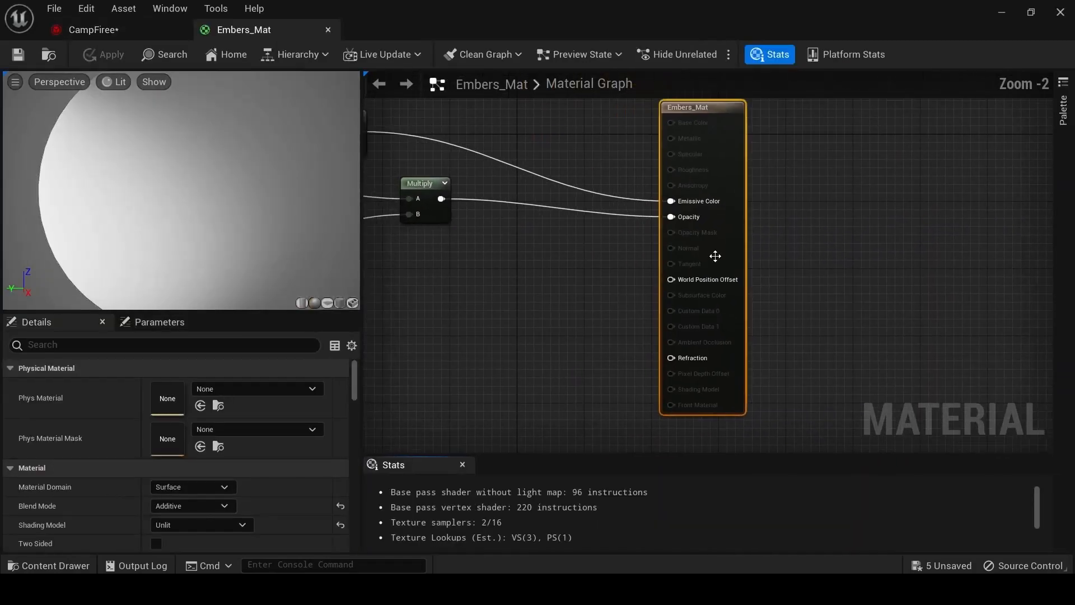
right_drag(578, 302, 948, 356)
right_drag(623, 341, 662, 272)
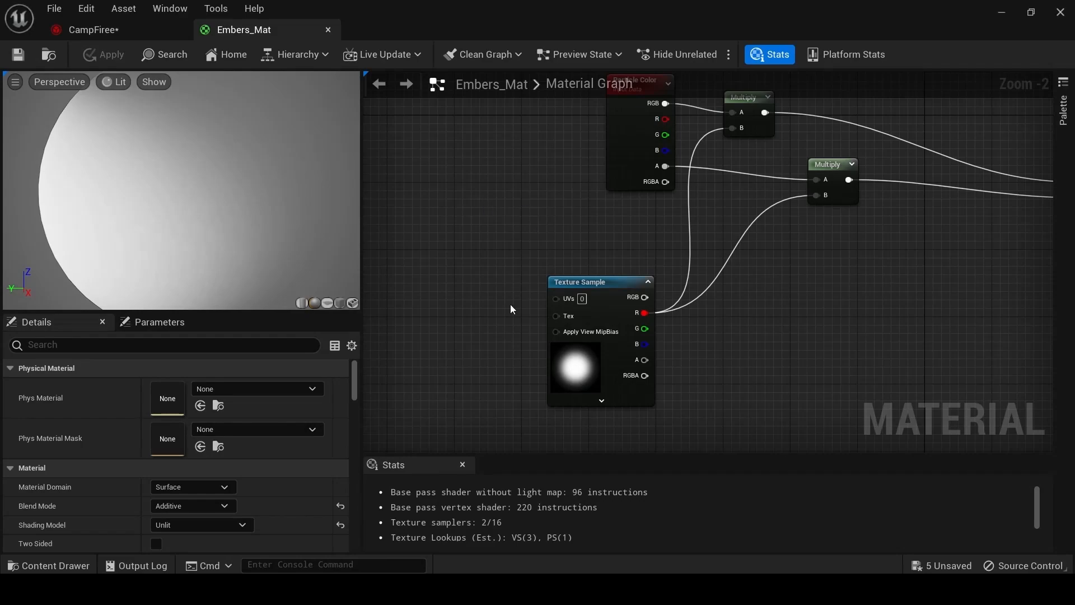
Search the computer for Photoshop and launch Adobe Photoshop 2022.
key(super)
text(pho)
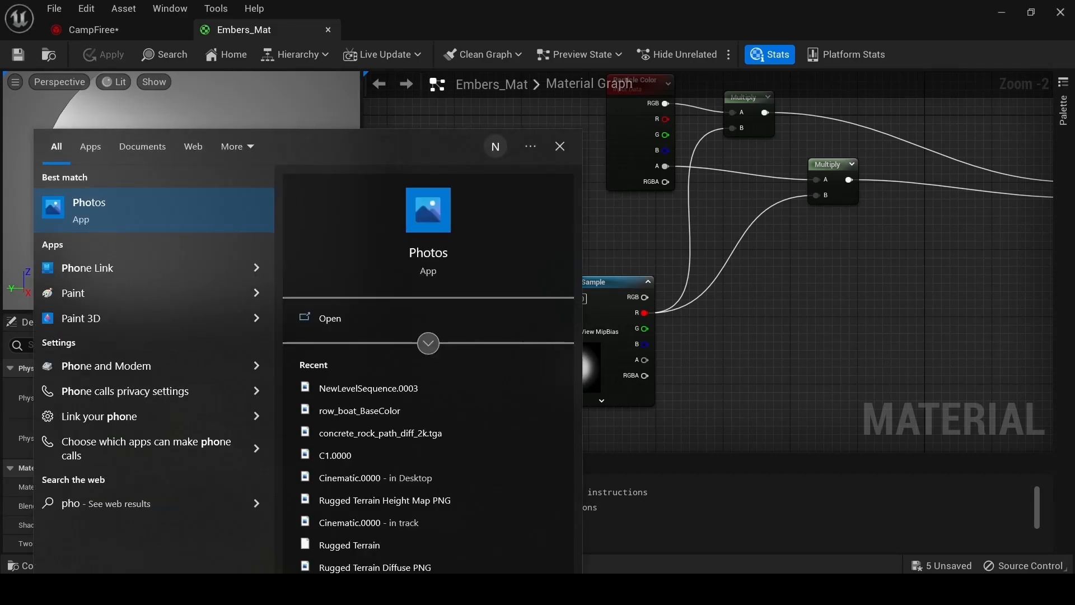
text(toshop)
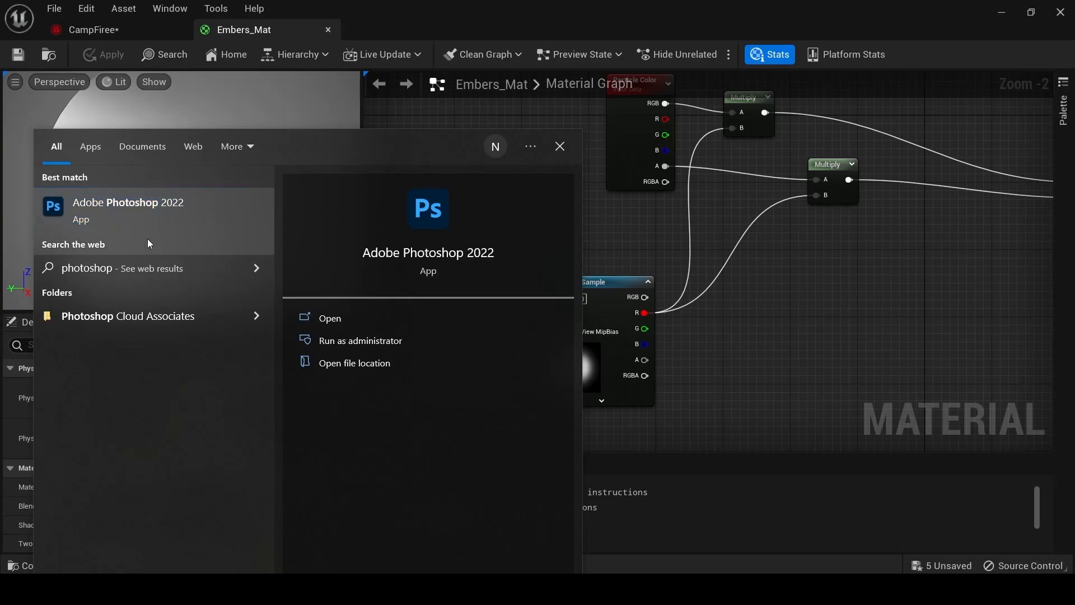
click(147, 235)
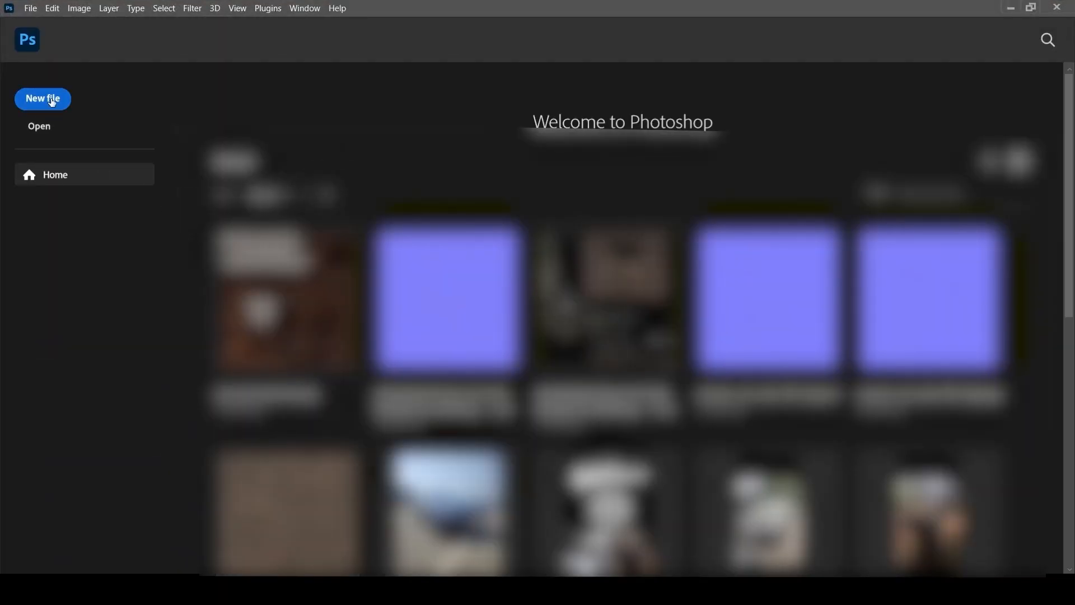
Create a new 512 x 512 pixel document with a black background and dismiss the Storage Sense notification.
click(52, 101)
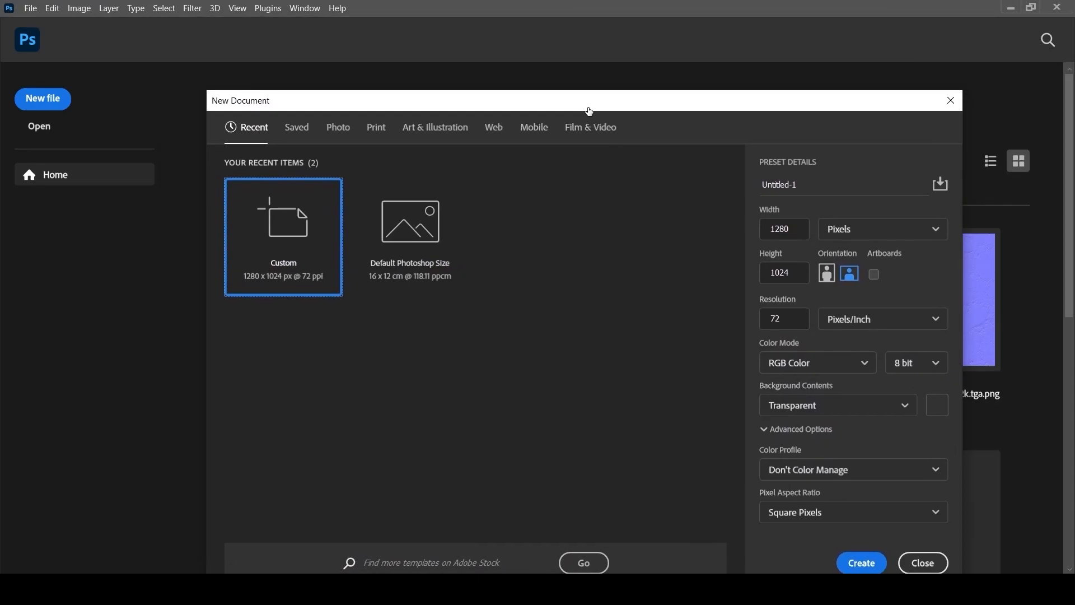
click(793, 231)
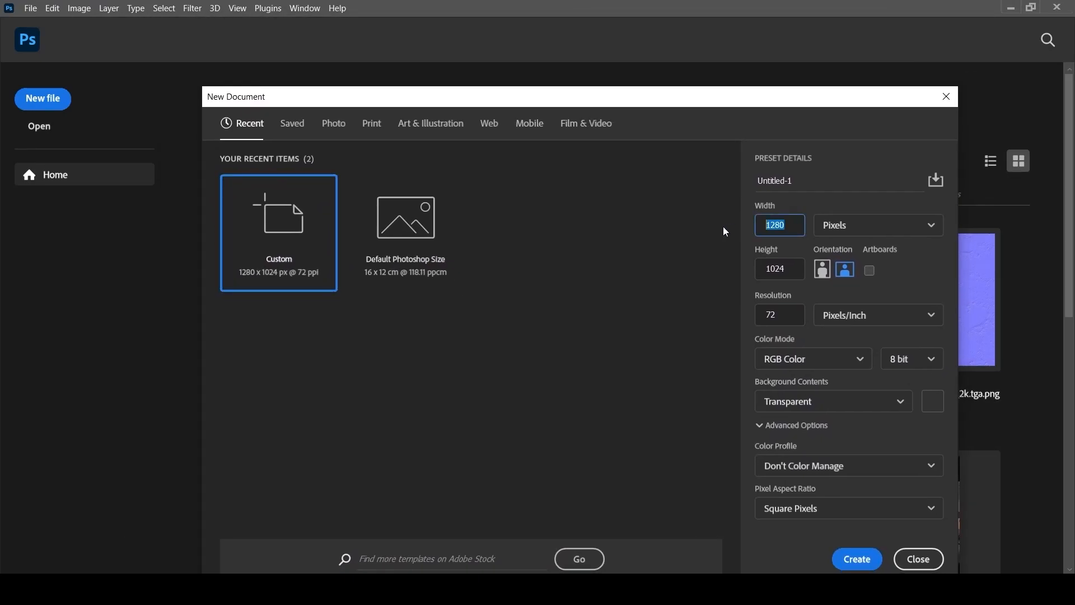
drag(783, 269, 760, 268)
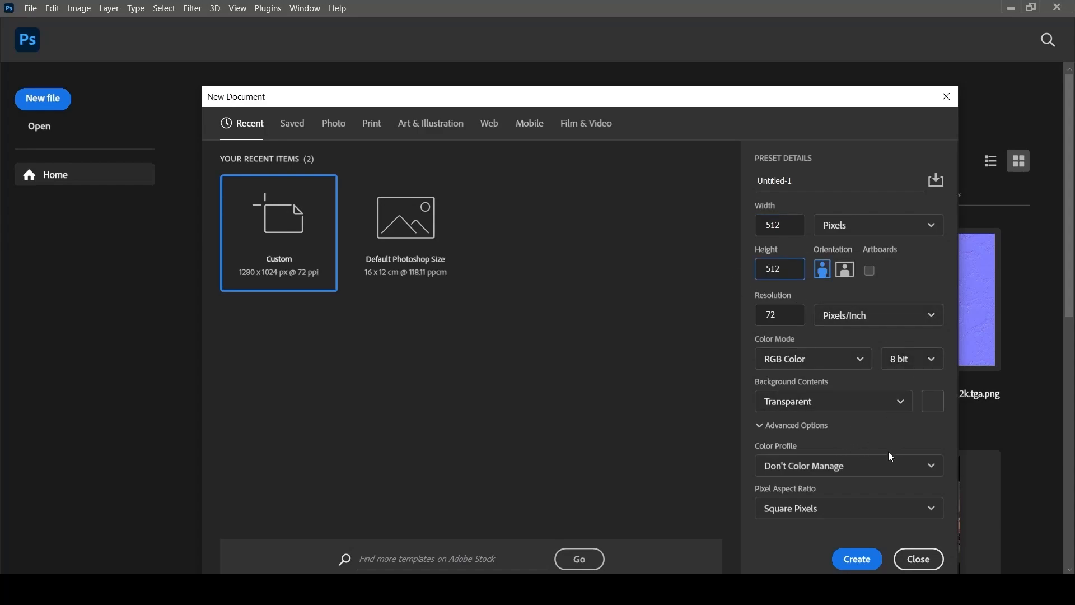
click(813, 406)
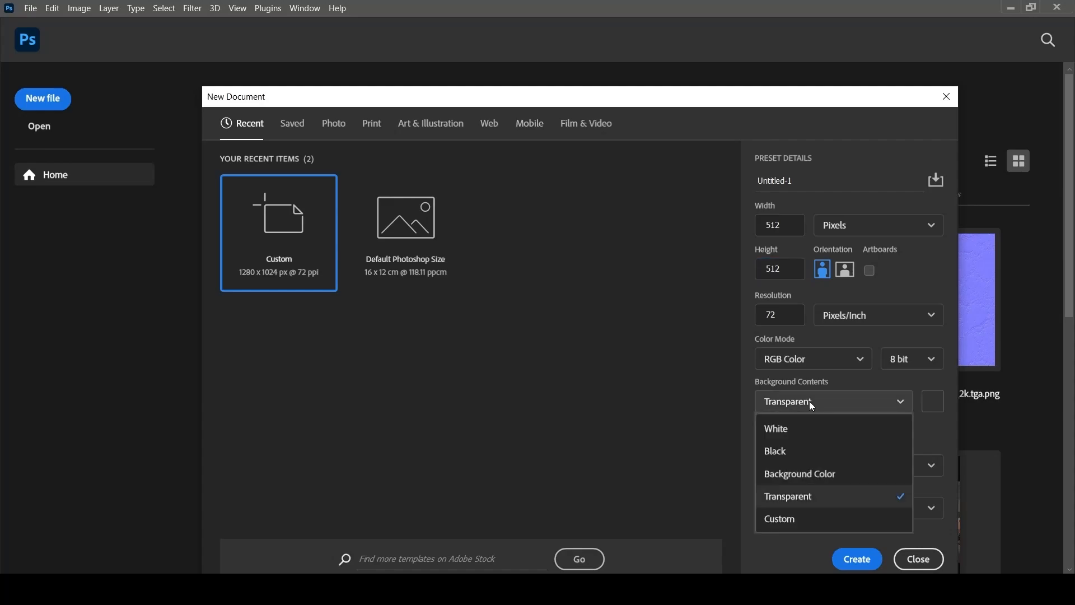
click(776, 451)
click(854, 557)
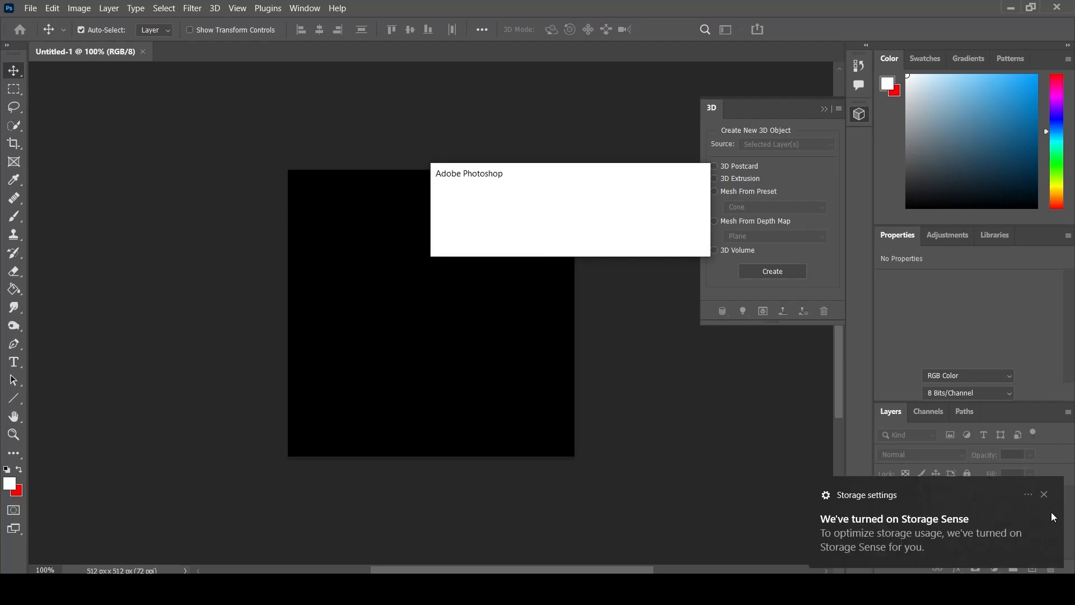
click(1044, 495)
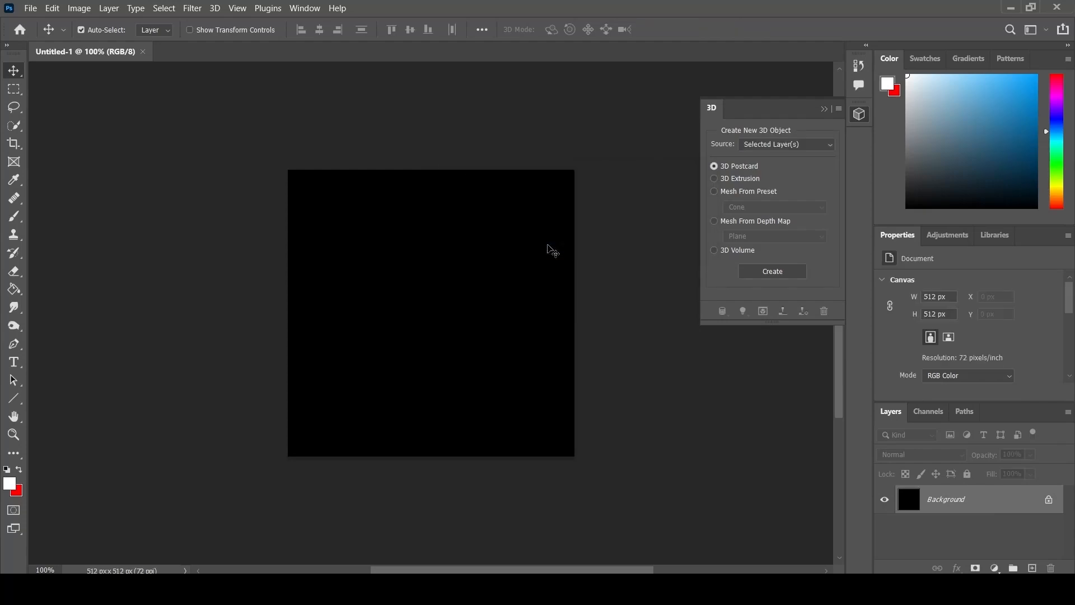
Paint a soft white glow at the canvas centre with the Brush tool at 448 px size and 0% hardness.
right_click(8, 222)
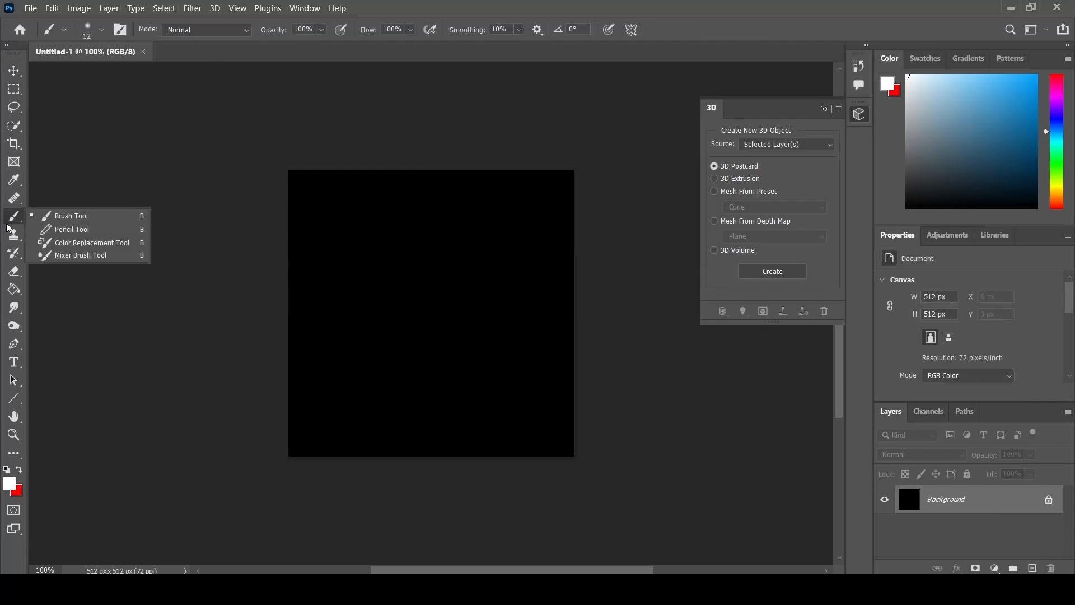
click(77, 218)
click(87, 31)
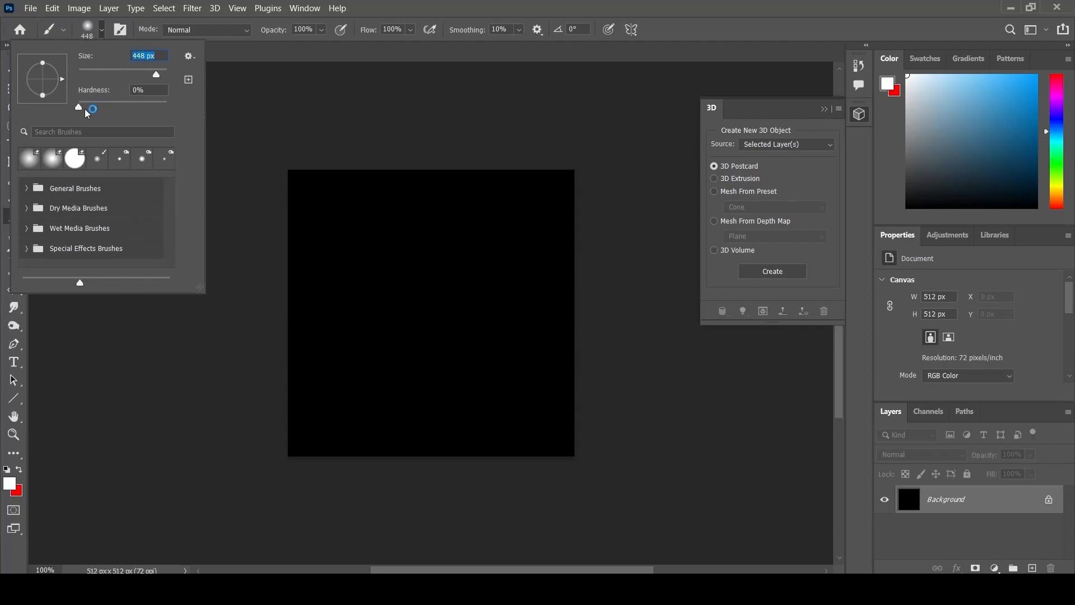
click(431, 312)
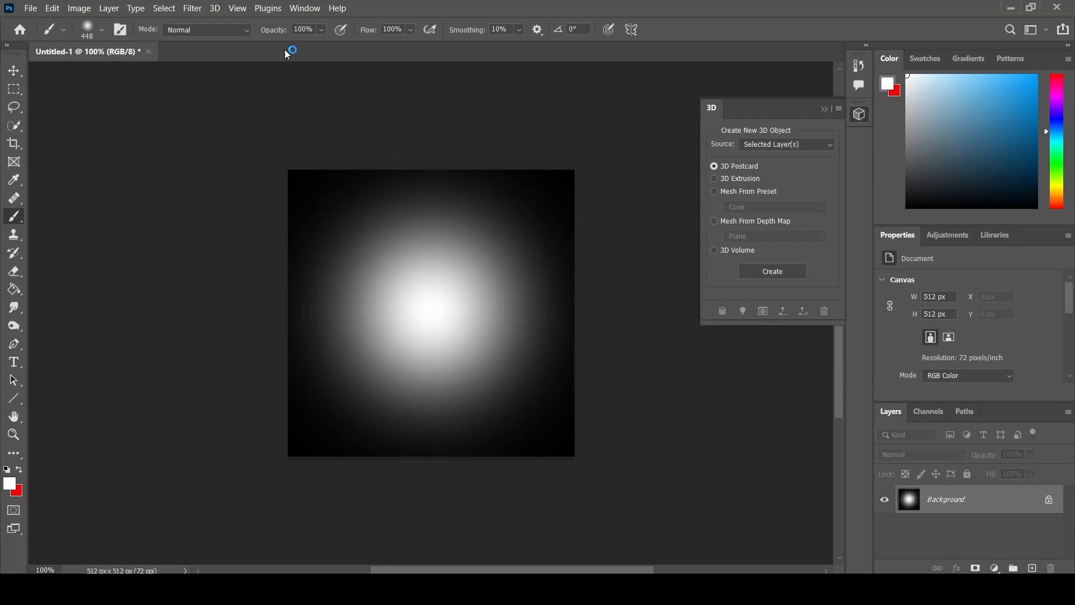
Show the export options available for the glow image.
click(30, 9)
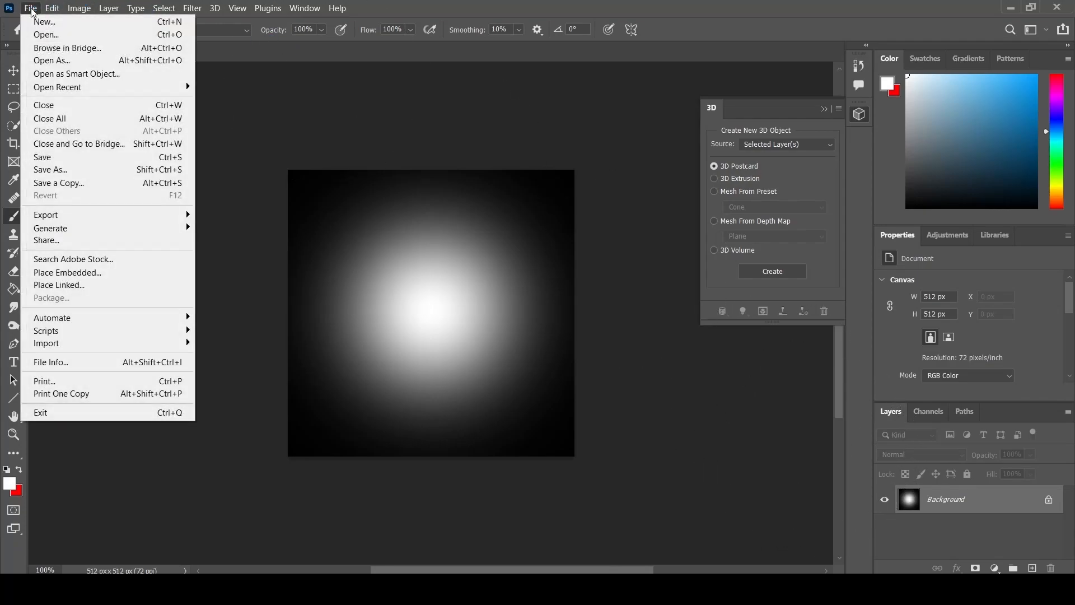
click(407, 145)
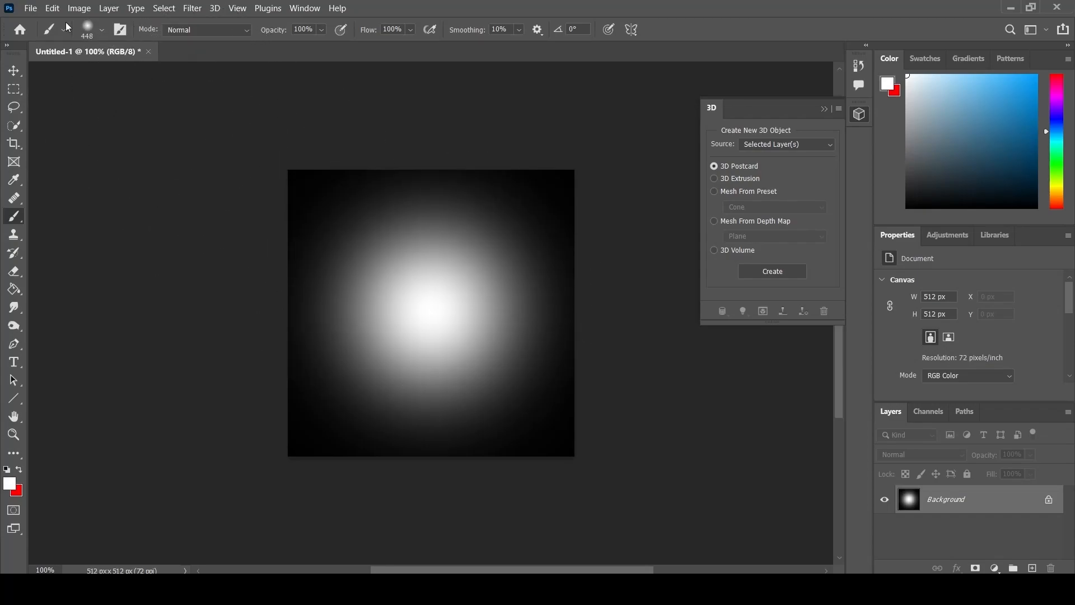
click(31, 7)
mouse_move(79, 216)
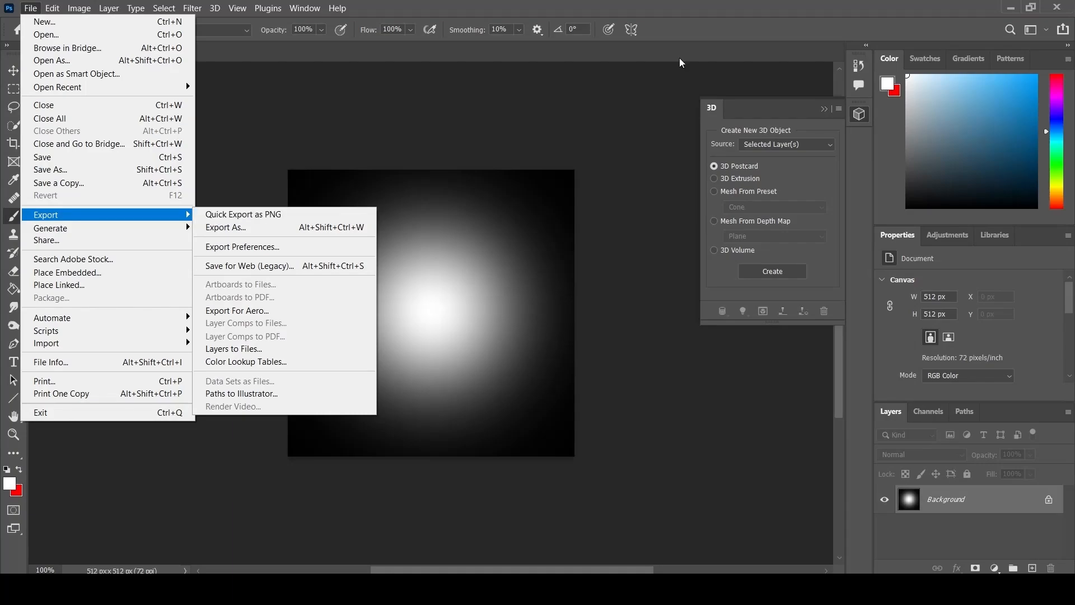
Switch back to Unreal Engine and bring up the CampFiree system's Embers and Fire1001 emitters side by side.
click(1011, 11)
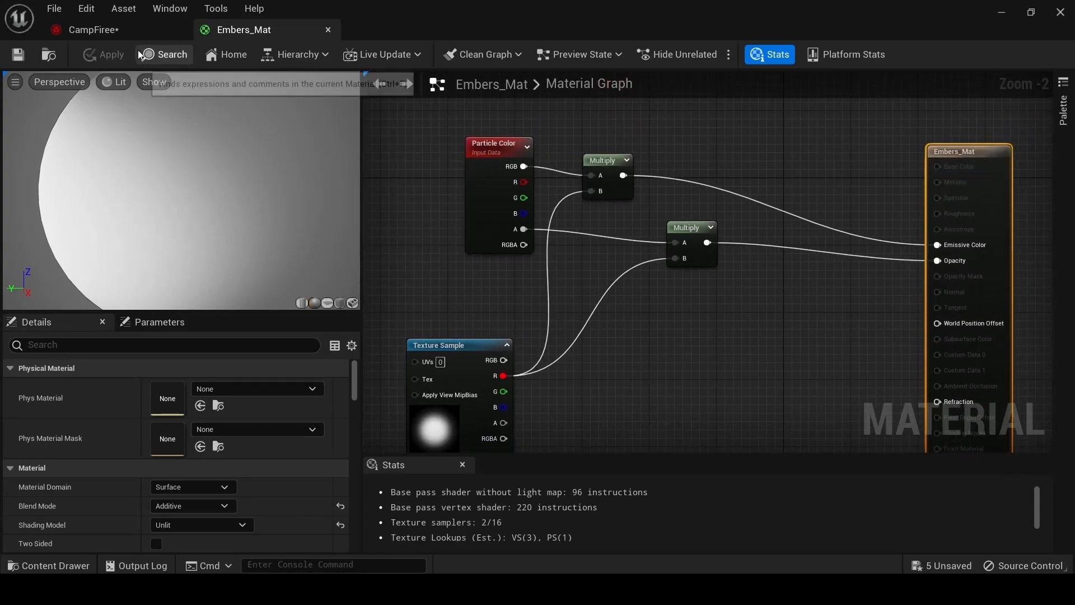
click(89, 29)
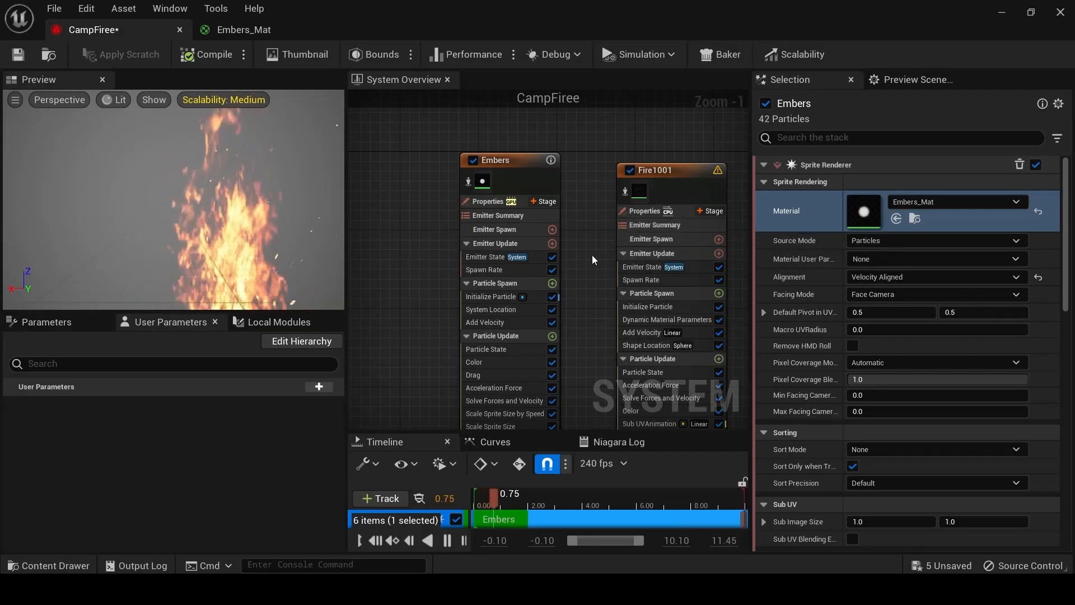
right_drag(593, 254, 537, 228)
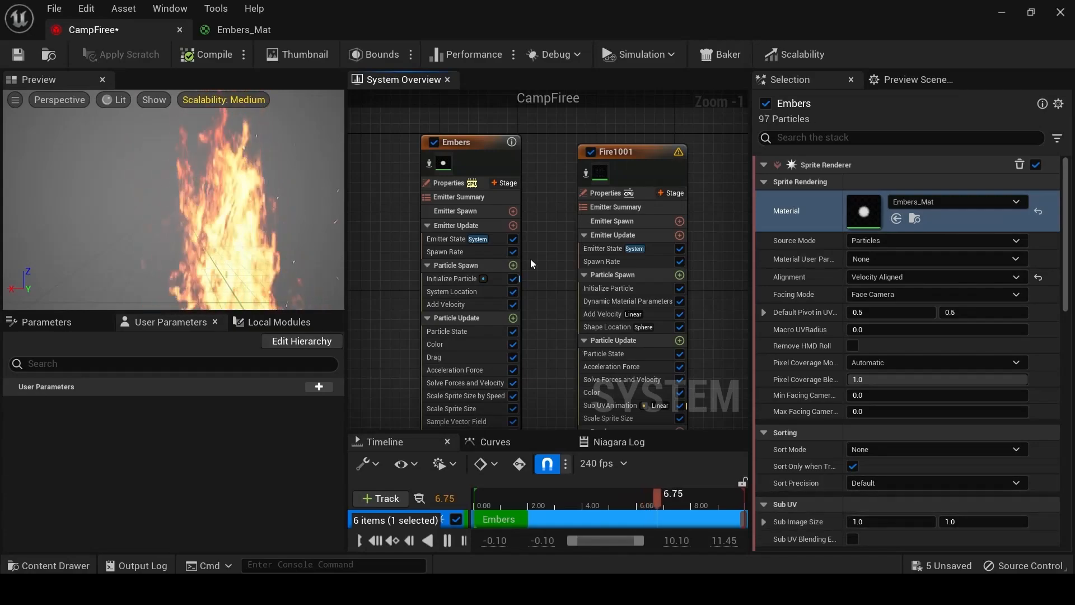
right_drag(547, 211, 534, 206)
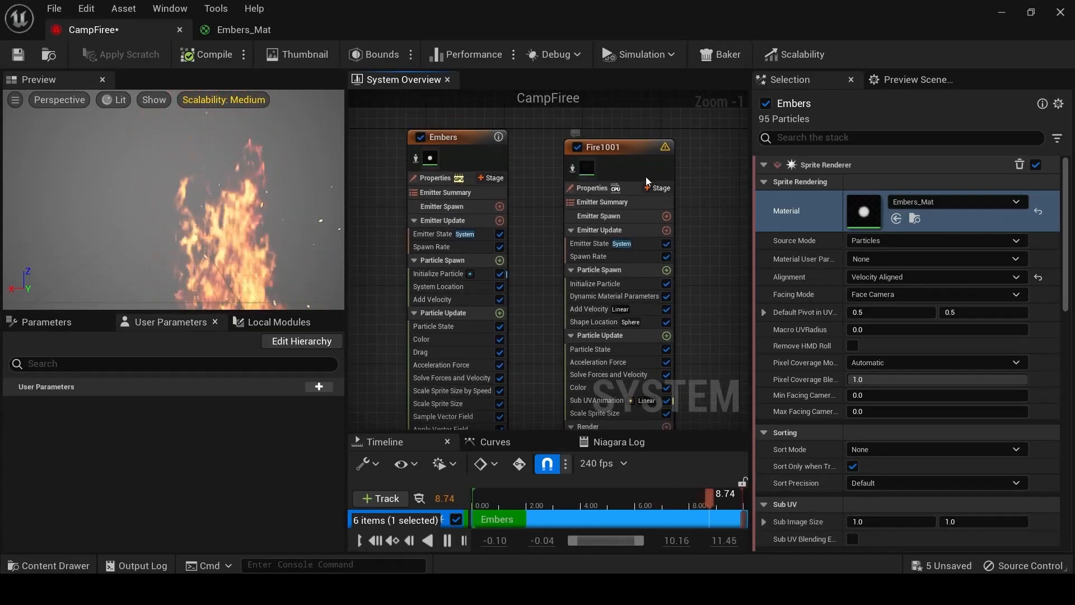
Assign Embers_Mat to the Fire1001 emitter's Sprite Renderer and reset its Sub Image Size to 1.0 by 1.0.
click(637, 202)
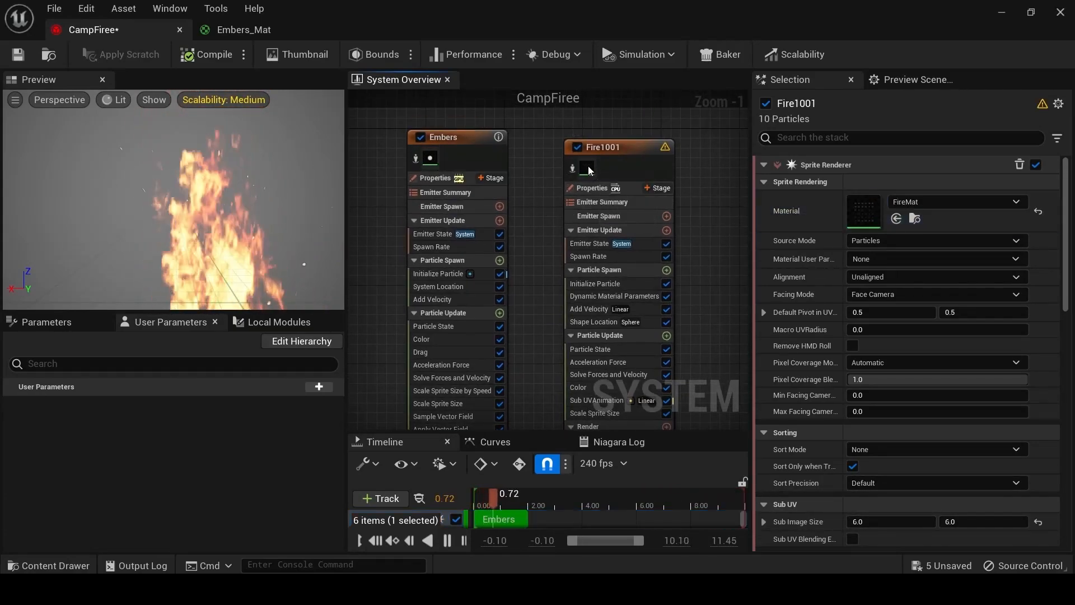
click(940, 203)
text(embers)
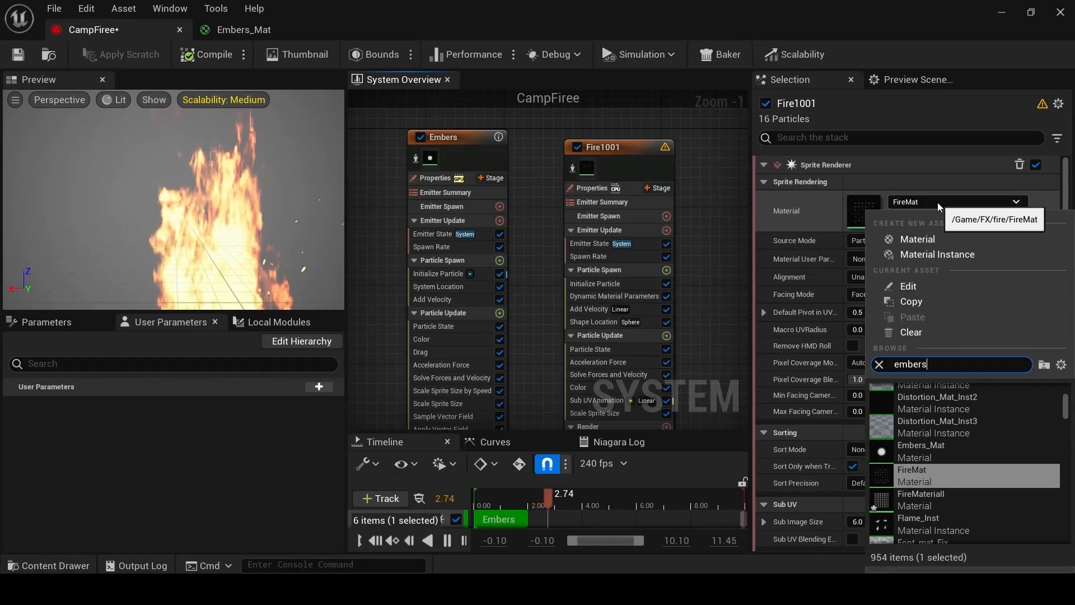
click(930, 394)
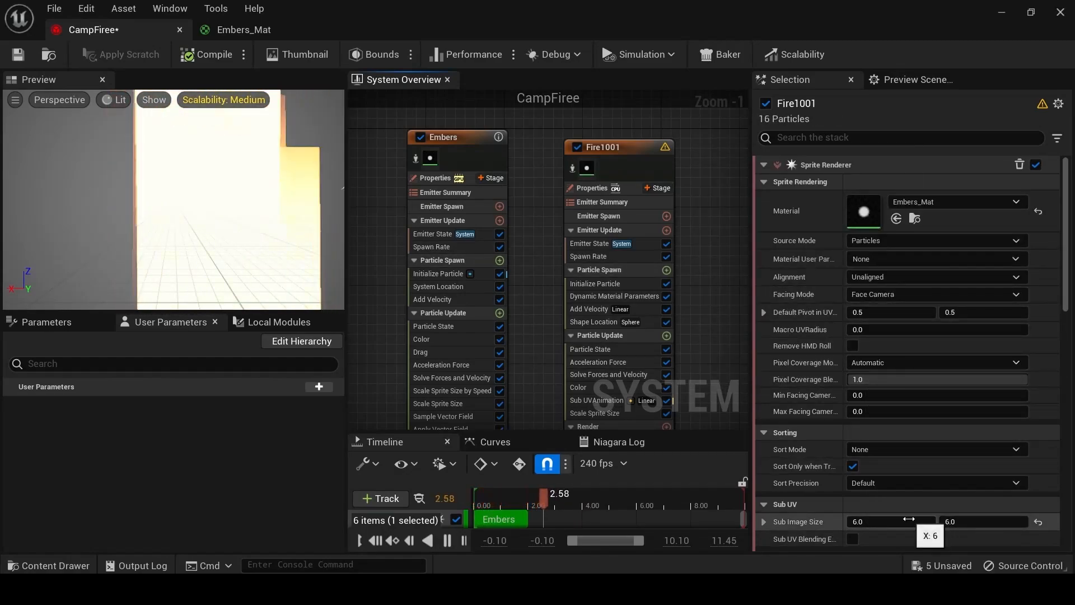
click(1038, 522)
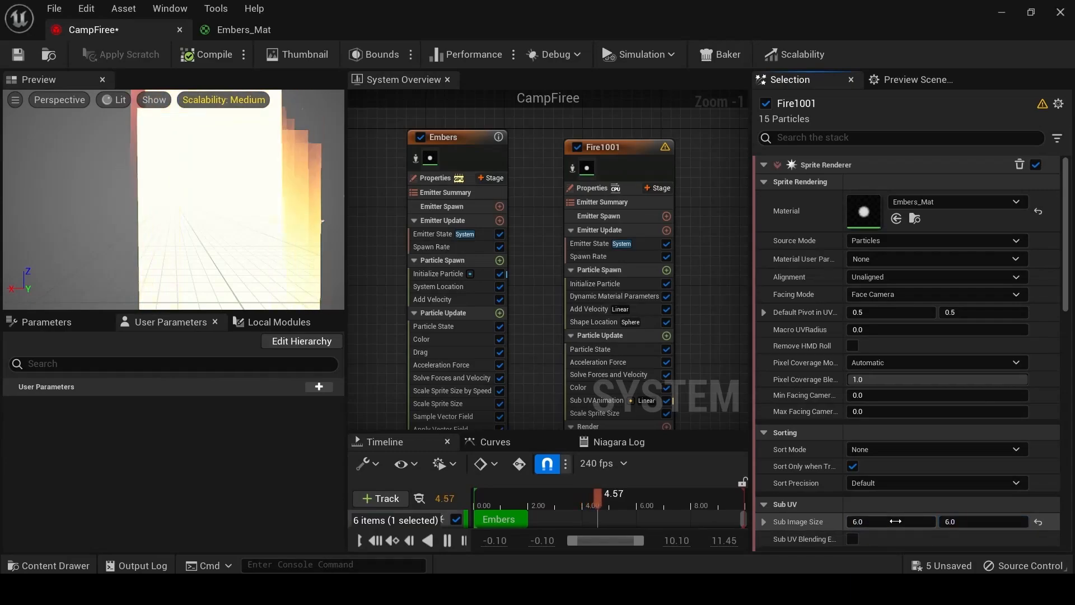
click(959, 502)
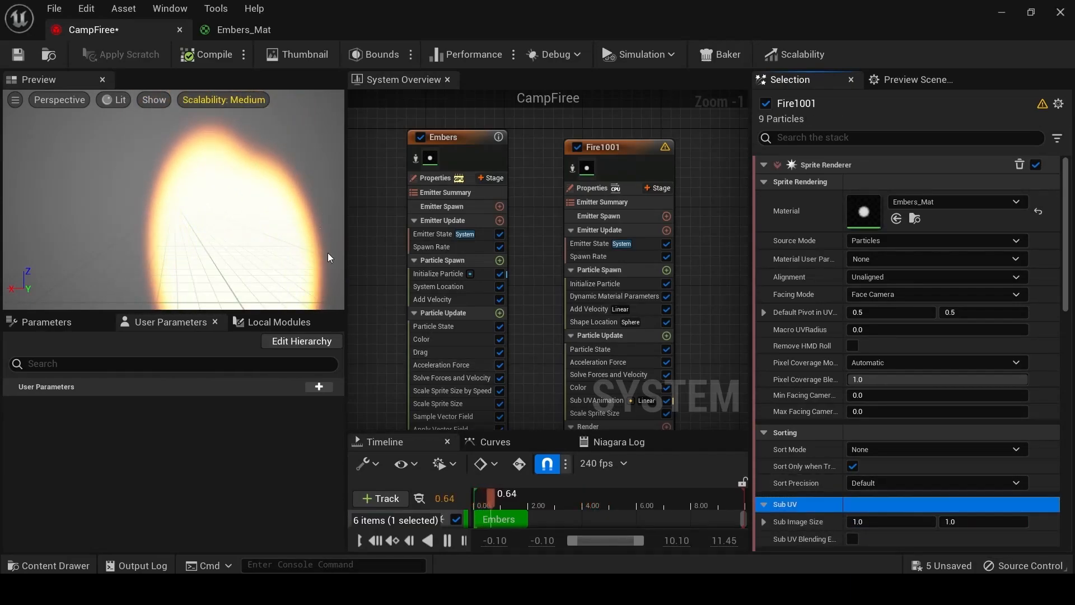
Set the Fire1001 emitter's SpawnRate to 60, matching the Embers emitter.
click(254, 214)
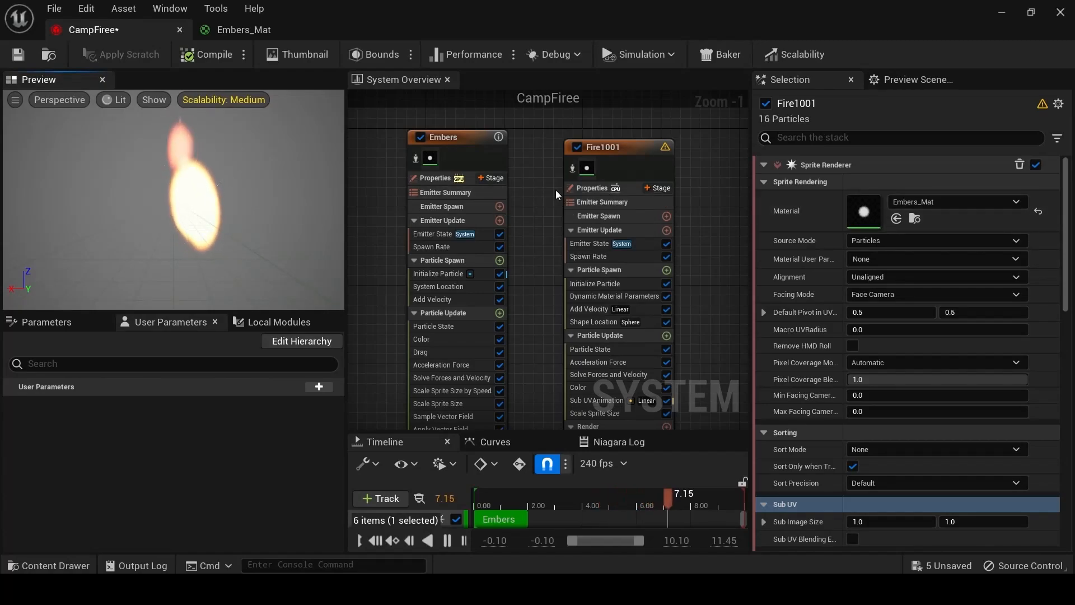
scroll(552, 202, up, 2)
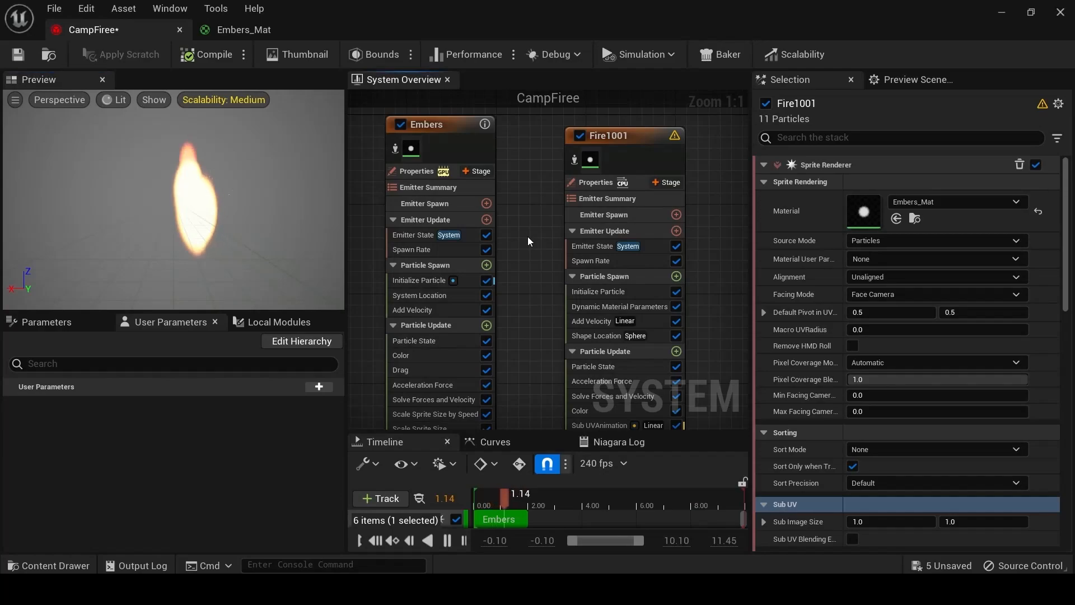
click(460, 246)
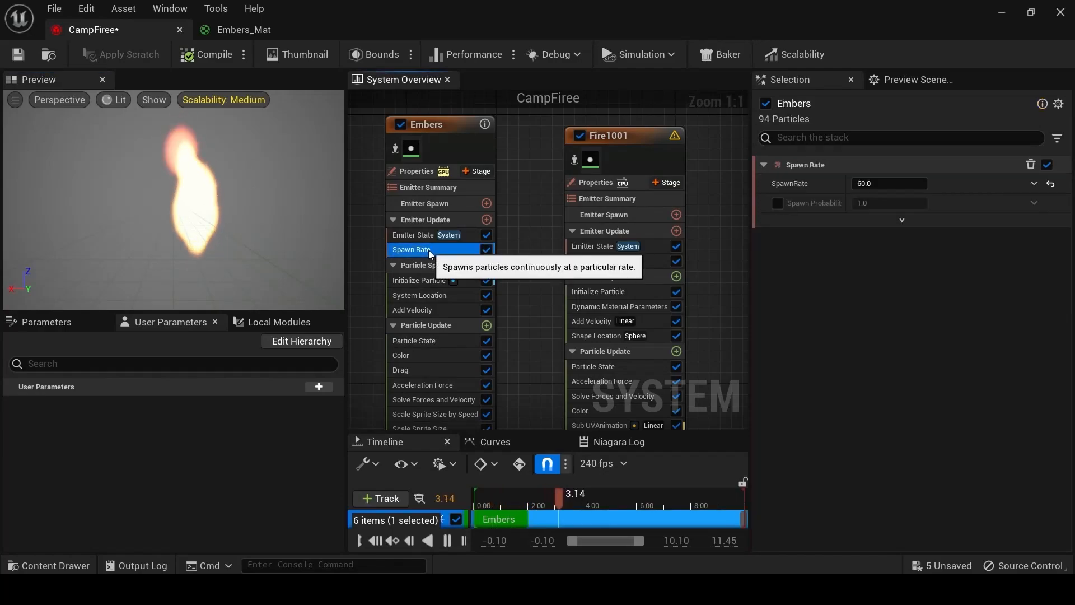
click(627, 261)
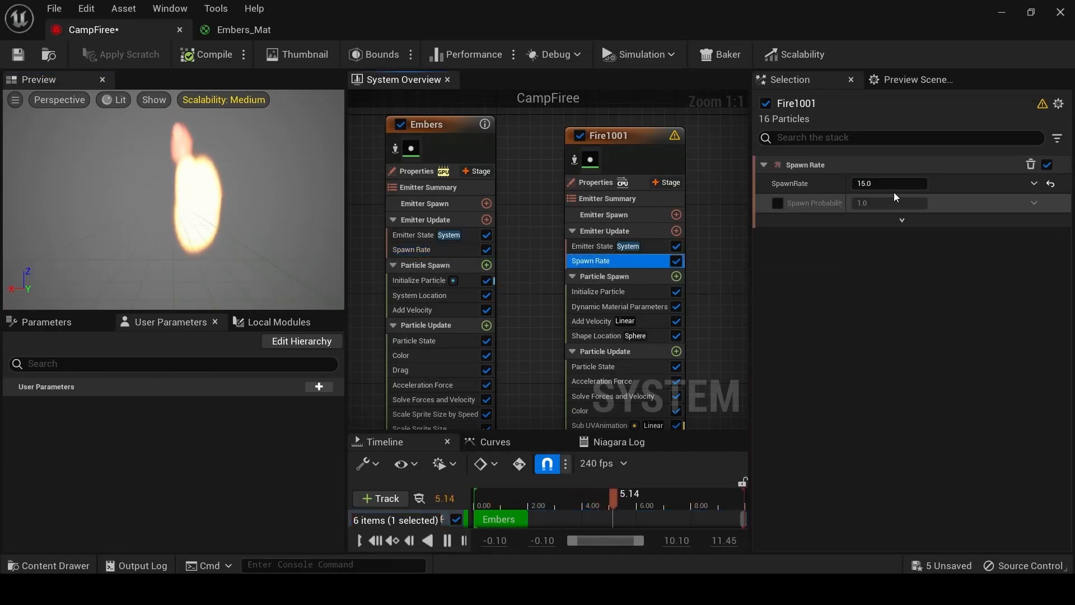
click(896, 185)
text(60)
key(Return)
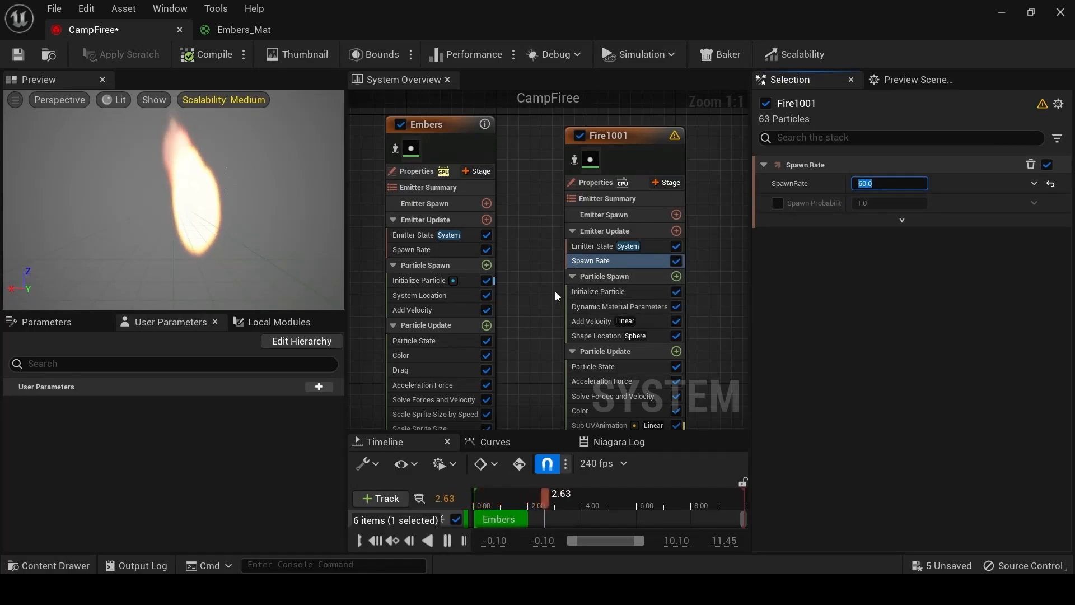
Set the Fire1001 particle Lifetime range to a minimum of 1.0 and a maximum of 2.0, as in Embers.
click(419, 281)
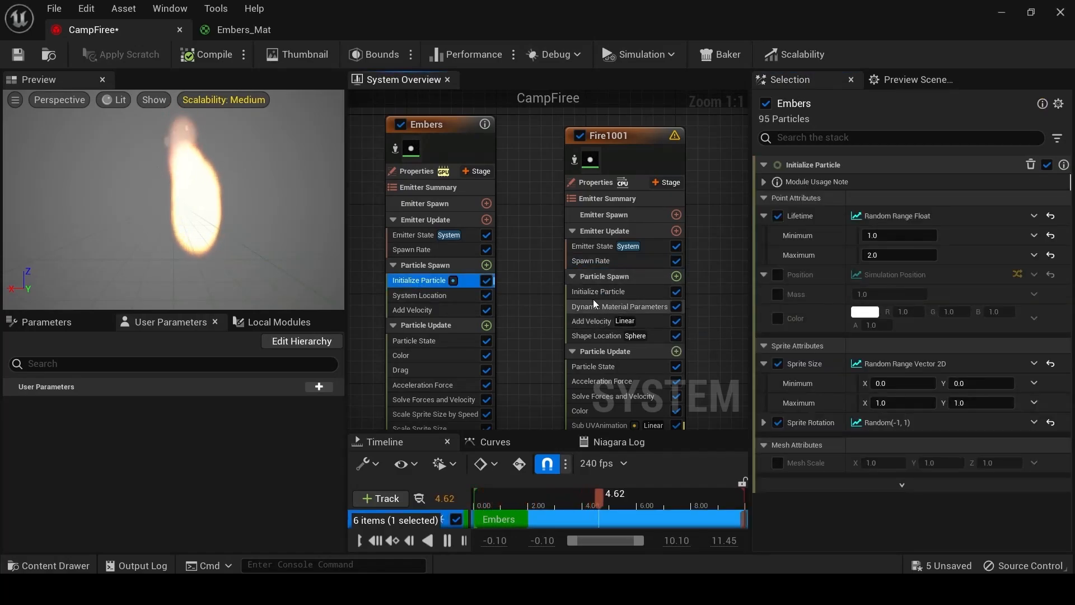
click(593, 292)
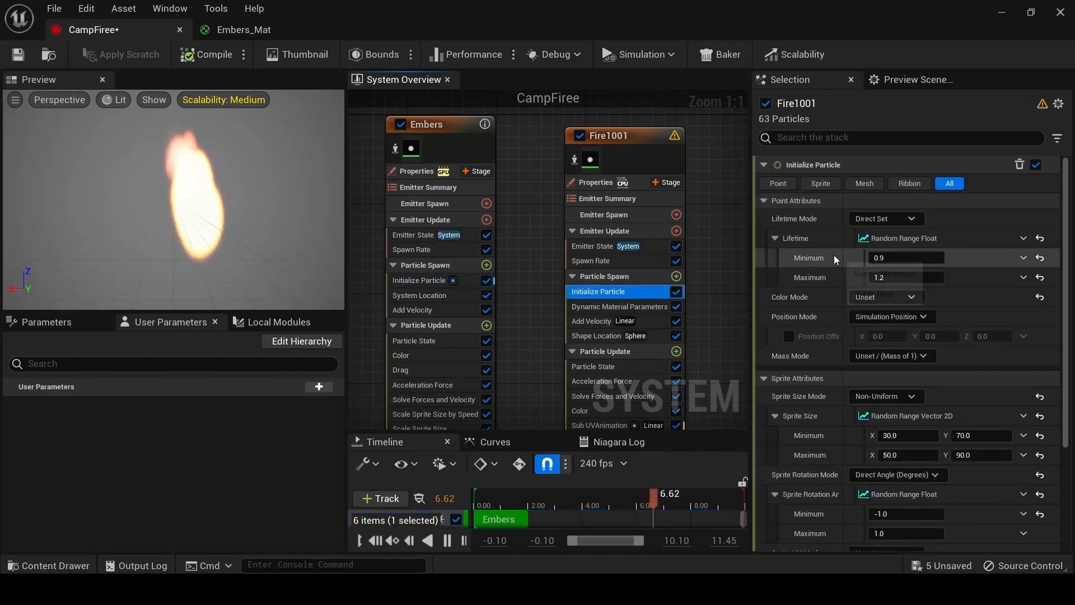
click(918, 277)
text(2)
Set the Fire1001 Sprite Size range to a minimum of 0 by 0 and a maximum of 1 by 1, as in Embers.
click(419, 280)
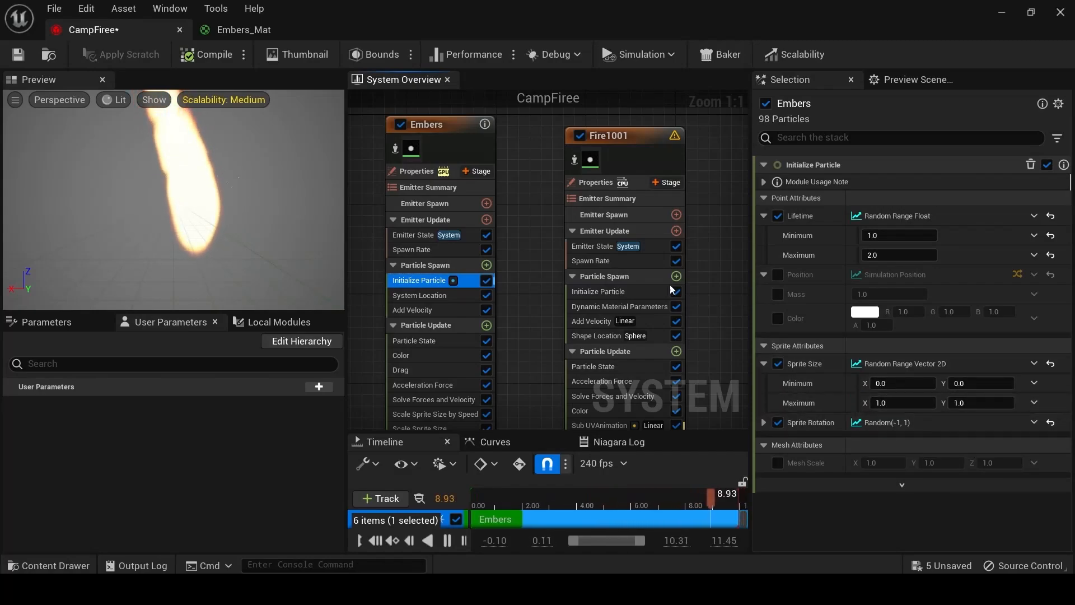
click(616, 293)
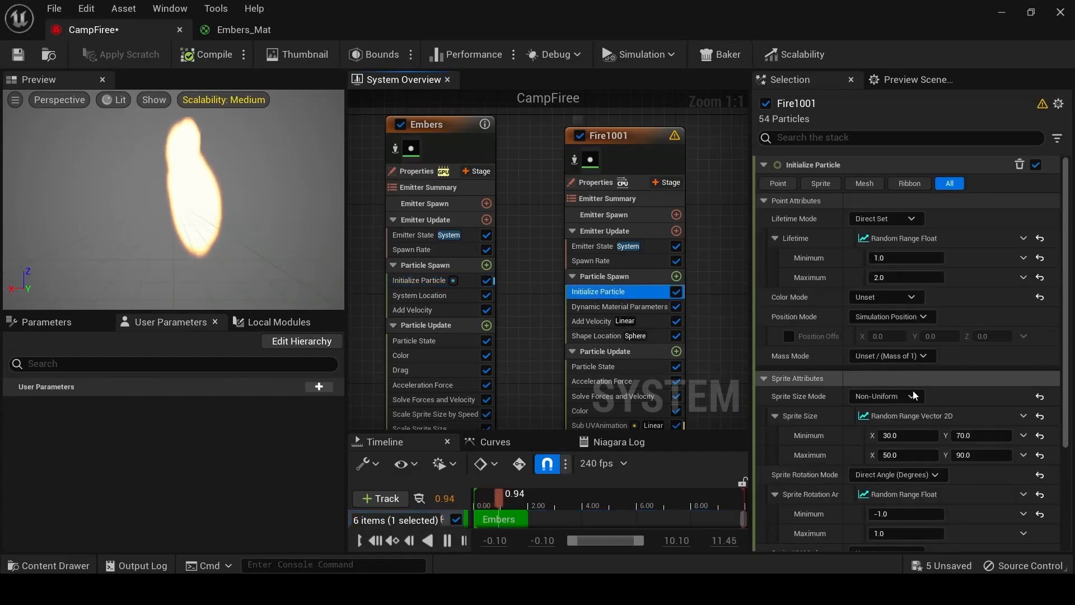
click(417, 282)
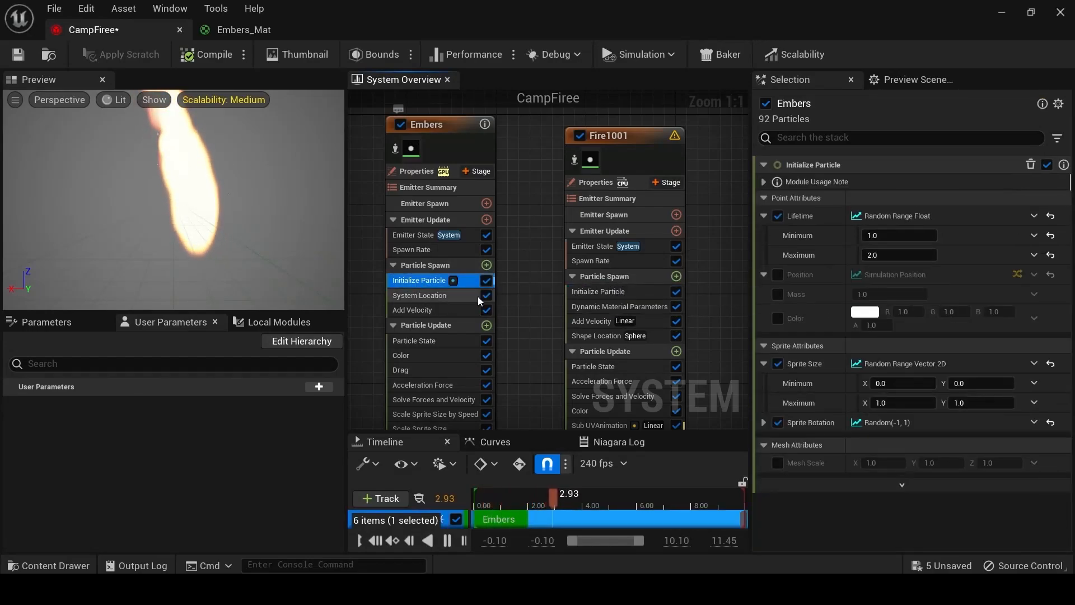
click(593, 291)
click(904, 435)
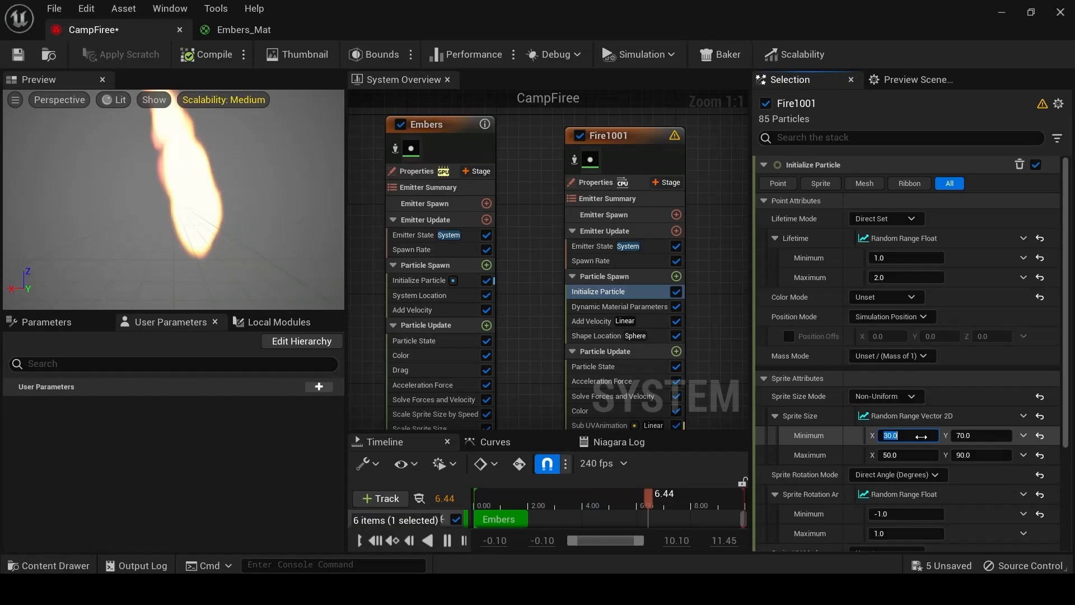
text(0)
click(967, 436)
text(0)
click(891, 455)
text(1)
click(964, 455)
text(1)
click(985, 480)
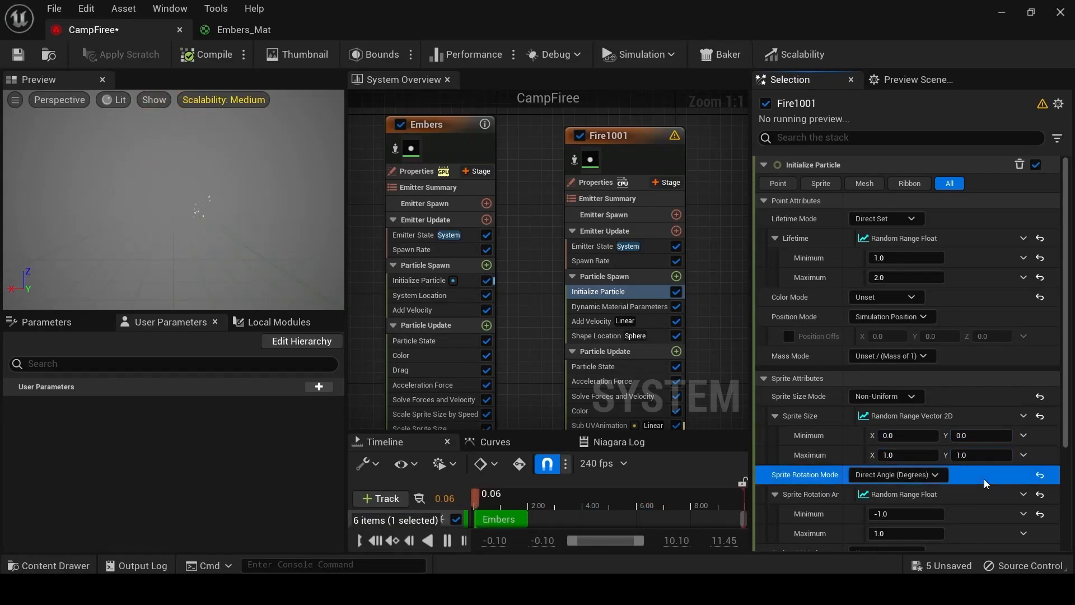
scroll(988, 505, down, 2)
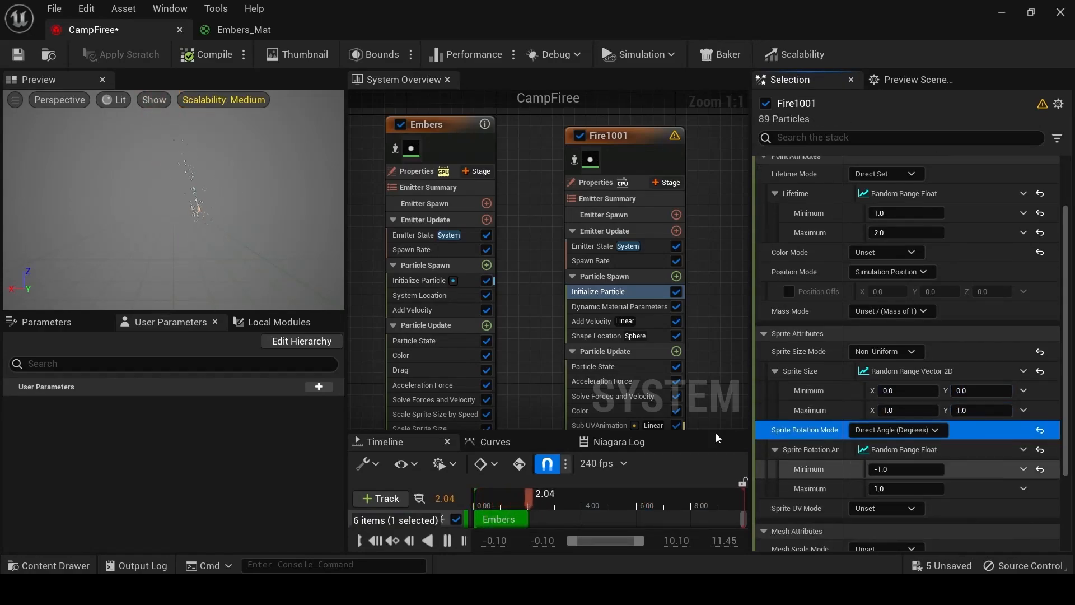
click(229, 228)
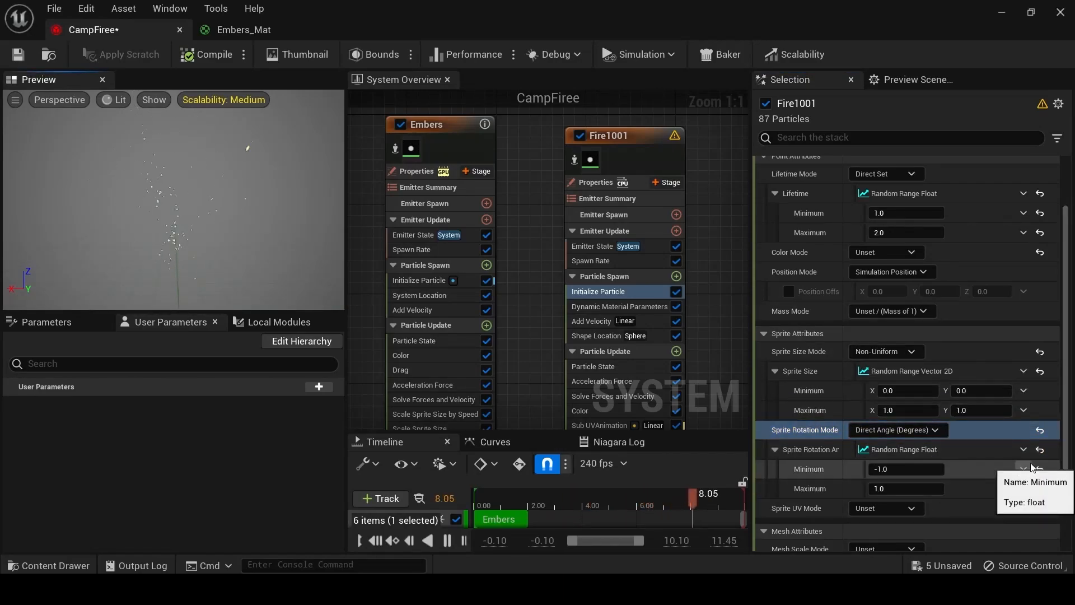
scroll(968, 462, down, 1)
scroll(983, 449, up, 1)
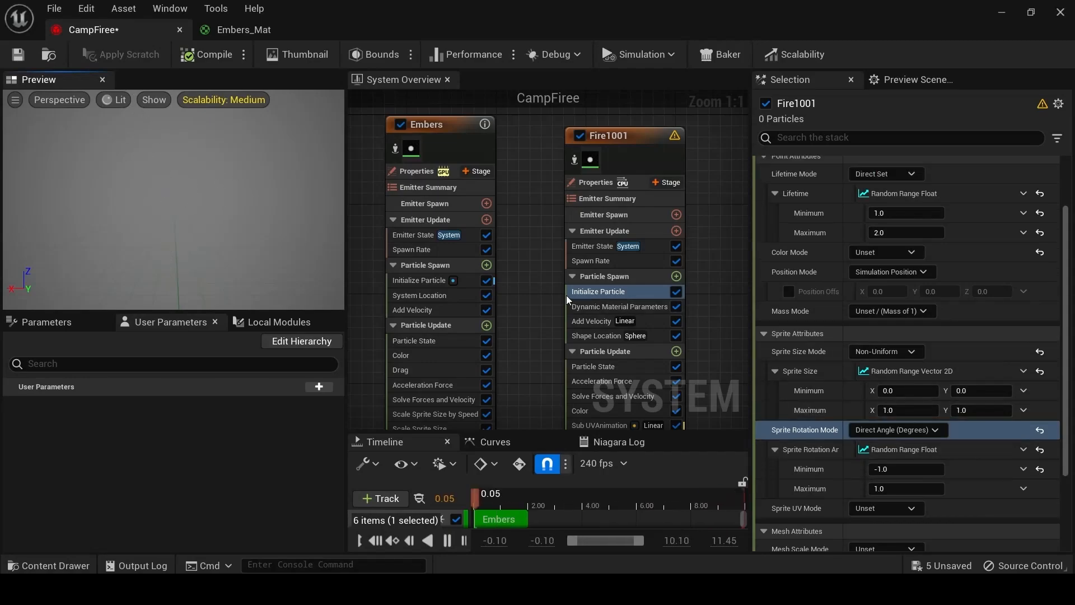
Compare with the Embers System Location module and delete the Dynamic Material Parameters module from Fire1001.
click(442, 294)
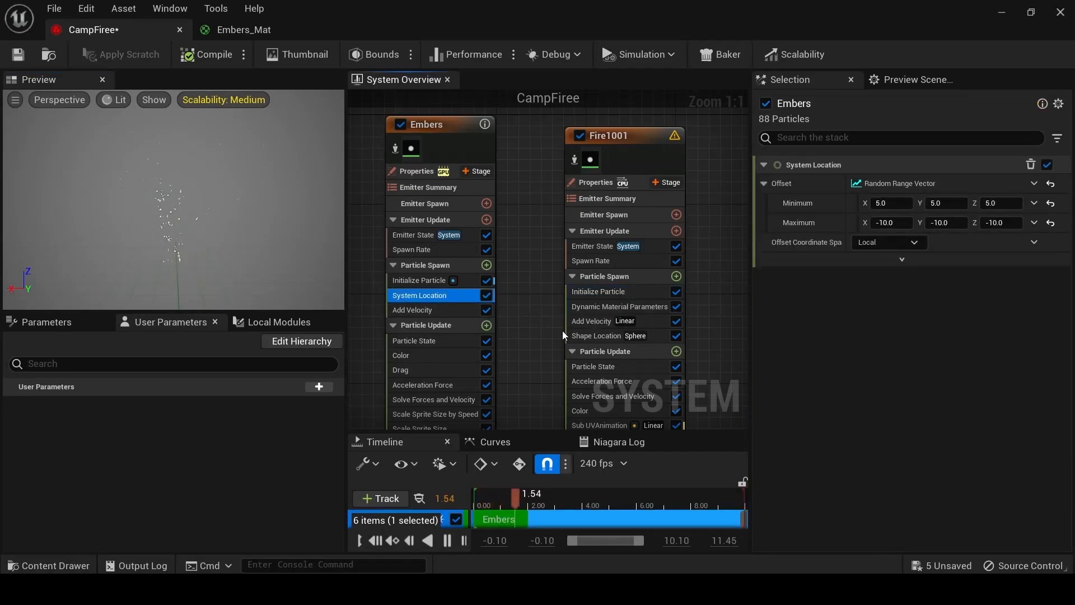
click(599, 308)
key(Delete)
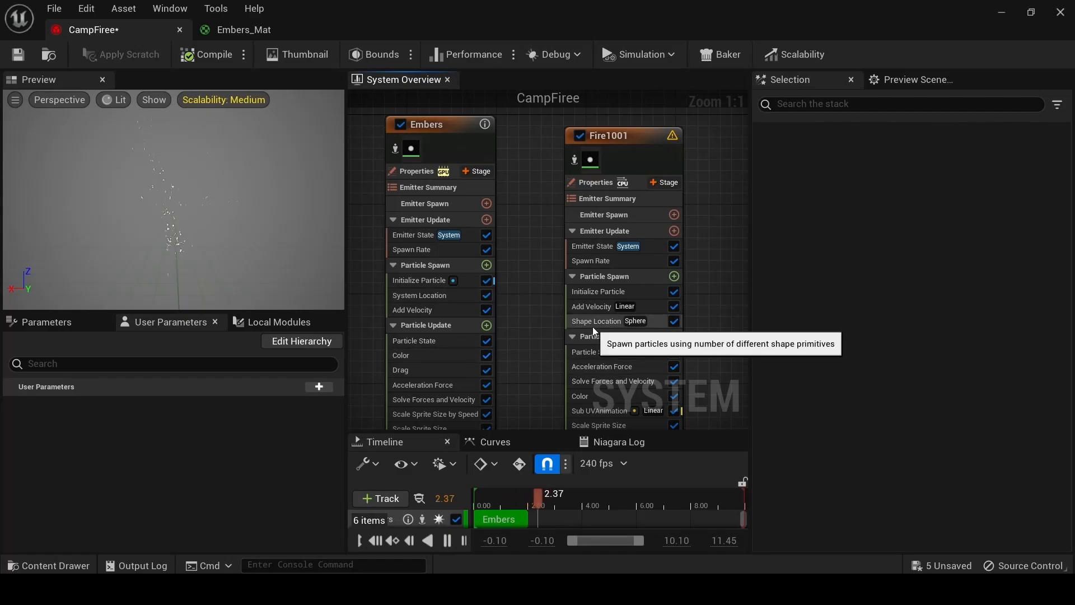
Review the Embers System Location offsets and disable the Embers emitter, leaving Fire1001 enabled to preview it alone.
click(440, 295)
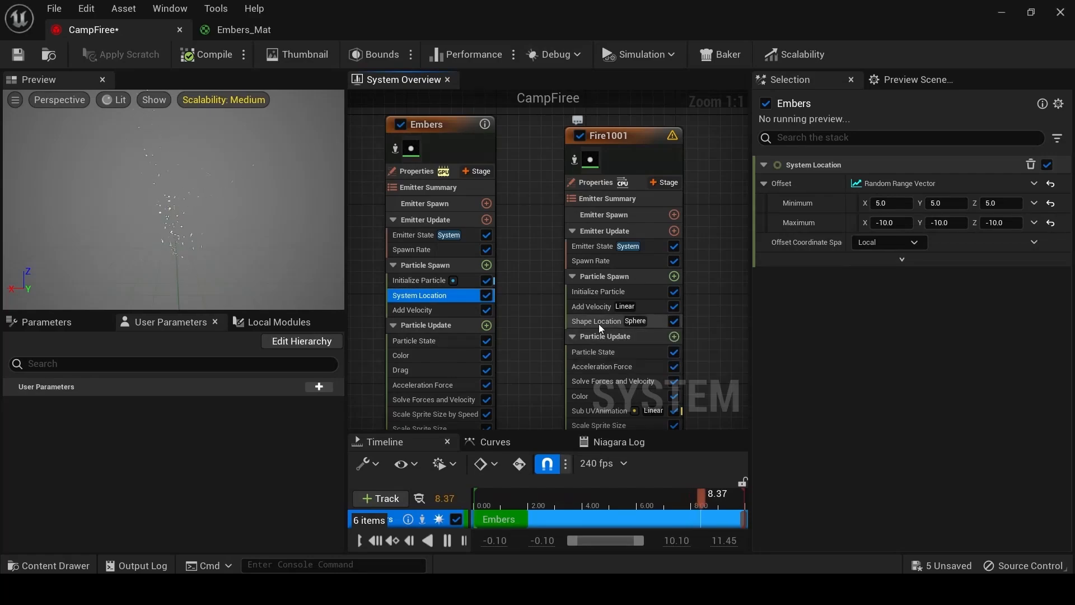
click(580, 135)
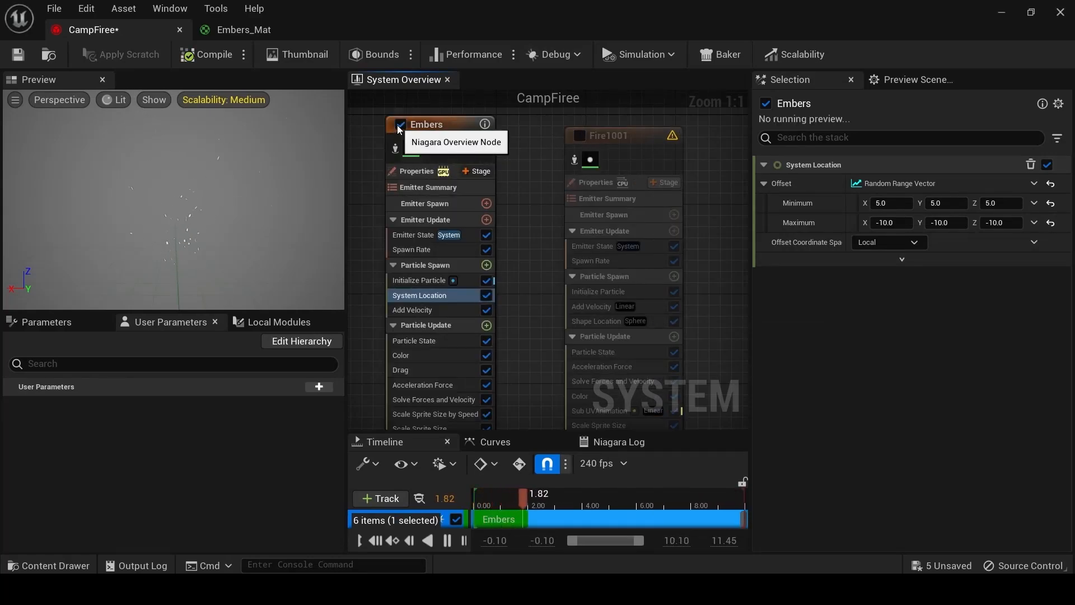
click(399, 125)
click(579, 136)
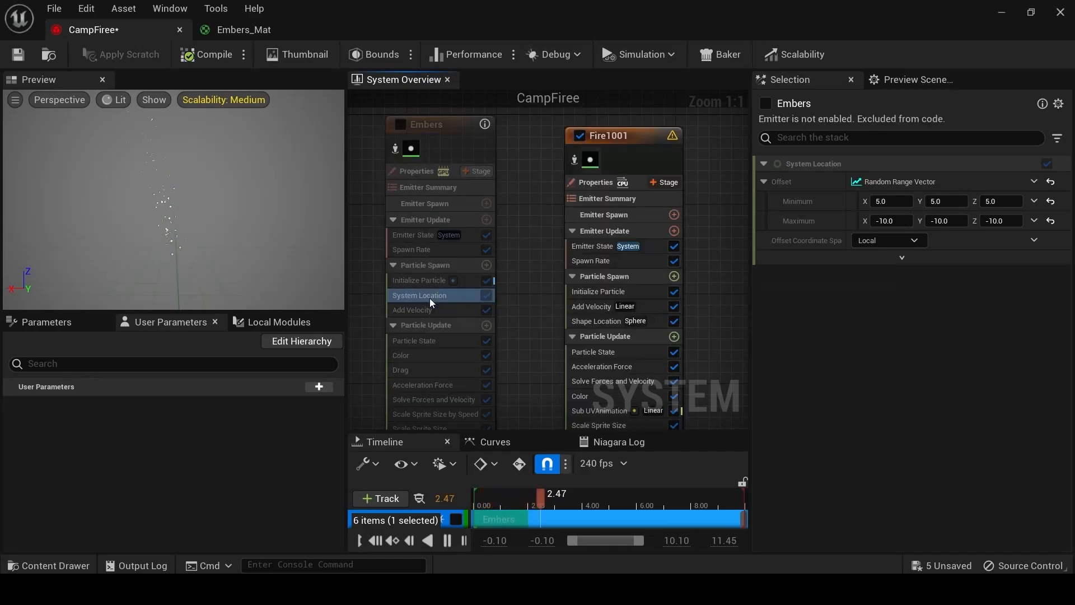
Check the Shape Primitive options in Fire1001's Shape Location module and compare them with the Embers System Location offsets.
click(602, 321)
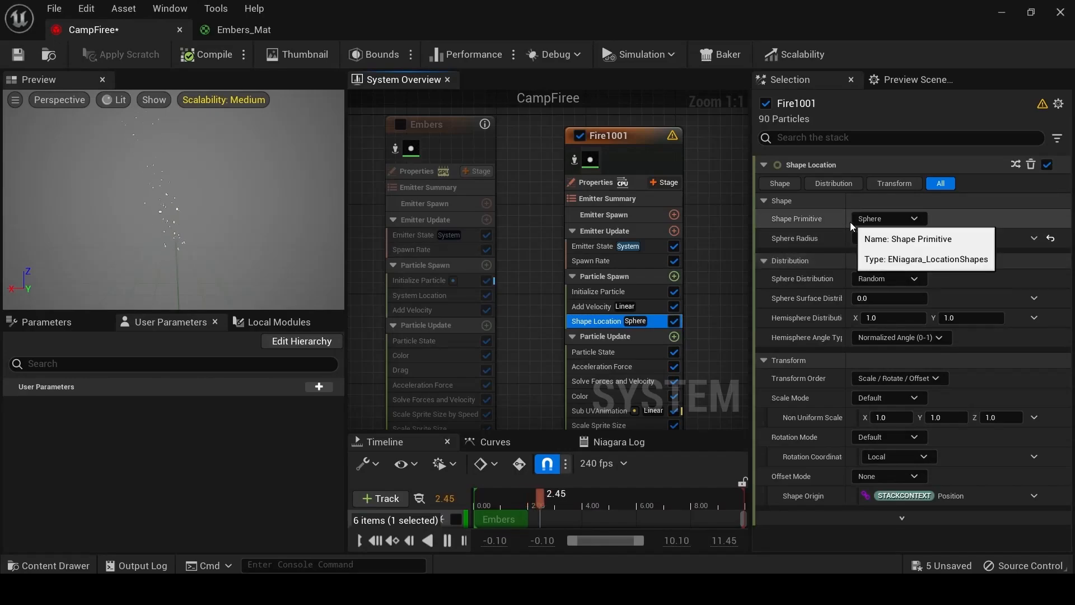
click(874, 220)
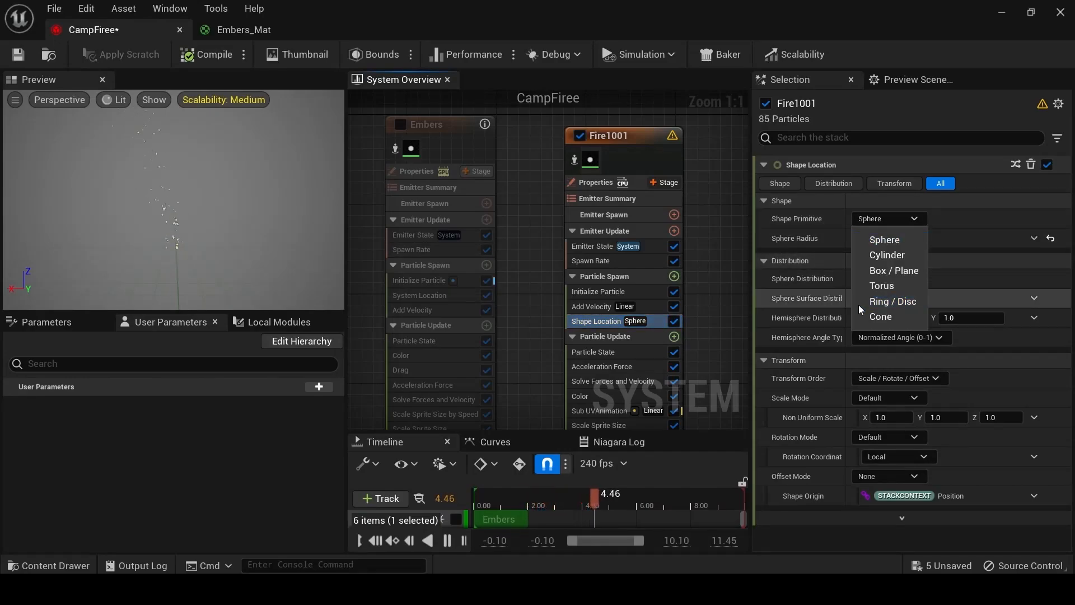
click(730, 276)
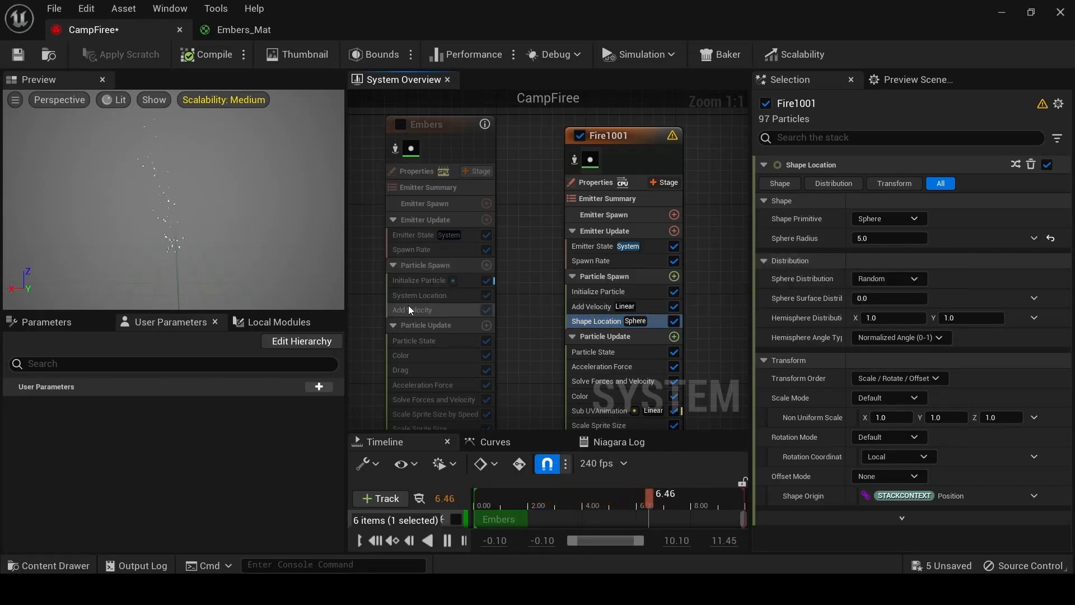
click(417, 295)
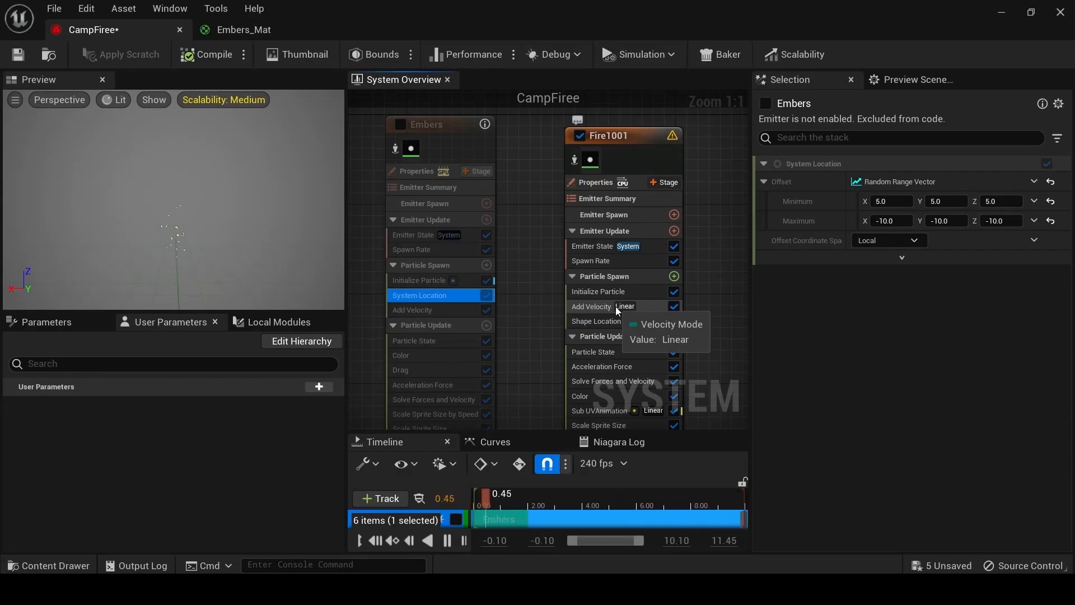
Re-enable the Embers emitter and compare its module stack with Fire1001's, including Shape Location and the vector field modules.
click(578, 143)
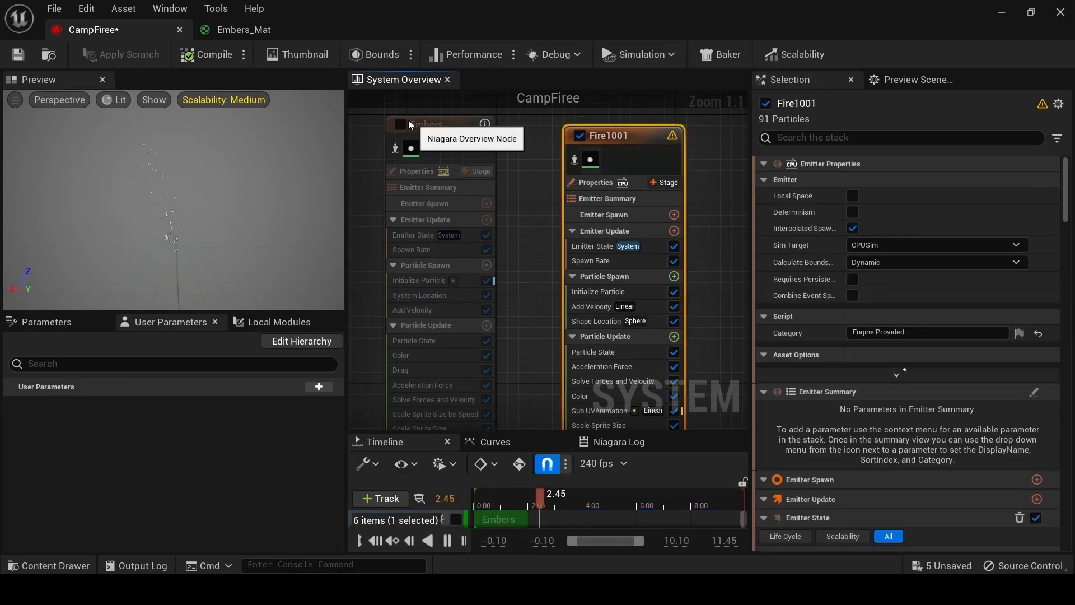
click(400, 123)
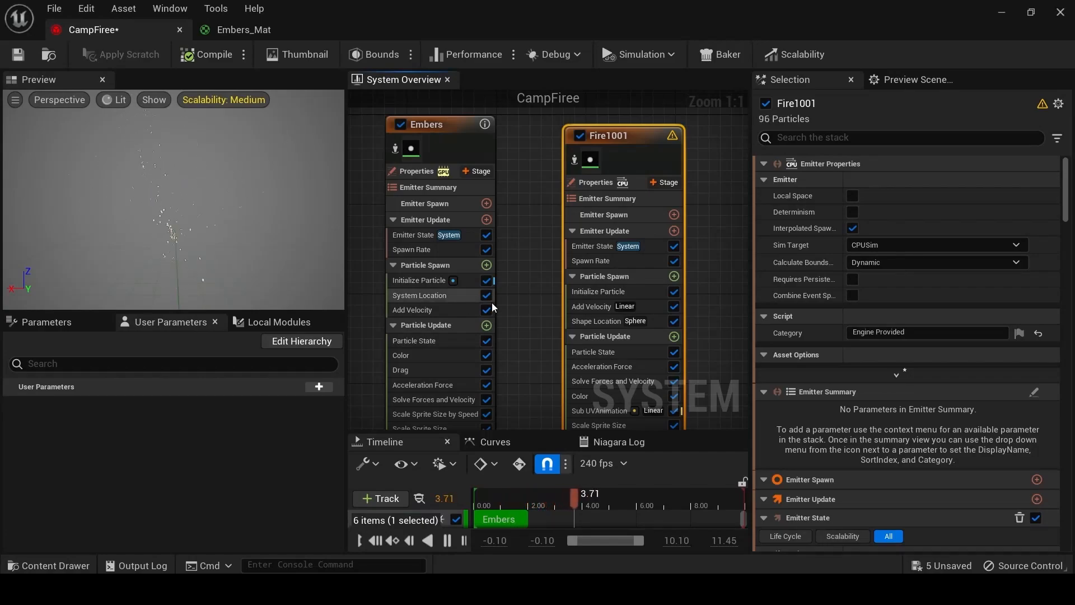
click(605, 322)
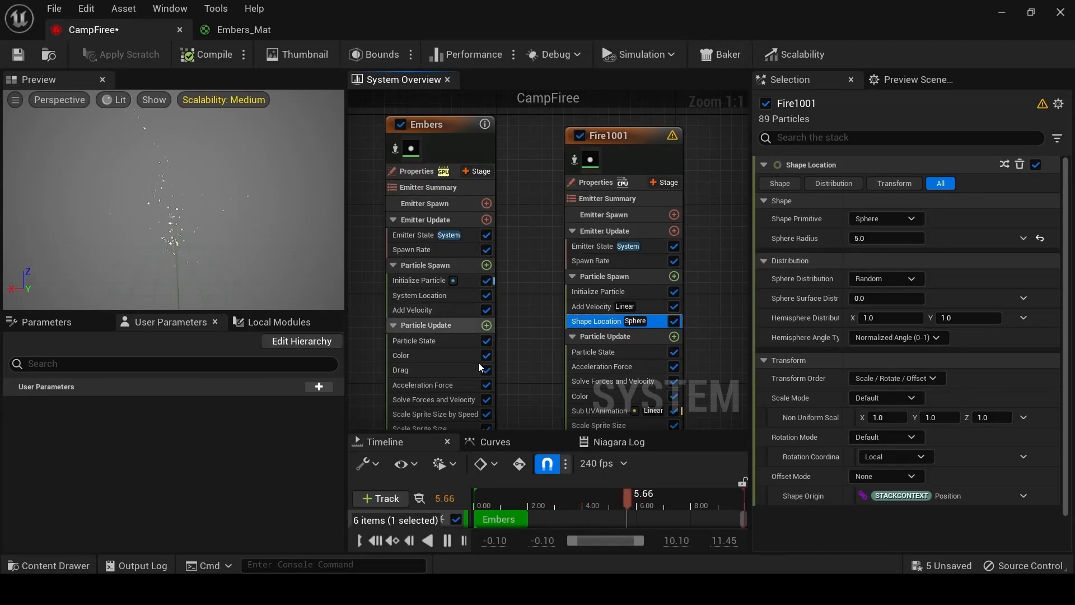
scroll(495, 395, down, 1)
right_drag(530, 364, 528, 268)
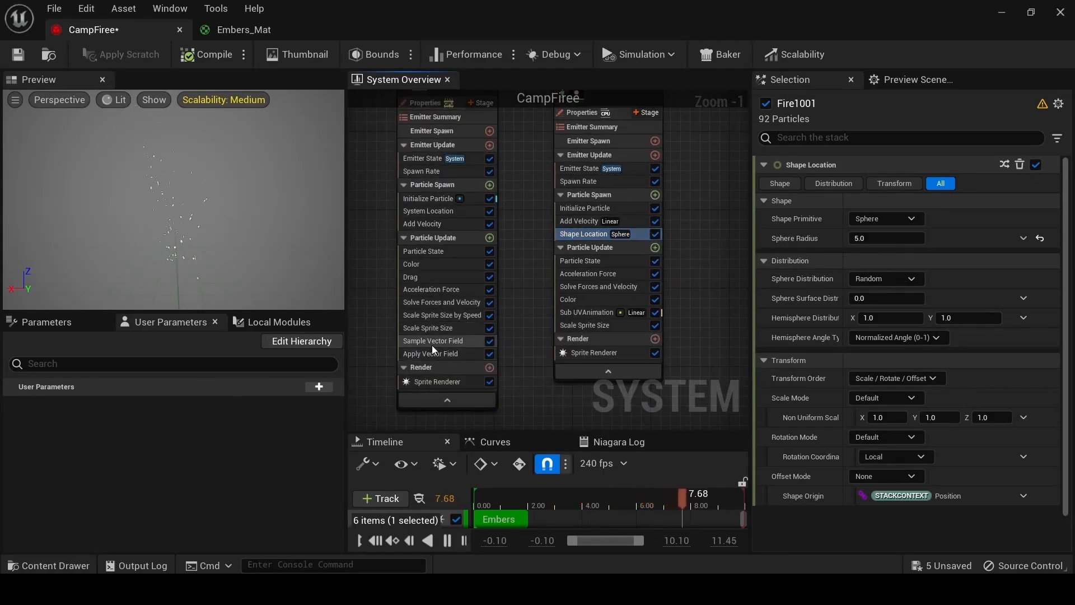
scroll(432, 344, up, 1)
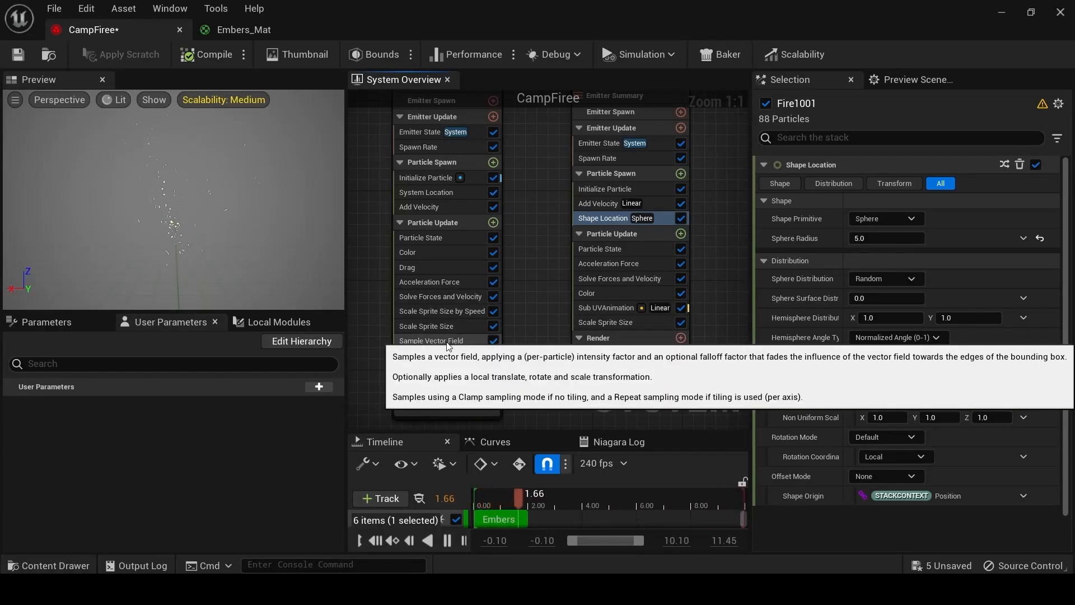
right_drag(542, 205, 491, 286)
right_drag(448, 219, 510, 216)
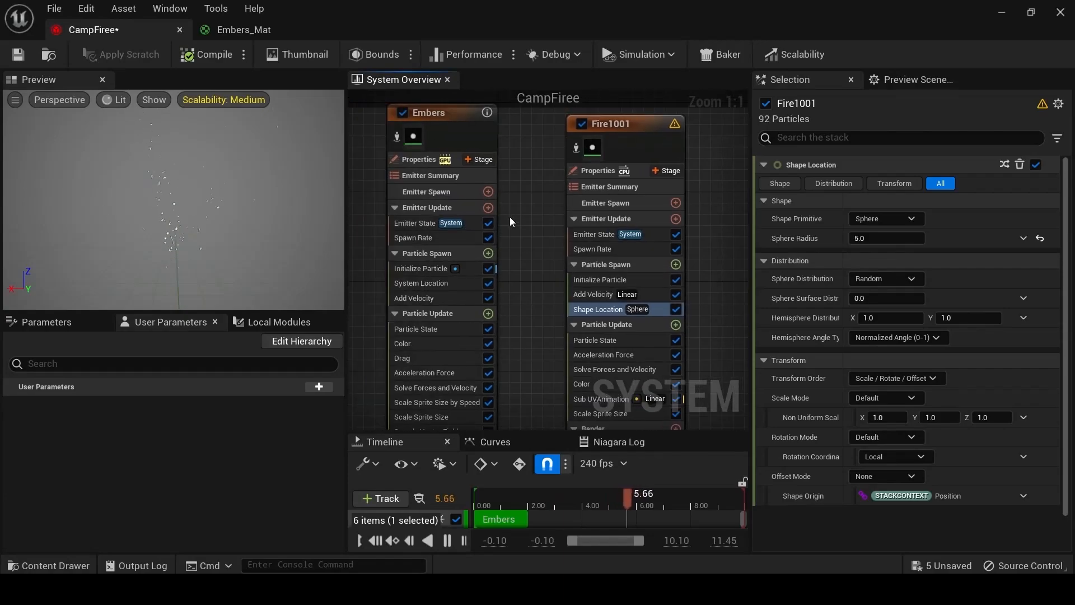
With Embers disabled, set Fire1001's Shape Location sphere radius to 10.0 and move the module above Add Velocity.
click(403, 113)
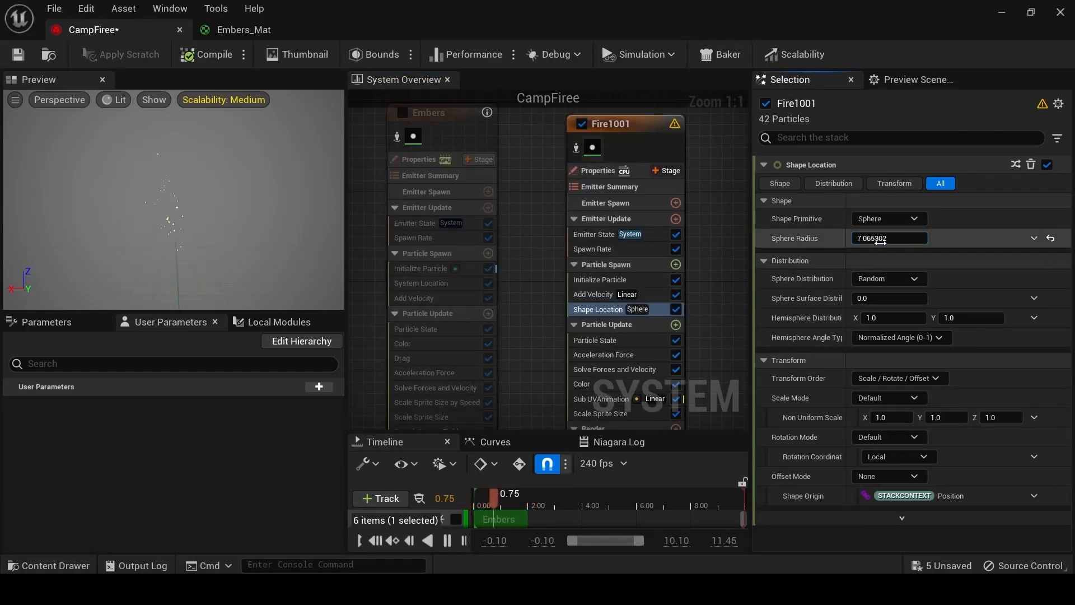
drag(880, 242, 876, 239)
key(Return)
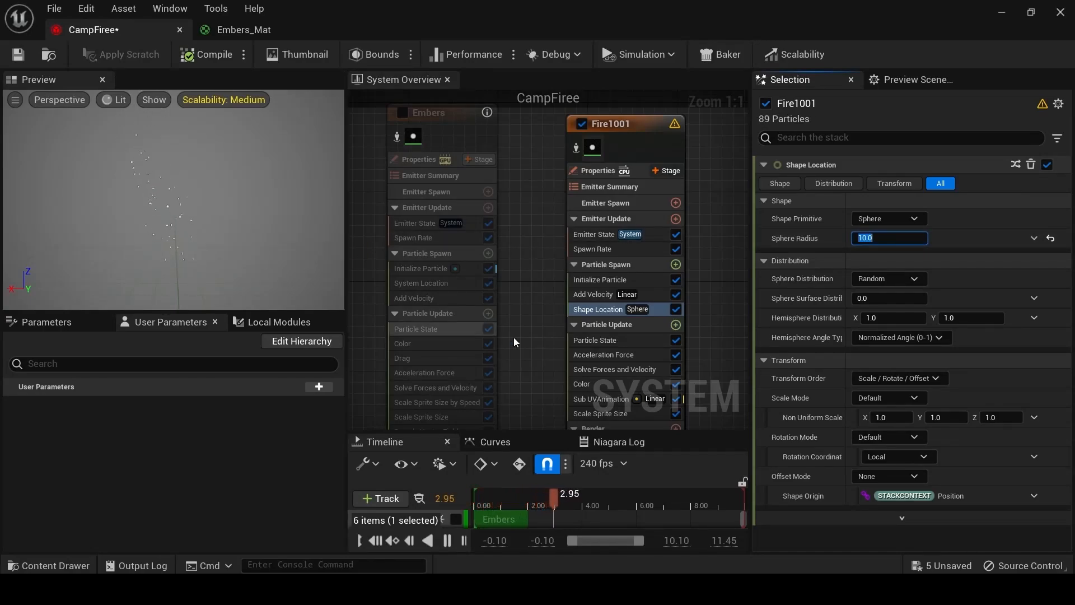
right_drag(542, 344, 540, 304)
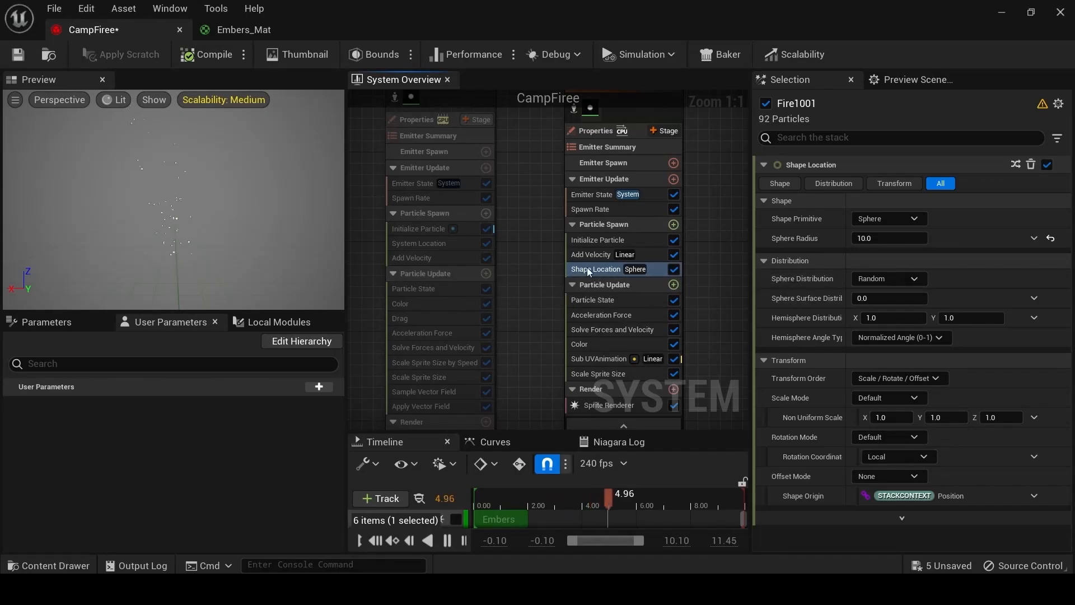
drag(589, 269, 591, 255)
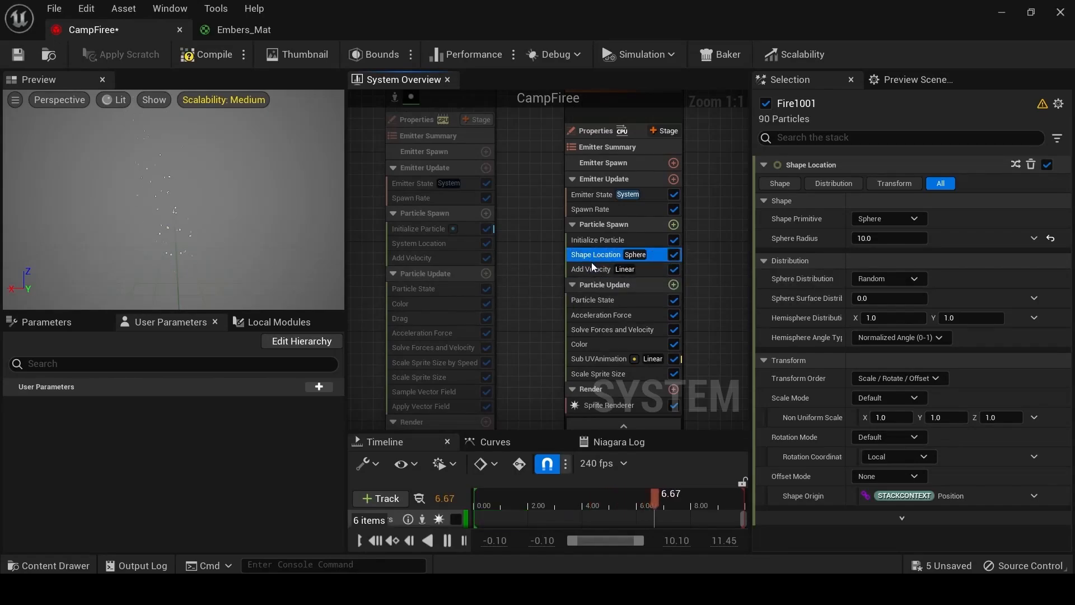
Match Fire1001's Add Velocity to Embers with X from 5.0 to 10.0 and a Y maximum of 1.0.
click(593, 270)
click(417, 261)
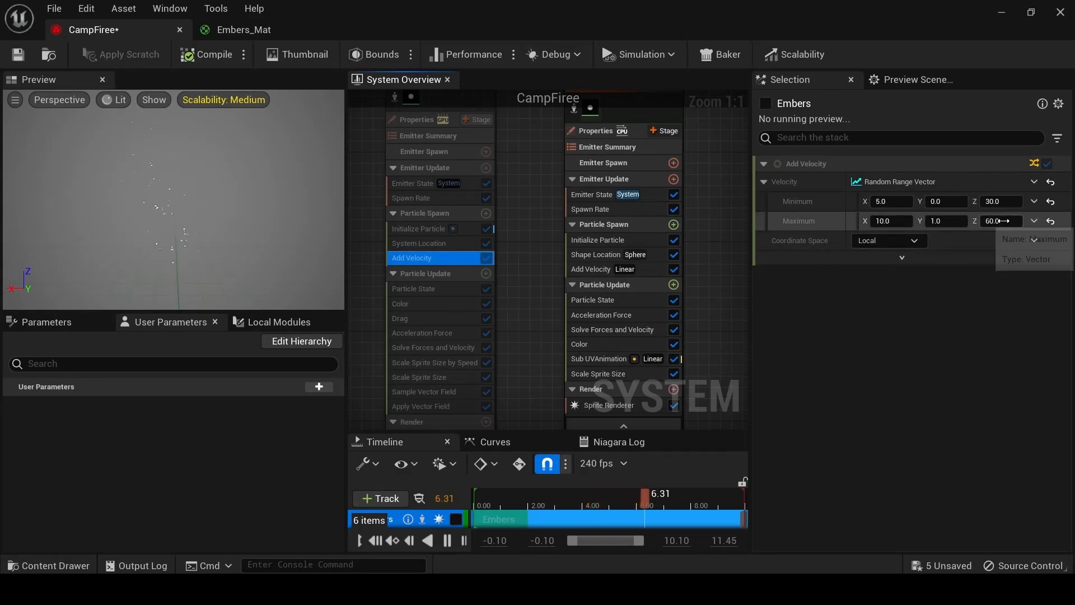
click(592, 269)
click(894, 221)
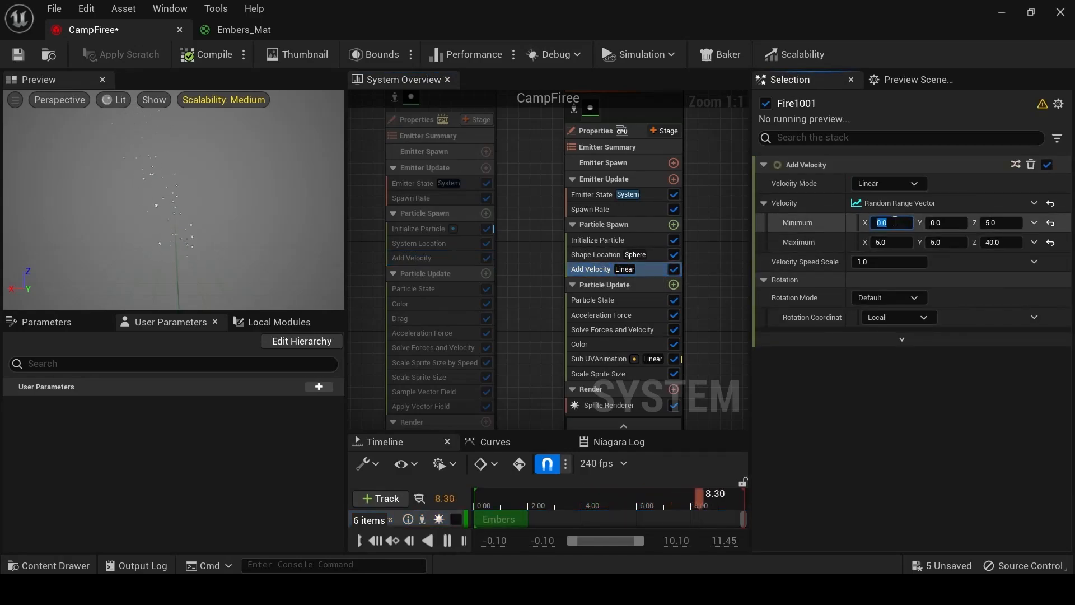
text(5)
click(883, 242)
text(10)
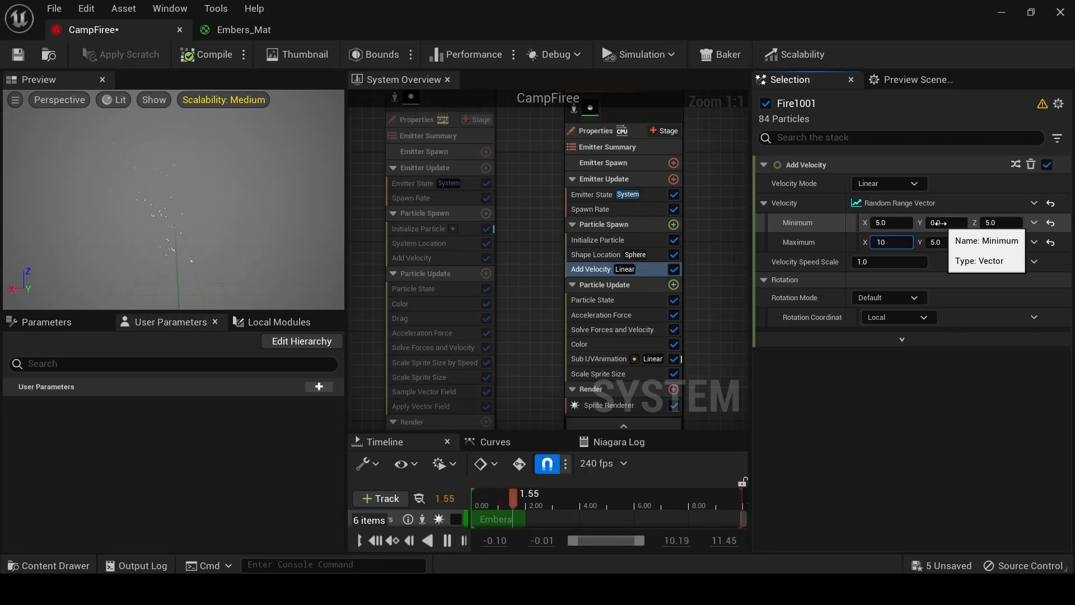
click(941, 242)
text(1)
Set the Z velocity range in Fire1001's Add Velocity module to a minimum of 30.0 and a maximum of 60.0.
click(988, 229)
click(999, 224)
text(30)
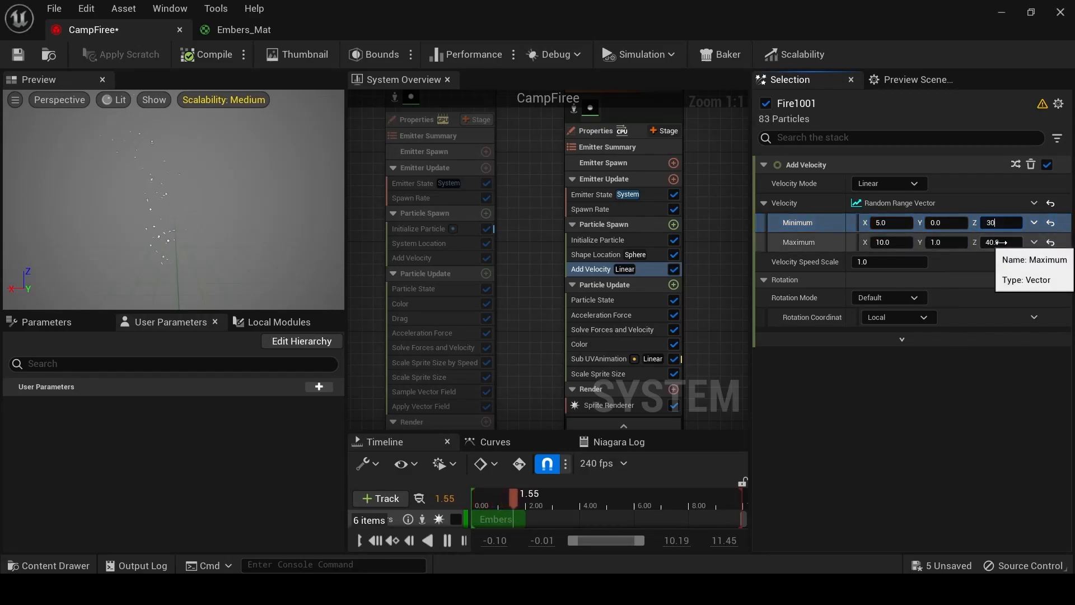
click(999, 242)
text(60)
key(Return)
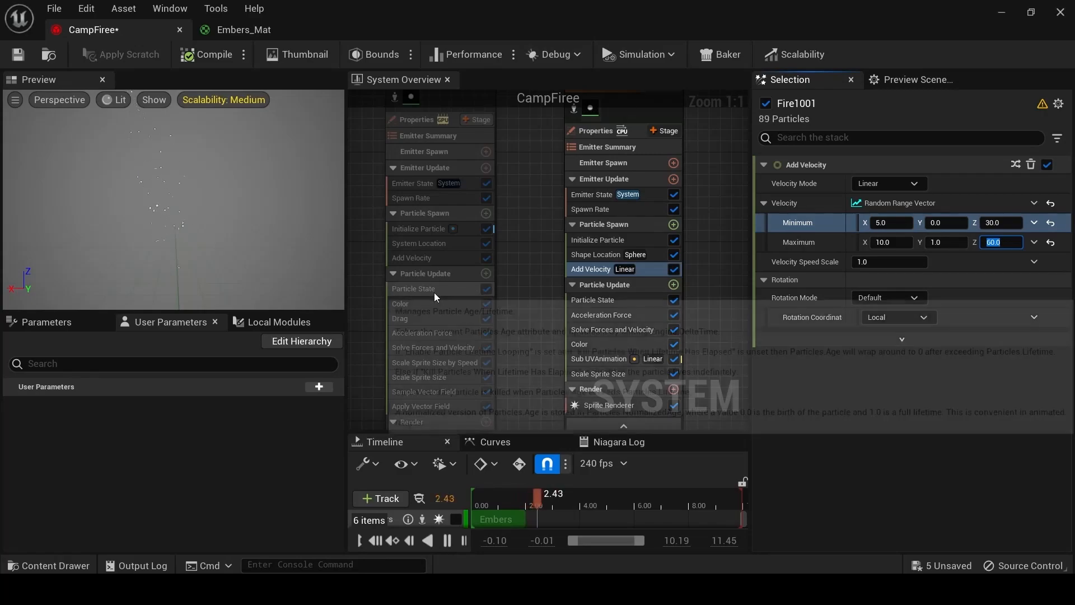
Review the Embers Particle State and Color modules, and move Fire1001's Color module directly below Particle State.
click(605, 299)
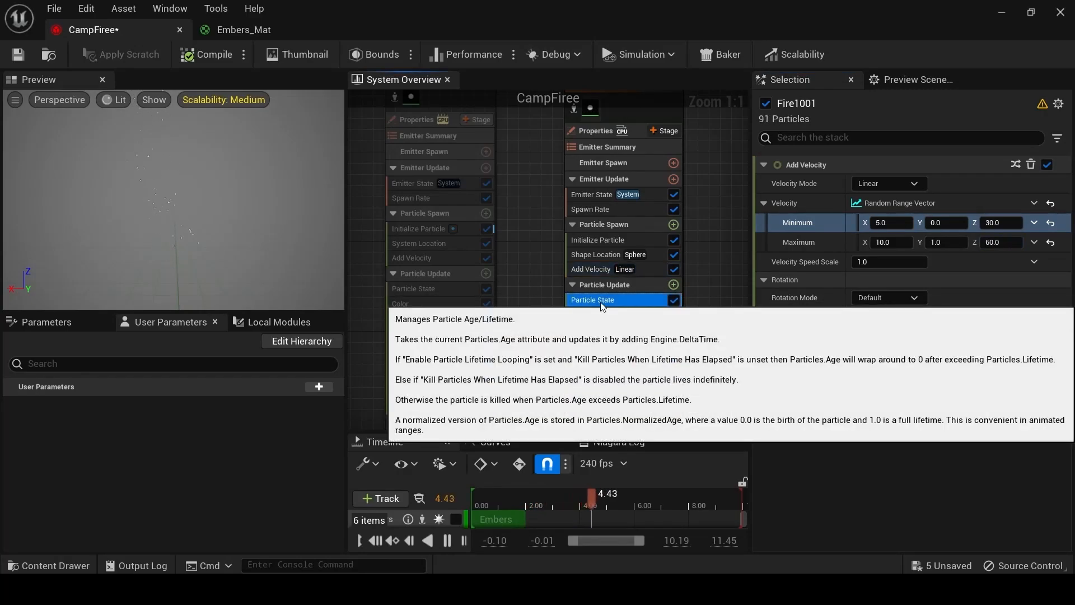
click(462, 288)
right_drag(543, 348, 544, 296)
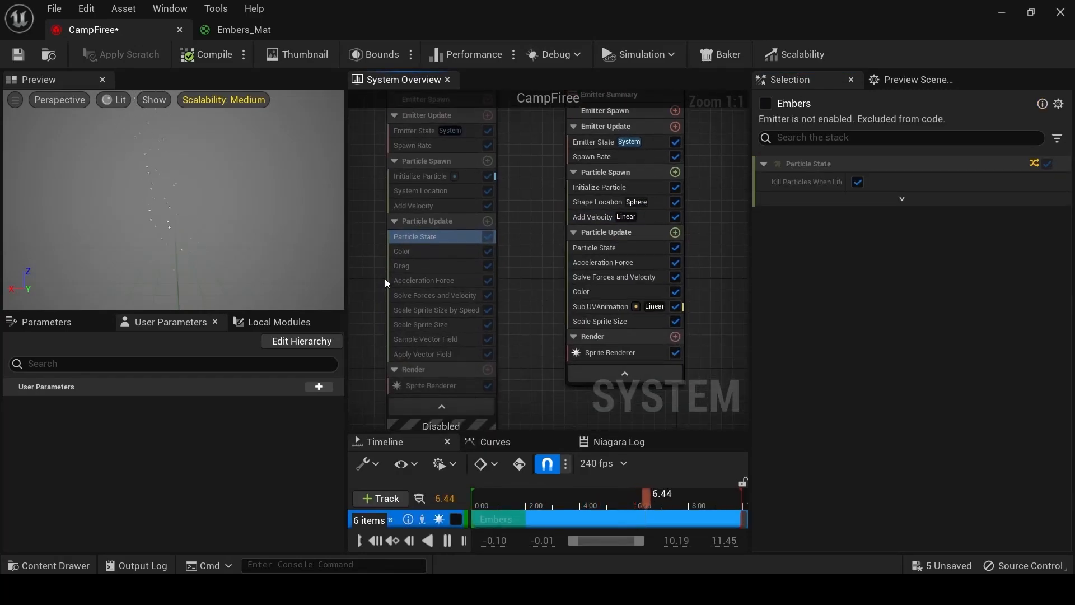
click(406, 253)
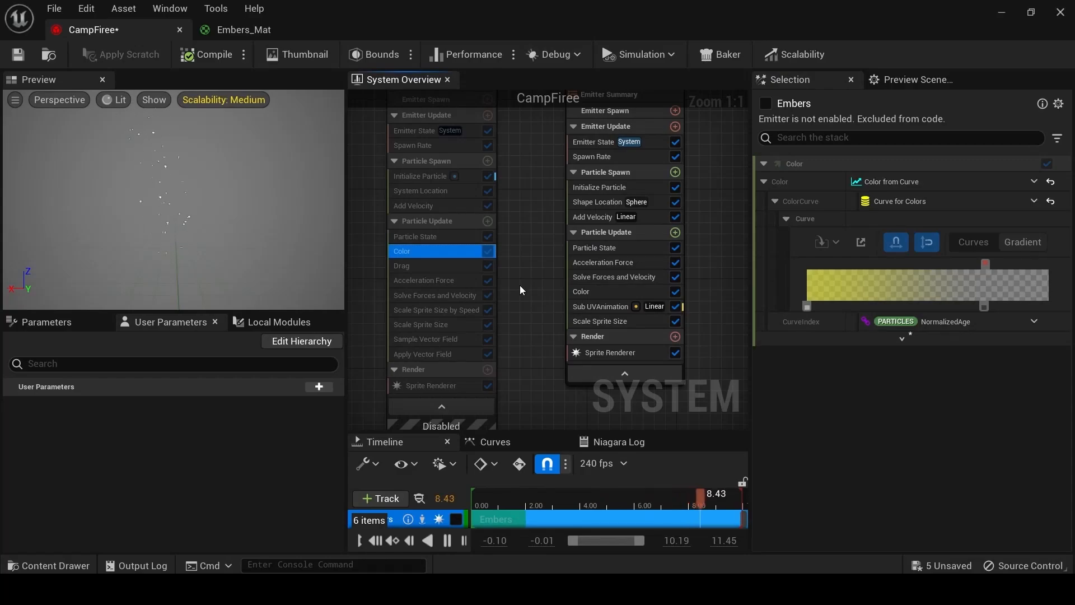
drag(577, 290, 582, 265)
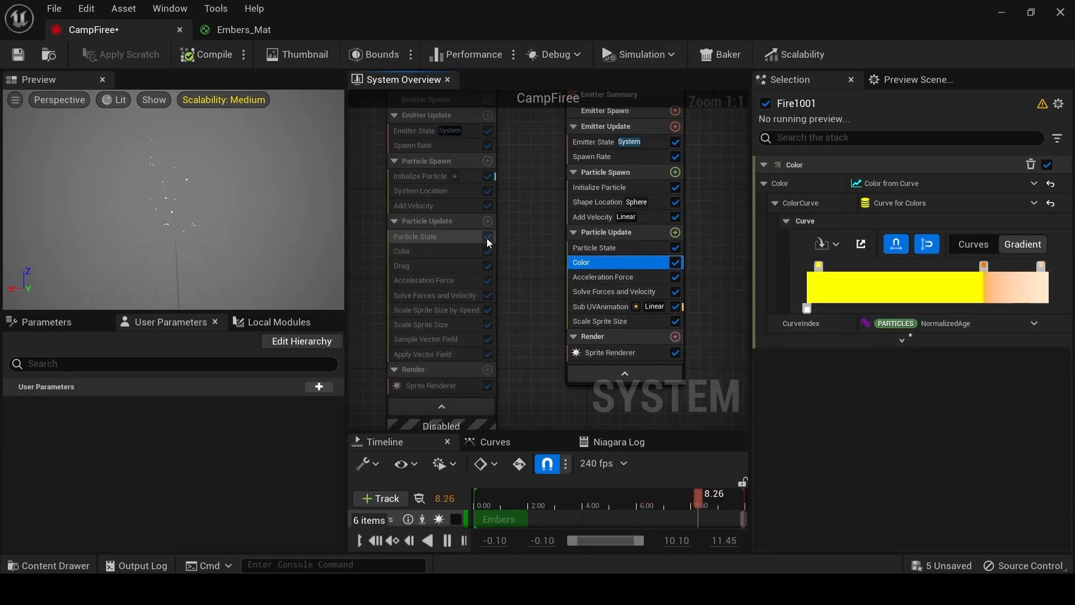
Delete Fire1001's Color module, try pasting a replacement into Particle Update, and undo that paste.
click(418, 265)
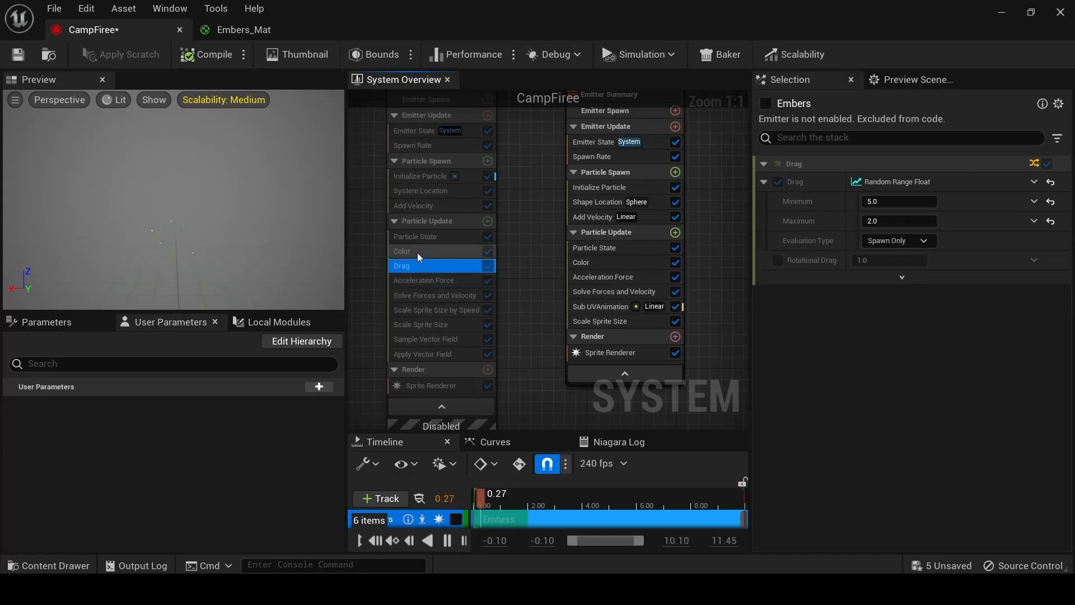
click(418, 253)
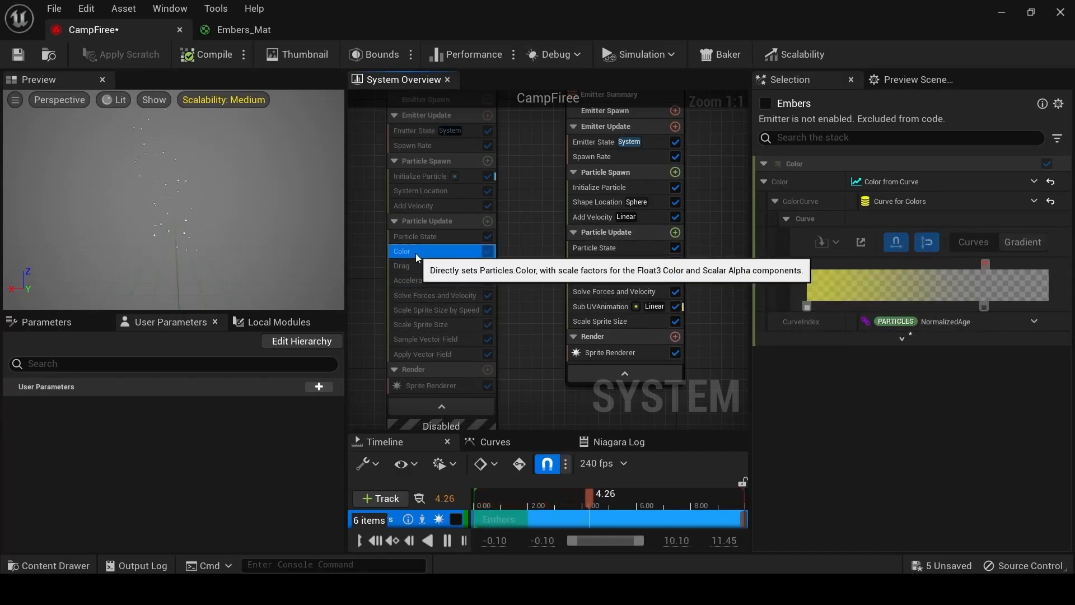
click(621, 263)
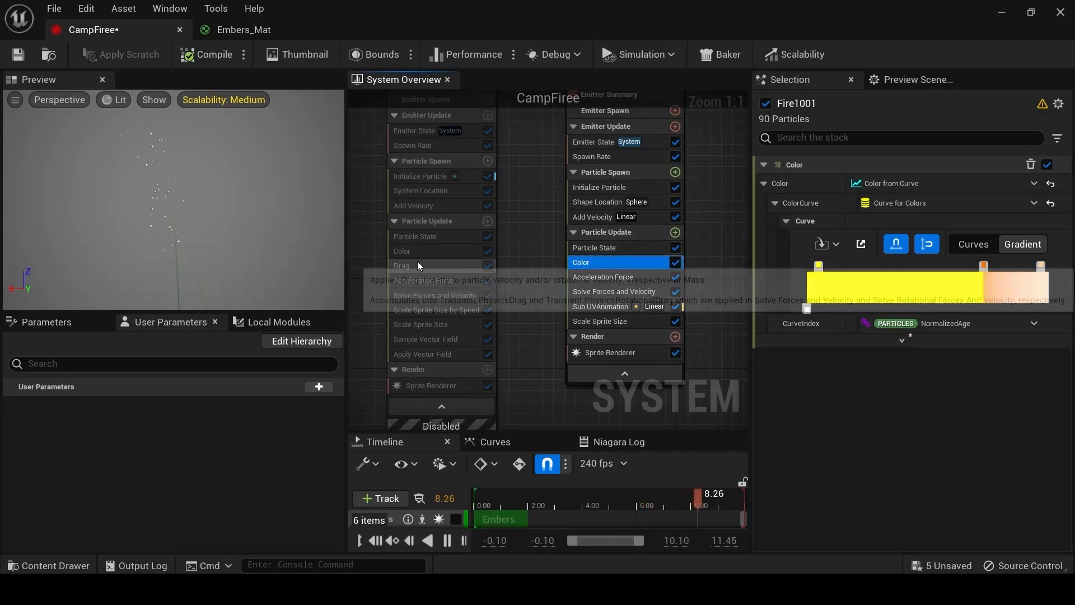
click(602, 237)
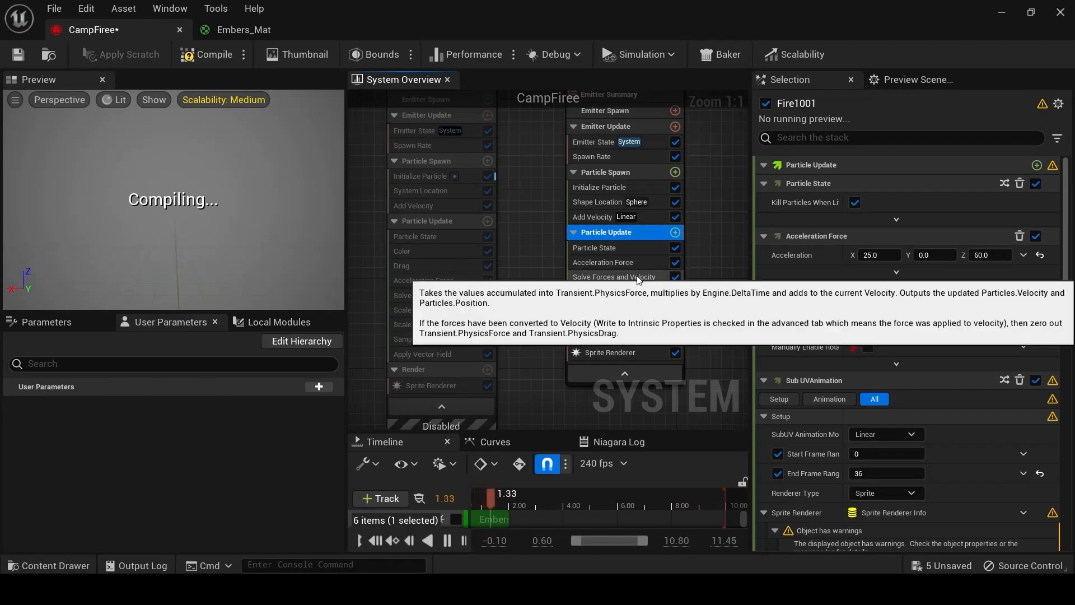
key(ctrl+z)
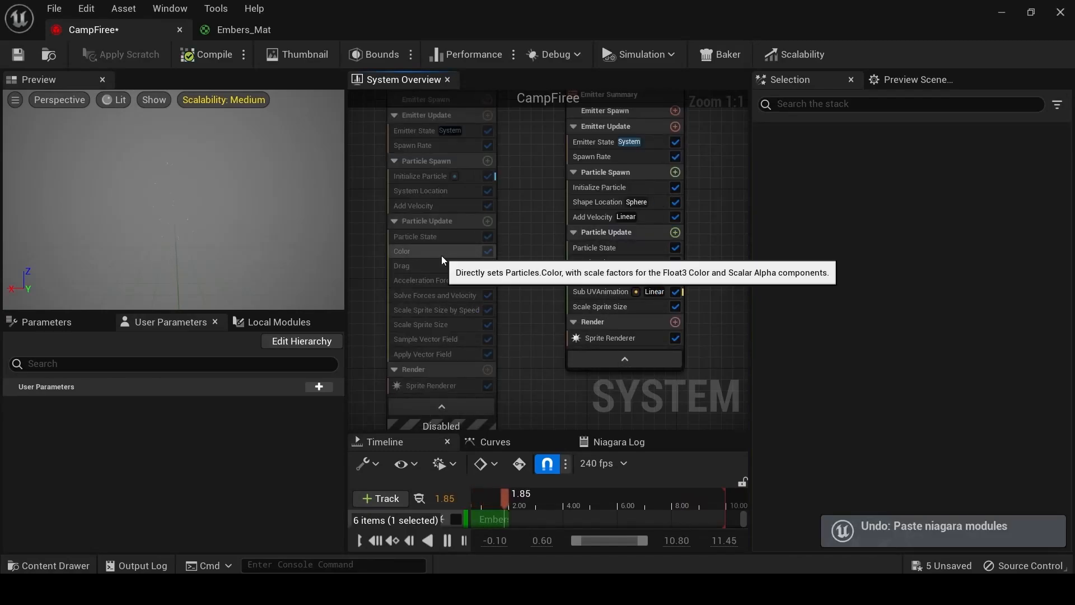
Copy the Embers Color module into Fire1001's Particle Update and move it directly below Particle State.
click(442, 253)
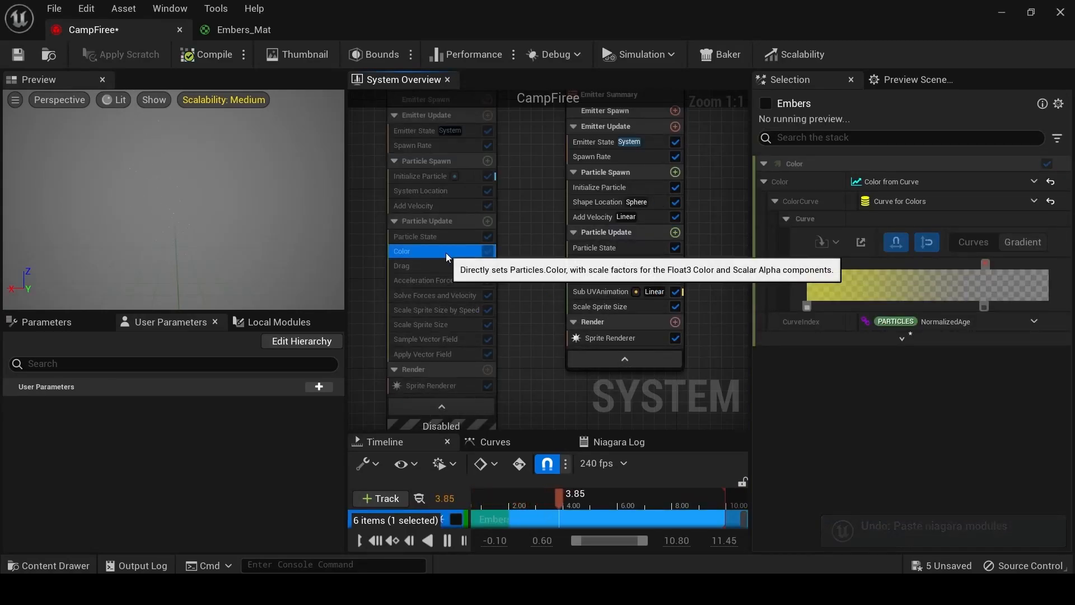
click(641, 233)
key(ctrl+v)
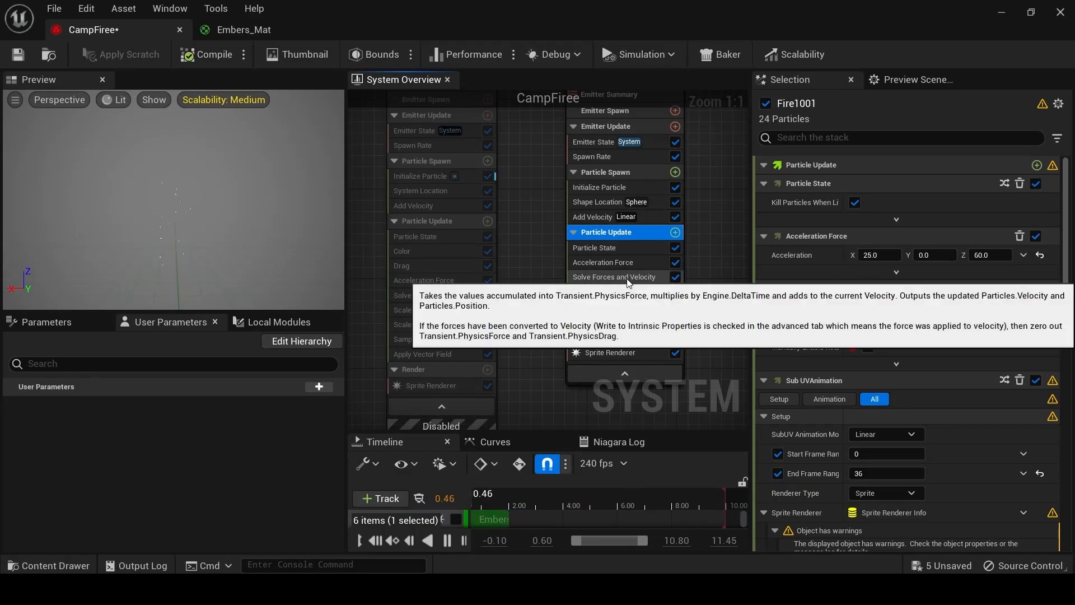
drag(597, 315, 598, 254)
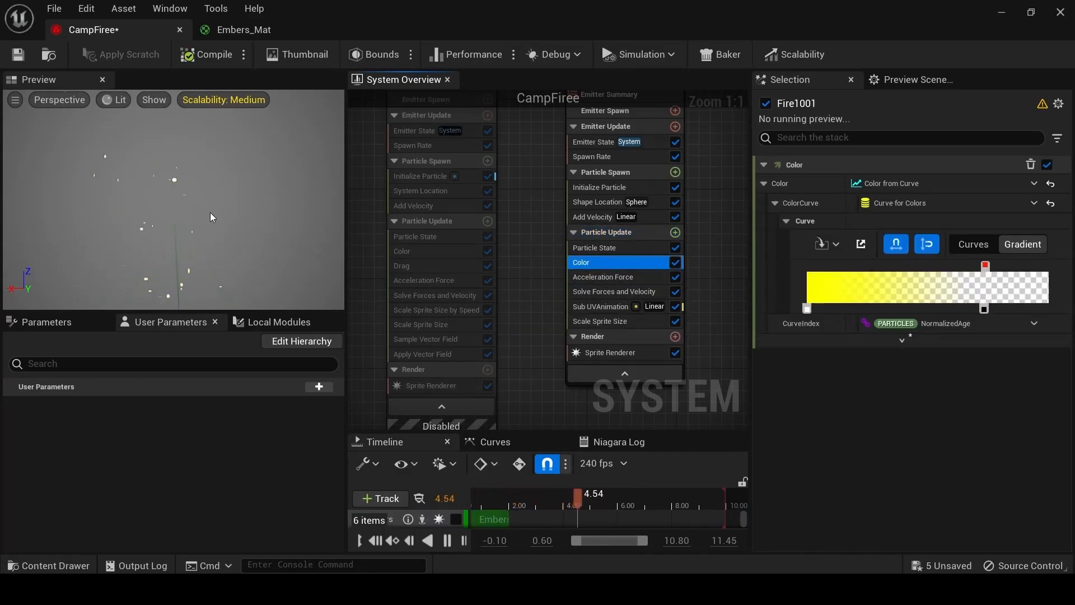
Check the Embers Drag module and add a Drag module to Fire1001's Particle Update stage.
click(452, 264)
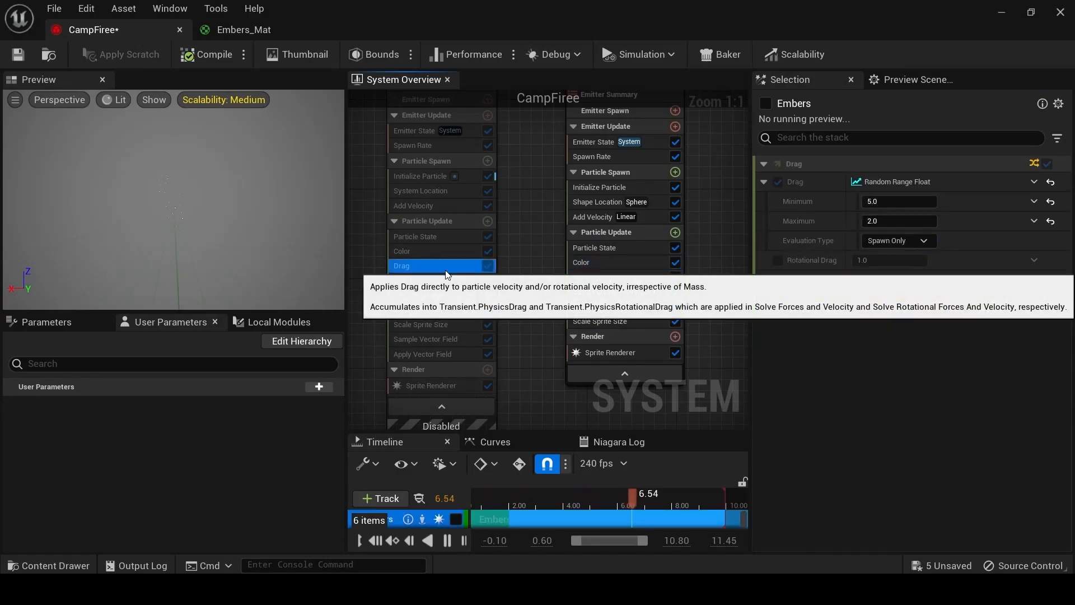
click(613, 278)
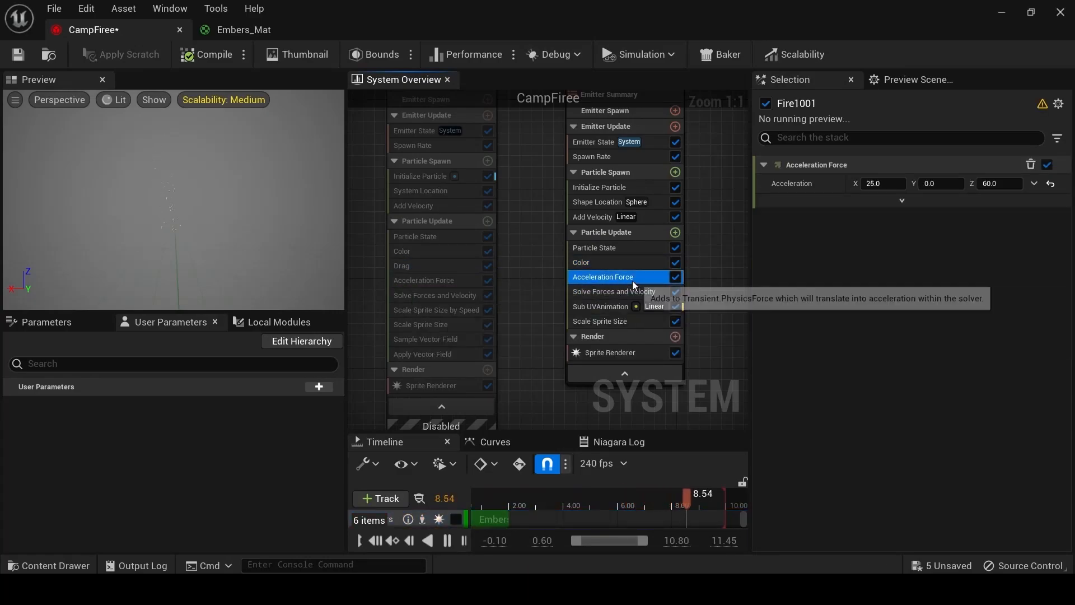
click(675, 233)
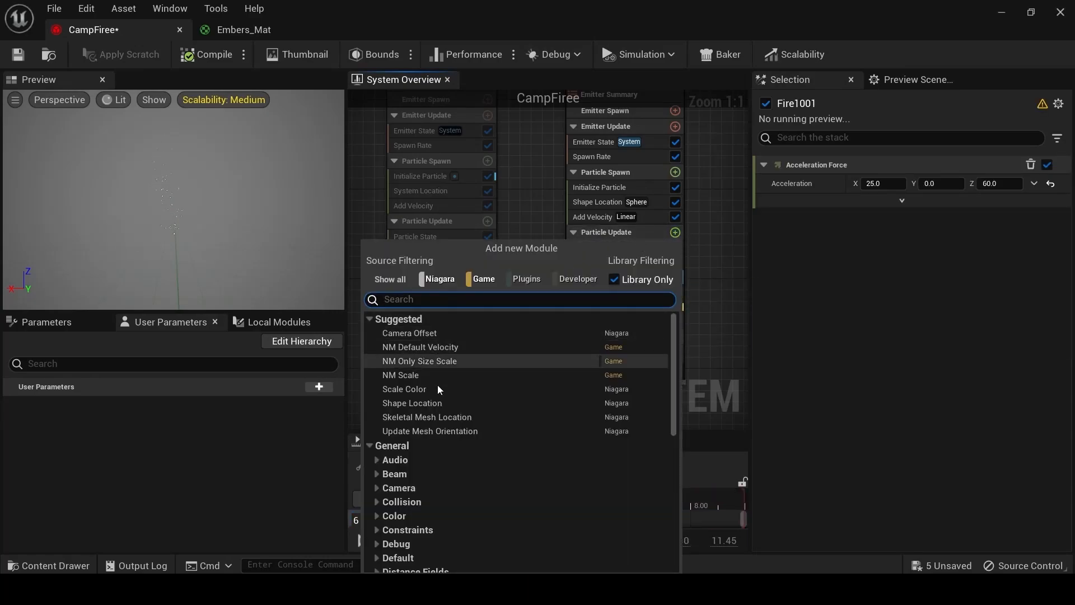
text(drs)
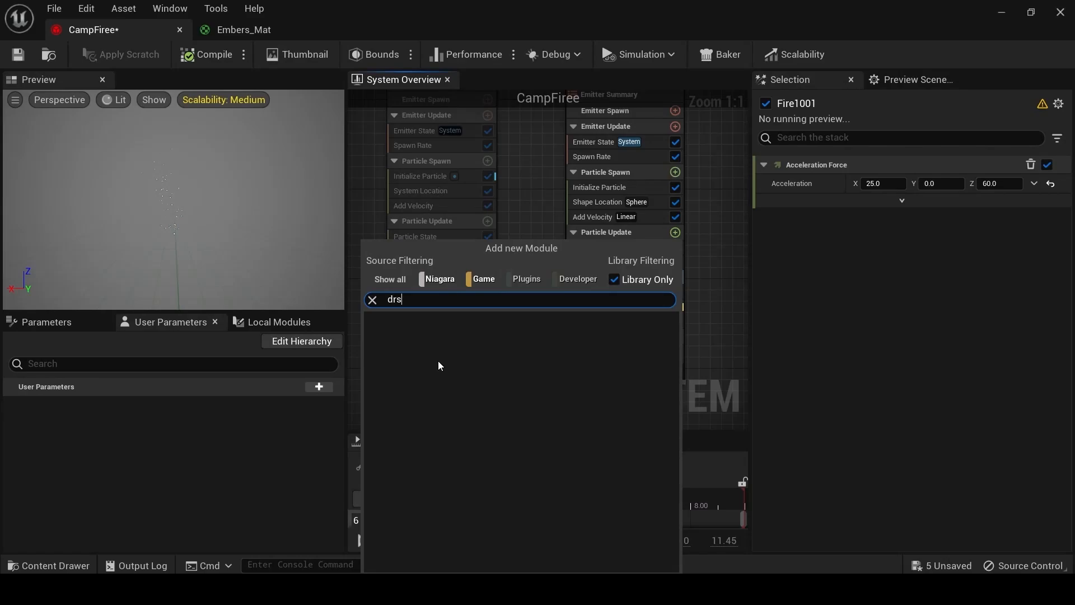
key(BackSpace)
text(ag)
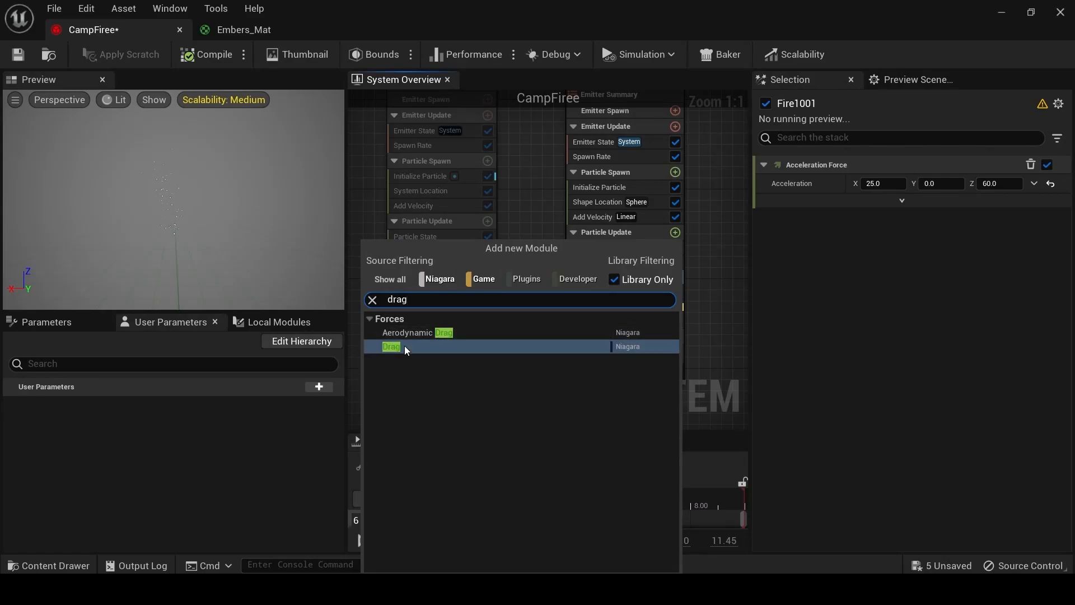
click(404, 344)
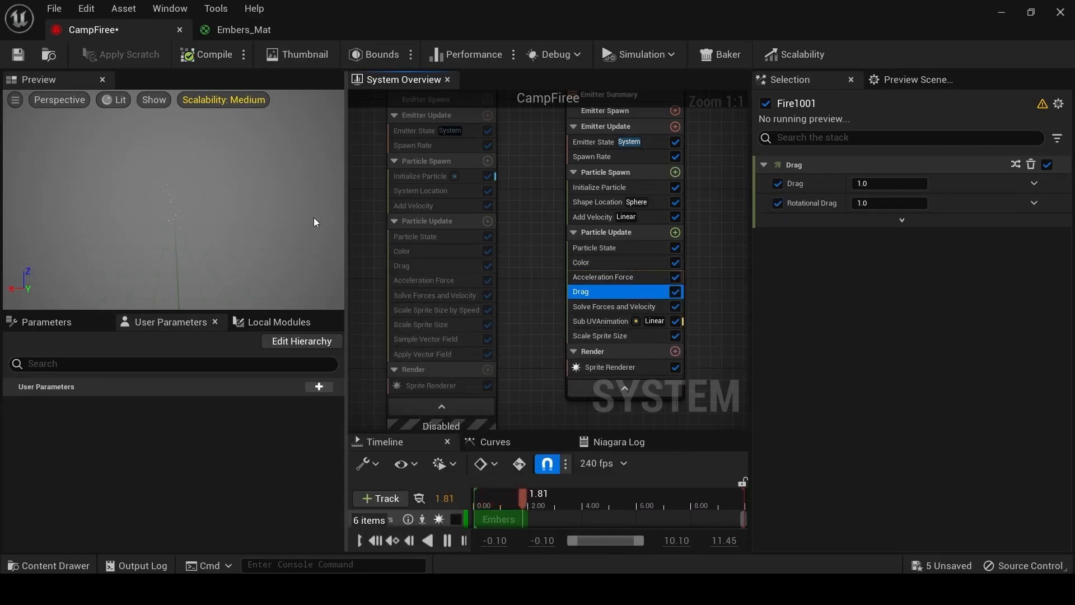
Set Fire1001's Drag value to Random Range Float with a minimum of 5.0 and a maximum of 2.0.
click(412, 265)
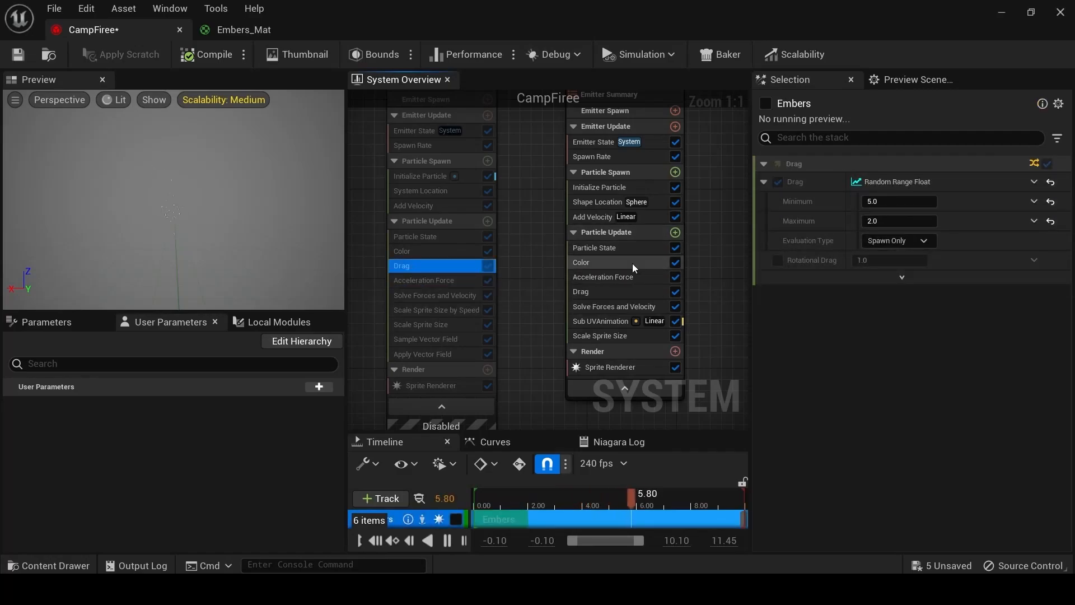
click(611, 291)
click(1035, 183)
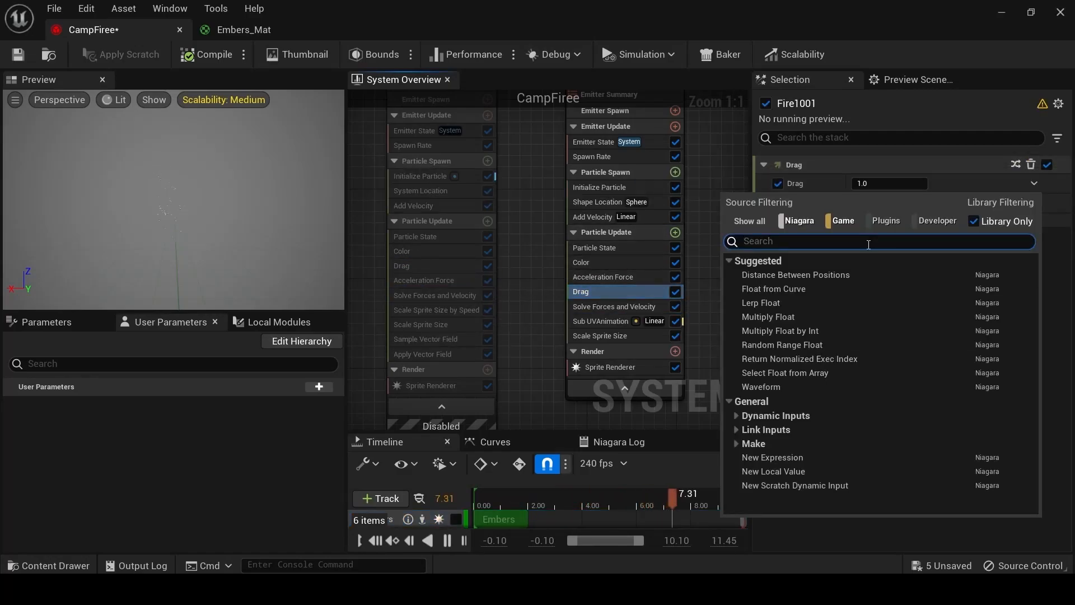
click(794, 338)
click(909, 205)
text(5)
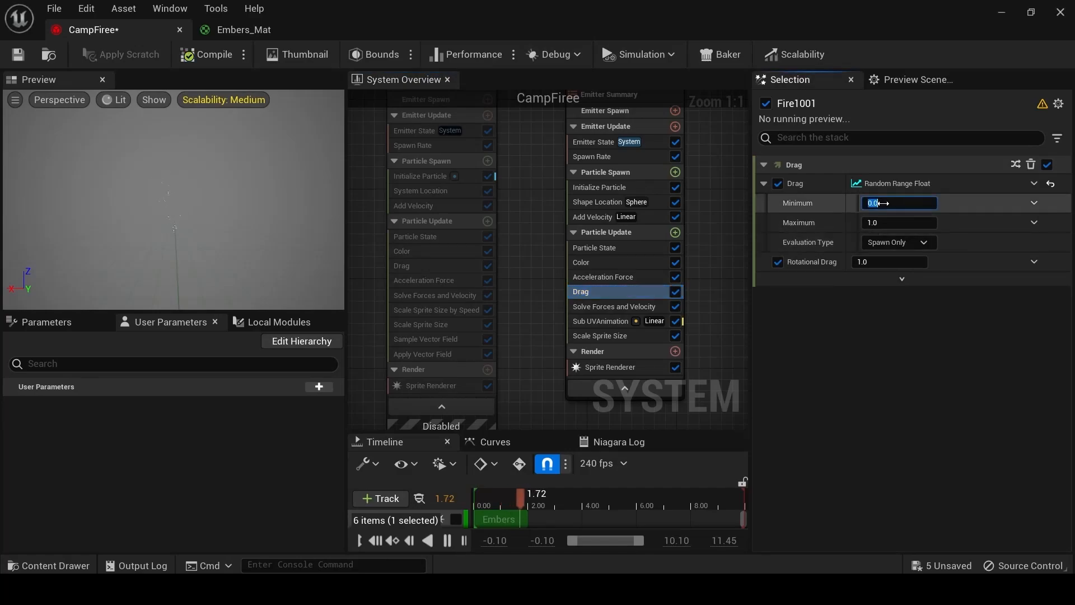
key(Tab)
text(2)
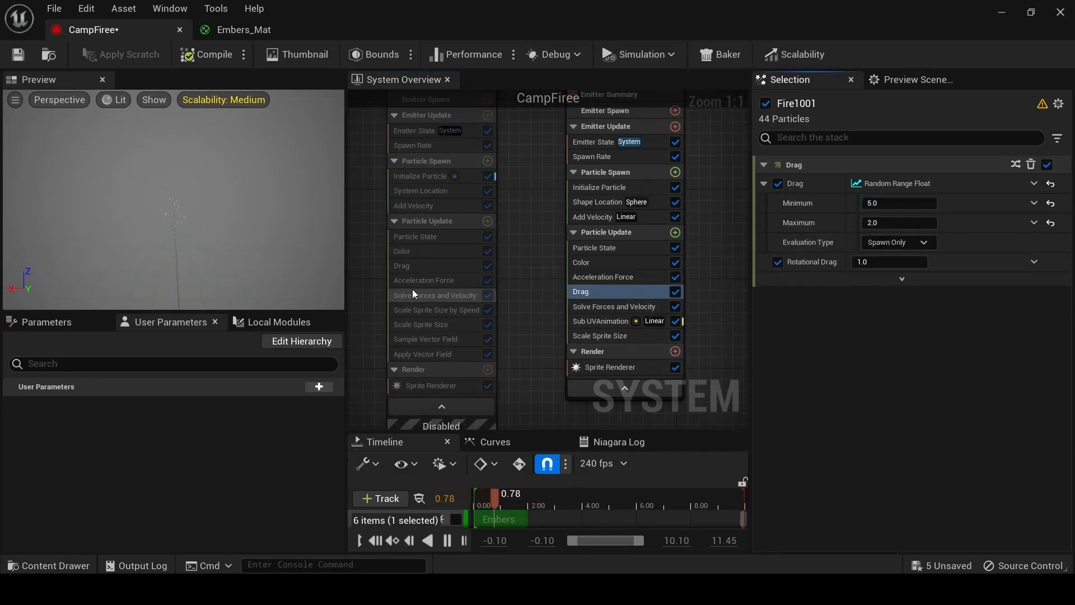
Move Fire1001's Drag module directly below Color, above Acceleration Force, to match the Embers module order.
click(415, 265)
click(613, 291)
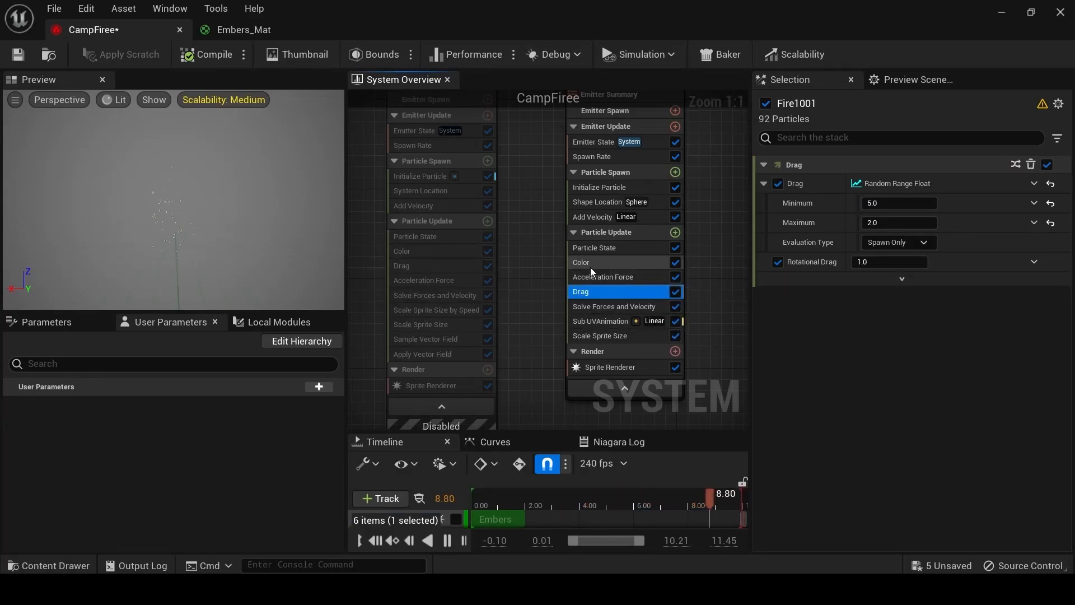
drag(599, 290, 594, 264)
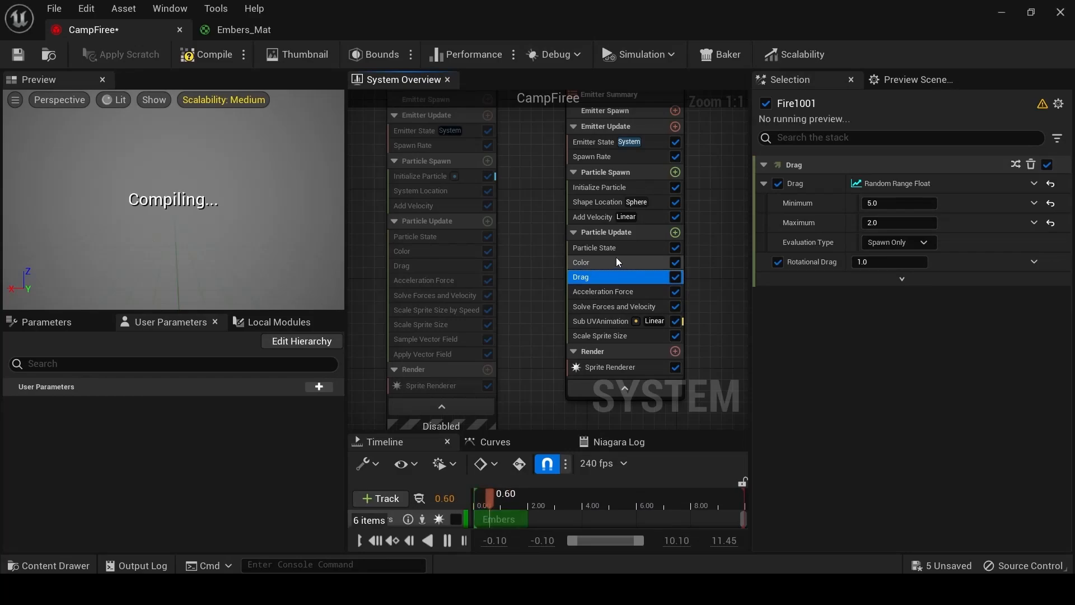
Compare both Acceleration Force modules and set Fire1001's acceleration to X 0.0, Y 0.0 and Z 150.0.
click(602, 292)
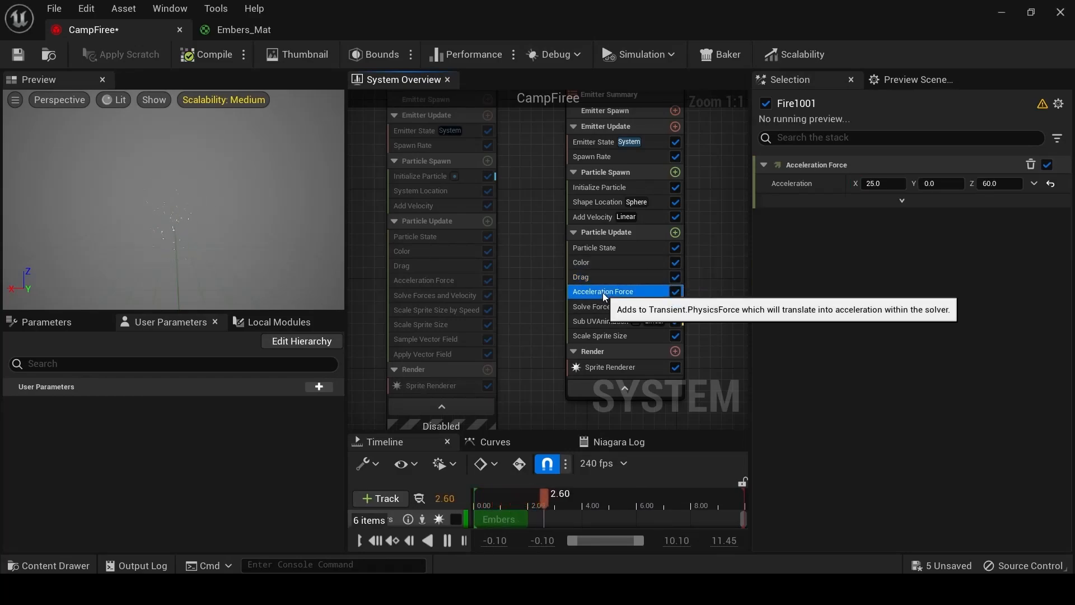
click(412, 283)
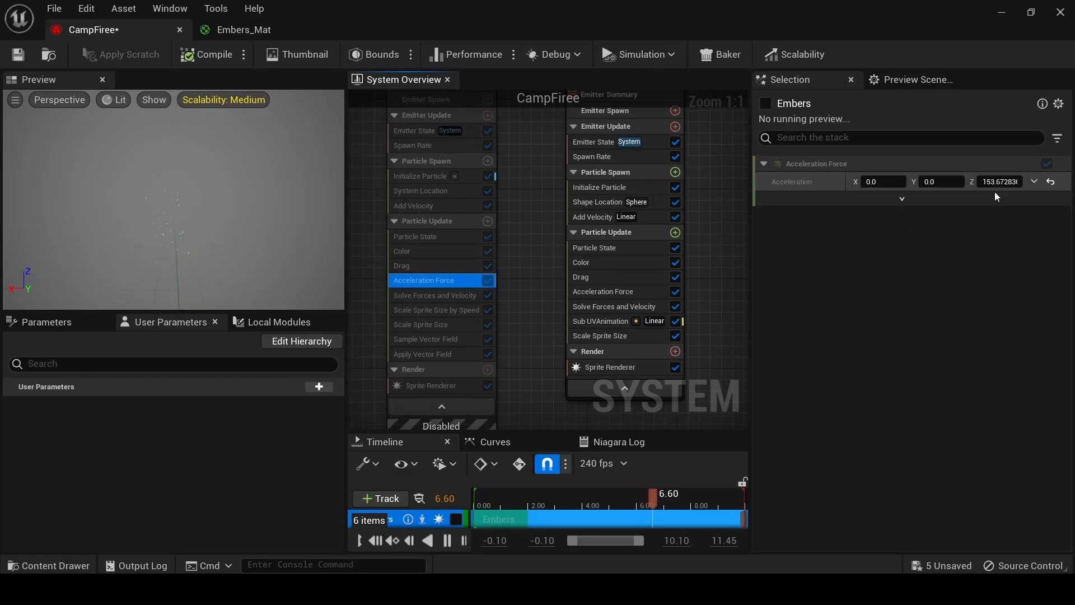
click(615, 294)
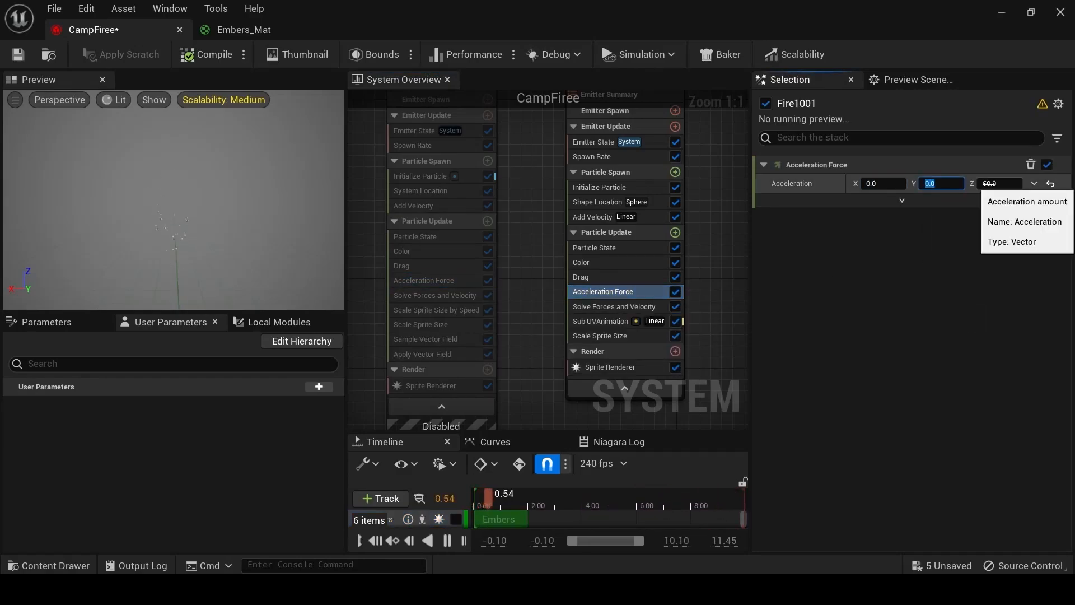
click(997, 185)
text(150)
key(Return)
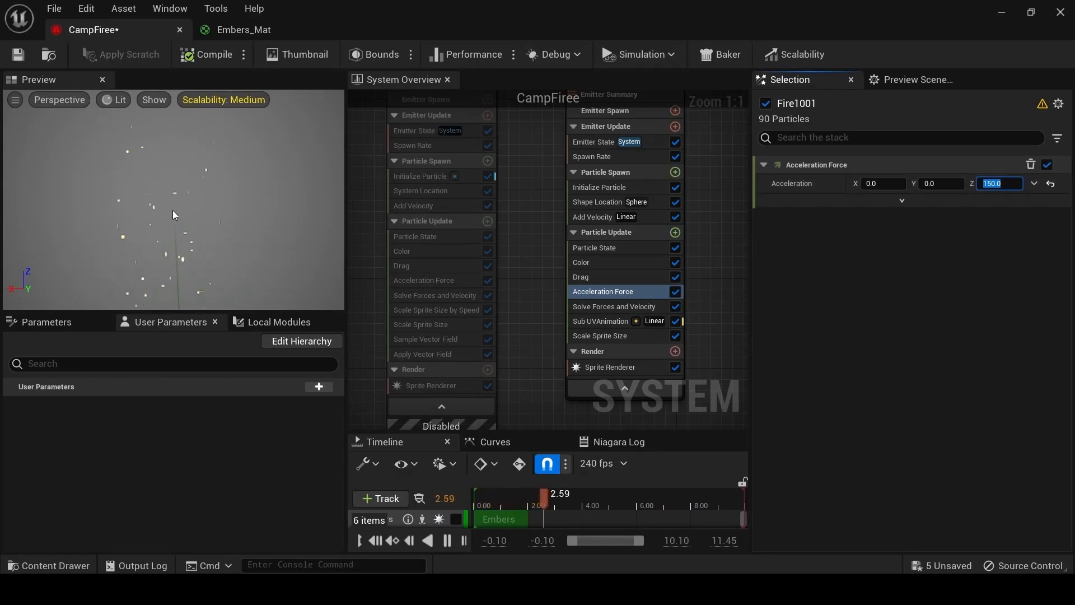
Review the Embers Solve Forces and Velocity and Scale Sprite Size by Speed modules, and add Scale Sprite Size by Speed to Fire1001's Particle Update.
click(466, 301)
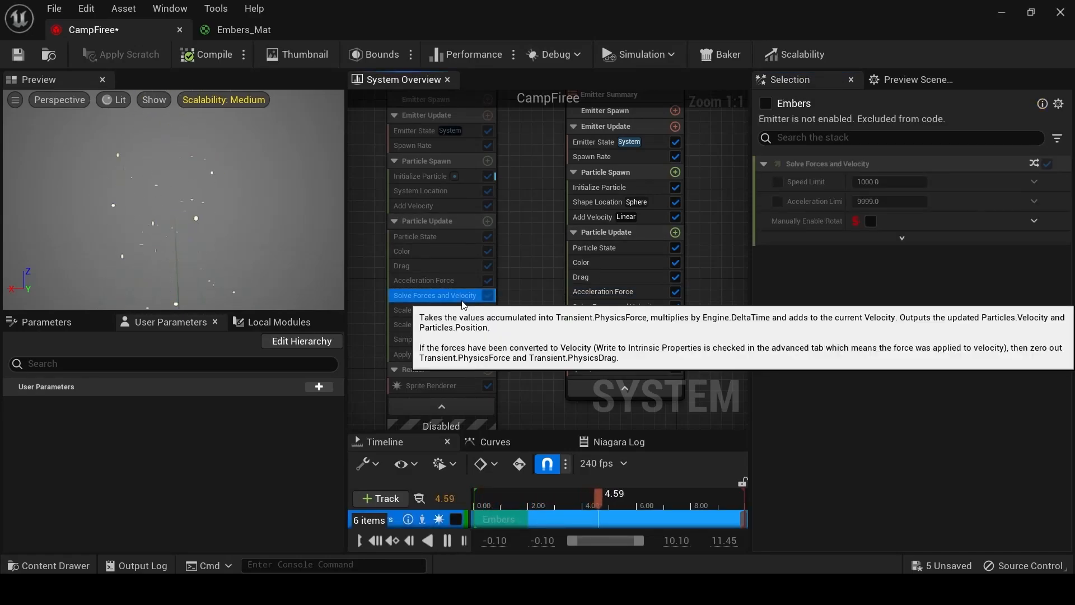
click(439, 311)
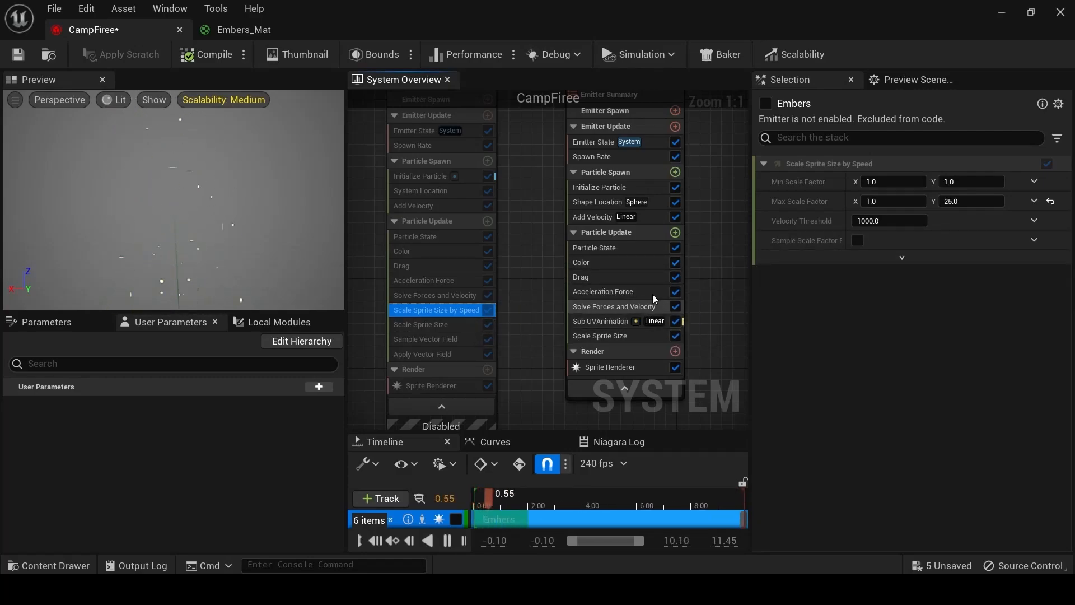
click(675, 232)
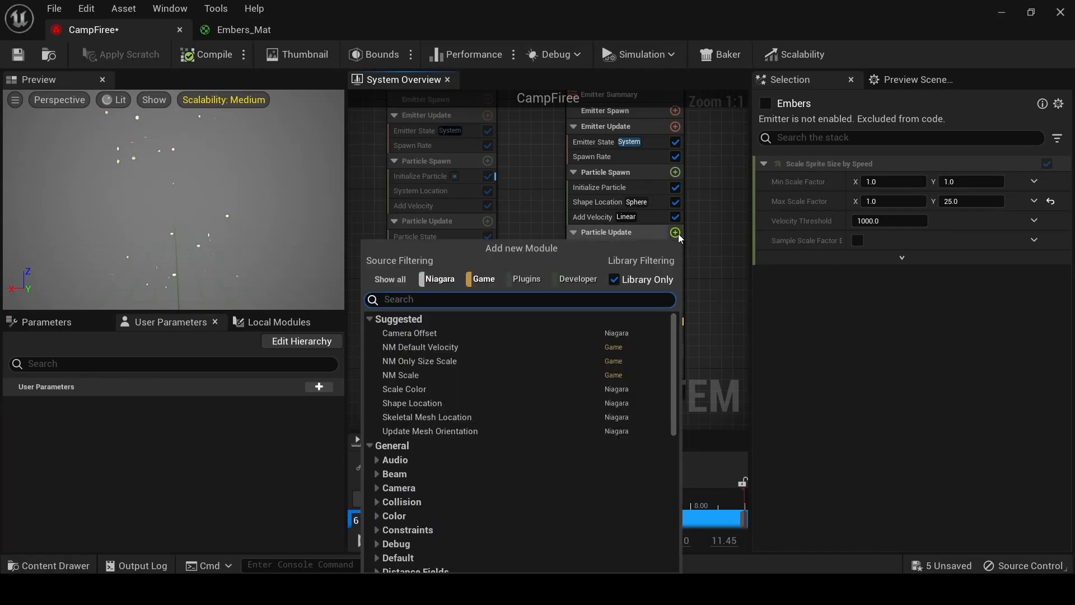
text(scale size)
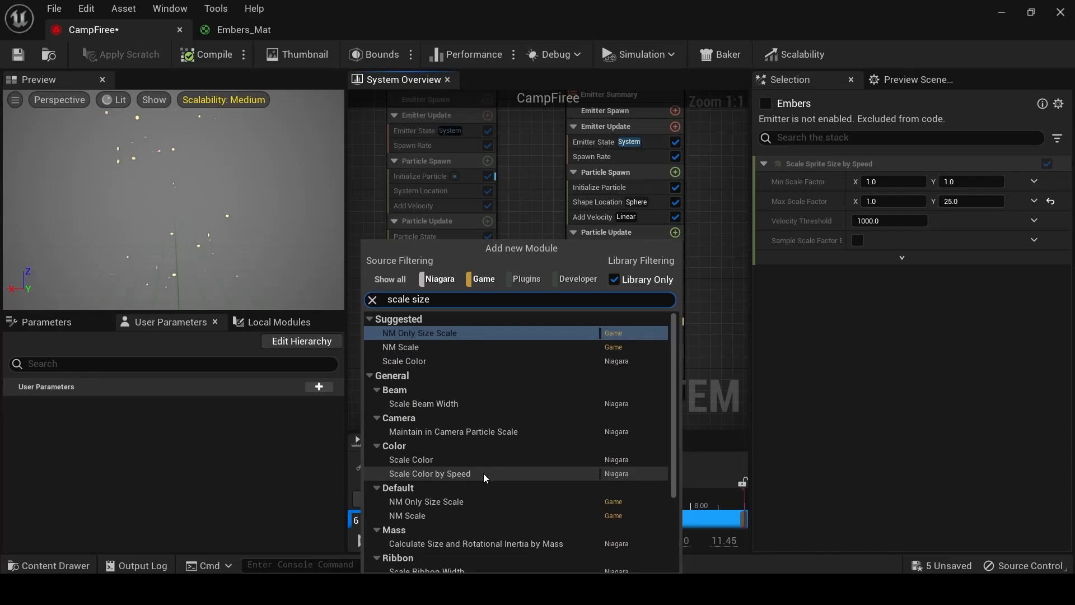
scroll(483, 474, down, 4)
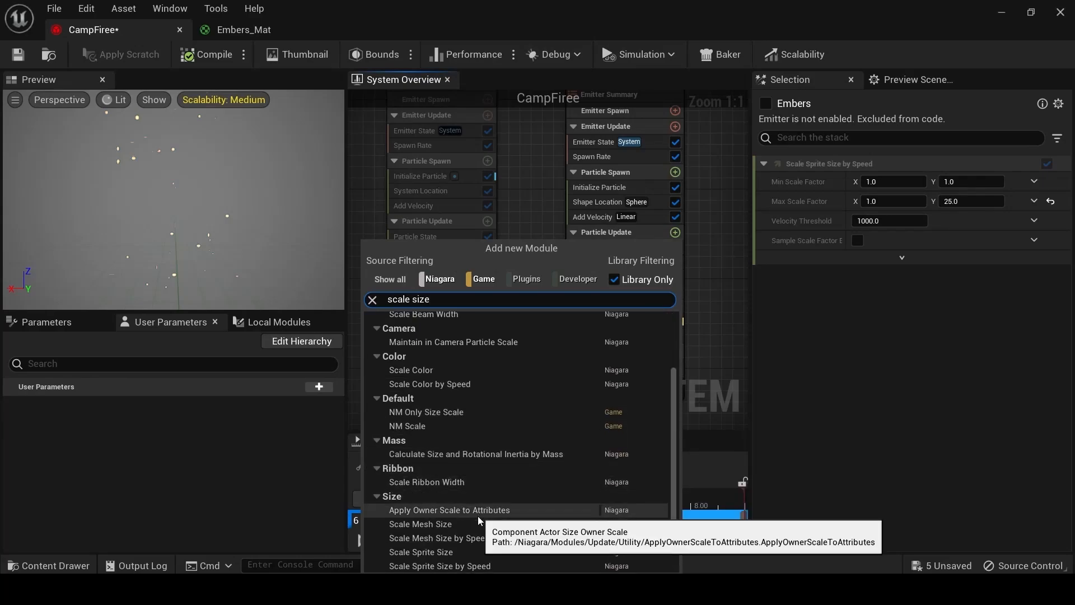
scroll(477, 540, down, 1)
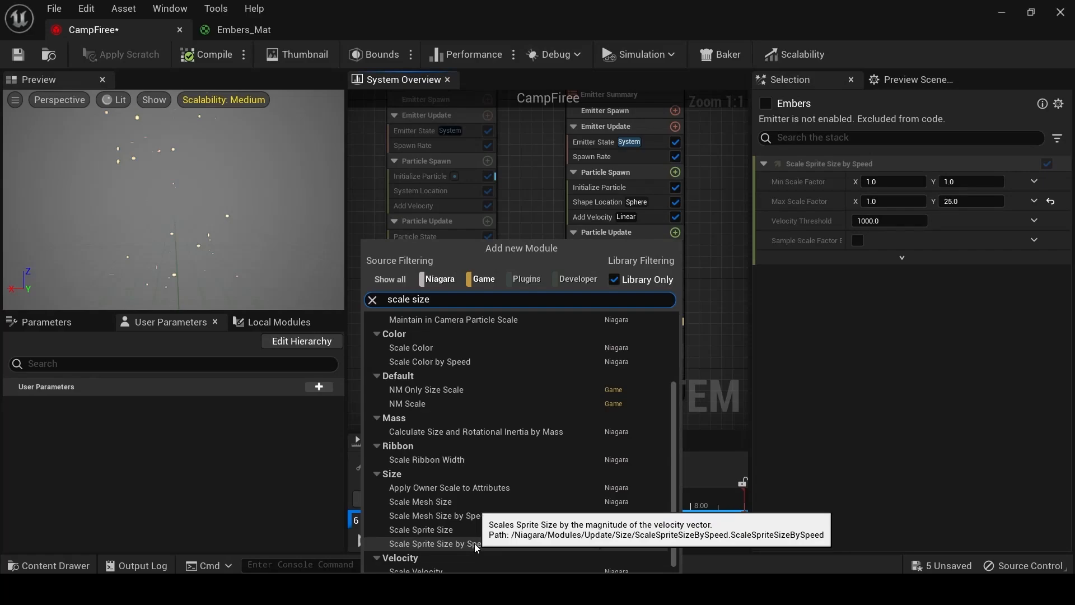
click(475, 543)
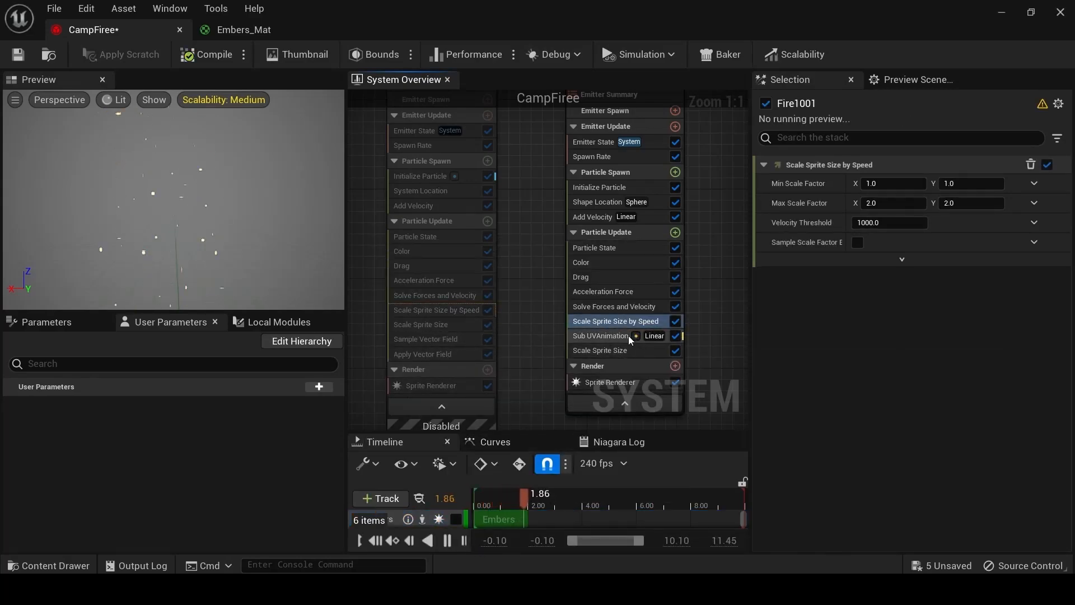
Set the Max Scale Factor in Fire1001's Scale Sprite Size by Speed to X 1.0 and Y 50.0, and inspect the particles in the preview.
click(440, 311)
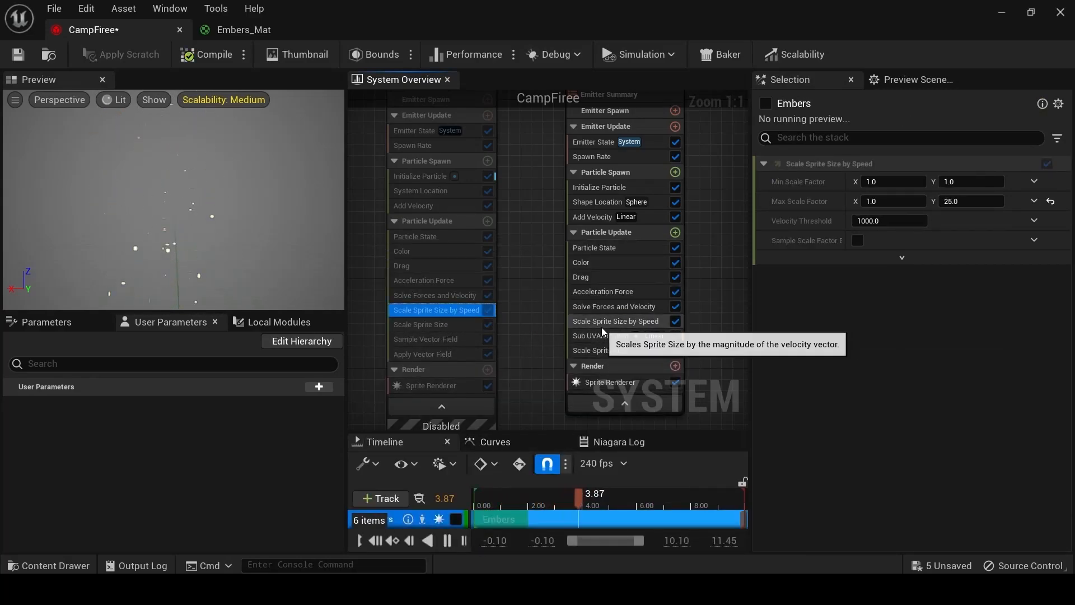
click(601, 321)
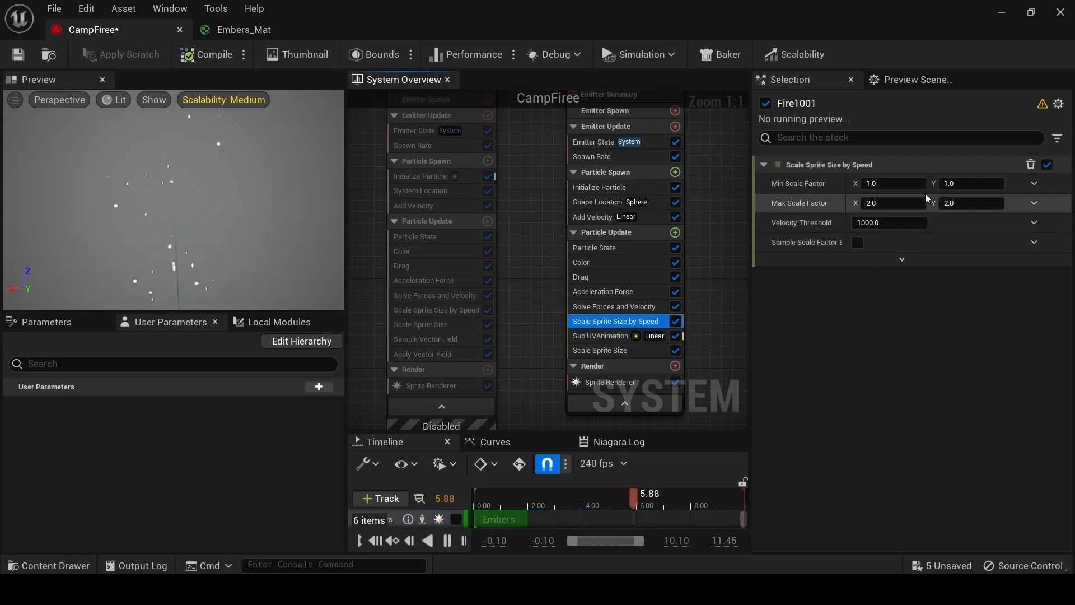
click(900, 203)
click(973, 206)
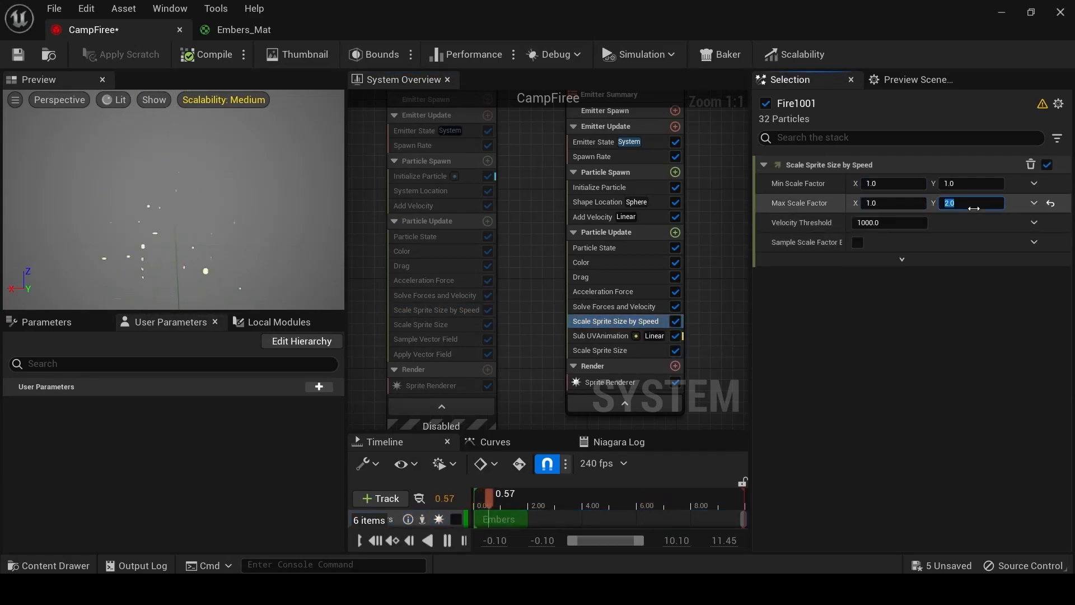
text(50)
key(Return)
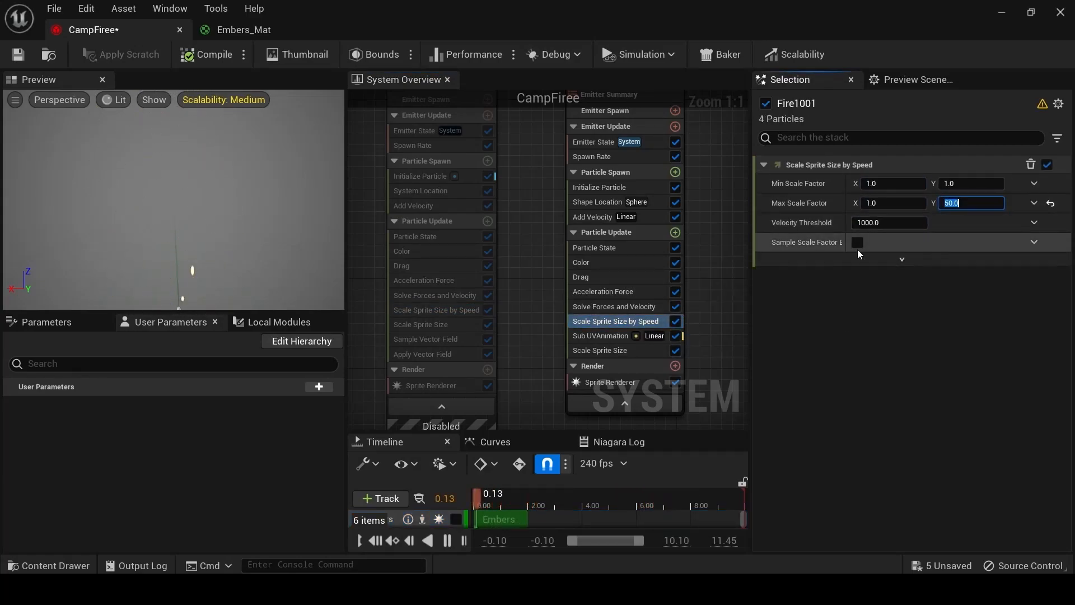
drag(239, 216, 336, 218)
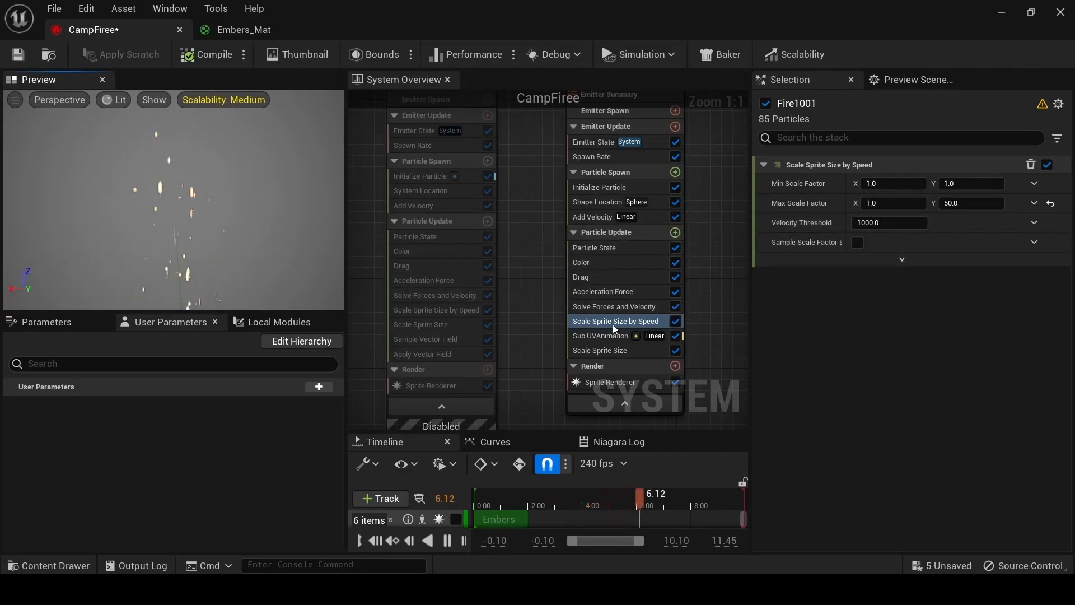
Set the Max Scale Factor Y in Fire1001's Scale Sprite Size by Speed to 25.0 and compare it with the Embers module.
click(971, 203)
text(25)
key(Return)
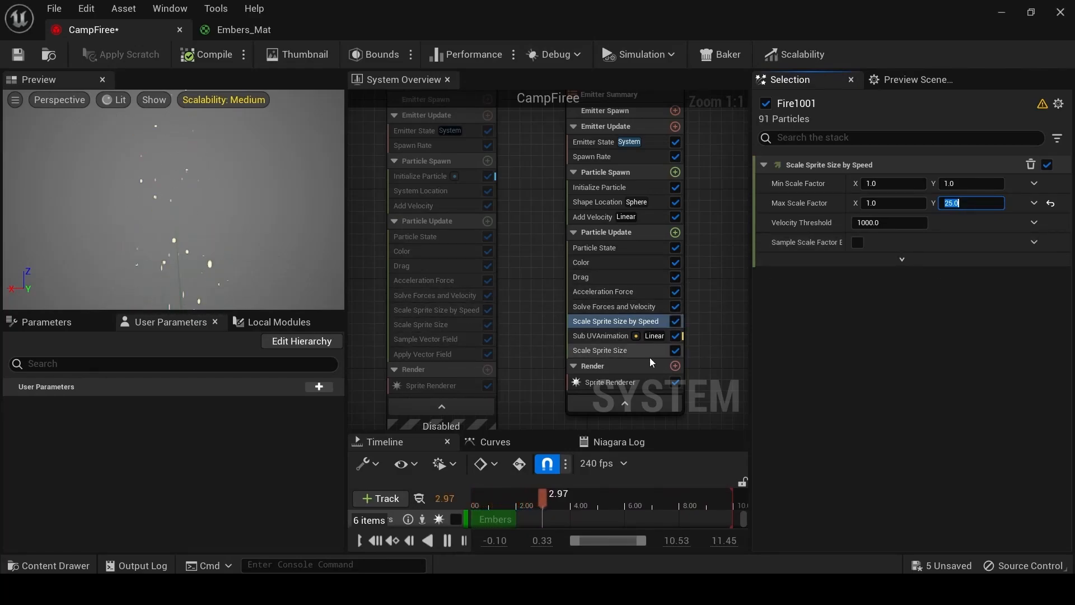
click(453, 311)
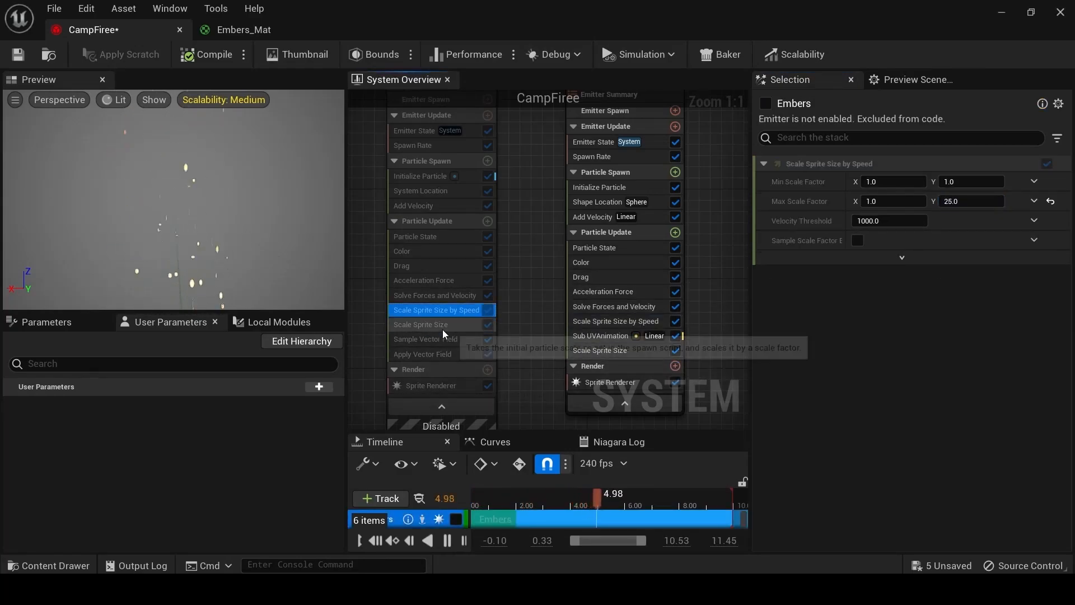
Compare the Scale Sprite Size modules of Embers and Fire1001, and delete the one in Fire1001.
click(442, 328)
click(613, 353)
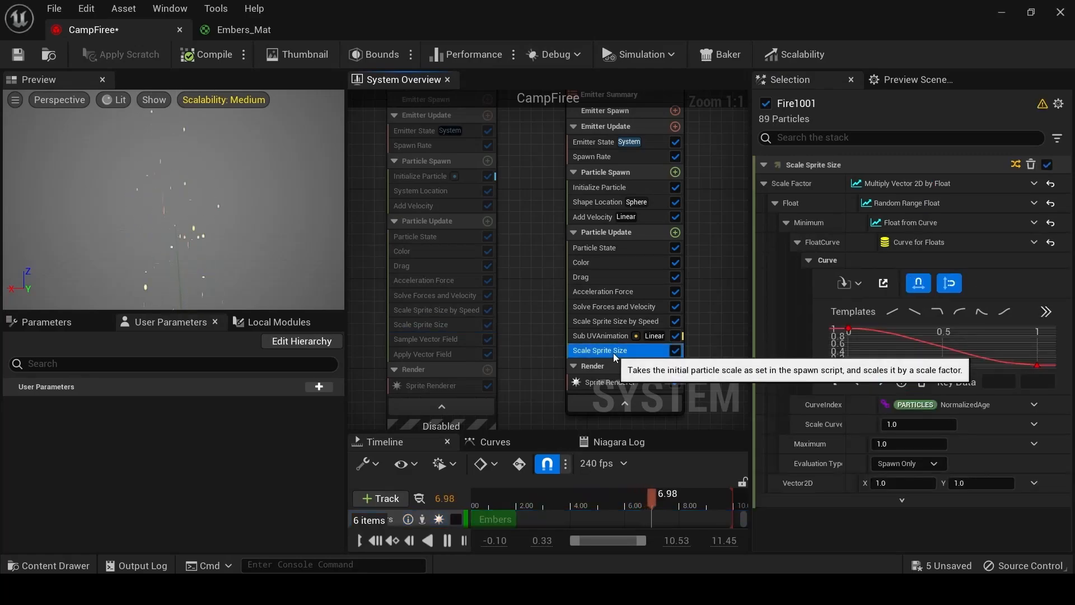
click(431, 327)
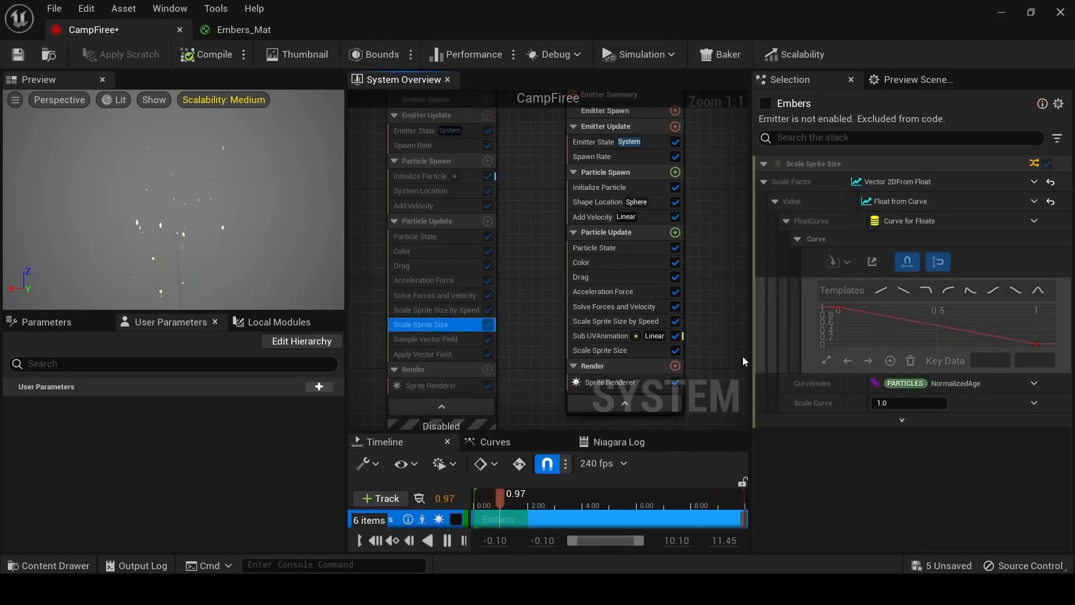
click(616, 350)
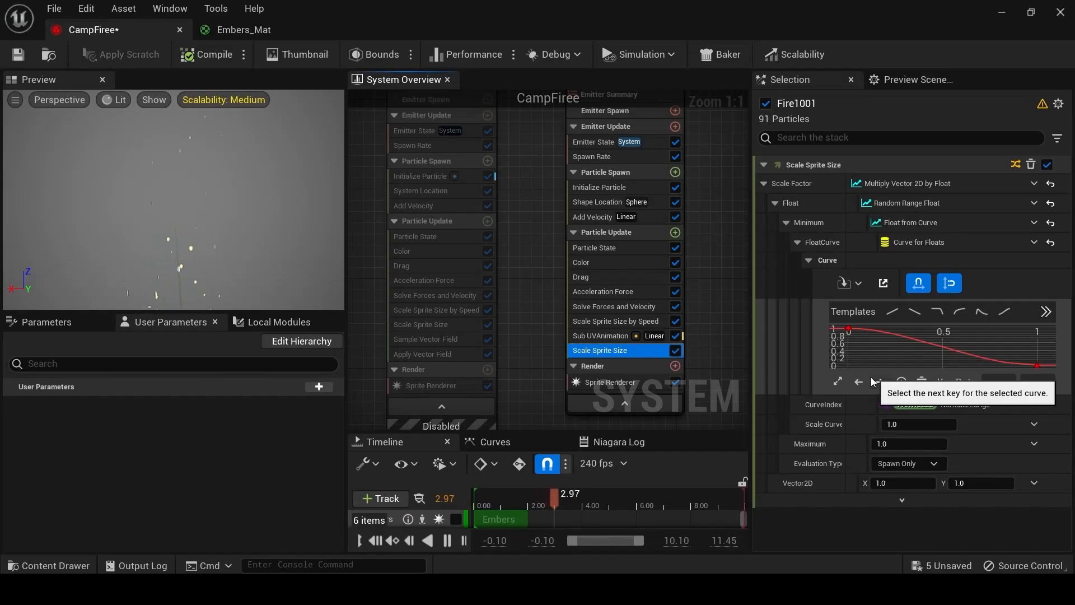
click(609, 336)
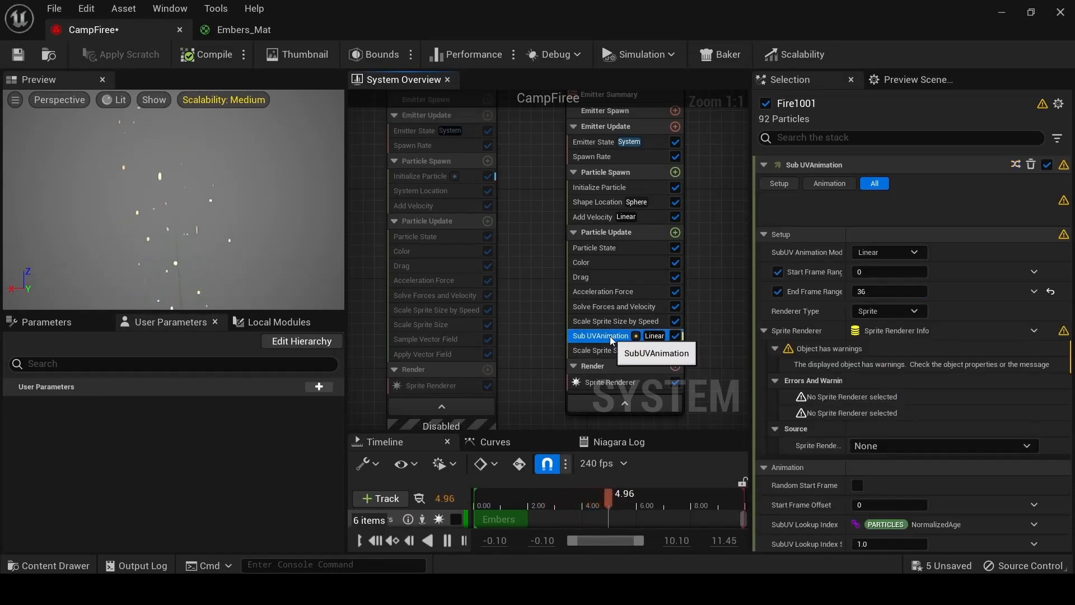
click(602, 349)
key(Delete)
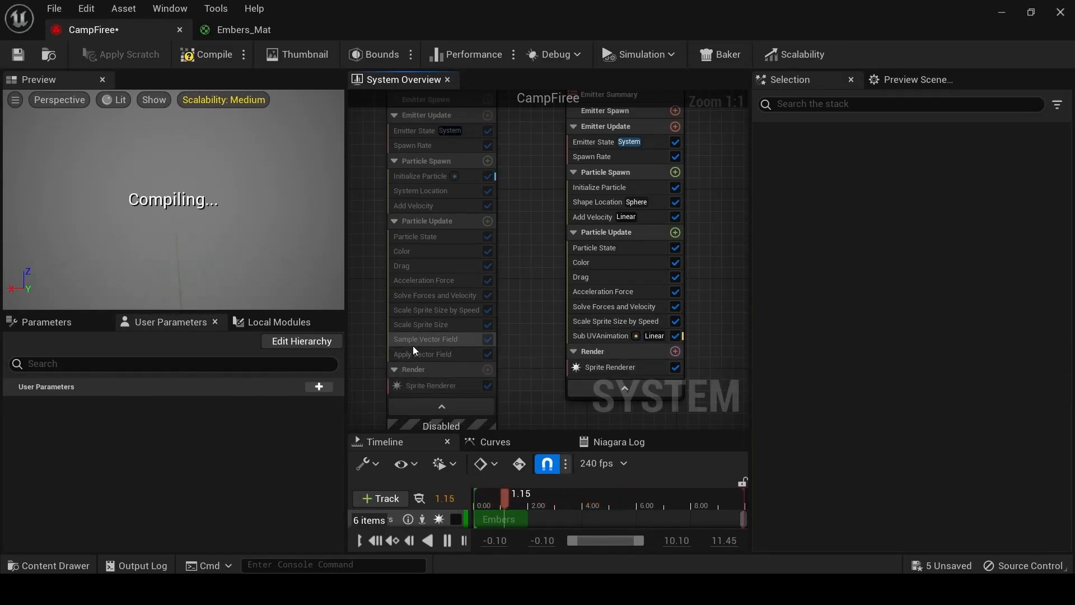
Copy the Embers Scale Sprite Size module into Fire1001's Particle Update and place it directly after Scale Sprite Size by Speed.
click(420, 325)
click(645, 230)
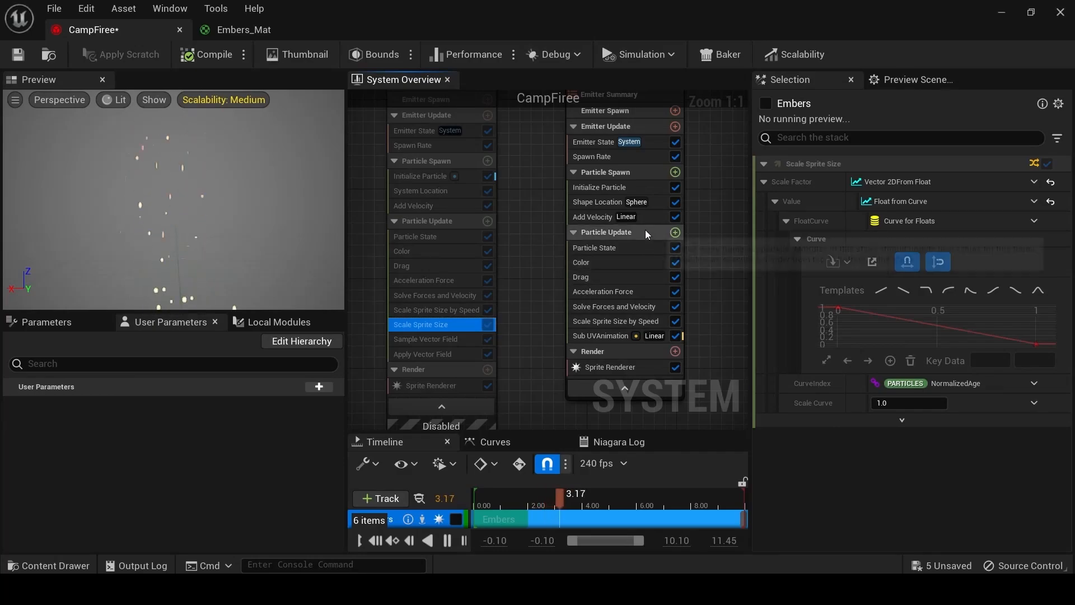
key(ctrl+v)
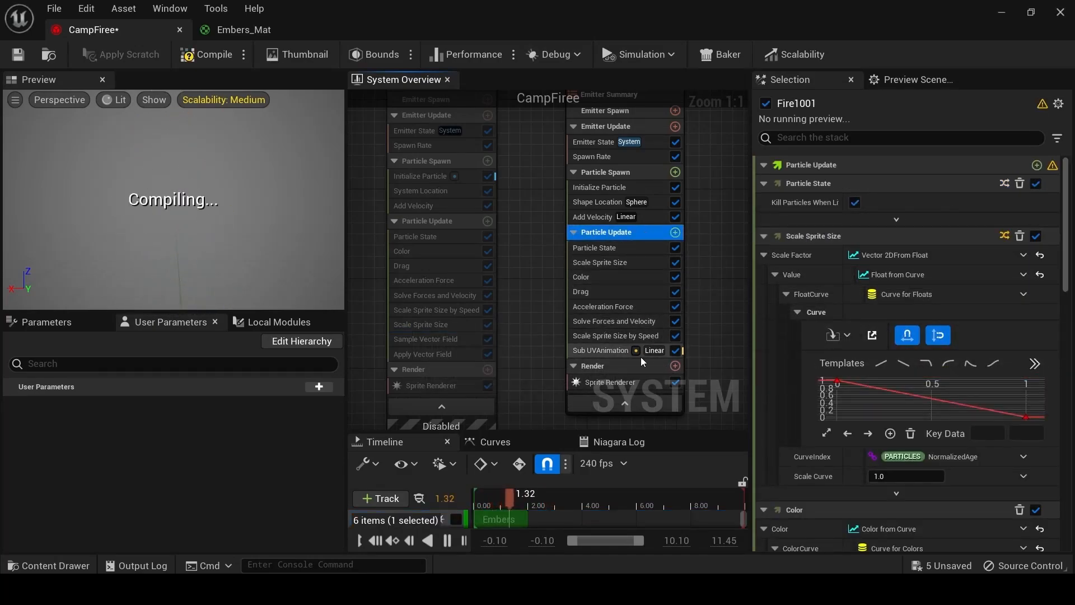
drag(599, 263, 613, 342)
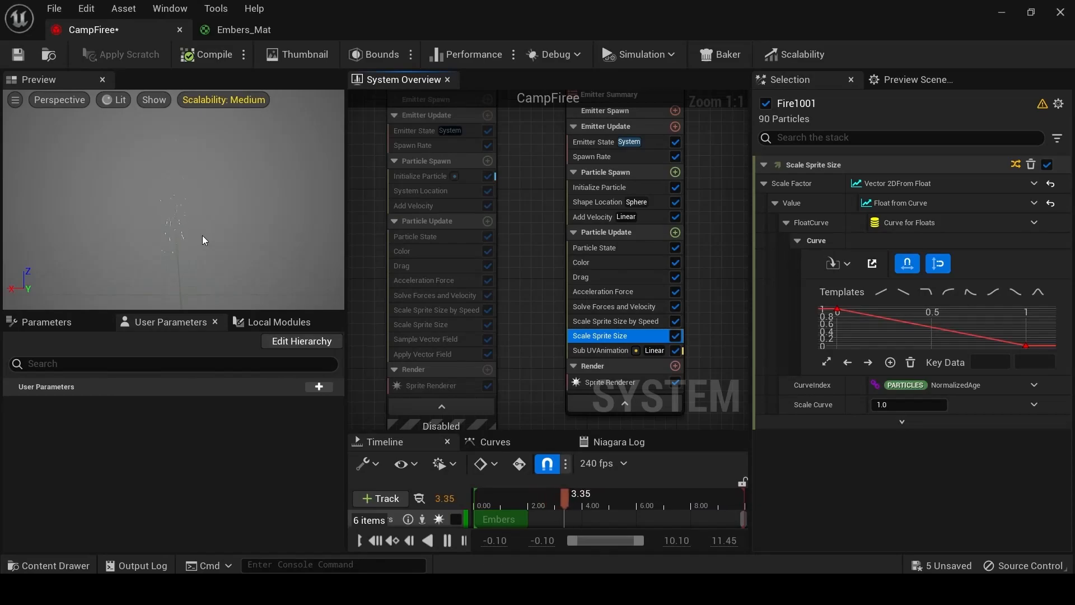
Preview the Embers emitter with Fire1001 disabled to compare the particles, and switch back to Fire1001 with Embers disabled.
right_drag(455, 325, 456, 384)
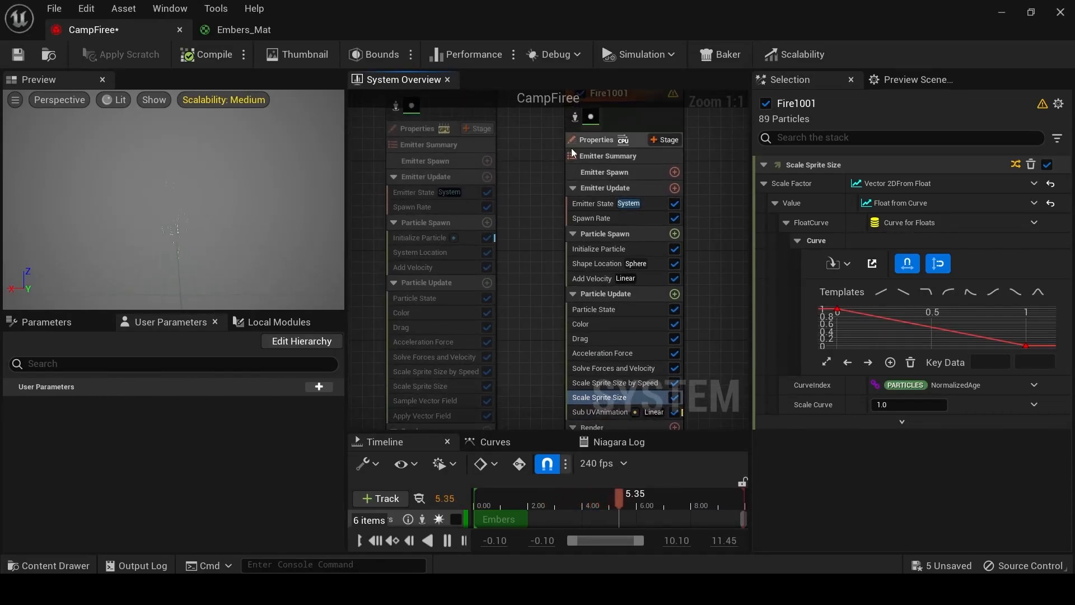
right_drag(571, 148, 558, 205)
click(567, 150)
click(388, 137)
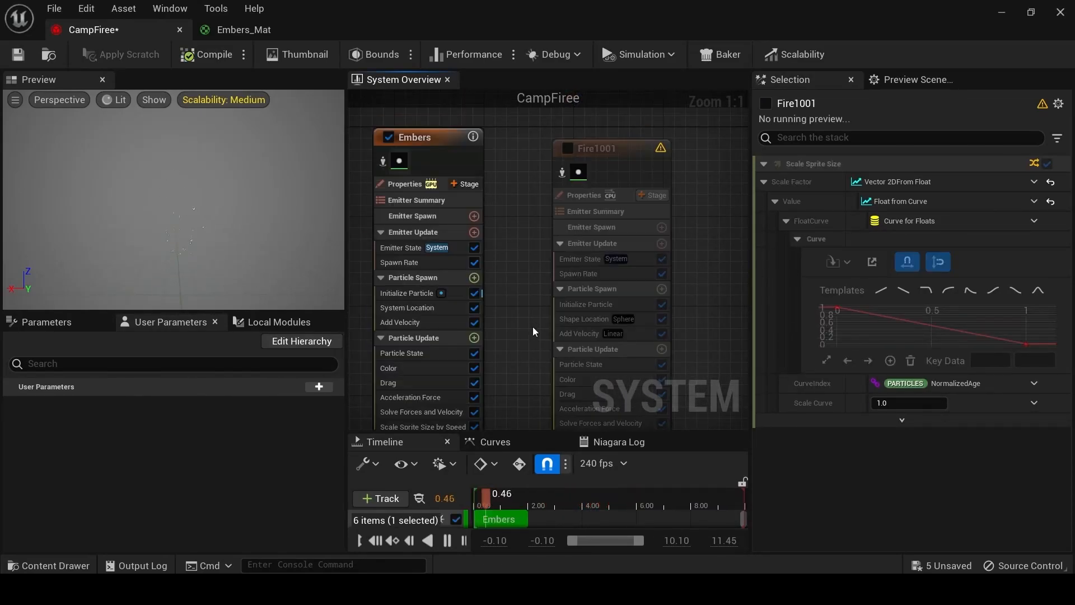
right_drag(532, 327, 588, 266)
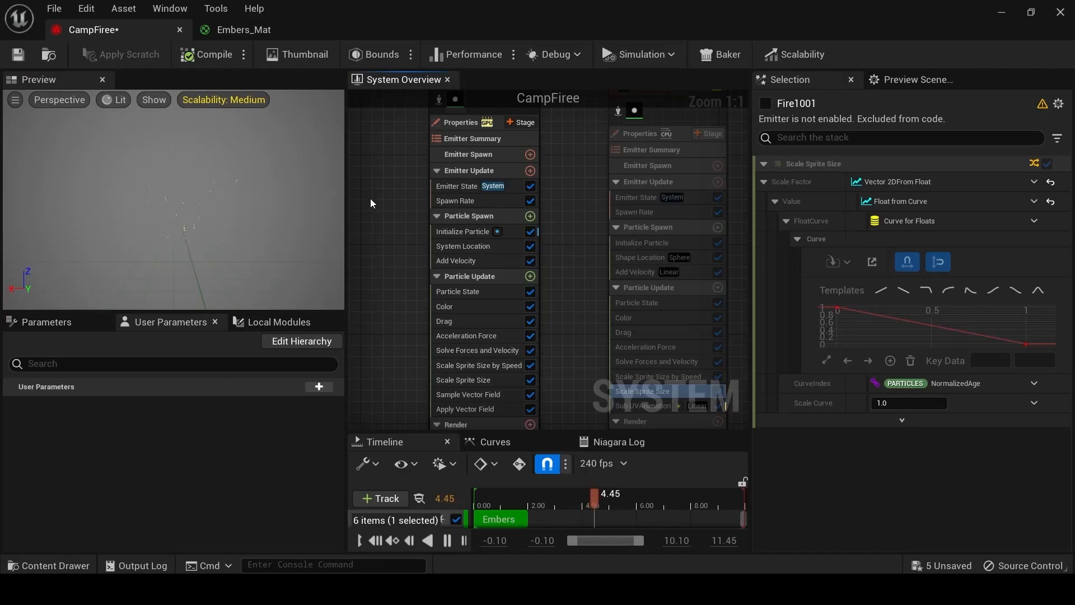
right_drag(410, 213, 380, 256)
right_drag(366, 347, 416, 263)
right_drag(533, 267, 492, 357)
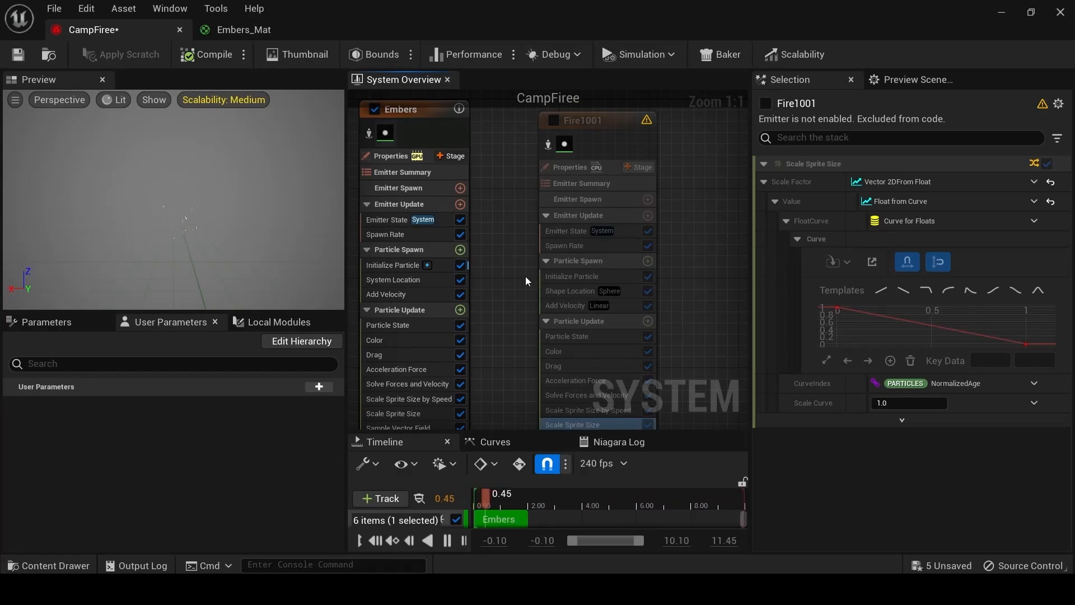
right_drag(519, 214, 532, 241)
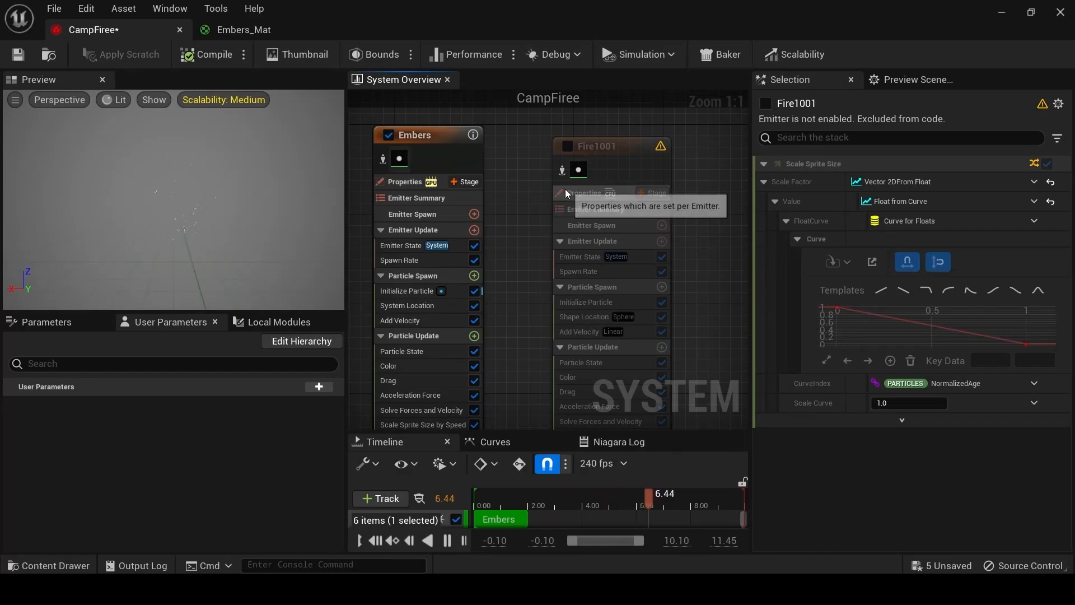
click(568, 146)
click(388, 135)
Add the Sample Vector Field and Apply Vector Field modules to Fire1001's Particle Update, using the Embers stack as reference.
right_drag(516, 339, 507, 187)
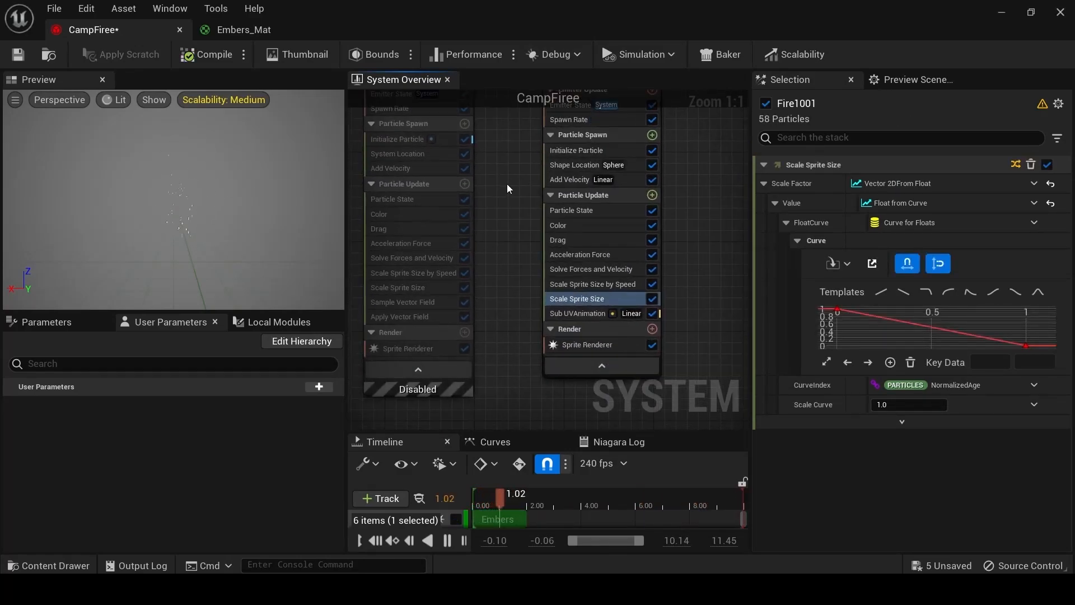
right_drag(487, 260, 514, 251)
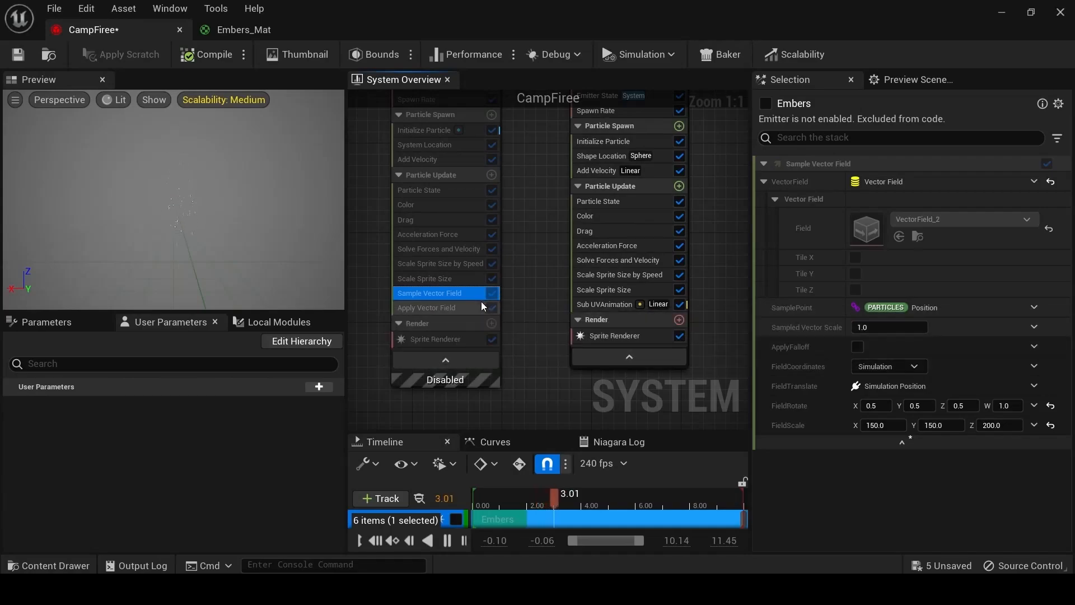
click(679, 186)
text(sample)
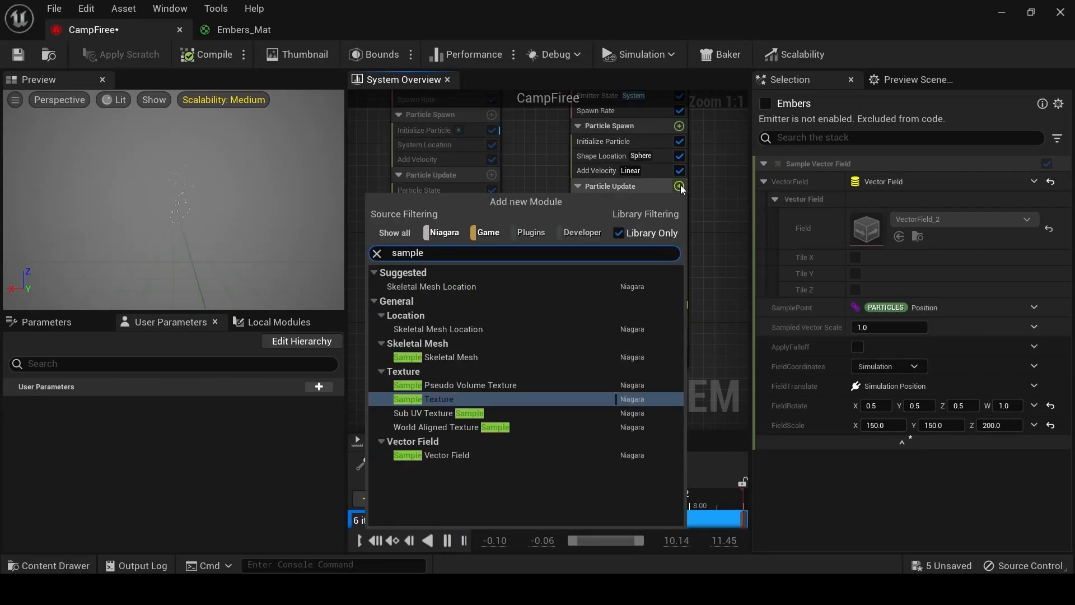
click(475, 455)
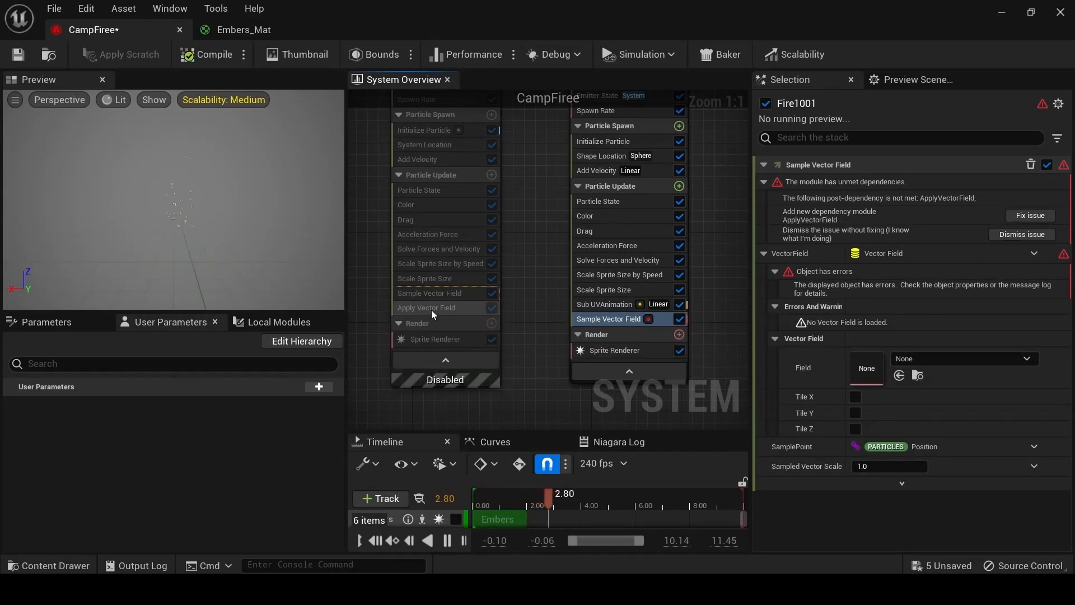
click(679, 186)
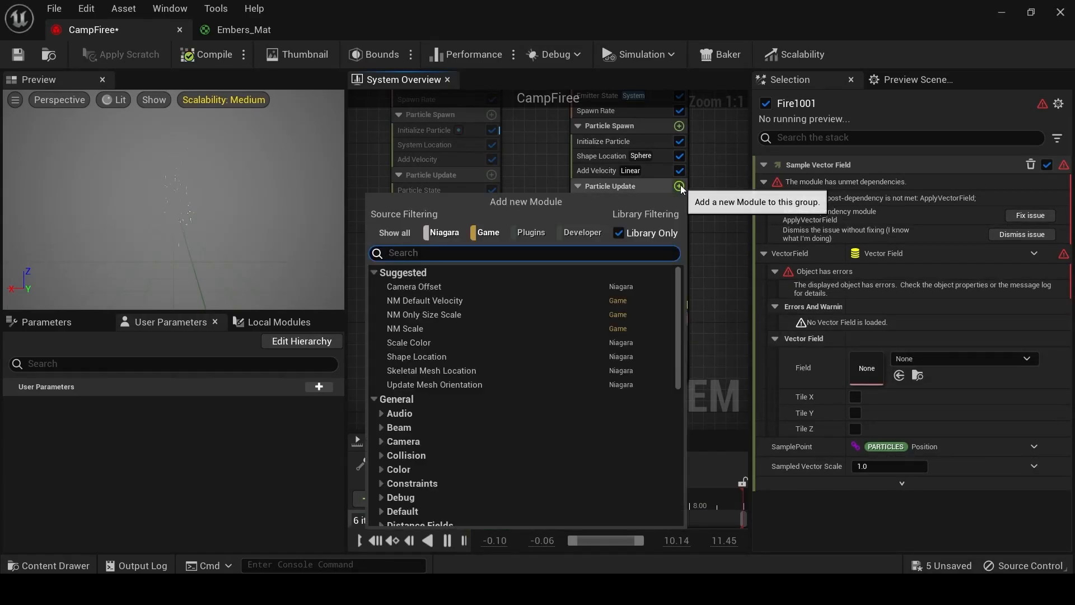
text(appl)
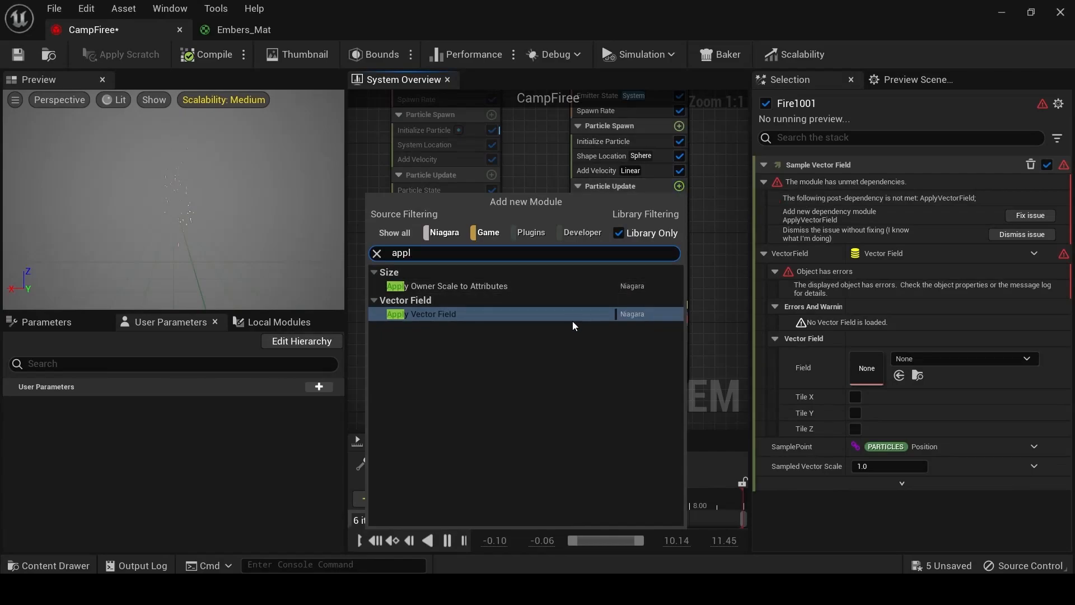
click(573, 318)
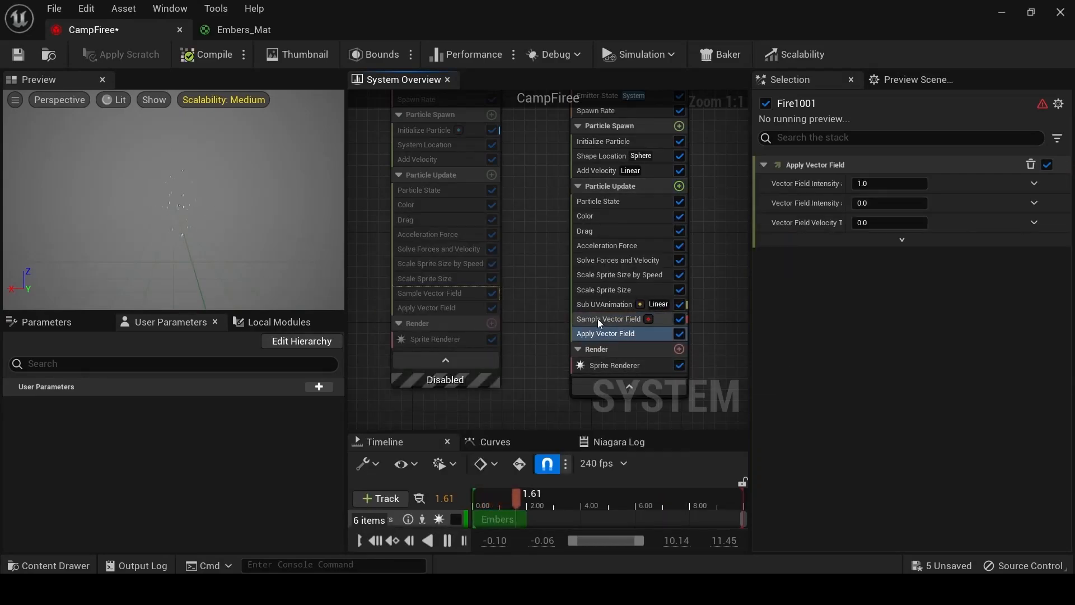
Assign VectorField_2 as the field in Fire1001's Sample Vector Field, matching the Embers module.
click(598, 320)
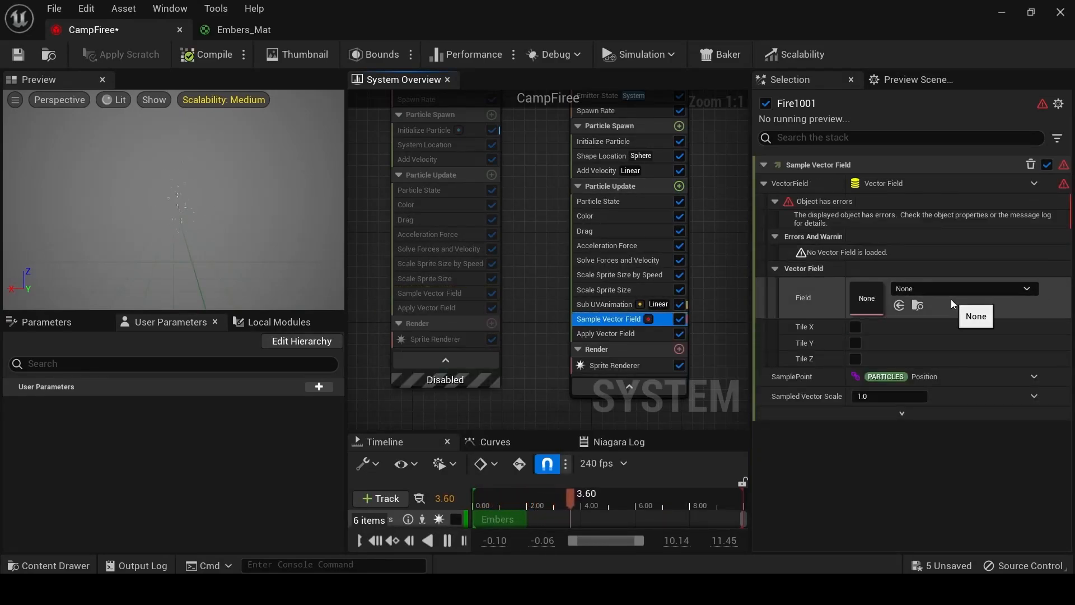
click(429, 293)
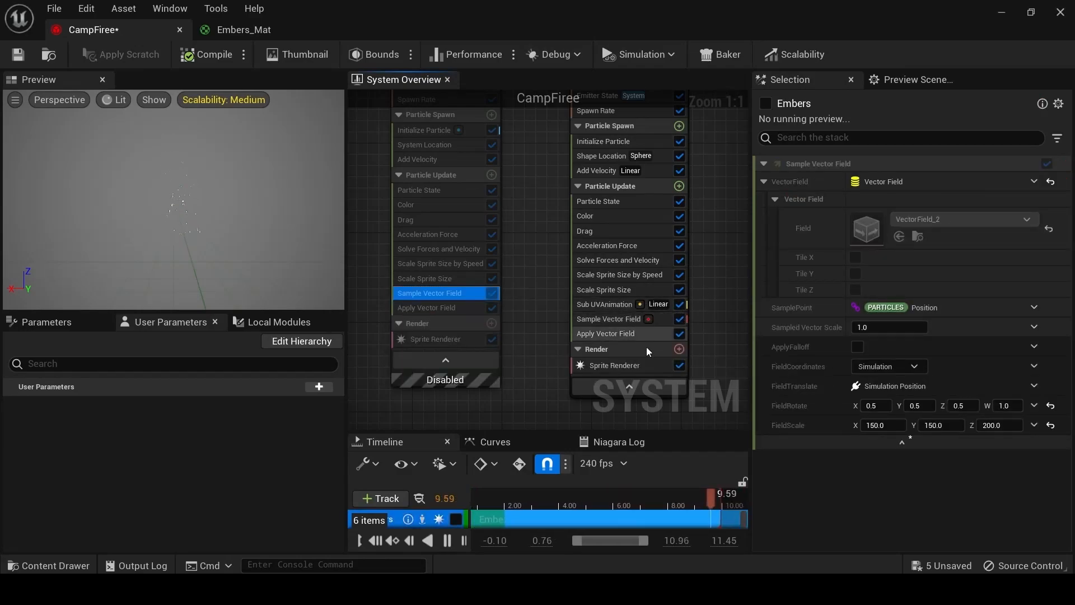
click(603, 320)
click(931, 289)
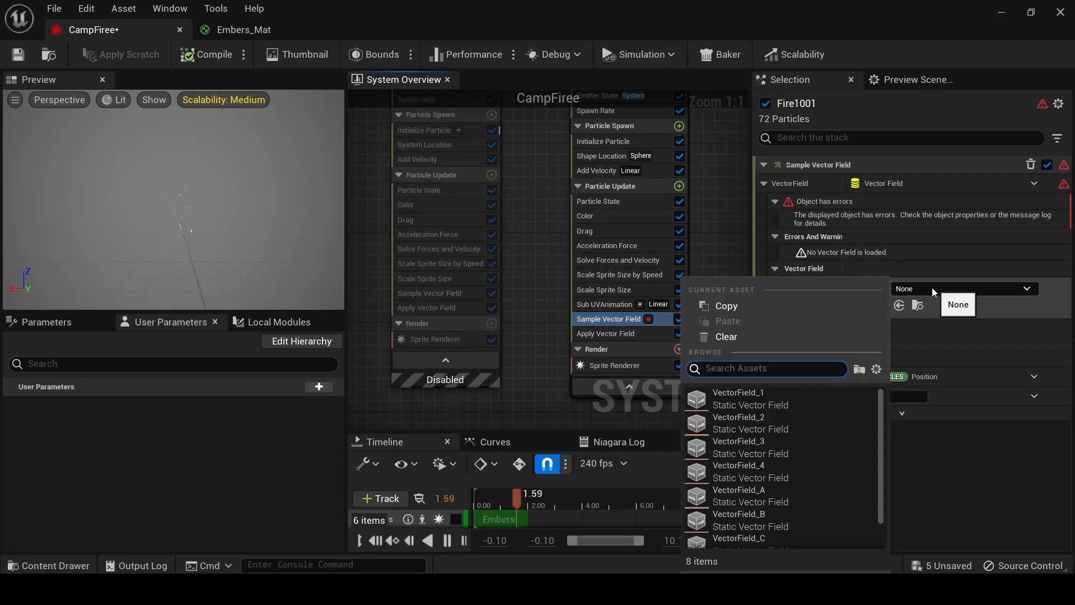
click(782, 419)
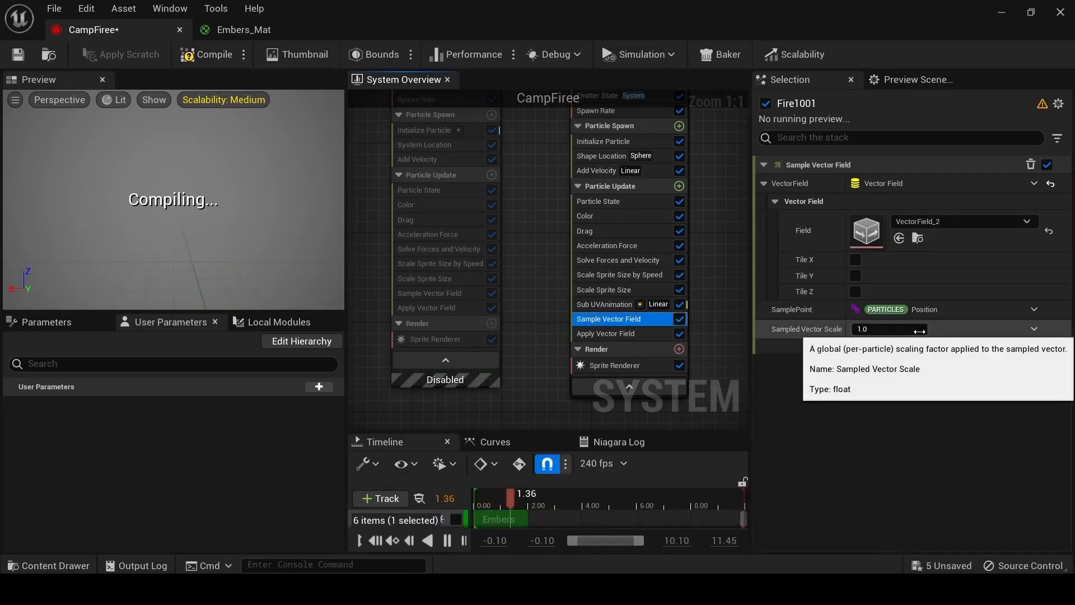
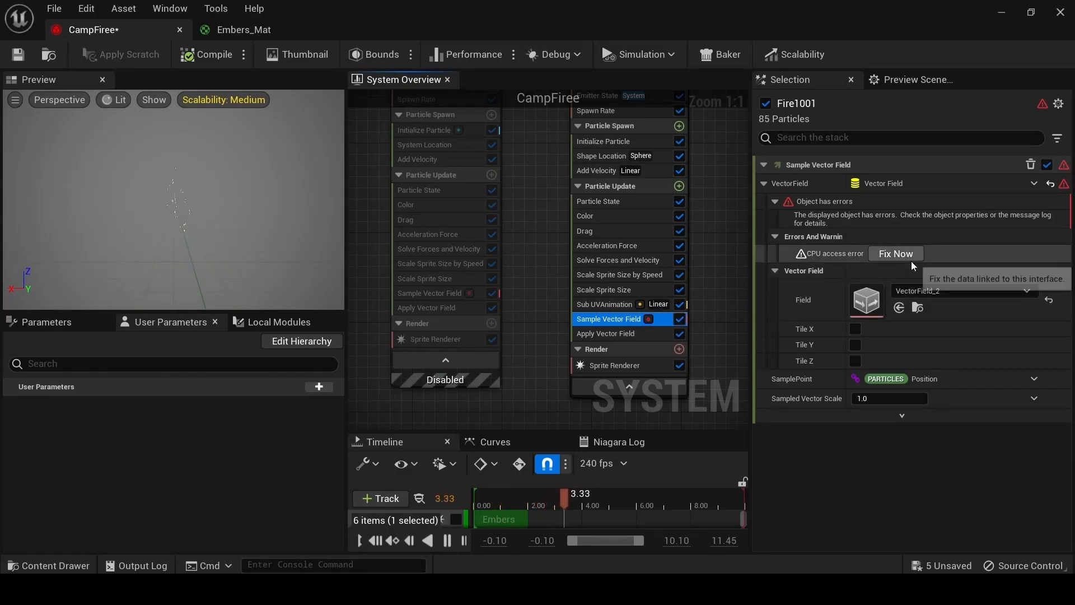
Set the FieldScale in Fire1001's Sample Vector Field to X 150, Y 150 and Z 200, following the Embers module.
click(436, 293)
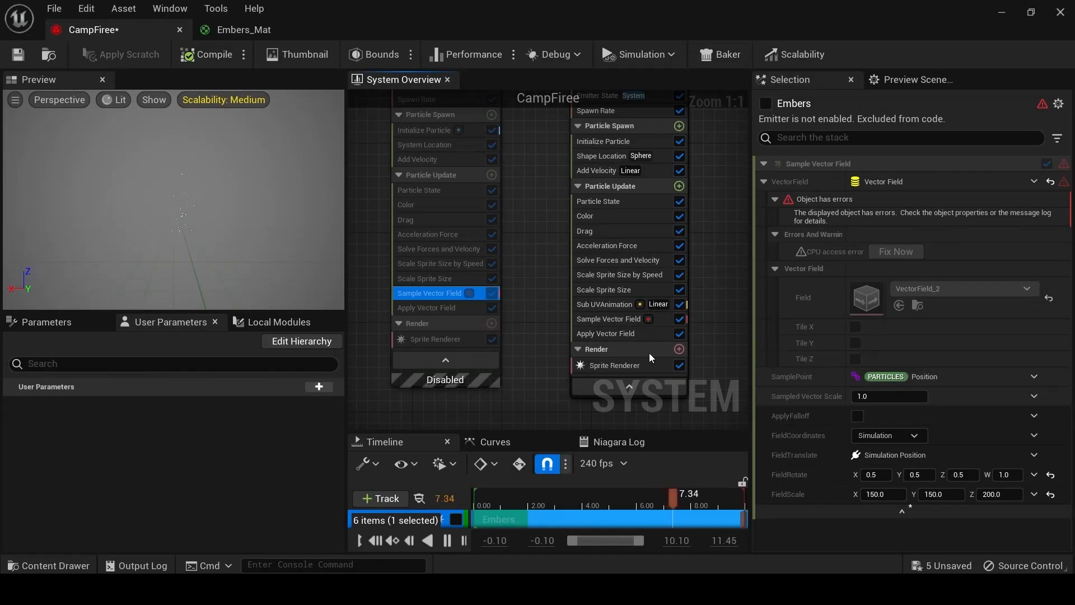
click(609, 319)
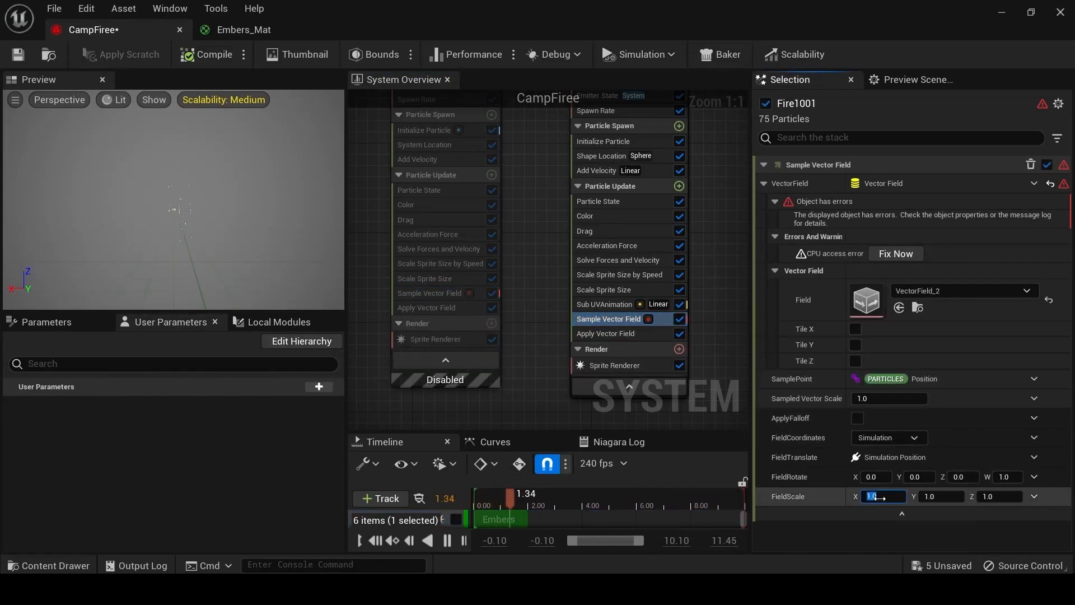
click(880, 498)
text(150)
key(Return)
click(939, 500)
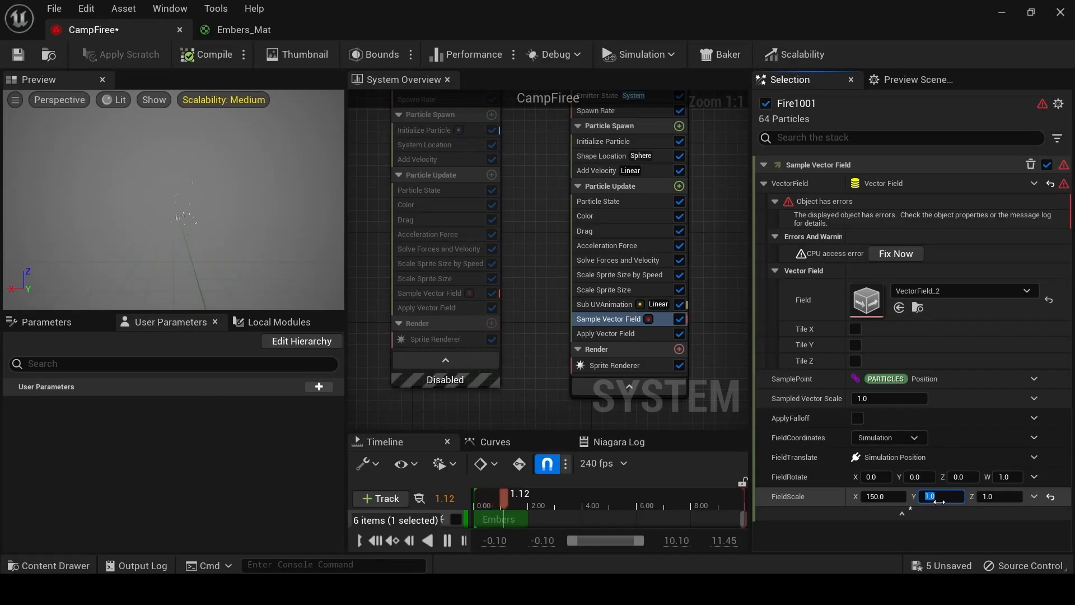
text(150)
click(999, 497)
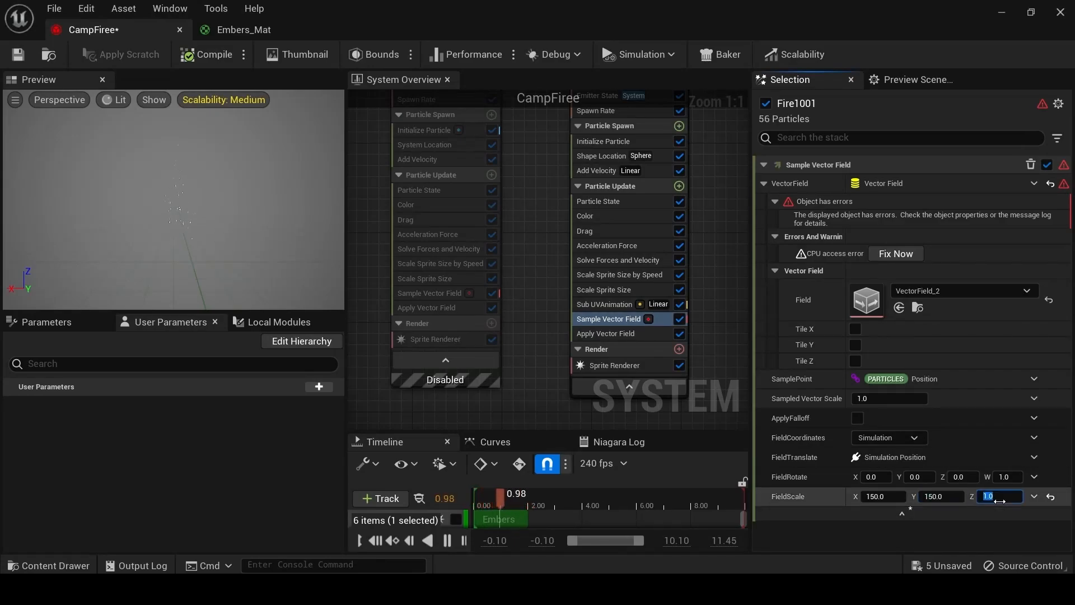
text(200)
key(Return)
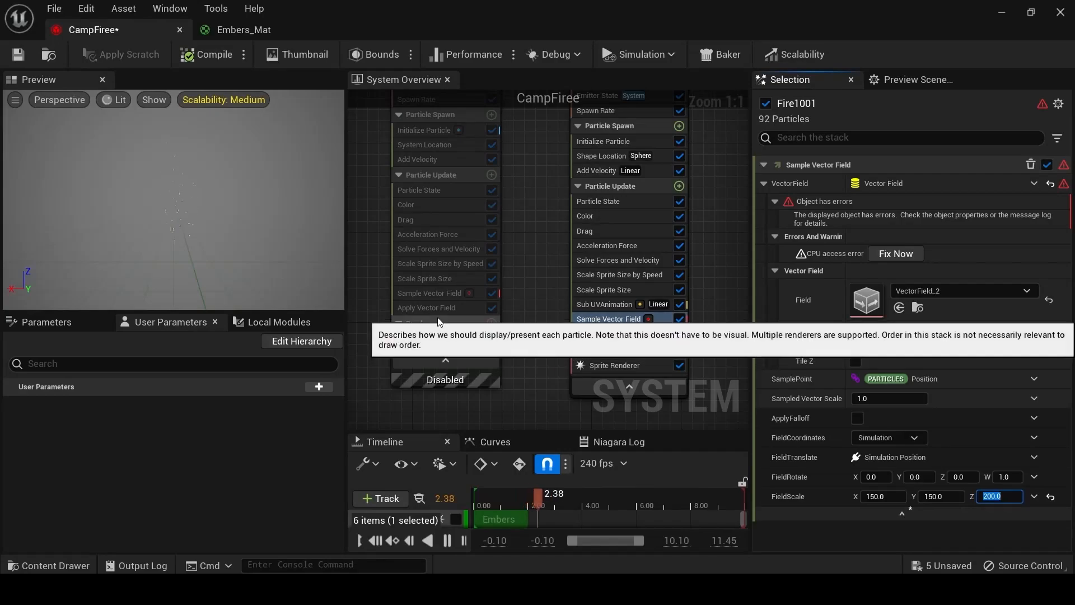
Check the Embers field rotation and set the FieldRotate in Fire1001's Sample Vector Field to 0.5 on X, Y and Z.
click(429, 293)
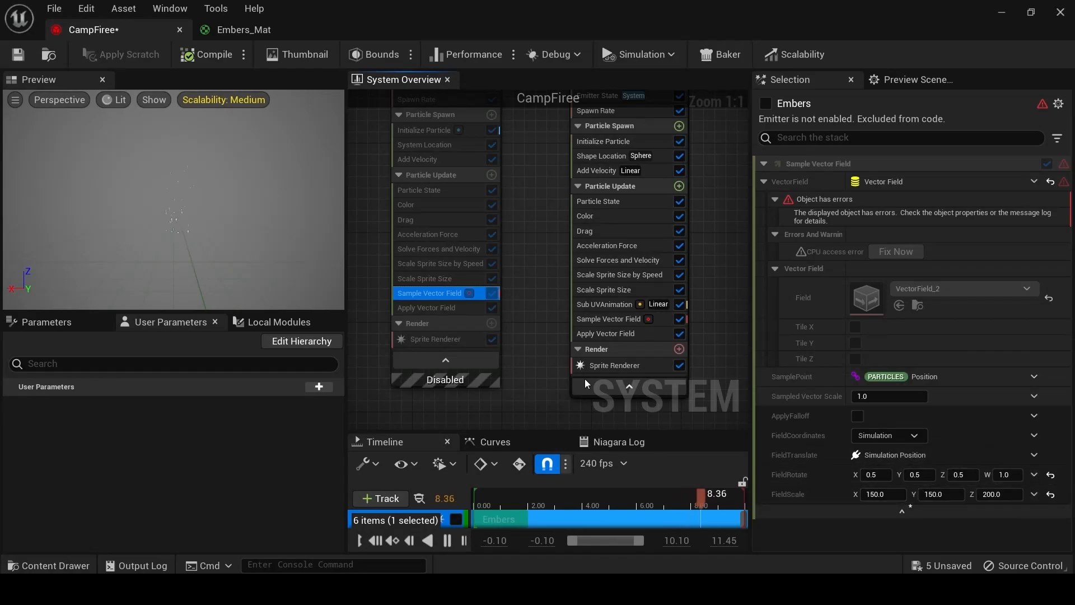
click(597, 320)
click(884, 477)
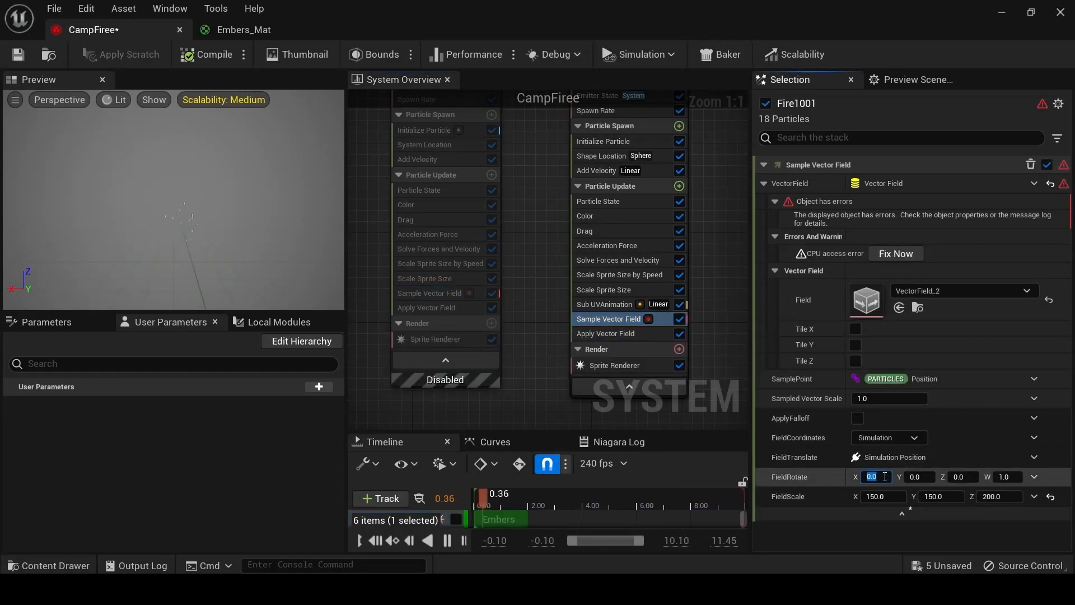
text(0.5)
click(921, 478)
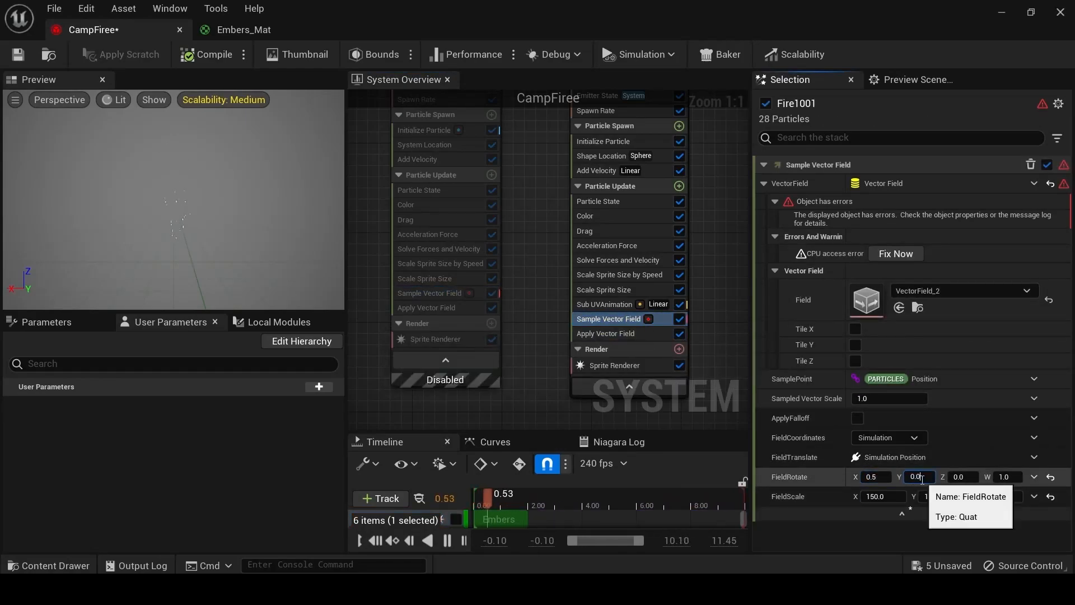
text(0.5)
key(Tab)
text(0.5)
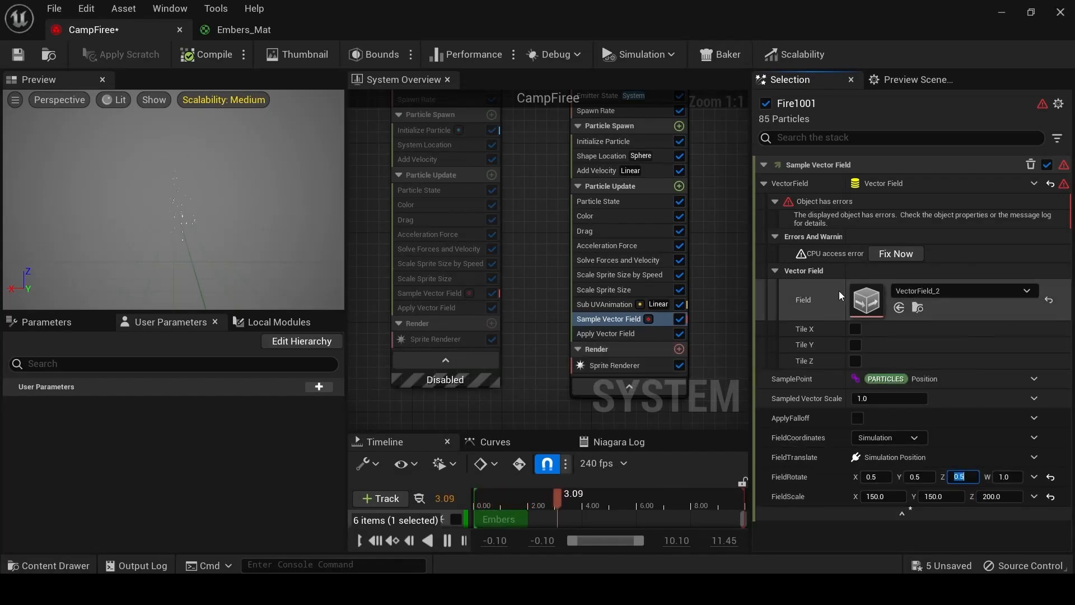
Fix the CPU access error of the vector field in Fire1001's Sample Vector Field and save the CampFiree system.
click(896, 255)
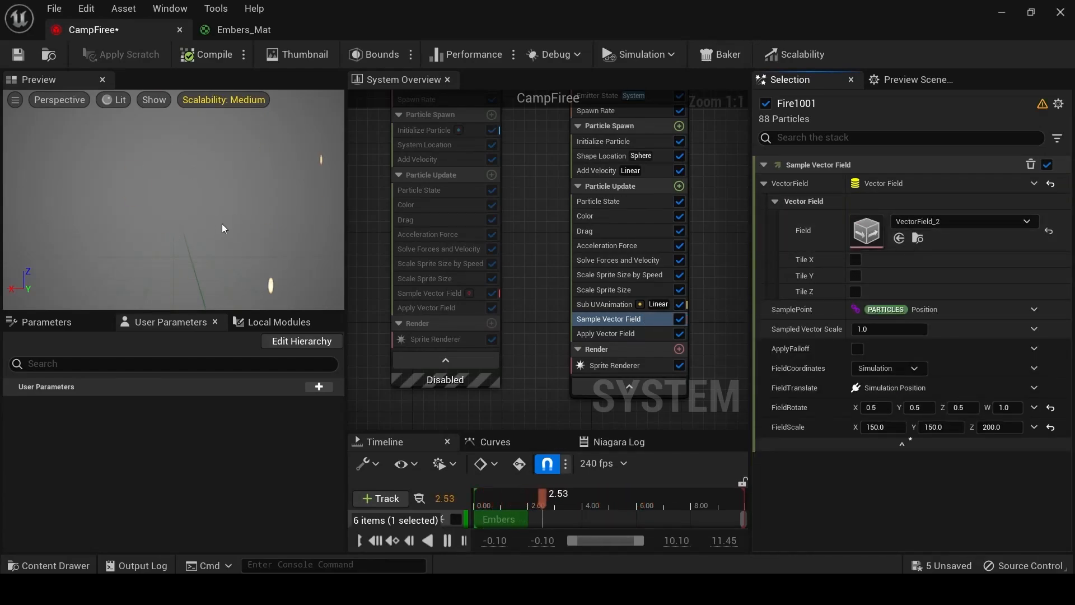
click(18, 54)
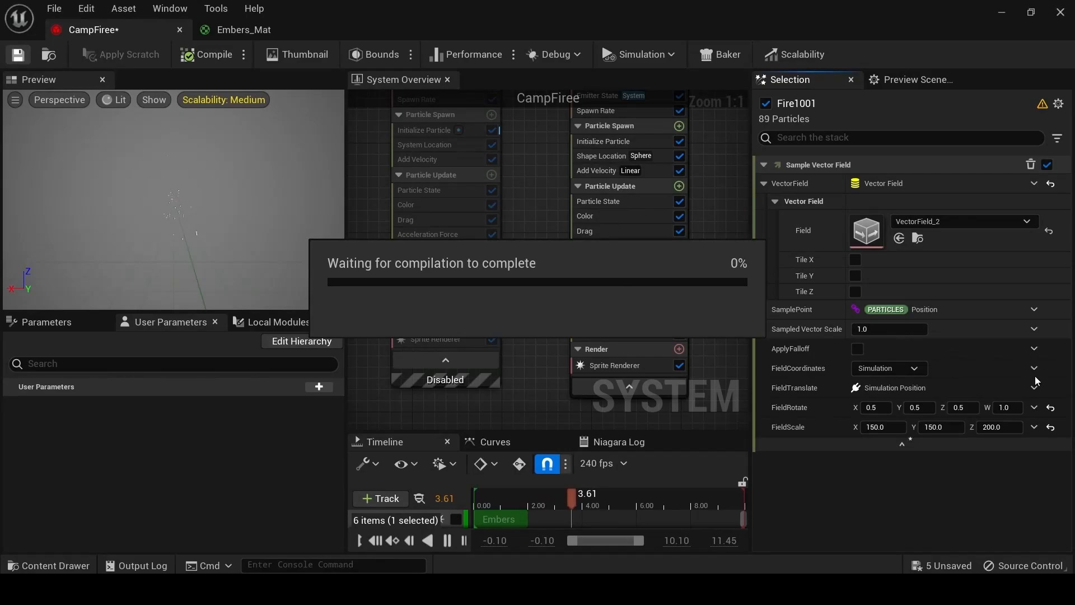
Compare the Apply Vector Field settings of Fire1001 with those of Embers, including the intensity values and curve.
click(621, 335)
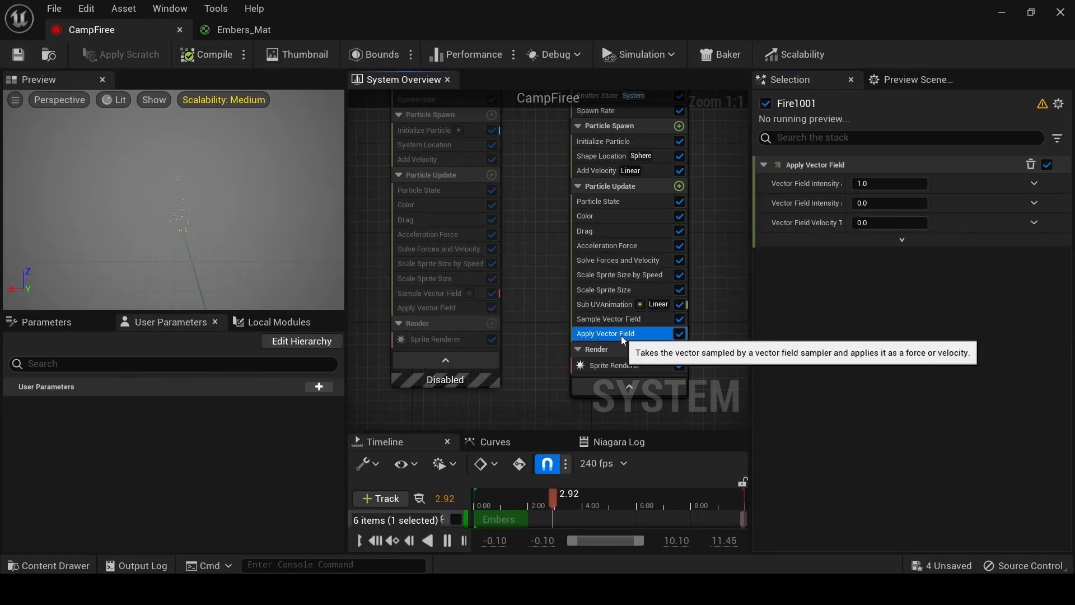
click(436, 311)
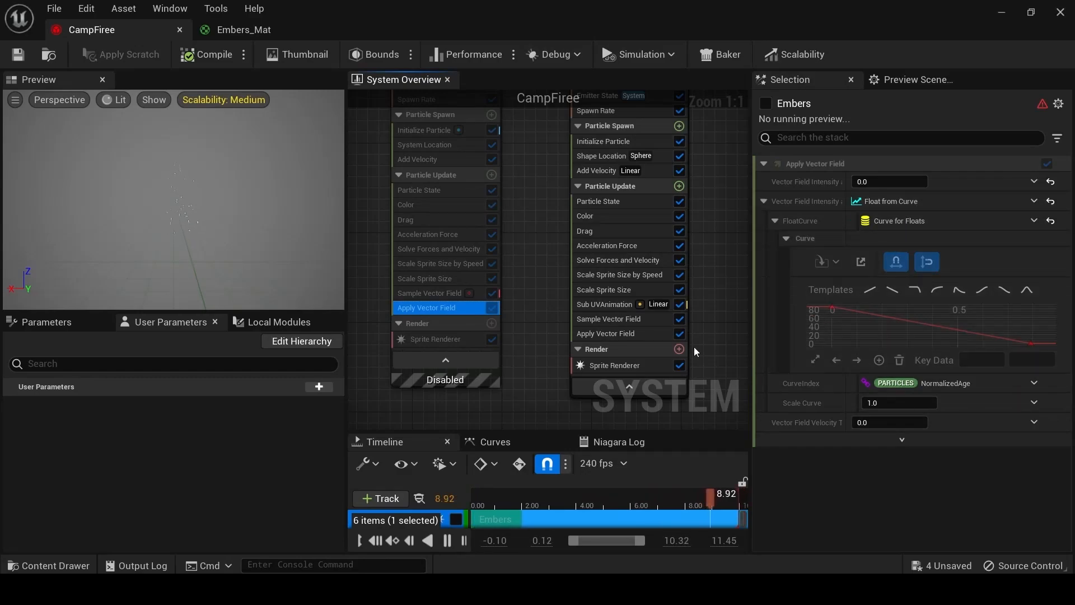
click(638, 334)
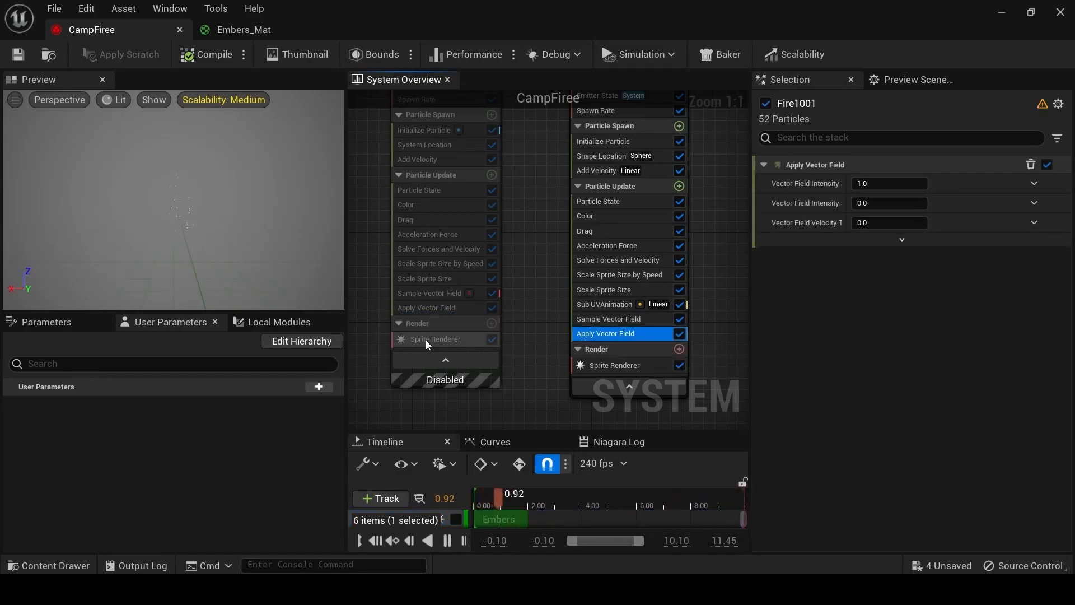
click(424, 308)
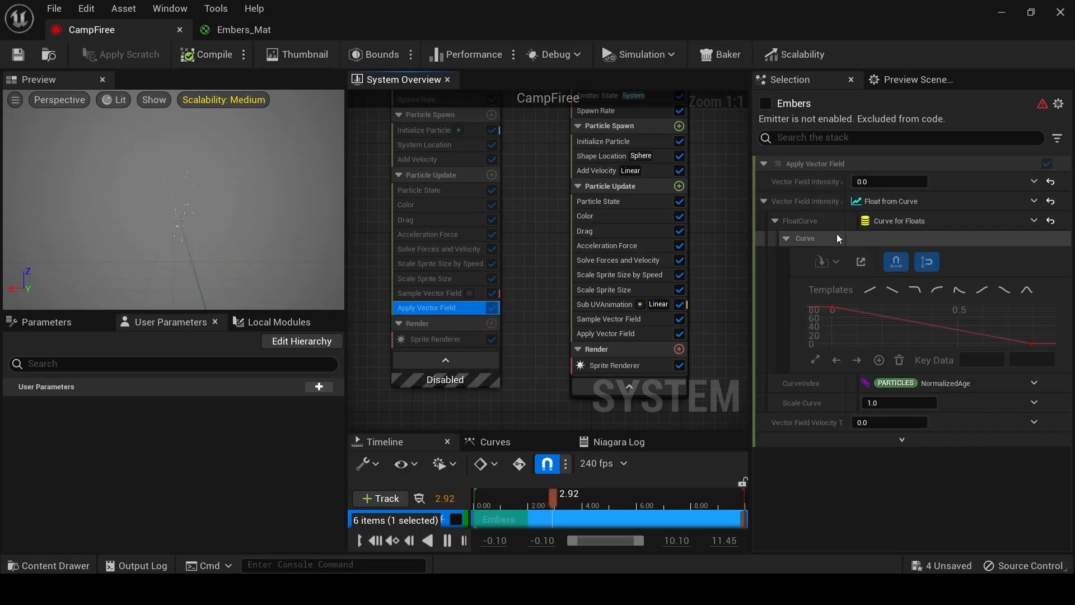
Drive the second vector field intensity input in Fire1001's Apply Vector Field with Float from Curve and set the first intensity input to 0.
click(762, 201)
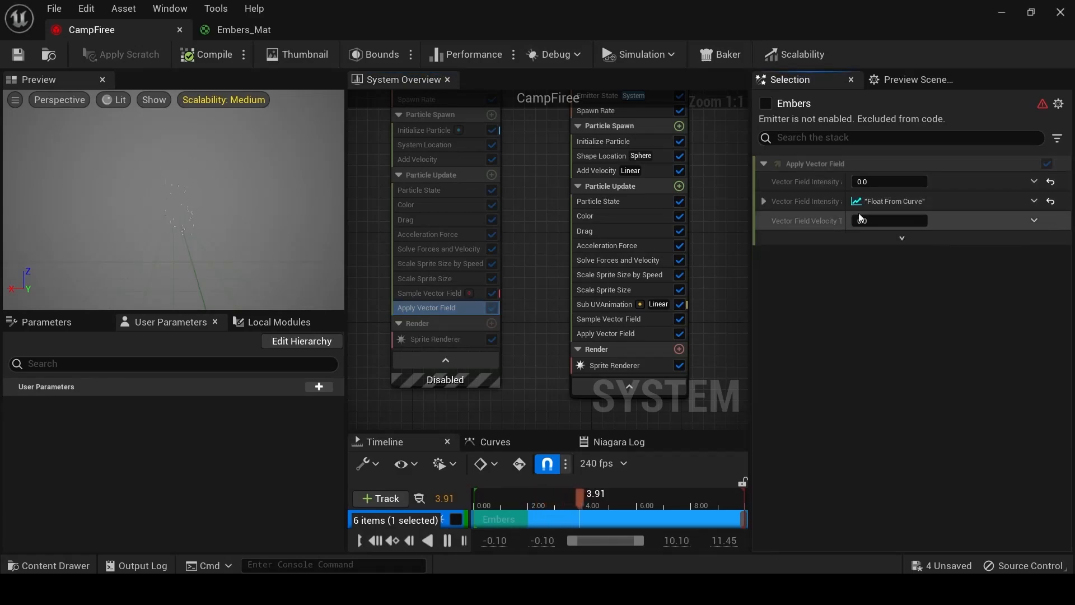
click(762, 201)
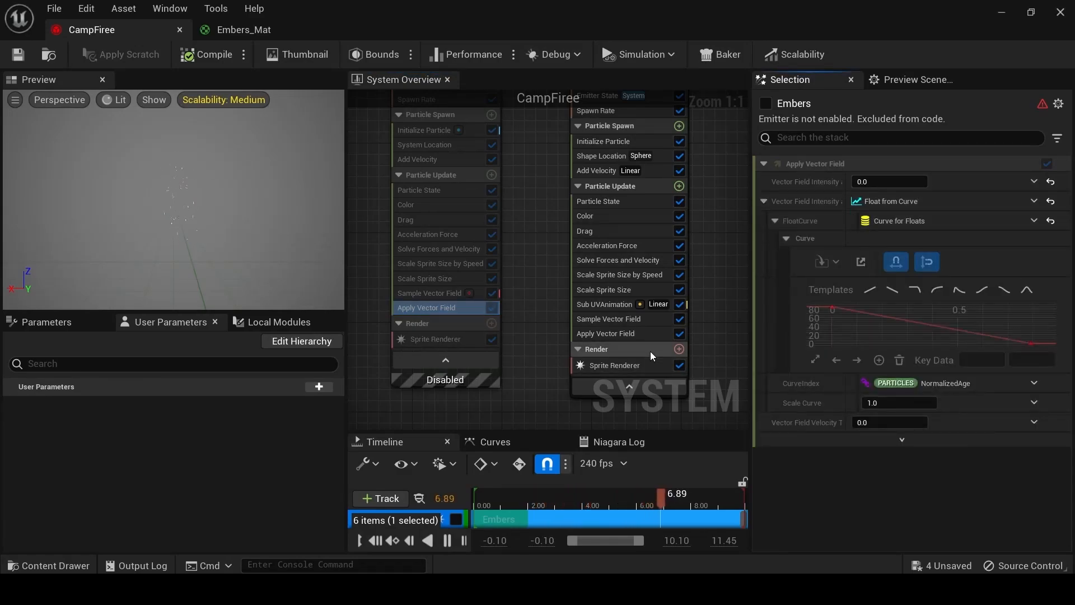
click(640, 335)
click(1033, 201)
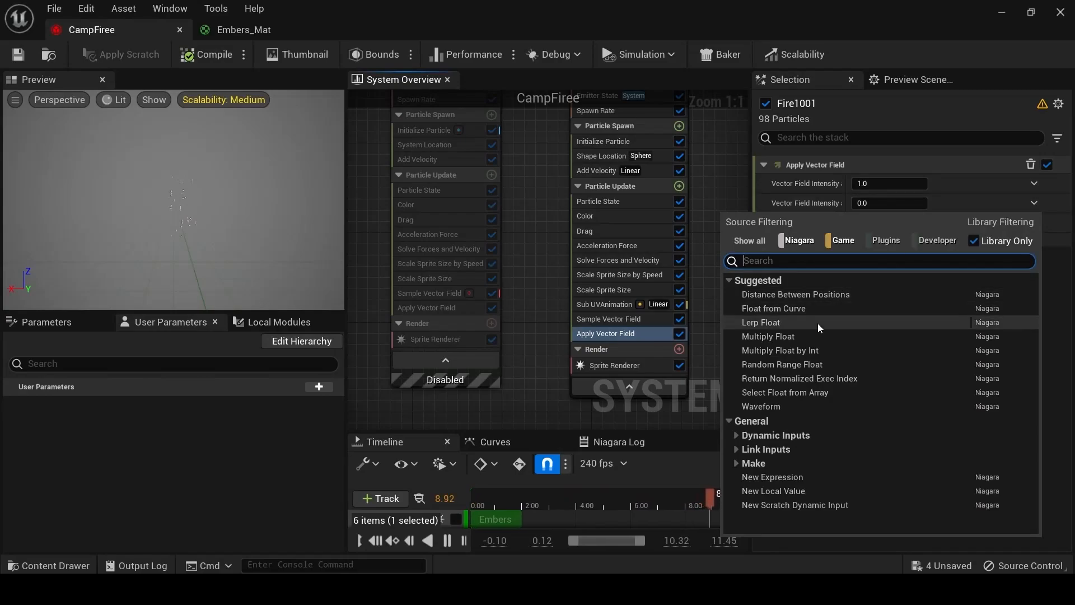
click(804, 309)
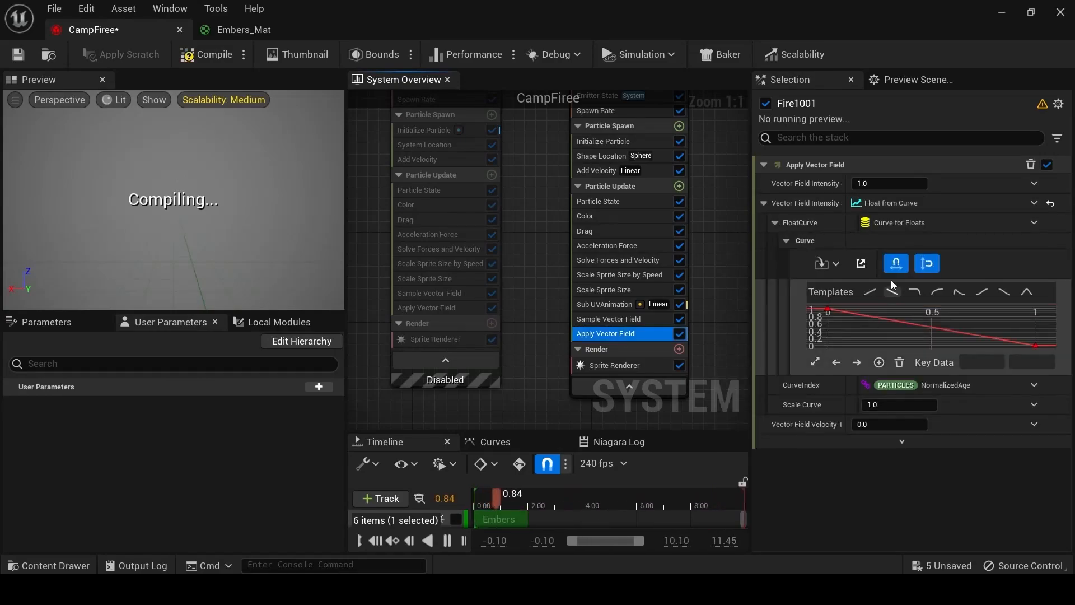
click(874, 183)
text(0)
key(Return)
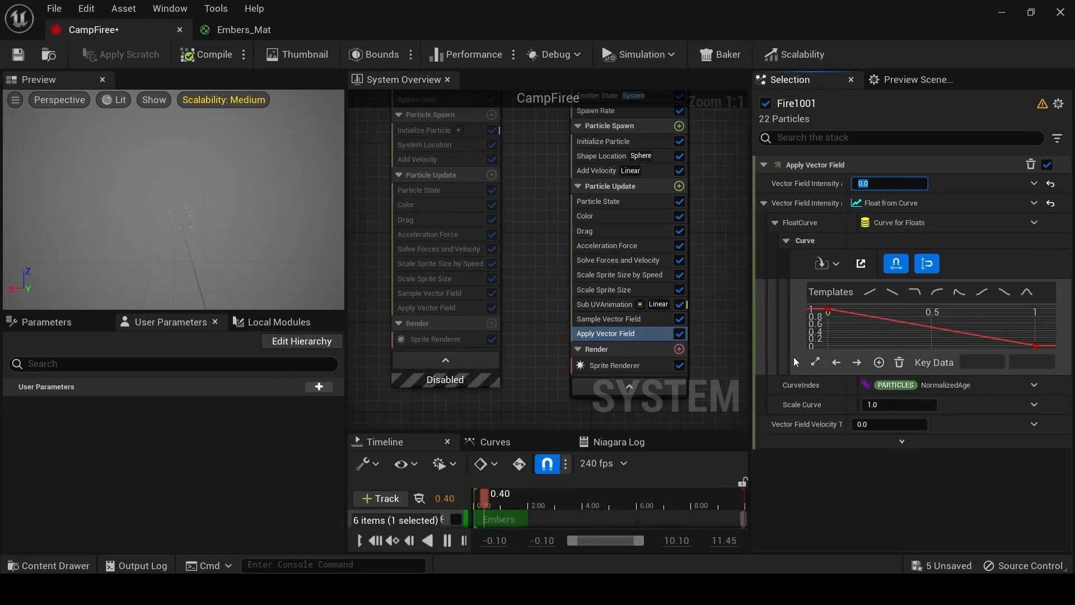
Set the value of the first key on Fire1001's Apply Vector Field intensity curve to 80.
click(827, 309)
click(1030, 363)
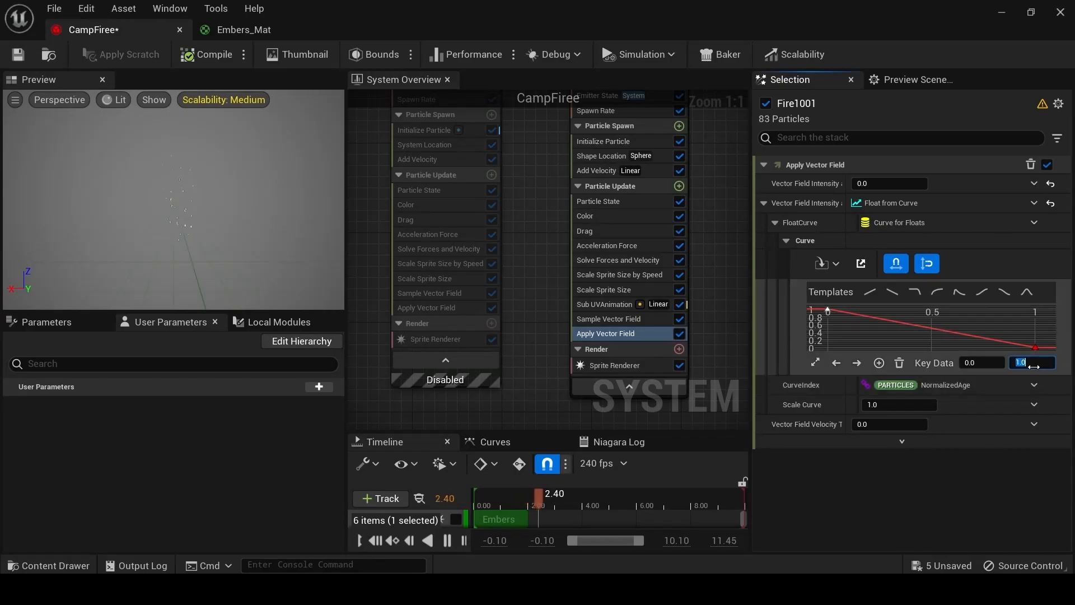
text(80)
key(Return)
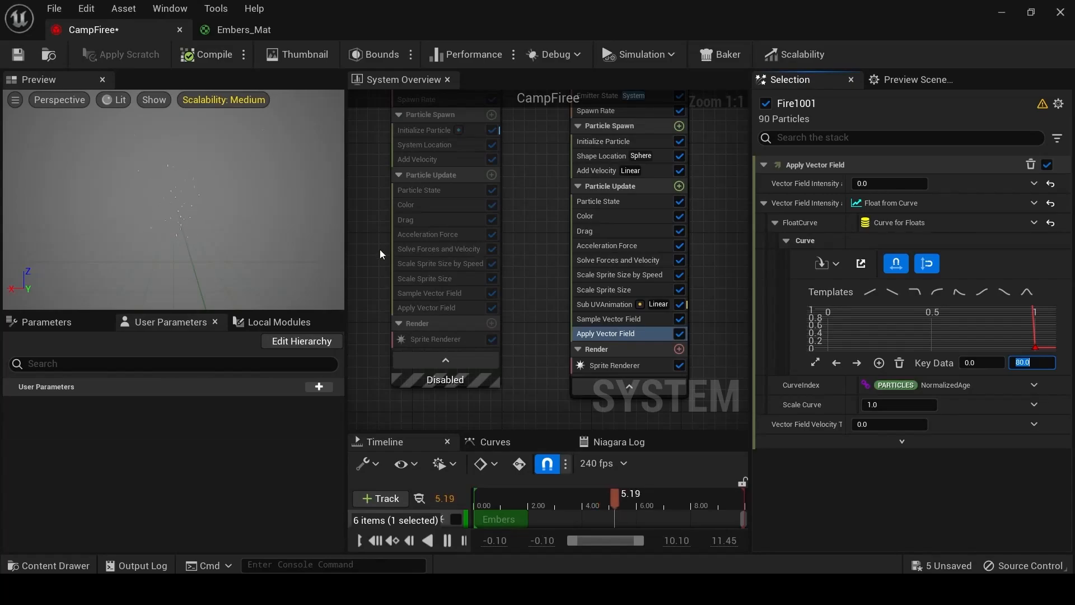
Check the offset range in the System Location module of the Embers emitter.
right_drag(389, 190, 384, 226)
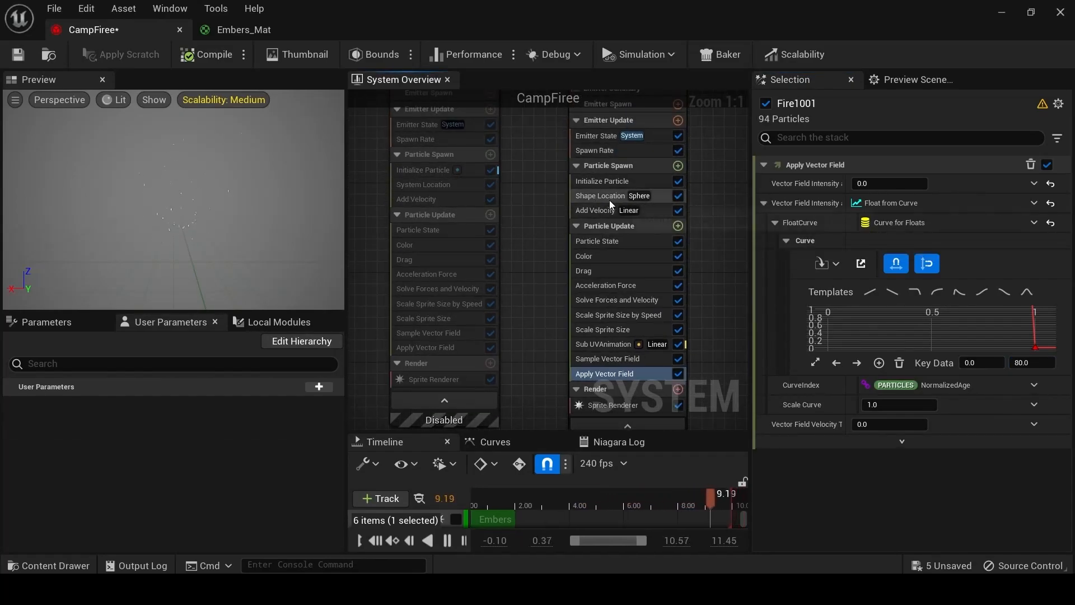
right_drag(510, 199, 530, 246)
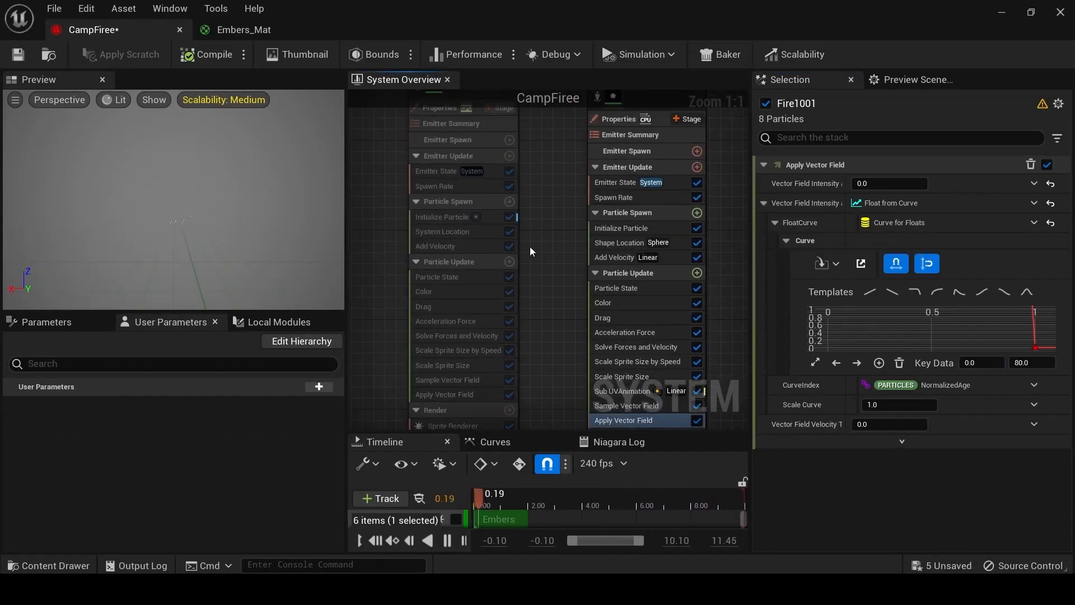
click(442, 231)
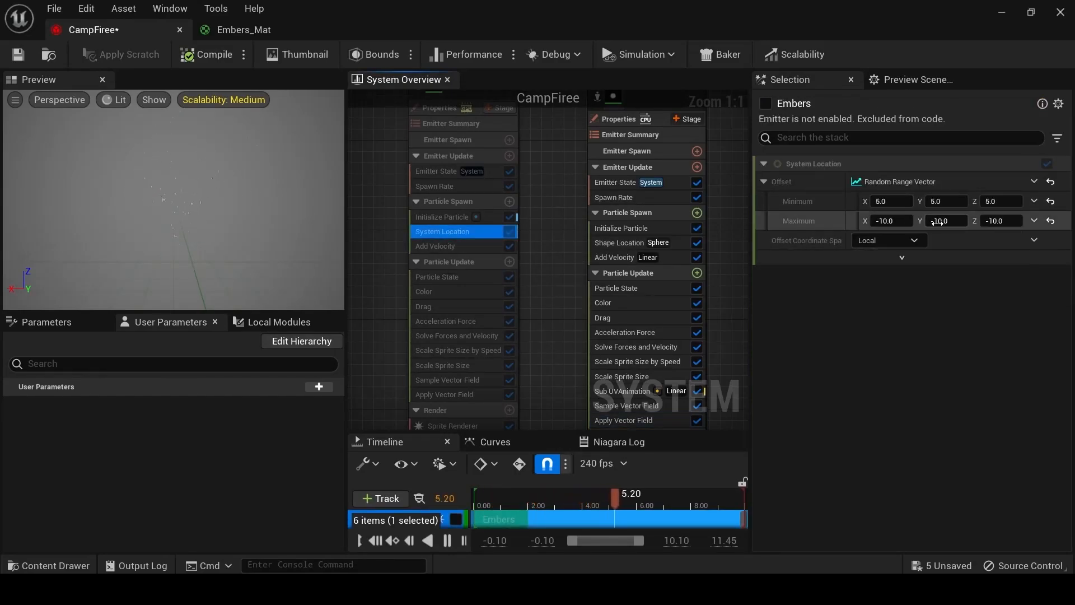
Try a stronger first key of about 191 on Fire1001's vector field intensity curve and restore it to 80.
click(583, 322)
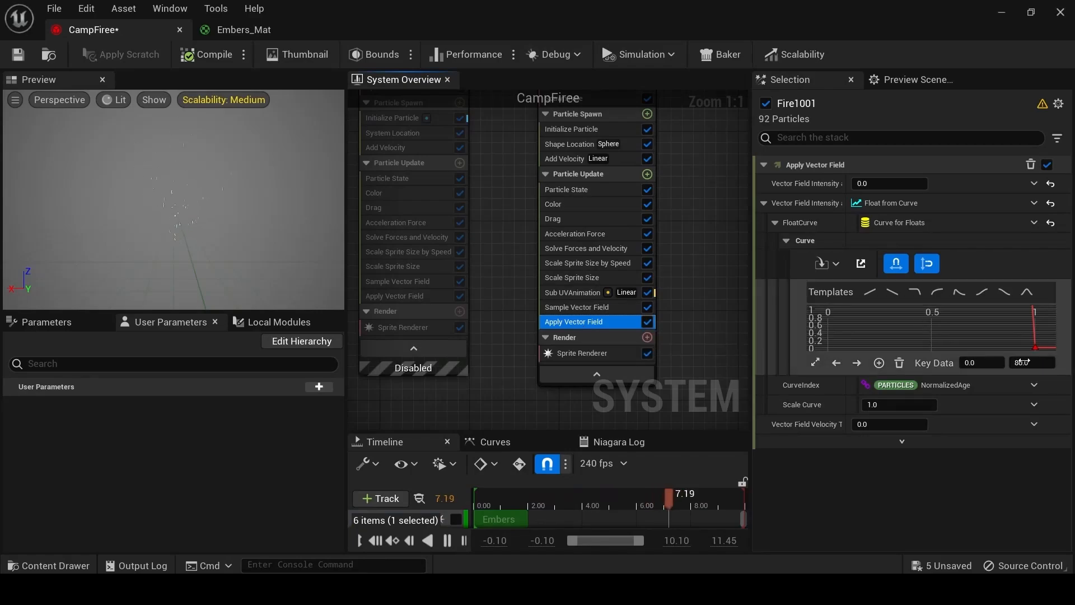
drag(1032, 363, 1052, 362)
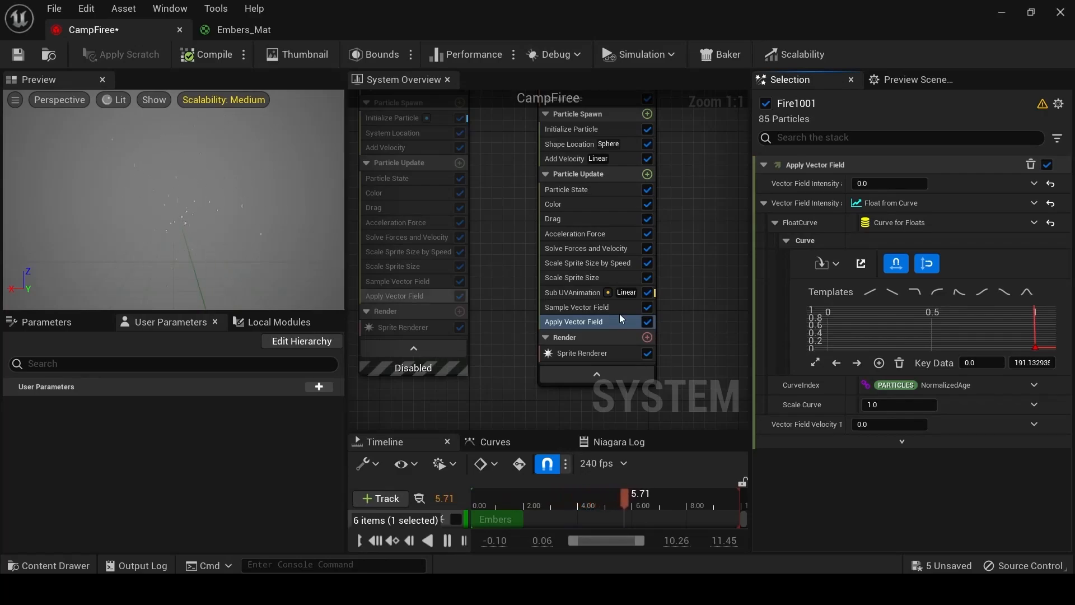
click(1032, 363)
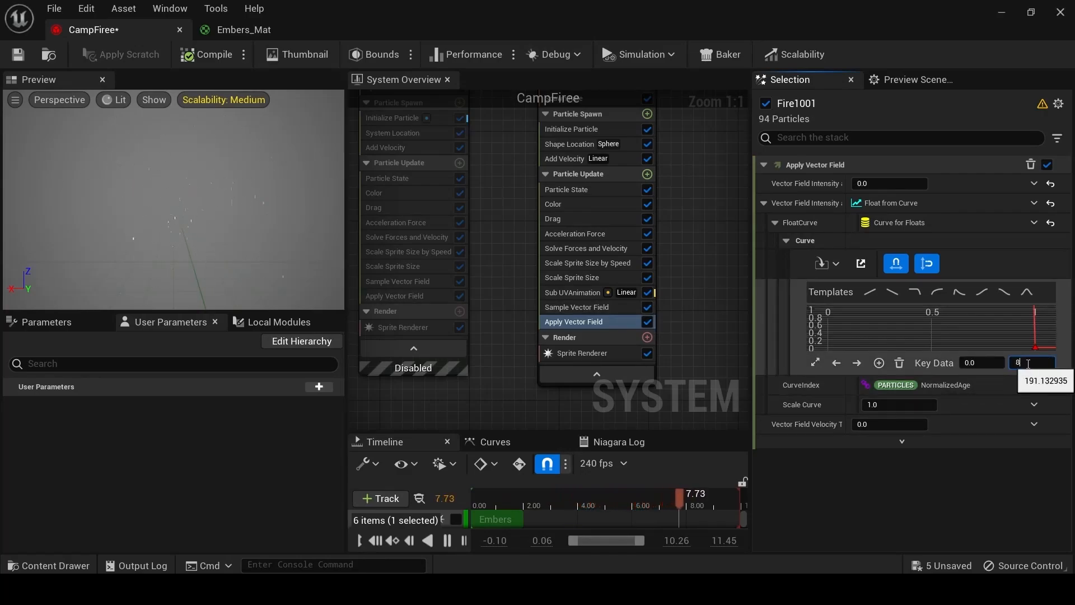
text(80)
key(Return)
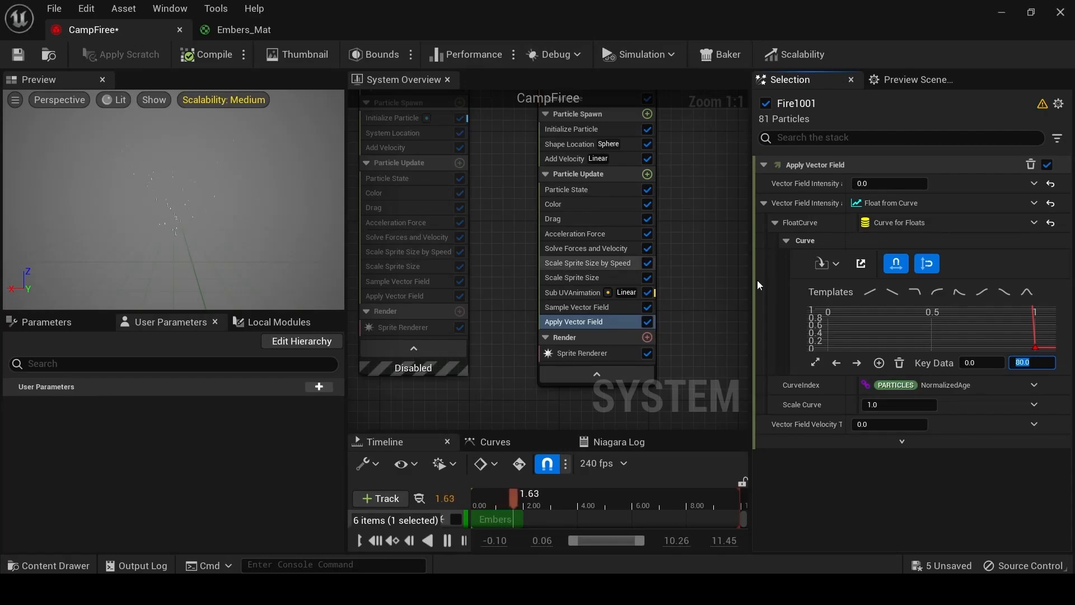
Save the CampFiree system and inspect the ember motion above the campfire in the level viewport.
click(15, 59)
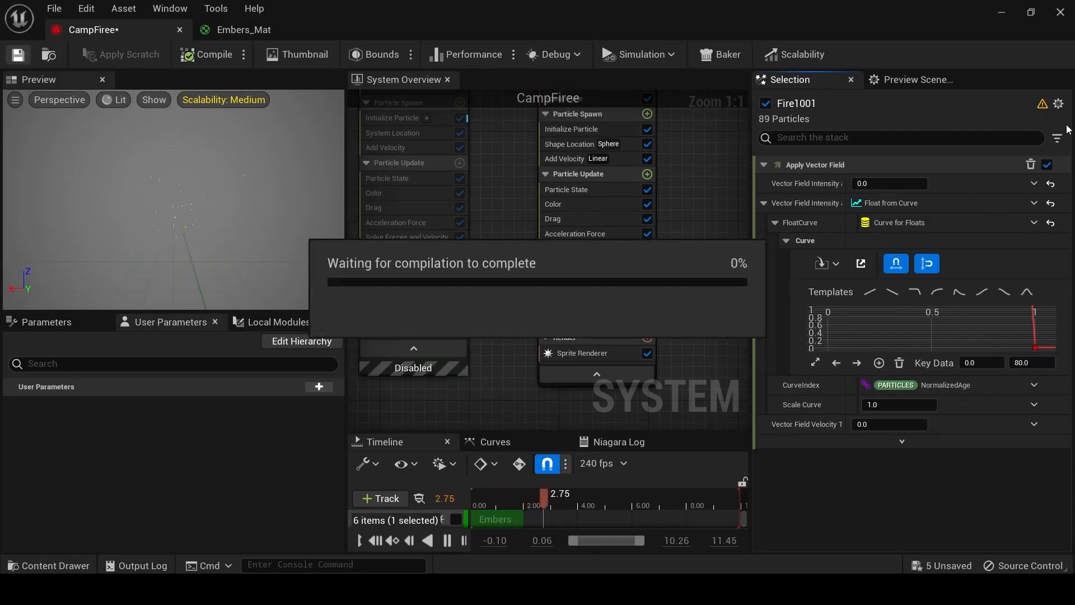
click(1030, 12)
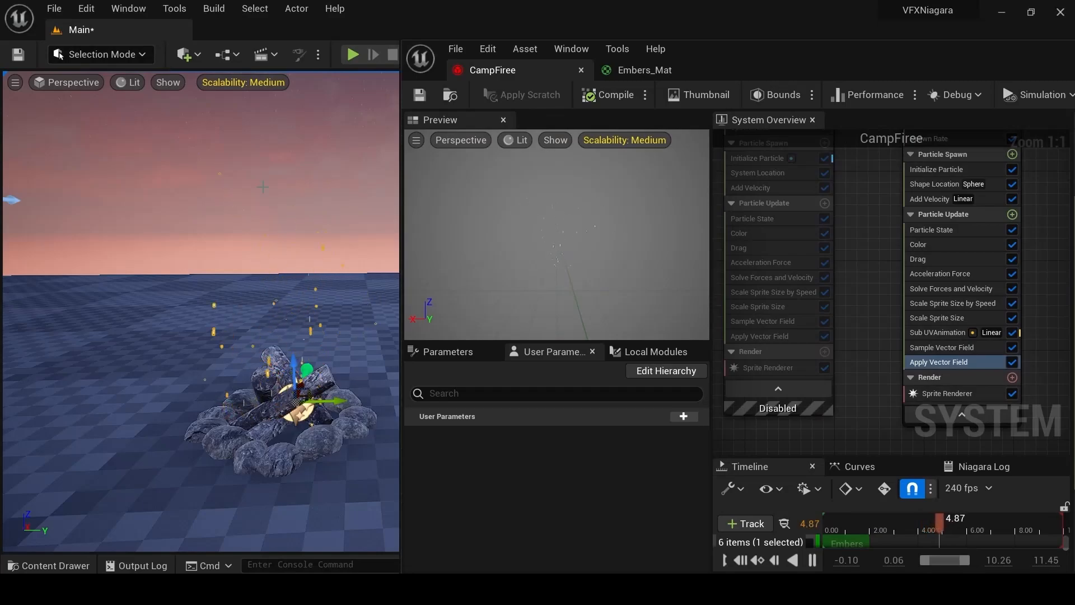
click(262, 187)
middle_drag(263, 187, 235, 241)
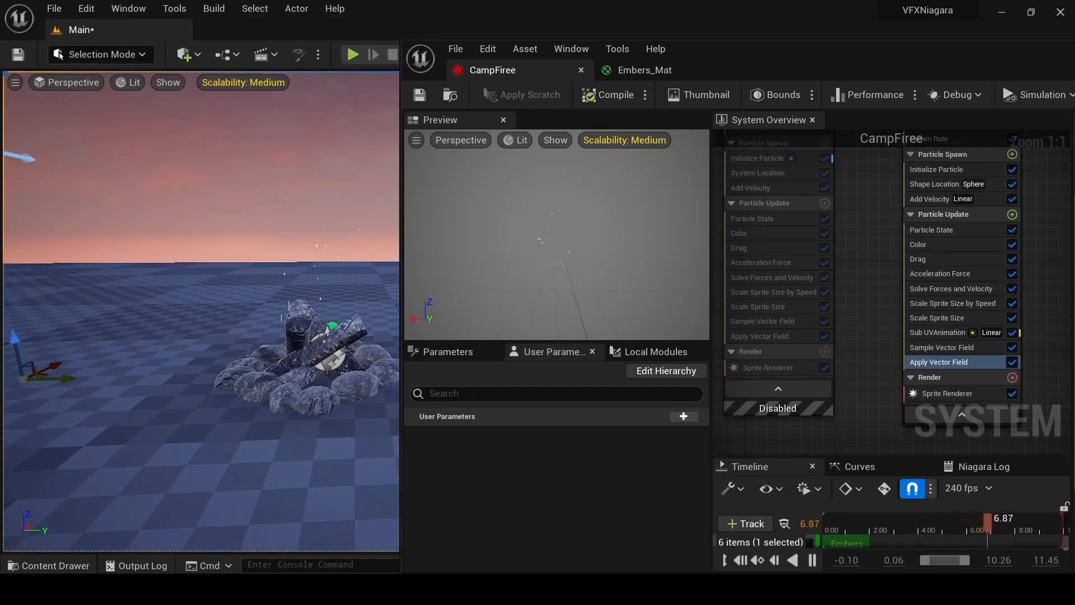
middle_drag(331, 249, 328, 252)
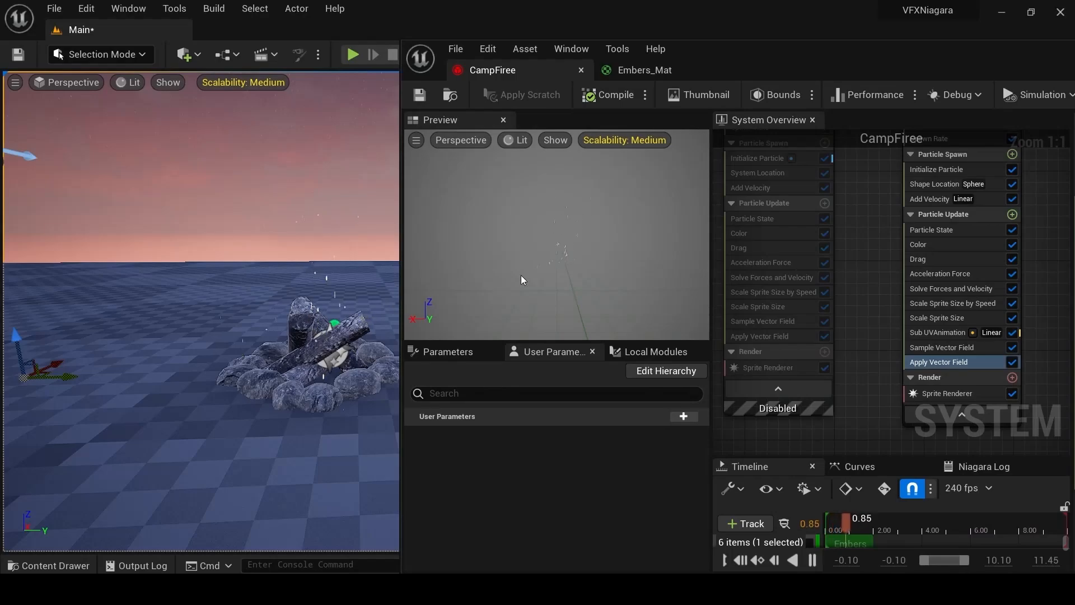
drag(905, 62, 599, 46)
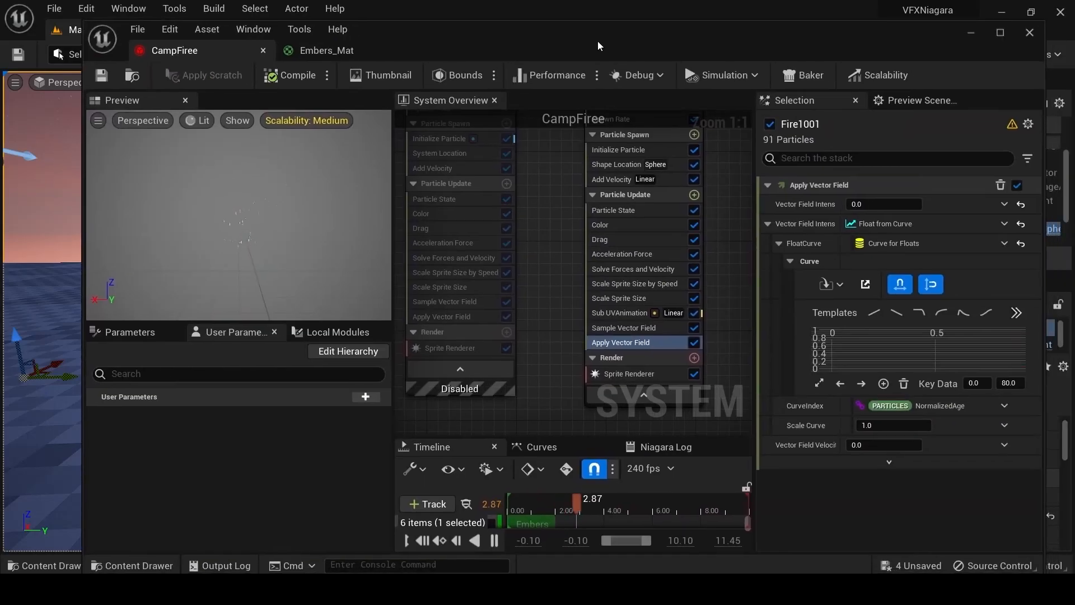
click(1000, 32)
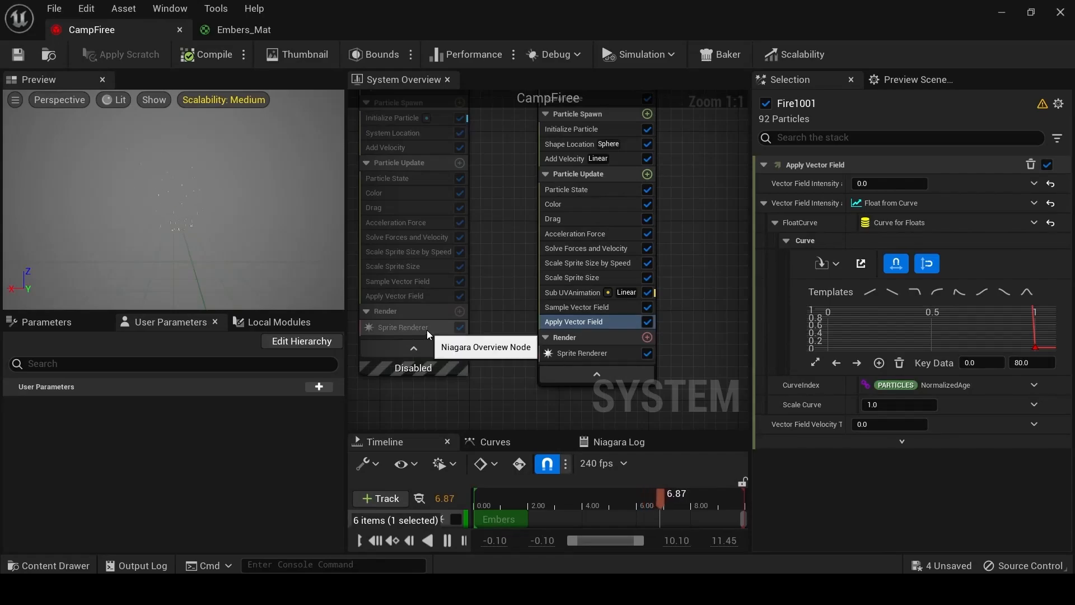
Compare the Initialize Particle settings of Embers and Fire1001, and open the Scale Sprite Size by Speed settings of Embers.
right_drag(491, 267, 537, 281)
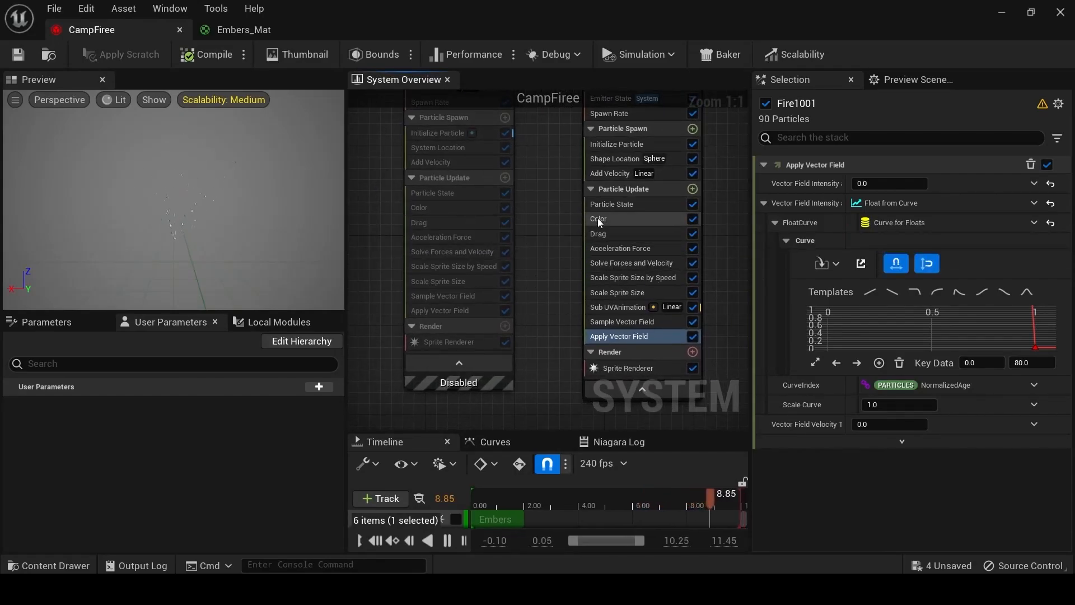
click(429, 195)
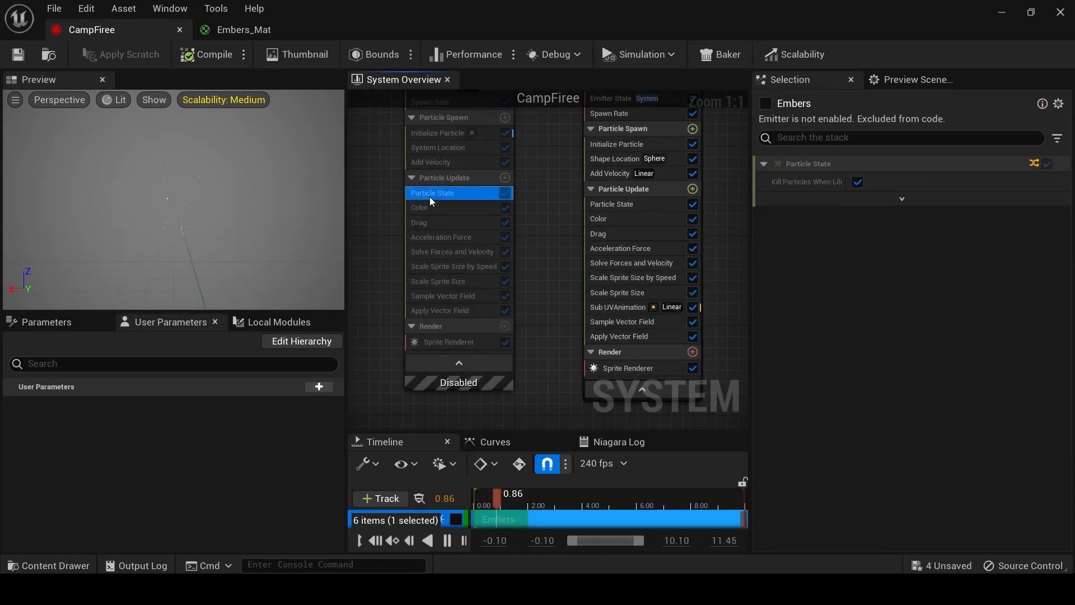
click(431, 135)
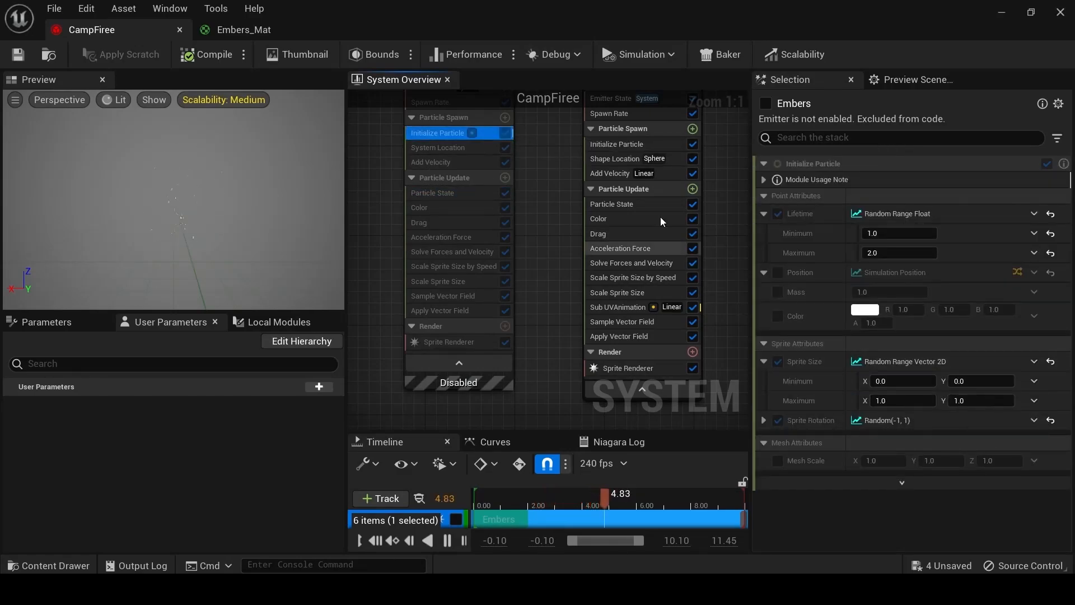
click(615, 144)
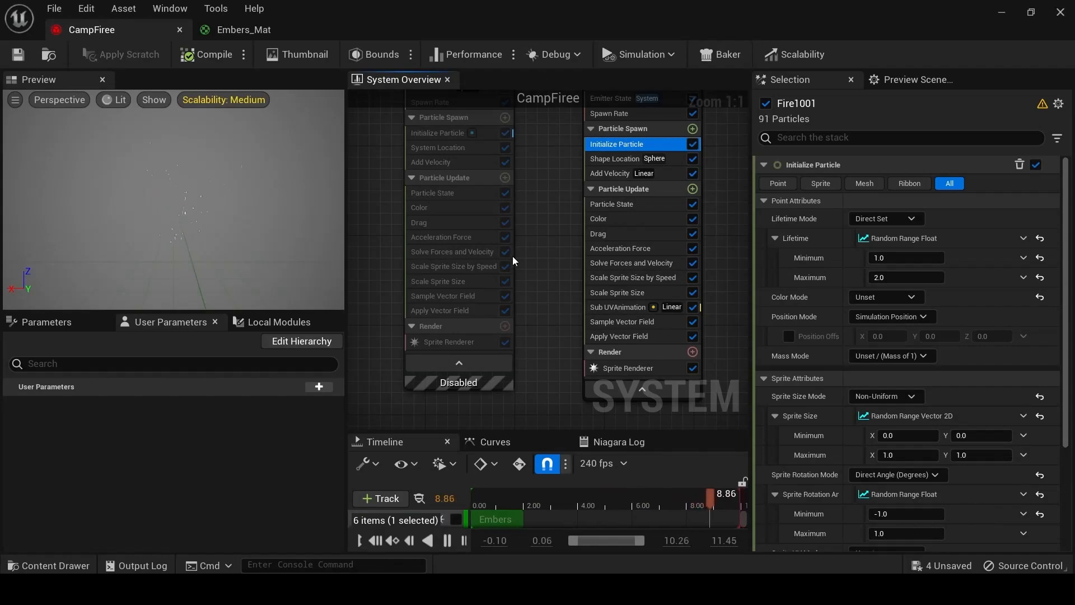
click(453, 267)
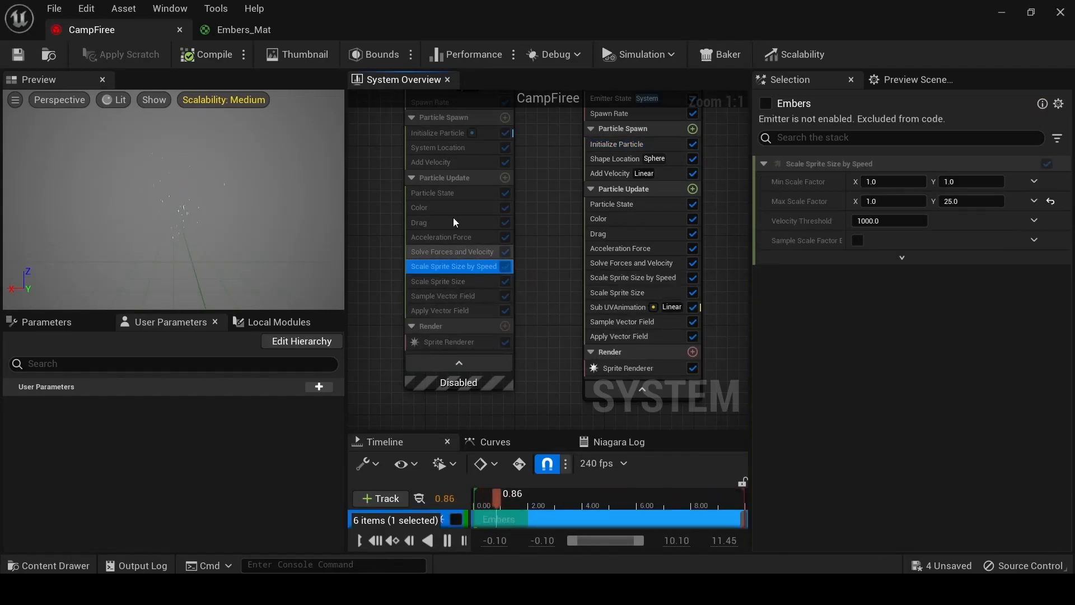
Inspect the stretched ember sprites above the campfire logs up close in the level viewport.
drag(422, 28, 902, 67)
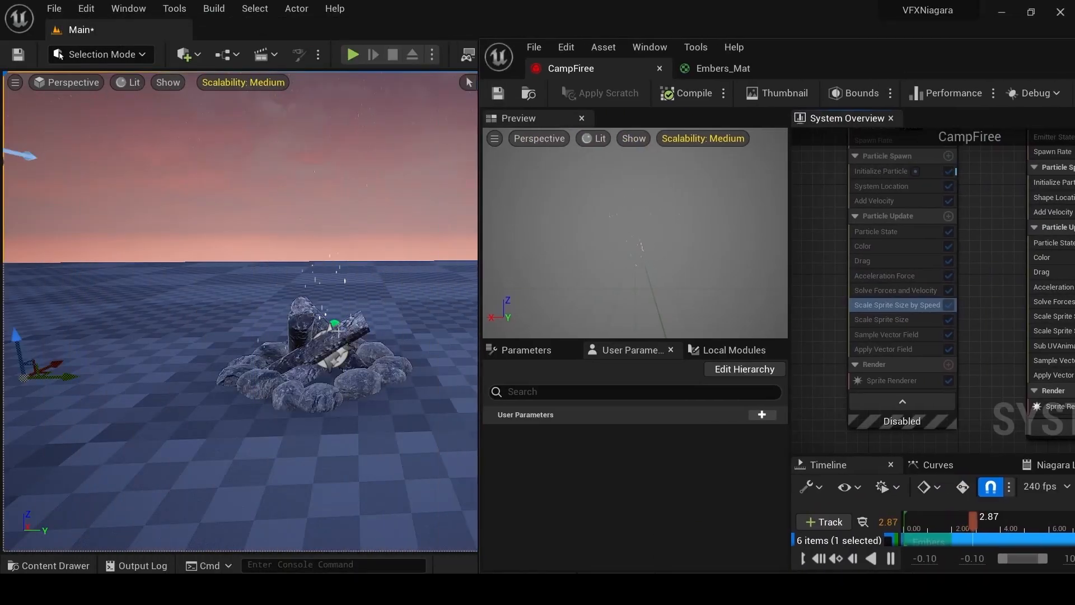
scroll(338, 330, up, 5)
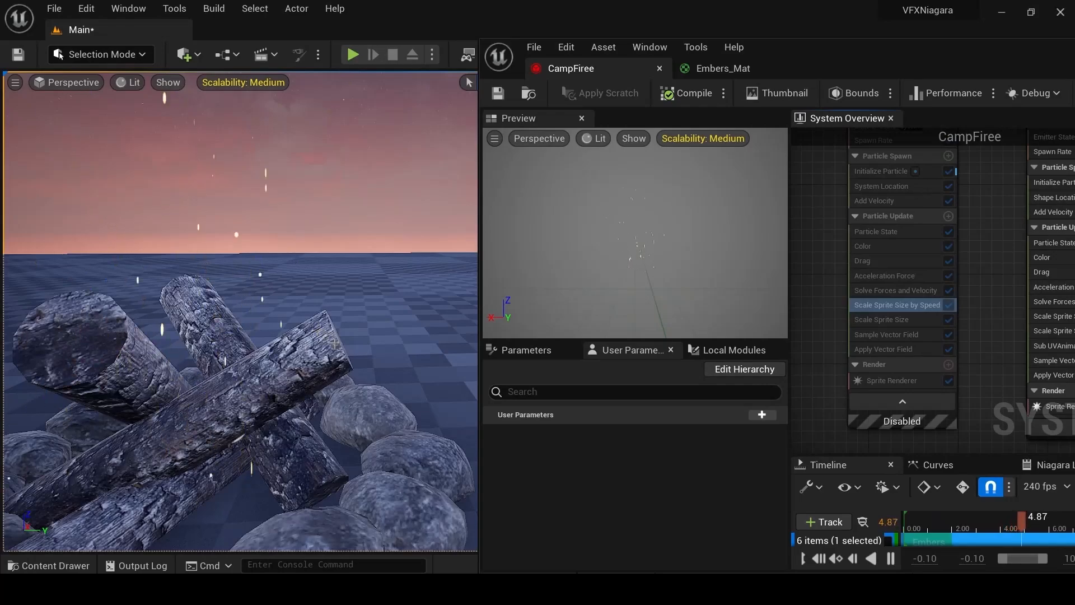
key(a)
right_drag(335, 343, 322, 341)
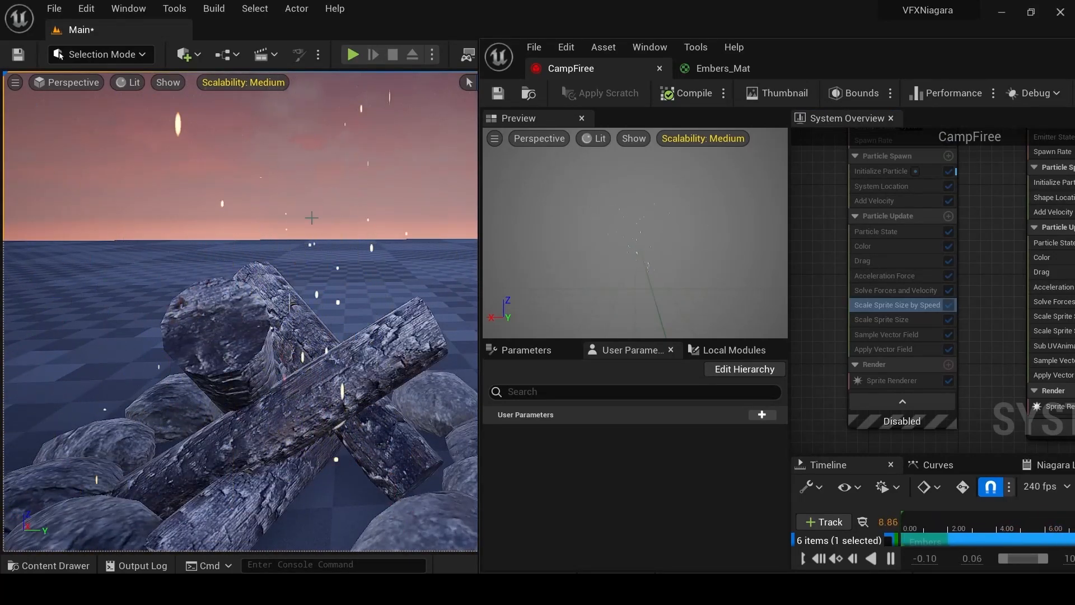
drag(851, 59, 414, 42)
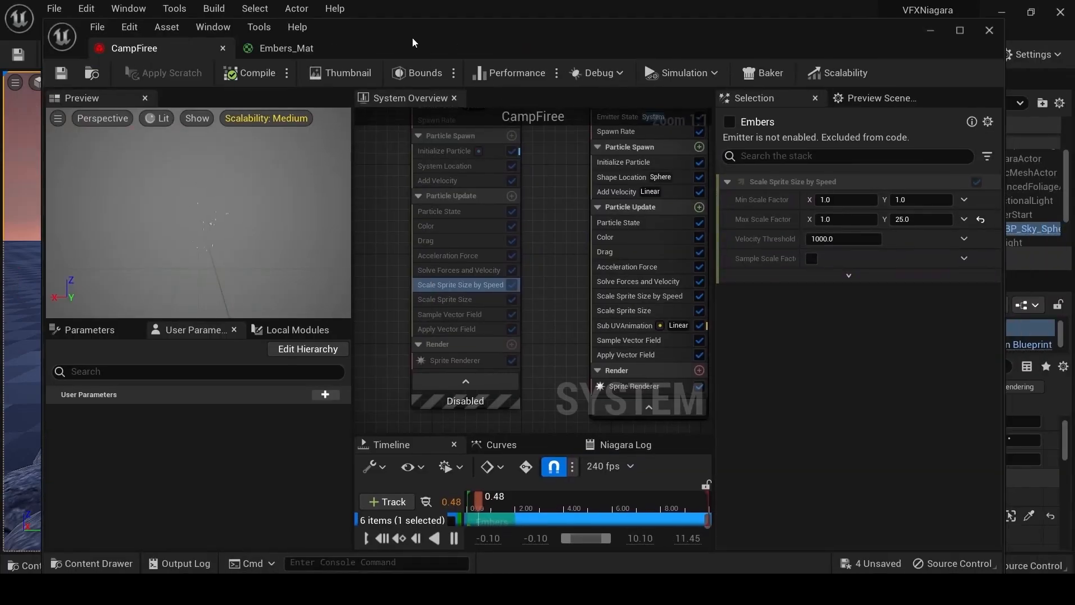
click(959, 30)
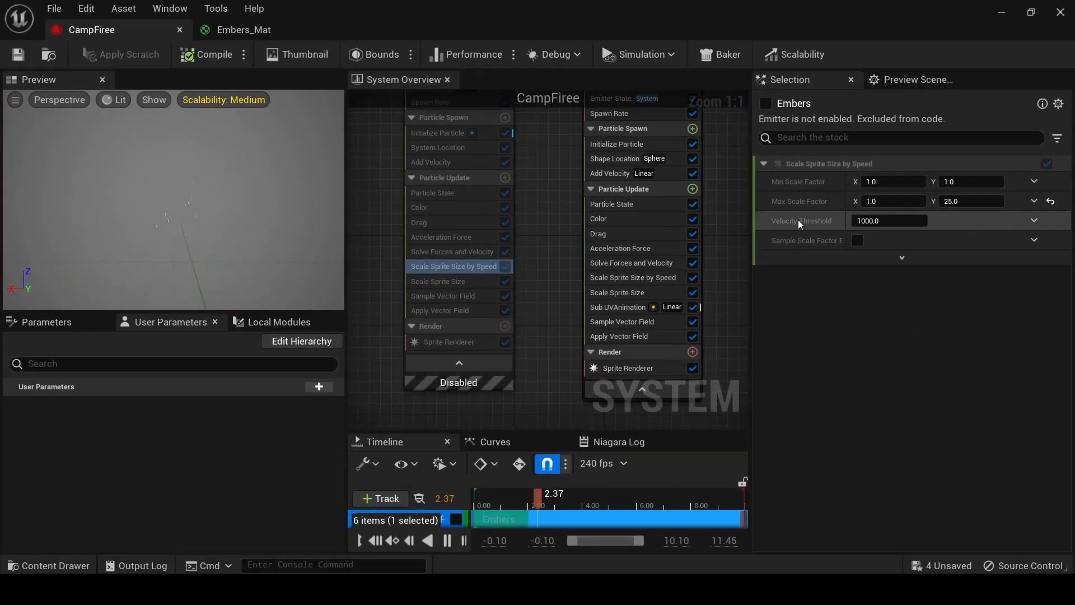
Set the Max Scale Factor Y in the Embers emitter's Scale Sprite Size by Speed module to 15.
click(963, 201)
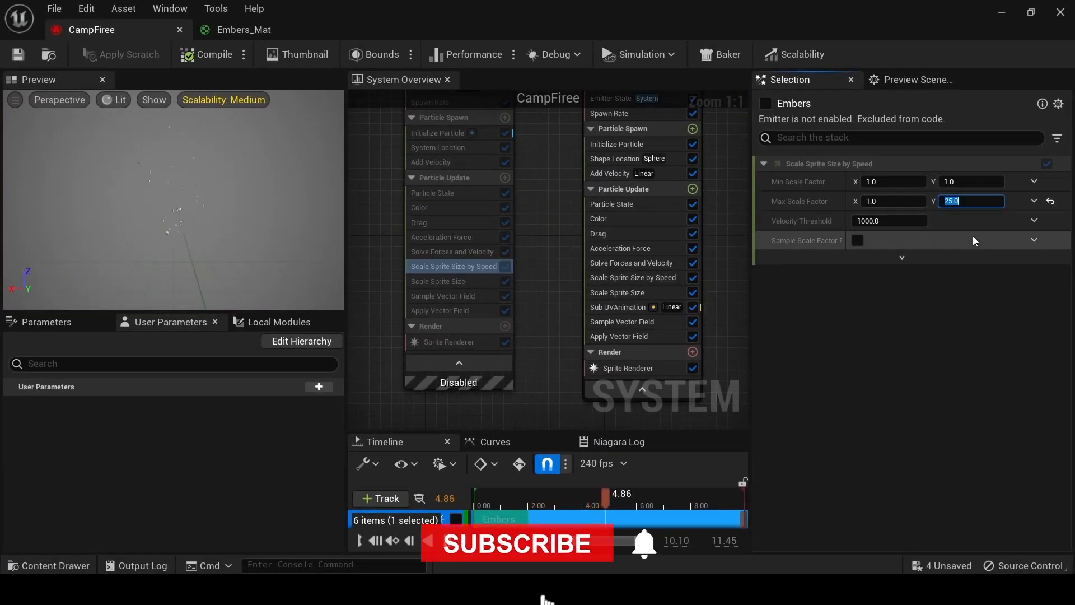
text(15)
key(Return)
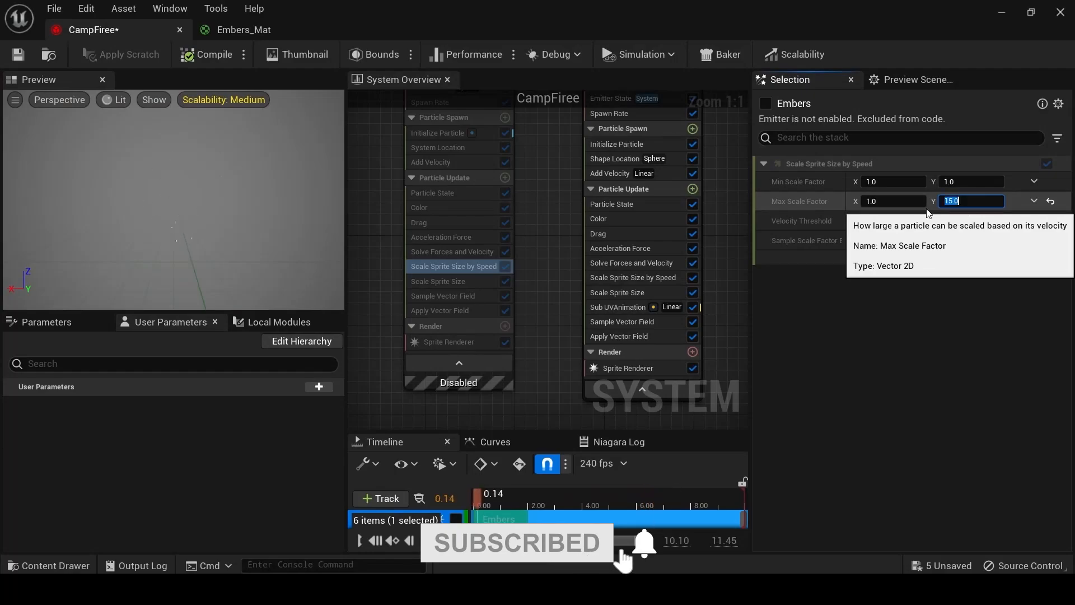
click(440, 269)
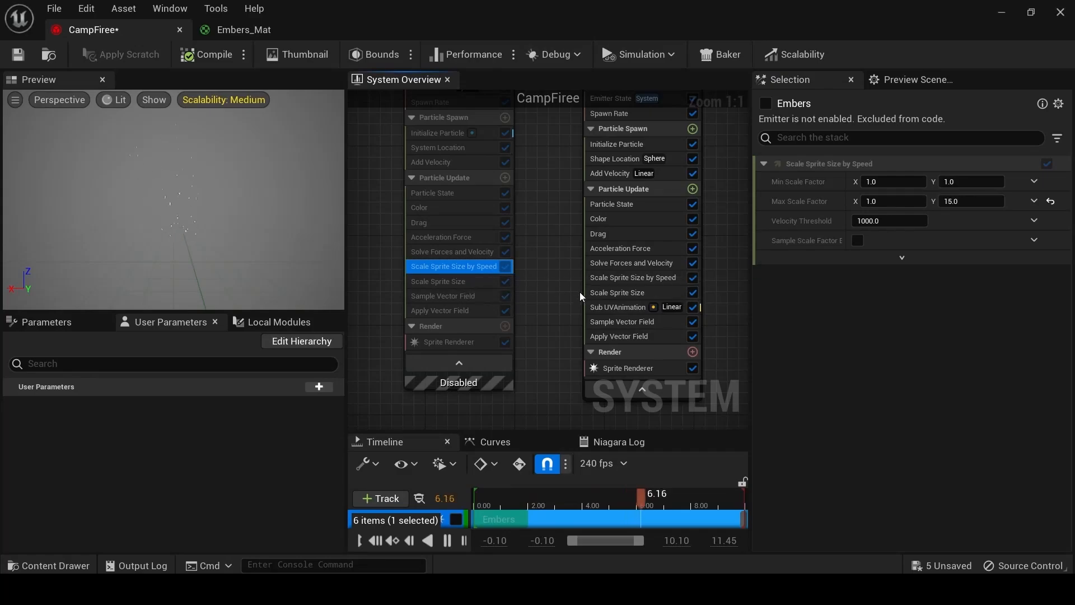
Edit the Max Scale Factor Y in Fire1001's Scale Sprite Size by Speed and check it against the Embers module.
click(631, 281)
click(958, 203)
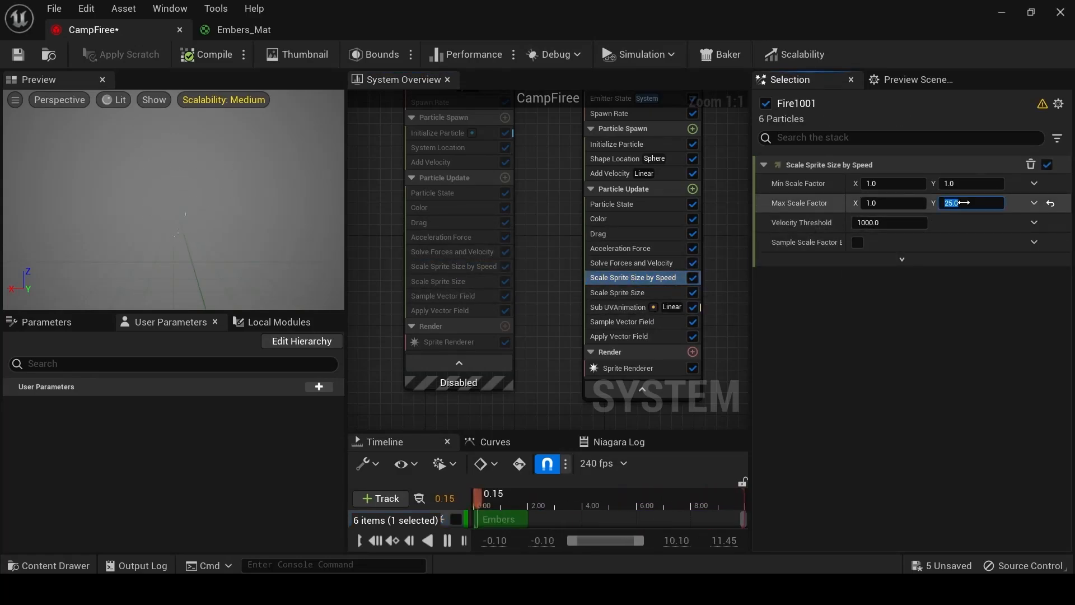
key(Return)
click(432, 265)
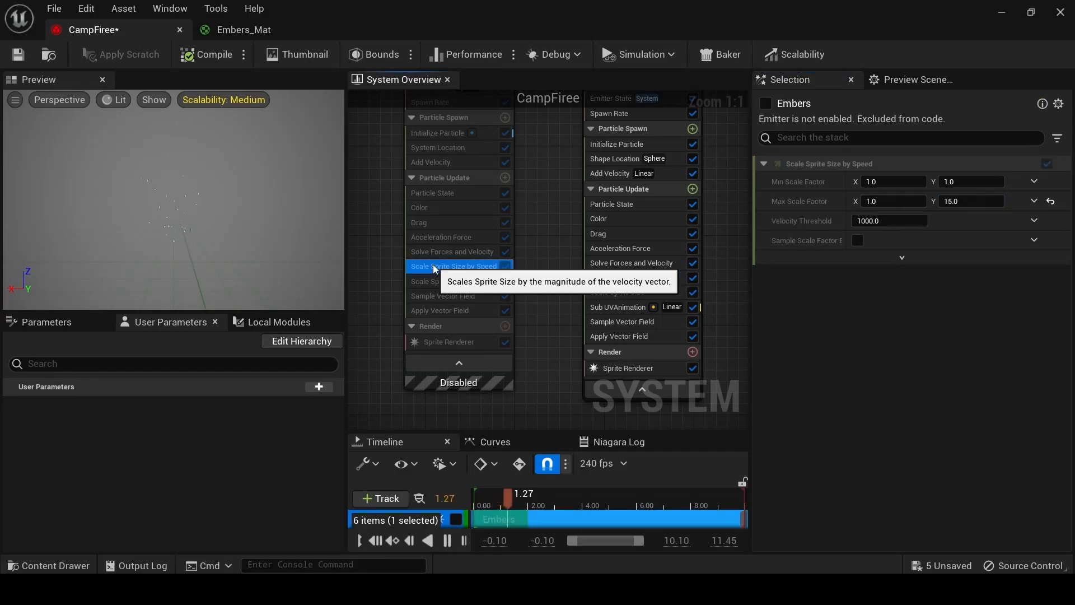
Save the CampFiree system and inspect the embers above the campfire logs in the level viewport.
click(18, 55)
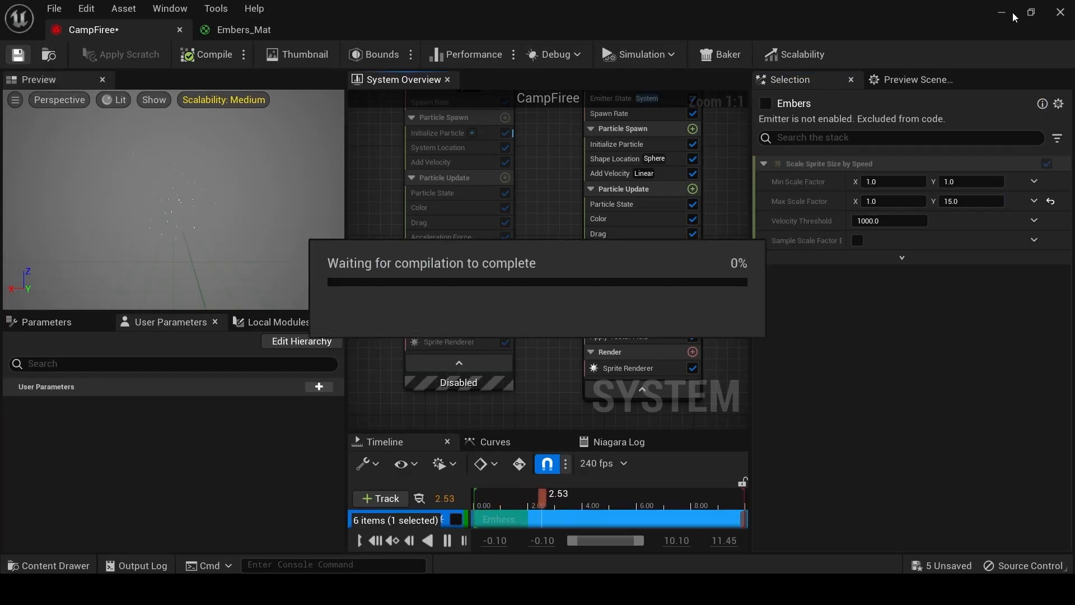
click(1030, 12)
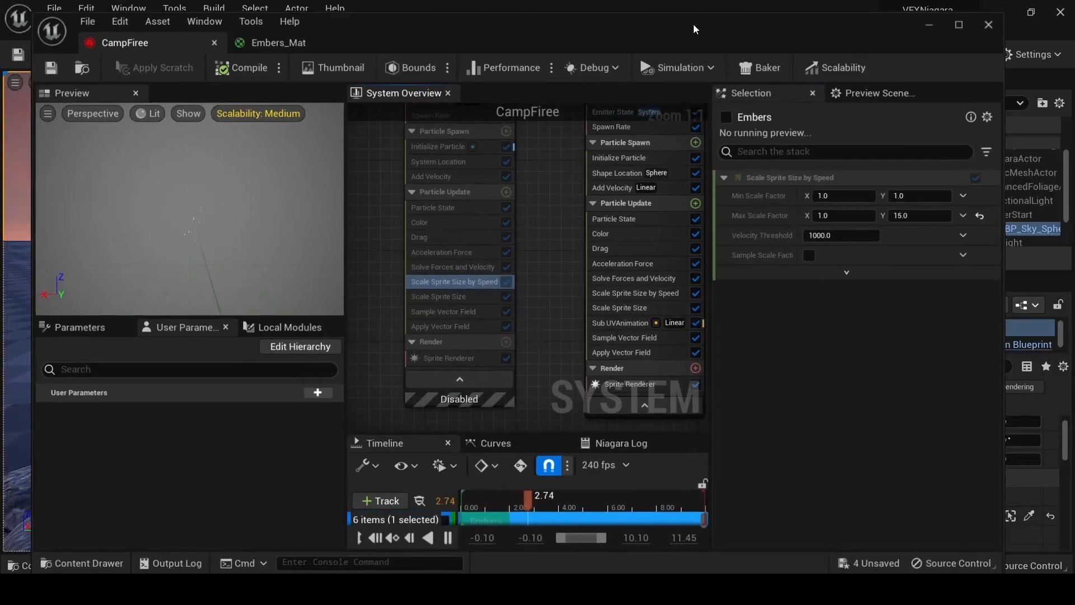
drag(589, 44, 887, 51)
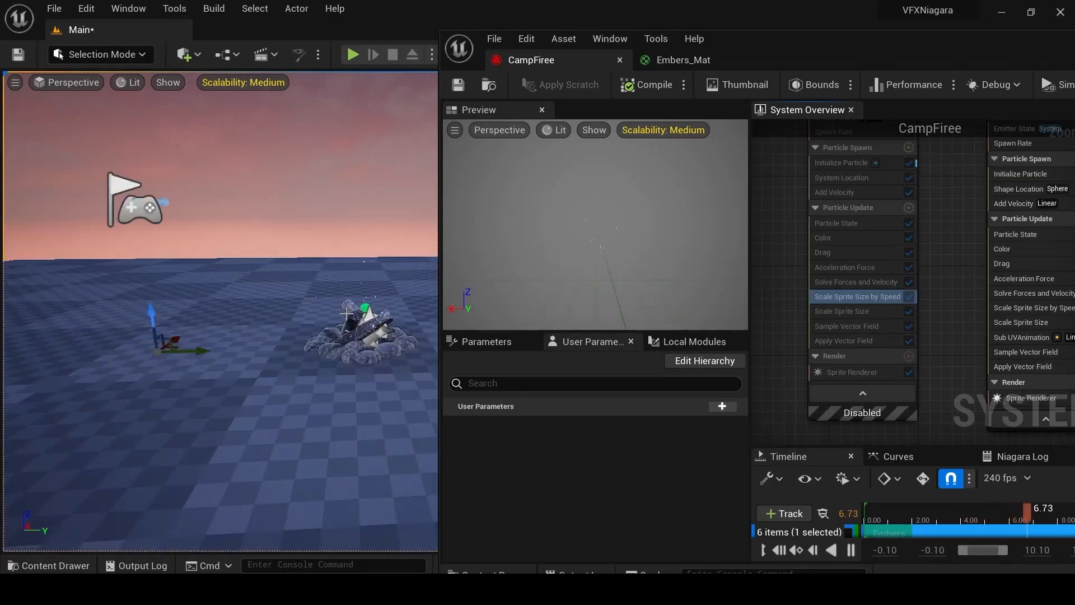
scroll(347, 314, down, 5)
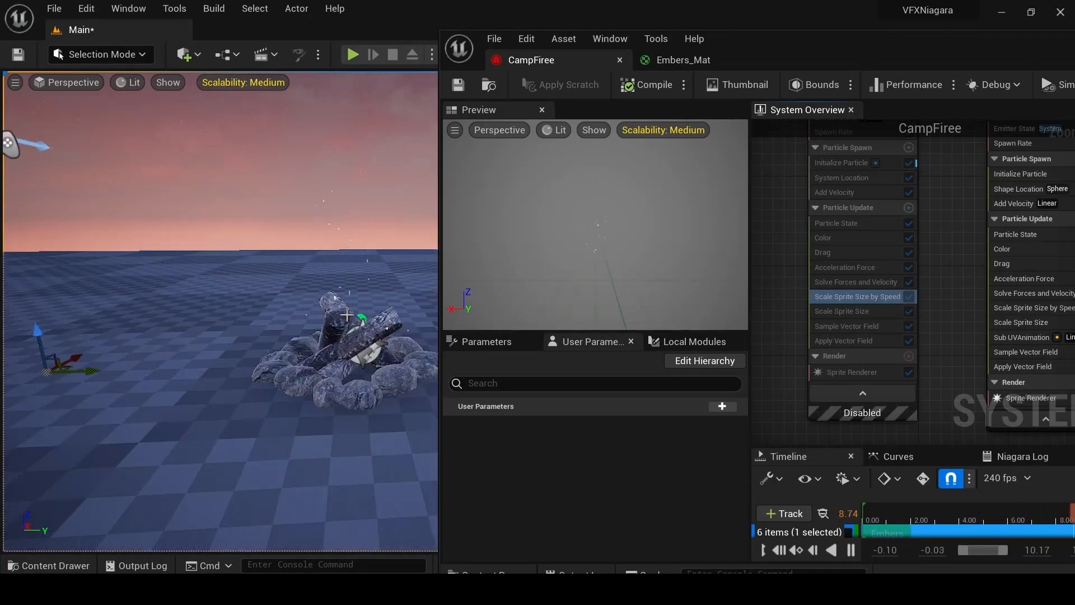
drag(912, 62, 798, 54)
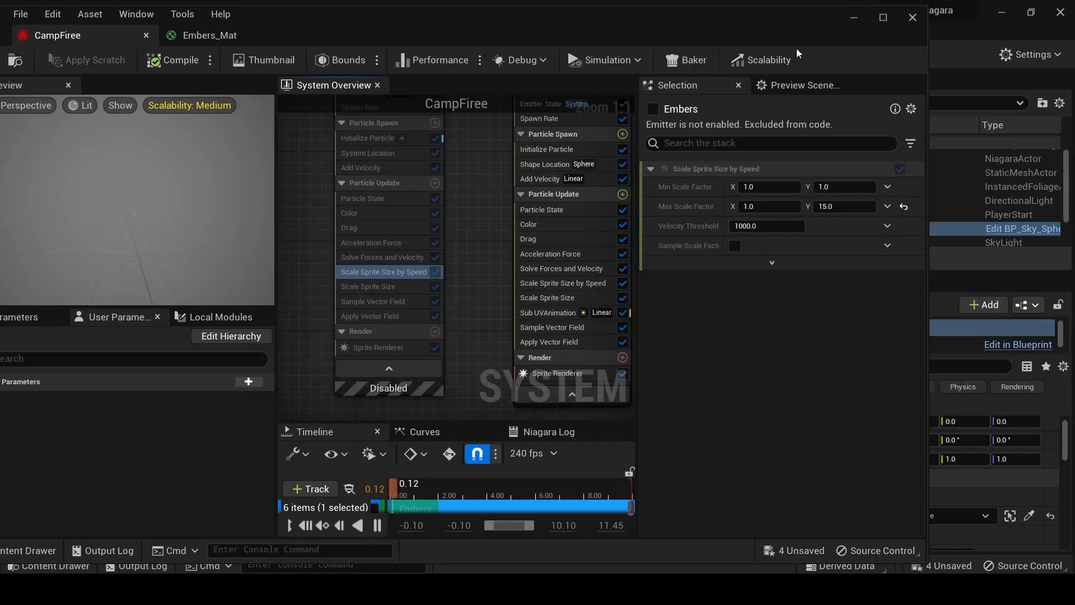
click(879, 20)
Set the minimum Sprite Size in Fire1001's Initialize Particle module to 0.4 in both X and Y.
click(619, 203)
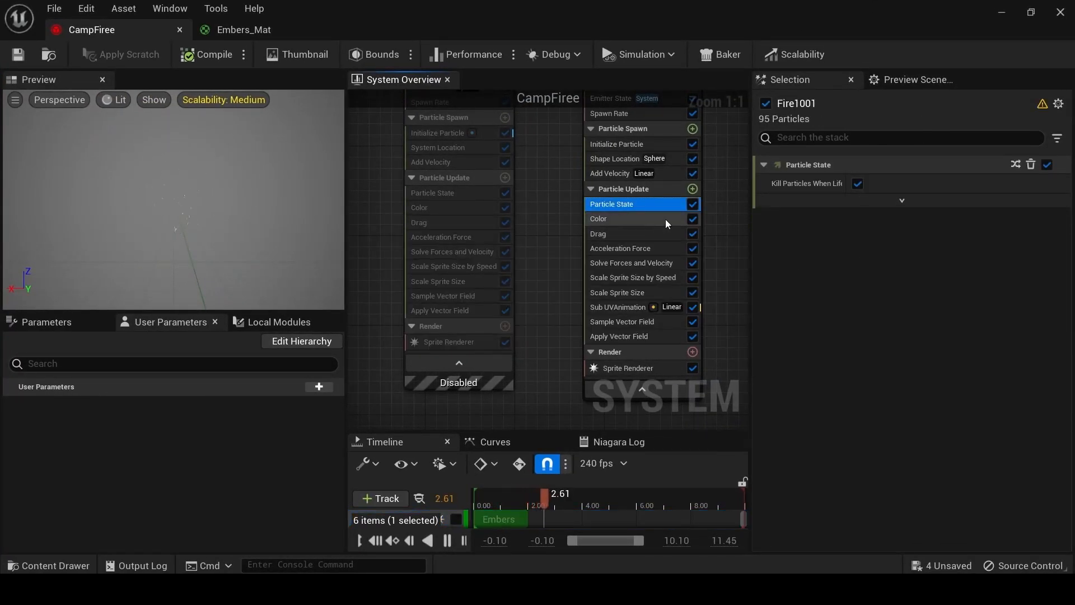
click(625, 146)
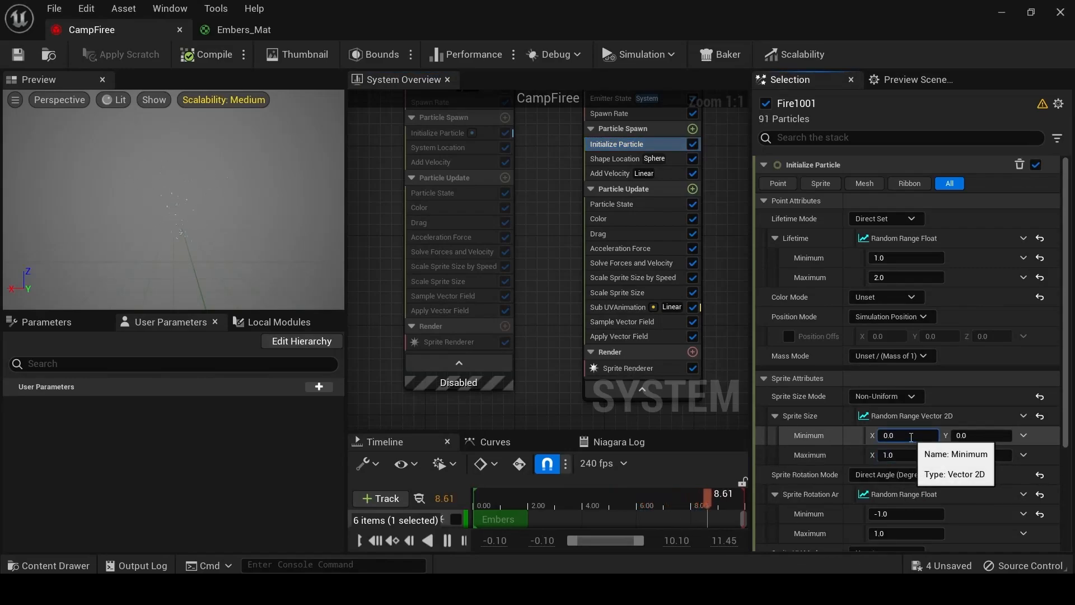
key(BackSpace)
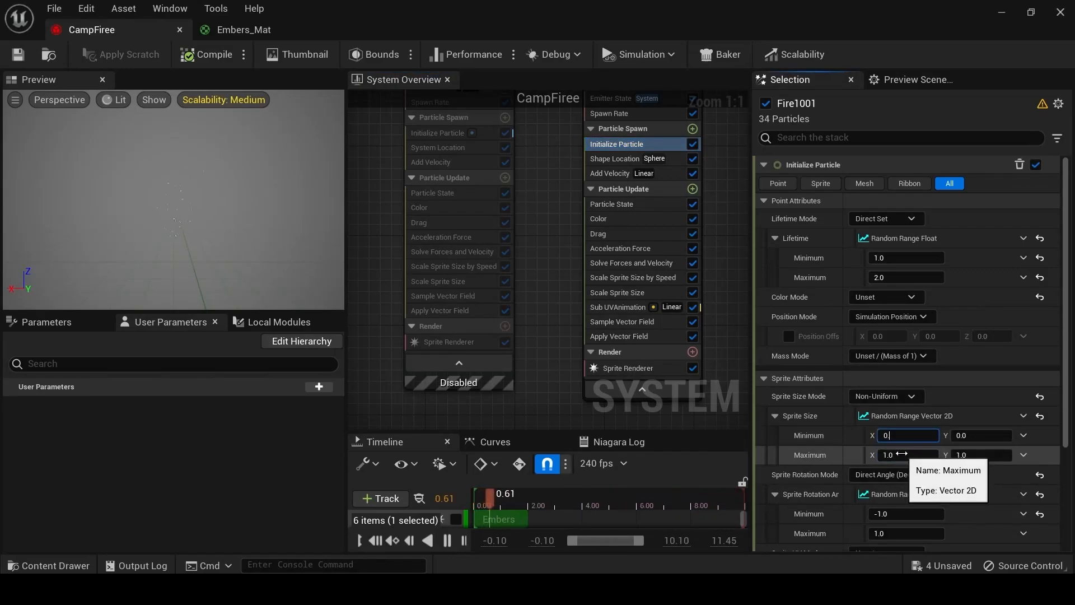
text(.4)
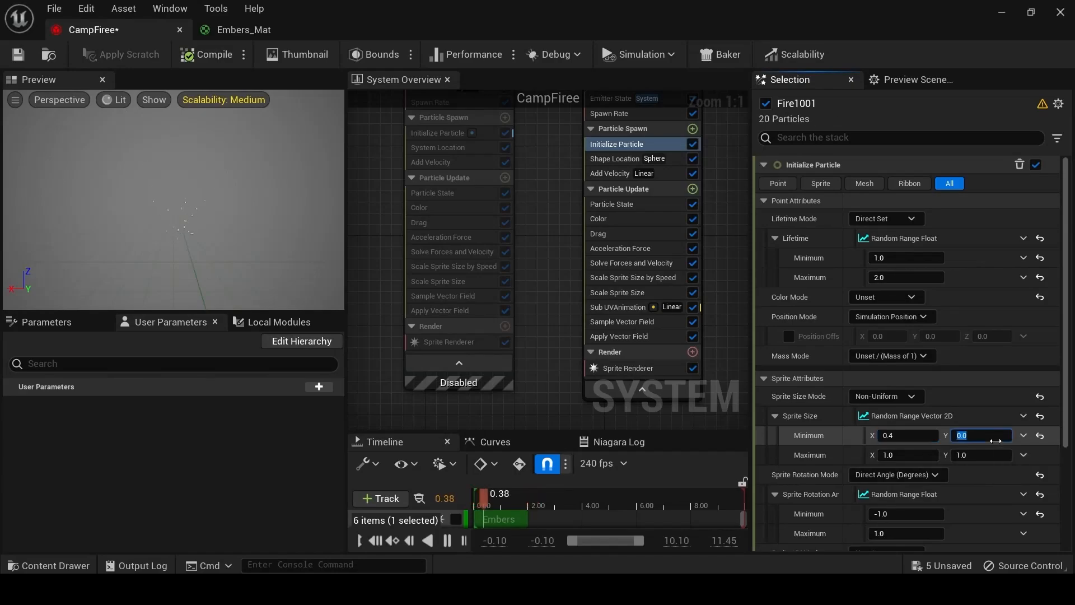
key(Return)
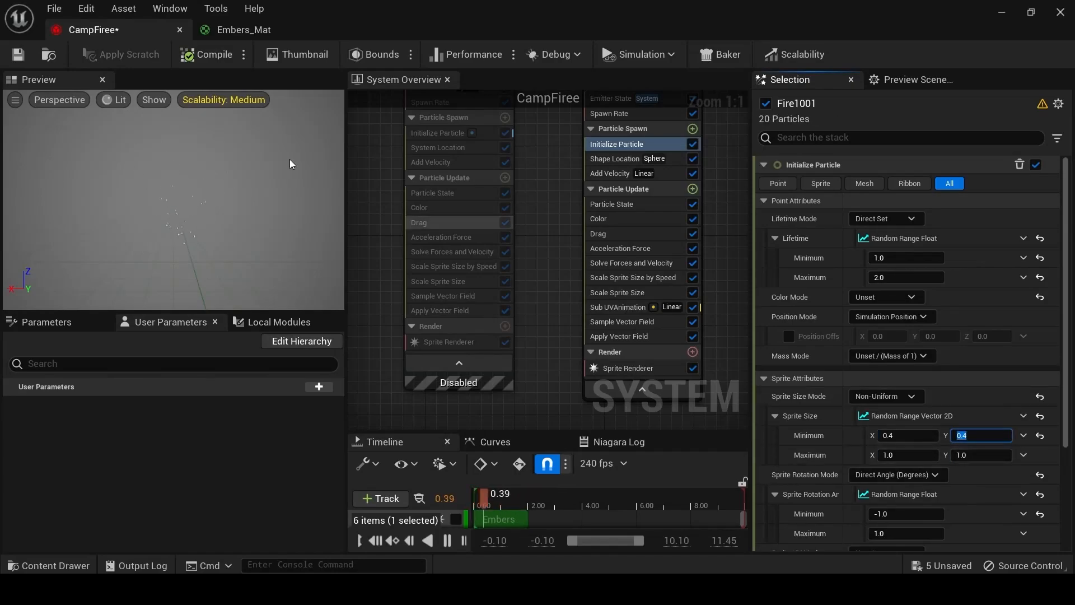
Save the system and examine the resized embers up close beside the logs in the level viewport.
click(17, 56)
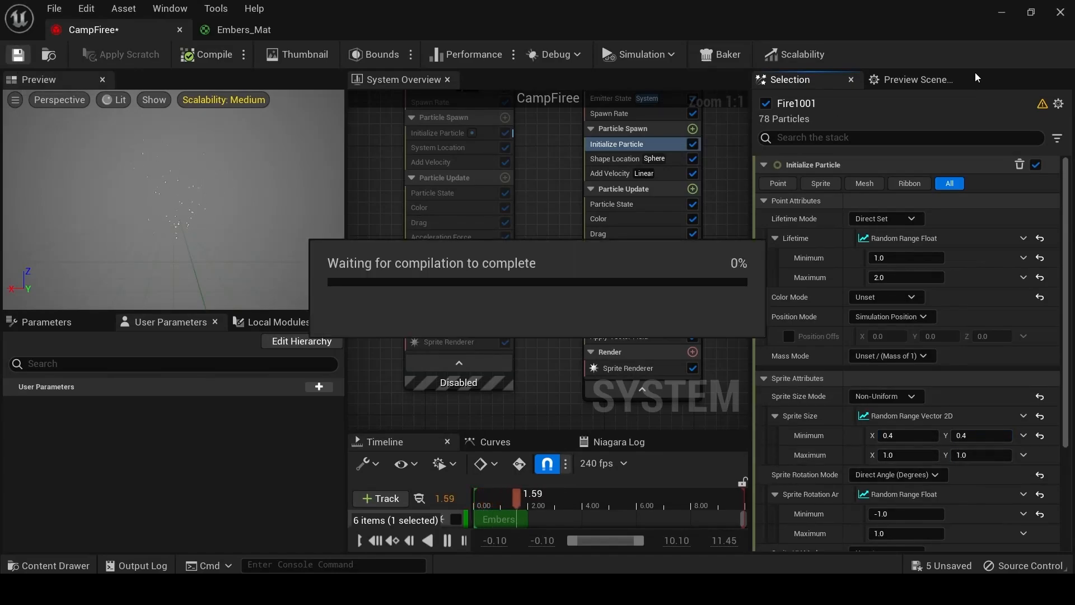
click(1030, 16)
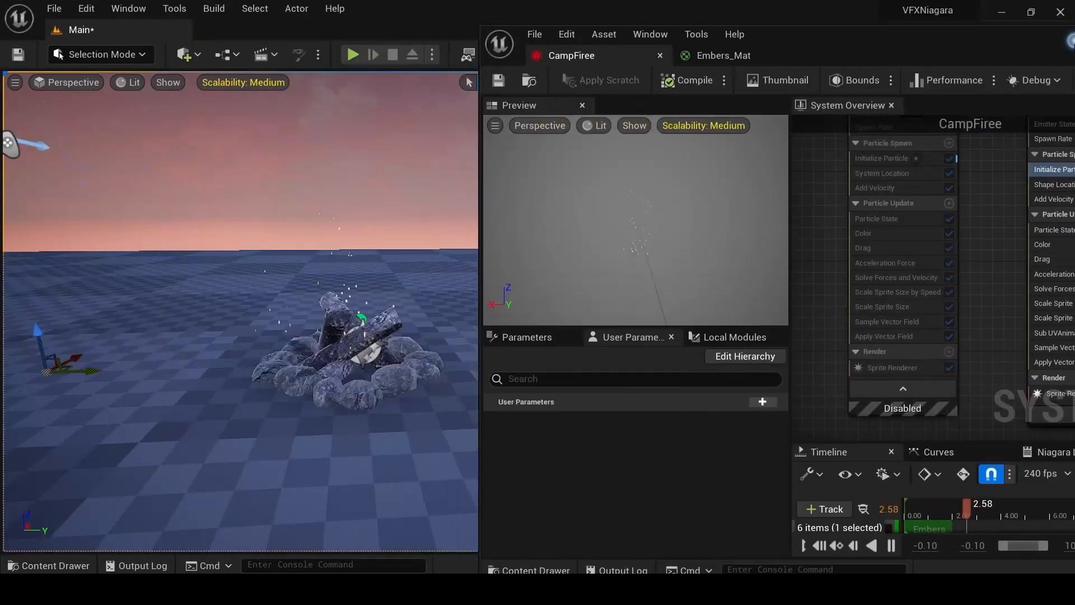
key(super+Right)
click(69, 121)
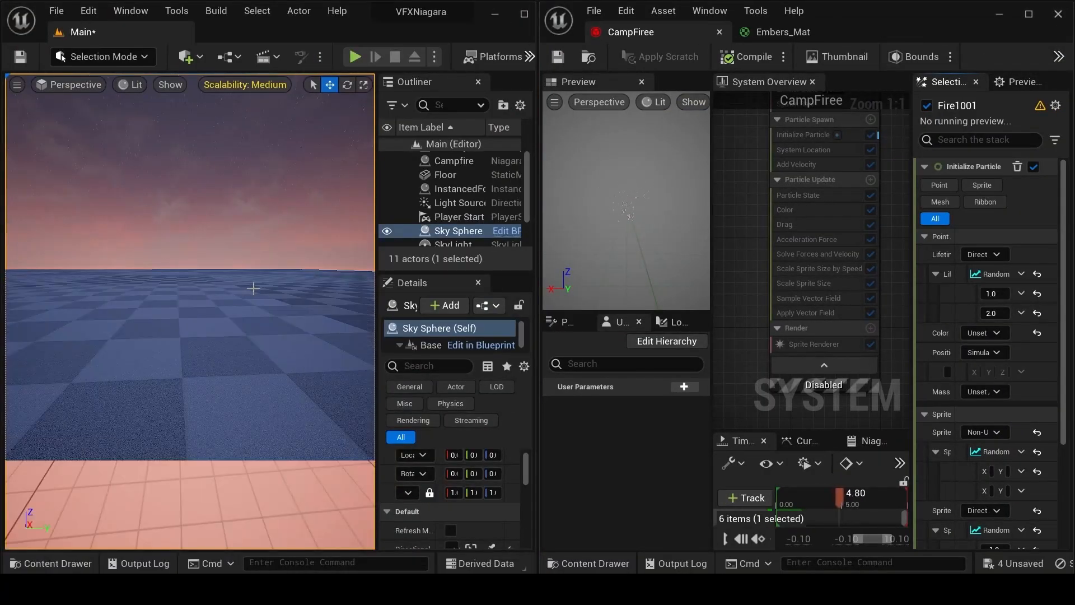
right_drag(253, 288, 253, 287)
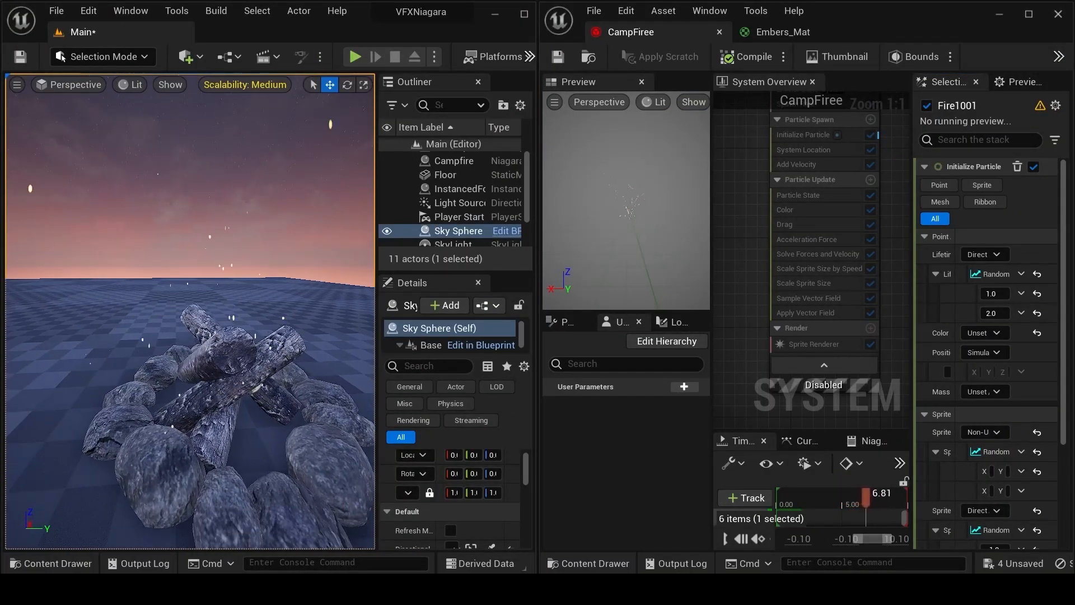
scroll(275, 282, down, 5)
click(1028, 15)
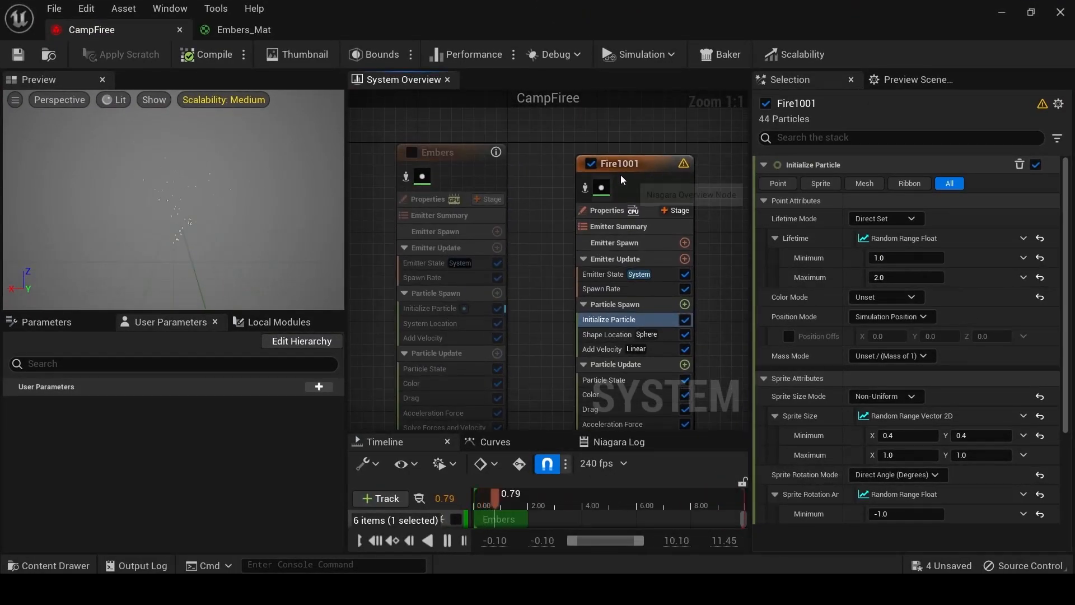
Rename the Fire1001 emitter as Embers001.
right_click(620, 174)
click(679, 394)
text(E)
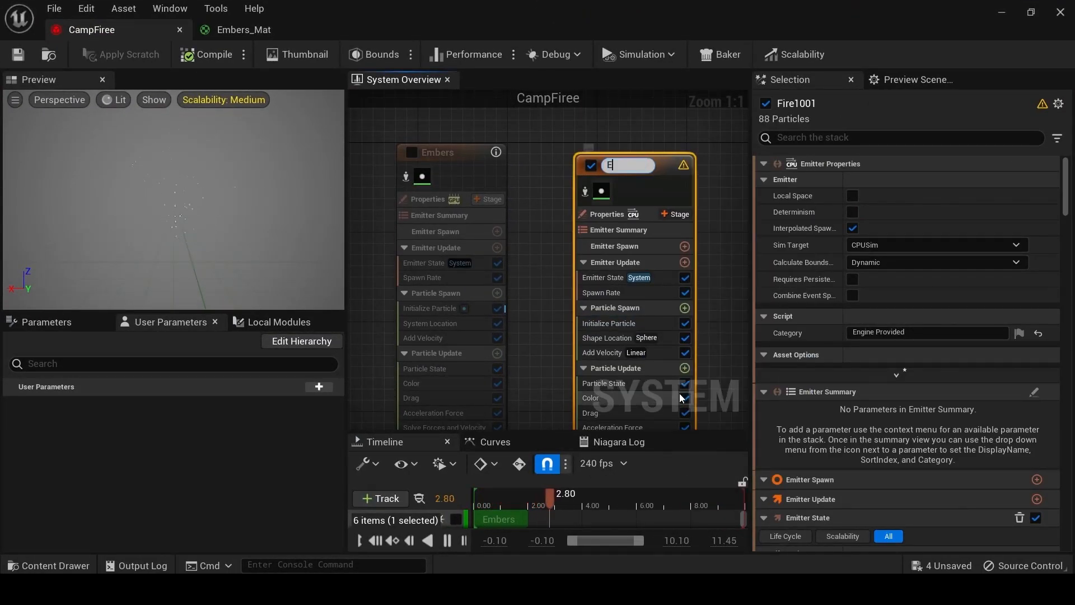
text(mbers001)
key(Return)
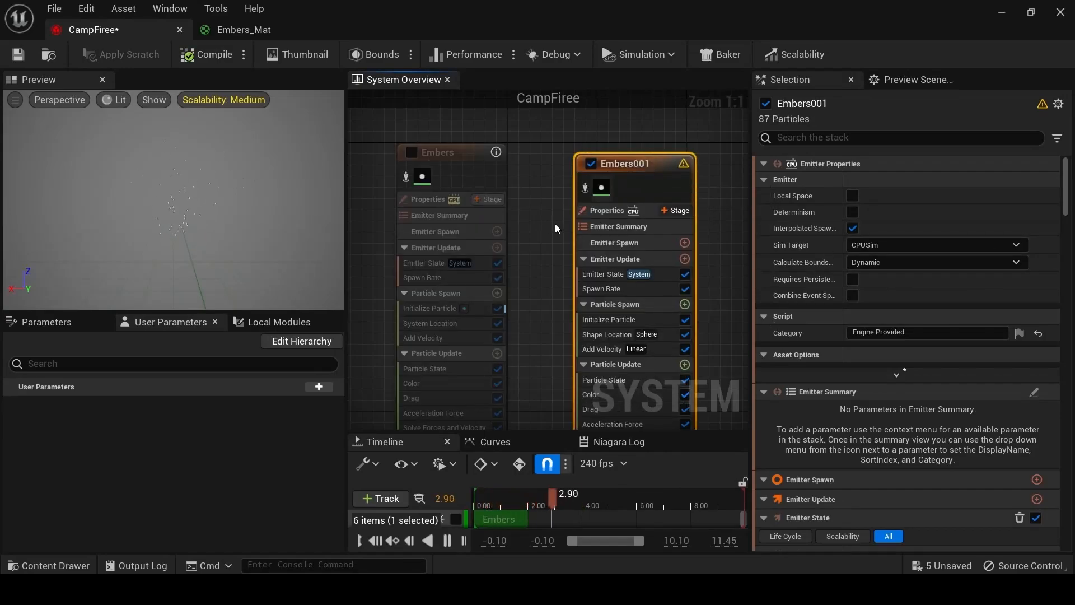
Enable the Fire1 and Smoke1 emitters alongside the embers.
scroll(556, 228, down, 3)
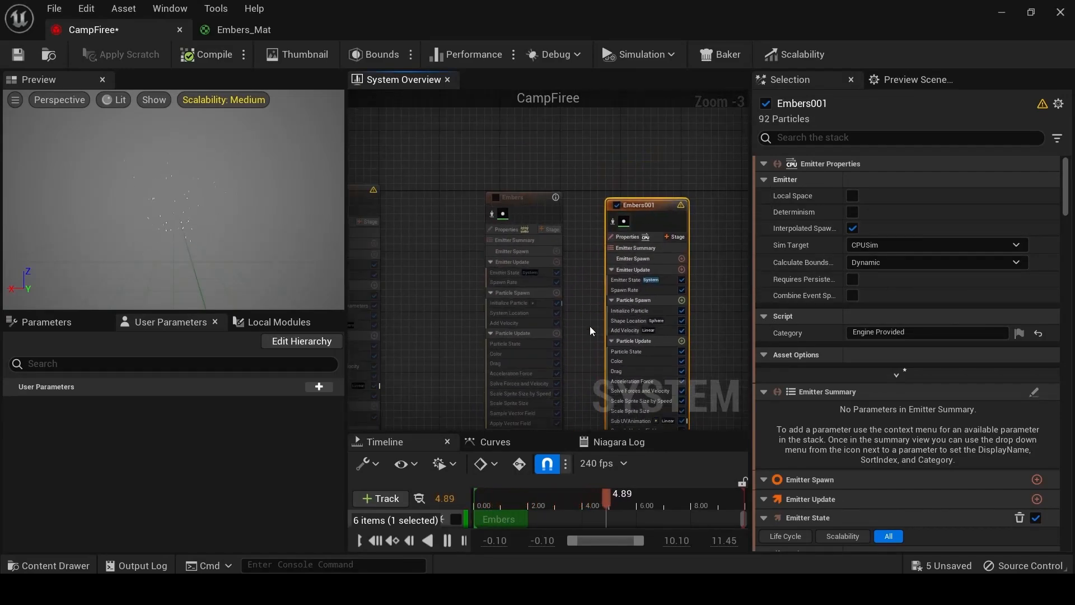
scroll(570, 250, down, 1)
right_drag(479, 261, 642, 216)
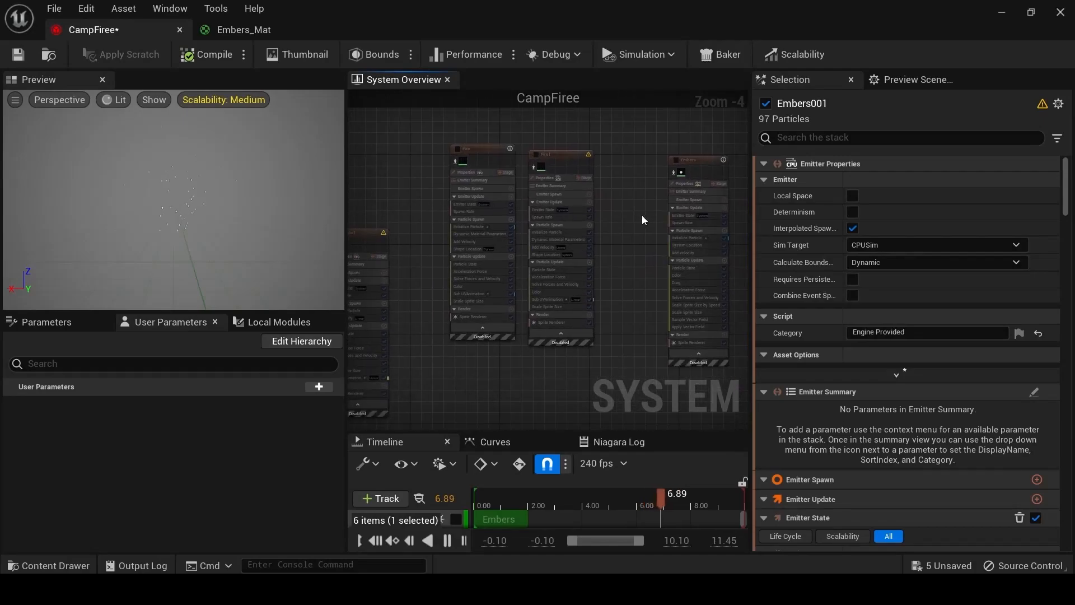
right_drag(425, 239, 546, 201)
scroll(562, 220, up, 1)
click(609, 159)
click(436, 235)
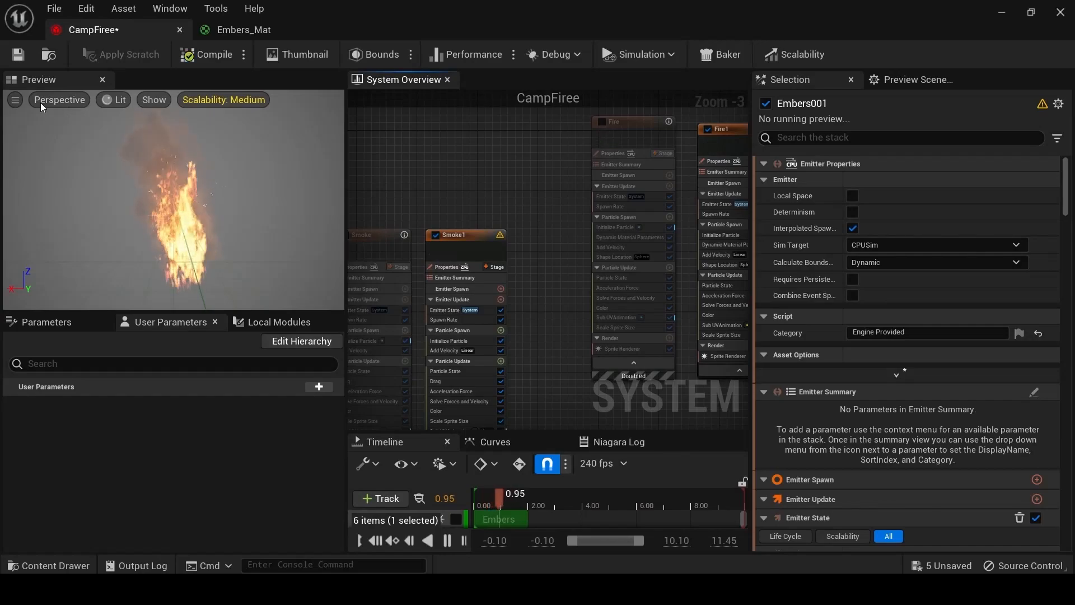
View the combined fire, smoke and embers on the campfire in the full-size level editor.
click(1030, 12)
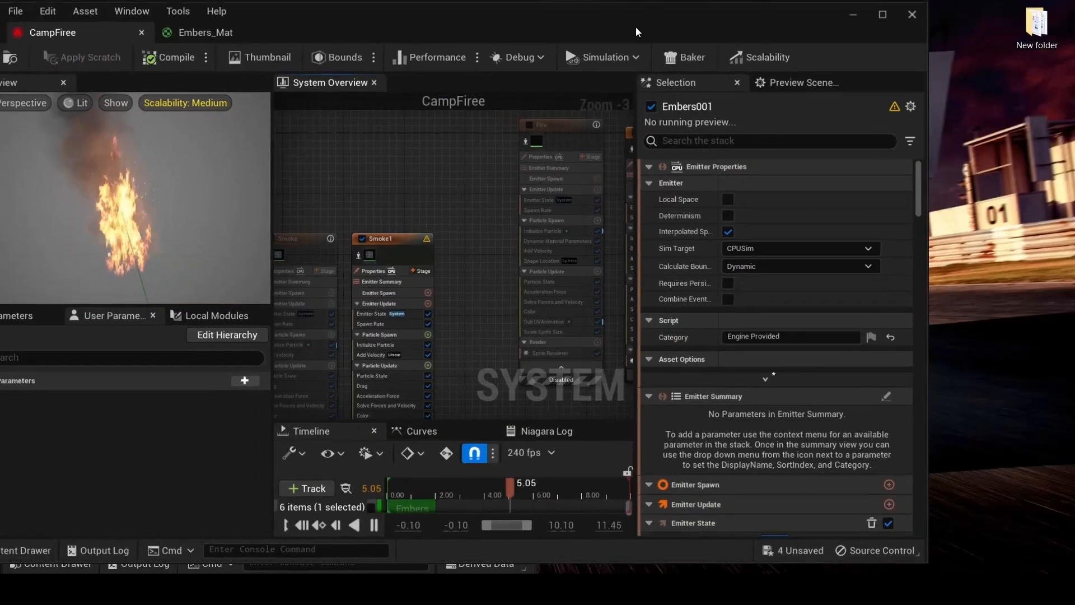
double_click(832, 5)
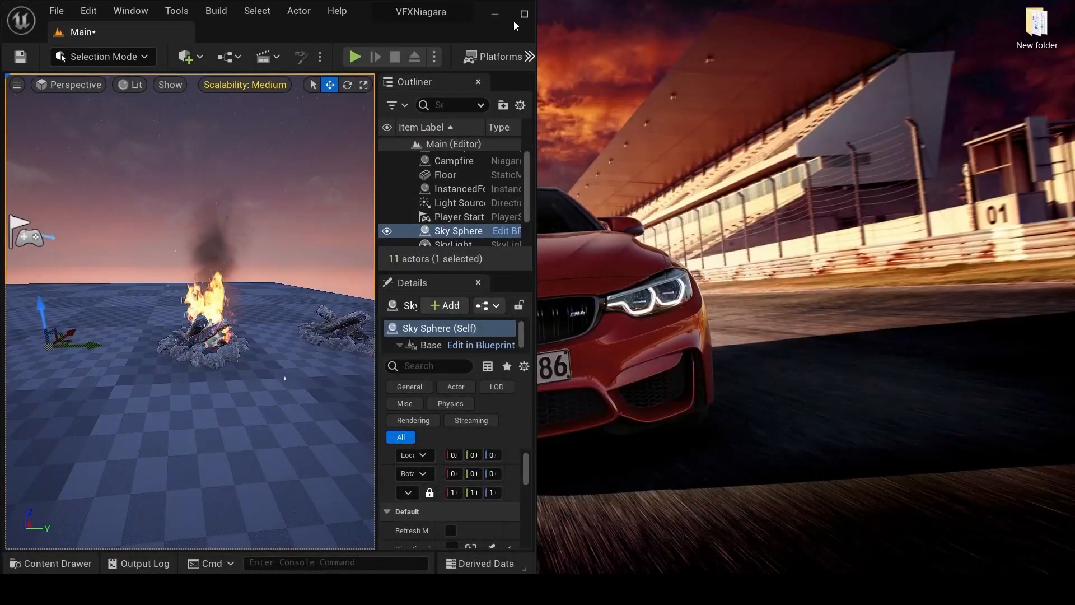
click(514, 22)
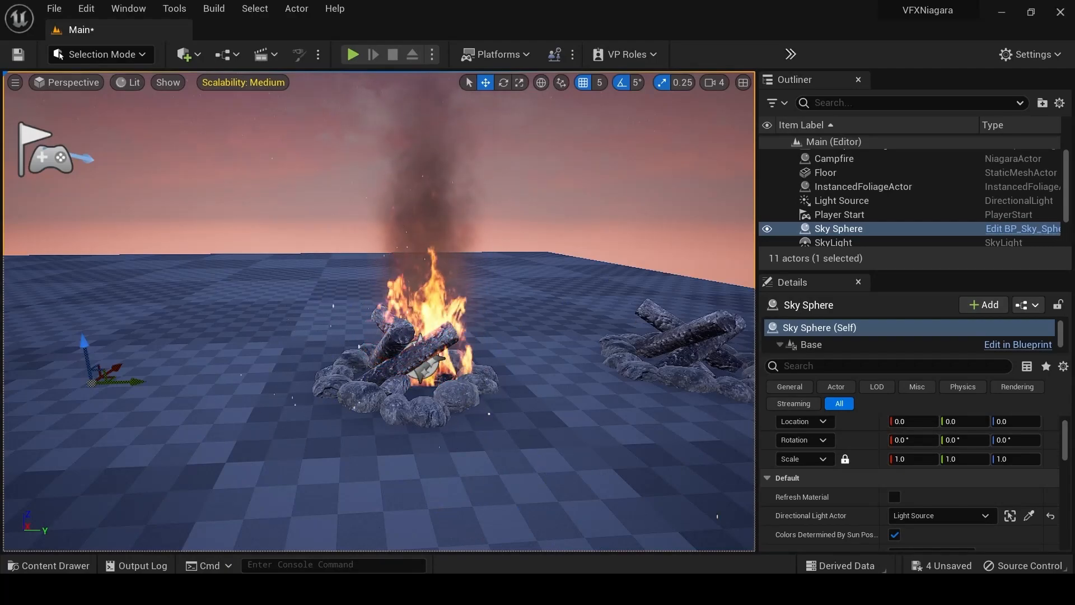
click(397, 552)
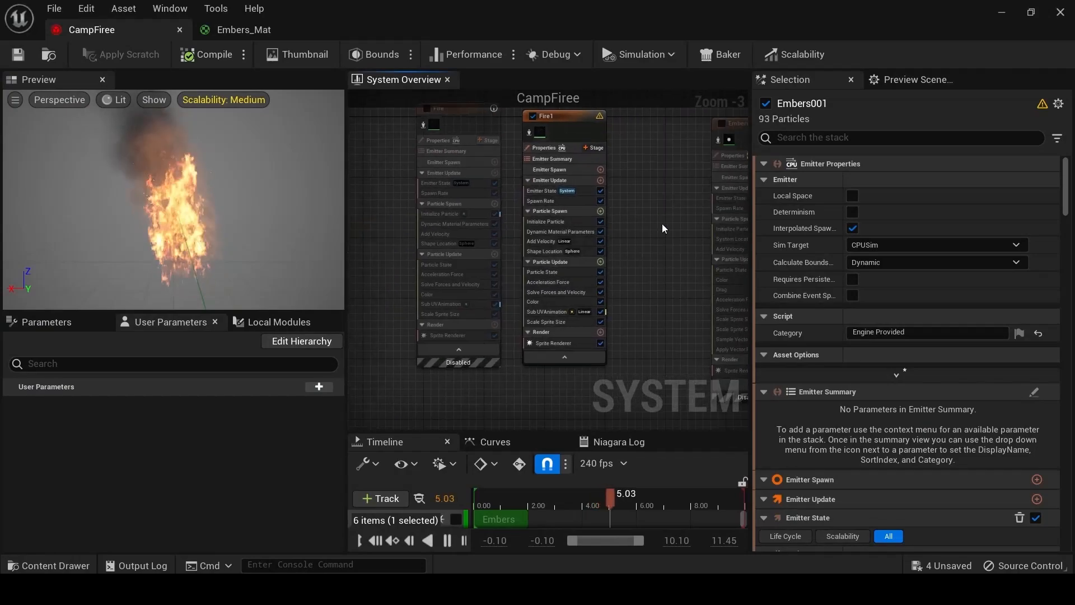
Set the first key of the vector field intensity curve in Embers001's Apply Vector Field module to 50.
scroll(661, 223, up, 2)
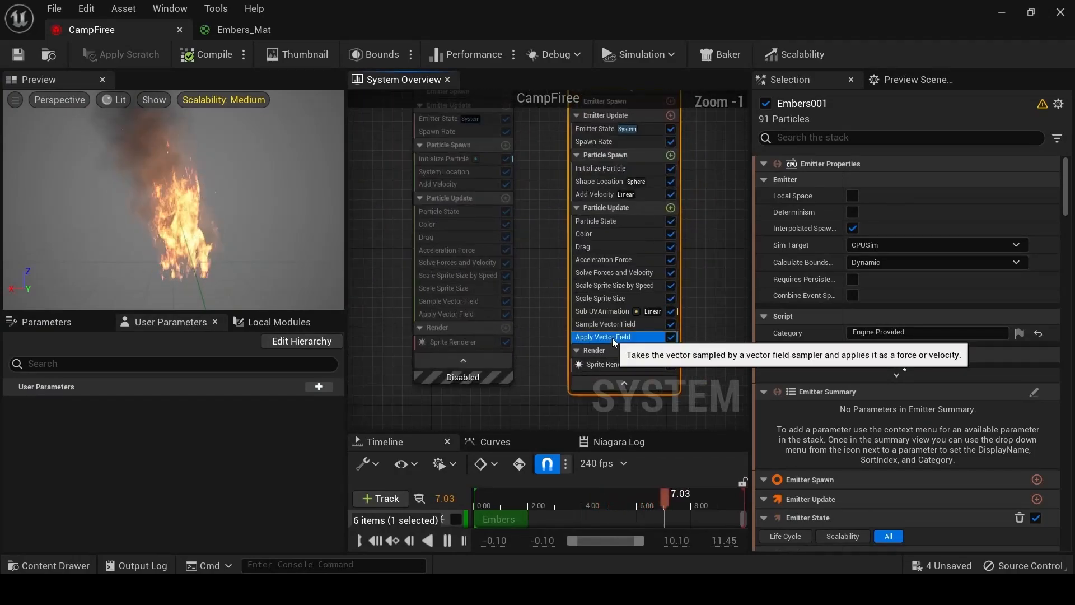
click(612, 338)
click(1032, 363)
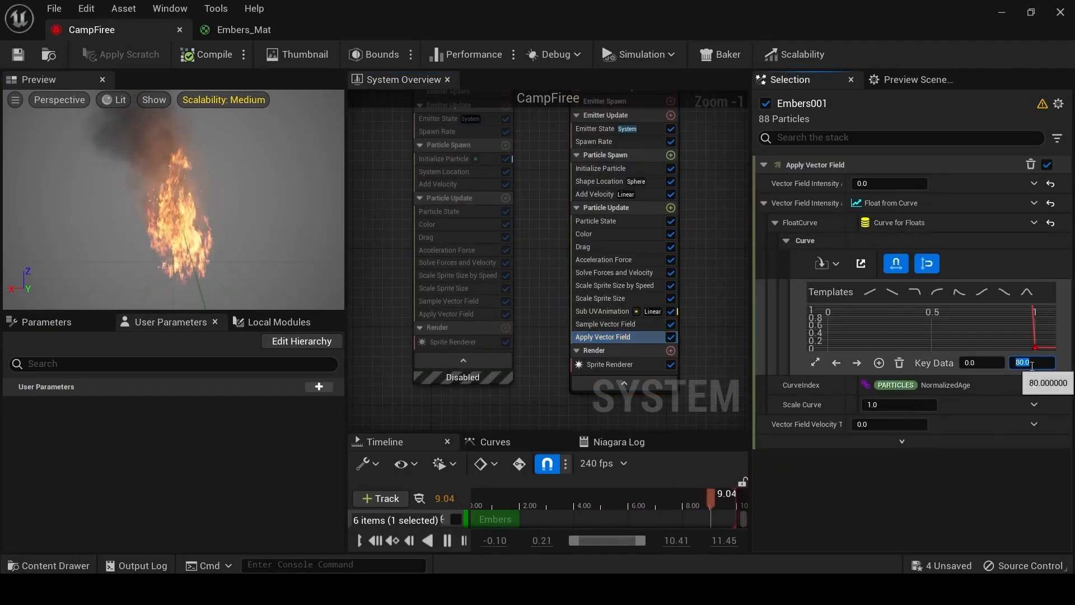
text(50)
key(Return)
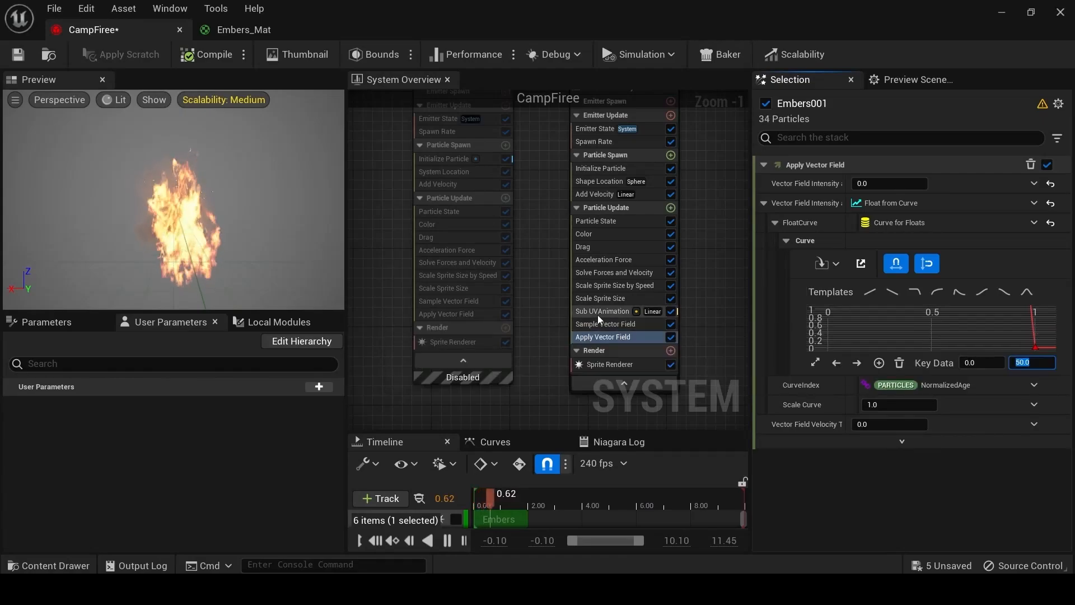
Save the system and check the campfire with the weaker vector field in the level viewport.
click(18, 56)
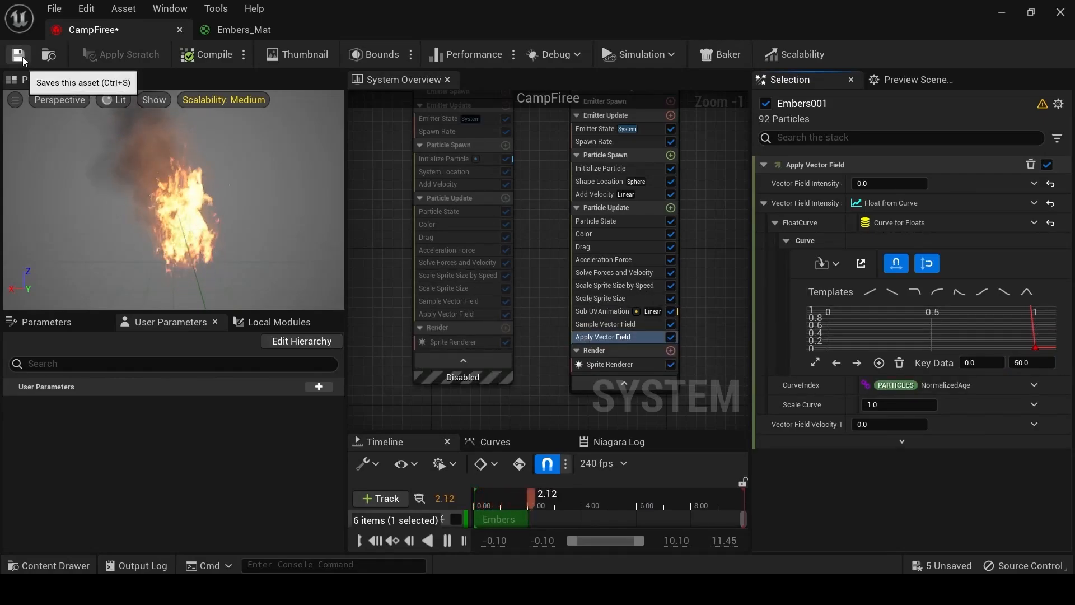
click(1030, 13)
drag(479, 41, 960, 75)
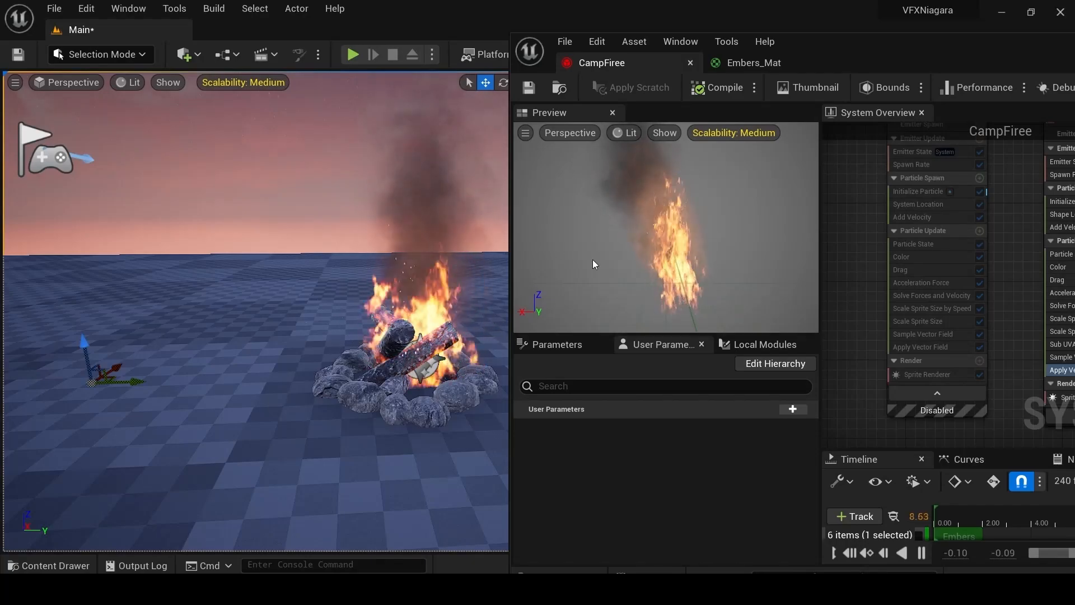
drag(885, 52, 486, 52)
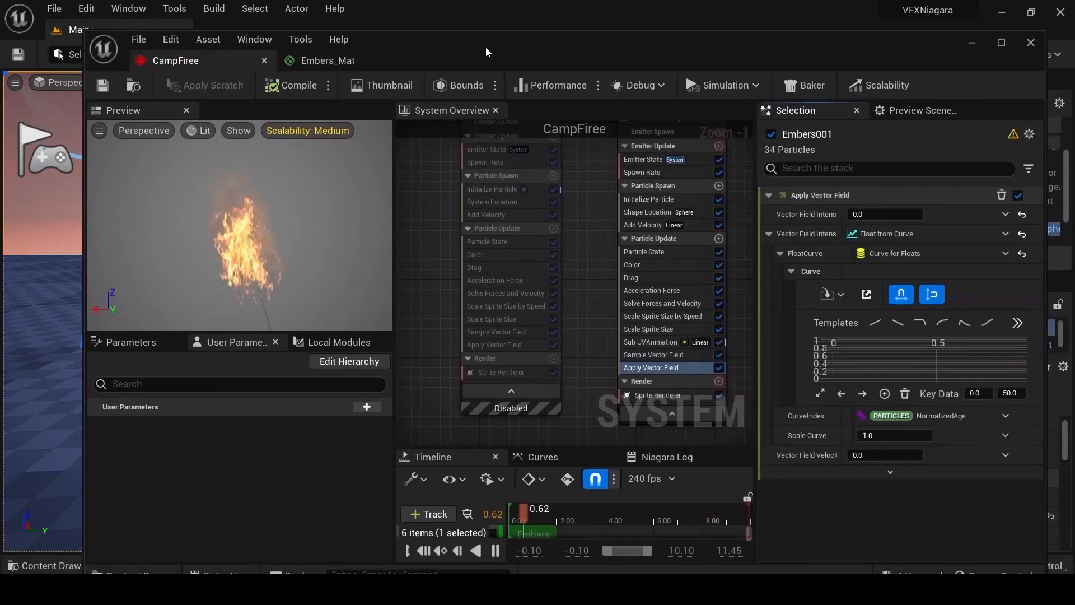
click(1002, 45)
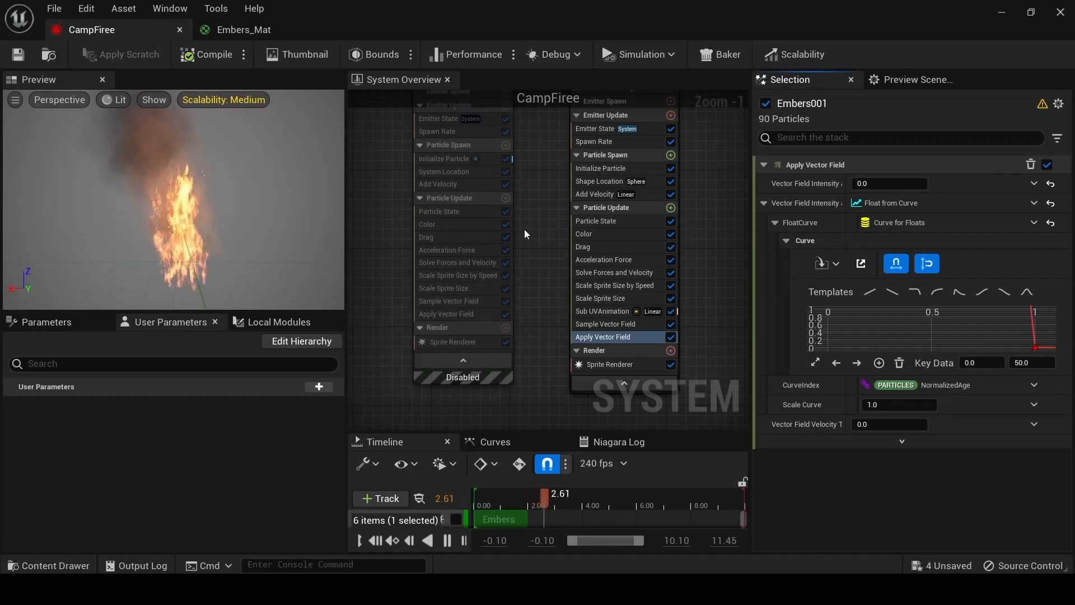
Move the disabled Light emitter node up beside the Embers001 emitter in the system overview.
right_drag(524, 229, 500, 358)
scroll(522, 303, down, 1)
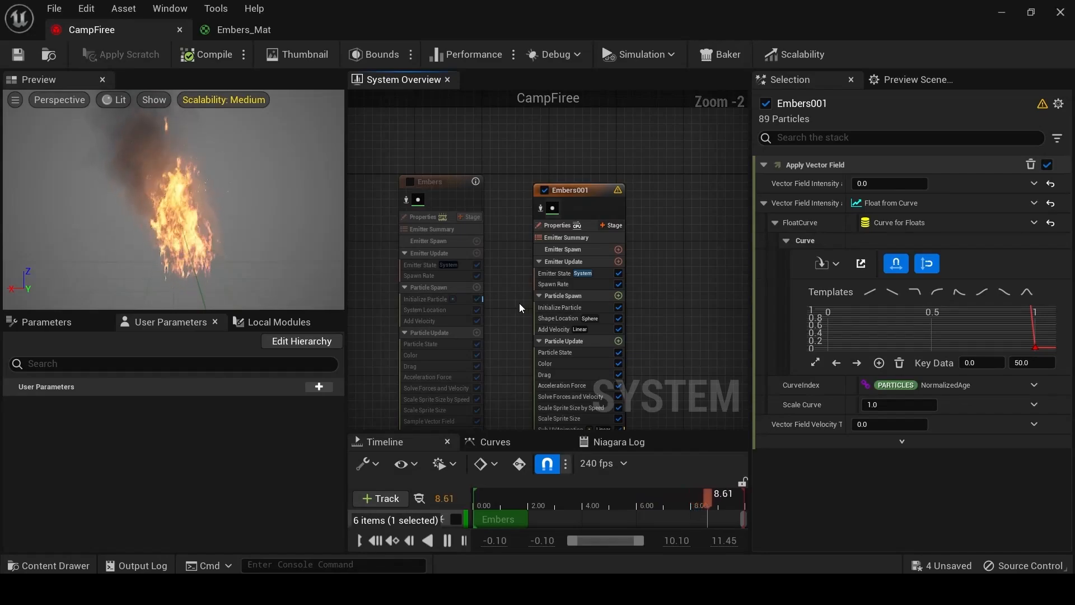
right_drag(516, 310, 602, 275)
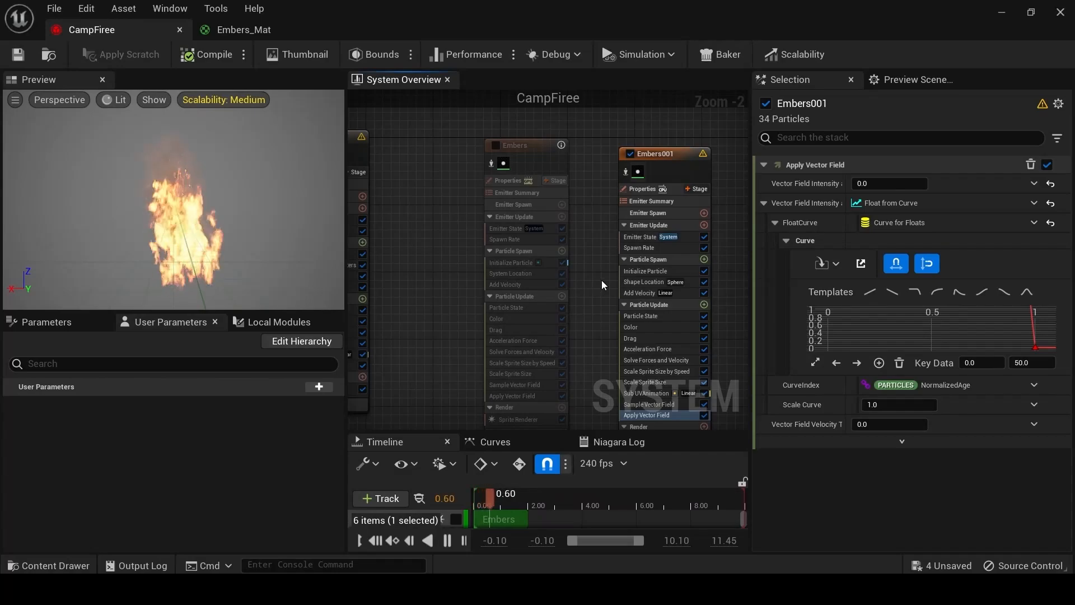
scroll(600, 284, down, 3)
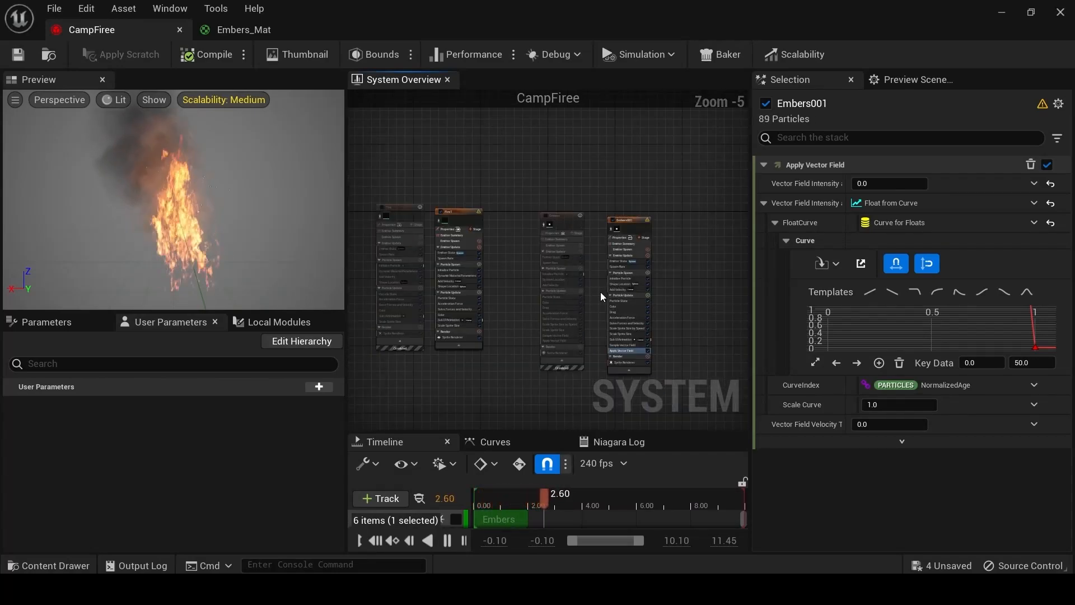
scroll(602, 294, up, 2)
right_drag(582, 304, 387, 175)
mouse_move(552, 348)
right_down()
mouse_move(571, 287)
mouse_move(595, 321)
mouse_move(563, 340)
right_up()
scroll(571, 287, down, 4)
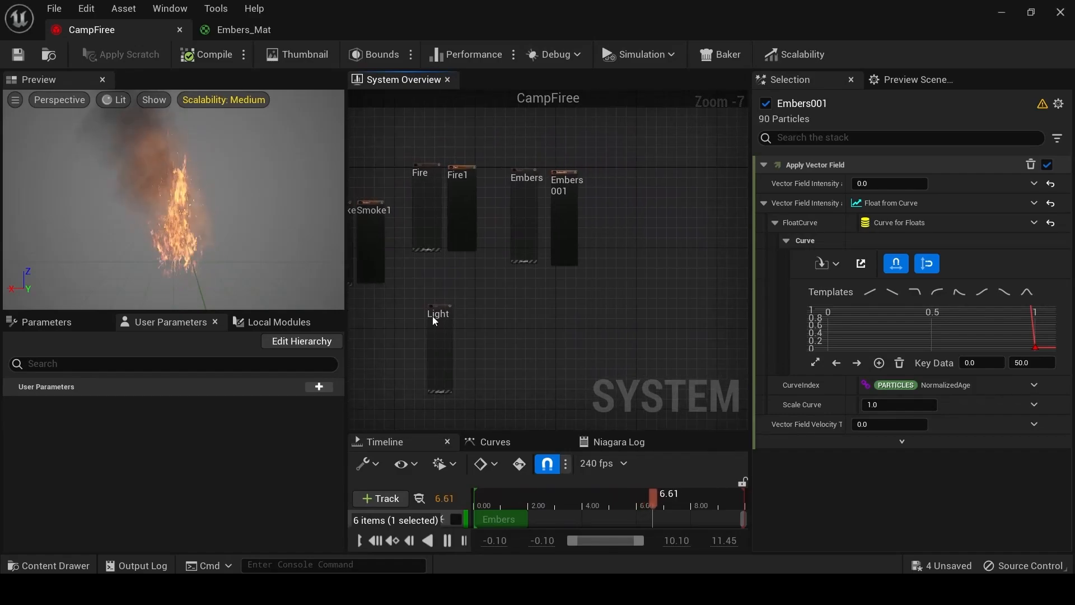
drag(435, 311, 633, 182)
scroll(642, 175, up, 4)
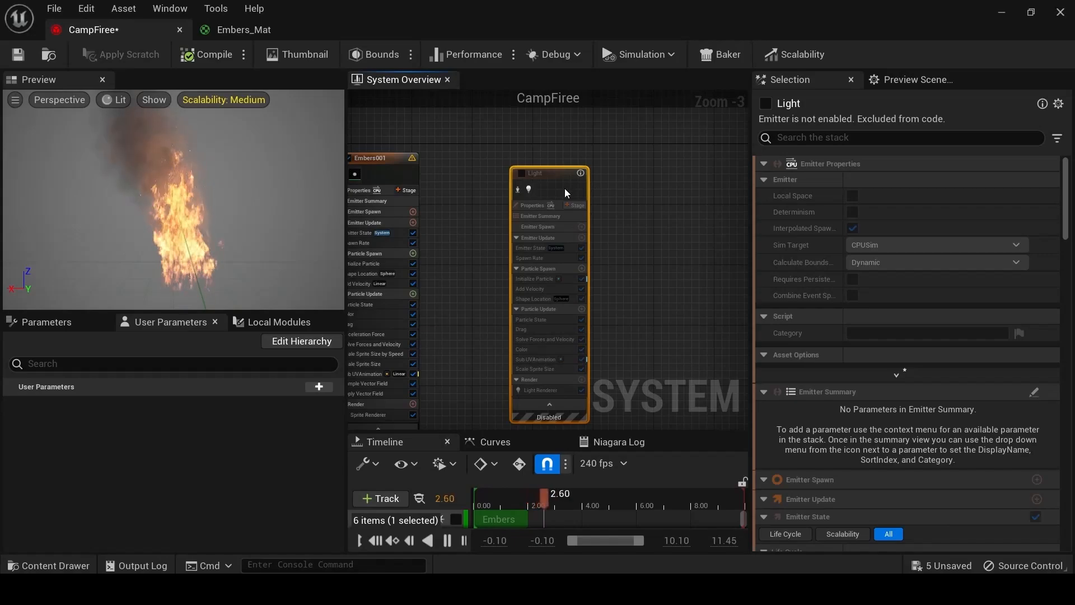
drag(553, 180, 543, 179)
scroll(549, 208, up, 2)
key(F2)
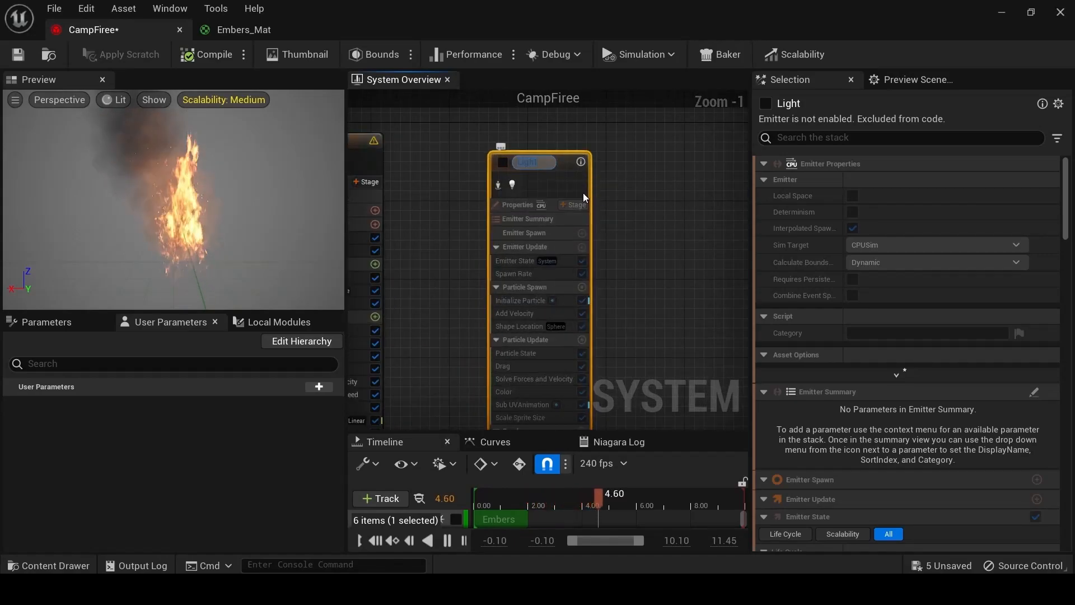
click(626, 180)
click(536, 167)
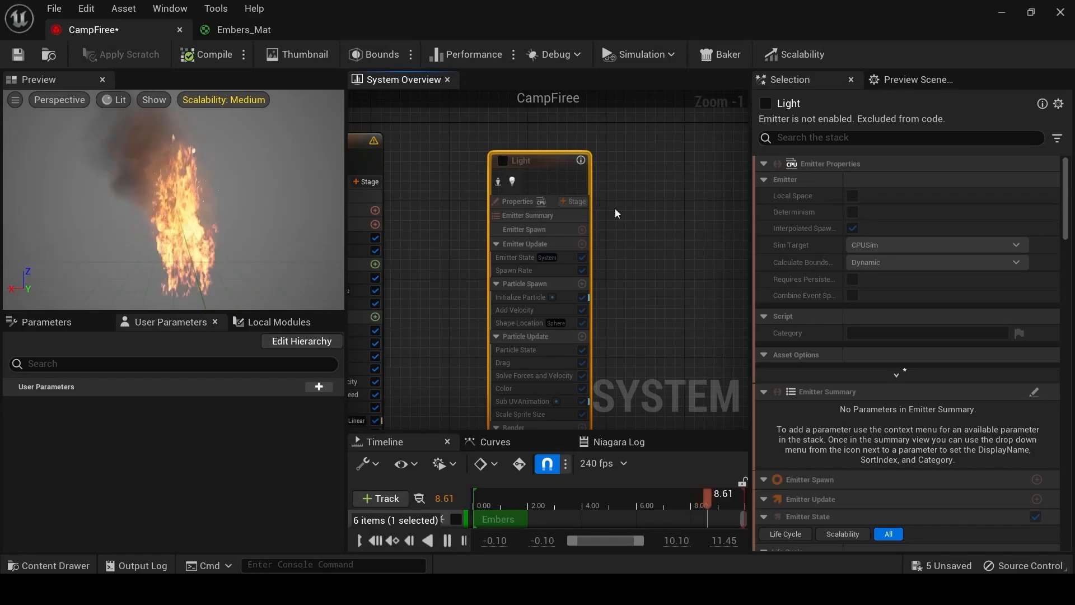
Add a new emitter from the Empty template next to the Light emitter.
right_click(637, 200)
click(667, 223)
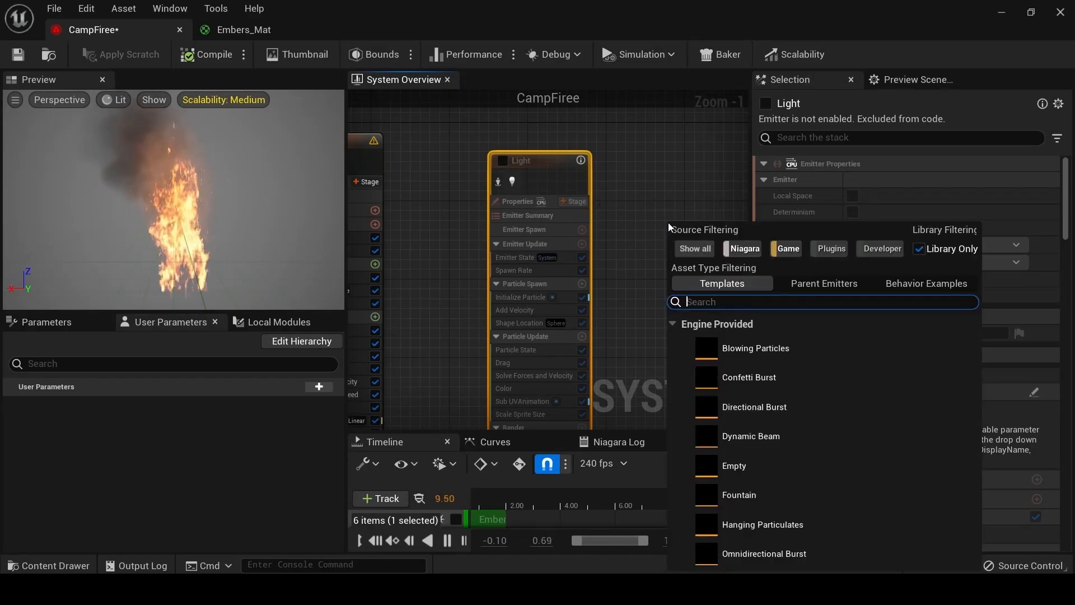
click(770, 469)
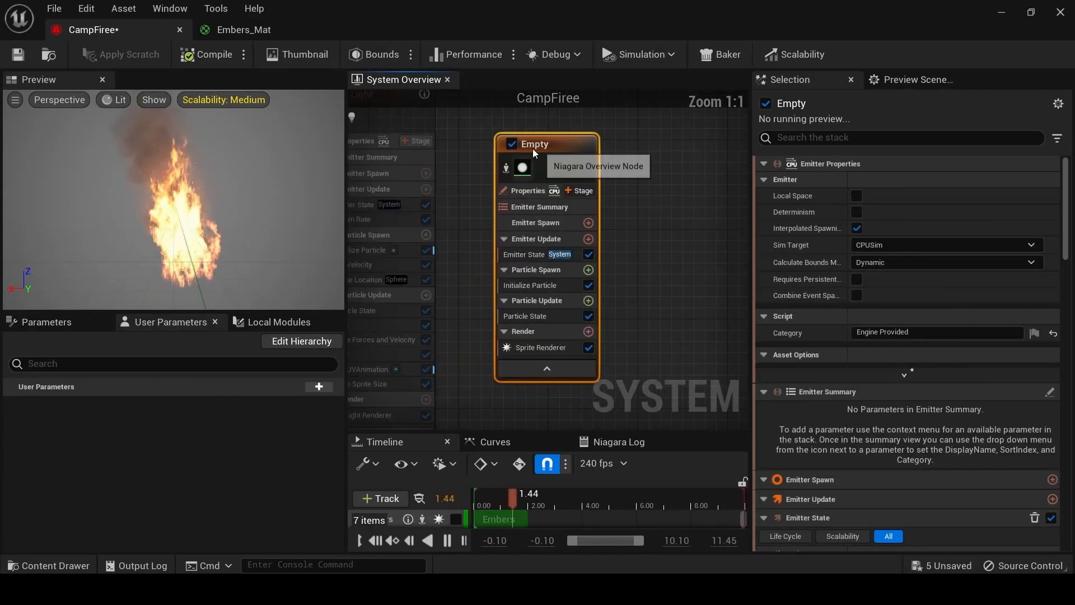
Enable the Light emitter and view its effect on the campfire in the level viewport.
right_drag(456, 138, 584, 185)
click(467, 139)
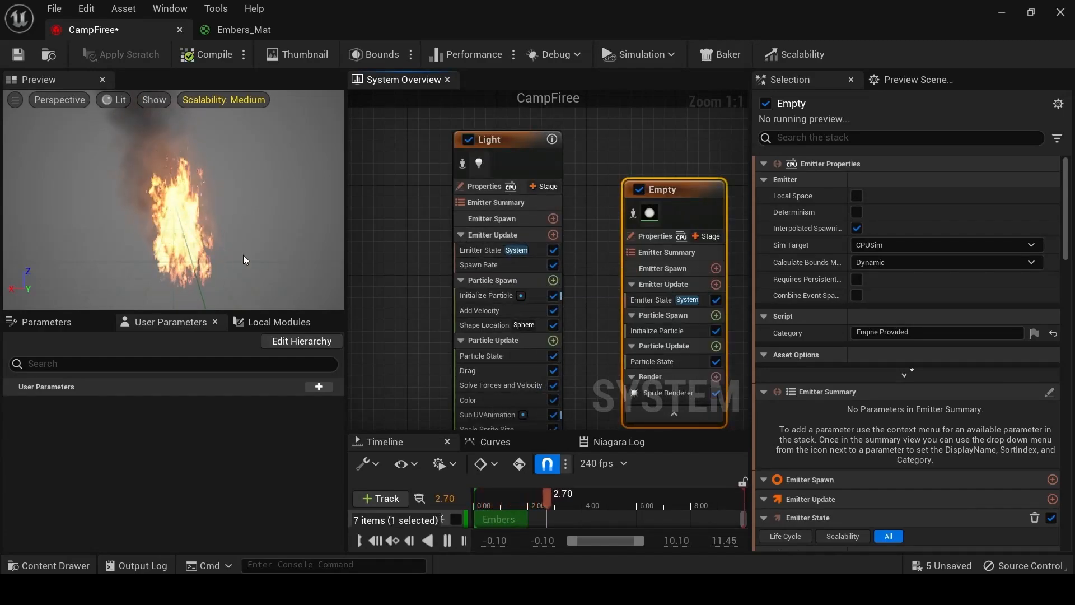
drag(355, 29, 813, 79)
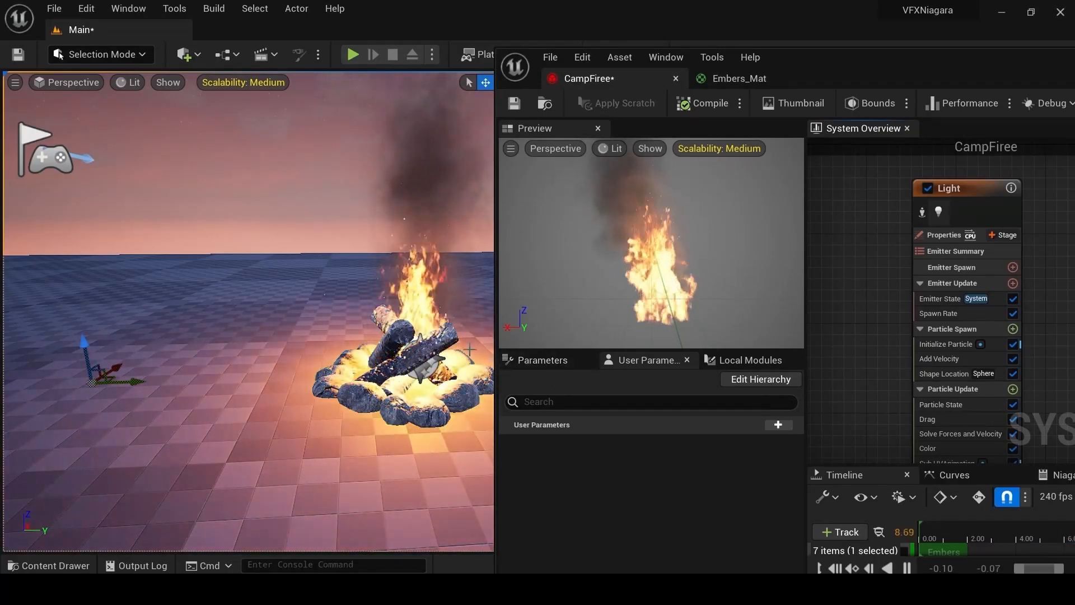
drag(935, 70, 825, 42)
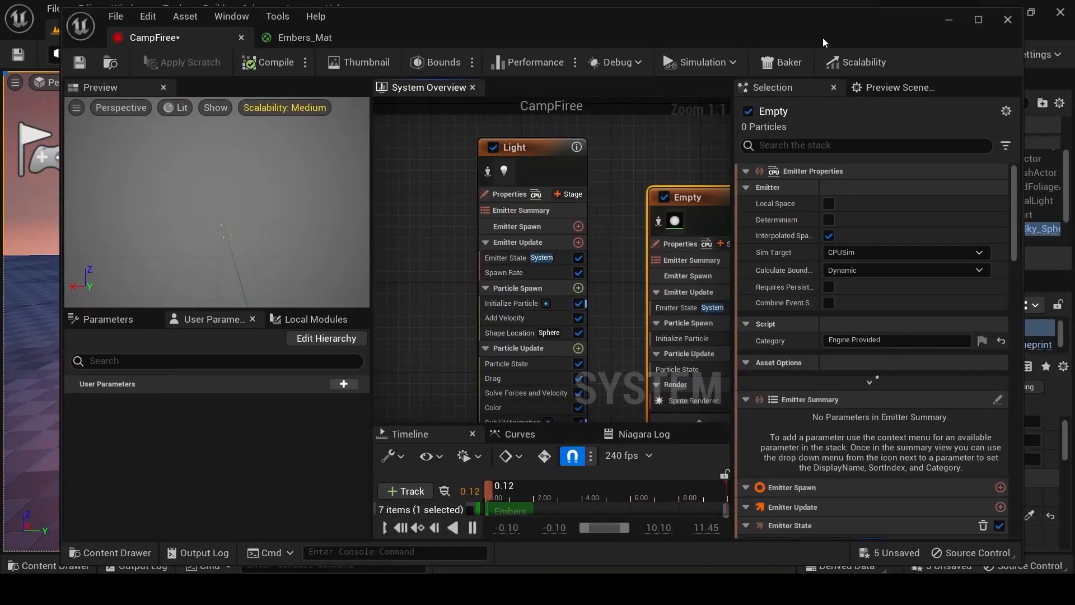
click(978, 21)
Replace the Sprite Renderer in the Empty emitter with a Light Renderer.
right_drag(560, 181, 577, 106)
click(633, 343)
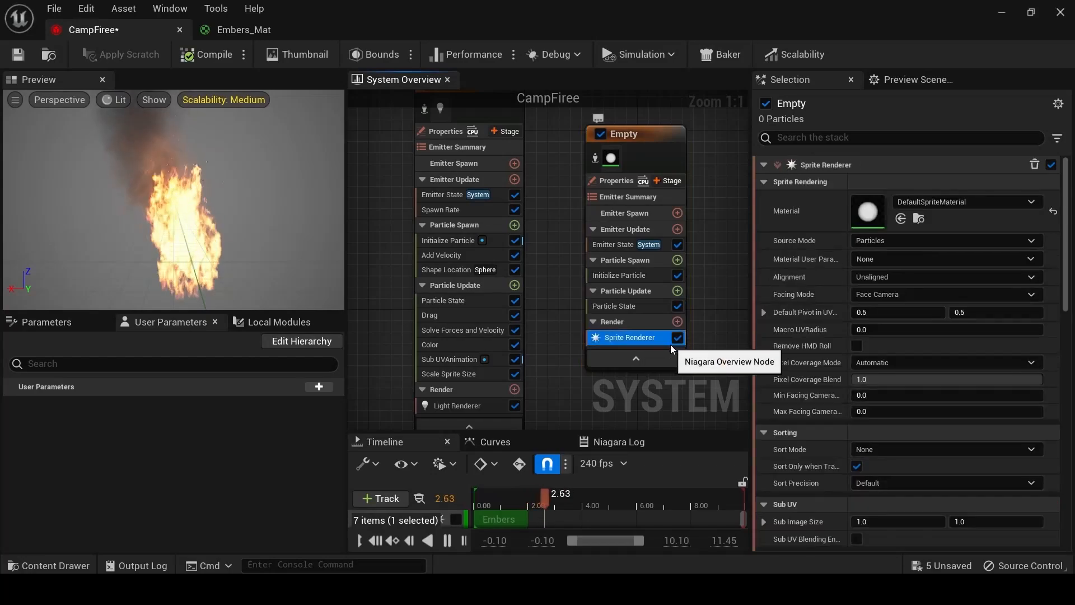
click(678, 337)
click(678, 321)
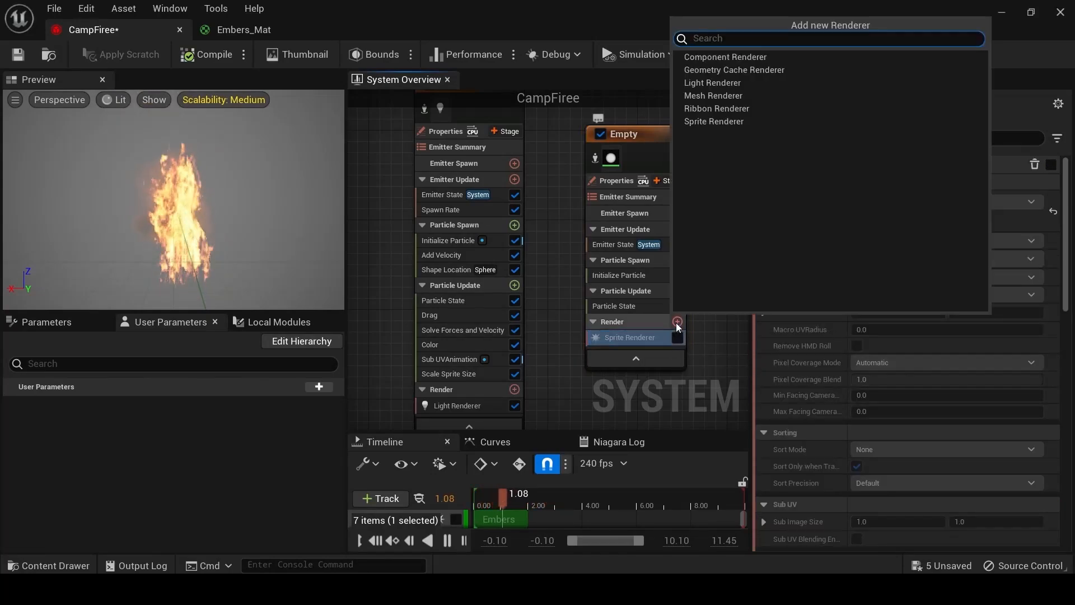
click(712, 83)
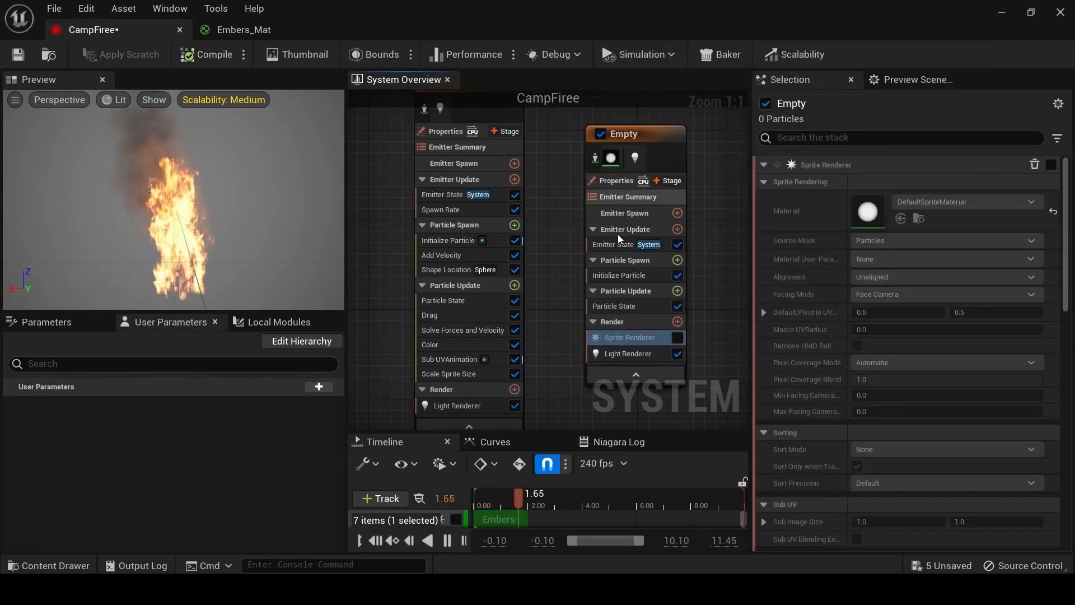
key(Delete)
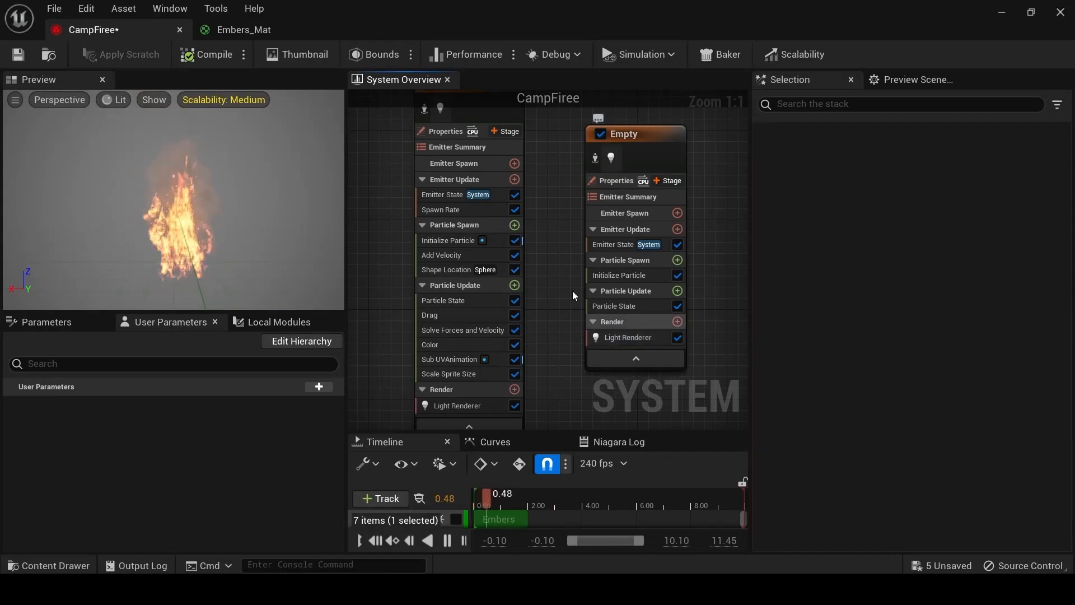
Place the Empty emitter node beside the Light emitter and compare their Emitter State settings.
drag(658, 162, 619, 129)
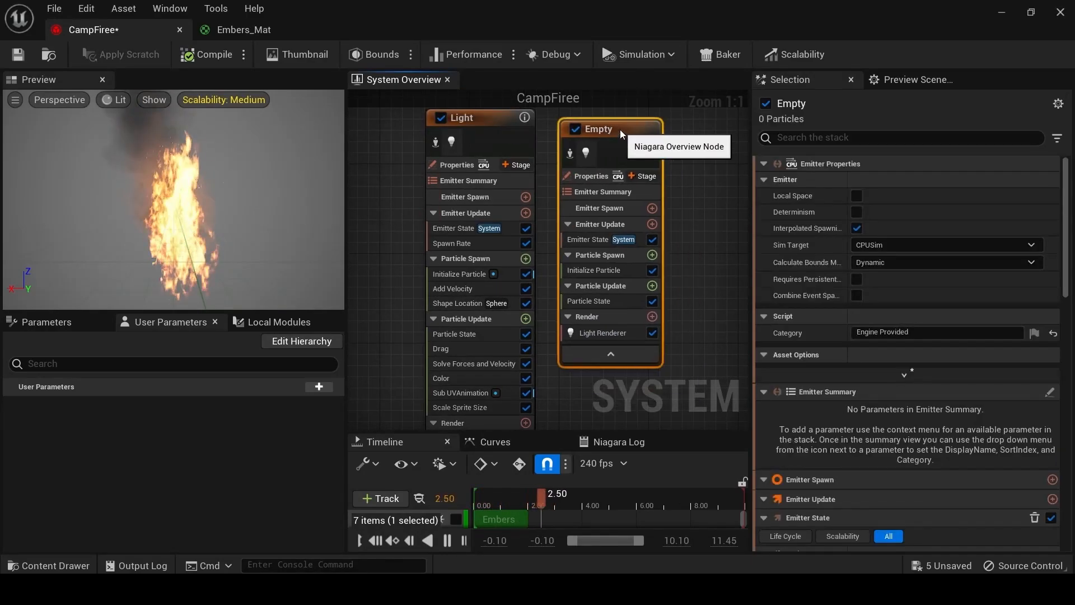
mouse_move(547, 303)
right_down()
mouse_move(581, 261)
mouse_move(559, 333)
mouse_move(547, 295)
right_up()
click(451, 220)
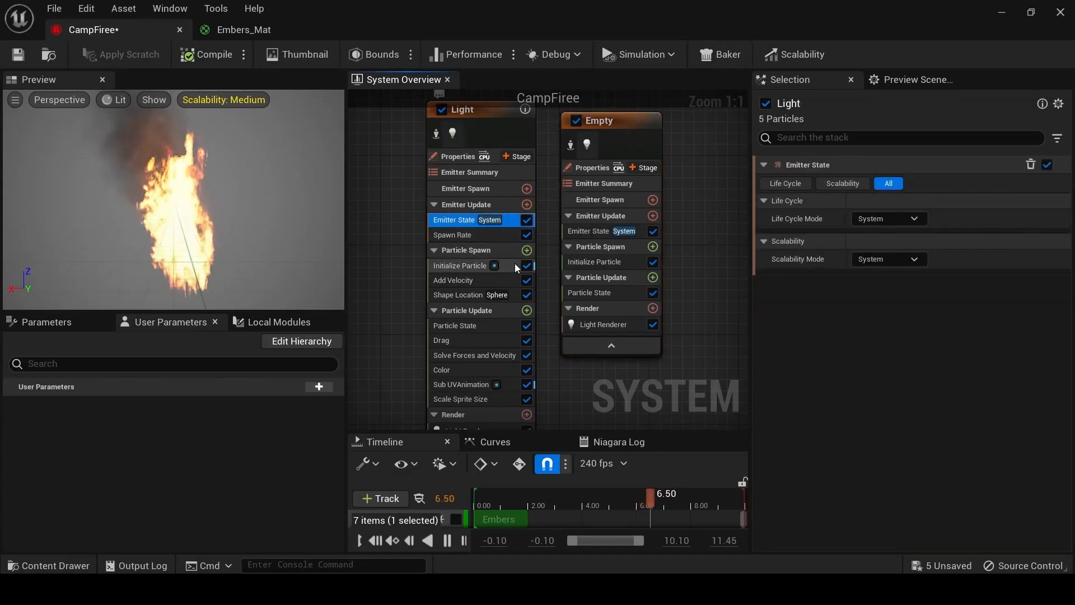
click(583, 232)
Add a Spawn Rate module to the Empty emitter's Emitter Update, matching the Light emitter's rate of 6.
click(469, 235)
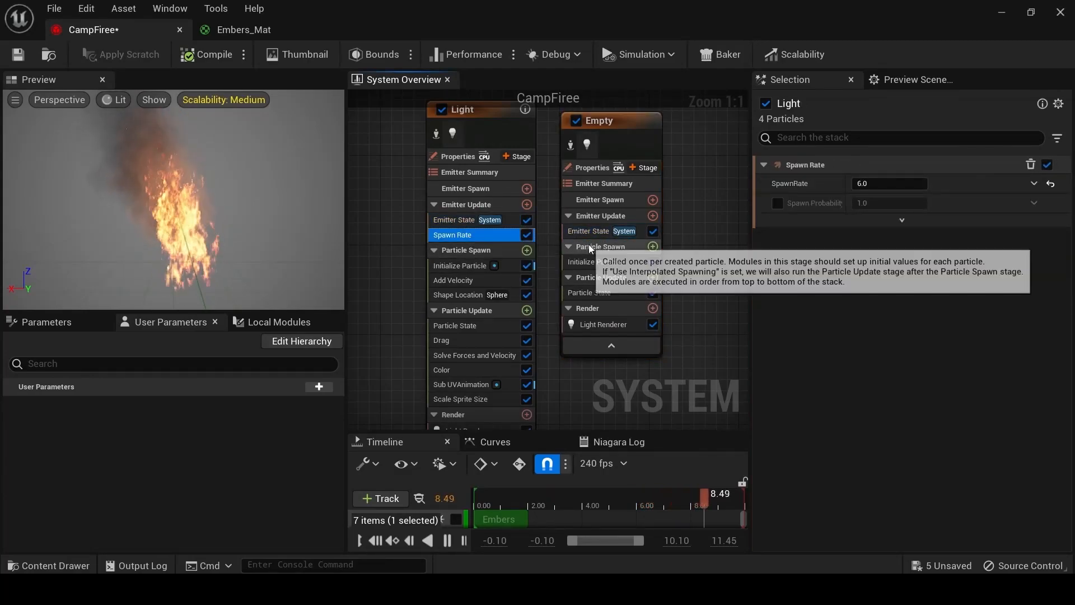
click(653, 216)
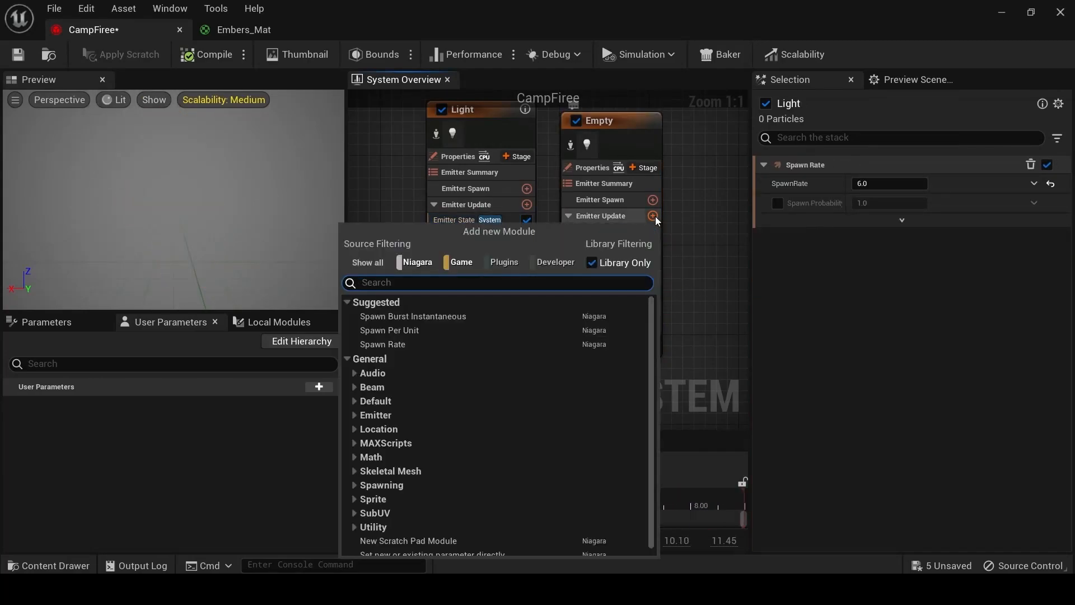
text(sp)
click(409, 344)
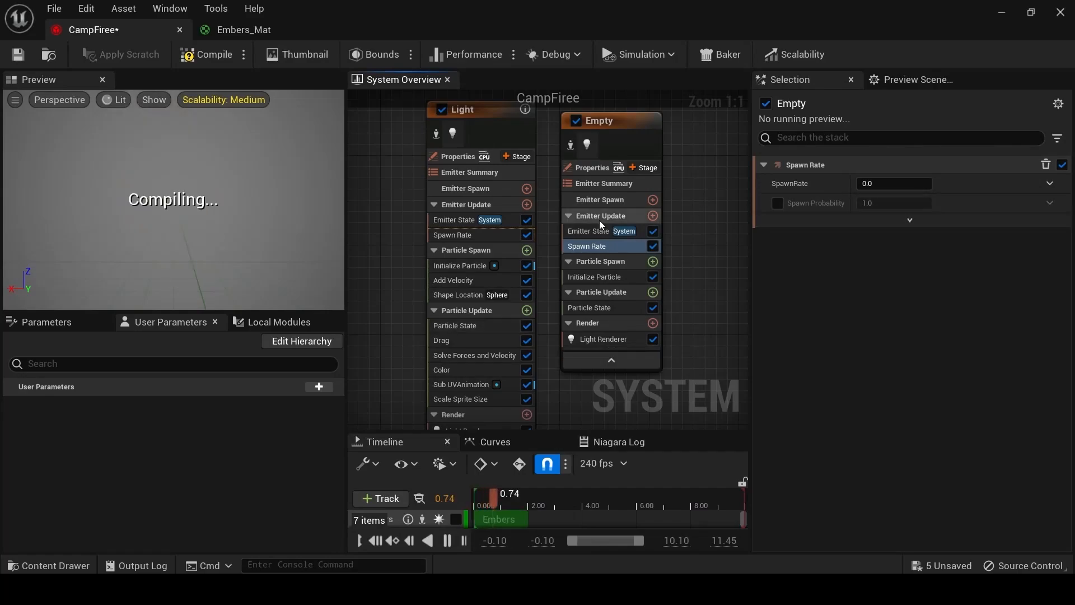
click(876, 183)
text(6)
key(Return)
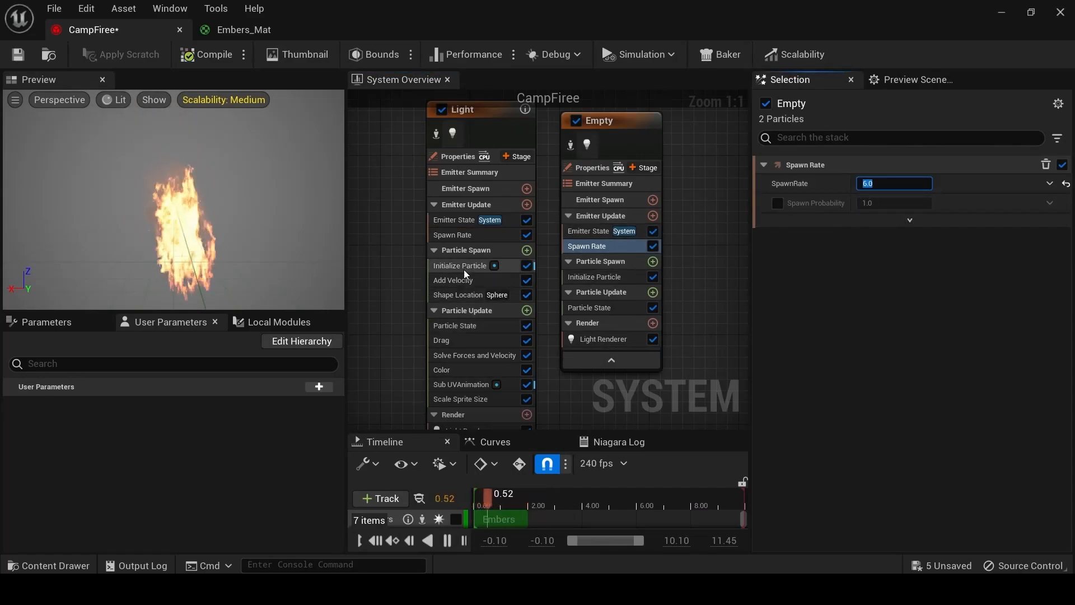
Set the Empty emitter's Lifetime Mode to Random in Initialize Particle and assign Random Range Float to Lifetime Min.
click(472, 235)
click(469, 266)
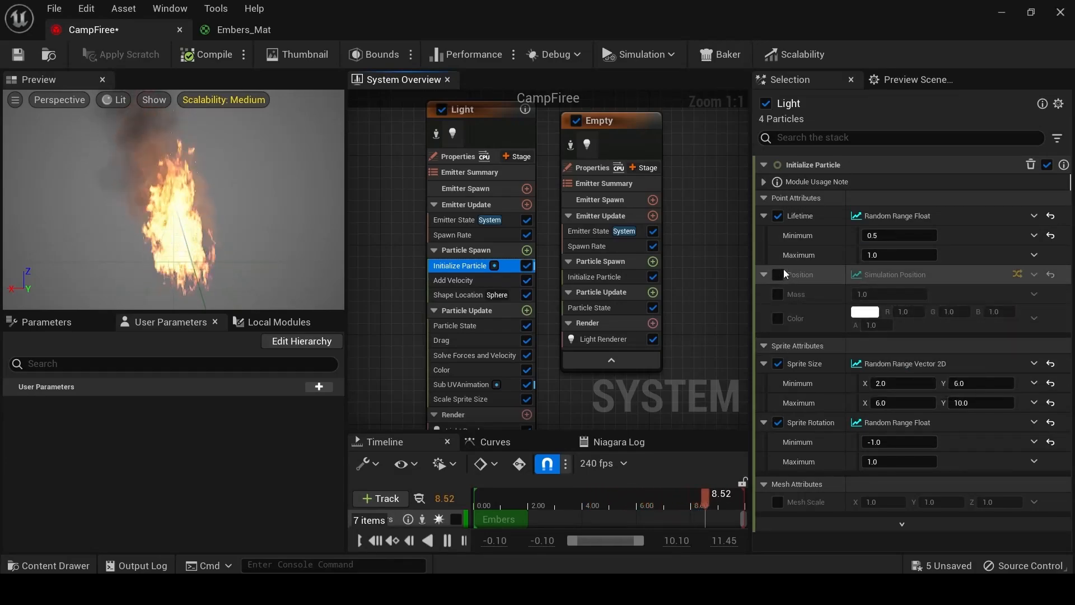
click(610, 277)
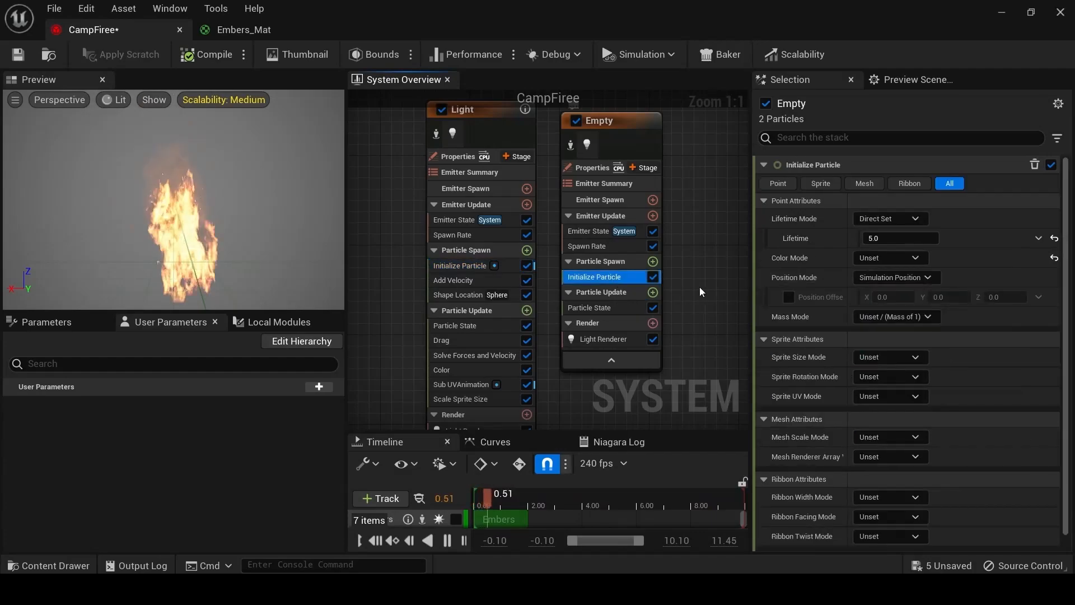
click(895, 218)
click(880, 252)
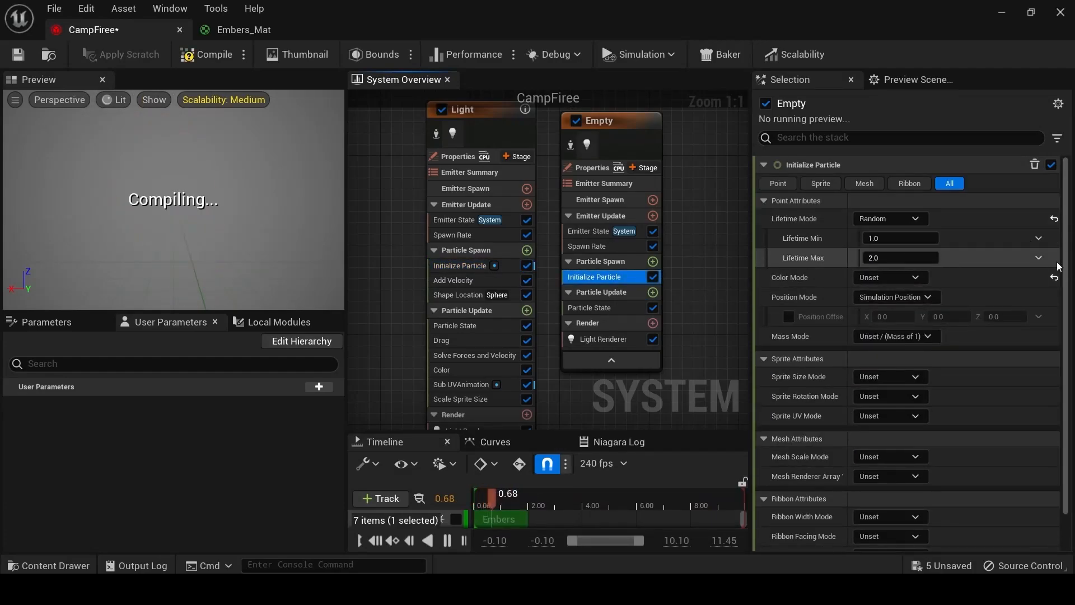
click(1038, 238)
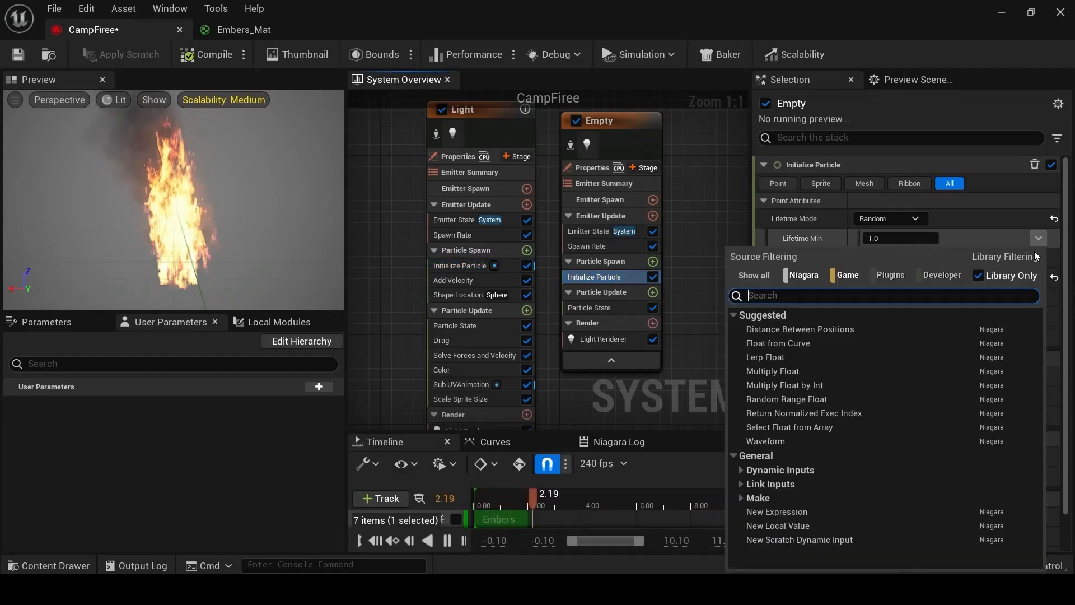
click(811, 395)
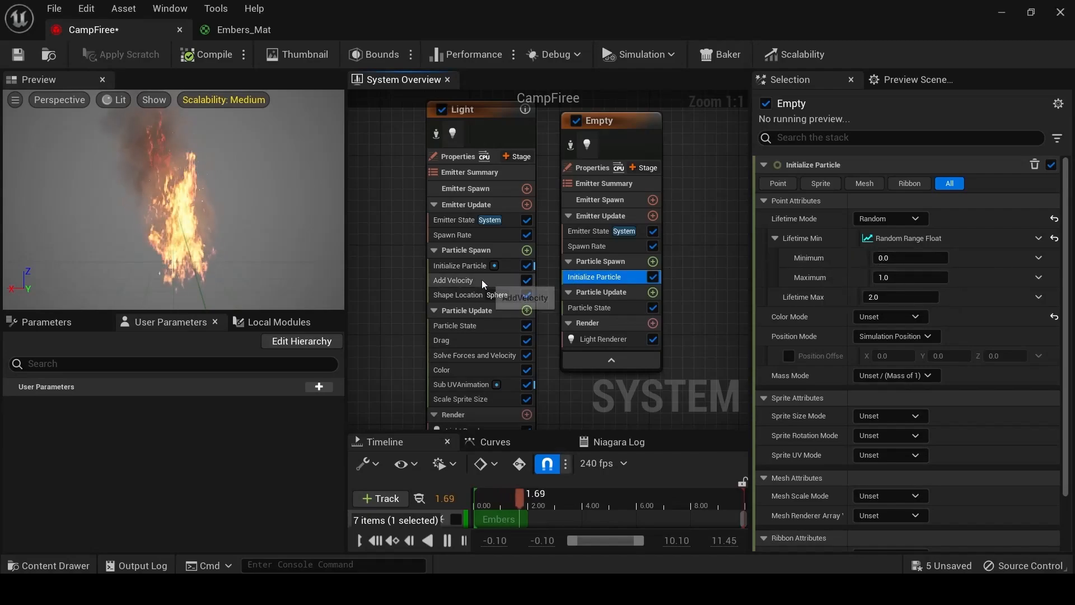
Set the minimum of the Empty emitter's Lifetime Min random range to 0.5, following the Light emitter's lifetime.
click(473, 266)
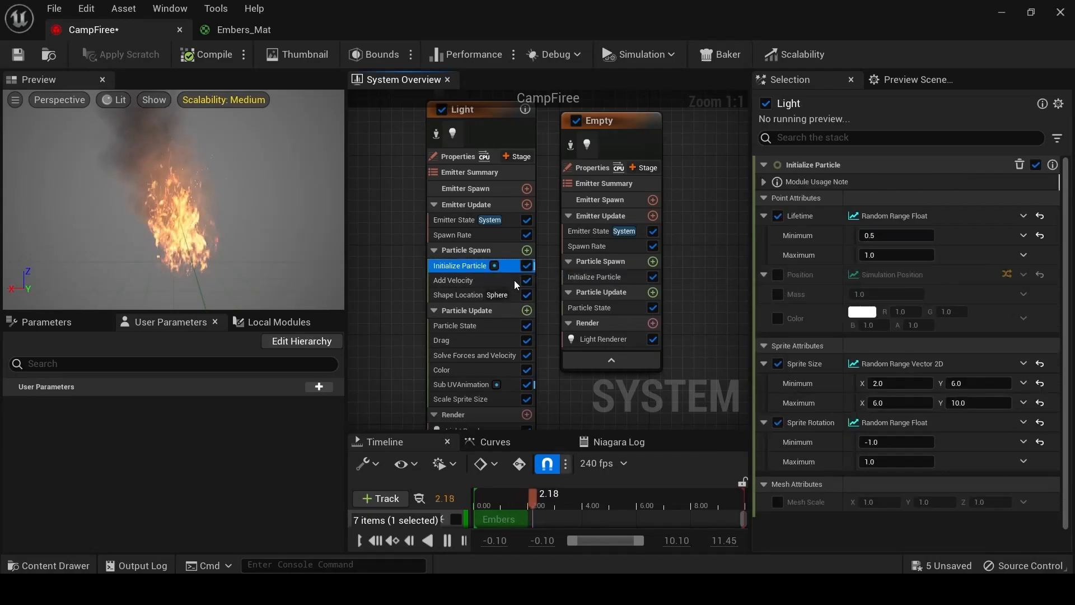
click(591, 247)
click(601, 280)
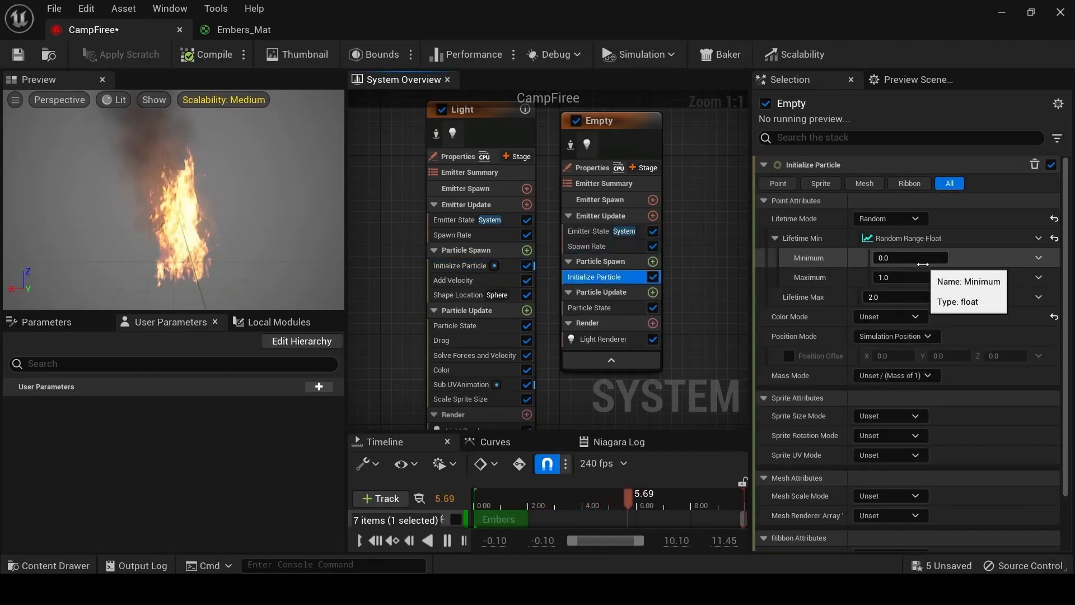
click(921, 258)
text(0.5)
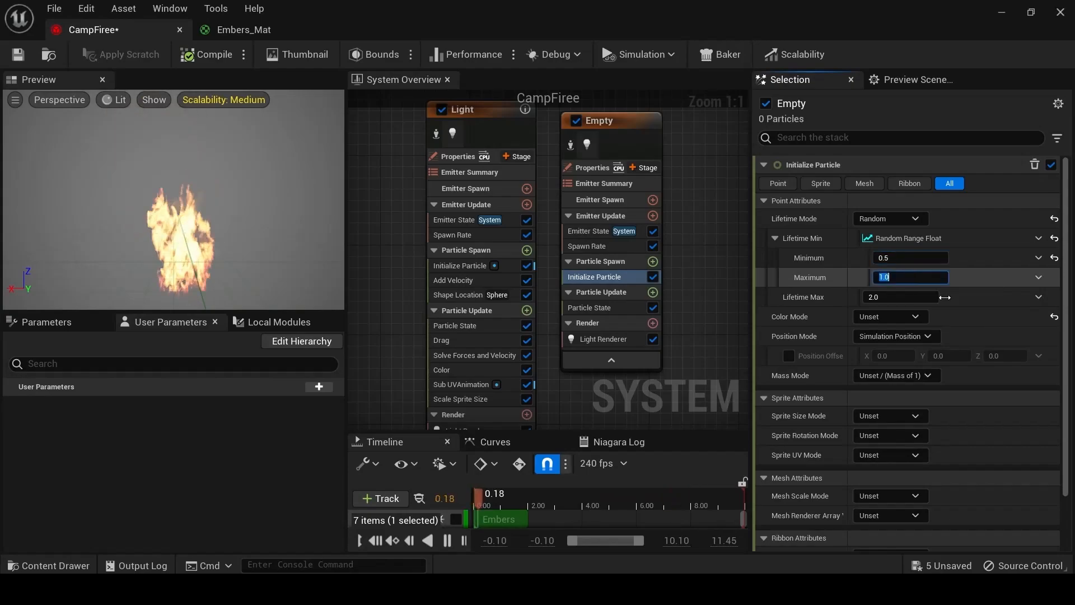
click(946, 316)
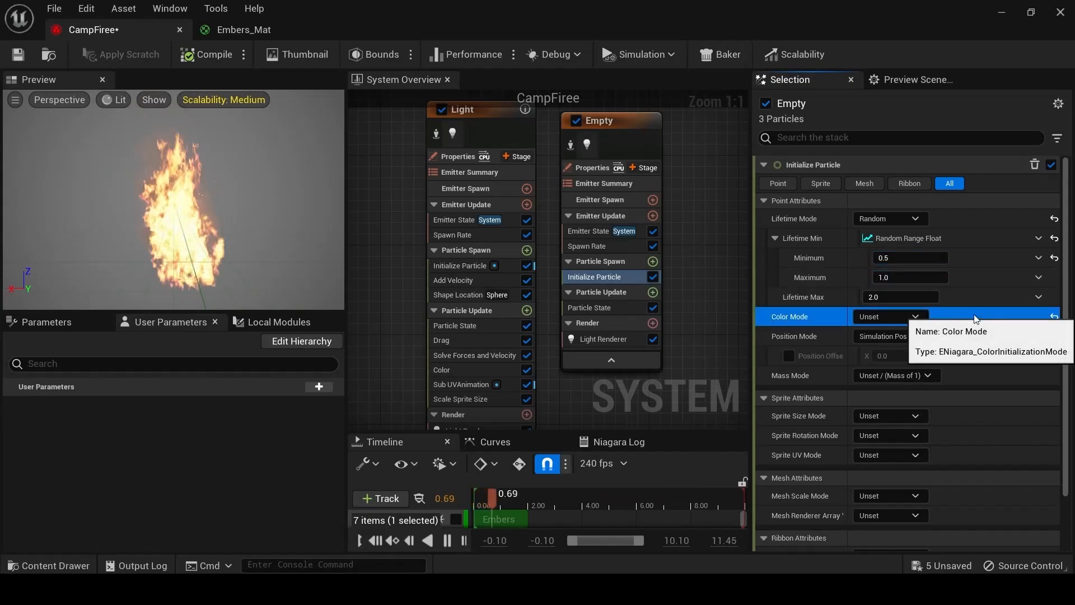
Compare Initialize Particle with the Light emitter and set the Empty emitter's Position Mode to Unset.
click(459, 265)
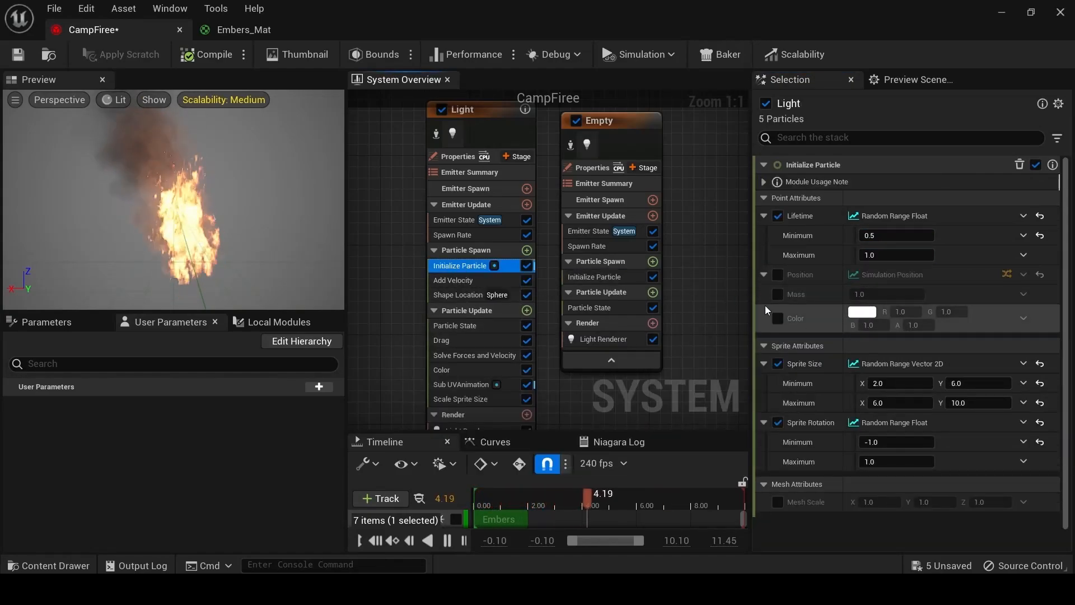
click(588, 247)
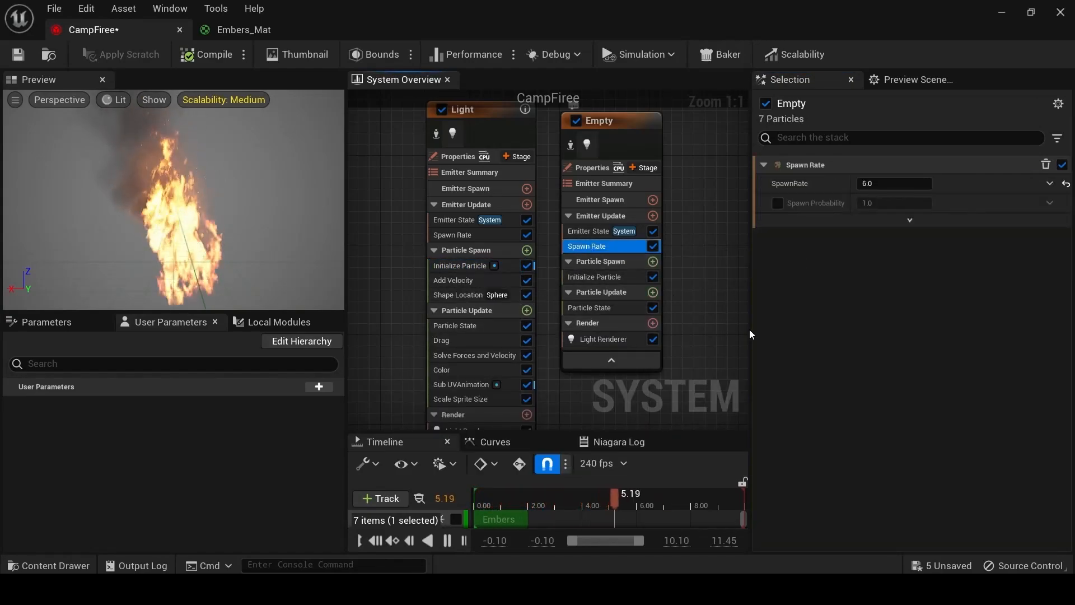
click(594, 277)
click(897, 341)
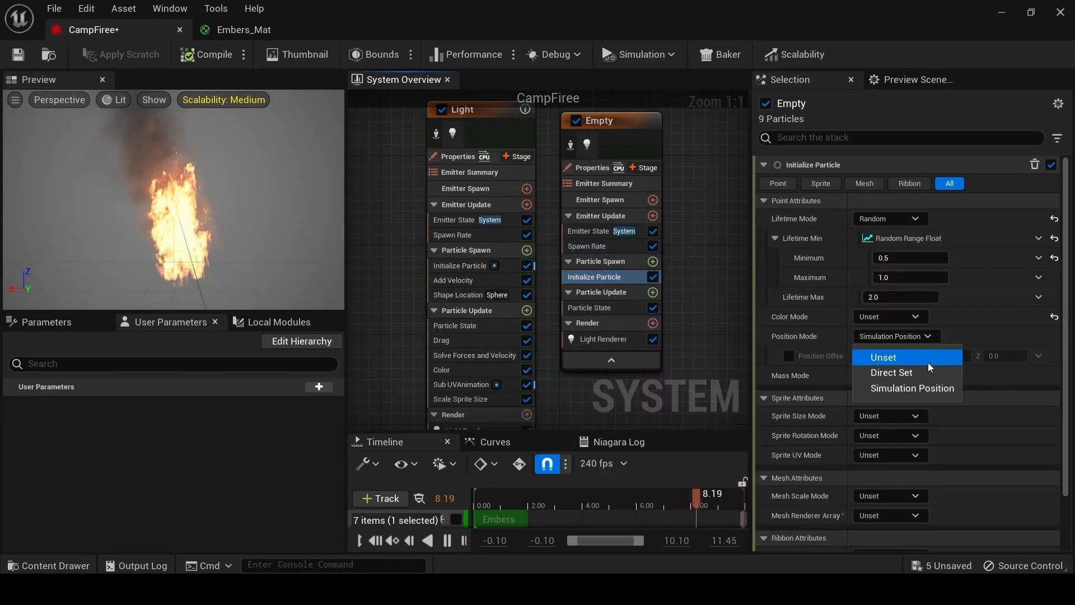
click(917, 355)
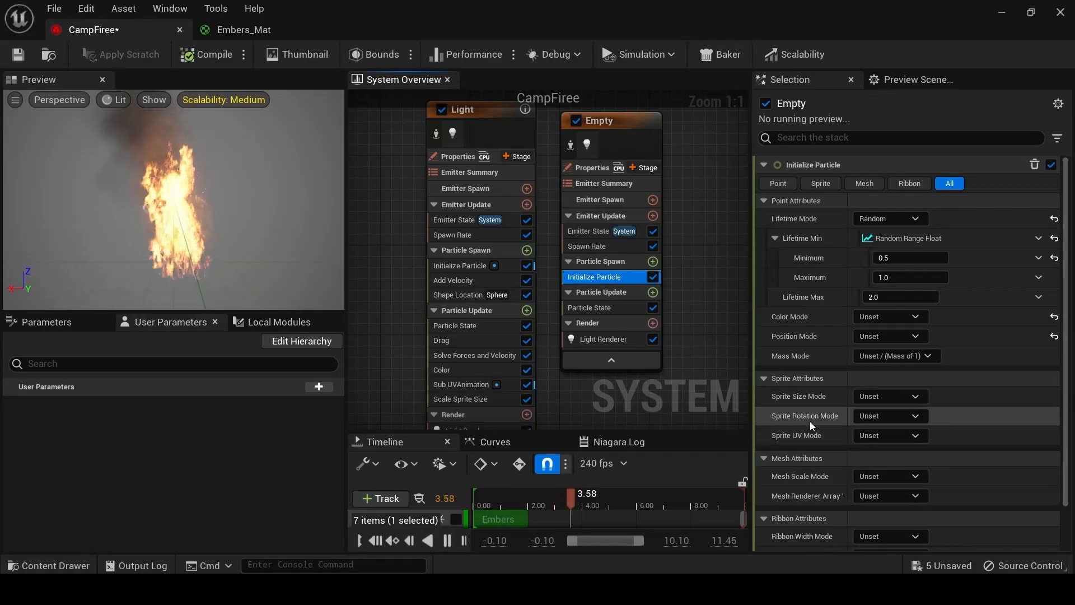
Set the Empty emitter's Sprite Size Mode to Non-Uniform and assign Random Range Vector 2D to Sprite Size.
click(915, 399)
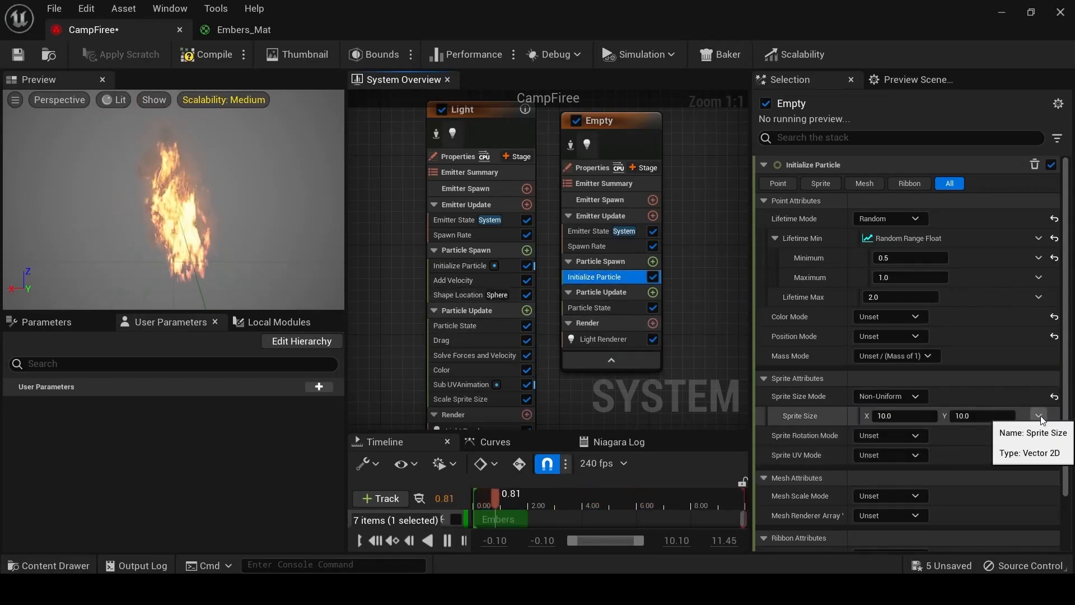
click(1039, 415)
click(811, 207)
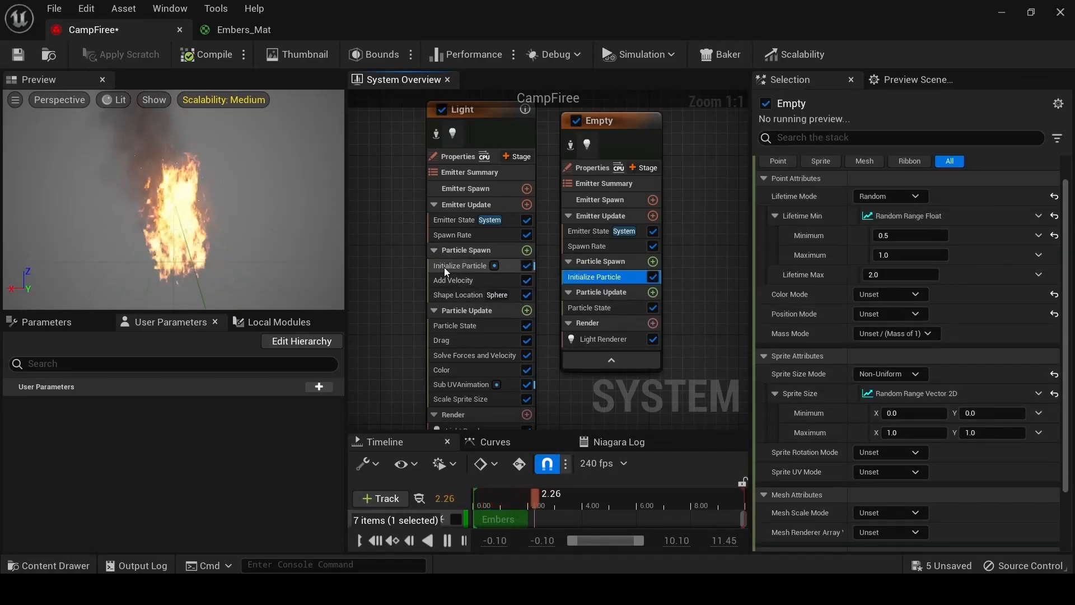
Following the Light emitter, set the Empty emitter's Sprite Size range to minimum 2, 6 and maximum 6, 10.
click(459, 265)
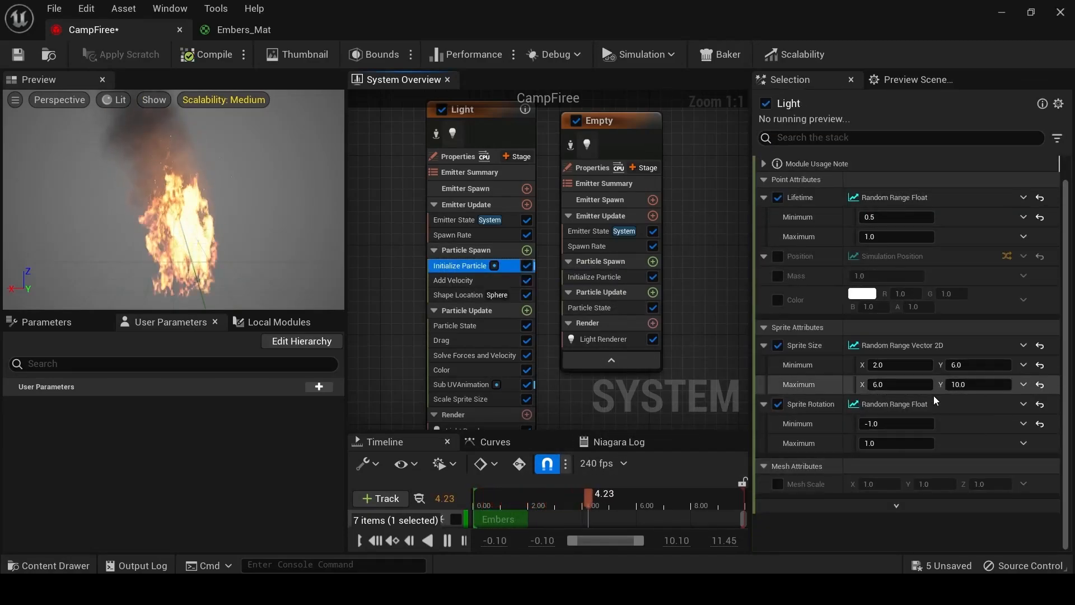
click(594, 277)
click(914, 418)
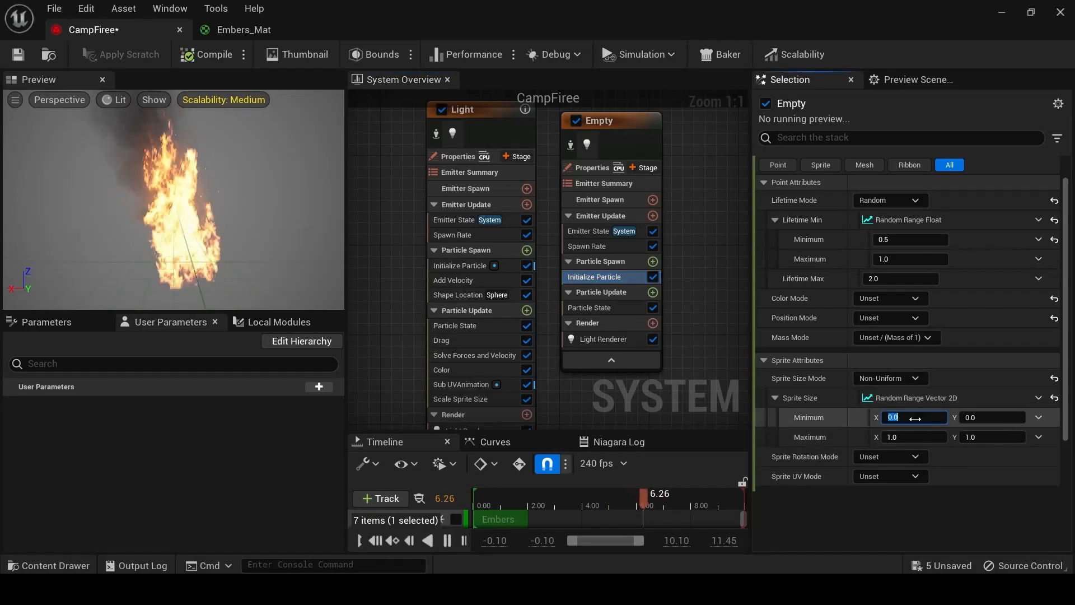
text(2)
click(983, 417)
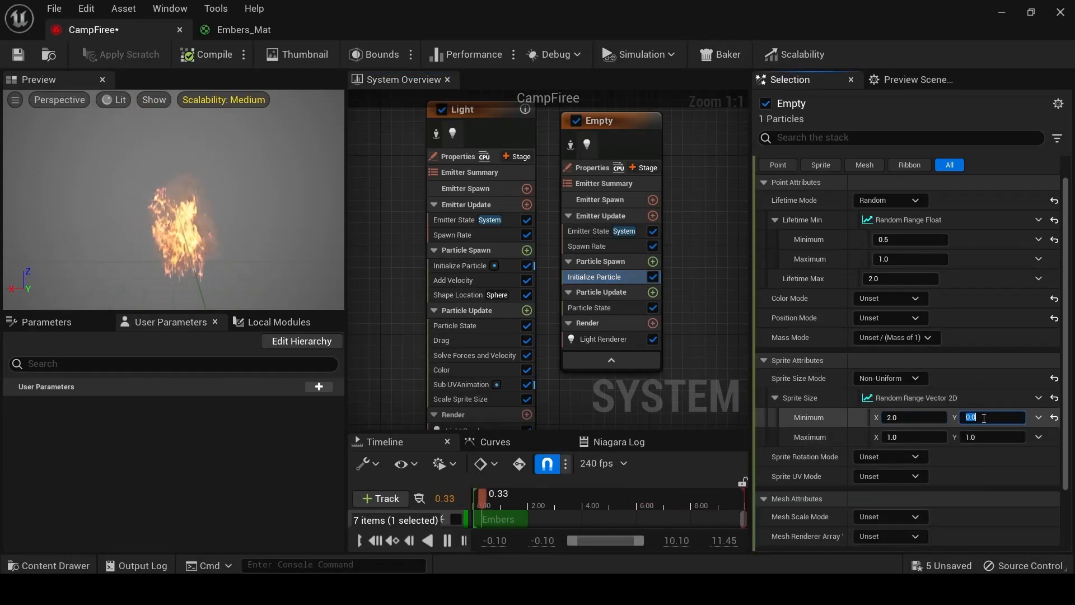
text(6)
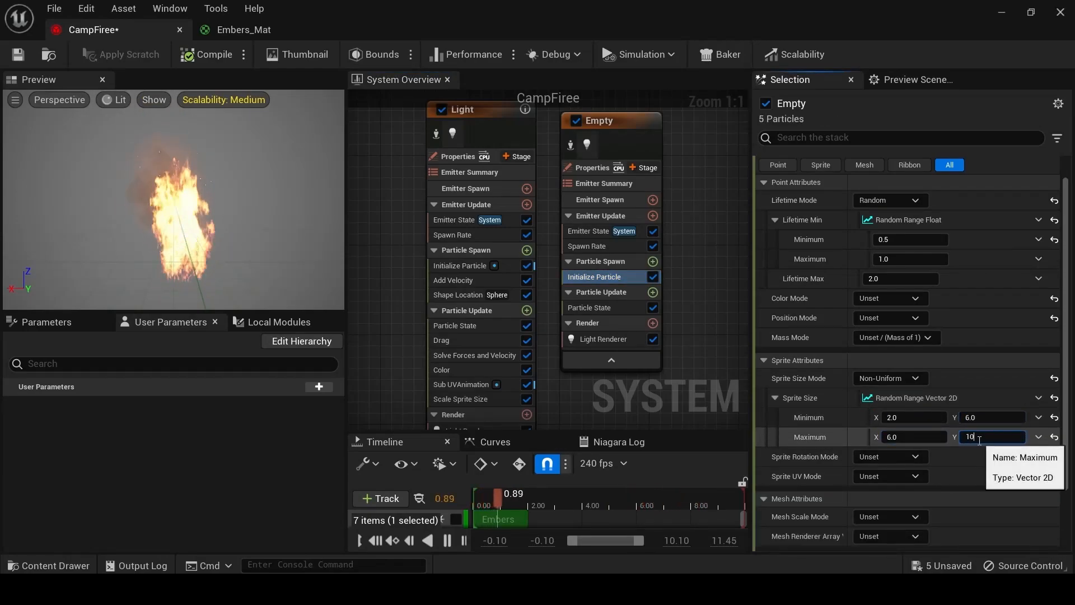
key(Return)
Set the Empty emitter's Sprite Rotation Mode to Direct Angle (Degrees), using a Random Range Float with minimum -1.0 for the angle.
click(447, 269)
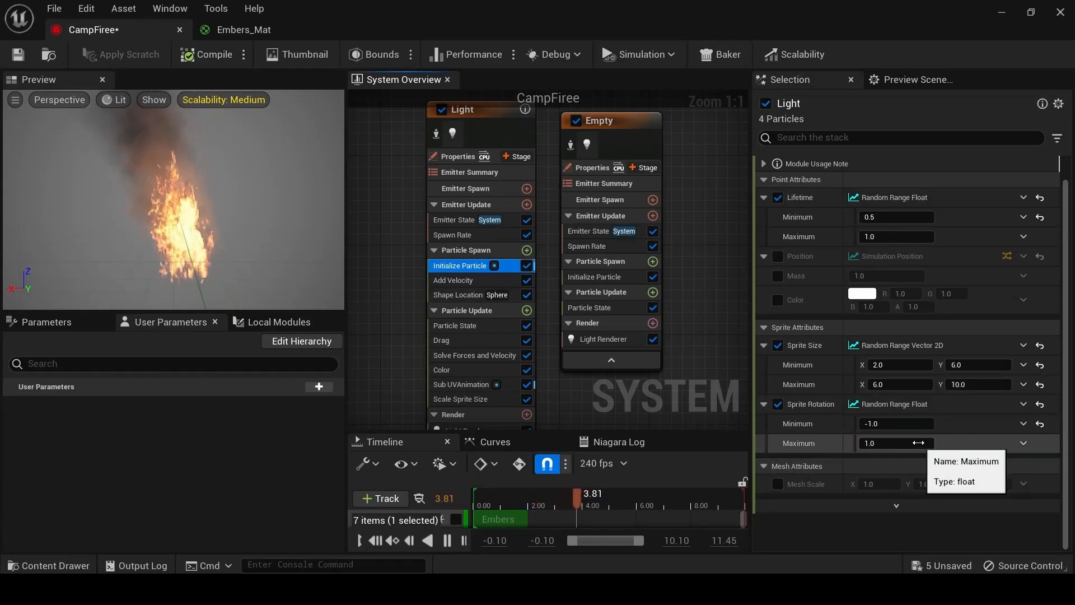
click(594, 276)
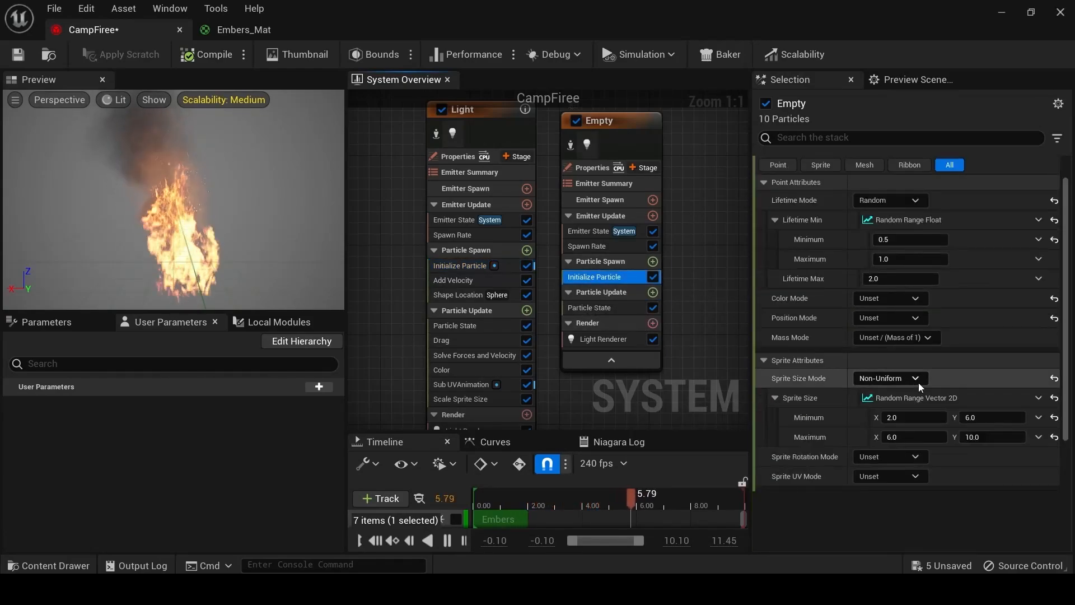
click(890, 456)
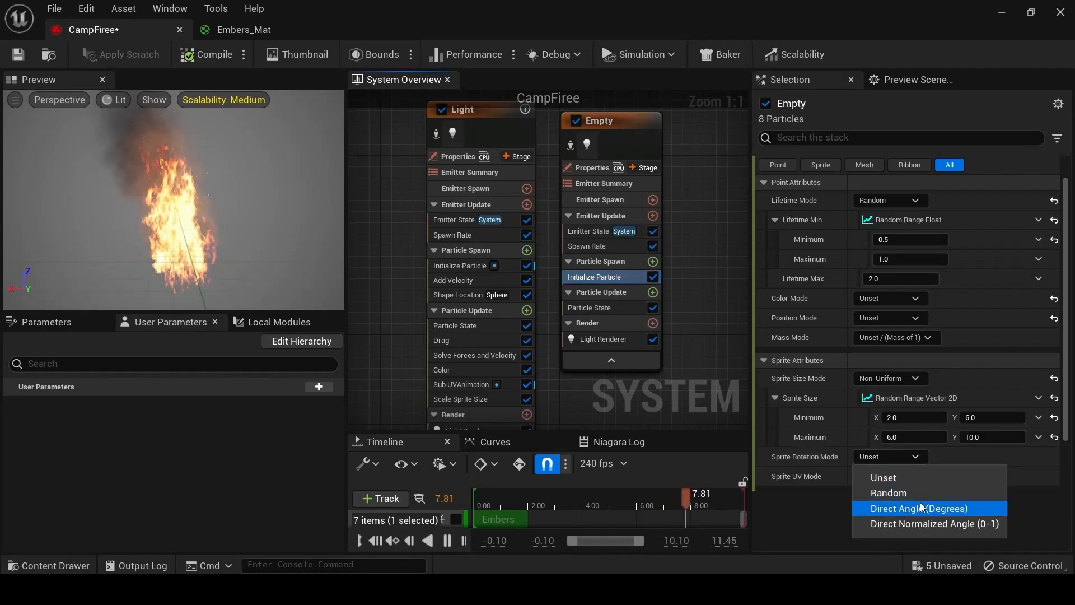
click(922, 508)
click(1039, 476)
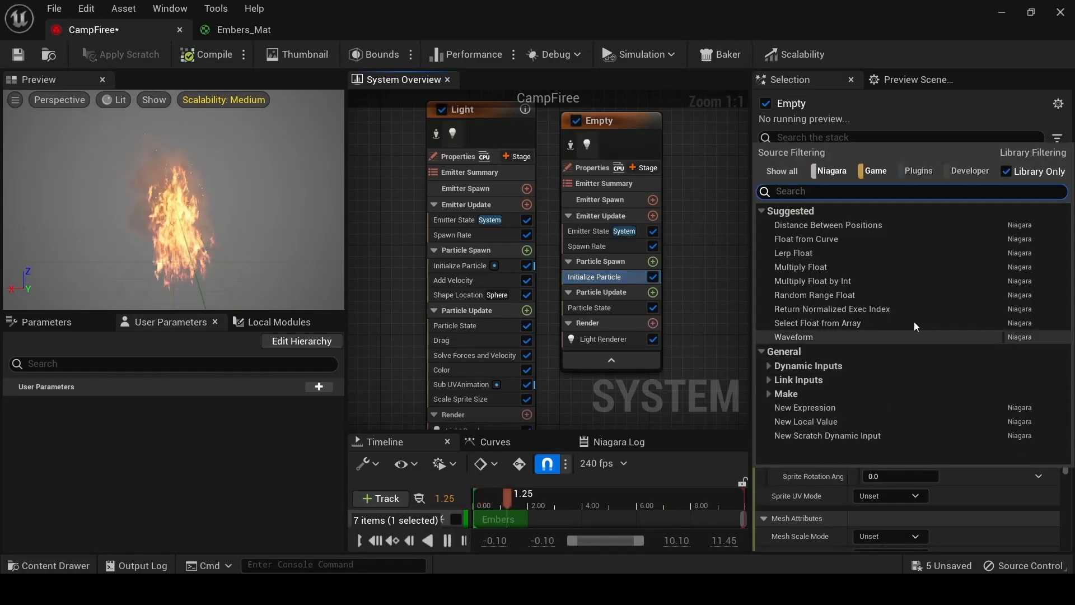
click(807, 294)
click(888, 490)
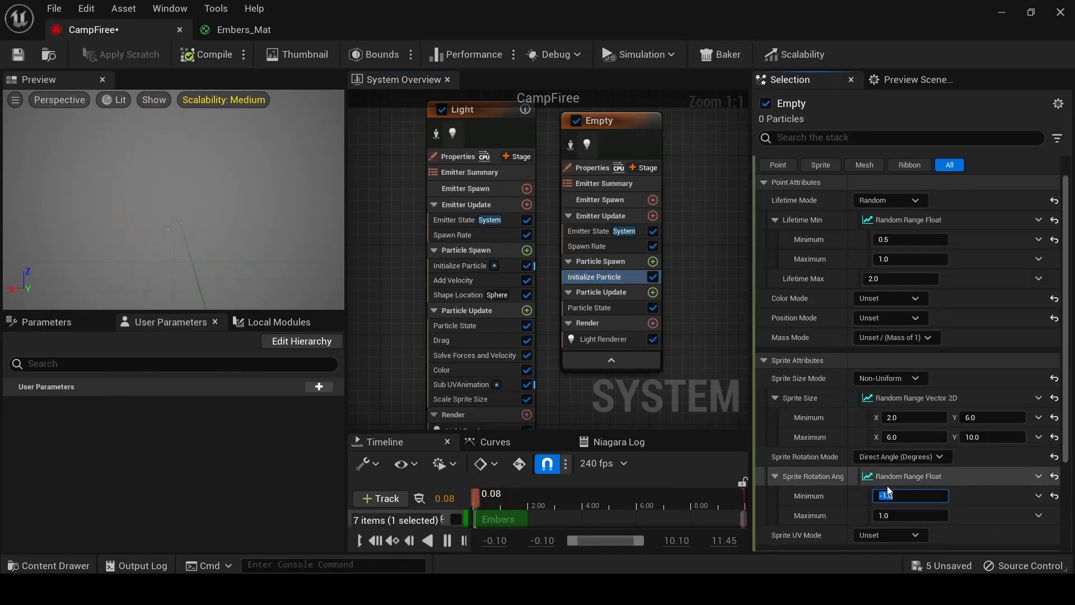
scroll(956, 489, down, 2)
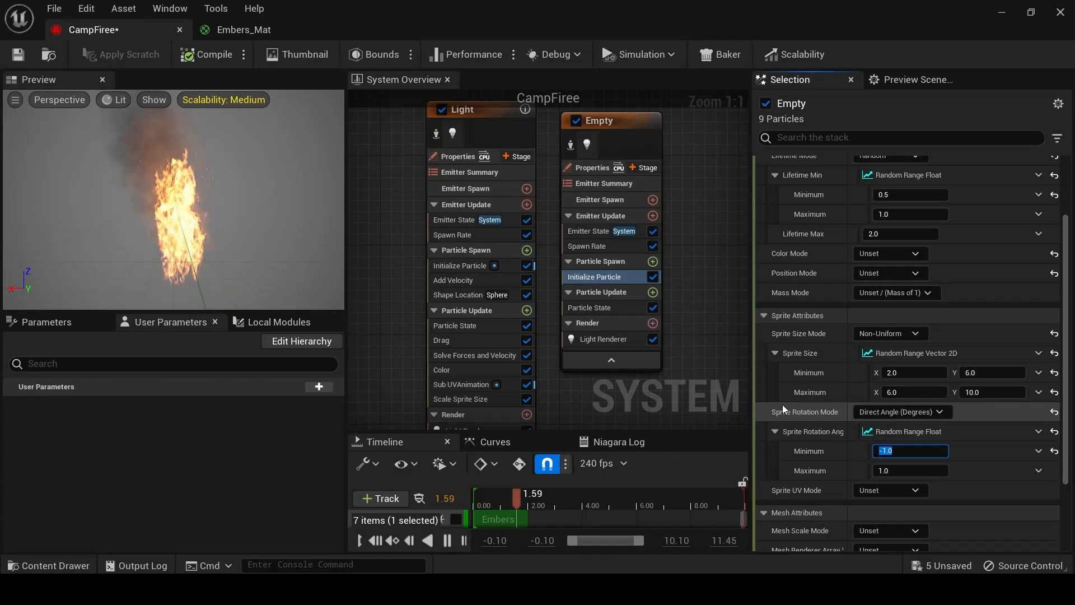
Add an Add Velocity module to the Empty emitter's Particle Spawn and fix its missing SolveForcesAndVelocity dependency.
click(455, 279)
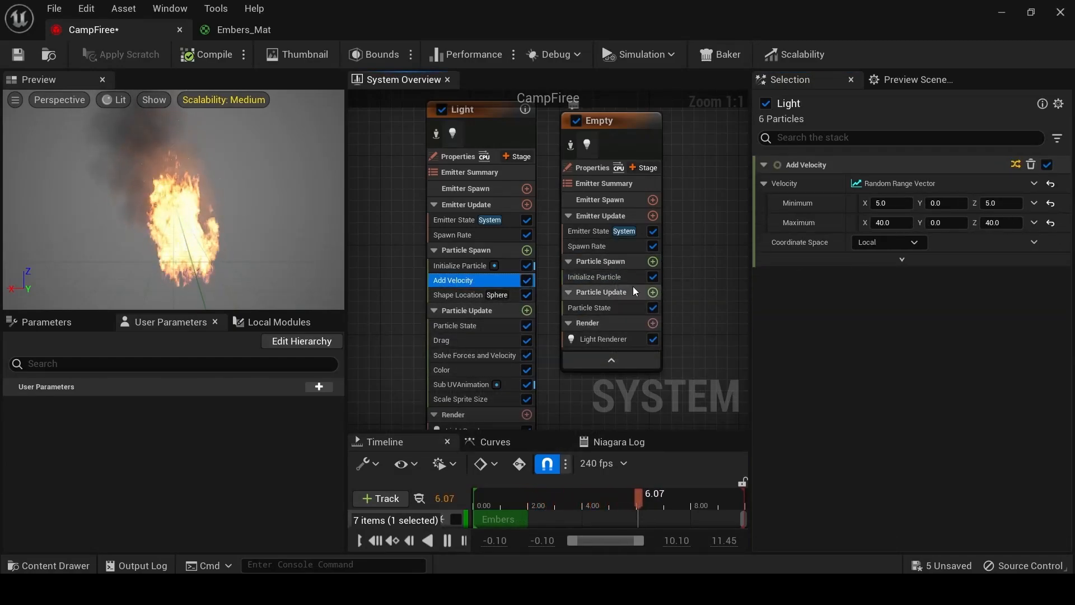
click(653, 262)
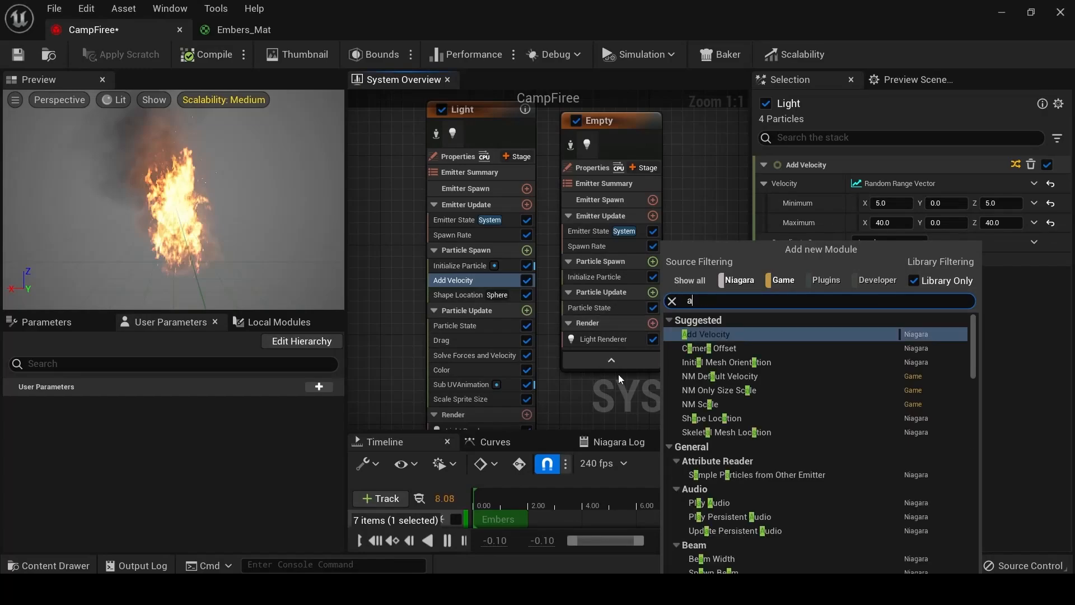
text(add)
click(711, 374)
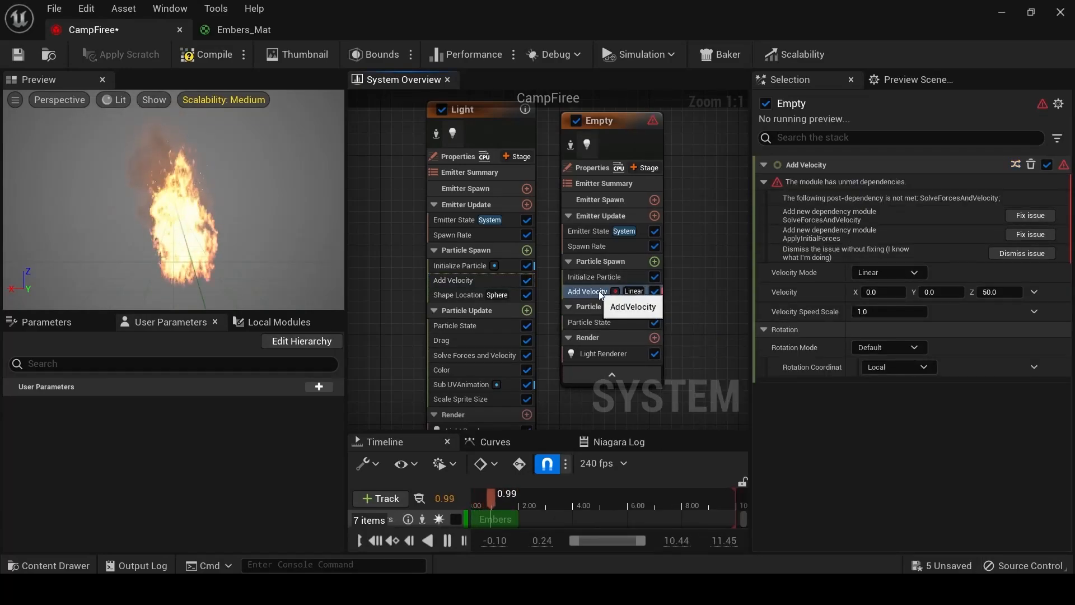
click(1029, 217)
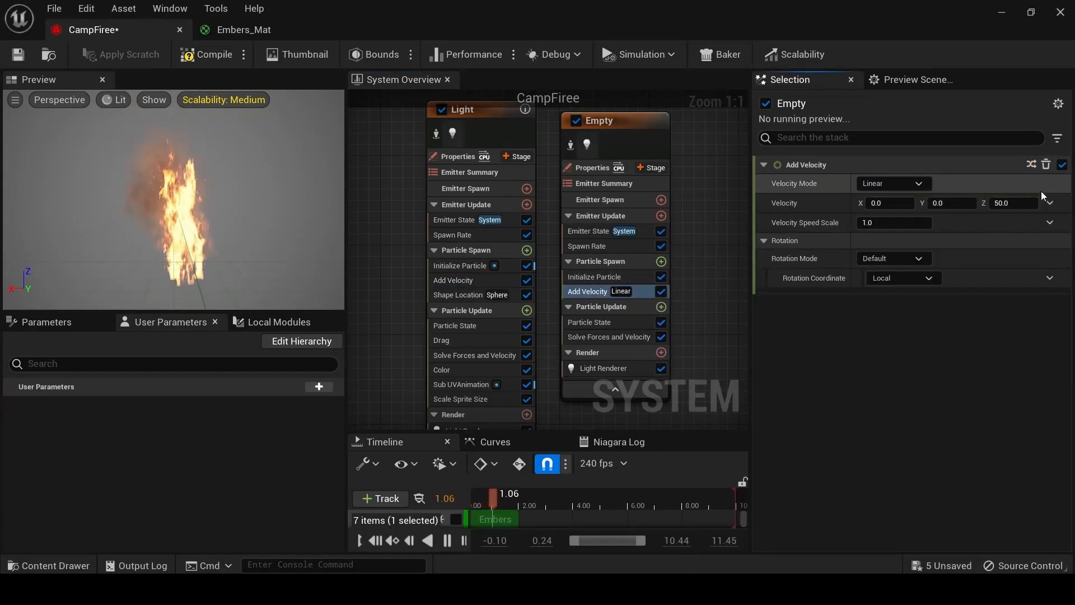
Replace the Empty emitter's Add Velocity module with a copy of the Light emitter's Add Velocity module.
click(1049, 202)
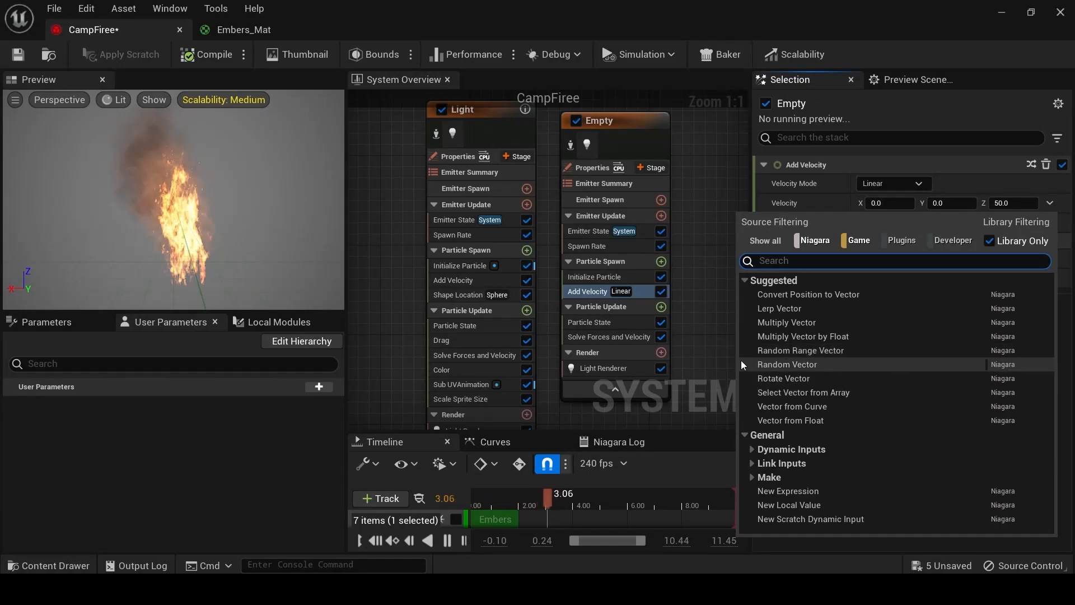
click(590, 289)
key(Delete)
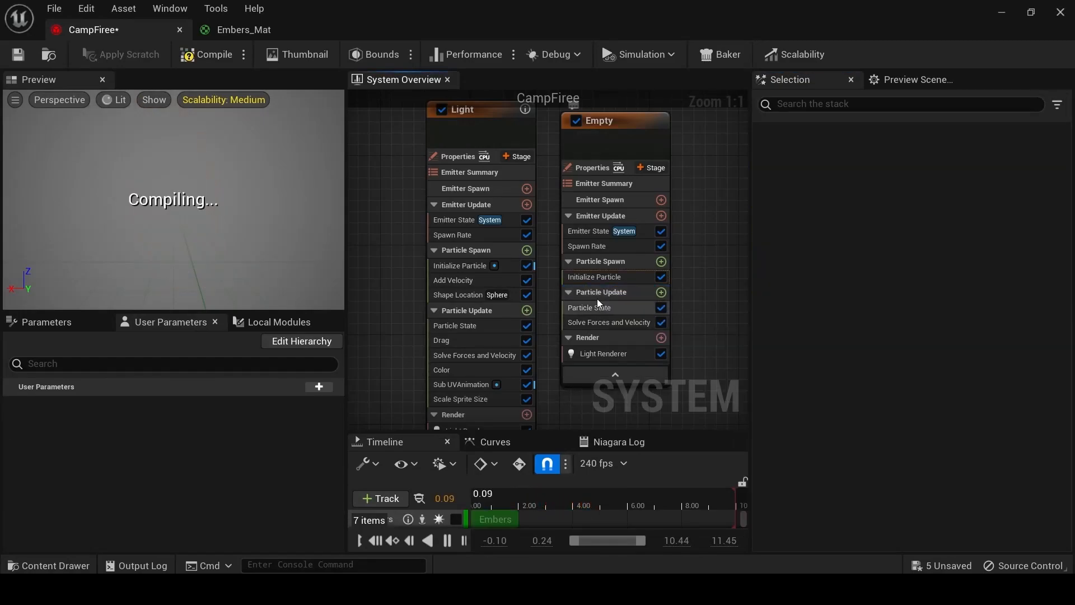
click(469, 280)
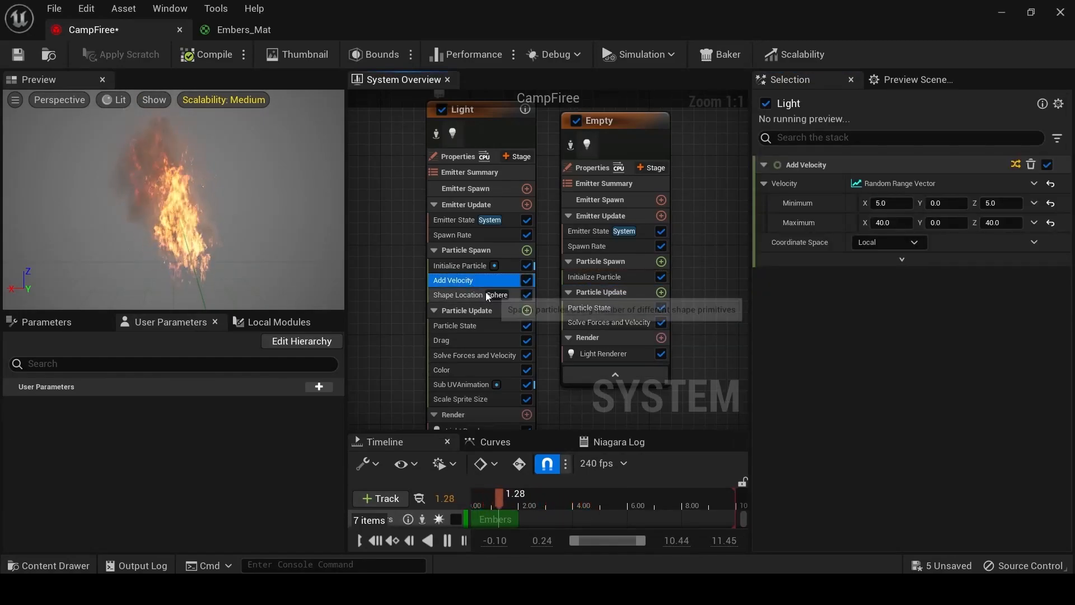
click(600, 263)
key(ctrl+v)
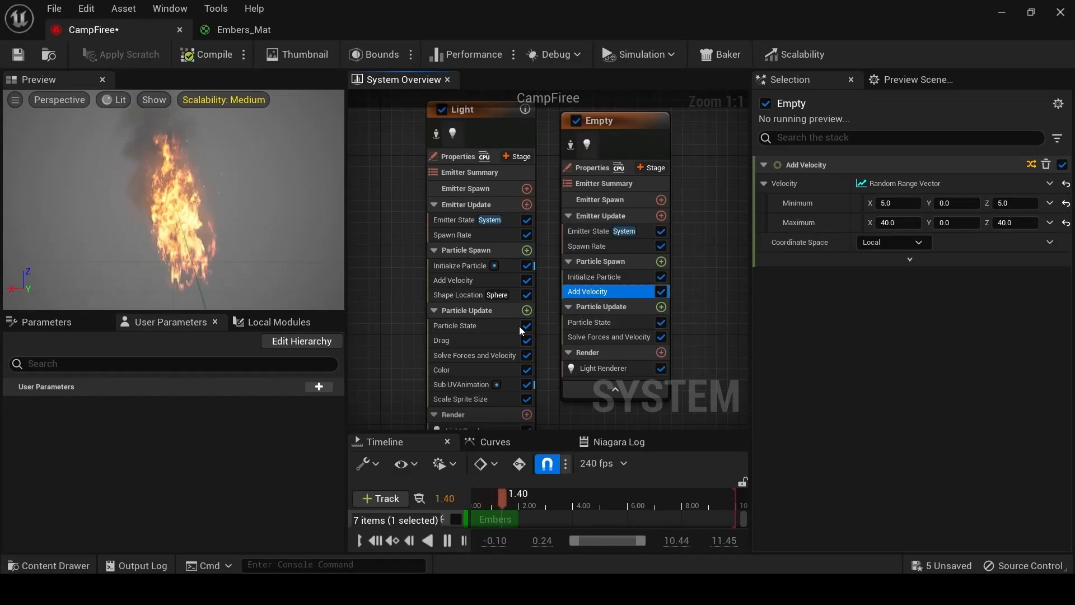
Add a Shape Location module to the Empty emitter's Particle Spawn with a Sphere Radius of 5, matching the Light emitter.
click(462, 295)
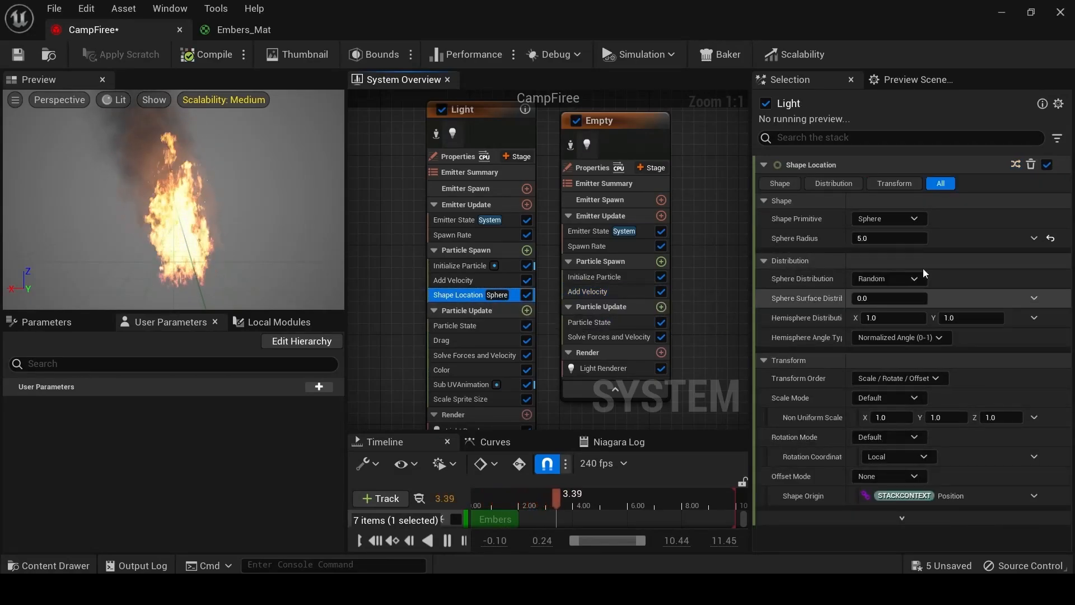
click(661, 261)
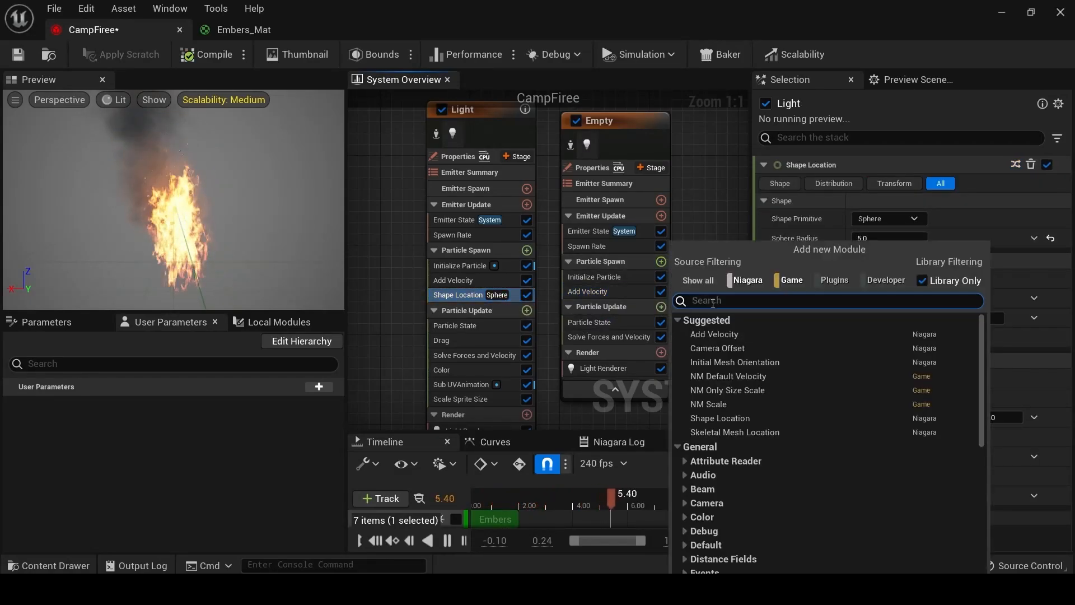
text(sha)
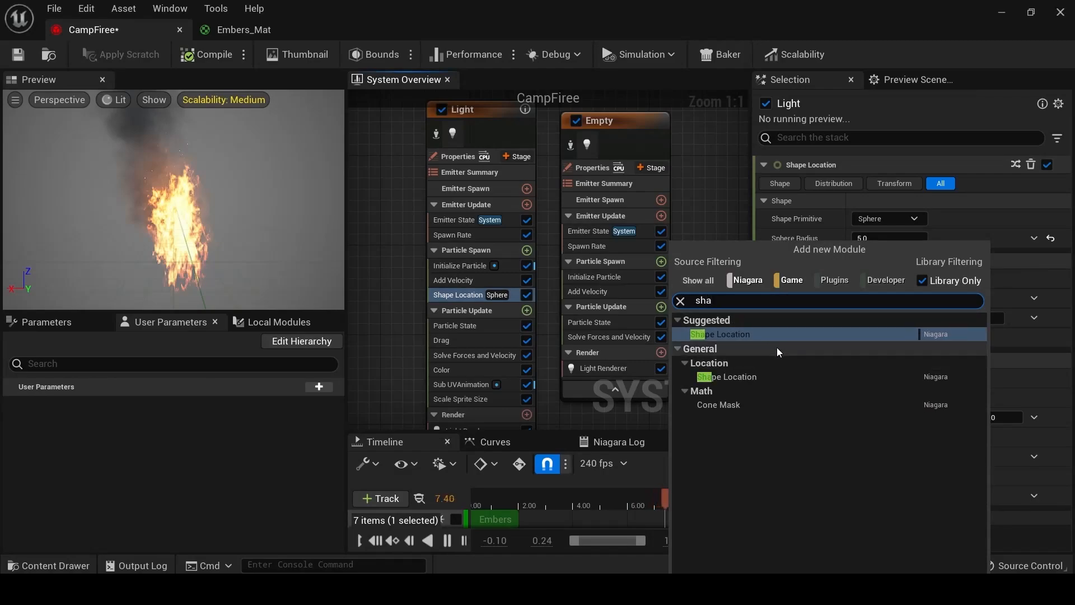
click(723, 335)
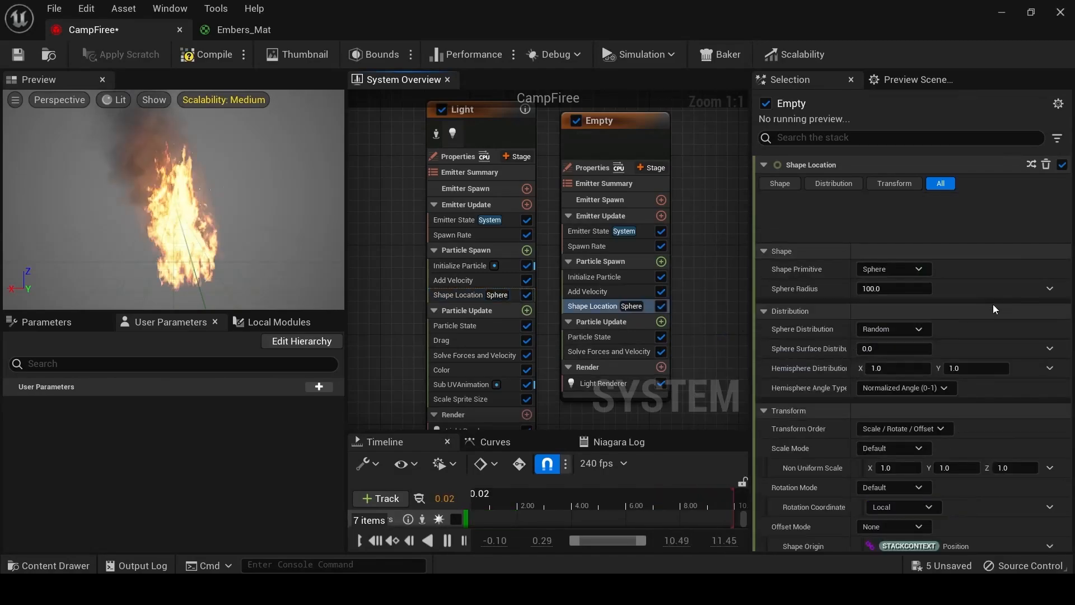
click(890, 238)
text(5)
key(Return)
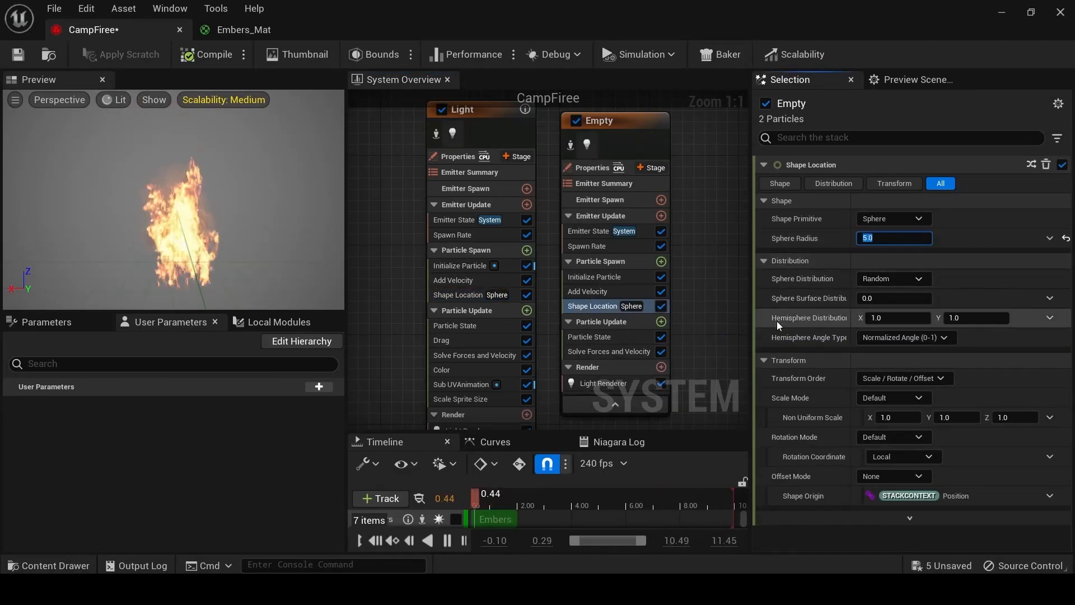
click(458, 295)
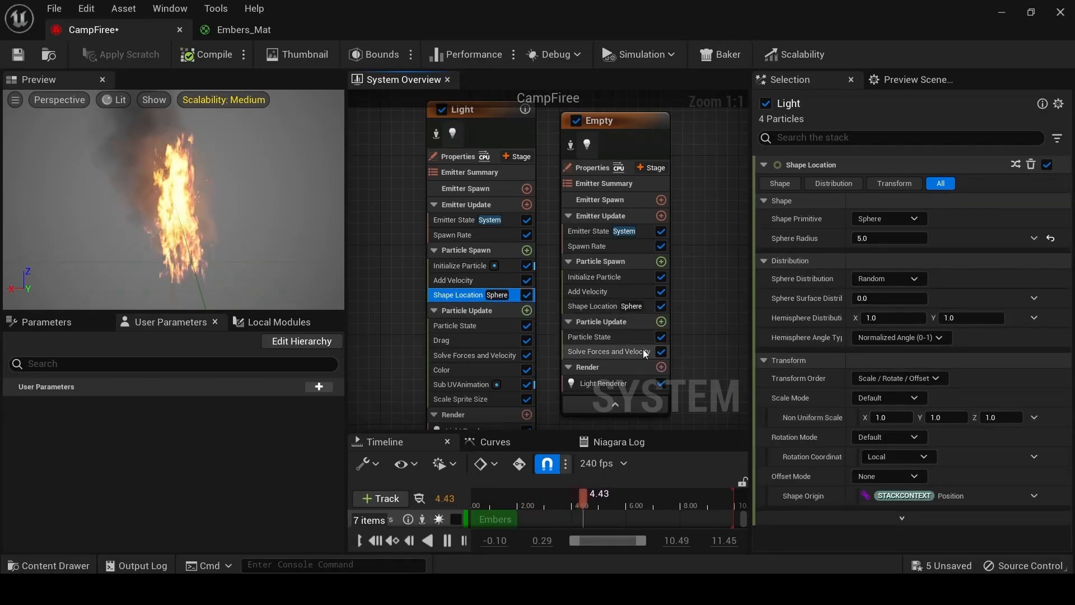
click(590, 302)
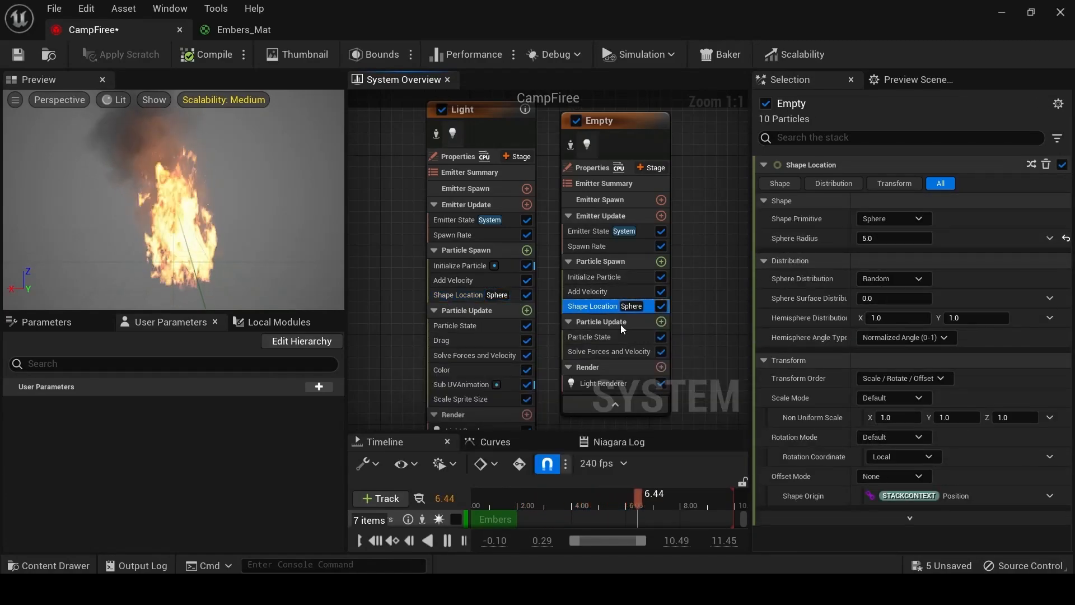
Copy the Light emitter's Drag module into the Empty emitter's Particle Update and check the Light emitter's Solve Forces and Velocity settings.
scroll(504, 285, down, 3)
click(492, 282)
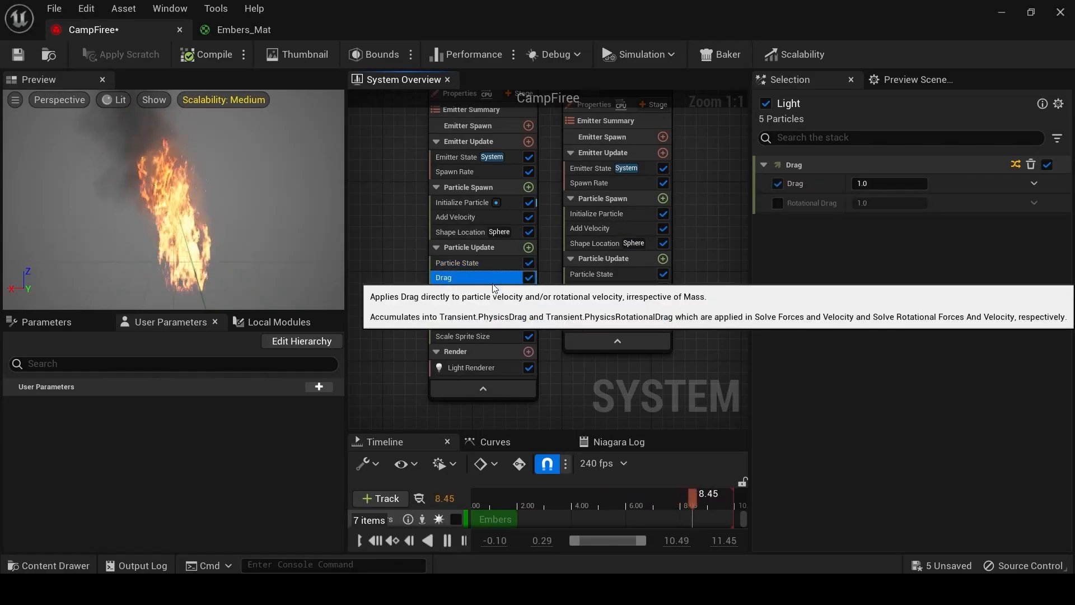
click(604, 259)
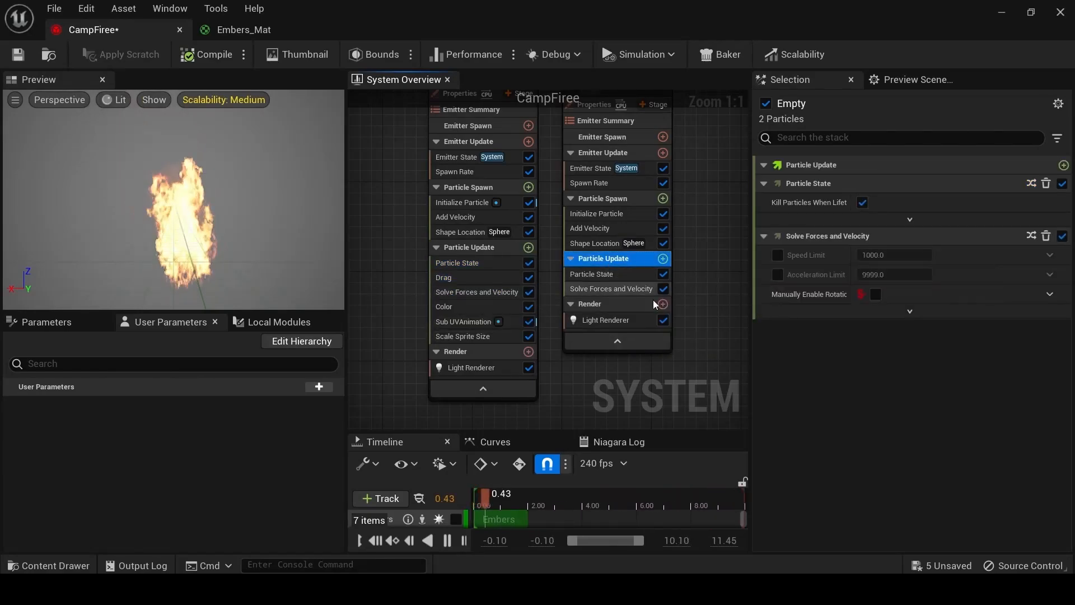
click(463, 292)
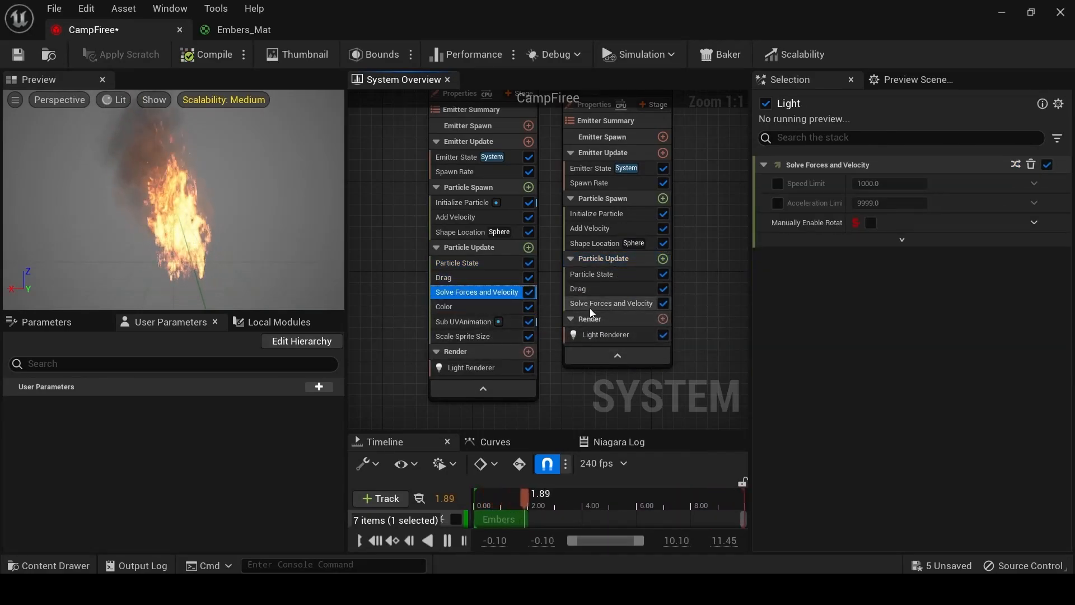
Copy the Light emitter's Color module with its color curve into the Empty emitter's Particle Update.
click(485, 308)
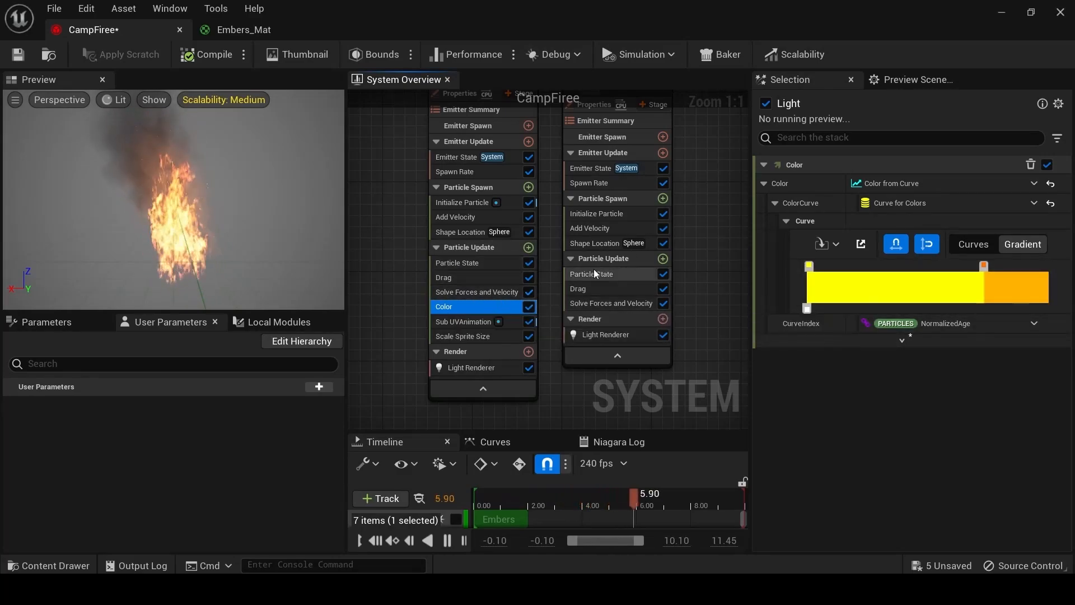
click(631, 258)
key(ctrl+v)
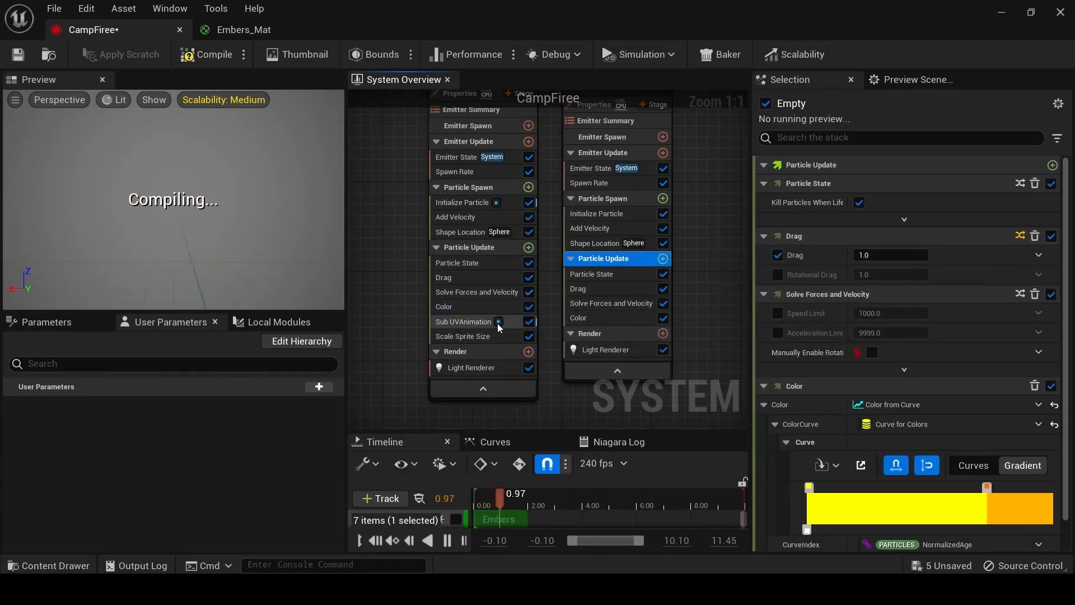
Inspect the Light emitter's Sub UVAnimation module and disable it.
click(458, 324)
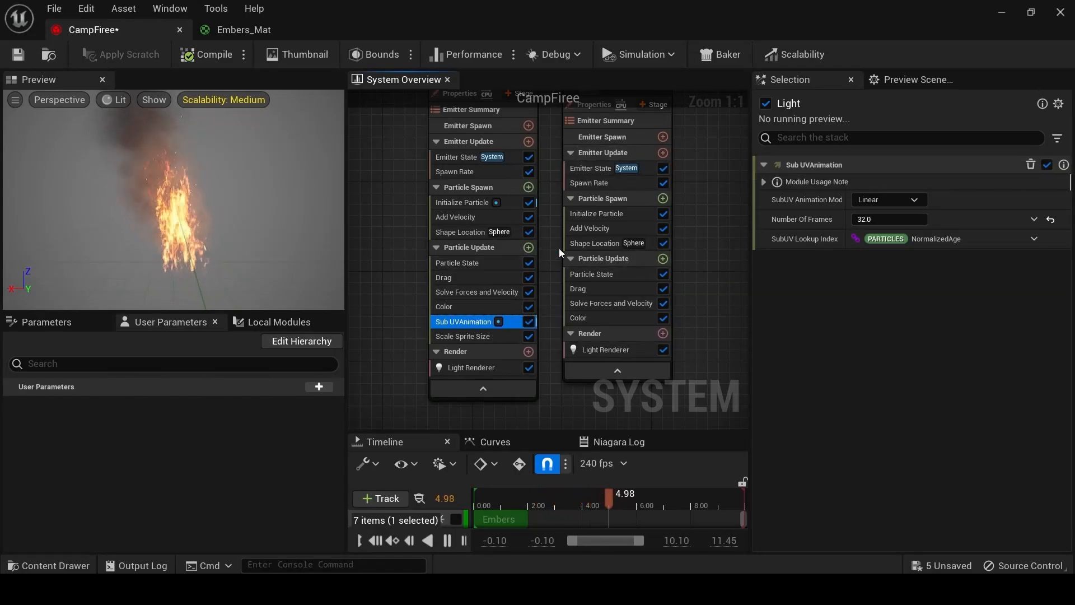
click(529, 323)
right_drag(380, 222, 391, 344)
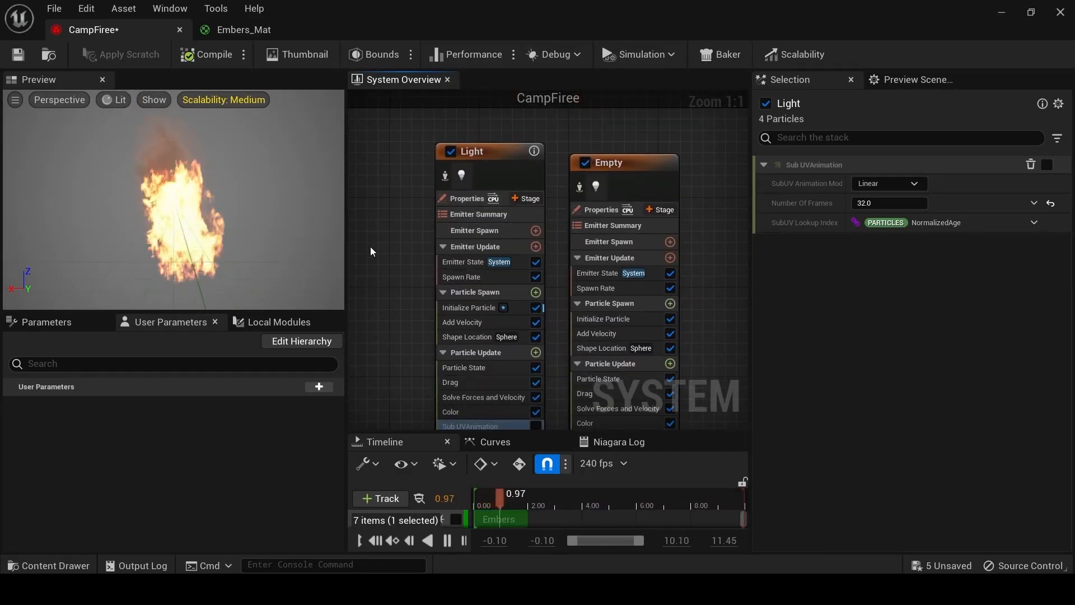
right_drag(376, 269, 381, 242)
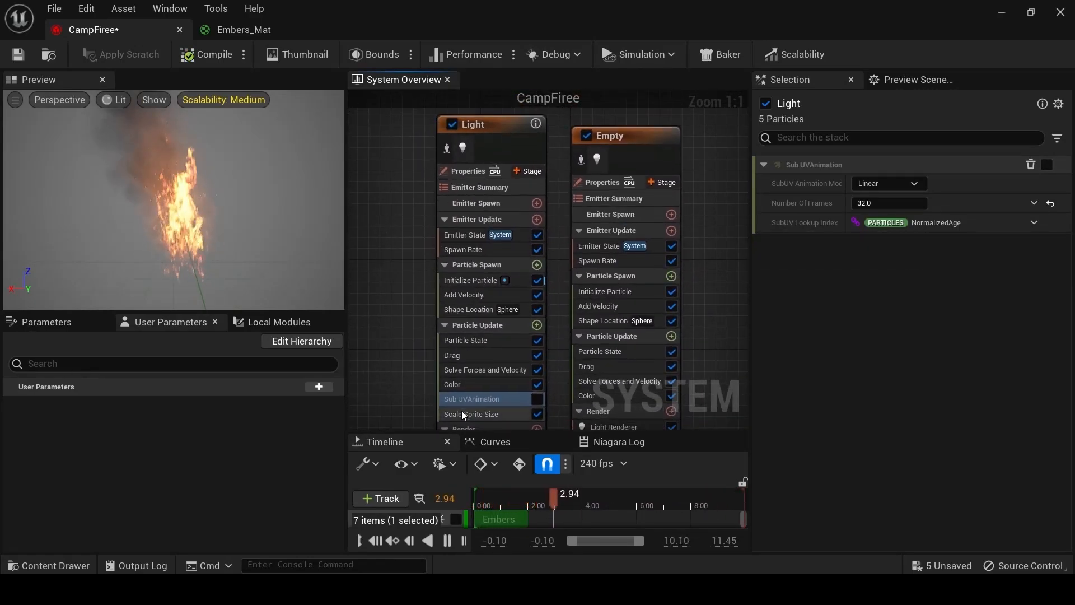
Disable the Empty emitter and check how the campfire in the level looks with only the Light emitter active.
click(576, 140)
click(586, 135)
drag(611, 20, 986, 29)
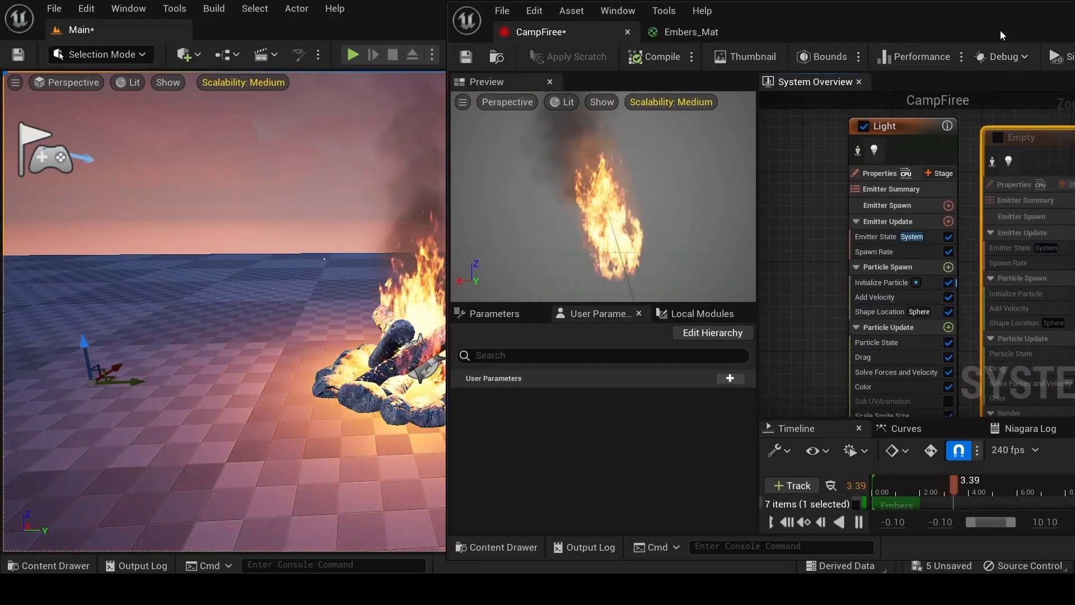
double_click(1001, 39)
Delete the disabled Sub UVAnimation module from the Light emitter and check the campfire in the level.
scroll(562, 313, down, 3)
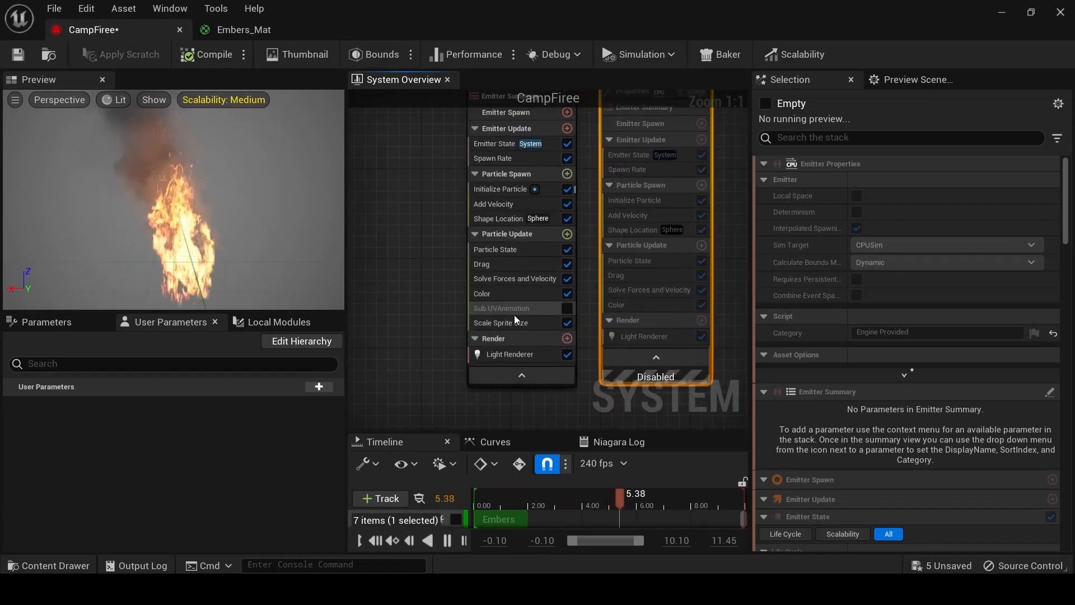
click(519, 308)
key(Delete)
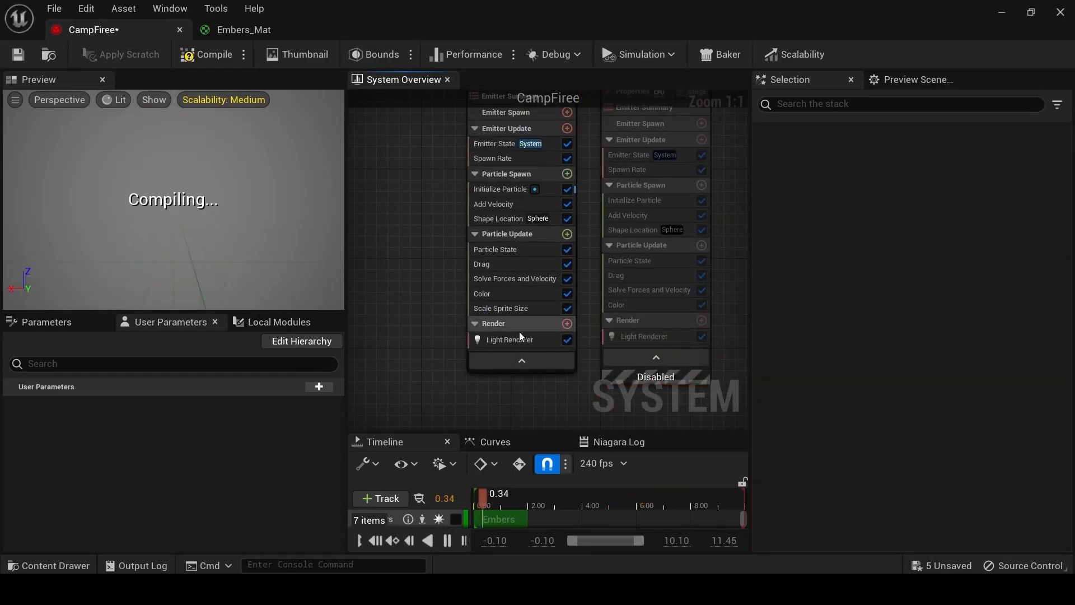
right_drag(430, 316, 420, 369)
drag(534, 25, 970, 103)
double_click(989, 92)
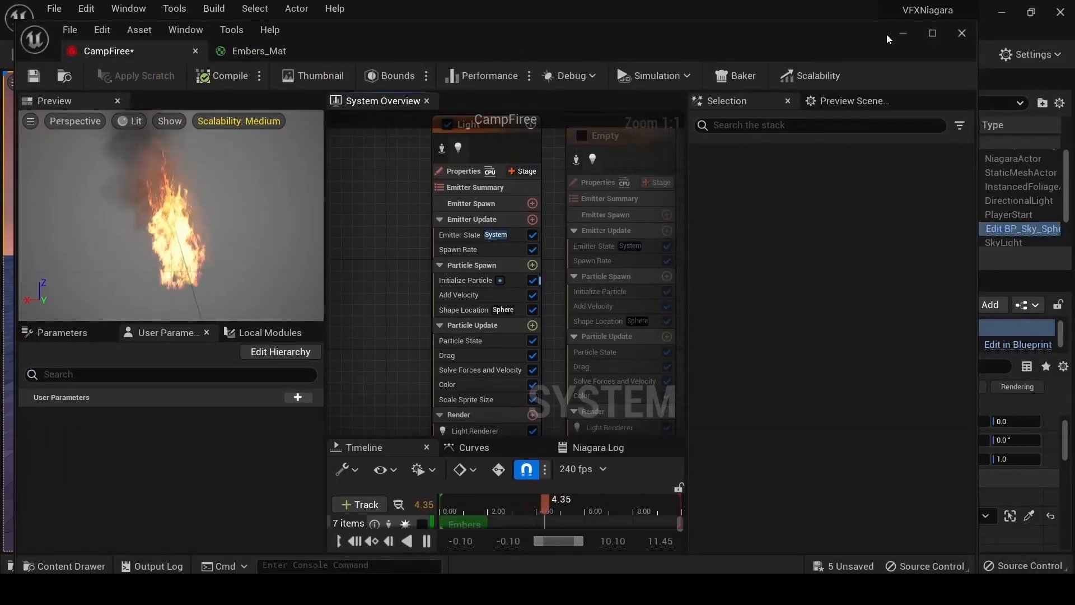
Copy the Light emitter's Scale Sprite Size module into the Empty emitter's Particle Update and move it below Color.
right_drag(565, 331, 561, 264)
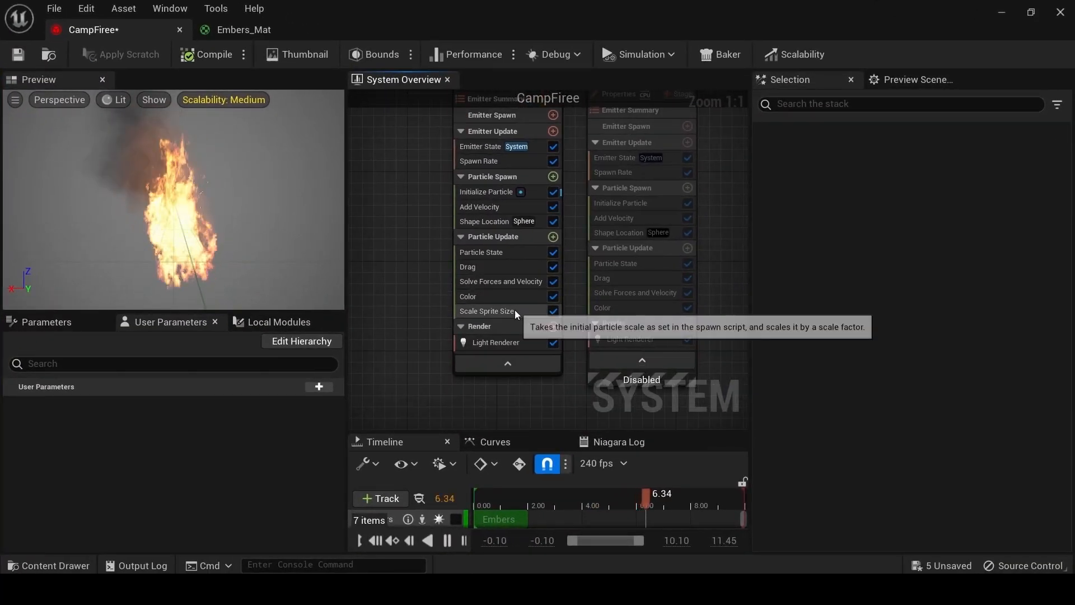
click(510, 310)
click(643, 247)
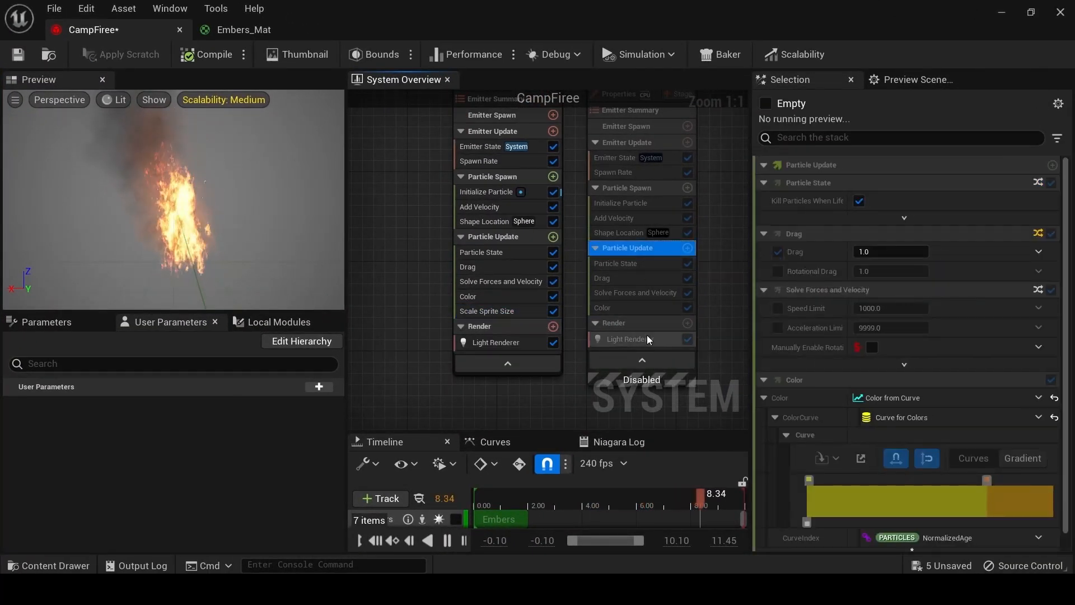
key(ctrl+v)
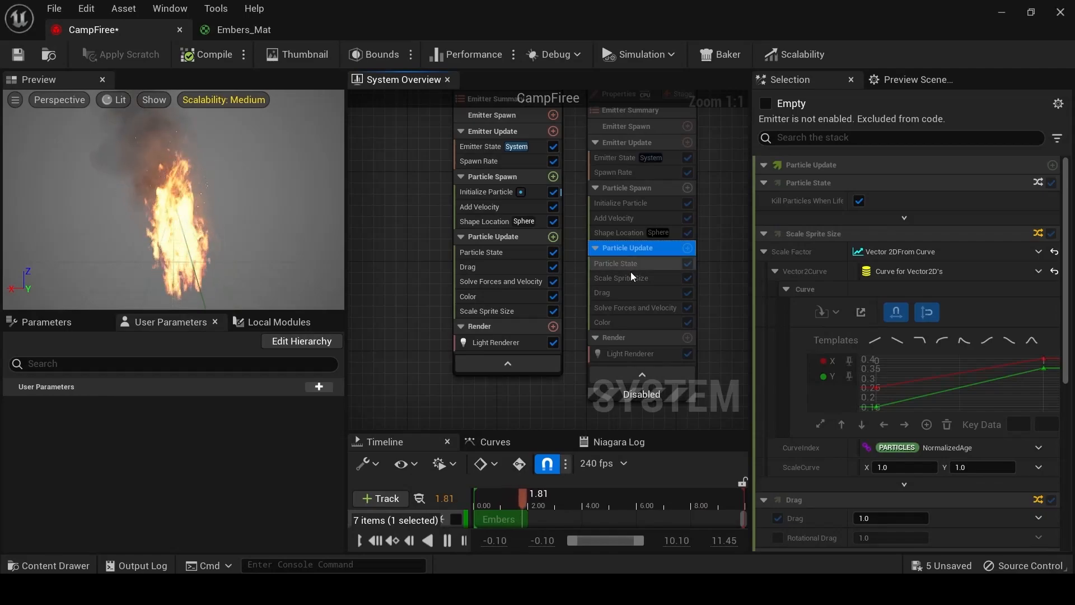
drag(630, 274, 622, 328)
Disable the Light emitter, enable the Empty emitter and check its light on the campfire in the level.
right_drag(447, 141, 432, 278)
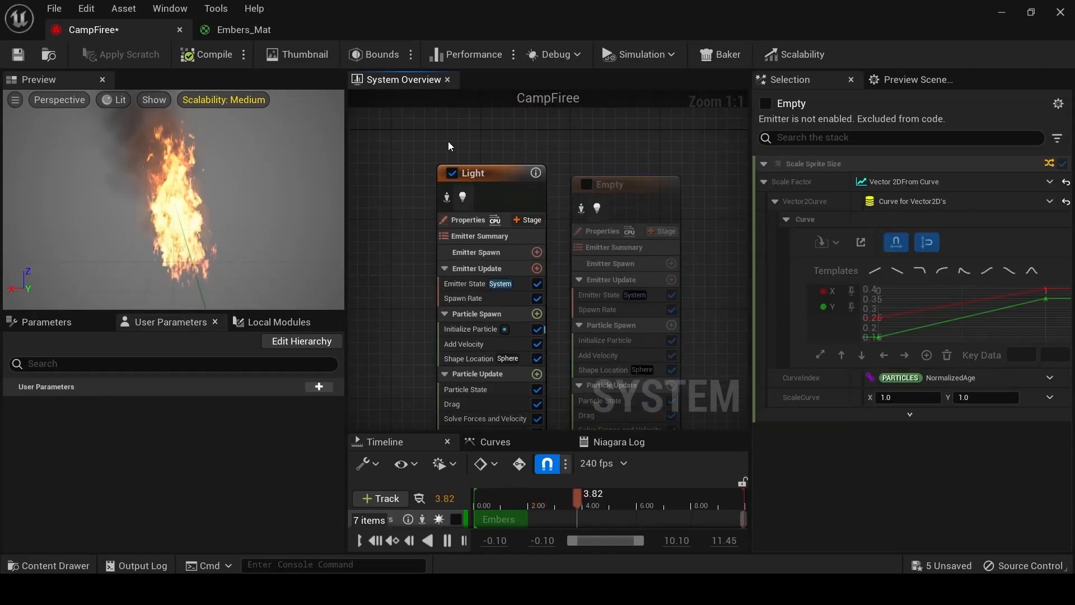
click(452, 173)
click(586, 184)
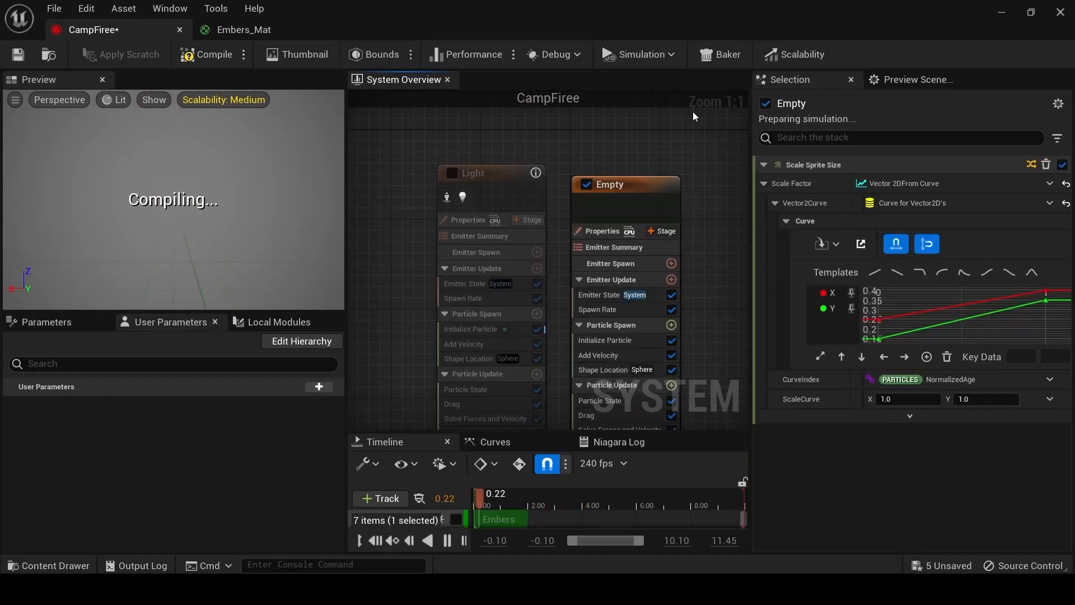
click(1030, 12)
drag(553, 36, 1035, 67)
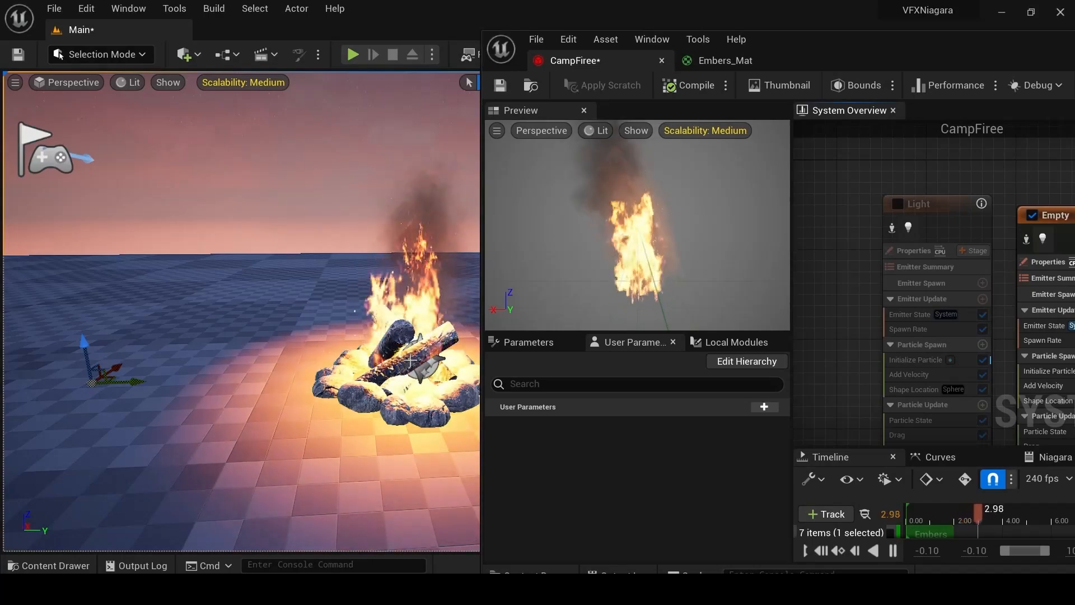
drag(946, 65, 468, 64)
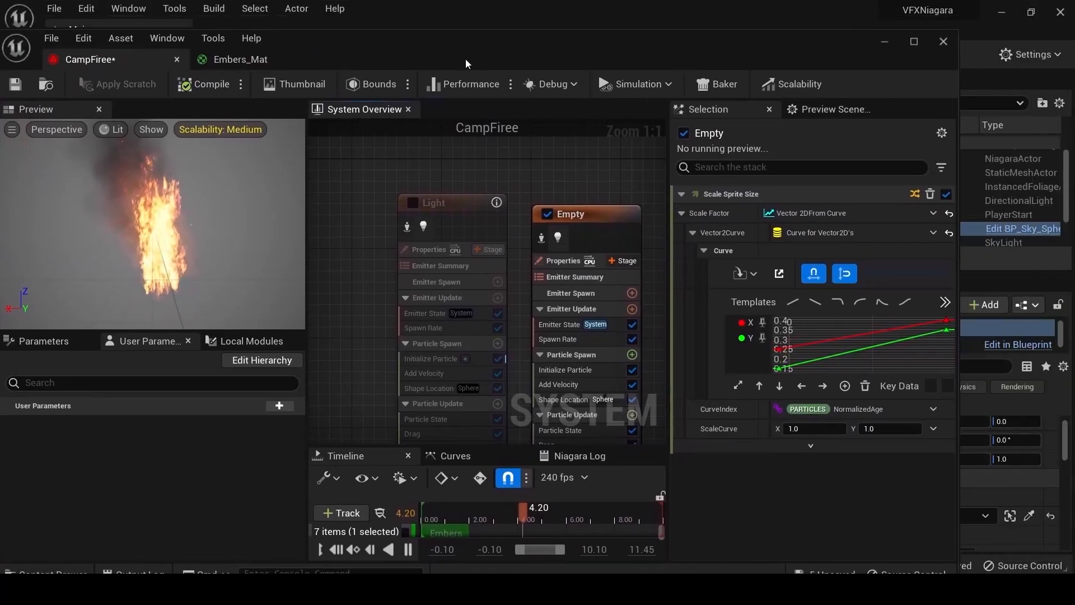